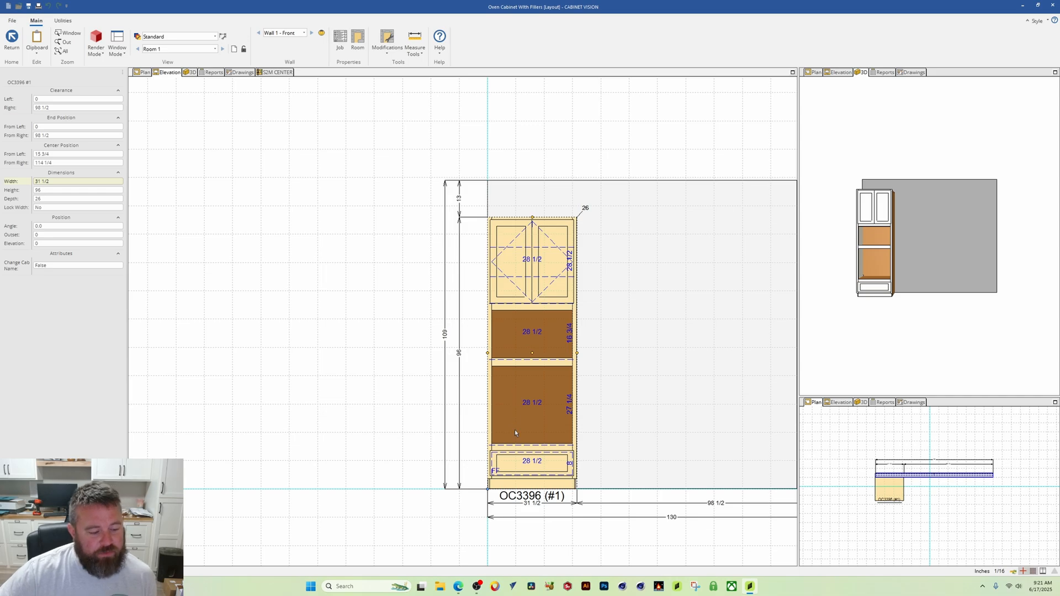
Examine the existing oven cabinet and its openings in the wall elevation and from an angled 3D view.
{"action": "mouse_move", "coordinate": [622, 385]}
{"action": "middle_mouse_down"}
{"action": "mouse_move", "coordinate": [549, 364]}
{"action": "mouse_move", "coordinate": [503, 372]}
{"action": "middle_mouse_up"}
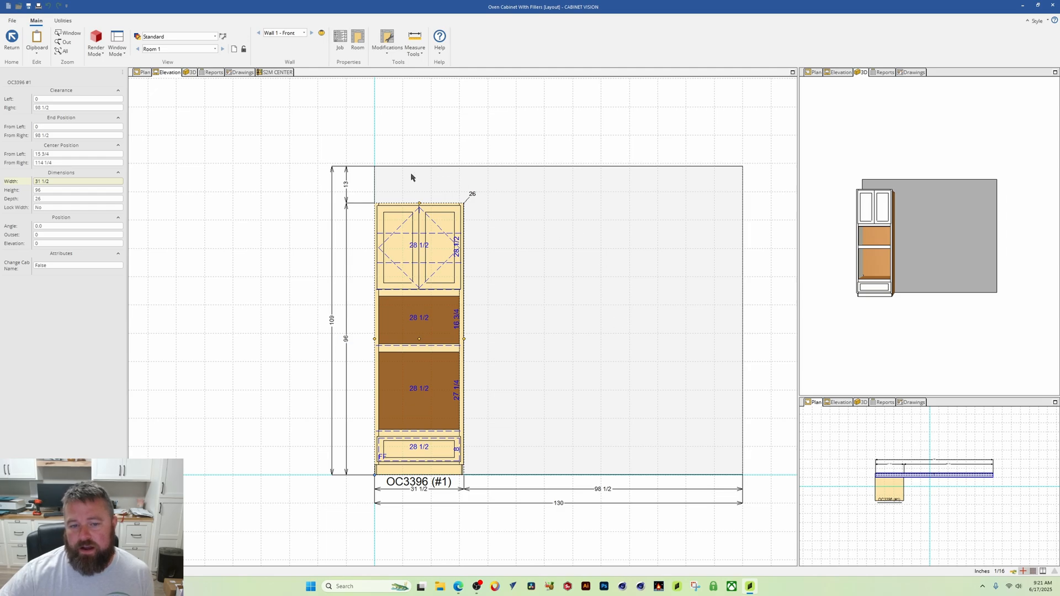
{"action": "scroll", "coordinate": [409, 353], "scroll_direction": "up", "scroll_amount": 3}
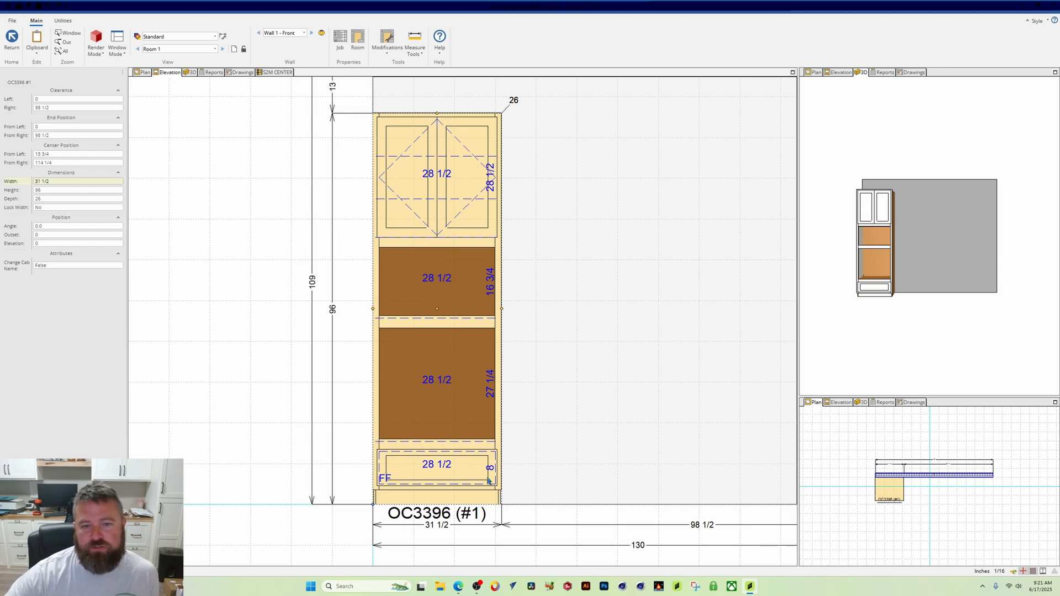
{"action": "middle_click_drag", "start_coordinate": [441, 371], "coordinate": [448, 389]}
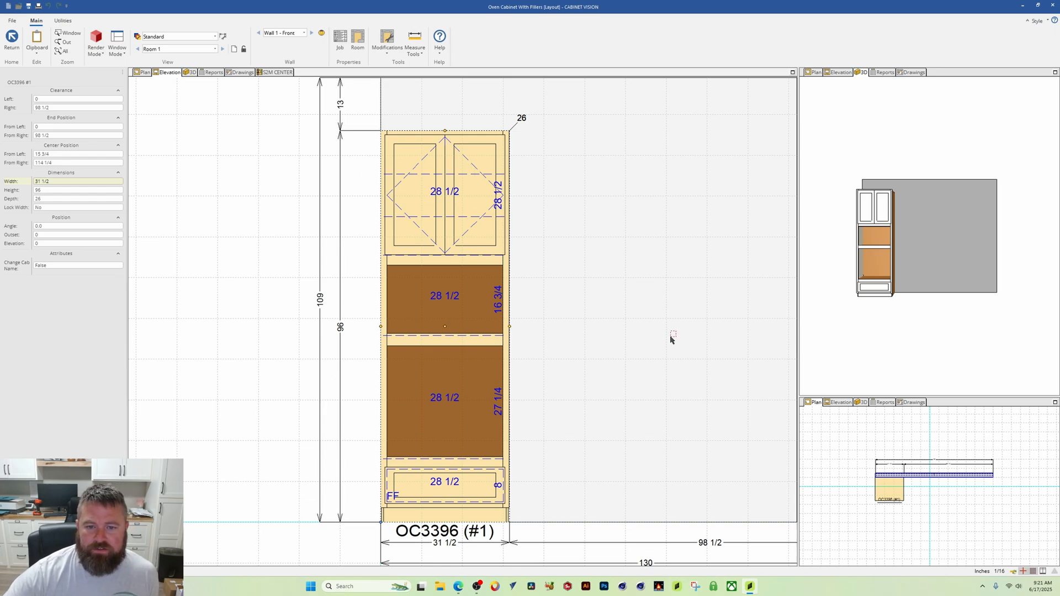
{"action": "left_click", "coordinate": [939, 312]}
{"action": "left_click_drag", "start_coordinate": [939, 312], "coordinate": [915, 264]}
{"action": "scroll", "coordinate": [585, 289], "scroll_direction": "down", "scroll_amount": 2}
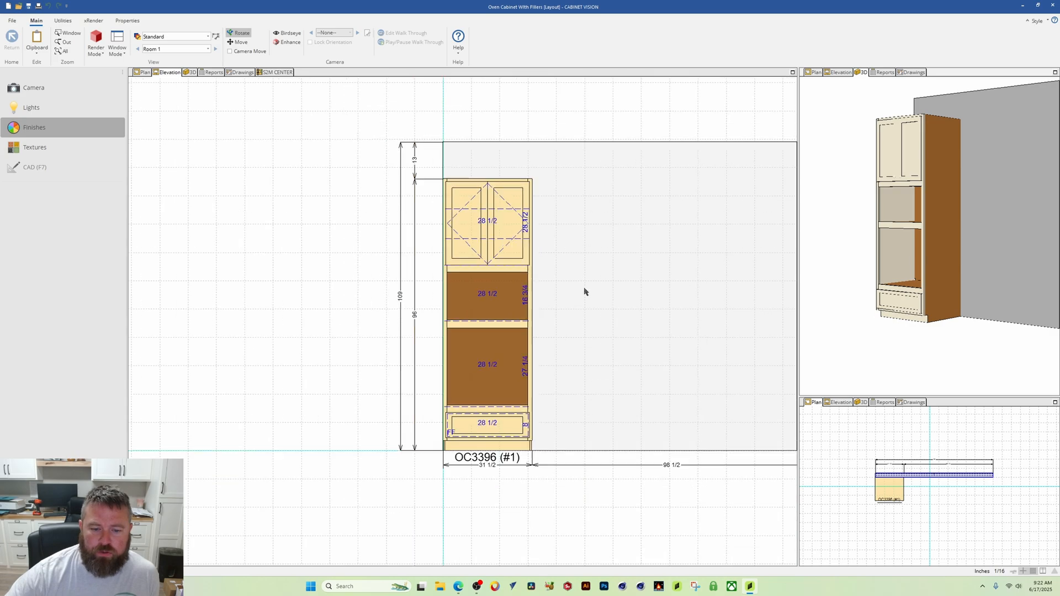
{"action": "middle_click", "coordinate": [572, 301]}
{"action": "middle_click", "coordinate": [571, 307]}
{"action": "middle_click_drag", "start_coordinate": [305, 326], "coordinate": [357, 281]}
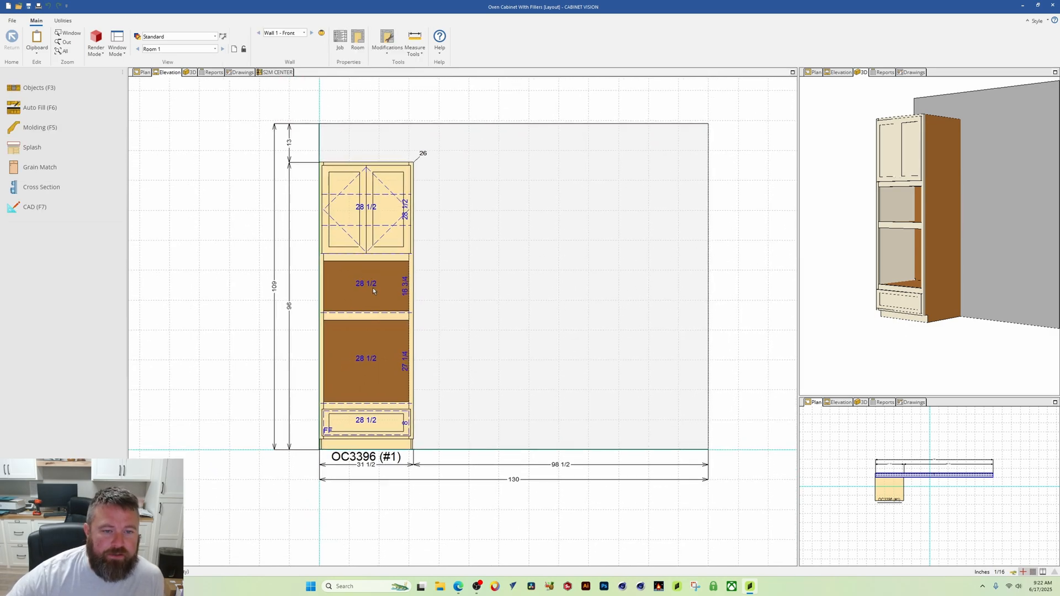
{"action": "scroll", "coordinate": [373, 288], "scroll_direction": "up", "scroll_amount": 1}
{"action": "middle_click_drag", "start_coordinate": [546, 318], "coordinate": [573, 335]}
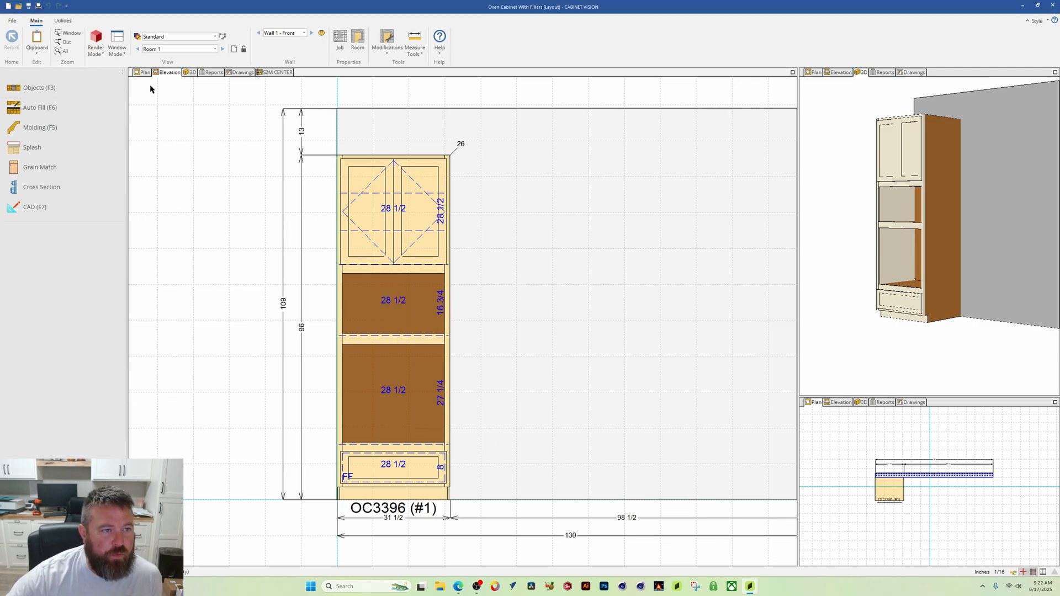
Show the room in plan view and save the job.
{"action": "left_click", "coordinate": [142, 72]}
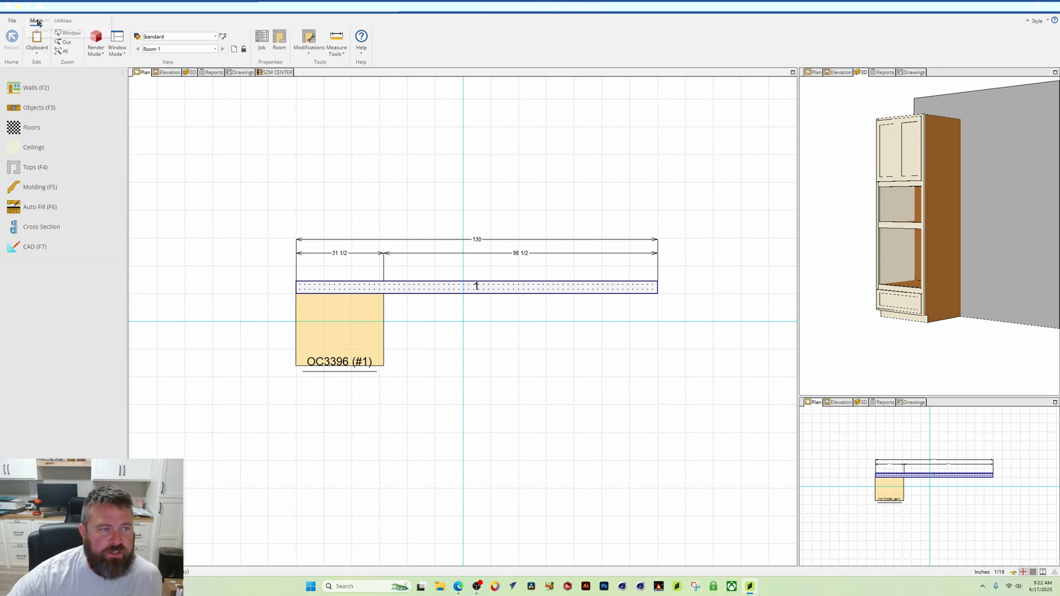
{"action": "left_click", "coordinate": [11, 20]}
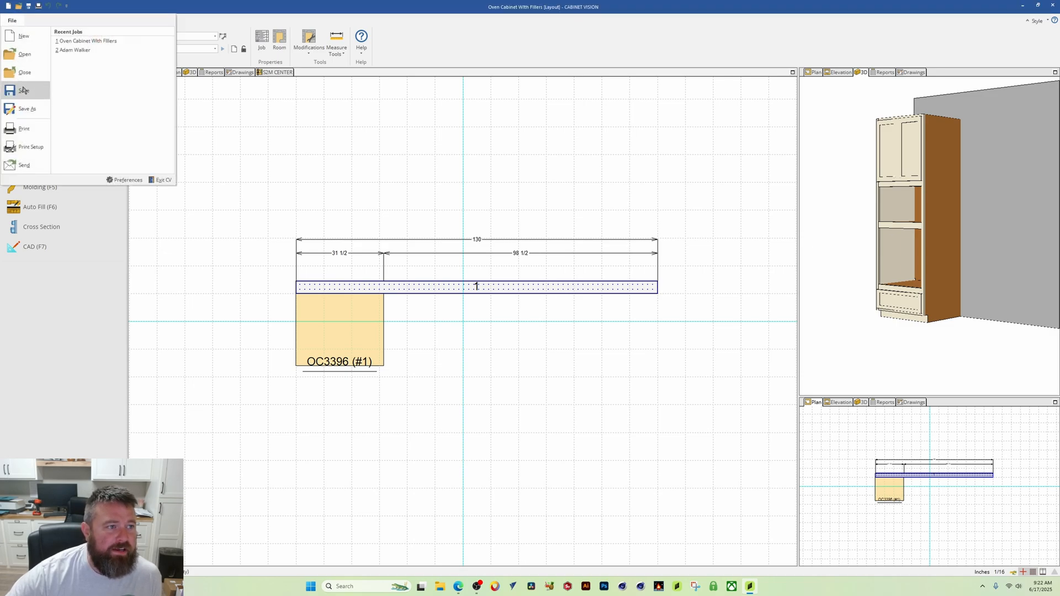
{"action": "left_click", "coordinate": [22, 87]}
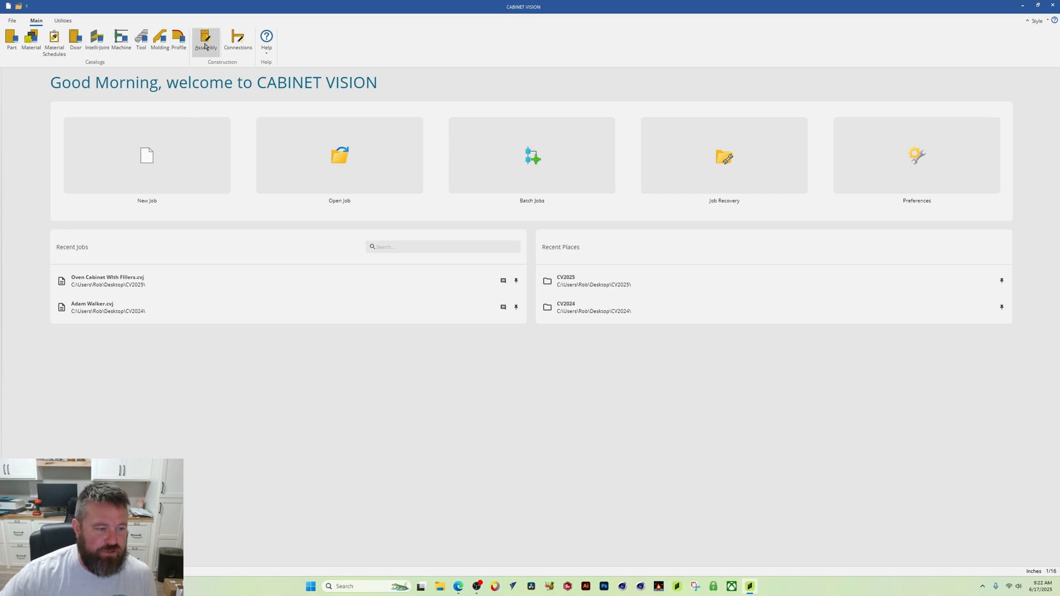
Reopen the Oven Cabinet With Fillers job and add a second room with default properties.
{"action": "left_click", "coordinate": [95, 285]}
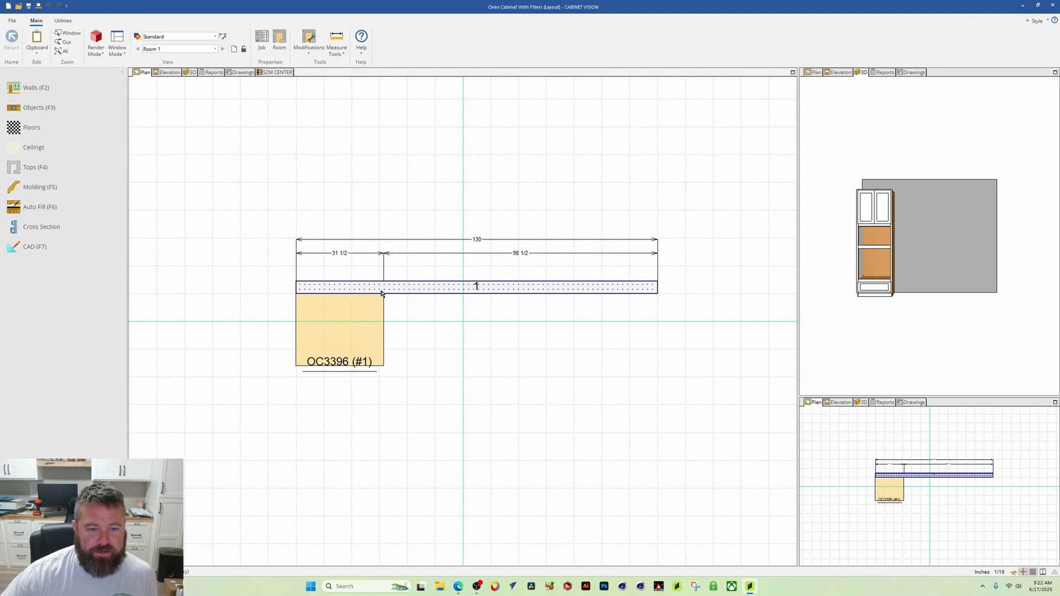
{"action": "double_click", "coordinate": [381, 291]}
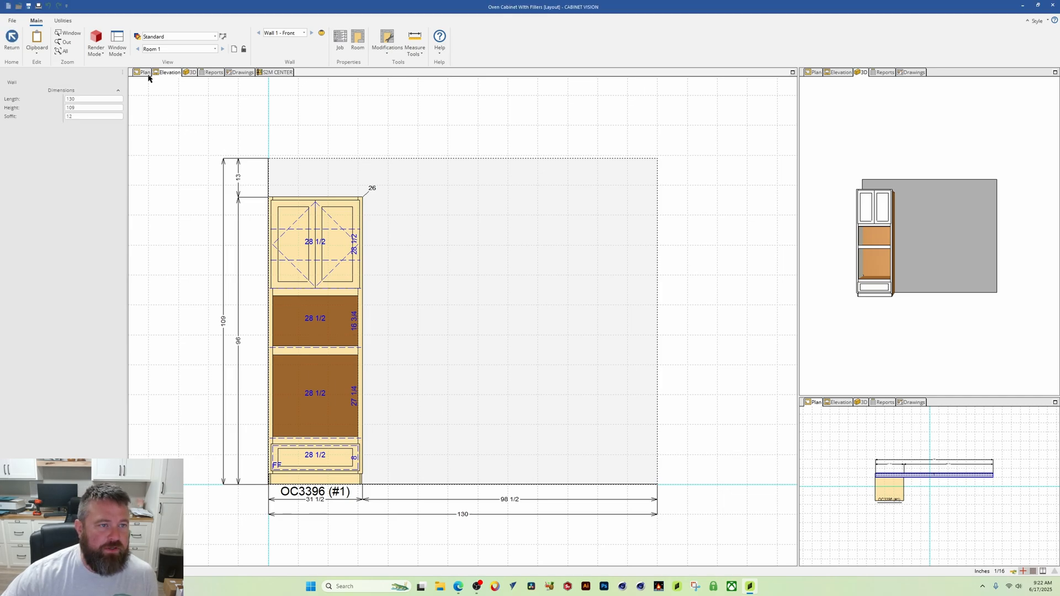
{"action": "left_click", "coordinate": [233, 49]}
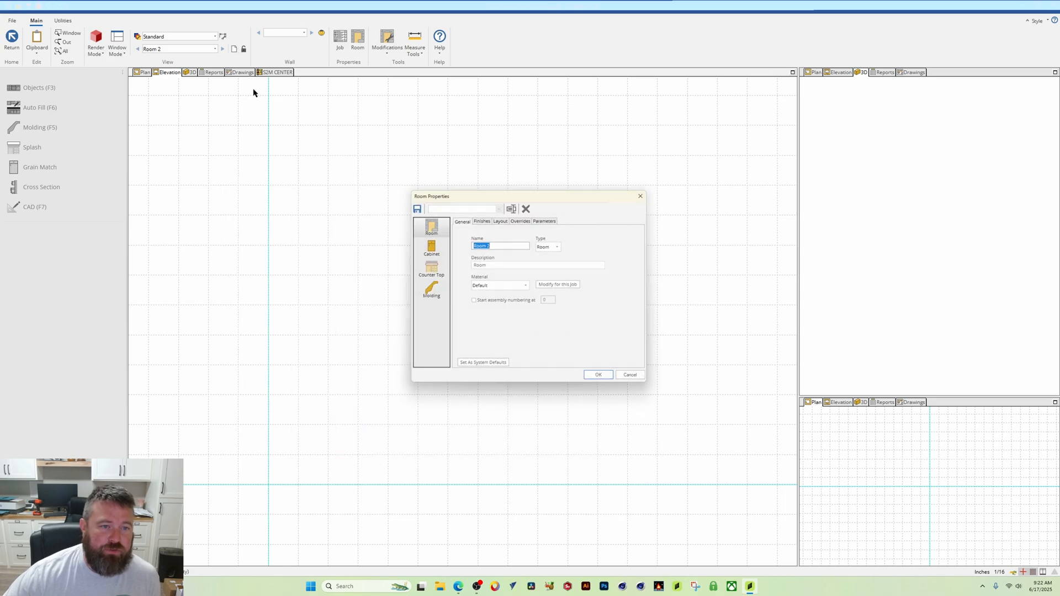
{"action": "left_click", "coordinate": [607, 377]}
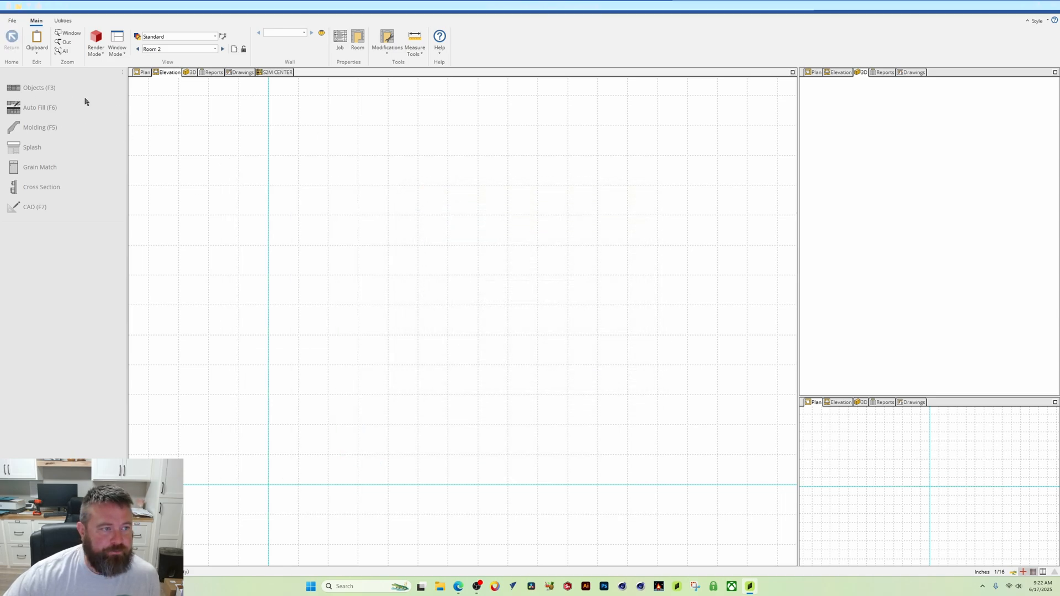
Draw one straight horizontal wall about 140 inches long in the new room's plan.
{"action": "left_click", "coordinate": [143, 78]}
{"action": "left_click", "coordinate": [35, 90]}
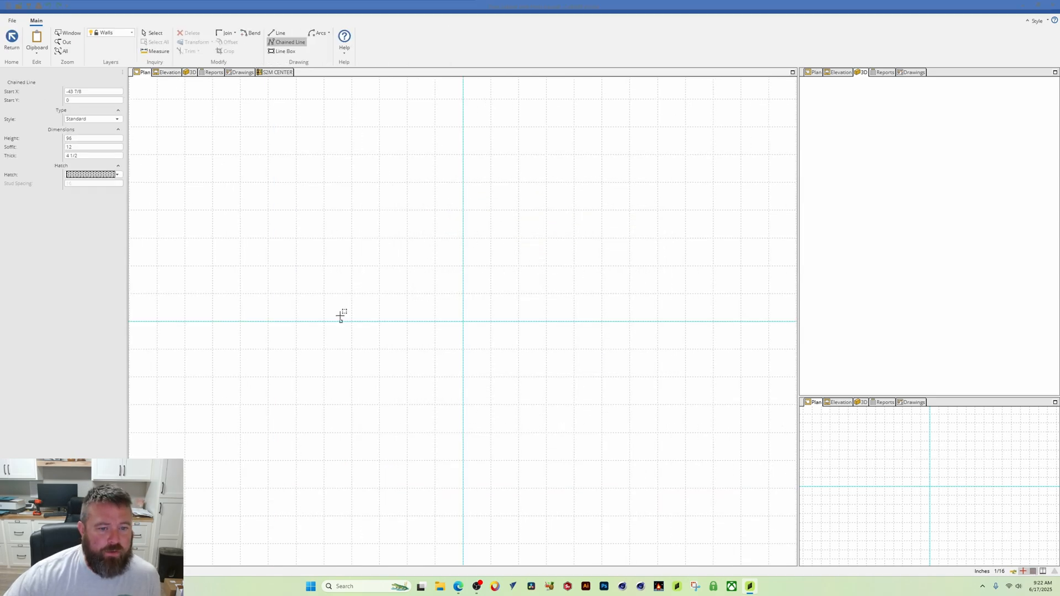
{"action": "left_click", "coordinate": [325, 288]}
{"action": "left_click", "coordinate": [712, 296]}
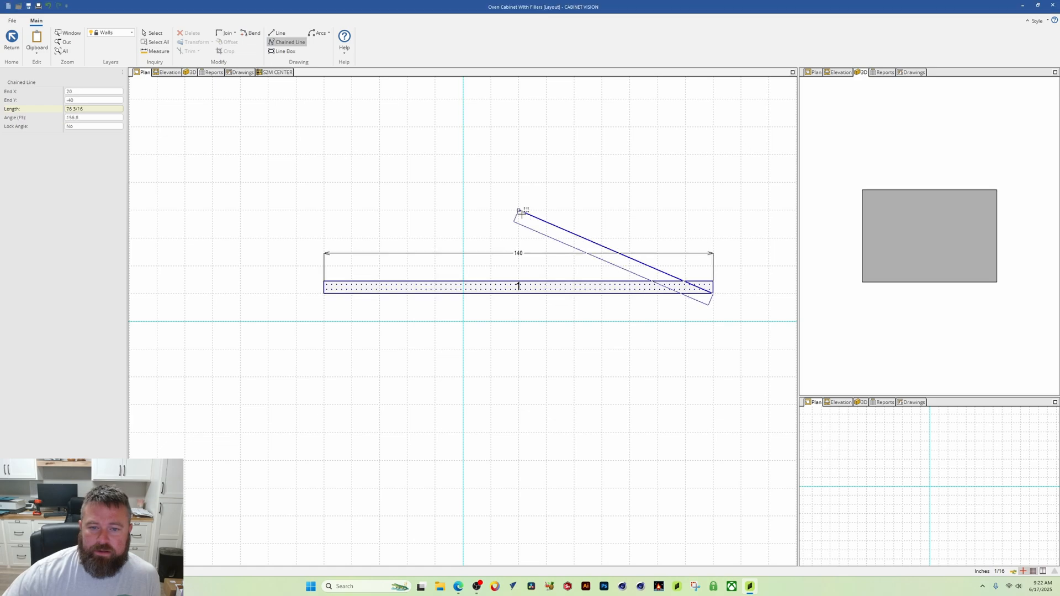
{"action": "key", "text": "Escape"}
Place the OC3396 oven cabinet from the Custom Cabinets catalog's Library_Tall OC group at the left end of the wall elevation.
{"action": "left_click", "coordinate": [169, 73]}
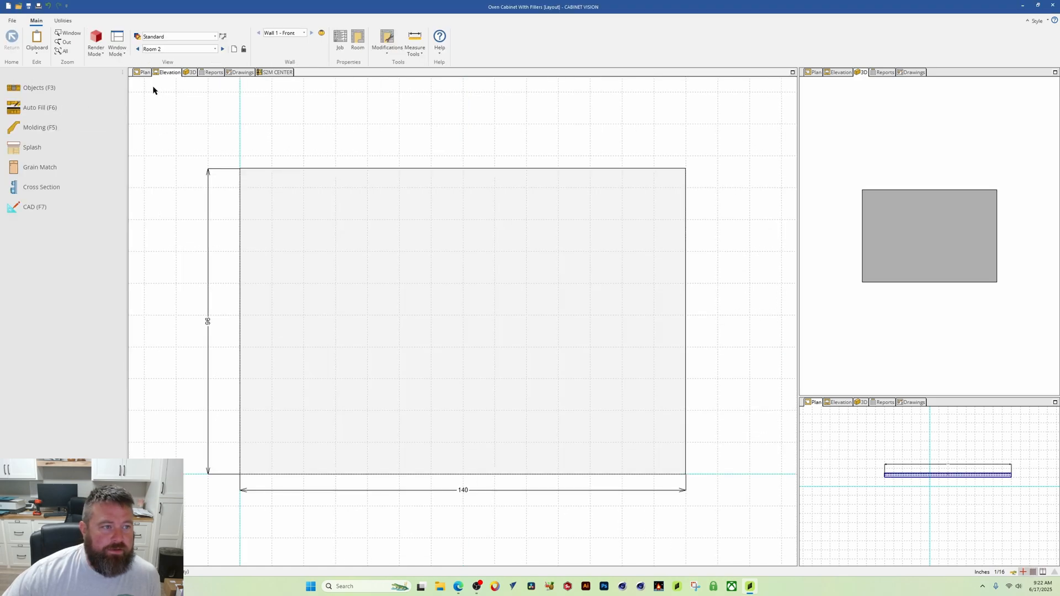
{"action": "left_click", "coordinate": [46, 88]}
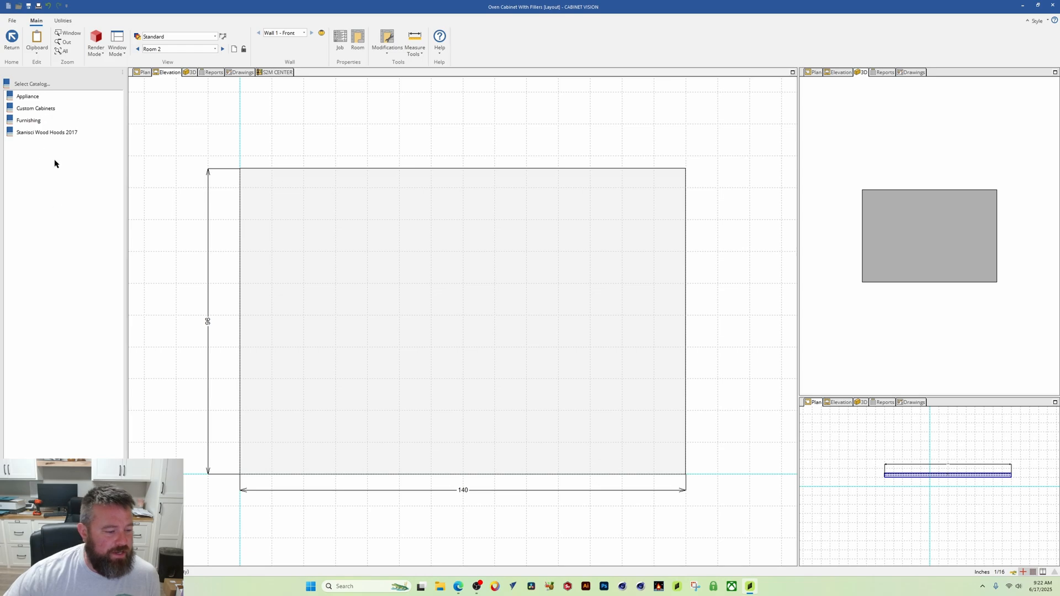
{"action": "left_click", "coordinate": [43, 110]}
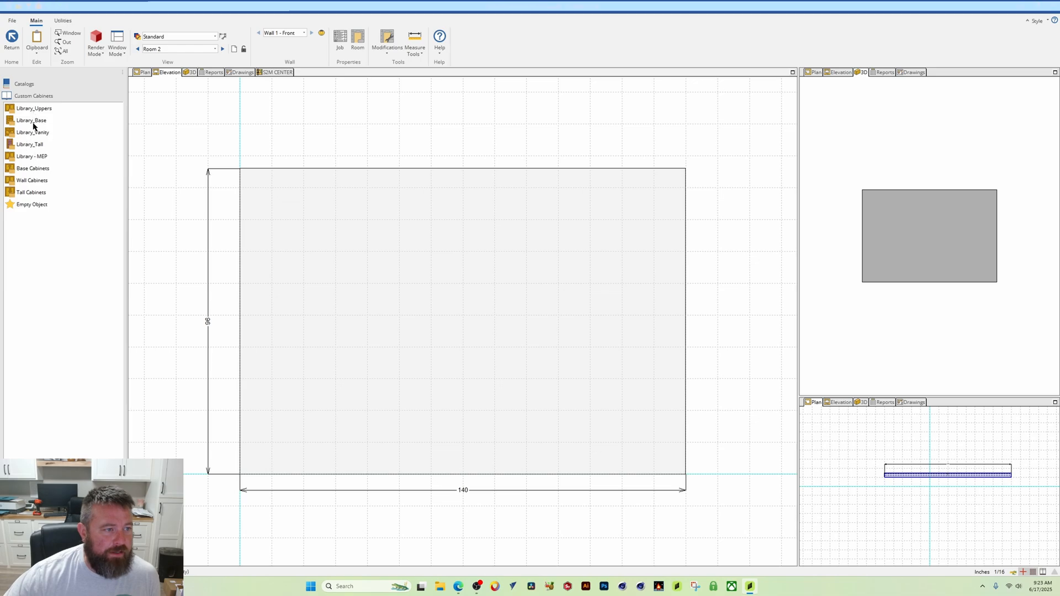
{"action": "double_click", "coordinate": [26, 146]}
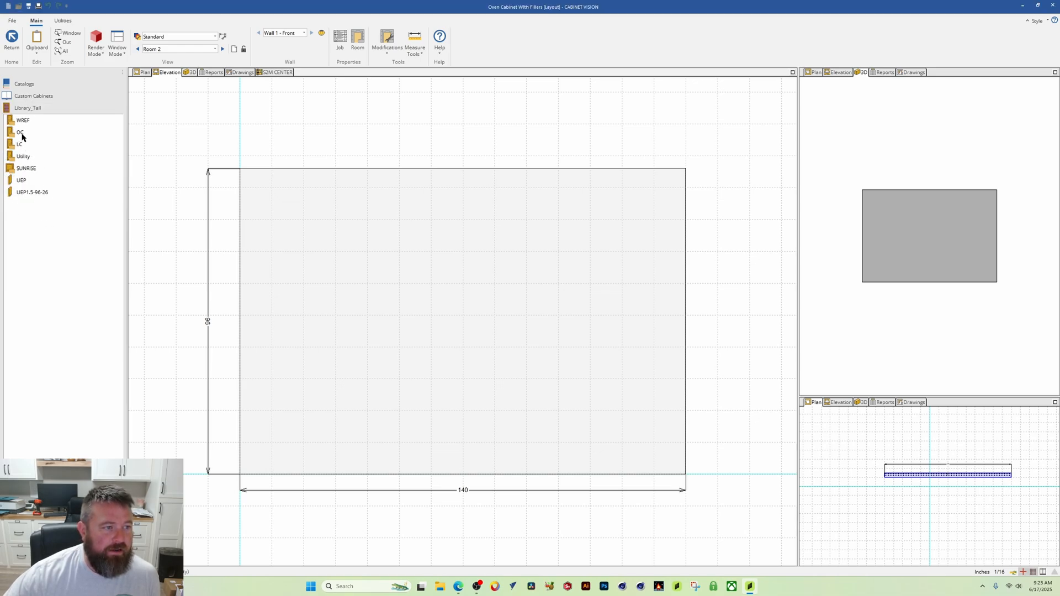
{"action": "double_click", "coordinate": [22, 134]}
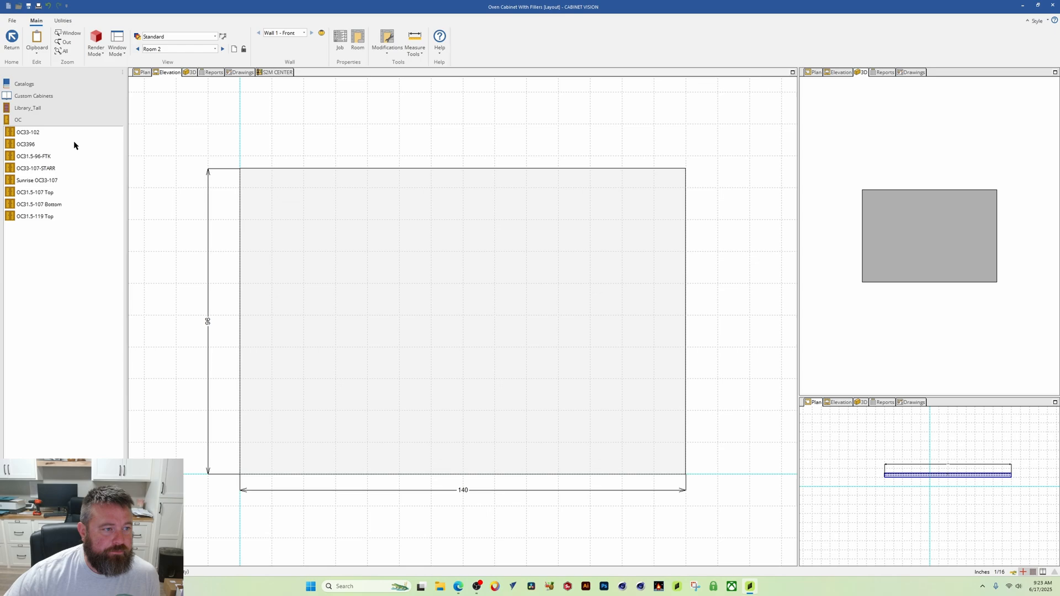
{"action": "left_click", "coordinate": [20, 145]}
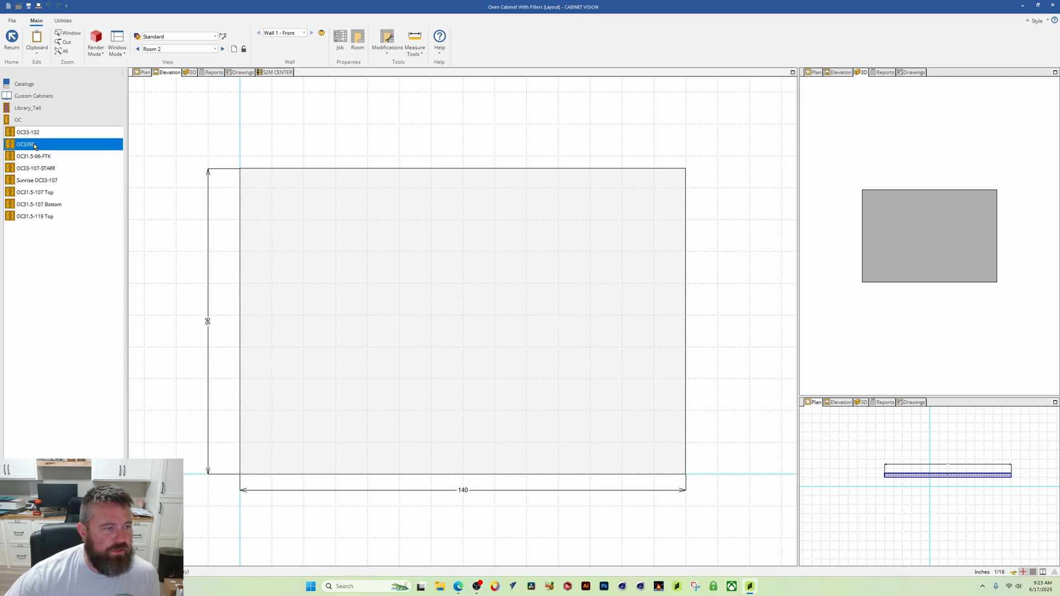
{"action": "left_click_drag", "start_coordinate": [35, 146], "coordinate": [343, 281]}
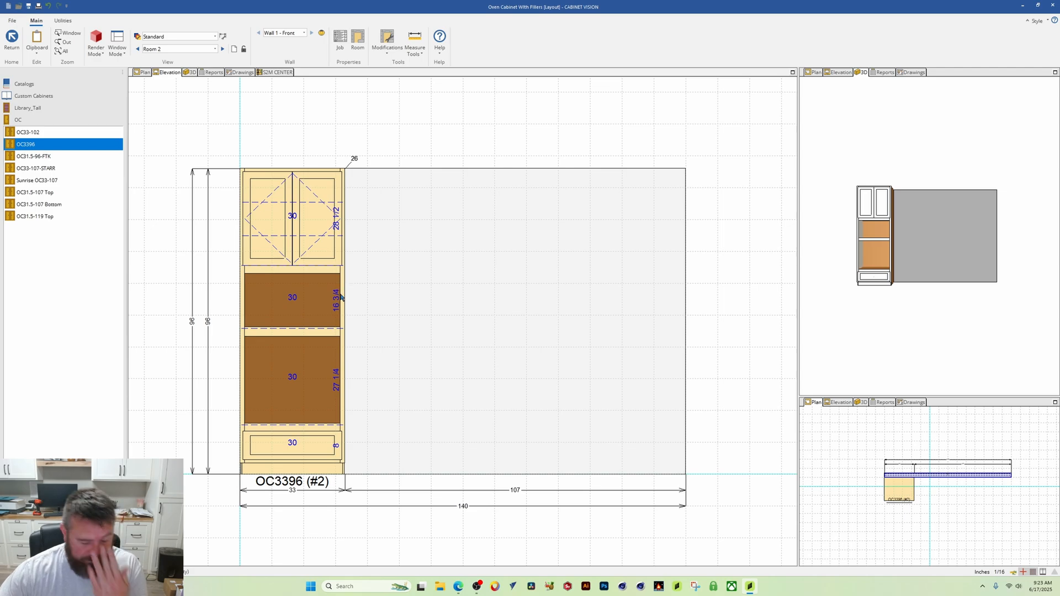
Set the wall's height to 109 inches.
{"action": "middle_click_drag", "start_coordinate": [264, 287], "coordinate": [423, 312]}
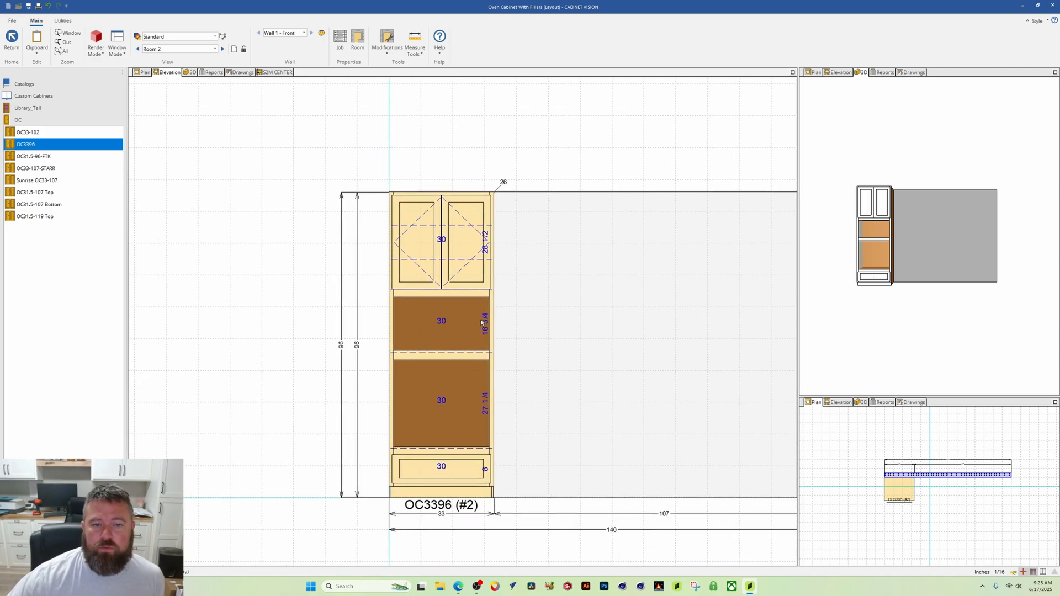
{"action": "left_click", "coordinate": [570, 278]}
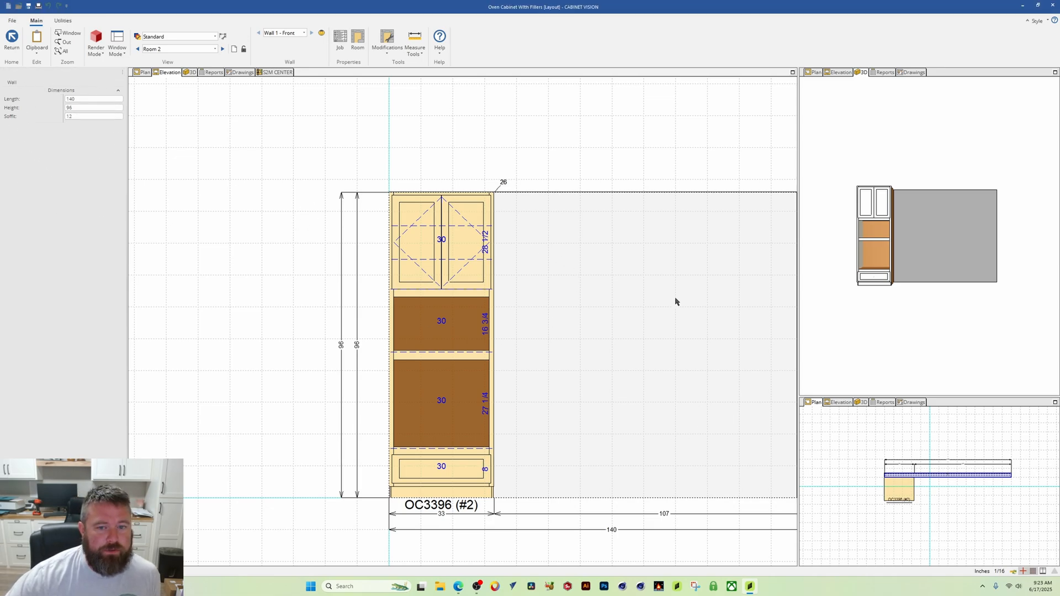
{"action": "left_click", "coordinate": [80, 108]}
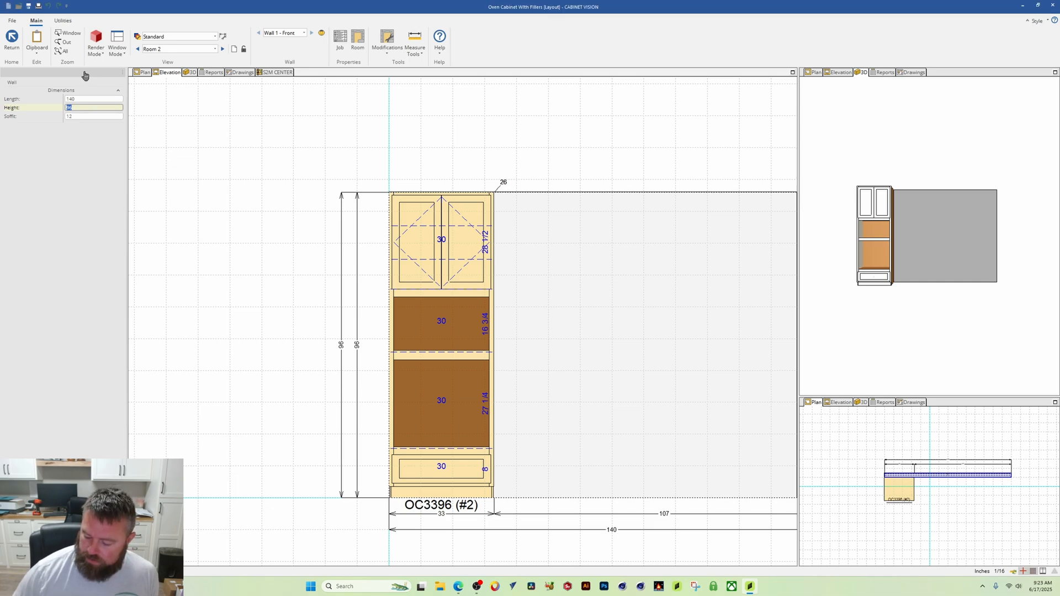
{"action": "type", "text": "109"}
{"action": "key", "text": "Return"}
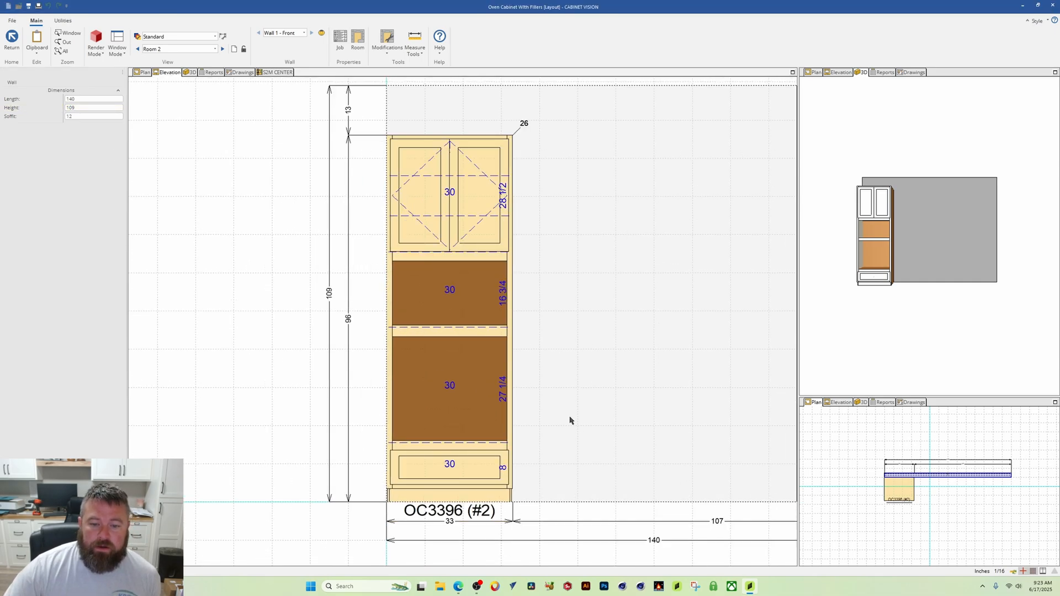
Set the oven cabinet's width to 31.5 inches.
{"action": "left_click", "coordinate": [465, 374]}
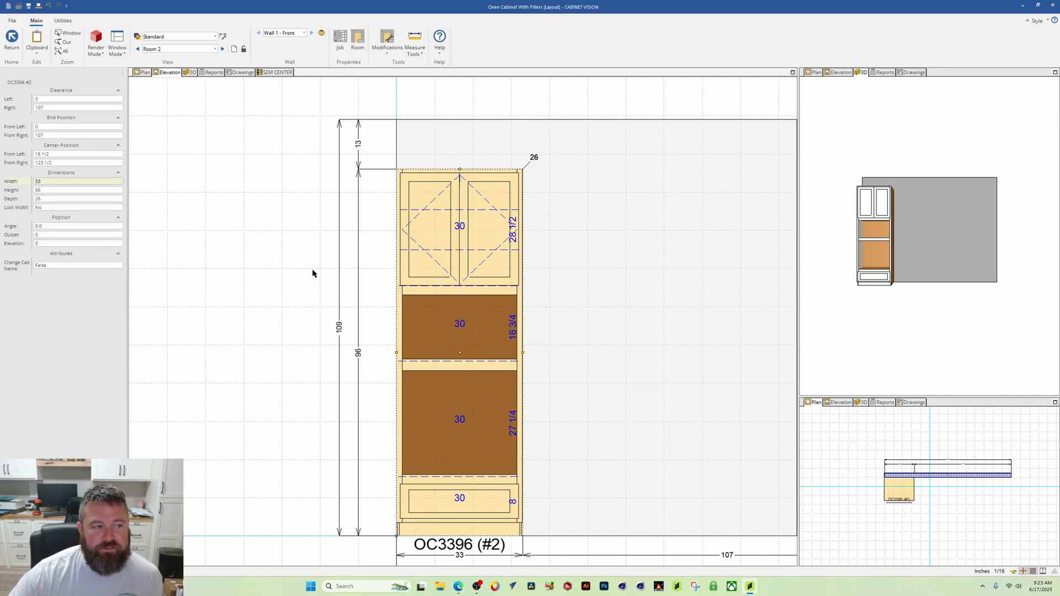
{"action": "left_click", "coordinate": [63, 183]}
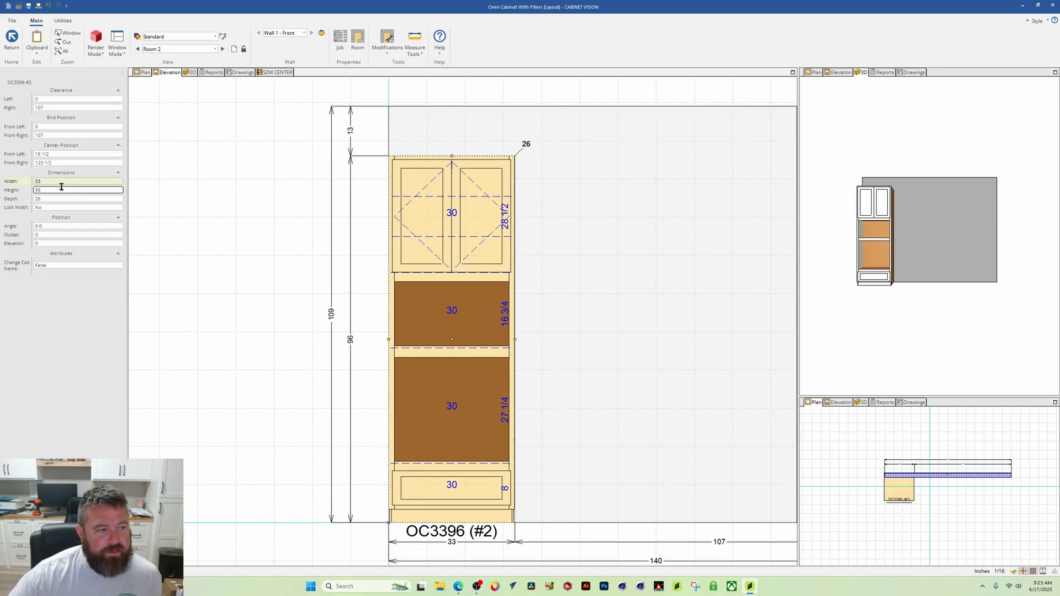
{"action": "type", "text": "31"}
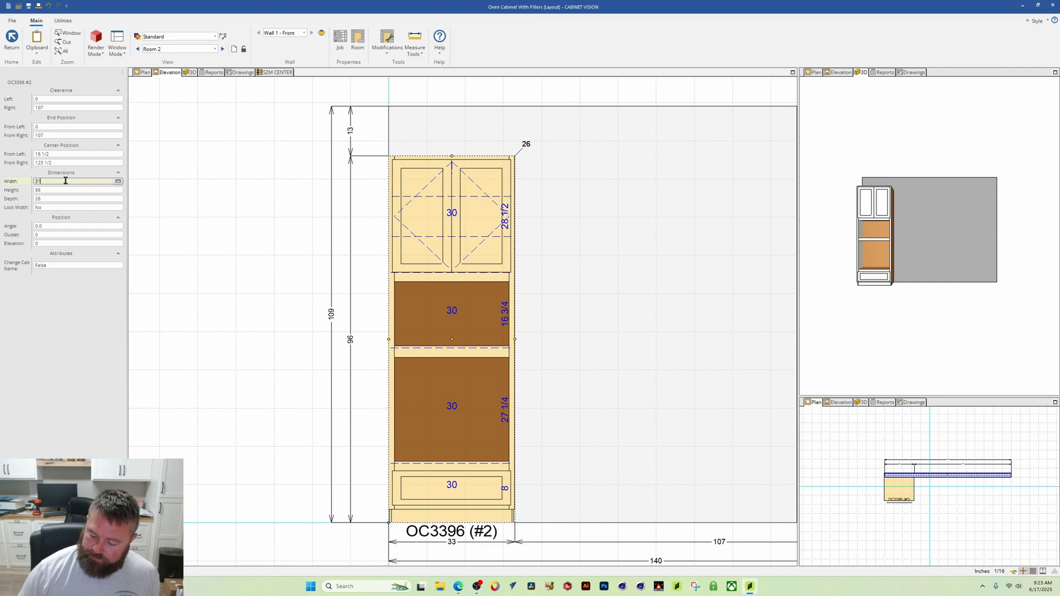
{"action": "type", "text": ".5"}
{"action": "key", "text": "Return"}
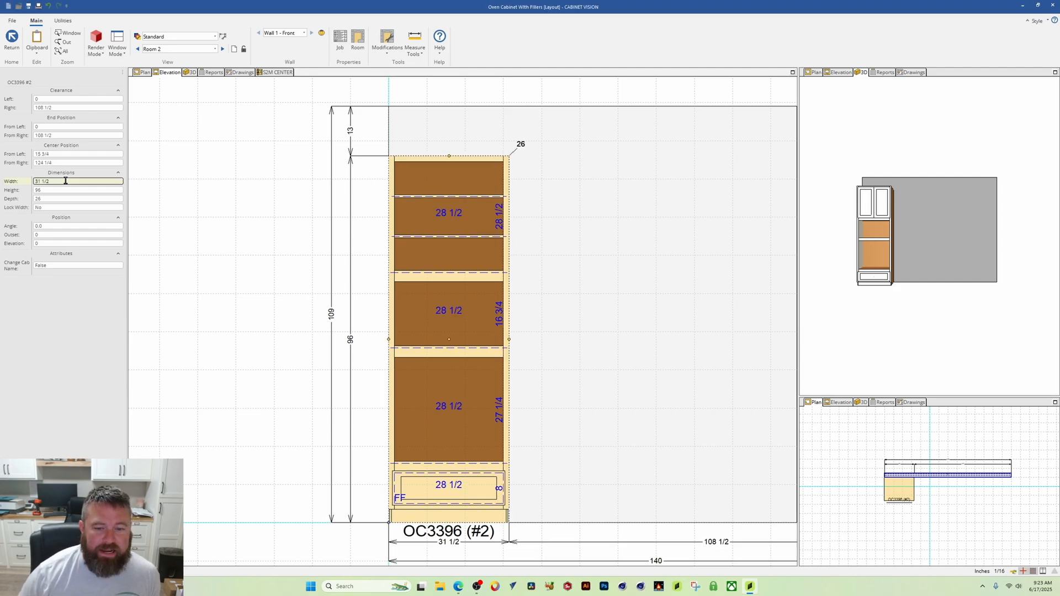
Make the oven cabinet's uppermost opening a pair of doors and return to the room elevation.
{"action": "double_click", "coordinate": [447, 260]}
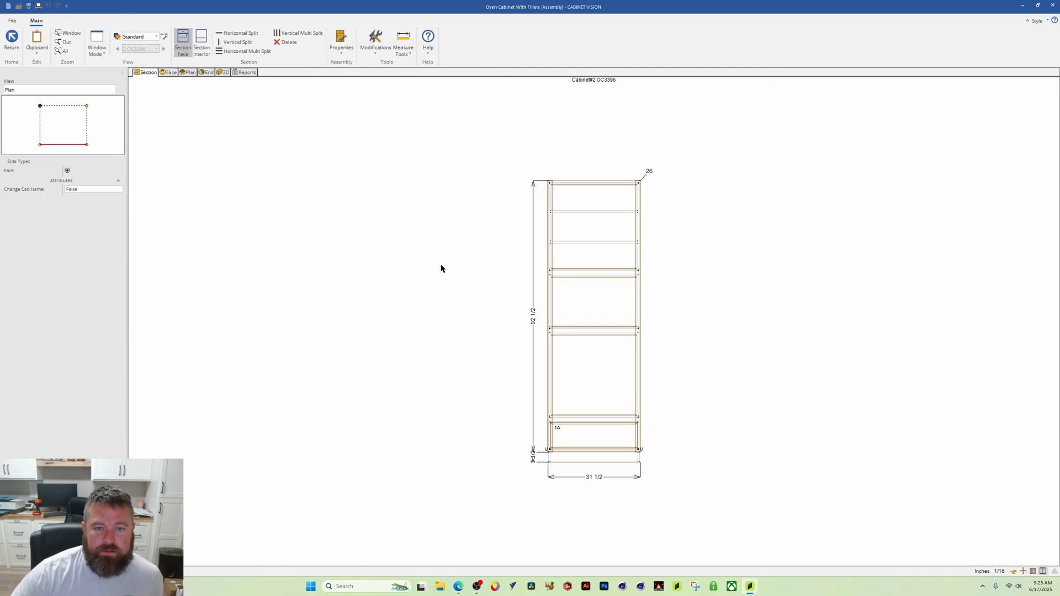
{"action": "left_click", "coordinate": [74, 153]}
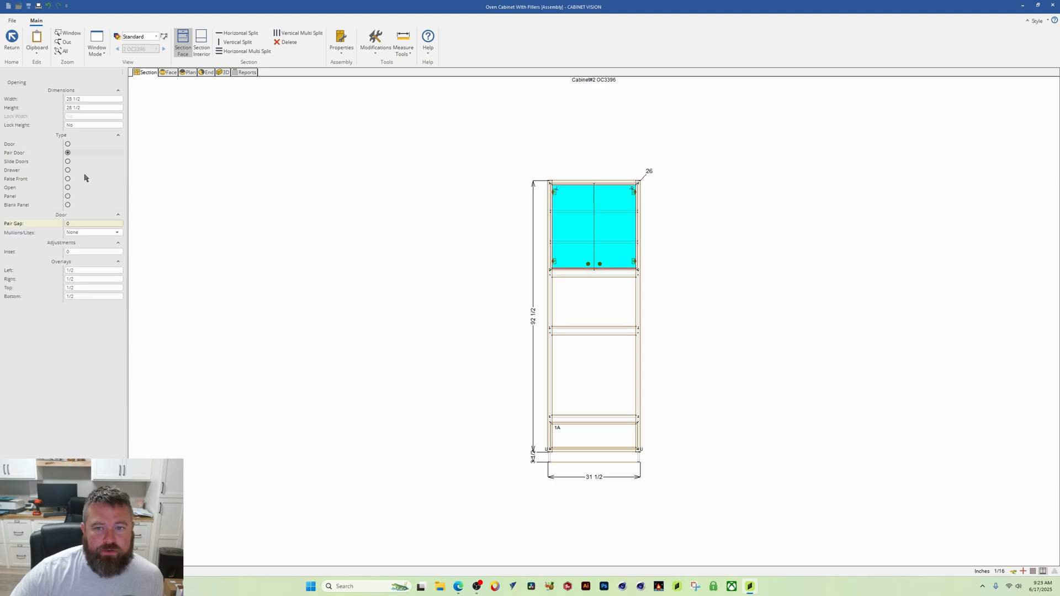
{"action": "left_click", "coordinate": [10, 38]}
{"action": "left_click", "coordinate": [11, 38]}
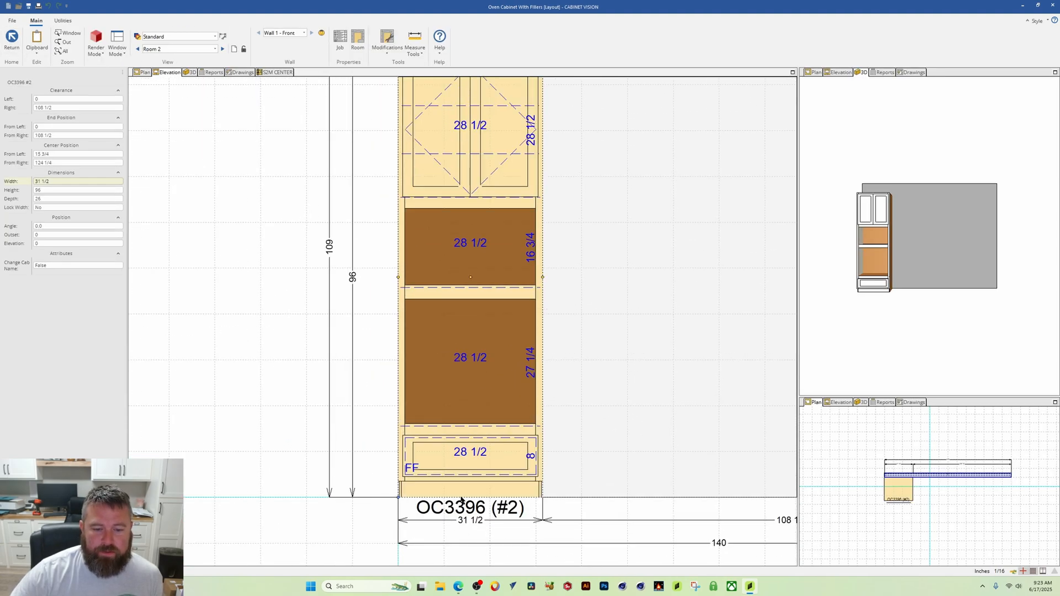
{"action": "scroll", "coordinate": [467, 438], "scroll_direction": "up", "scroll_amount": 3}
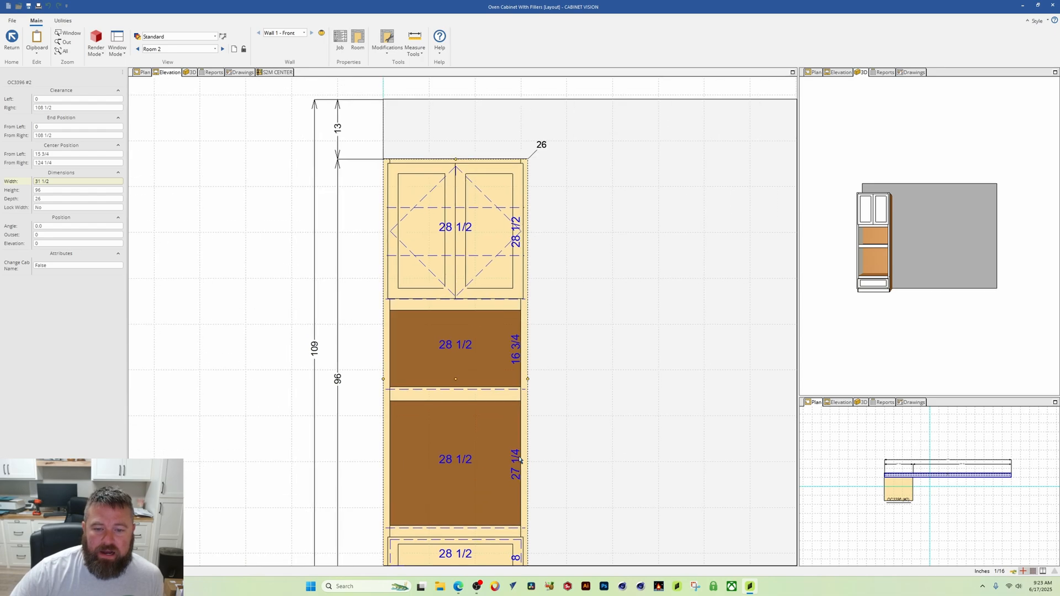
{"action": "middle_click_drag", "start_coordinate": [493, 358], "coordinate": [484, 335]}
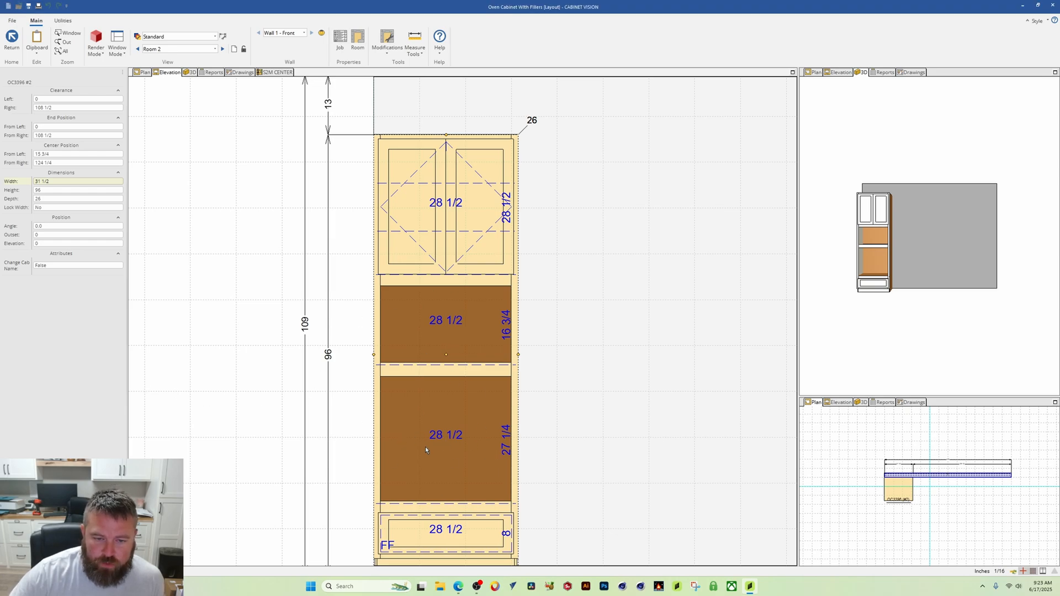
Place a copy of the OC3396 oven cabinet on the empty wall area to its right.
{"action": "scroll", "coordinate": [425, 450], "scroll_direction": "down", "scroll_amount": 3}
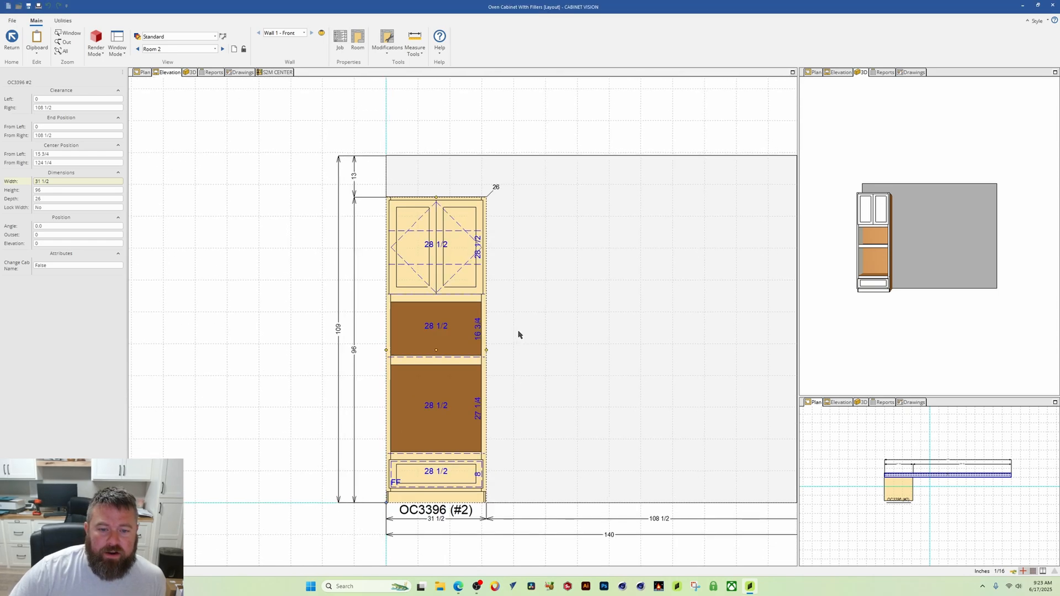
{"action": "middle_click_drag", "start_coordinate": [519, 367], "coordinate": [329, 355]}
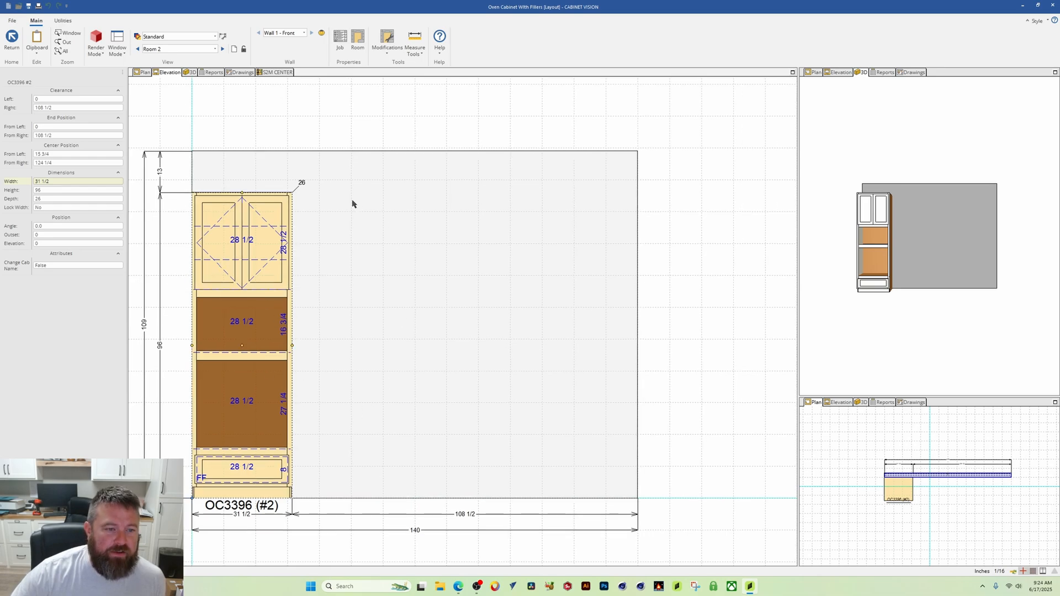
{"action": "right_click", "coordinate": [229, 276]}
{"action": "left_click", "coordinate": [229, 231]}
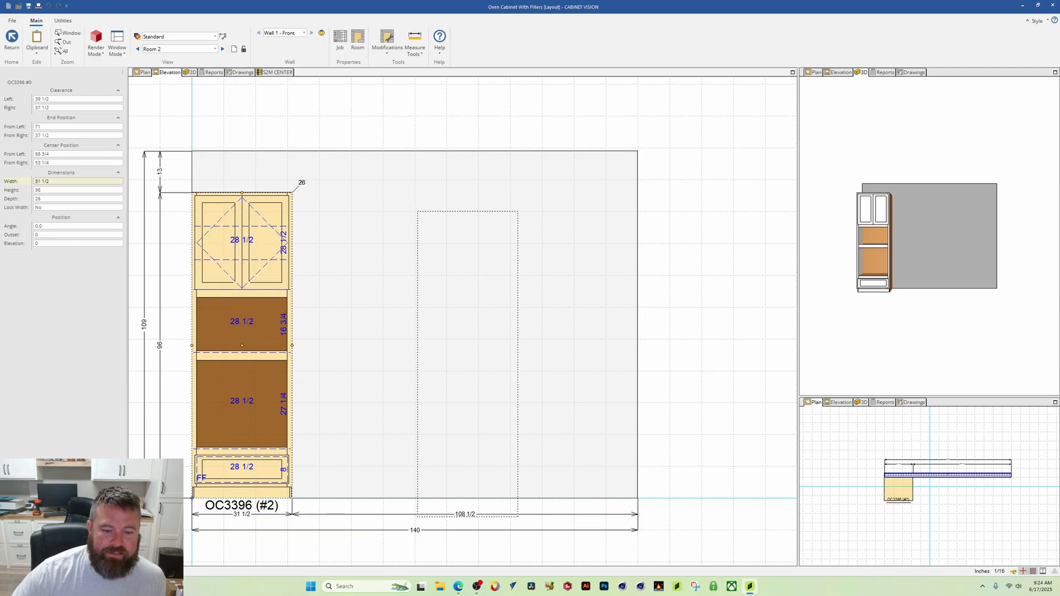
{"action": "left_click", "coordinate": [490, 326]}
Open the copied cabinet's section view and delete all the divisions of its face.
{"action": "double_click", "coordinate": [489, 326]}
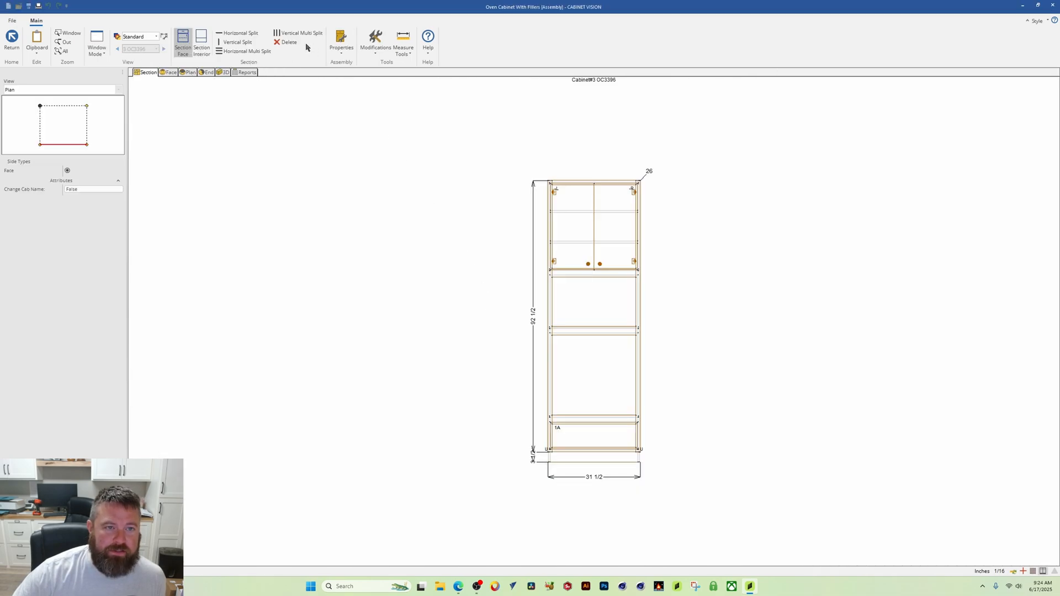
{"action": "left_click", "coordinate": [285, 42]}
{"action": "left_click", "coordinate": [556, 310]}
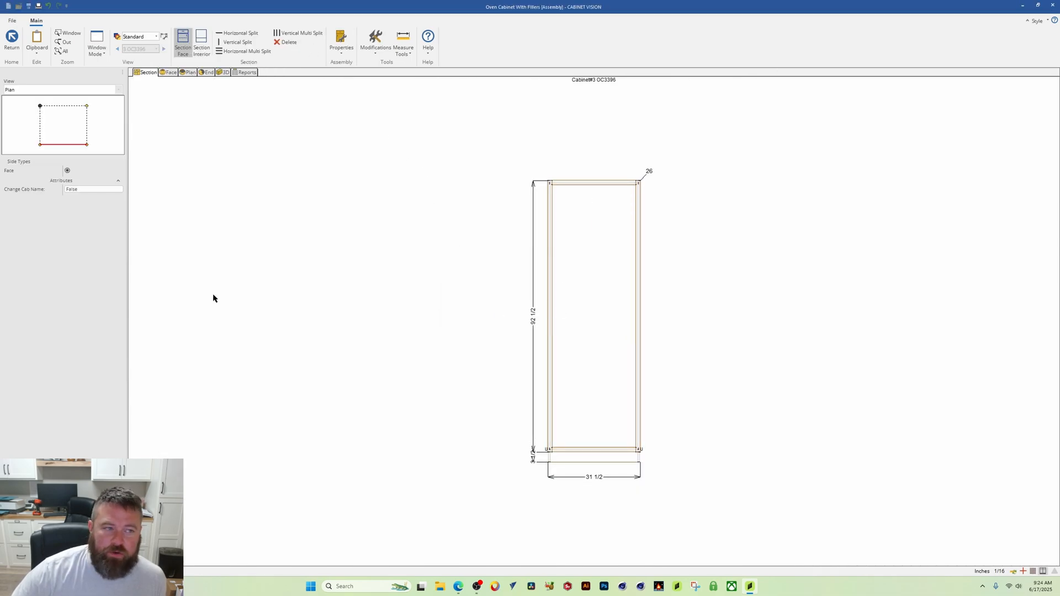
Split the copied cabinet's face horizontally into three equal open sections, then return to the room and delete the copy.
{"action": "left_click", "coordinate": [589, 306]}
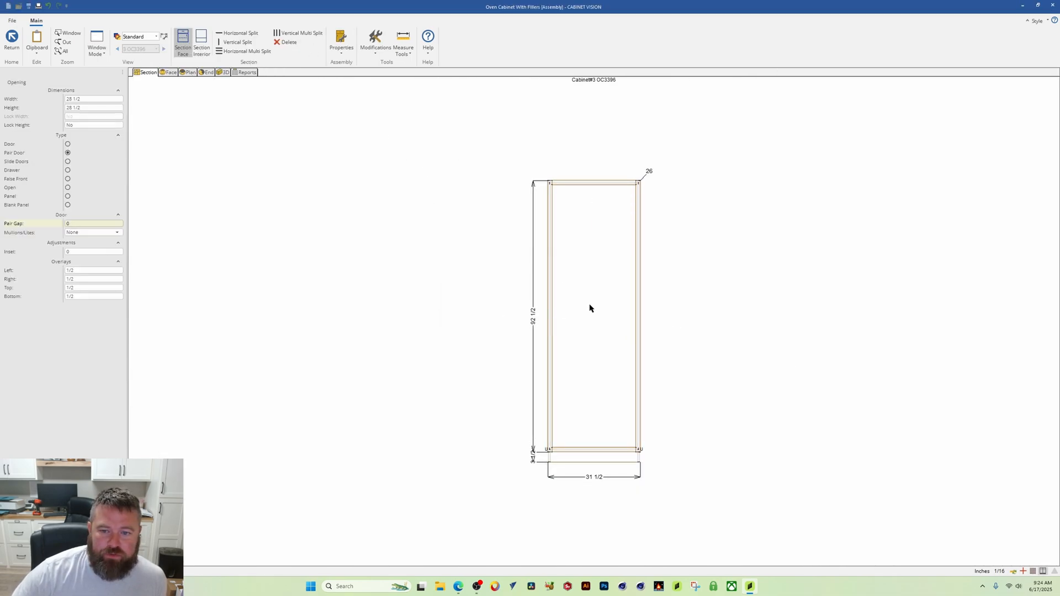
{"action": "left_click", "coordinate": [240, 54]}
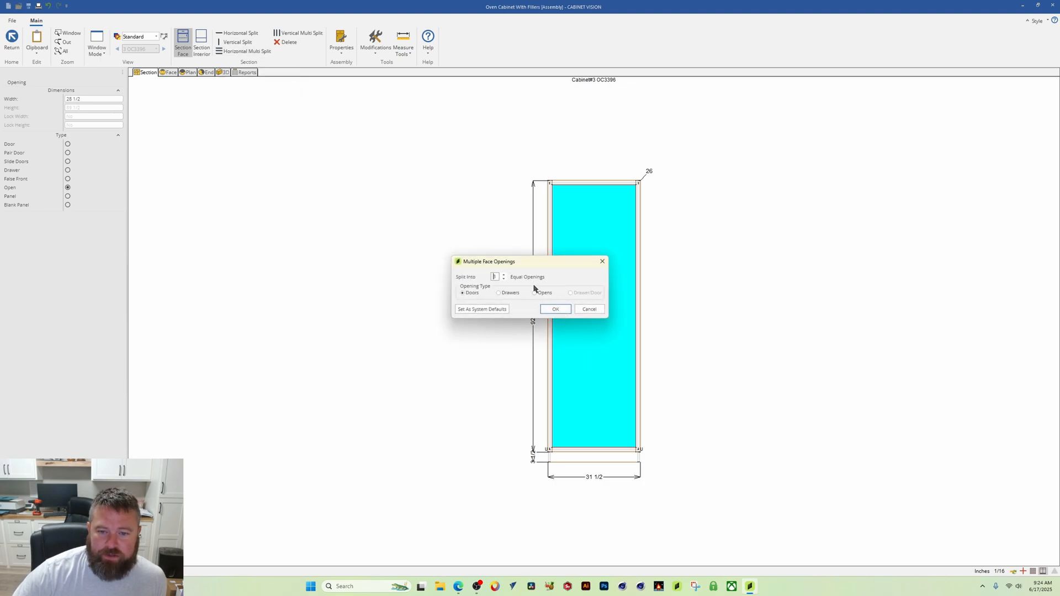
{"action": "left_click", "coordinate": [556, 309]}
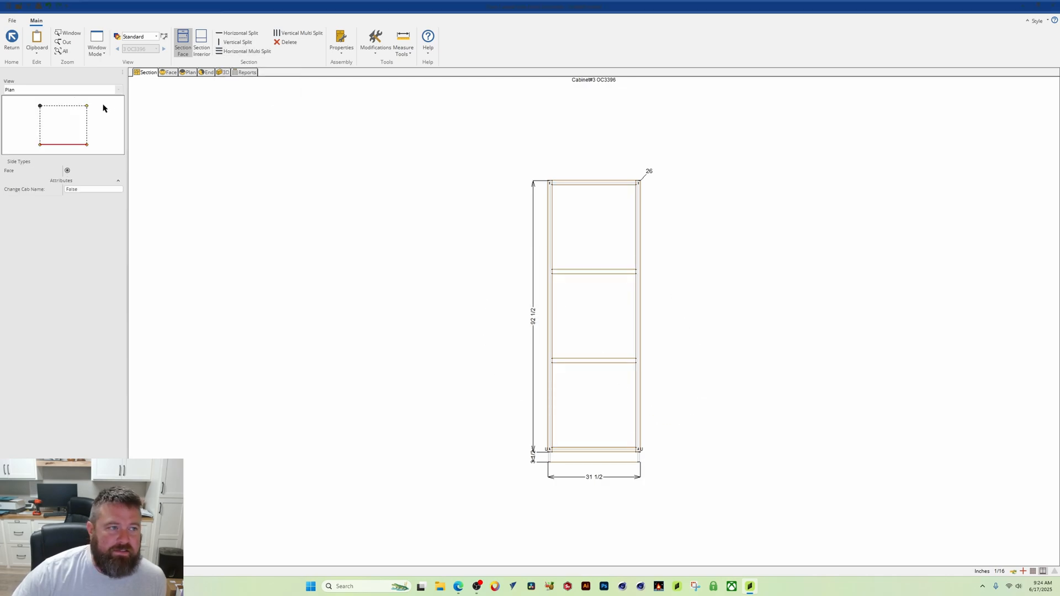
{"action": "left_click", "coordinate": [11, 43]}
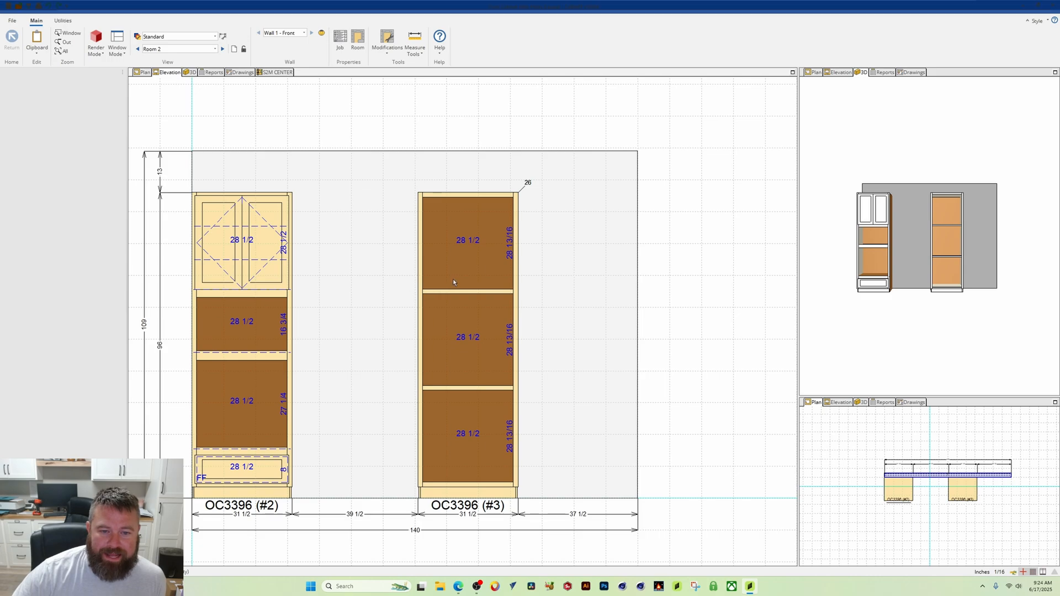
{"action": "key", "text": "Delete"}
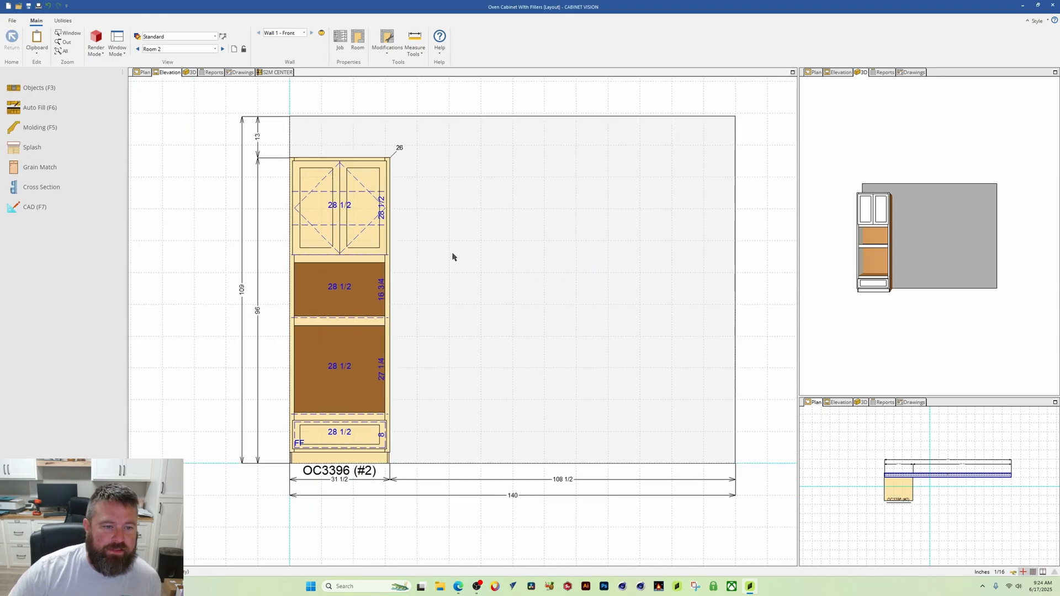
Open the remaining OC3396 oven cabinet for assembly editing and show its face view.
{"action": "scroll", "coordinate": [456, 403], "scroll_direction": "up", "scroll_amount": 2}
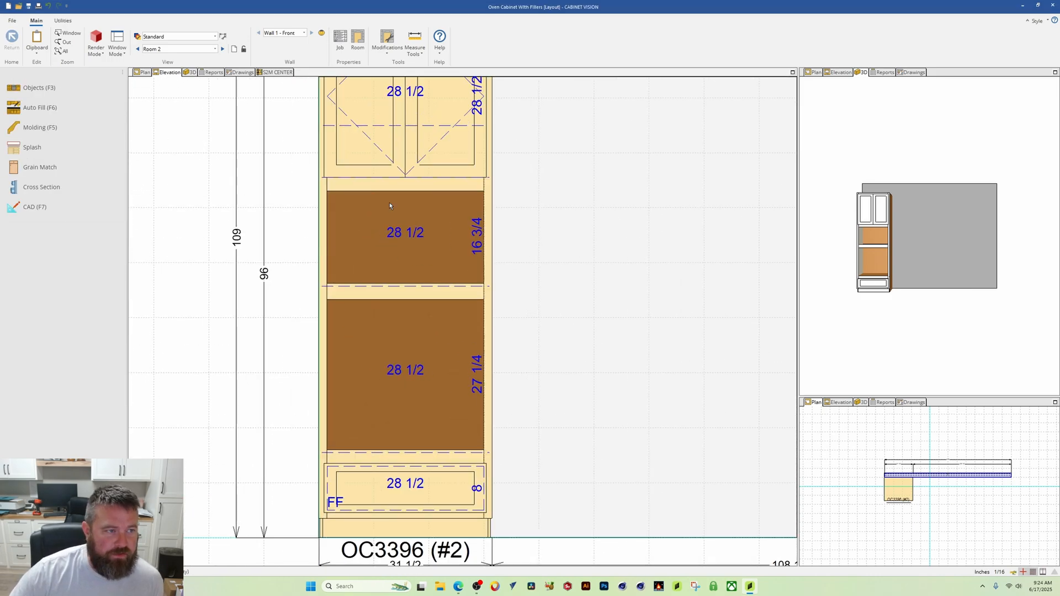
{"action": "scroll", "coordinate": [421, 246], "scroll_direction": "down", "scroll_amount": 1}
{"action": "middle_click_drag", "start_coordinate": [432, 189], "coordinate": [447, 243]}
{"action": "scroll", "coordinate": [450, 302], "scroll_direction": "down", "scroll_amount": 1}
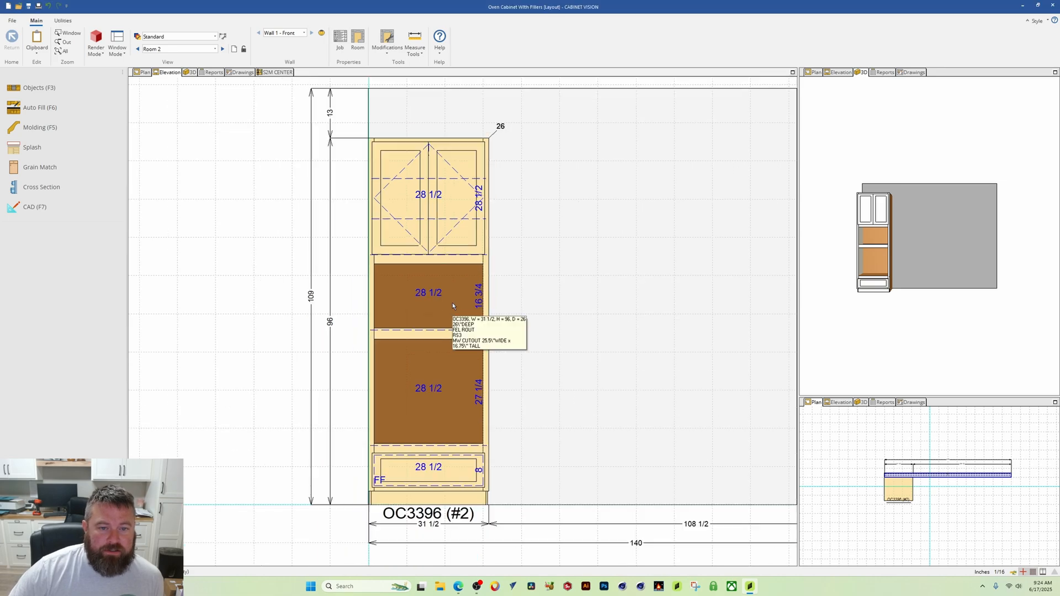
{"action": "middle_click_drag", "start_coordinate": [430, 198], "coordinate": [403, 254]}
{"action": "double_click", "coordinate": [386, 266]}
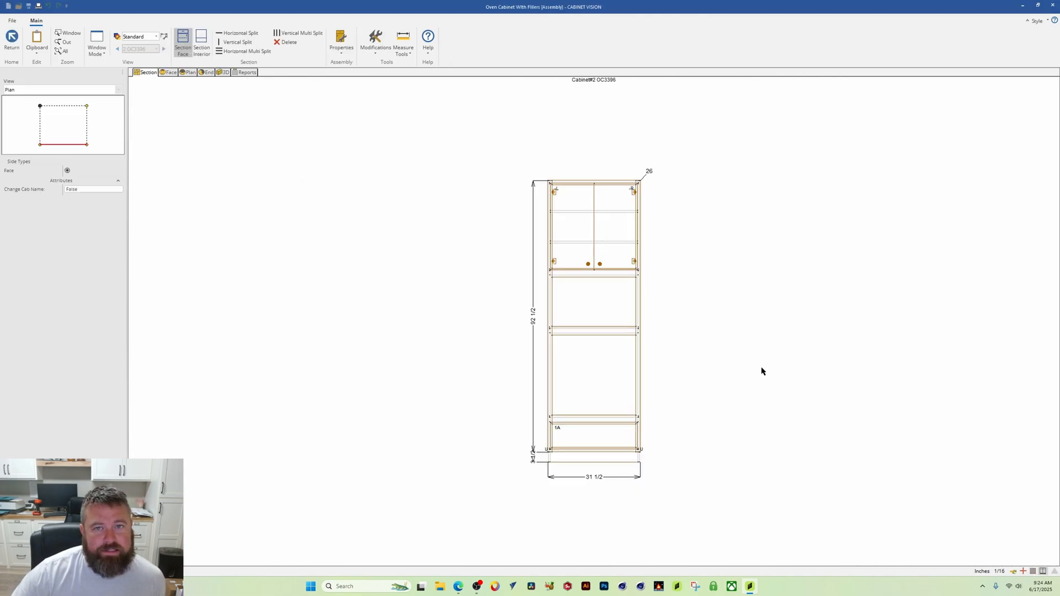
{"action": "middle_click_drag", "start_coordinate": [762, 368], "coordinate": [623, 350]}
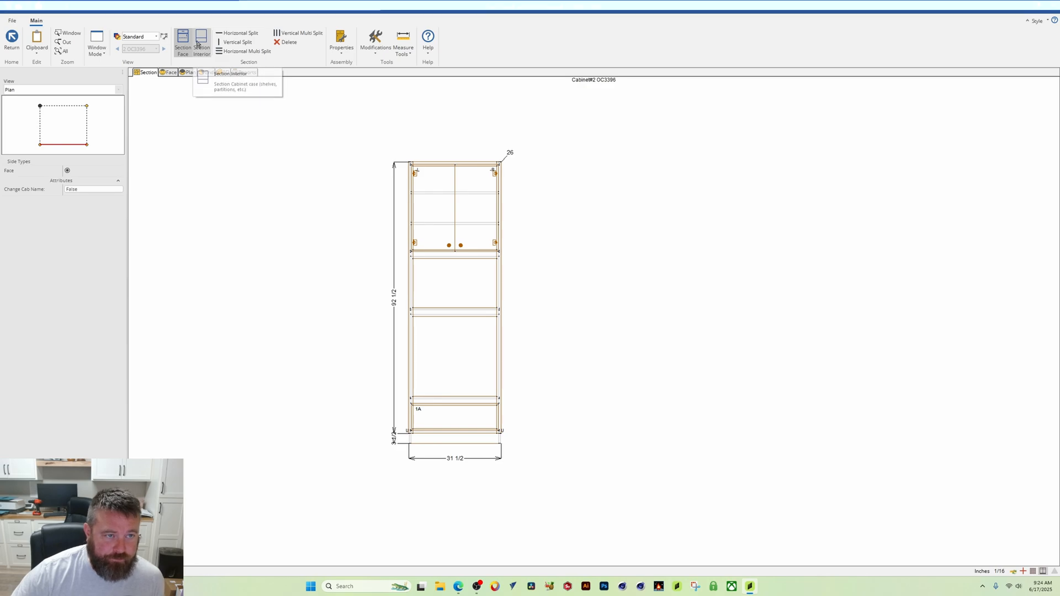
{"action": "left_click", "coordinate": [169, 74]}
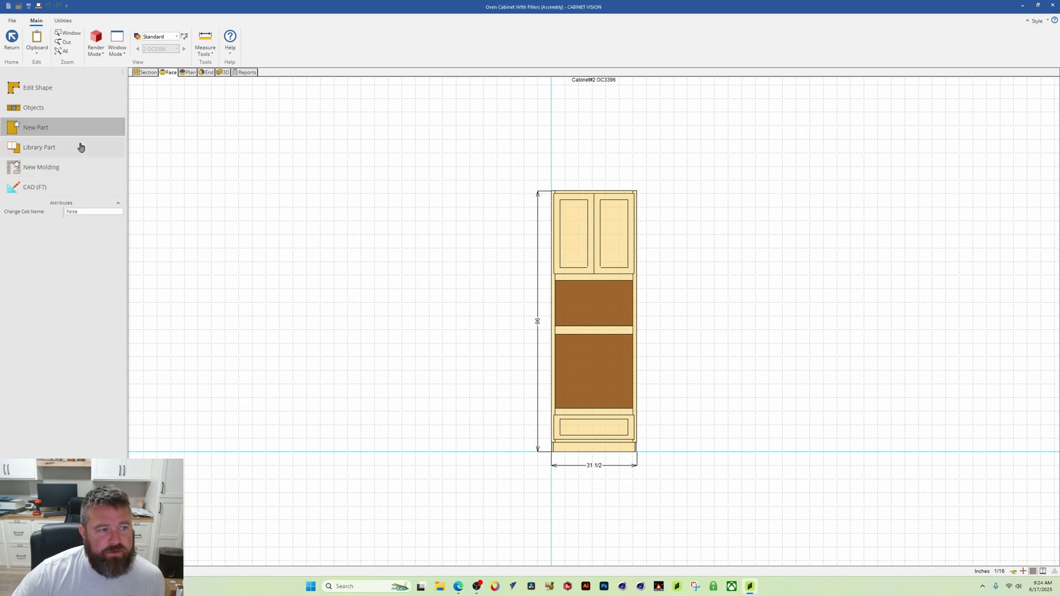
Start a new part from the Assembly group, choose the Board type and describe it as LeftFiller.
{"action": "left_click", "coordinate": [62, 132]}
{"action": "left_click", "coordinate": [331, 203]}
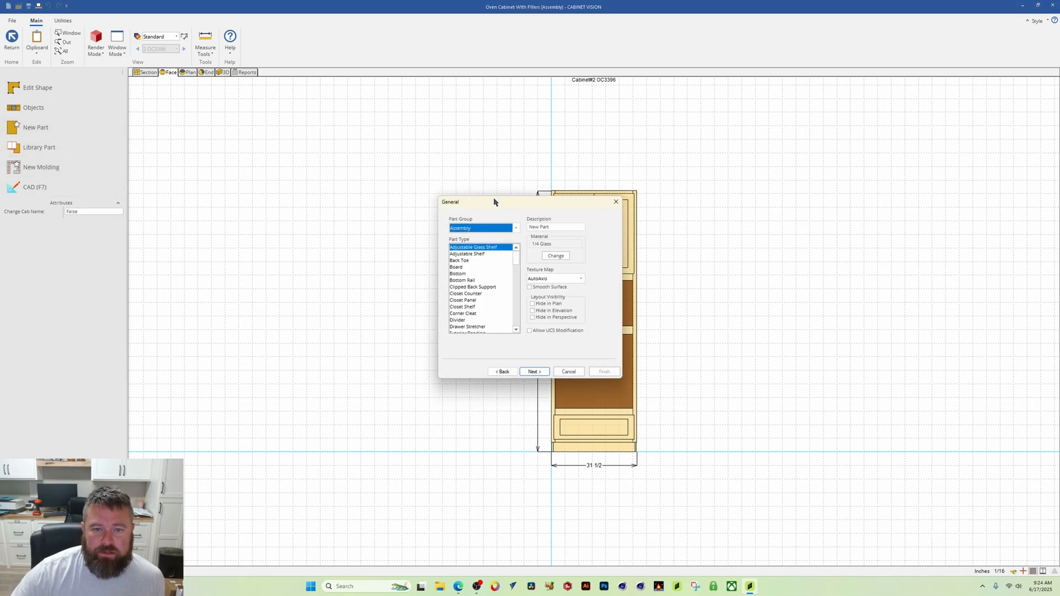
{"action": "left_click_drag", "start_coordinate": [495, 202], "coordinate": [426, 178]}
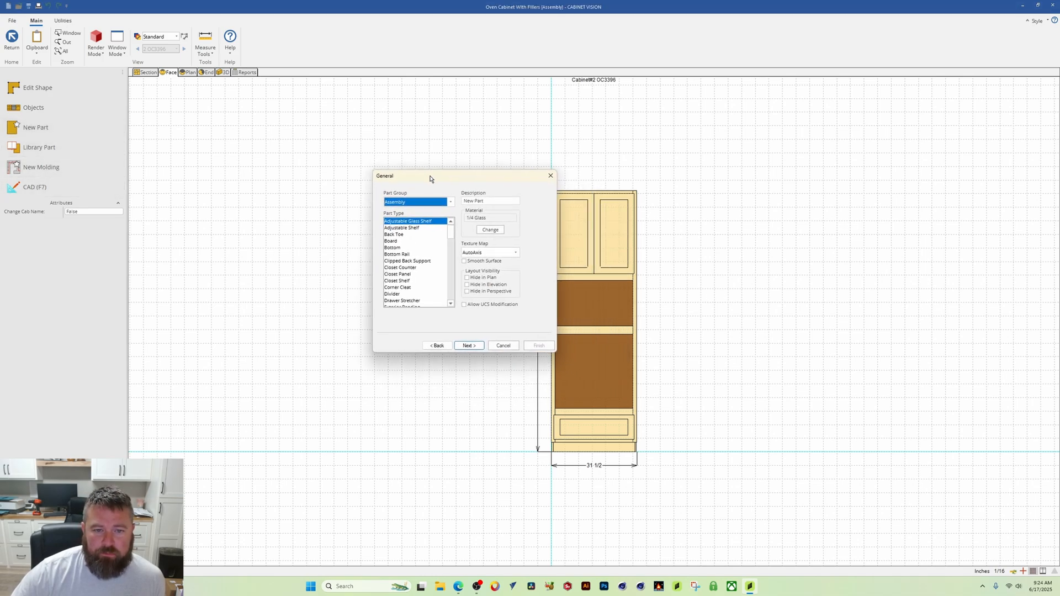
{"action": "left_click", "coordinate": [389, 243]}
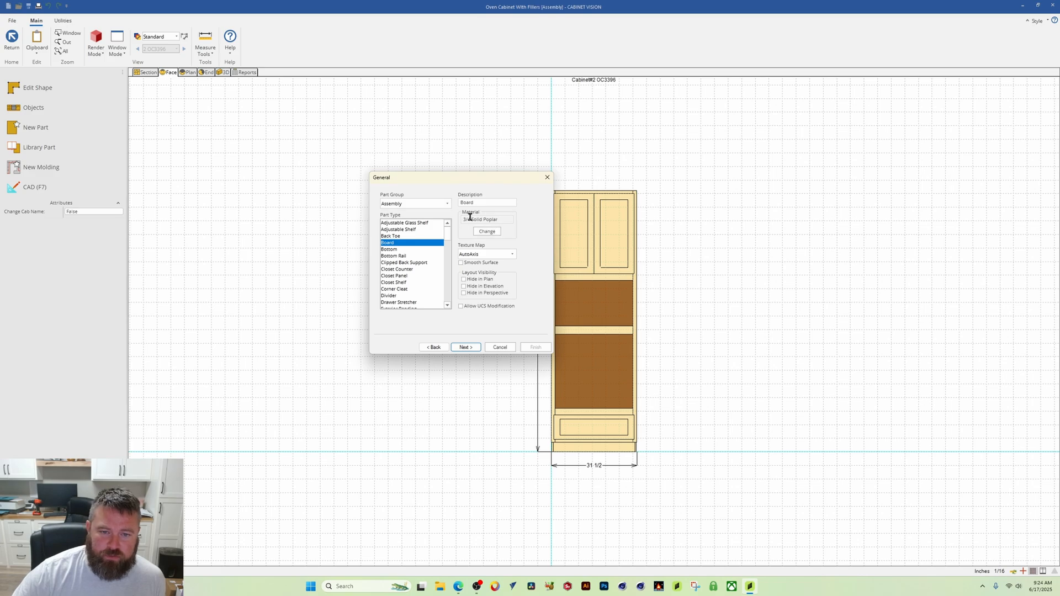
{"action": "double_click", "coordinate": [492, 202]}
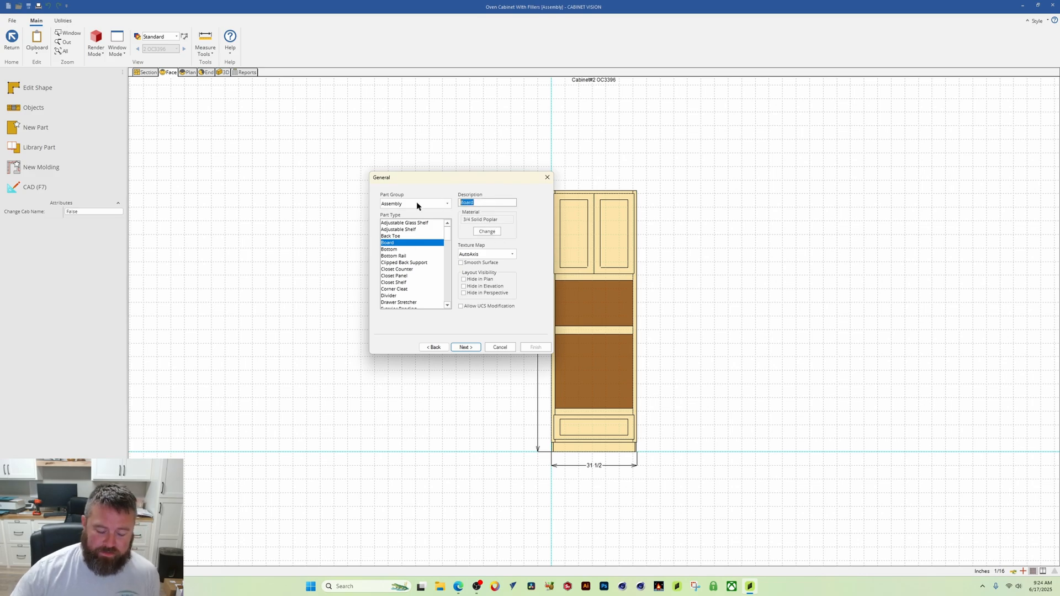
{"action": "type", "text": "Lef"}
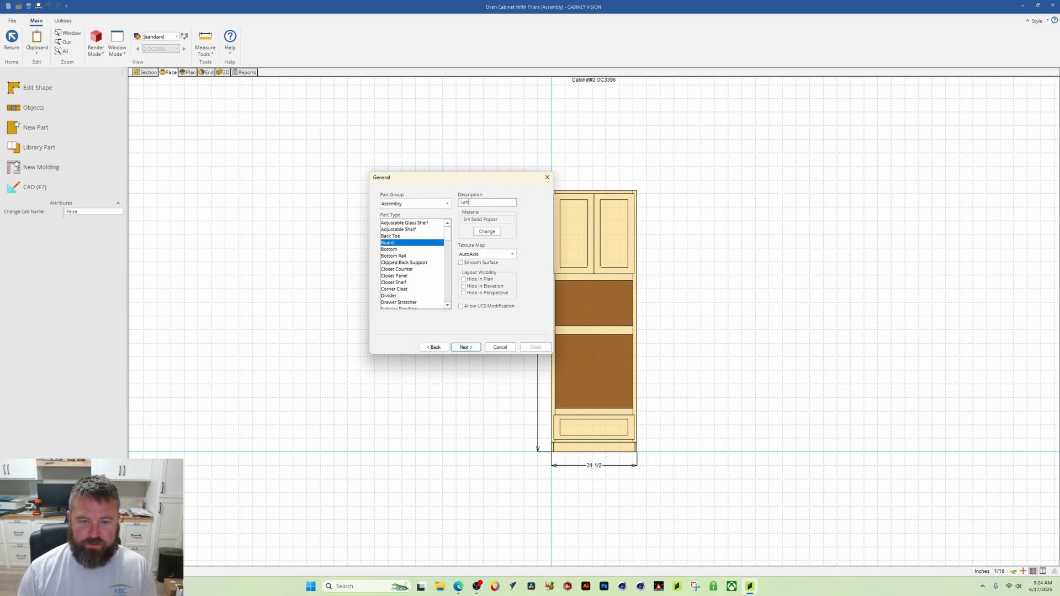
{"action": "type", "text": "tFiller"}
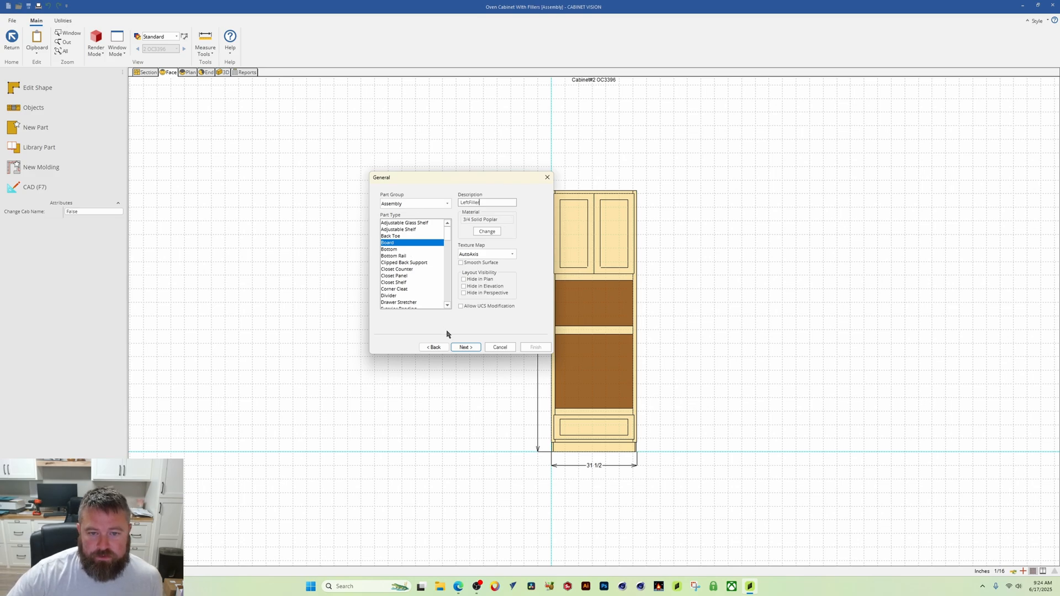
Create the LeftFiller board with the default 17 by 1 1/2 size, front orientation and exterior finishes.
{"action": "left_click", "coordinate": [465, 346]}
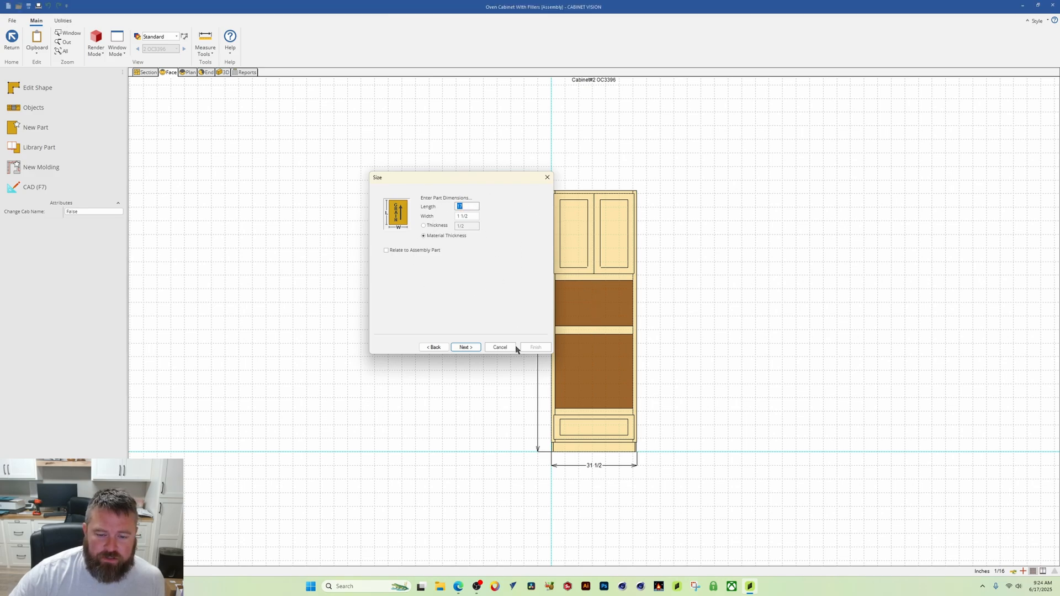
{"action": "left_click", "coordinate": [464, 348]}
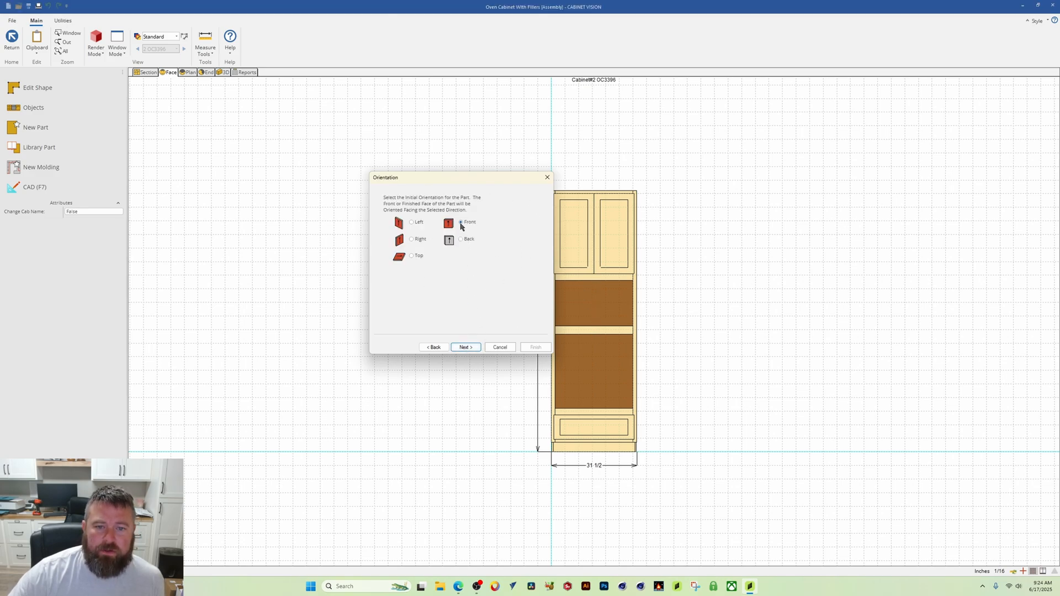
{"action": "left_click", "coordinate": [466, 347]}
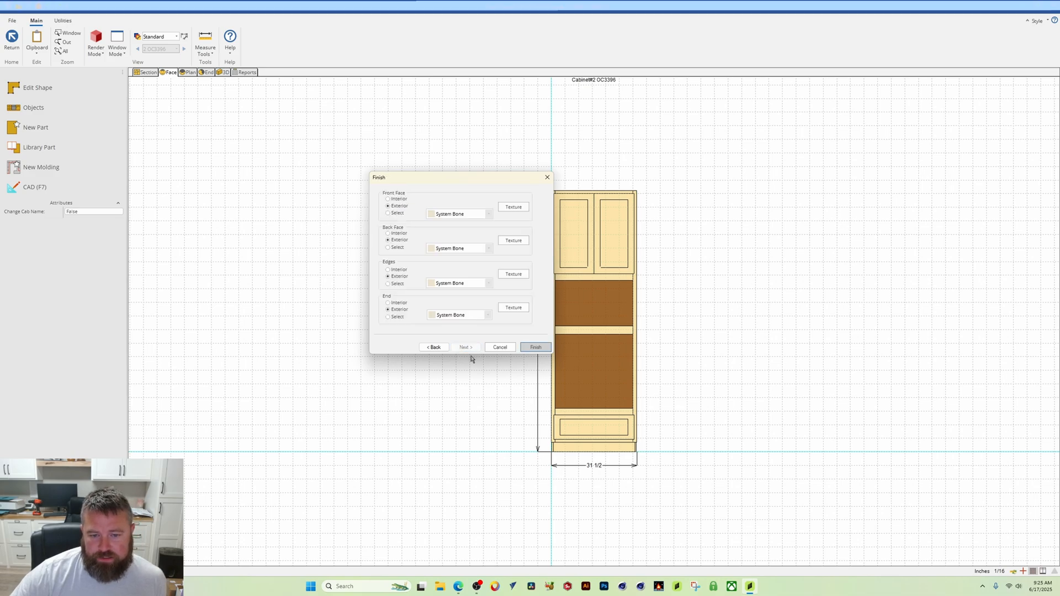
{"action": "left_click", "coordinate": [535, 347]}
Open the LeftFiller board's parameters in the cabinet's object tree.
{"action": "scroll", "coordinate": [464, 392], "scroll_direction": "up", "scroll_amount": 3}
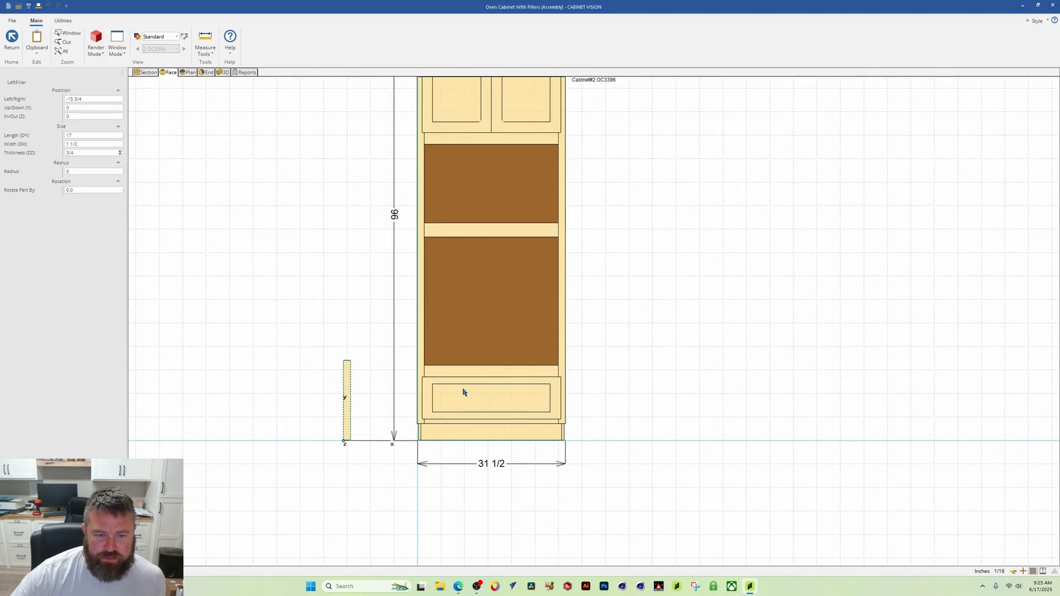
{"action": "scroll", "coordinate": [362, 413], "scroll_direction": "up", "scroll_amount": 2}
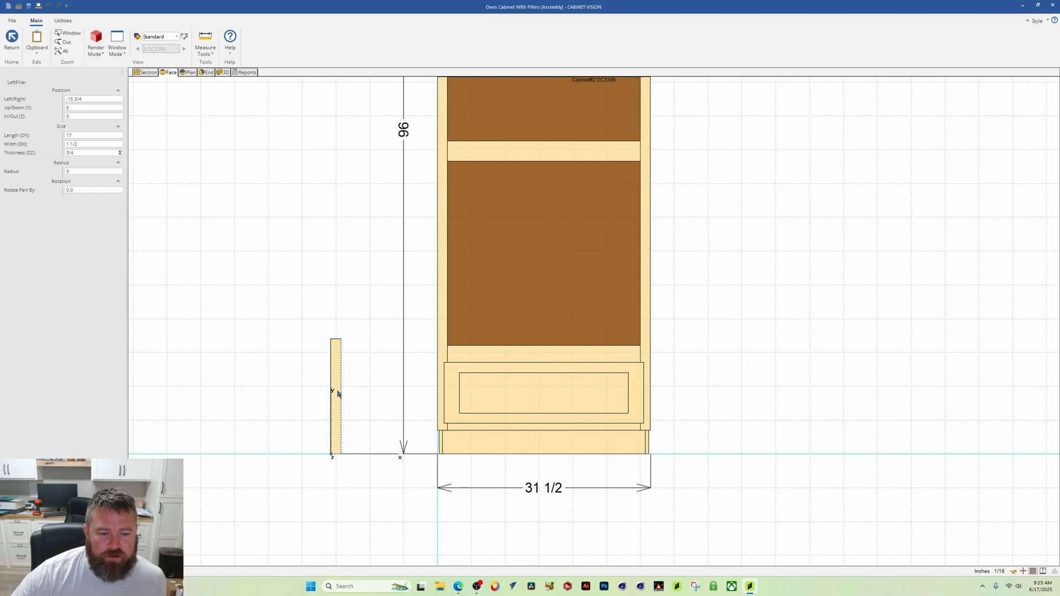
{"action": "middle_click_drag", "start_coordinate": [382, 330], "coordinate": [362, 391]}
{"action": "scroll", "coordinate": [362, 392], "scroll_direction": "down", "scroll_amount": 3}
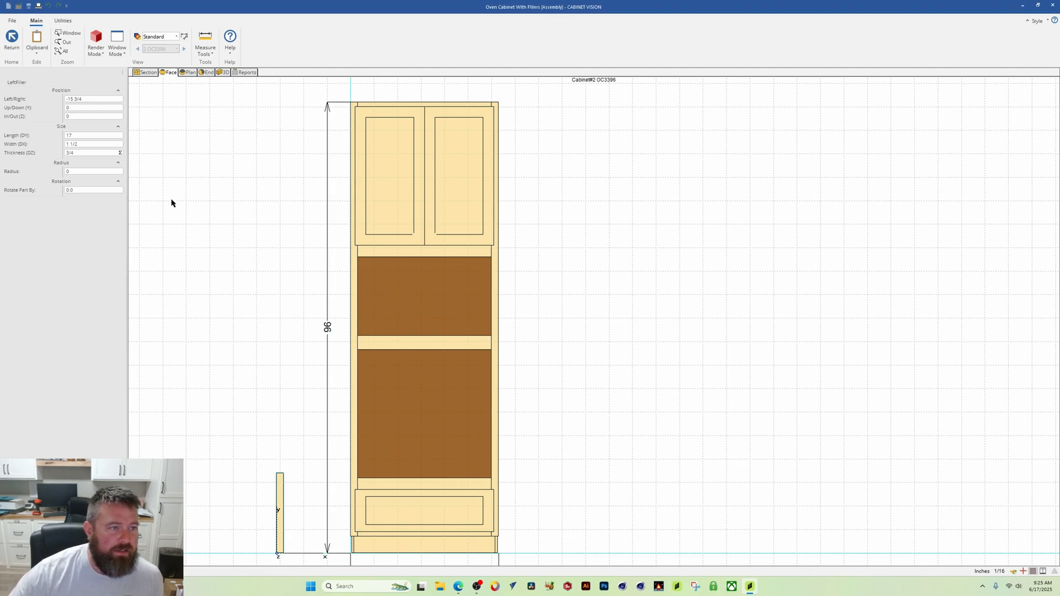
{"action": "scroll", "coordinate": [322, 453], "scroll_direction": "up", "scroll_amount": 2}
{"action": "scroll", "coordinate": [448, 406], "scroll_direction": "down", "scroll_amount": 4}
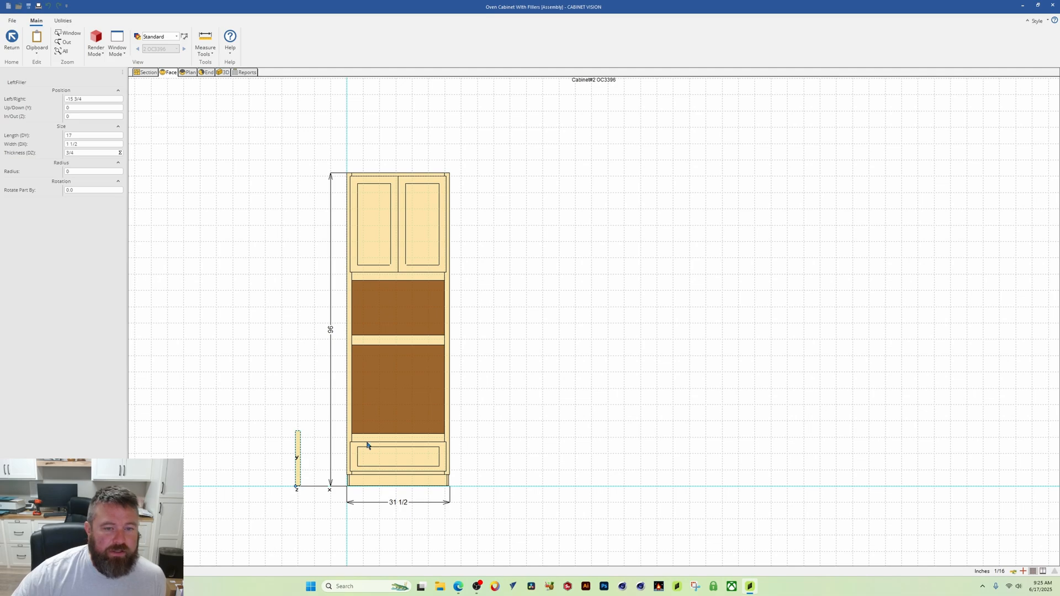
{"action": "scroll", "coordinate": [367, 445], "scroll_direction": "up", "scroll_amount": 2}
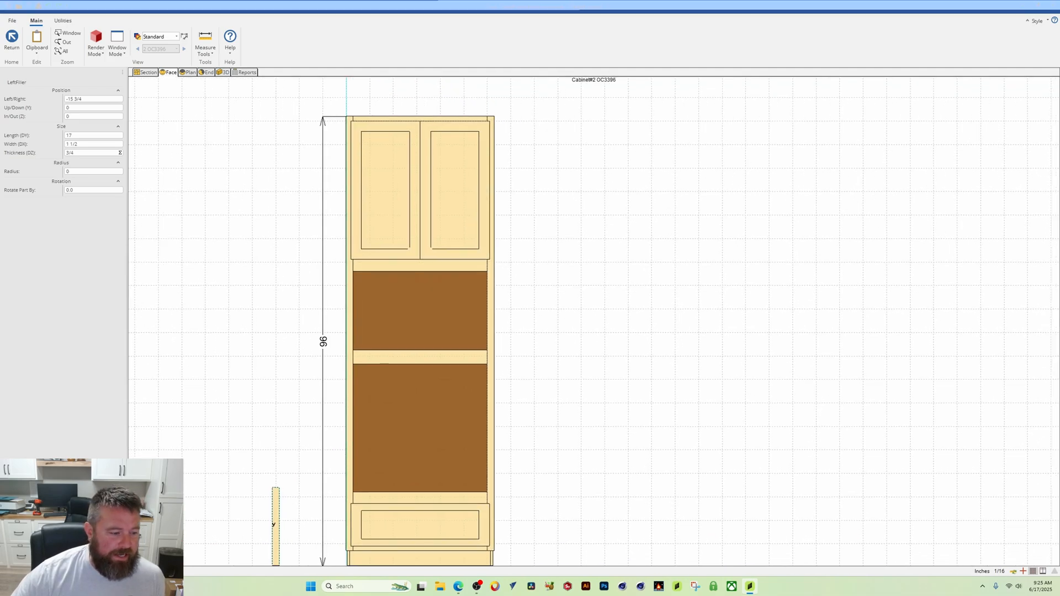
{"action": "double_click", "coordinate": [275, 524]}
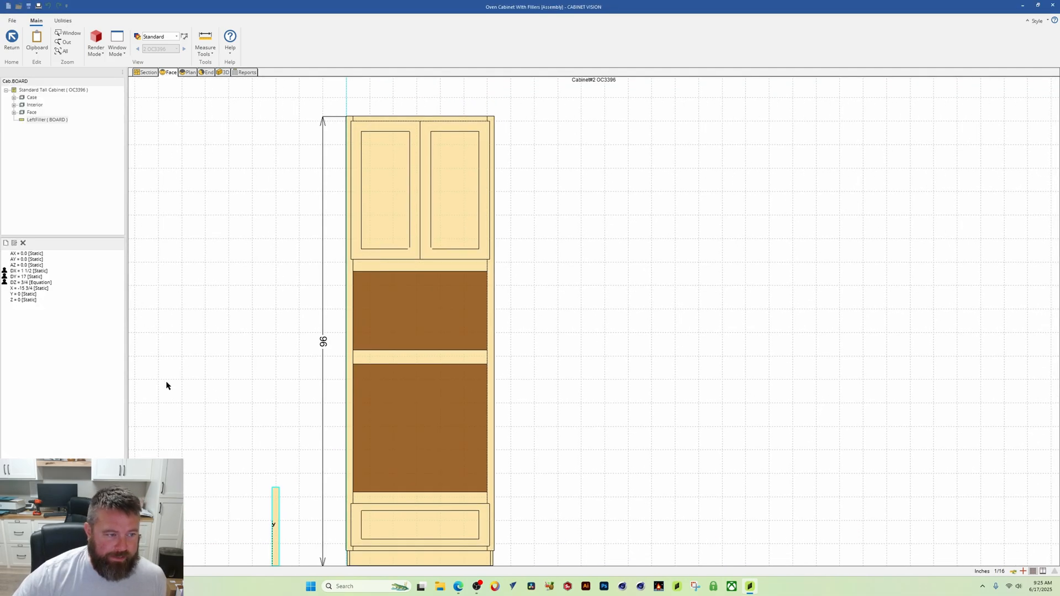
Expand the cabinet's Face and Interior groups in the object tree and examine the second pair door opening's parameters.
{"action": "left_click", "coordinate": [14, 113]}
{"action": "left_click", "coordinate": [14, 105]}
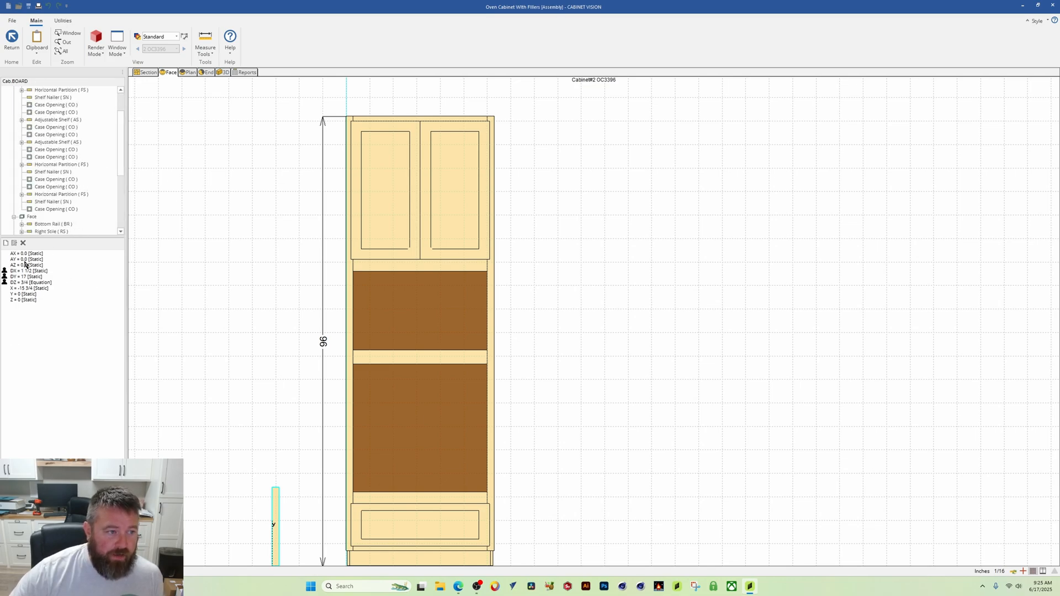
{"action": "scroll", "coordinate": [113, 171], "scroll_direction": "down", "scroll_amount": 4}
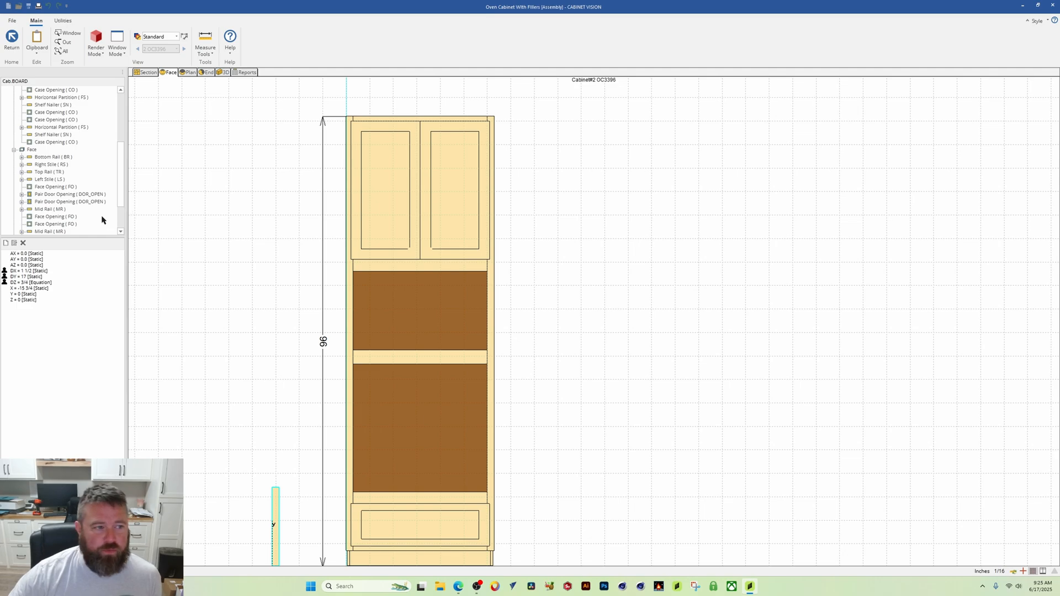
{"action": "scroll", "coordinate": [100, 215], "scroll_direction": "up", "scroll_amount": 1}
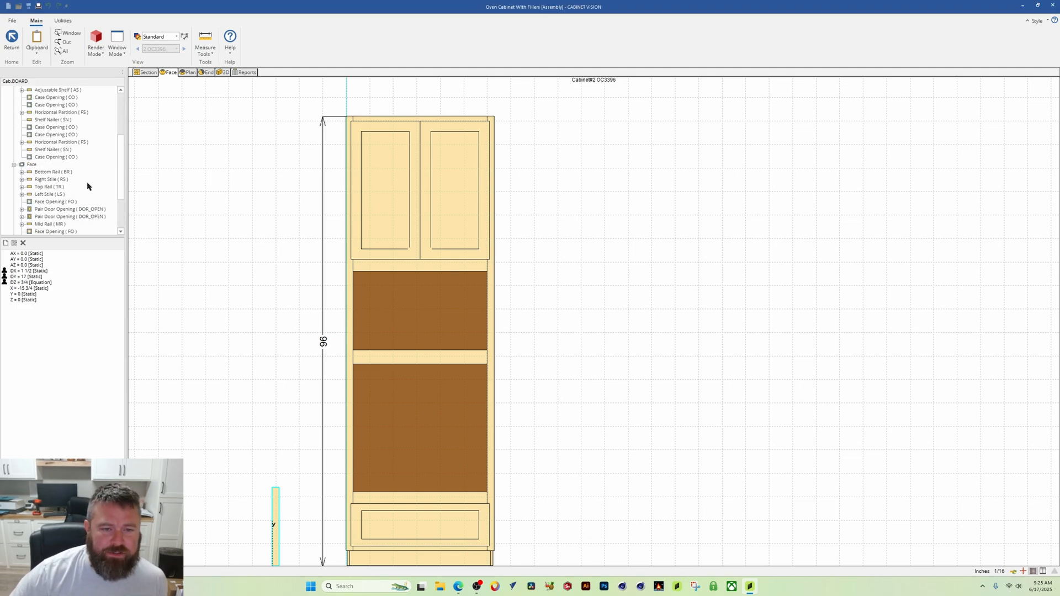
{"action": "scroll", "coordinate": [77, 164], "scroll_direction": "down", "scroll_amount": 3}
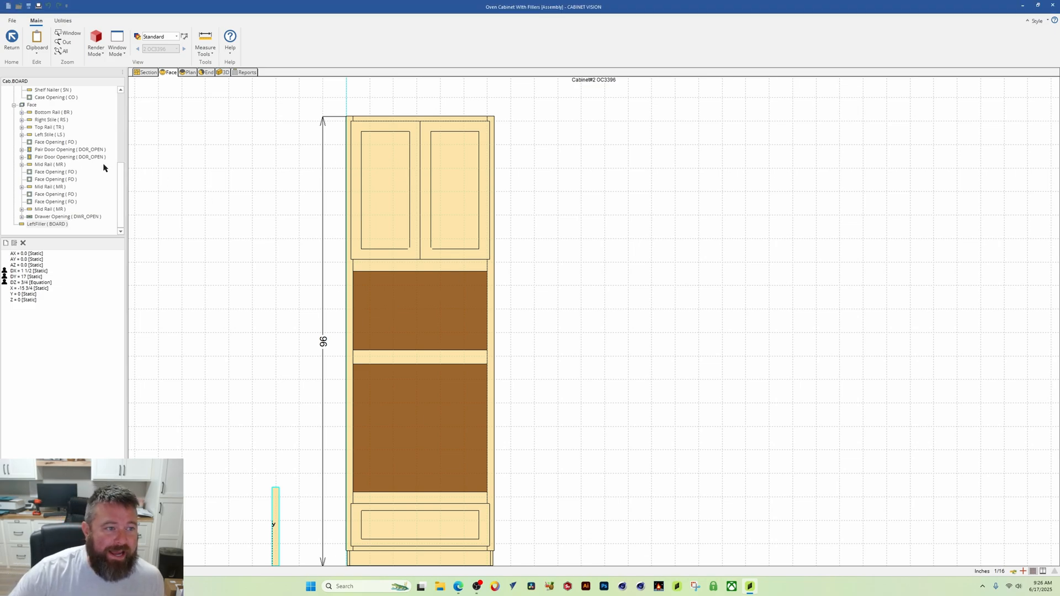
{"action": "left_click", "coordinate": [50, 158]}
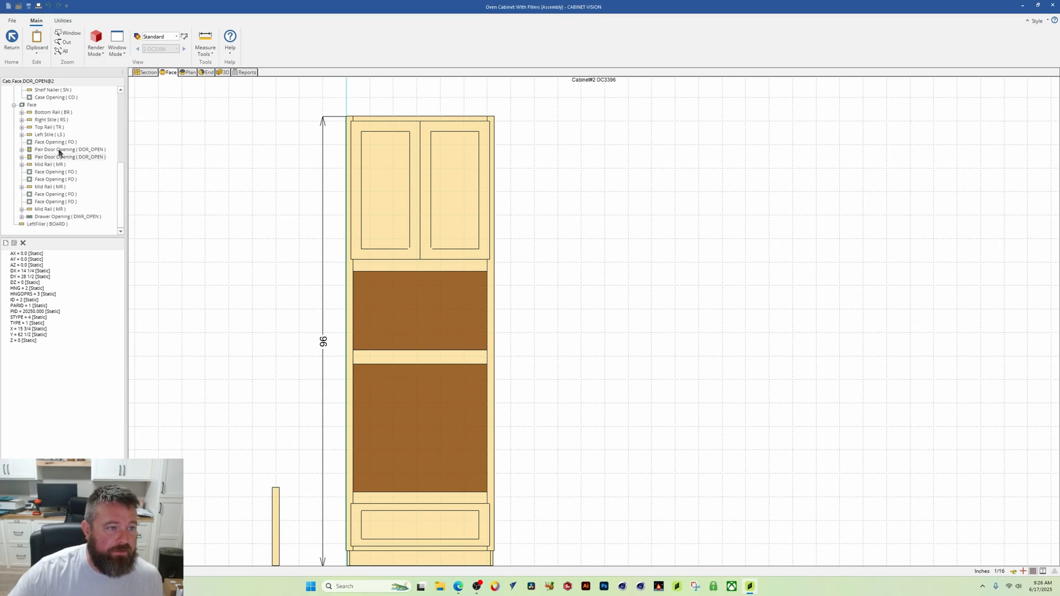
Examine the first pair door opening's DX width parameter and its parameter path in the object tree, then close the tree.
{"action": "left_click", "coordinate": [58, 150]}
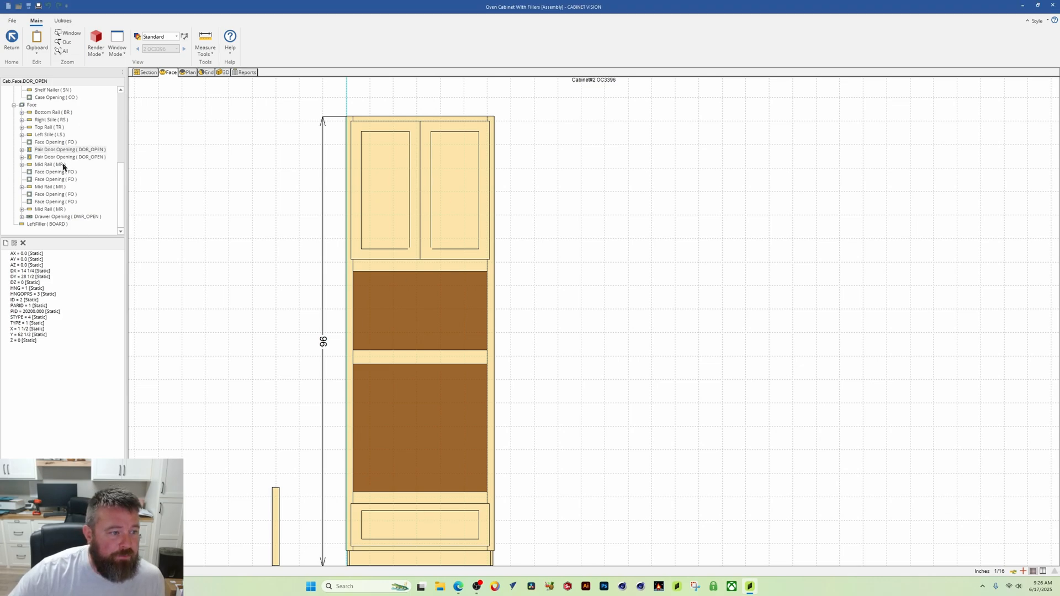
{"action": "left_click", "coordinate": [30, 271]}
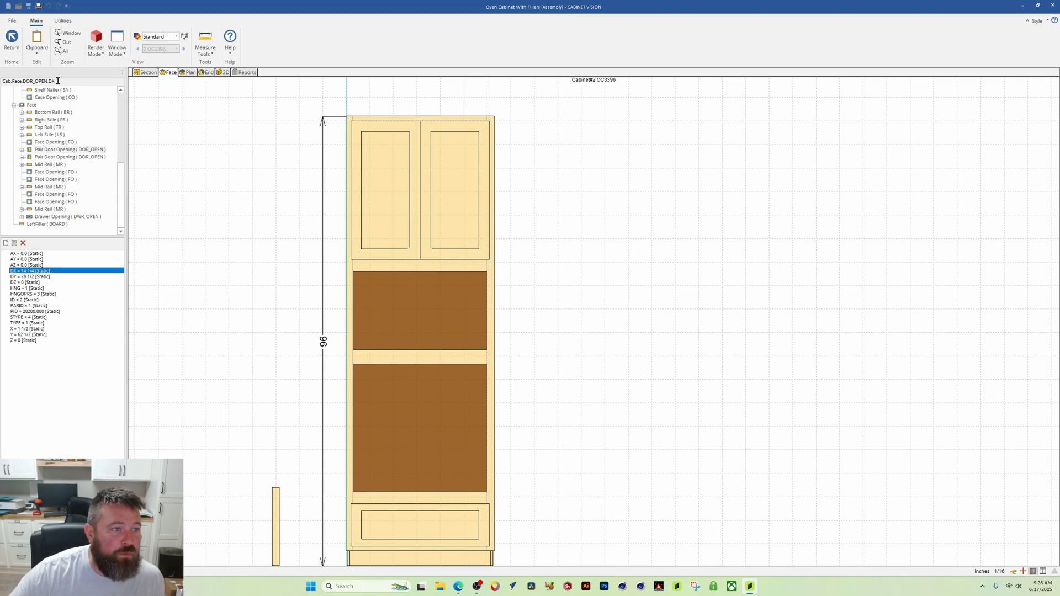
{"action": "left_click_drag", "start_coordinate": [56, 84], "coordinate": [4, 83]}
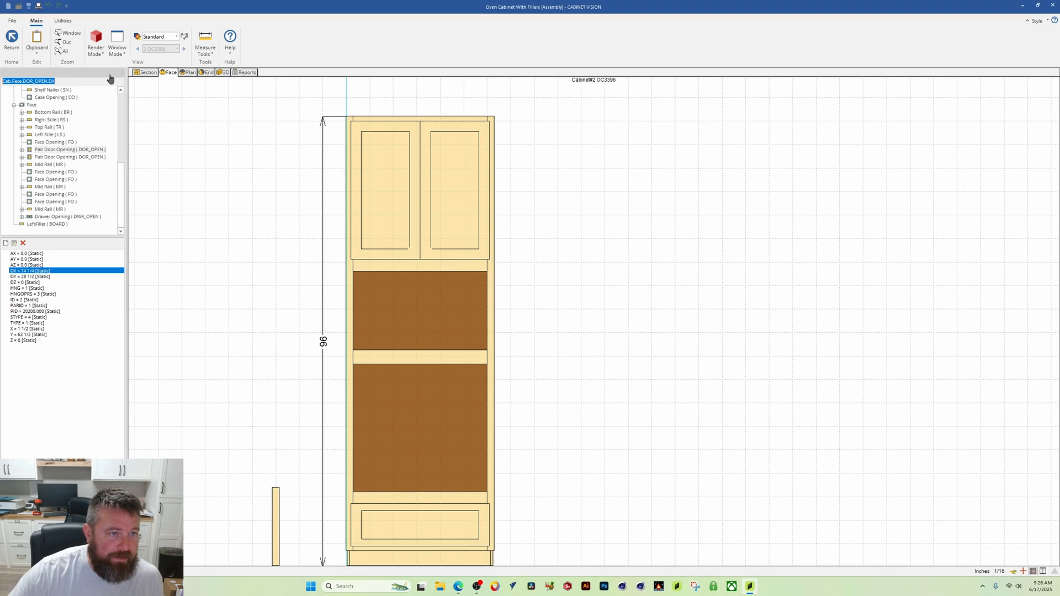
{"action": "key", "text": "ctrl+t"}
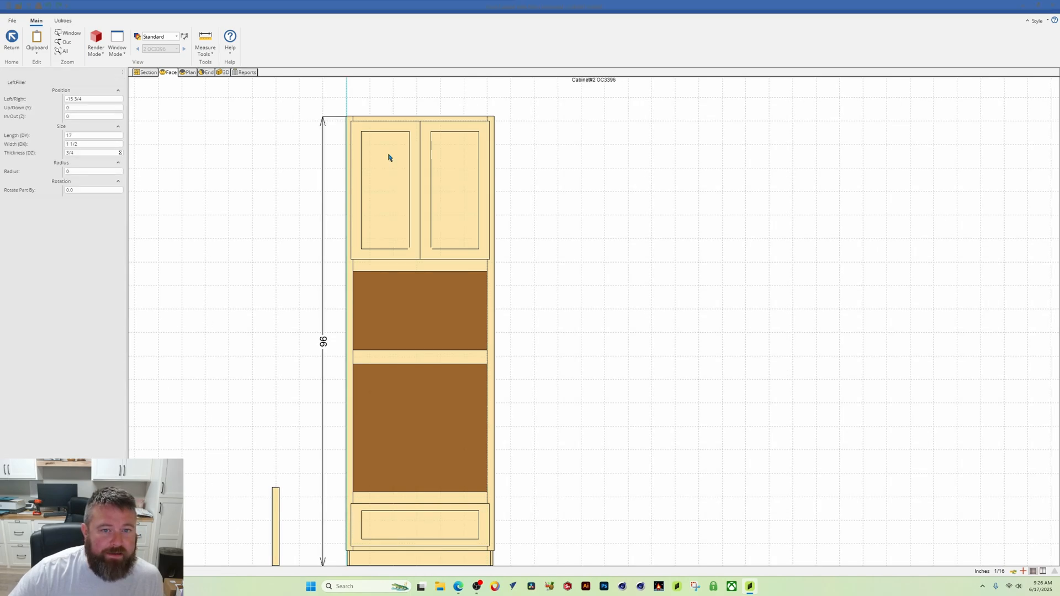
Change the tall cabinet's upper door opening and lower drawer opening to Open in the section view.
{"action": "left_click", "coordinate": [387, 154]}
{"action": "left_click", "coordinate": [144, 73]}
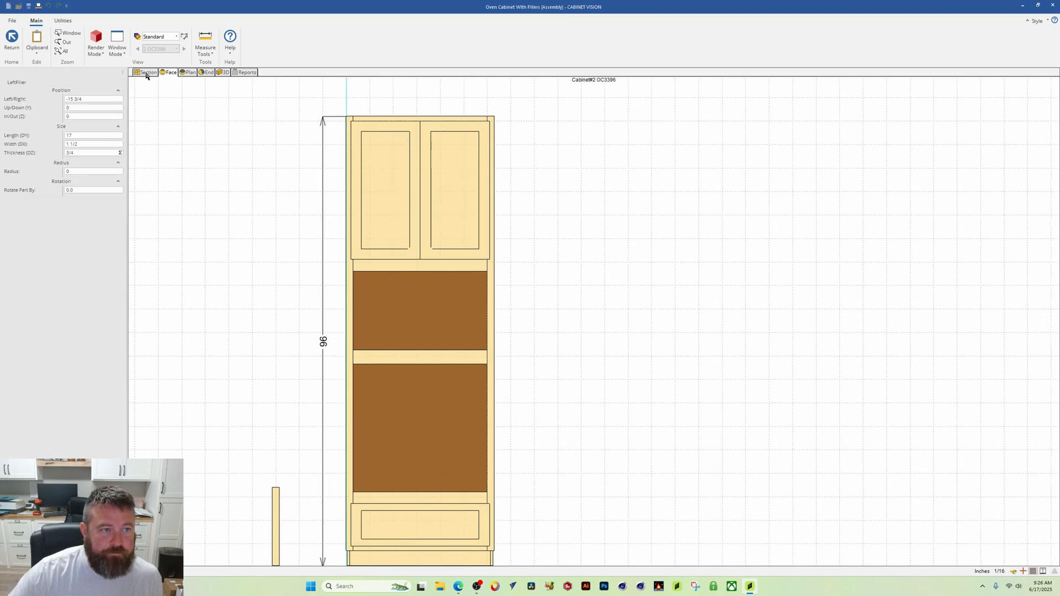
{"action": "left_click", "coordinate": [430, 201]}
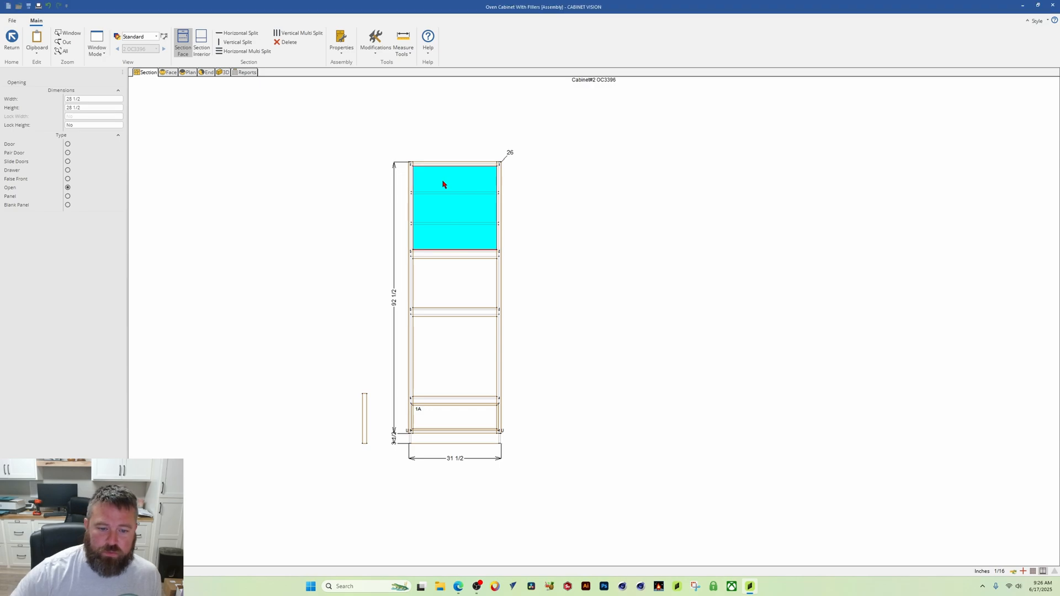
{"action": "left_click", "coordinate": [429, 417]}
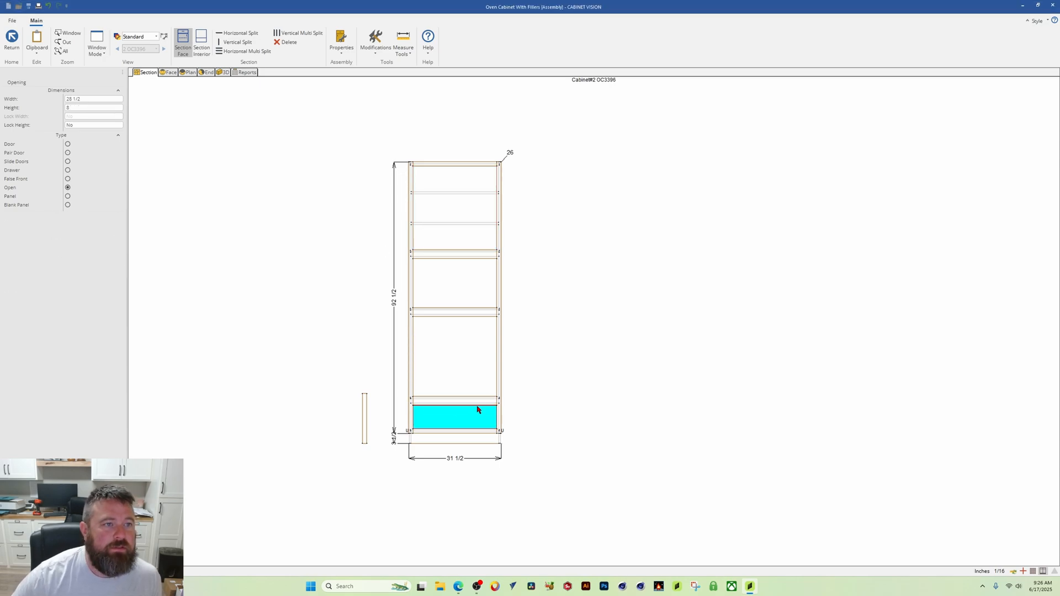
{"action": "left_click", "coordinate": [12, 41]}
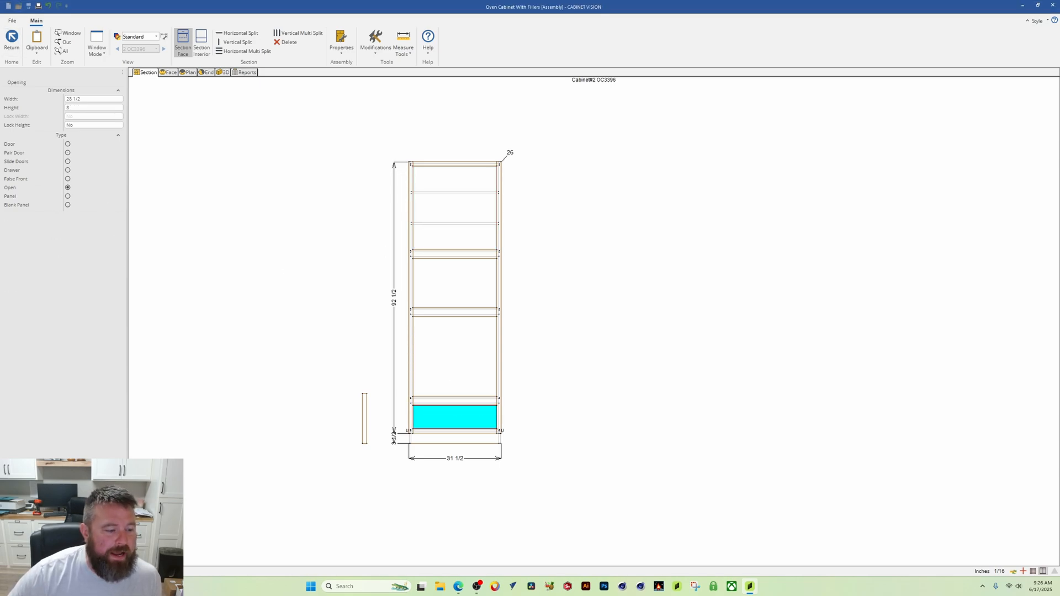
Examine the cabinet's Interior and Face entries in the object tree with both openings set to Open.
{"action": "scroll", "coordinate": [68, 130], "scroll_direction": "down", "scroll_amount": 1}
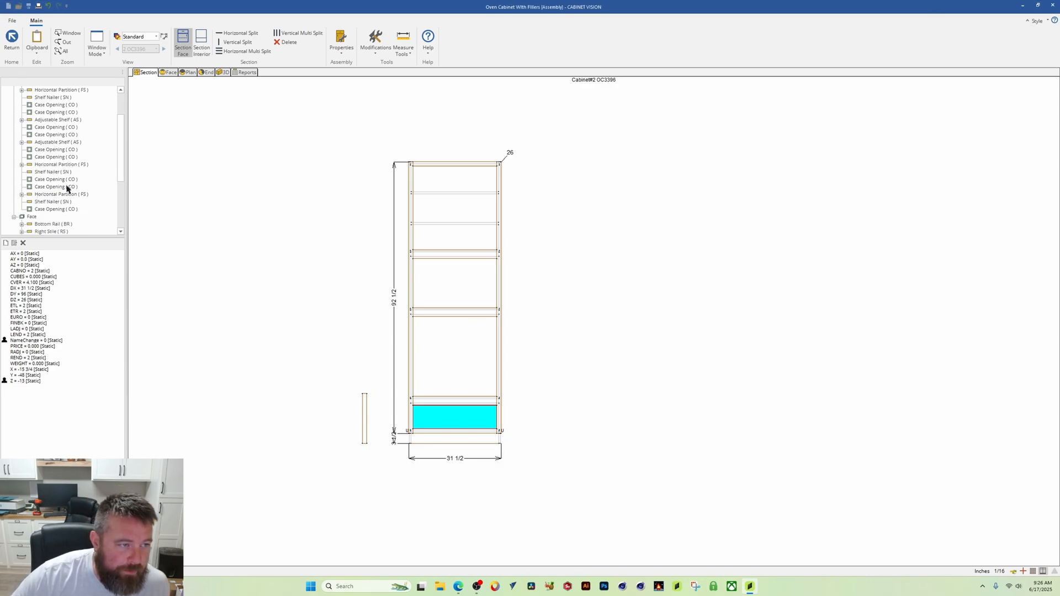
{"action": "scroll", "coordinate": [67, 188], "scroll_direction": "up", "scroll_amount": 2}
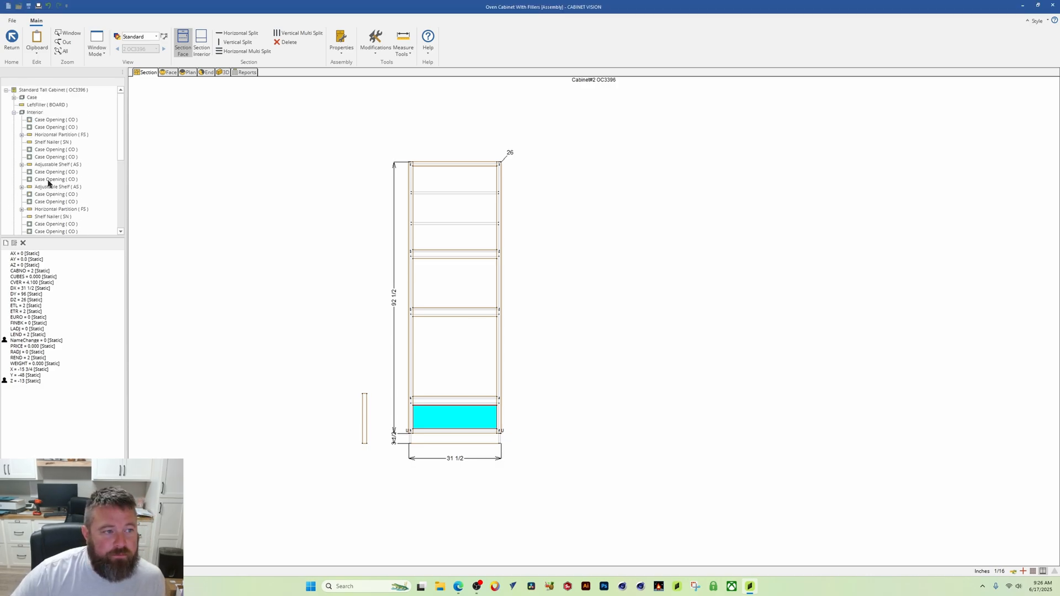
{"action": "scroll", "coordinate": [61, 190], "scroll_direction": "down", "scroll_amount": 1}
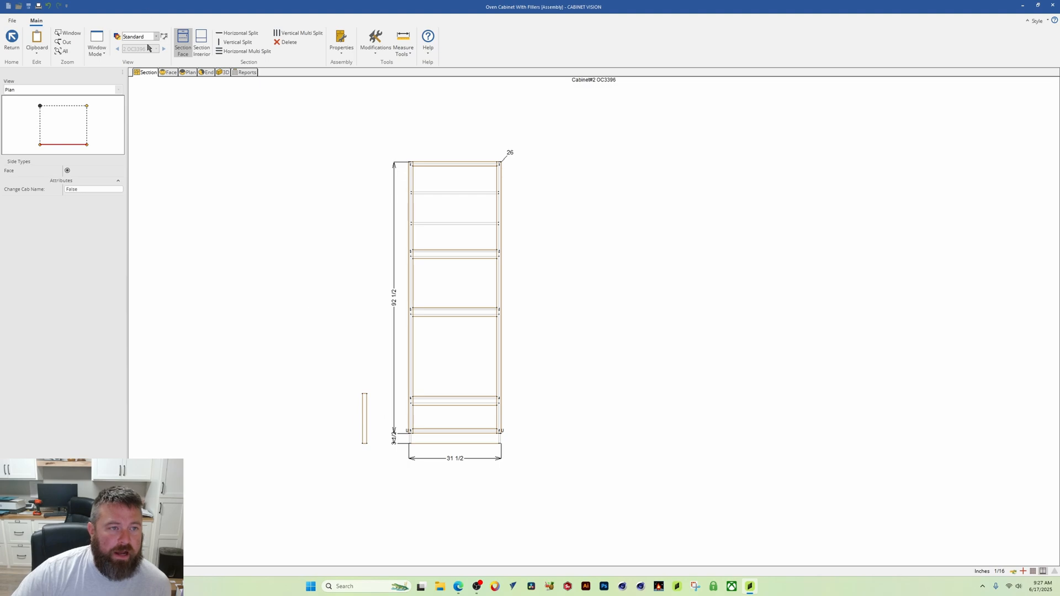
Return to the room layout, reopen the OC3396 cabinet's section and set its uppermost opening to Pair Door.
{"action": "left_click", "coordinate": [11, 39]}
{"action": "double_click", "coordinate": [403, 293]}
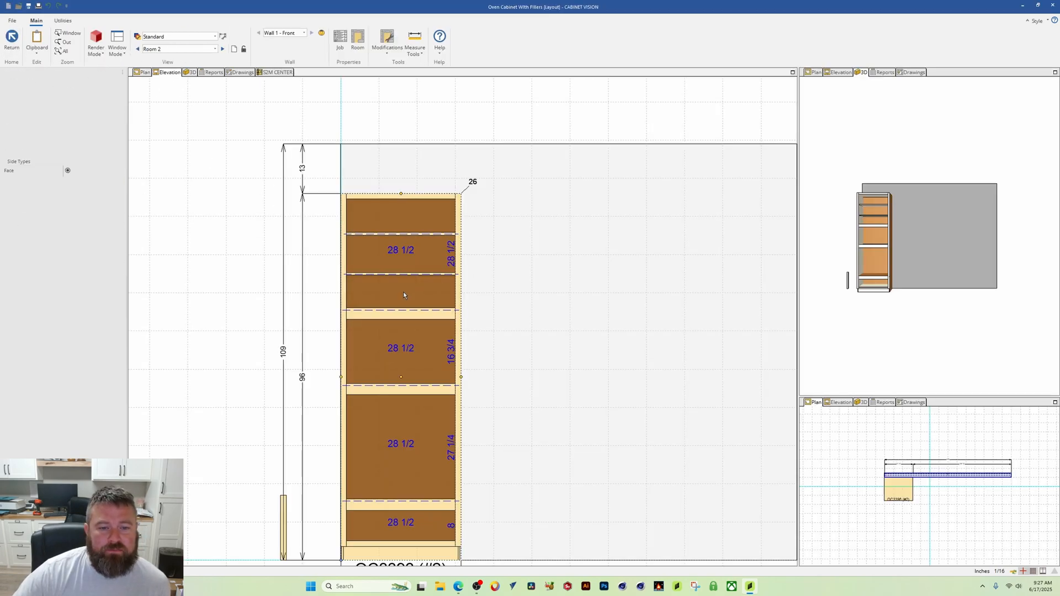
{"action": "left_click", "coordinate": [633, 241]}
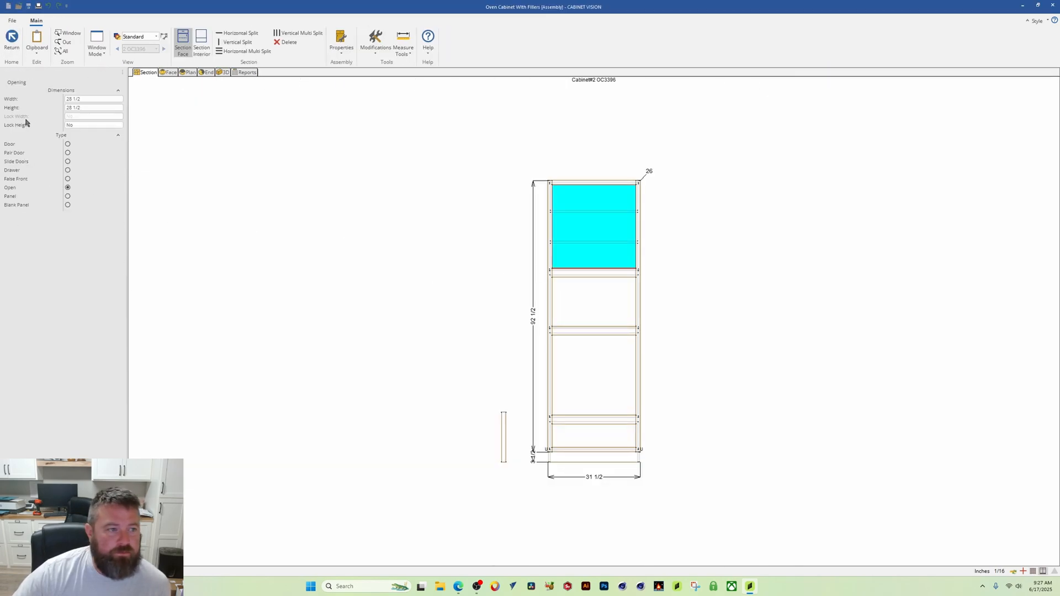
{"action": "left_click", "coordinate": [68, 153]}
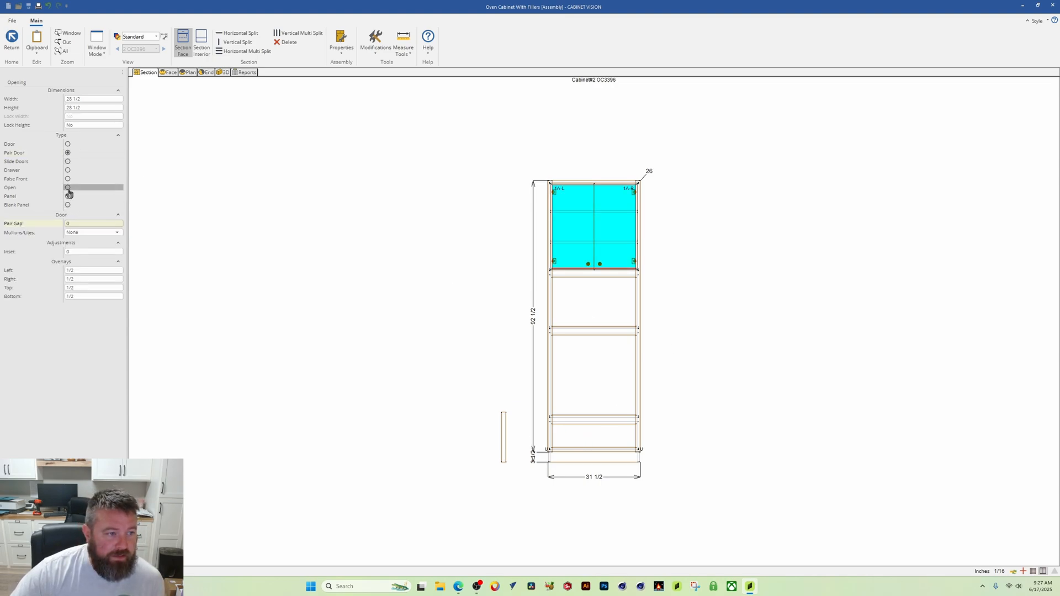
{"action": "left_click", "coordinate": [72, 170]}
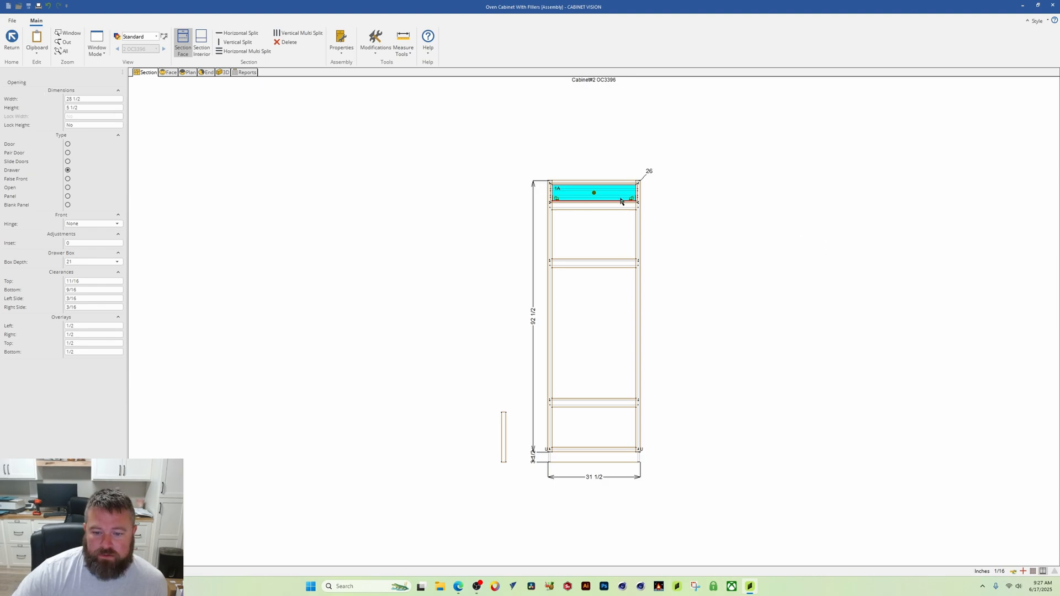
{"action": "left_click", "coordinate": [12, 40]}
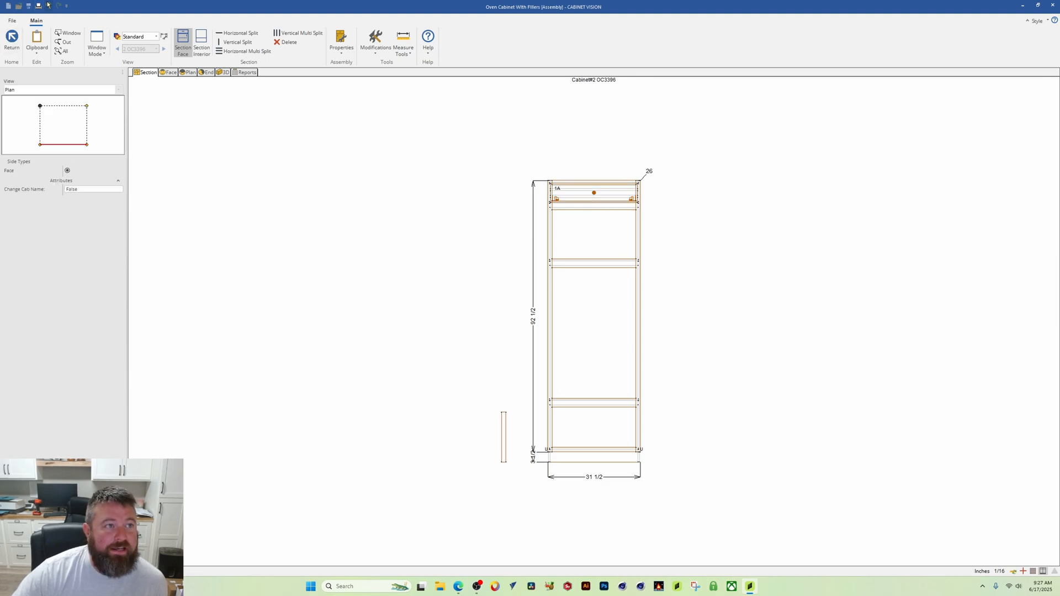
{"action": "left_click", "coordinate": [48, 5]}
Set the cabinet's lowest opening to Drawer and return to the room layout.
{"action": "middle_click_drag", "start_coordinate": [788, 402], "coordinate": [654, 412]}
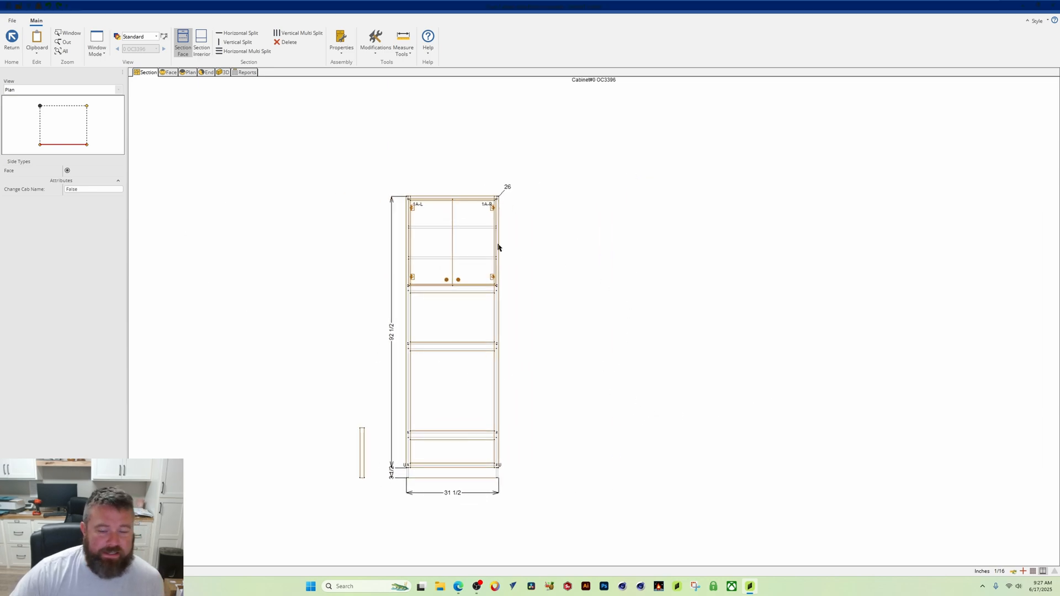
{"action": "left_click", "coordinate": [472, 225]}
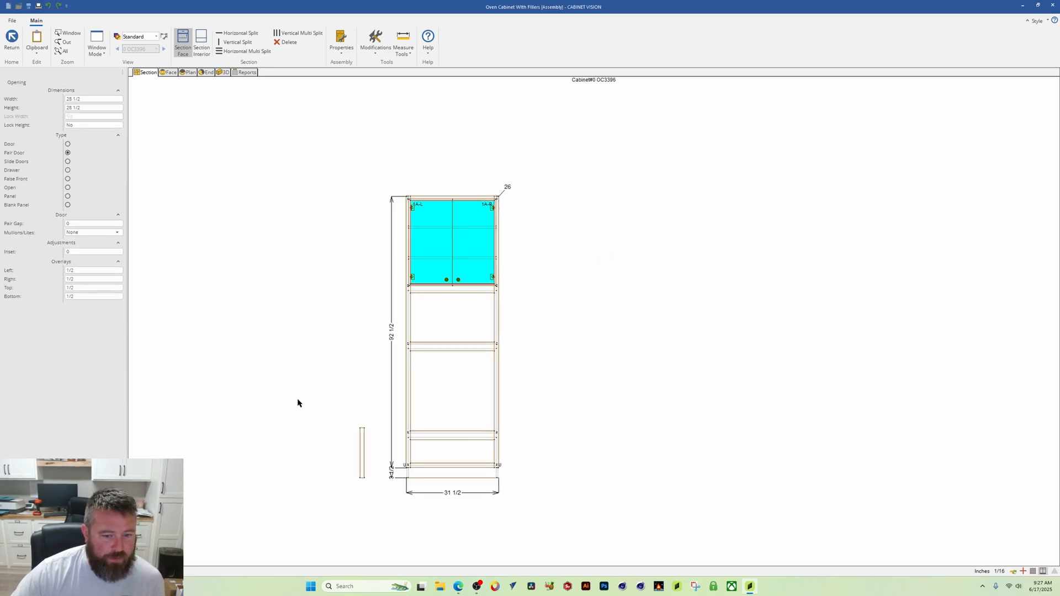
{"action": "left_click", "coordinate": [468, 460]}
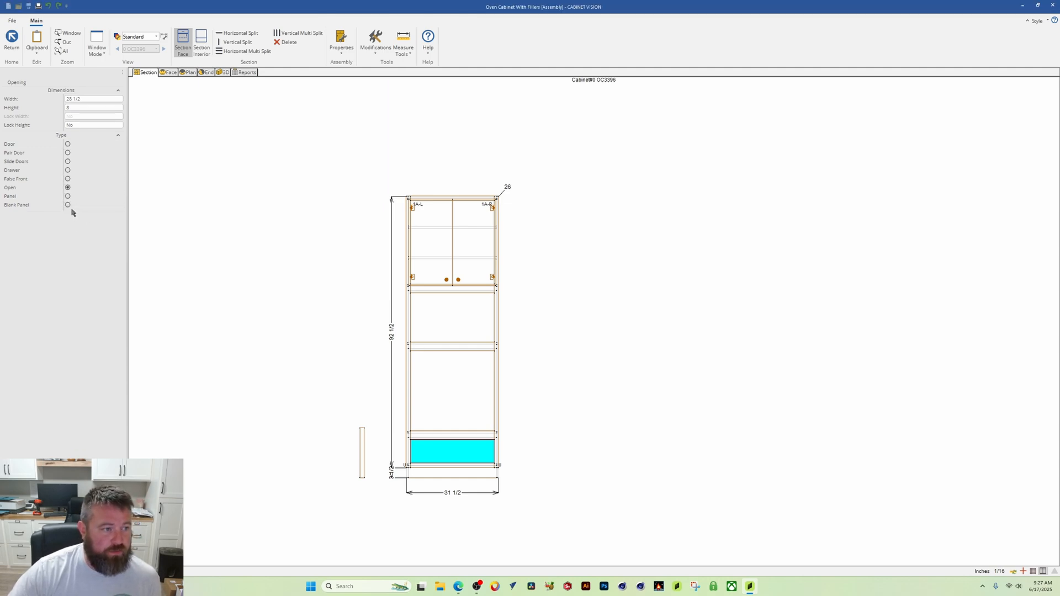
{"action": "left_click", "coordinate": [68, 170]}
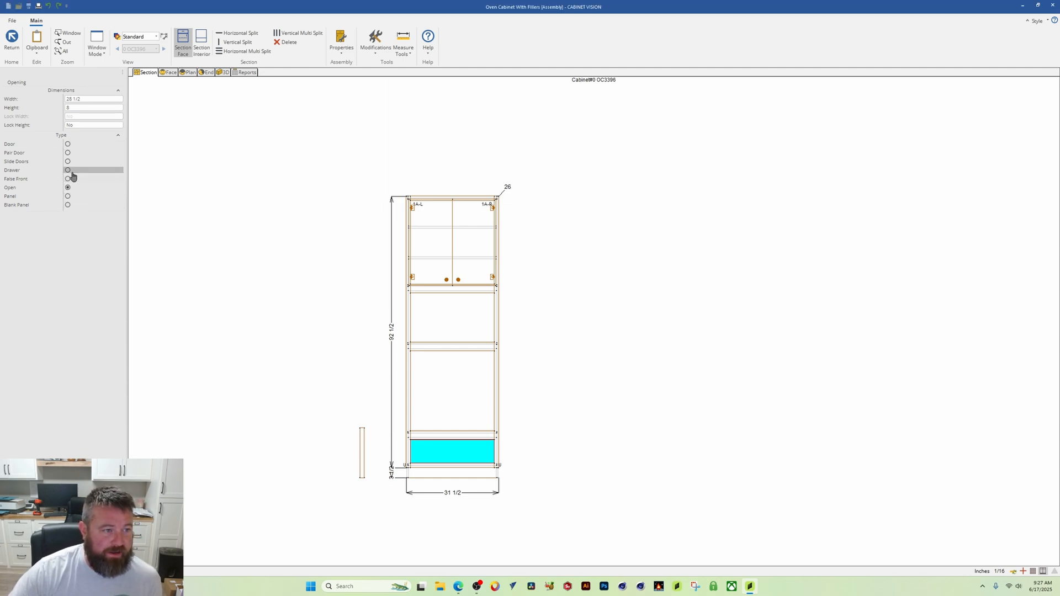
{"action": "left_click", "coordinate": [12, 45]}
{"action": "left_click", "coordinate": [12, 44]}
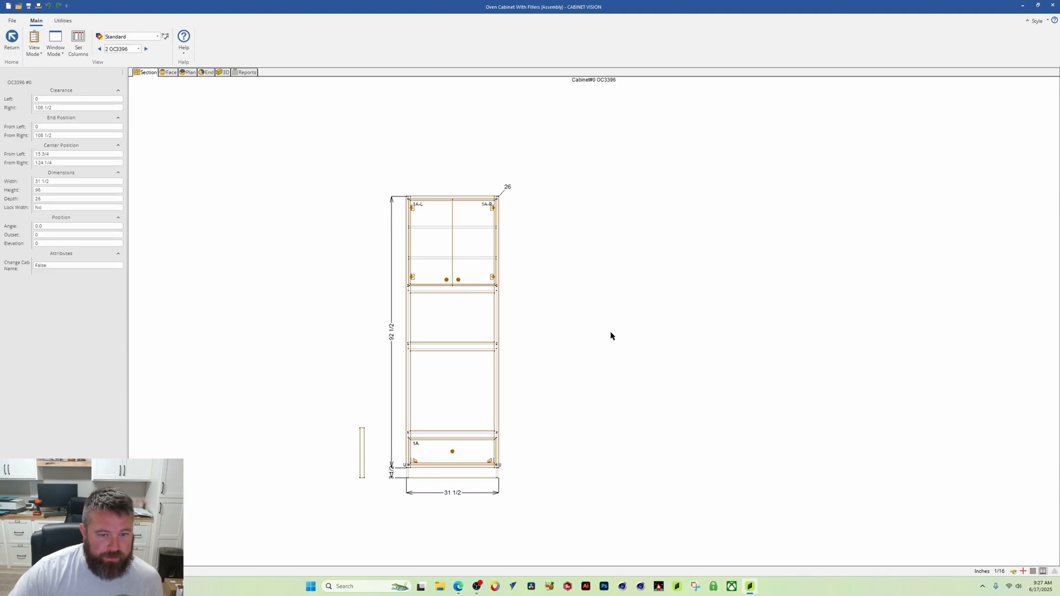
Reopen the cabinet's face view and set the LeftFiller board's length to 16.75.
{"action": "scroll", "coordinate": [458, 404], "scroll_direction": "up", "scroll_amount": 2}
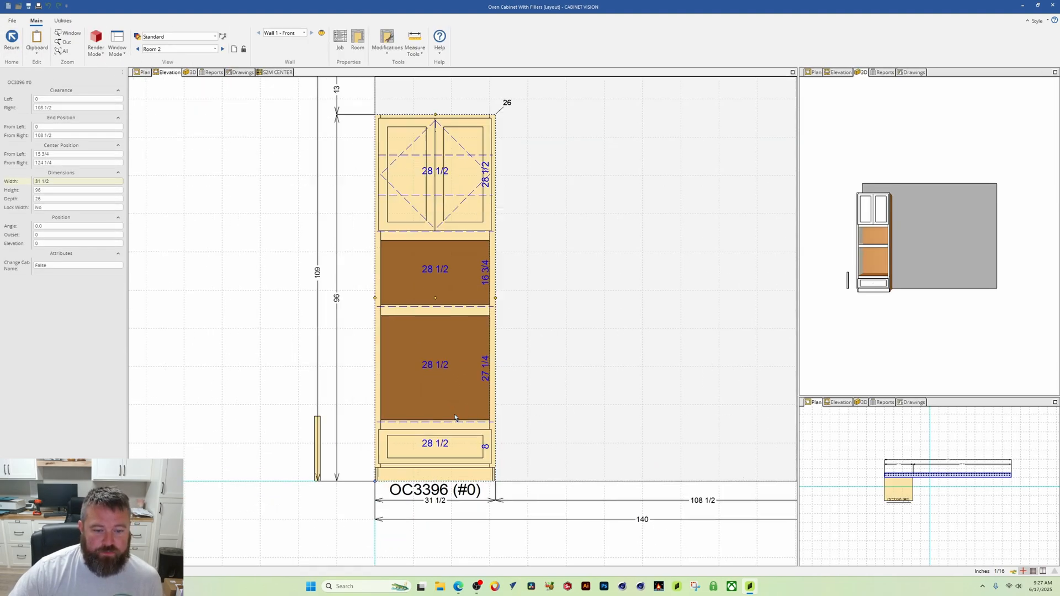
{"action": "scroll", "coordinate": [575, 399], "scroll_direction": "down", "scroll_amount": 2}
{"action": "scroll", "coordinate": [413, 231], "scroll_direction": "up", "scroll_amount": 2}
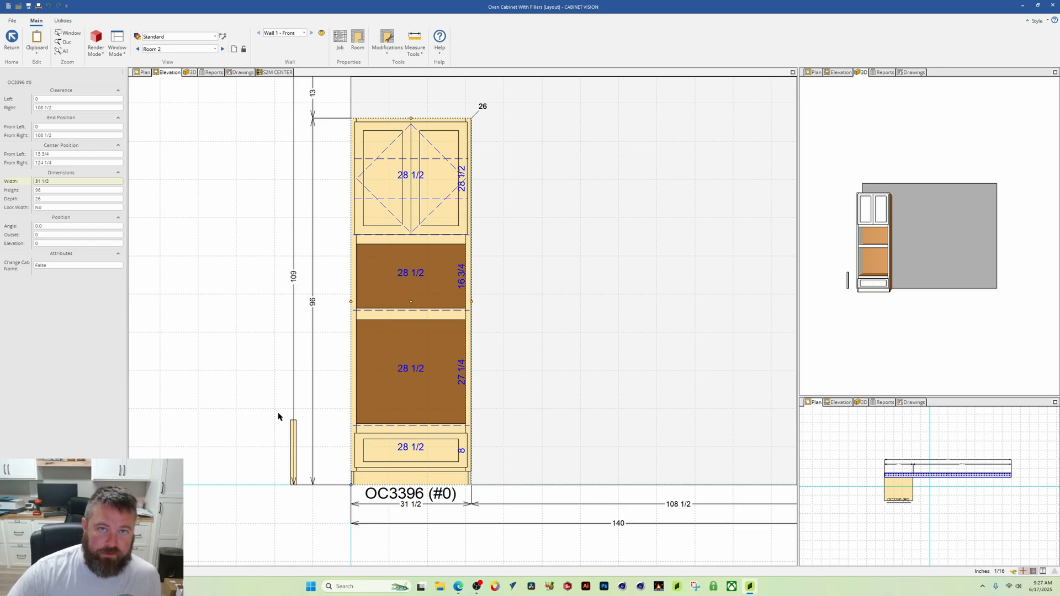
{"action": "left_click", "coordinate": [236, 345]}
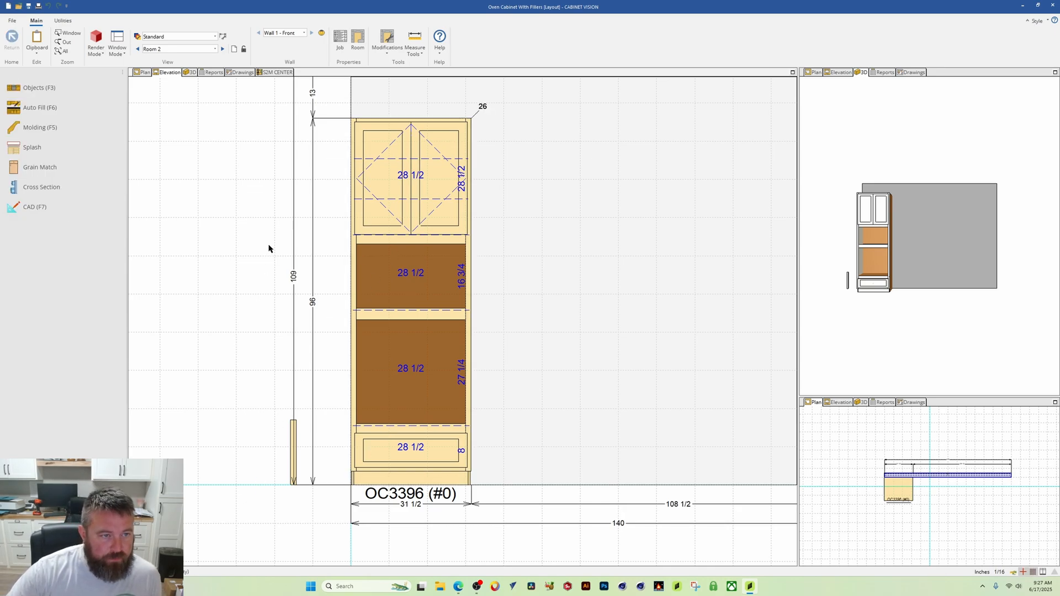
{"action": "double_click", "coordinate": [379, 319]}
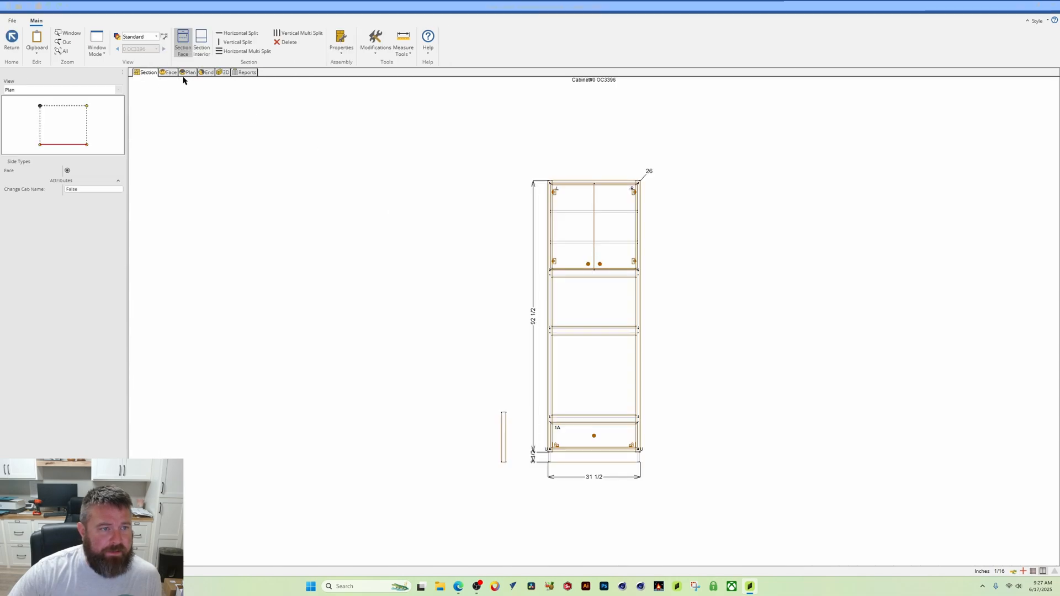
{"action": "left_click", "coordinate": [169, 72]}
{"action": "scroll", "coordinate": [353, 389], "scroll_direction": "up", "scroll_amount": 3}
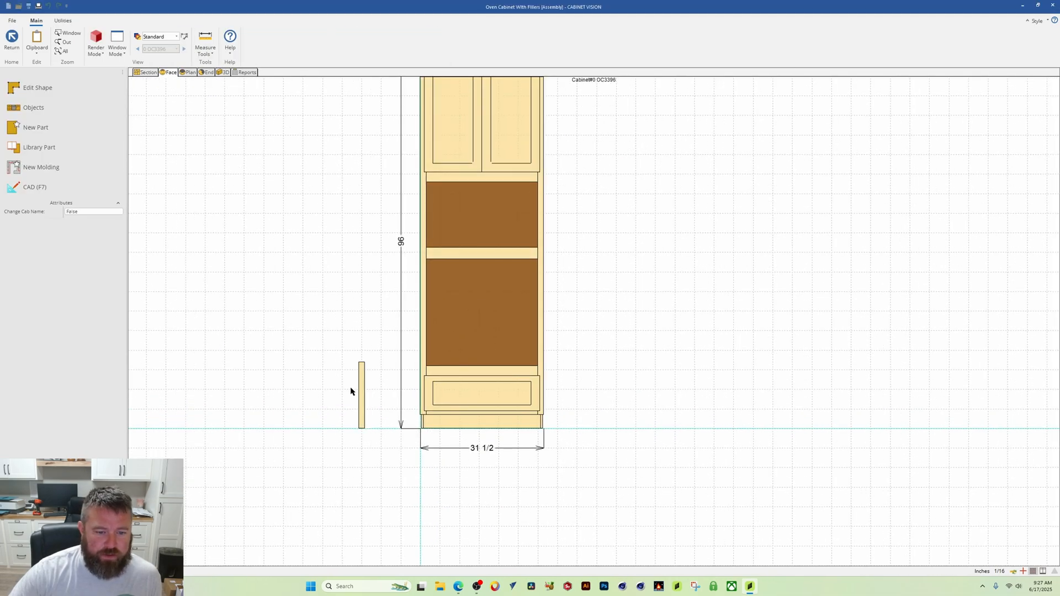
{"action": "left_click", "coordinate": [361, 382]}
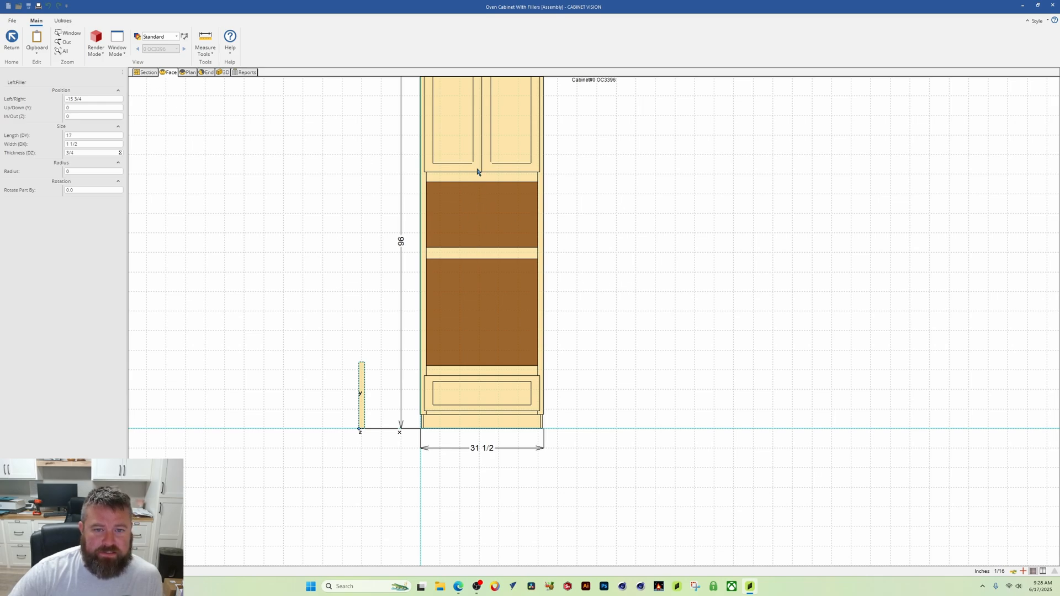
{"action": "left_click", "coordinate": [84, 136]}
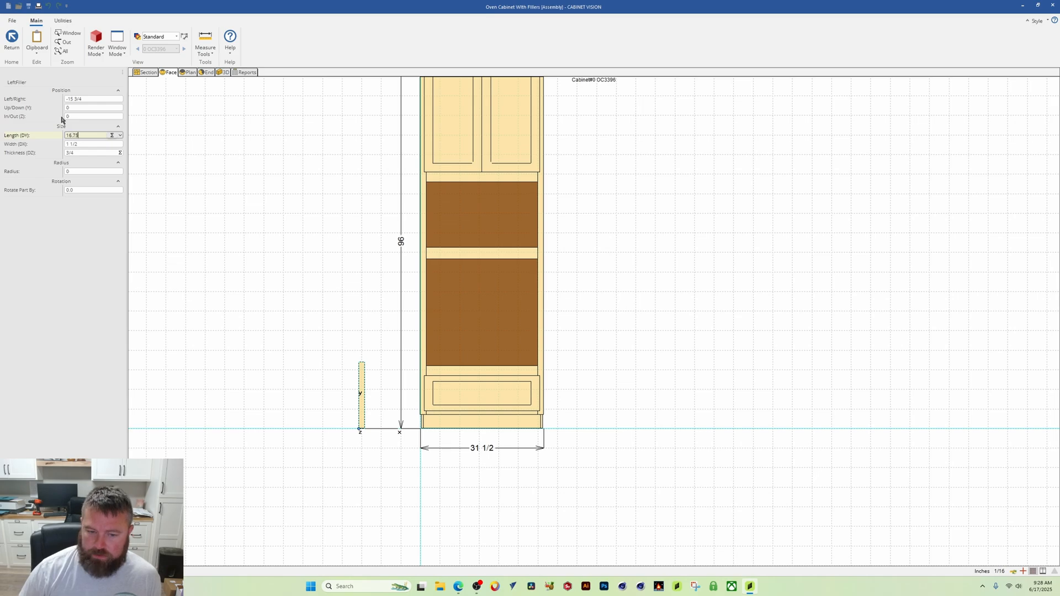
{"action": "key", "text": "Return"}
Set the LeftFiller board's left/right position to 0.
{"action": "left_click", "coordinate": [80, 98]}
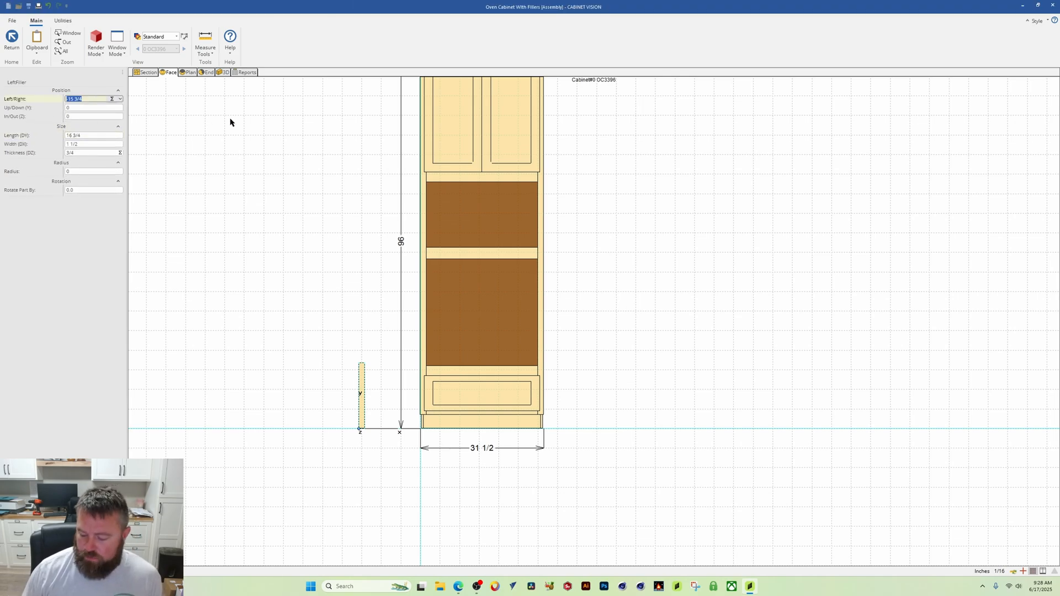
{"action": "type", "text": "0"}
{"action": "key", "text": "Return"}
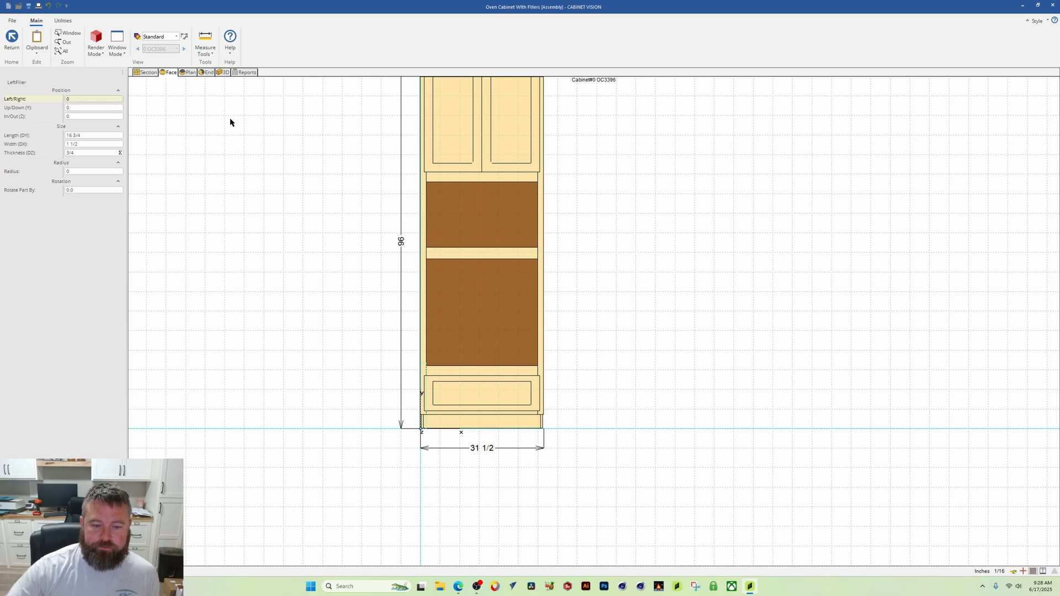
{"action": "scroll", "coordinate": [508, 357], "scroll_direction": "up", "scroll_amount": 2}
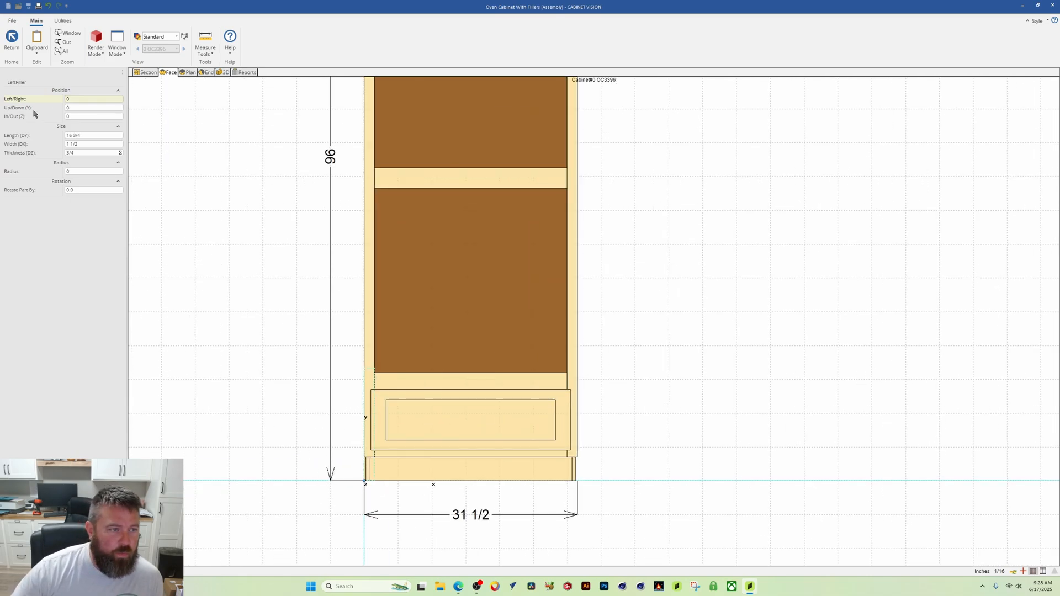
Set the LeftFiller board's left/right position to 1.5.
{"action": "left_click", "coordinate": [97, 99]}
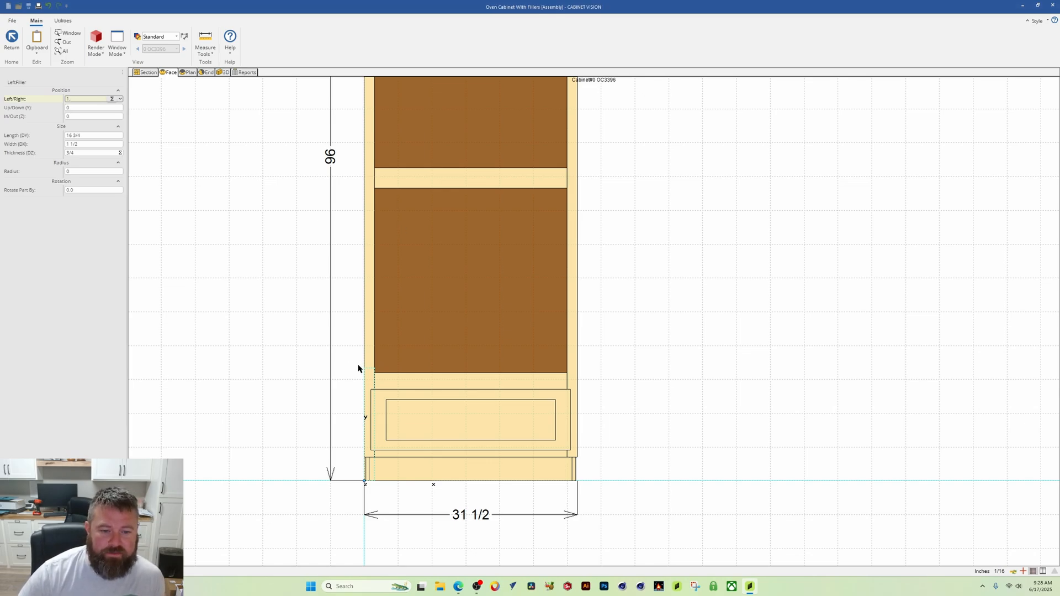
{"action": "type", "text": "1.5"}
{"action": "key", "text": "Return"}
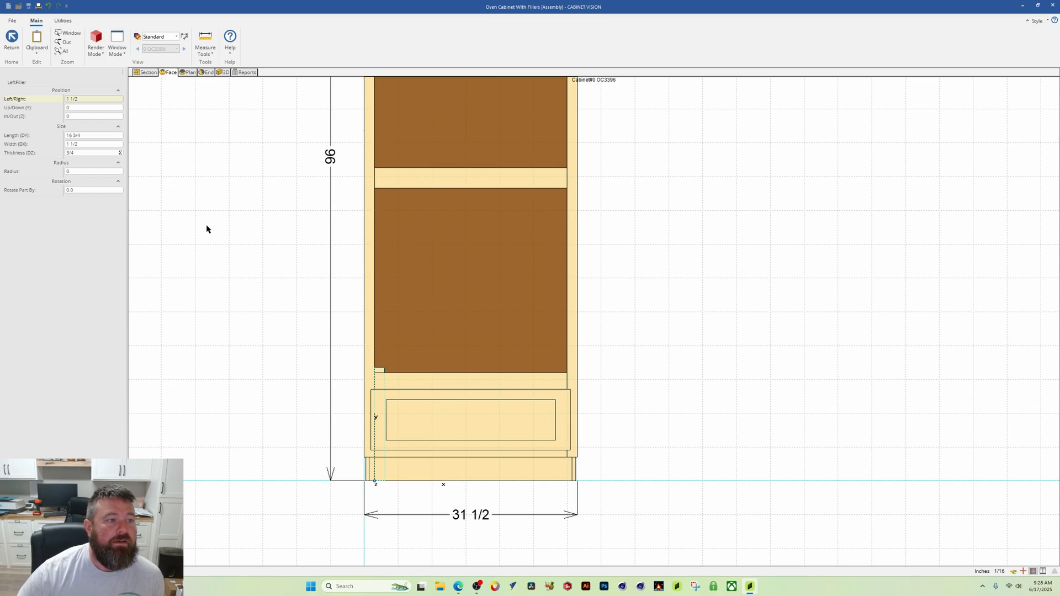
{"action": "scroll", "coordinate": [234, 317], "scroll_direction": "down", "scroll_amount": 2}
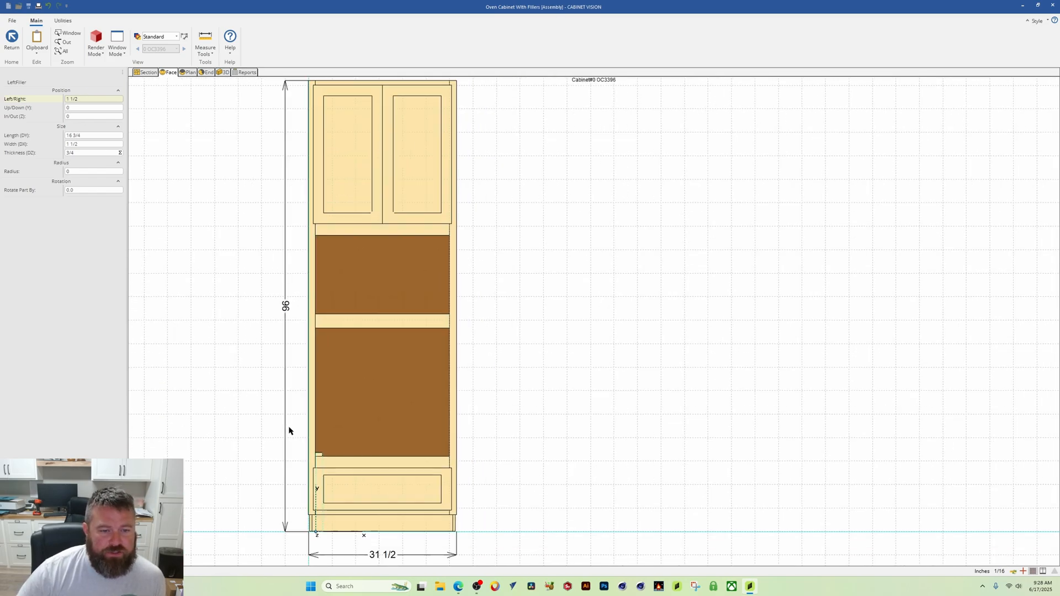
{"action": "scroll", "coordinate": [288, 431], "scroll_direction": "down", "scroll_amount": 2}
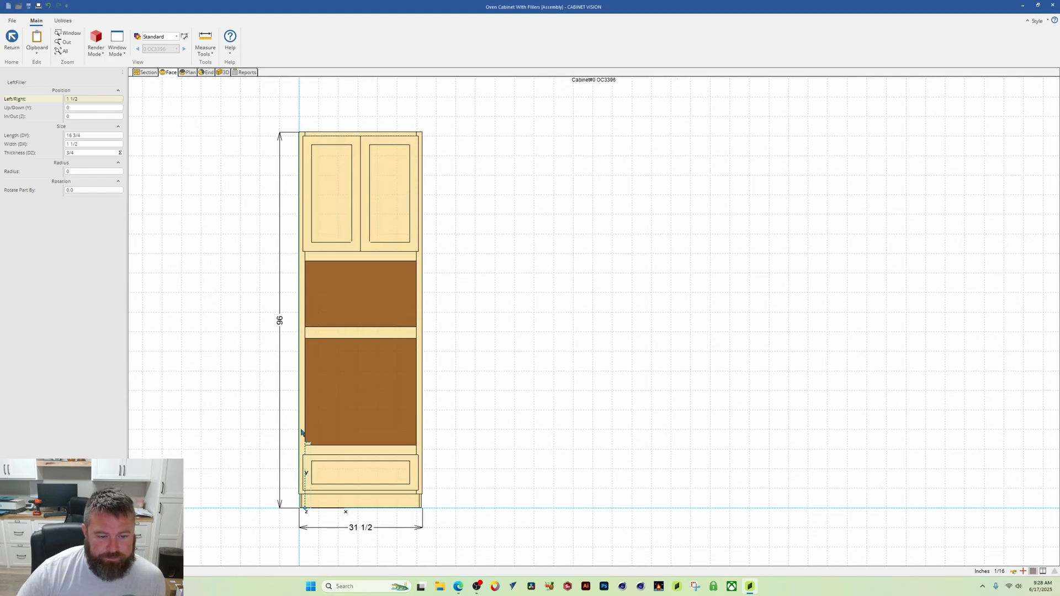
Return to the room elevation and measure the height from the cabinet's base to the top edge of the rail between the two openings.
{"action": "left_click", "coordinate": [15, 41]}
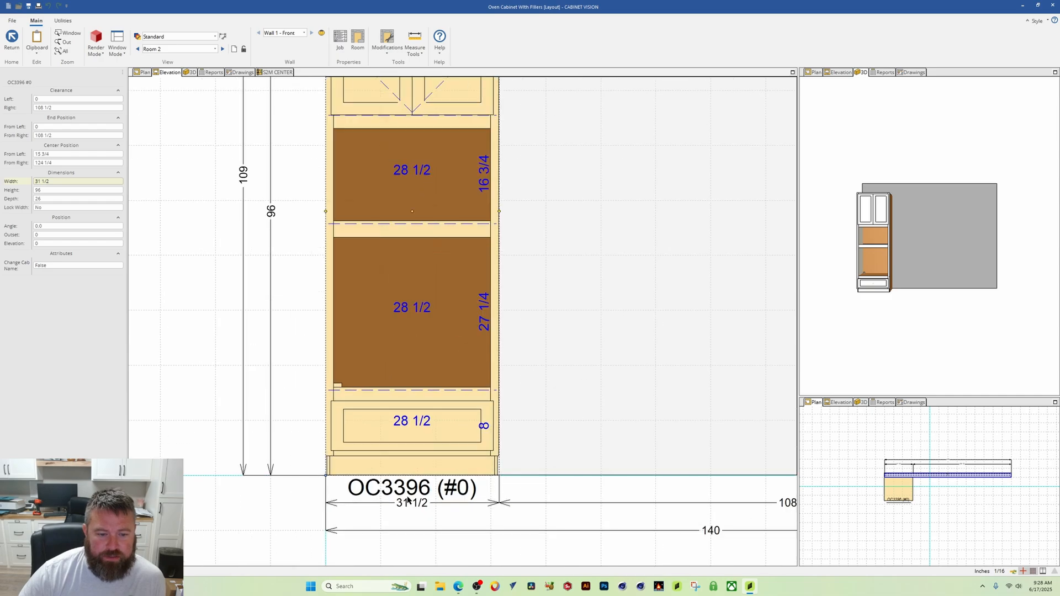
{"action": "left_click", "coordinate": [415, 41]}
{"action": "scroll", "coordinate": [302, 470], "scroll_direction": "up", "scroll_amount": 1}
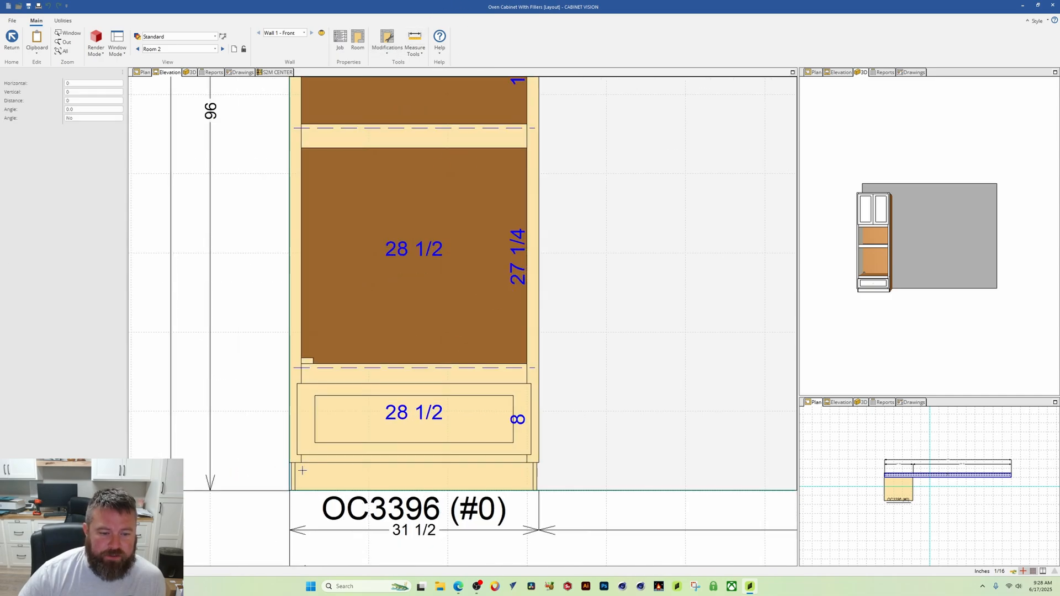
{"action": "left_click", "coordinate": [299, 491]}
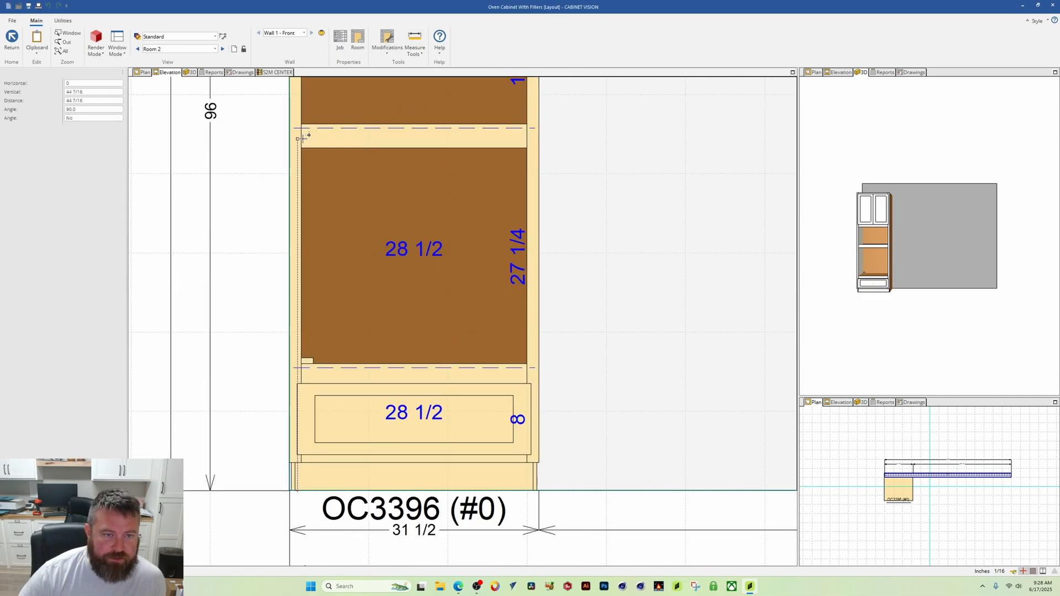
{"action": "middle_click_drag", "start_coordinate": [303, 132], "coordinate": [291, 320]}
{"action": "scroll", "coordinate": [291, 318], "scroll_direction": "down", "scroll_amount": 2}
{"action": "scroll", "coordinate": [292, 317], "scroll_direction": "up", "scroll_amount": 6}
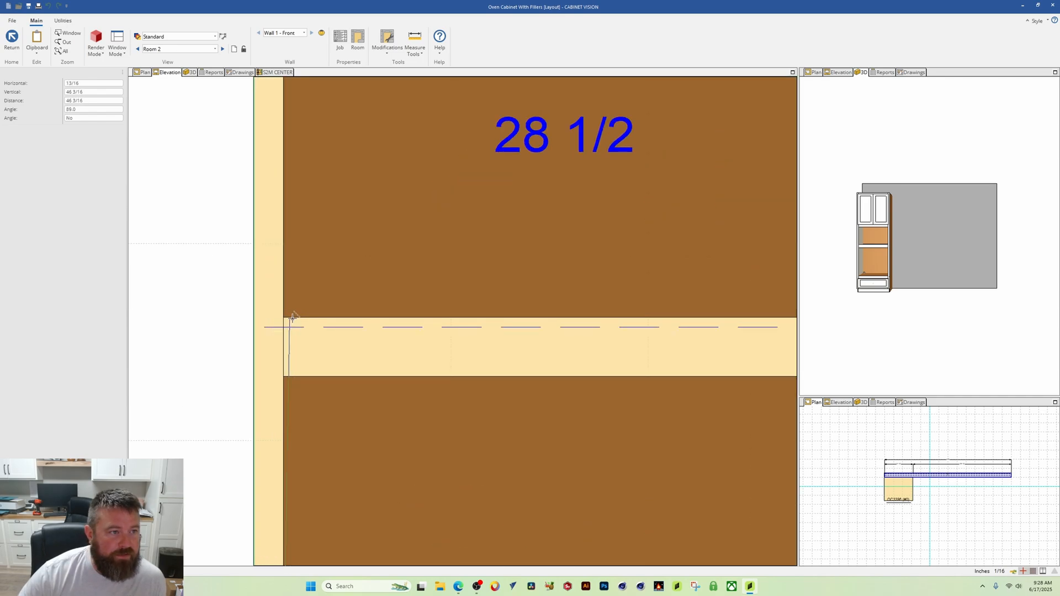
{"action": "scroll", "coordinate": [291, 317], "scroll_direction": "up", "scroll_amount": 2}
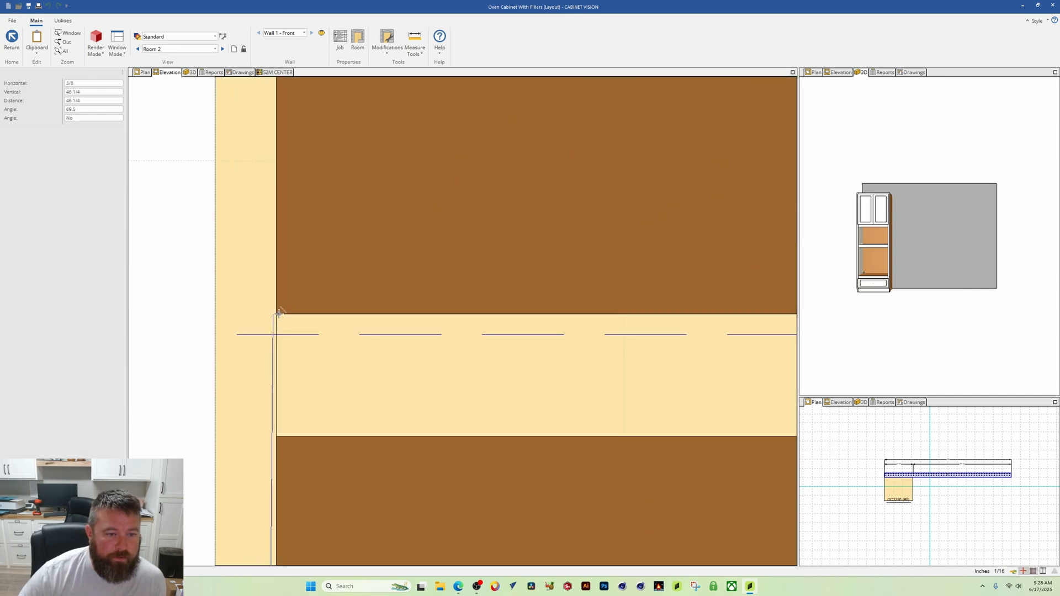
{"action": "left_click", "coordinate": [278, 314]}
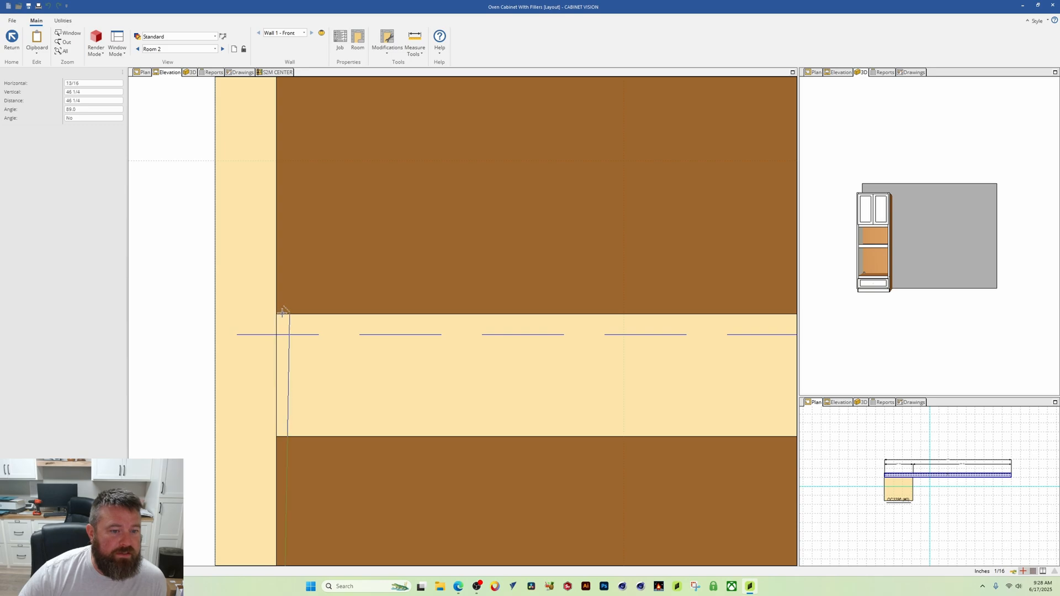
{"action": "left_click", "coordinate": [11, 41]}
Reopen the OC3396 cabinet's face view and set the LeftFiller board's up/down position to 46 1/4.
{"action": "scroll", "coordinate": [485, 452], "scroll_direction": "down", "scroll_amount": 5}
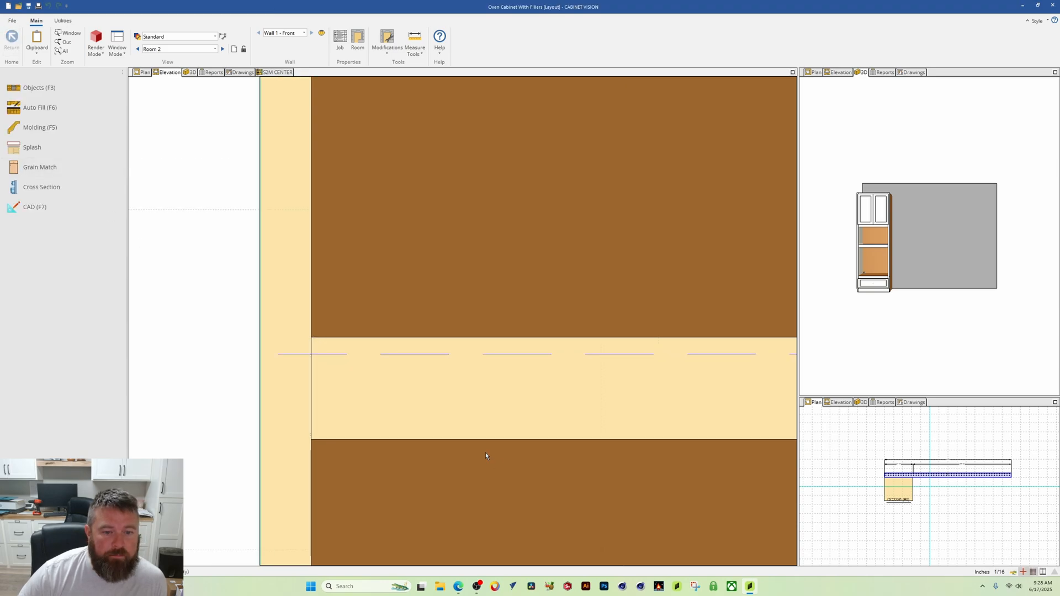
{"action": "middle_click_drag", "start_coordinate": [493, 483], "coordinate": [231, 88]}
{"action": "scroll", "coordinate": [396, 440], "scroll_direction": "down", "scroll_amount": 5}
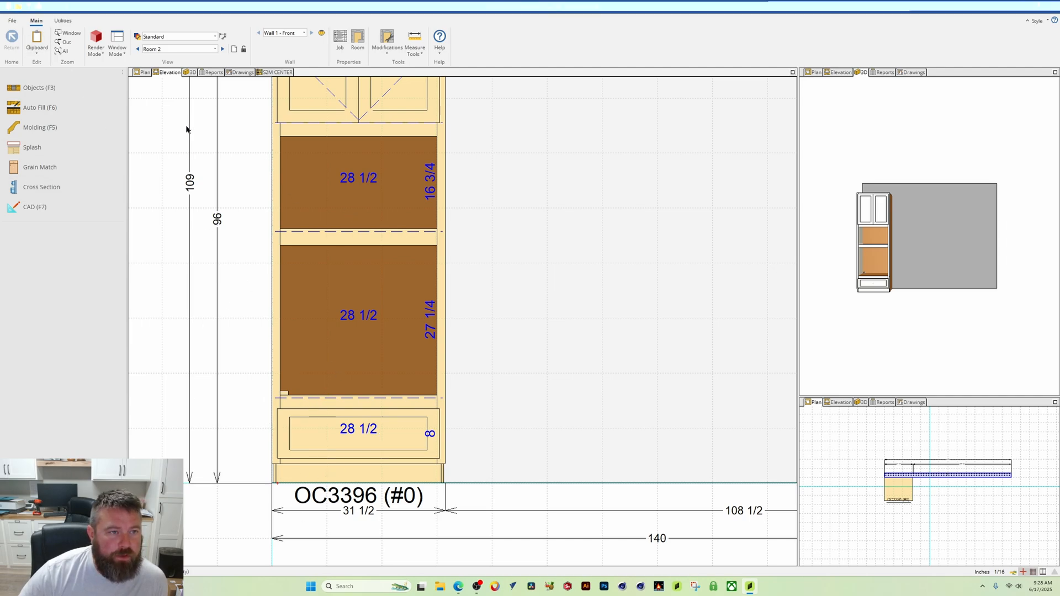
{"action": "double_click", "coordinate": [377, 126]}
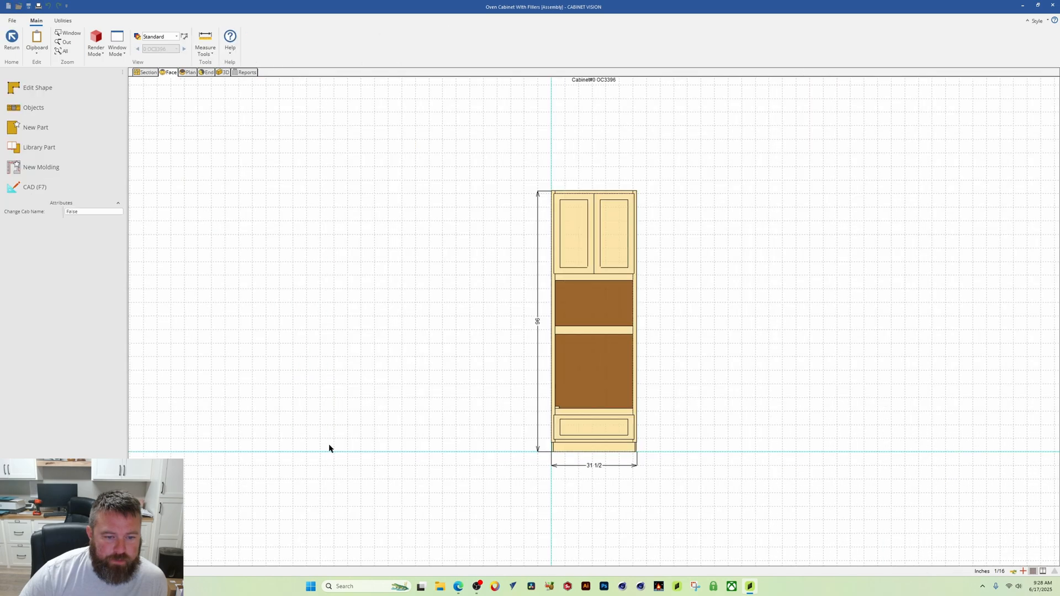
{"action": "scroll", "coordinate": [552, 426], "scroll_direction": "up", "scroll_amount": 2}
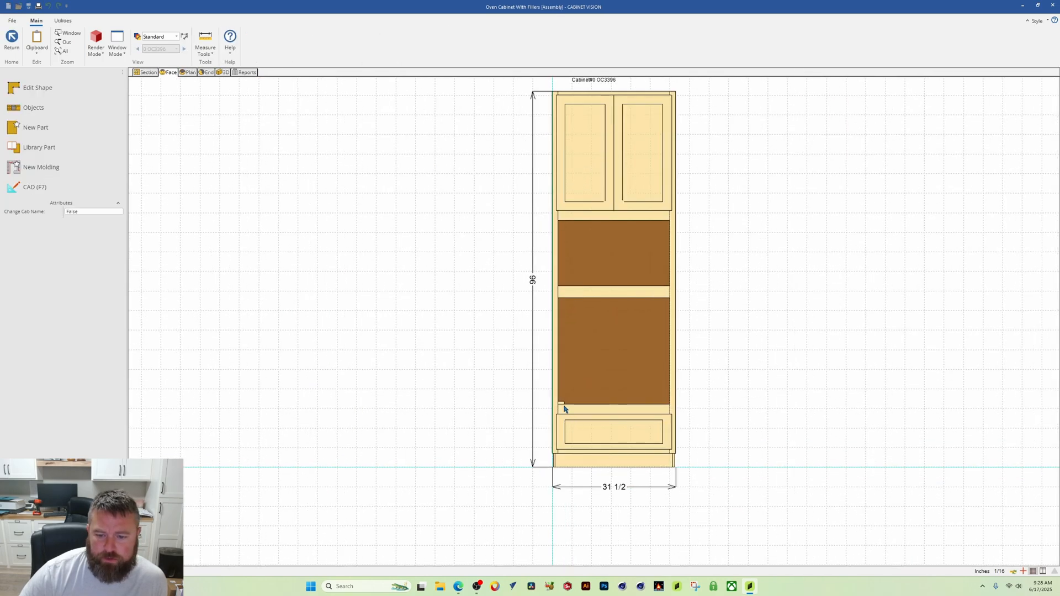
{"action": "left_click", "coordinate": [557, 418]}
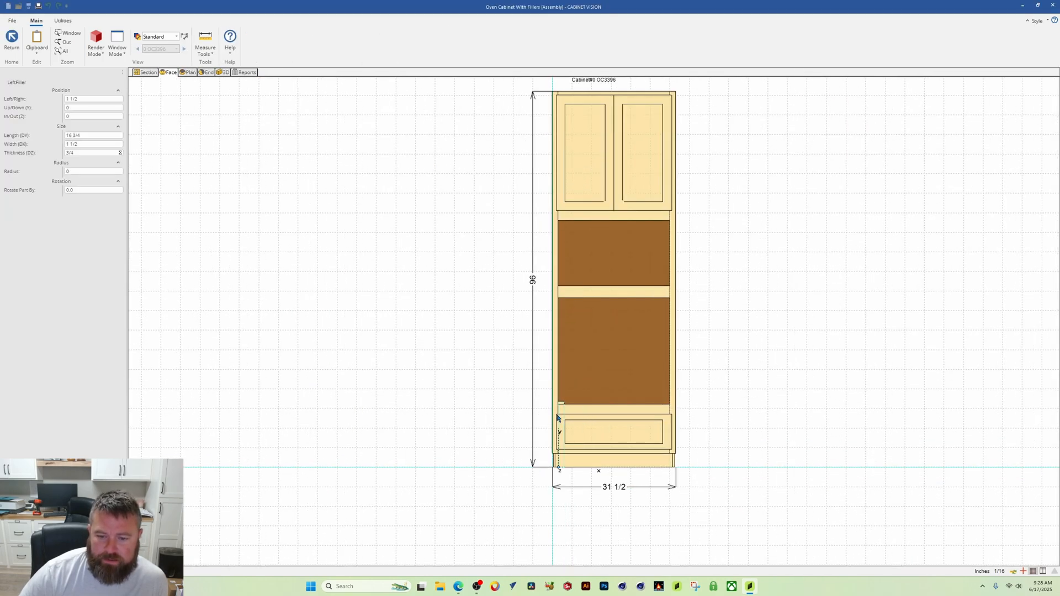
{"action": "left_click", "coordinate": [87, 117]}
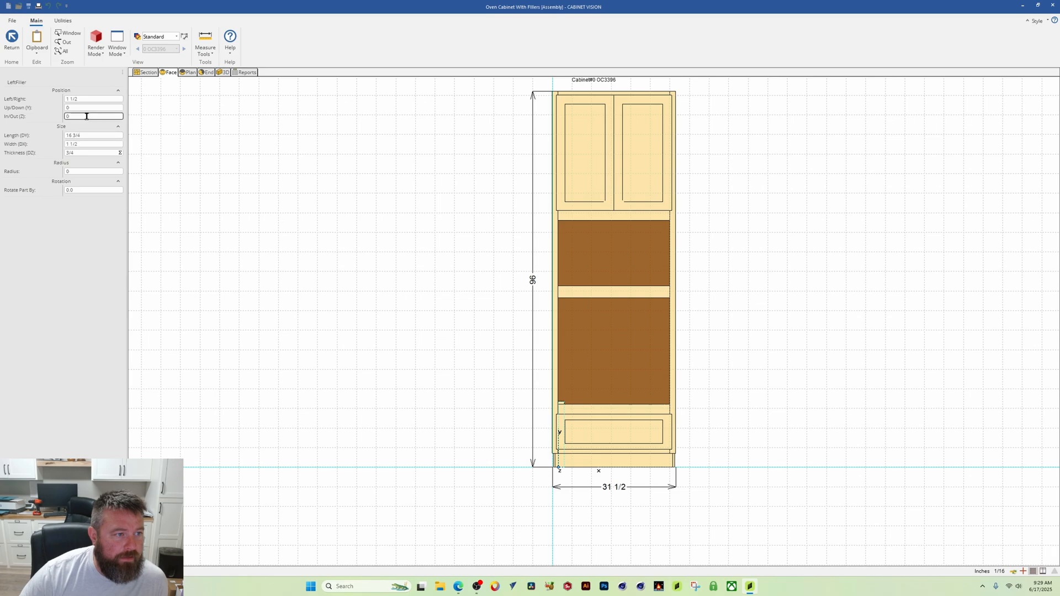
{"action": "left_click", "coordinate": [93, 108]}
{"action": "type", "text": "46"}
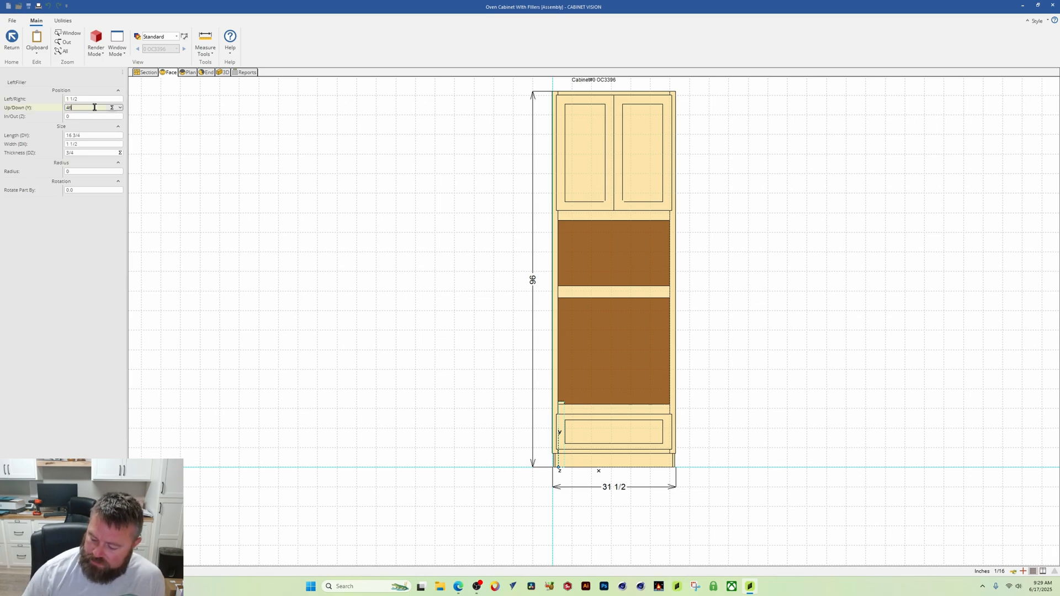
{"action": "type", "text": " 1/4"}
{"action": "key", "text": "Return"}
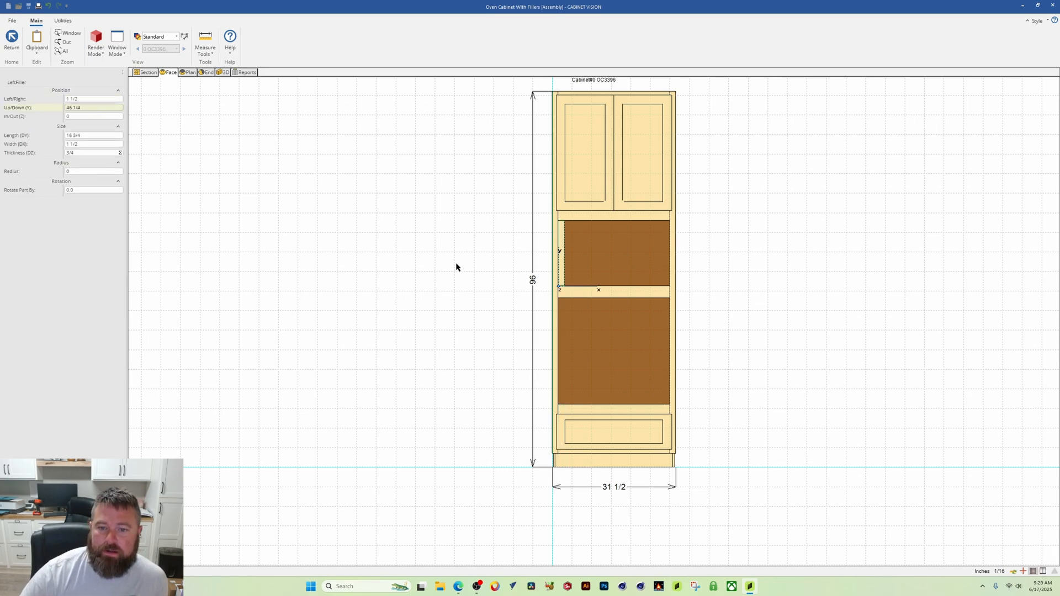
Examine the LeftFiller board's placement in the upper oven opening in the face, 3D and section views.
{"action": "left_click", "coordinate": [456, 264]}
{"action": "scroll", "coordinate": [599, 288], "scroll_direction": "up", "scroll_amount": 6}
{"action": "middle_click_drag", "start_coordinate": [635, 131], "coordinate": [457, 194]}
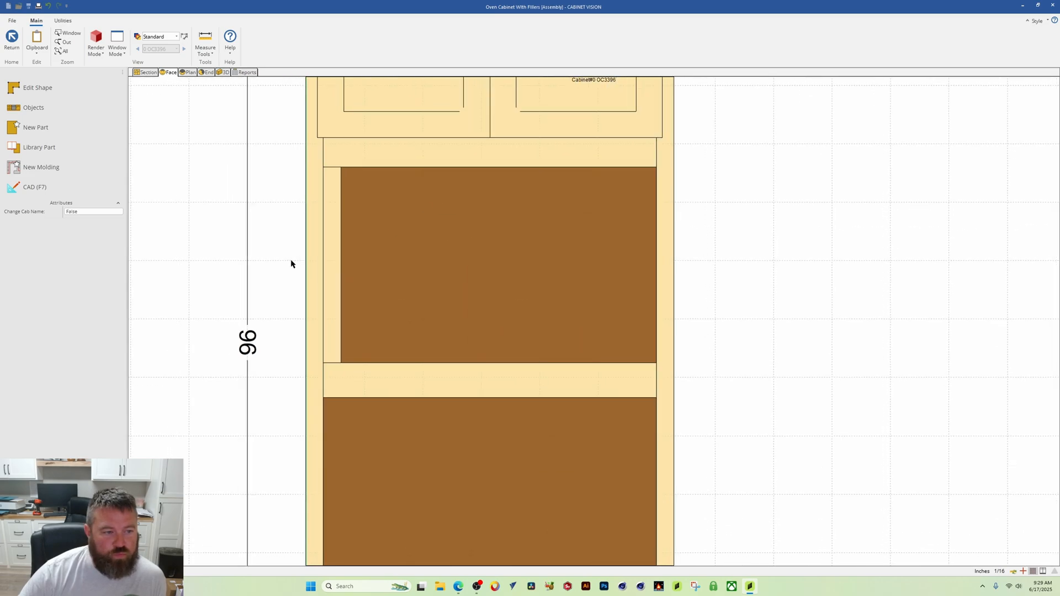
{"action": "scroll", "coordinate": [325, 246], "scroll_direction": "down", "scroll_amount": 4}
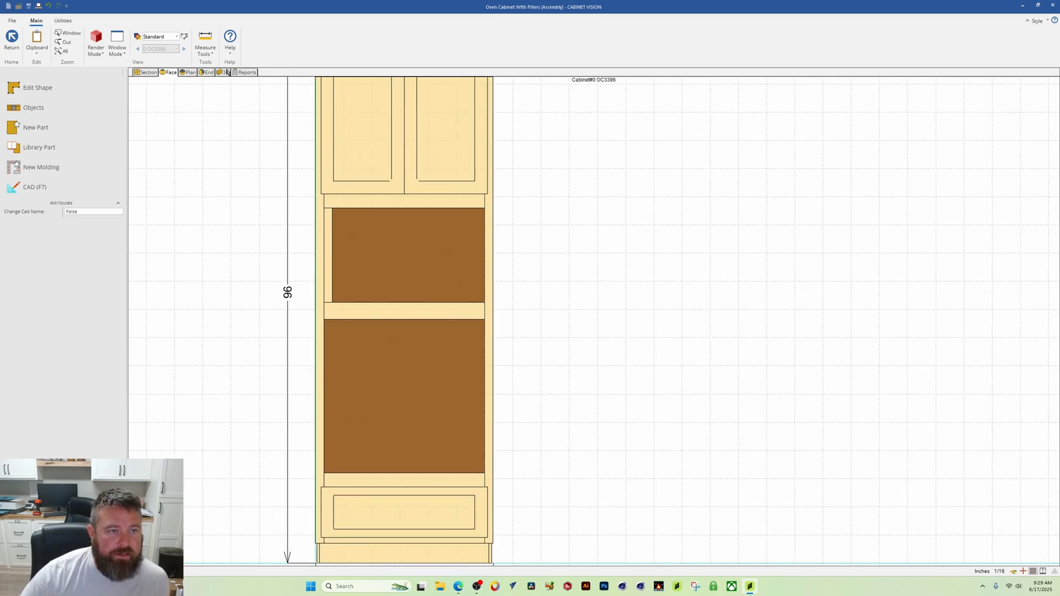
{"action": "left_click", "coordinate": [225, 73]}
{"action": "left_click_drag", "start_coordinate": [515, 345], "coordinate": [460, 350]}
{"action": "scroll", "coordinate": [592, 338], "scroll_direction": "up", "scroll_amount": 4}
{"action": "left_click_drag", "start_coordinate": [534, 267], "coordinate": [403, 260]}
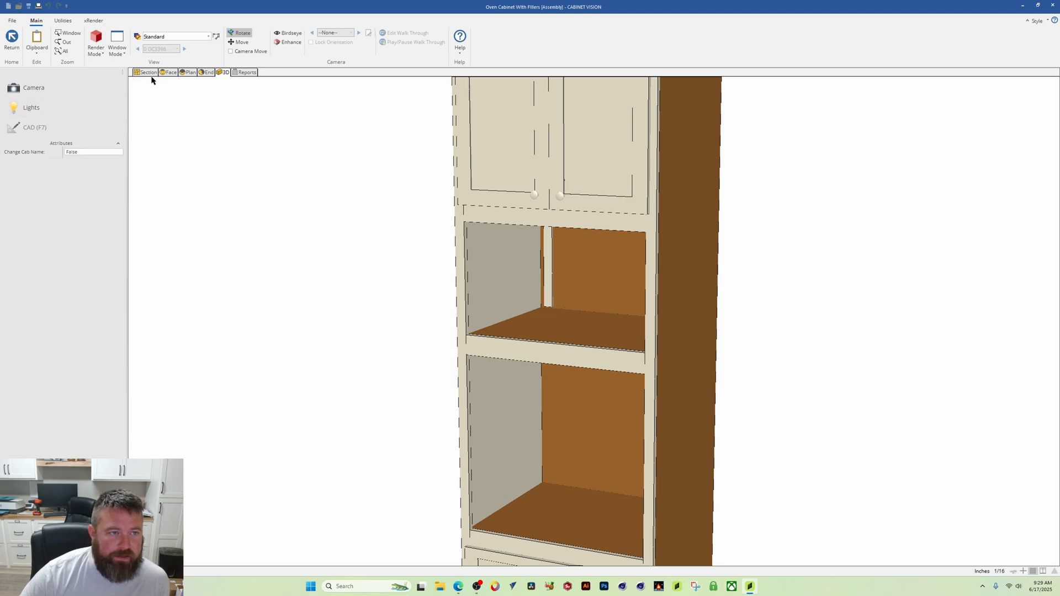
{"action": "left_click", "coordinate": [146, 73]}
{"action": "middle_click_drag", "start_coordinate": [638, 331], "coordinate": [445, 275]}
{"action": "scroll", "coordinate": [355, 265], "scroll_direction": "down", "scroll_amount": 2}
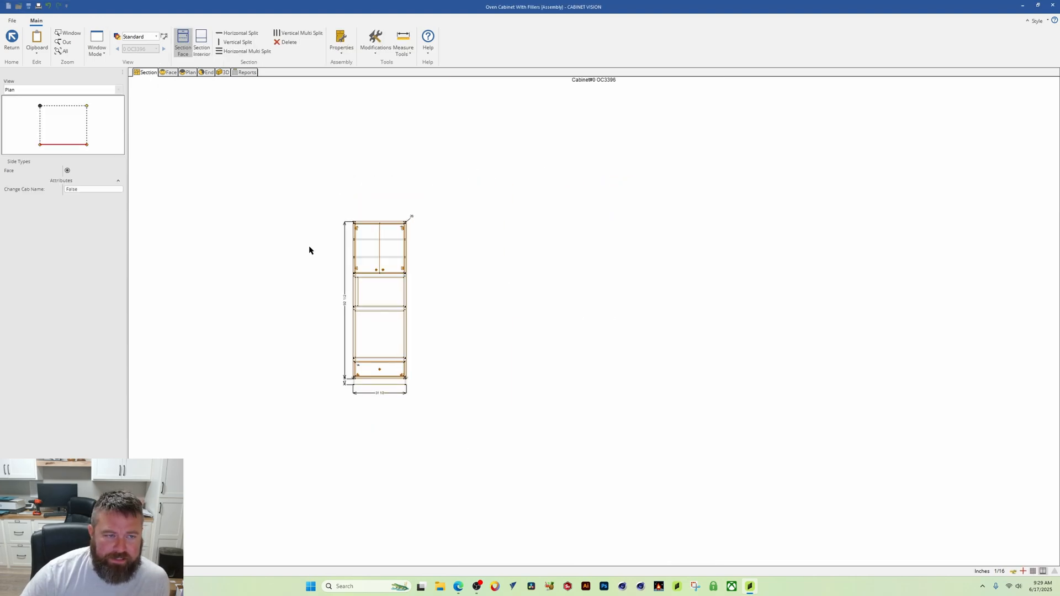
Drive the LeftFiller board's in/out position with the equation CAB.DZ-DZ, test it and apply it.
{"action": "left_click", "coordinate": [167, 73]}
{"action": "scroll", "coordinate": [387, 252], "scroll_direction": "up", "scroll_amount": 2}
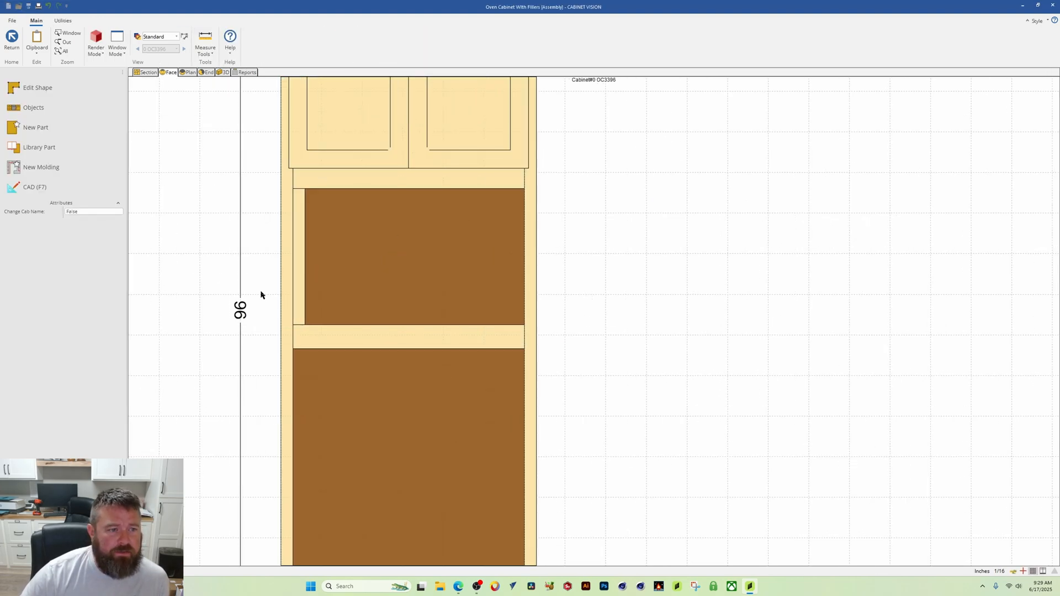
{"action": "left_click", "coordinate": [300, 257]}
{"action": "left_click", "coordinate": [81, 117]}
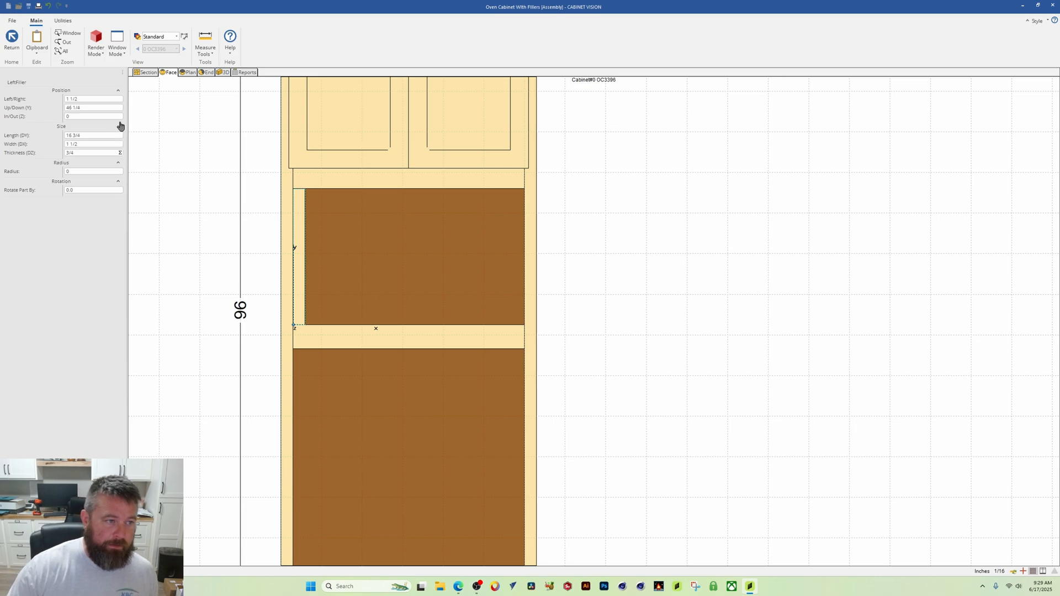
{"action": "left_click", "coordinate": [104, 117]}
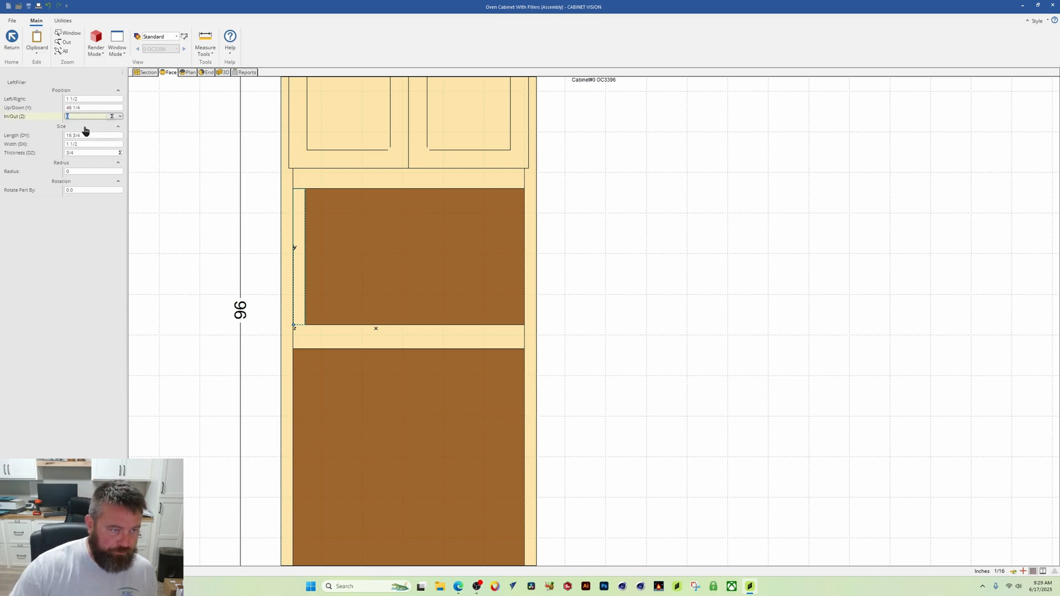
{"action": "left_click", "coordinate": [111, 117]}
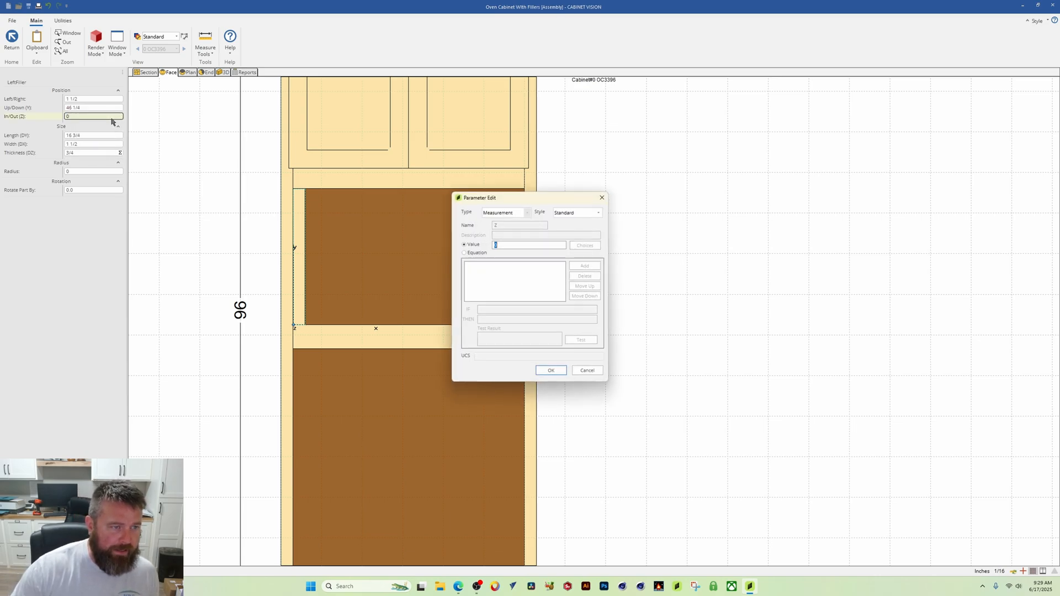
{"action": "left_click", "coordinate": [472, 253]}
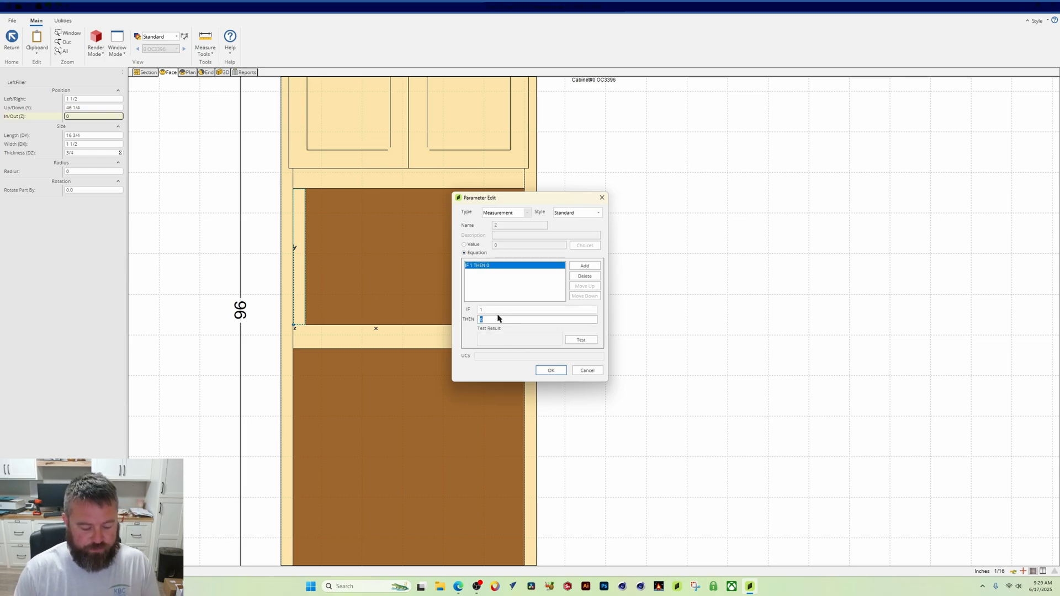
{"action": "type", "text": "CAB.DZ-DZ"}
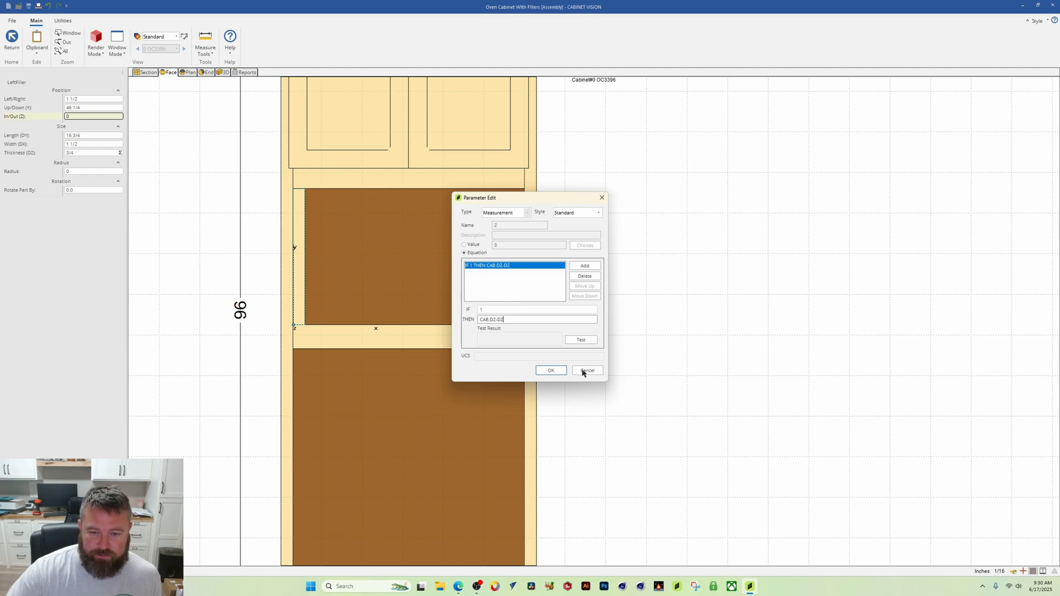
{"action": "left_click", "coordinate": [582, 339]}
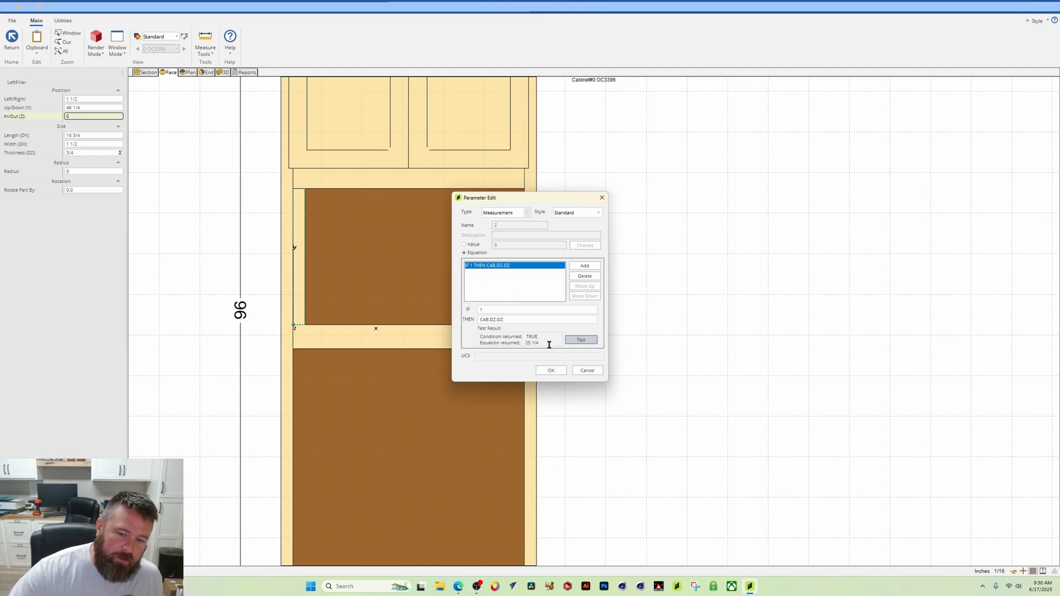
{"action": "left_click", "coordinate": [551, 370]}
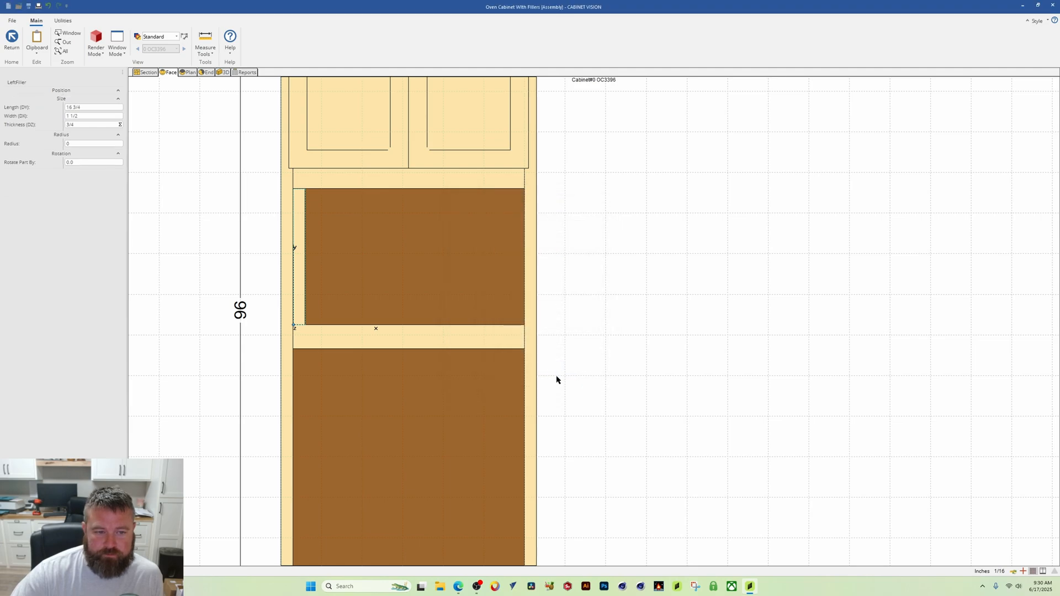
Inspect in 3D how the LeftFiller board sits relative to the cabinet's face frame.
{"action": "left_click", "coordinate": [224, 72]}
{"action": "scroll", "coordinate": [532, 275], "scroll_direction": "up", "scroll_amount": 2}
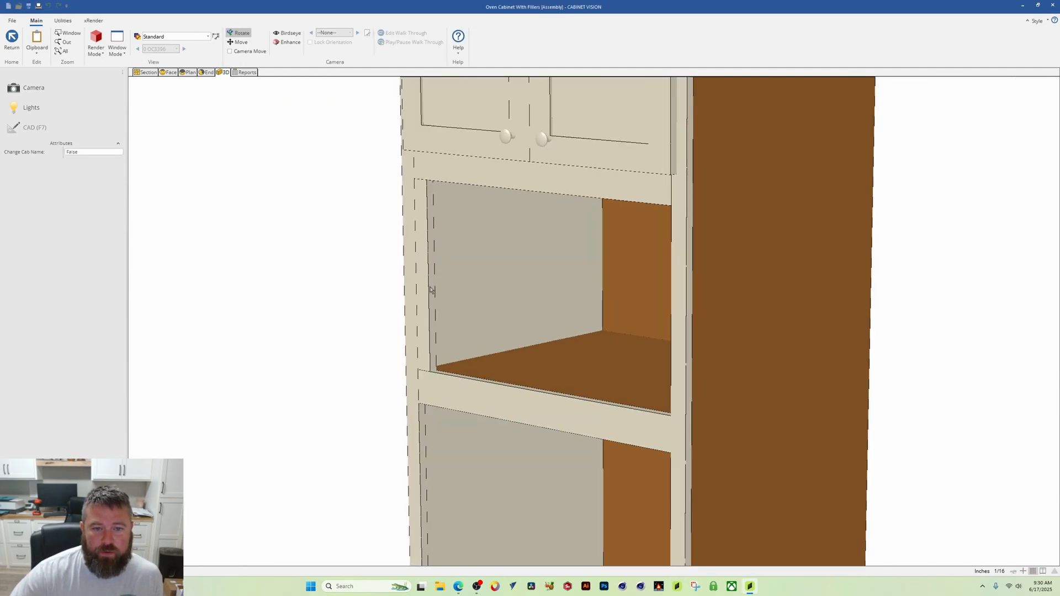
{"action": "mouse_move", "coordinate": [399, 317]}
{"action": "left_mouse_down"}
{"action": "mouse_move", "coordinate": [473, 282]}
{"action": "mouse_move", "coordinate": [409, 315]}
{"action": "left_mouse_up"}
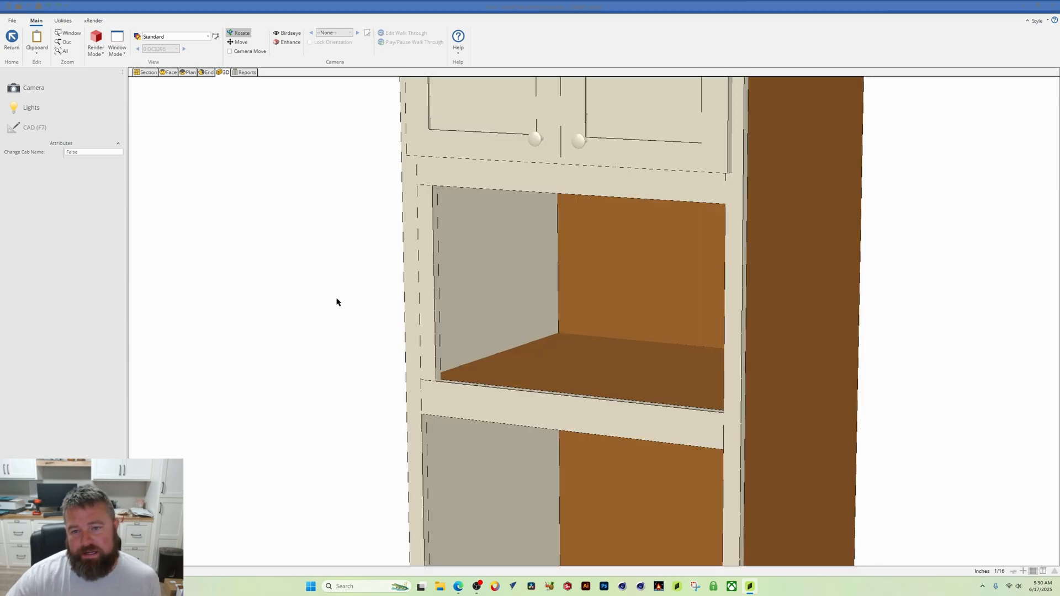
{"action": "left_click", "coordinate": [146, 72]}
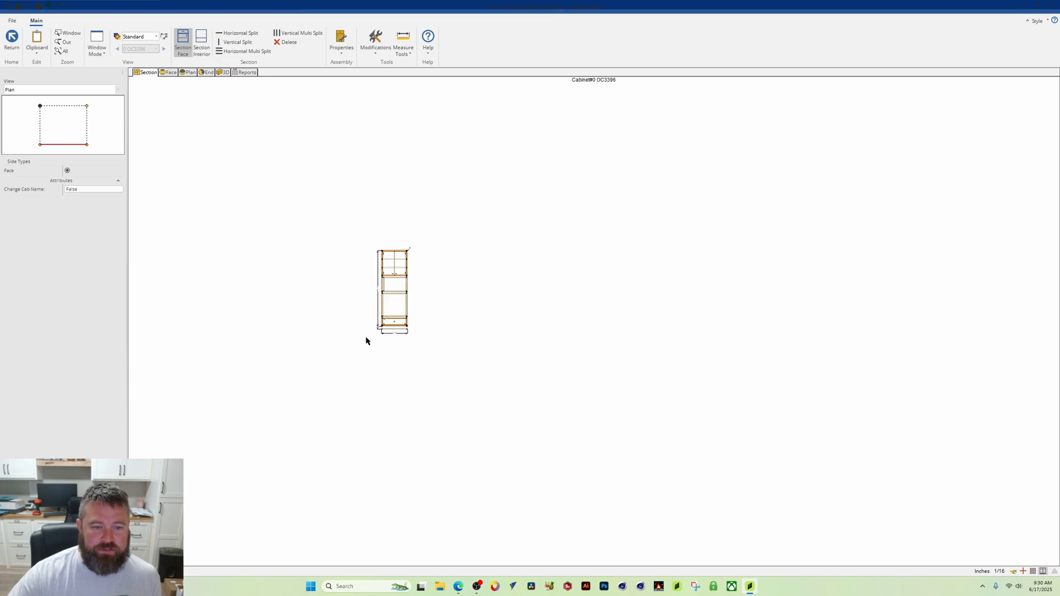
Select the LeftFiller board in the face view and examine its position values and its fit against the stile and rail.
{"action": "left_click", "coordinate": [169, 72]}
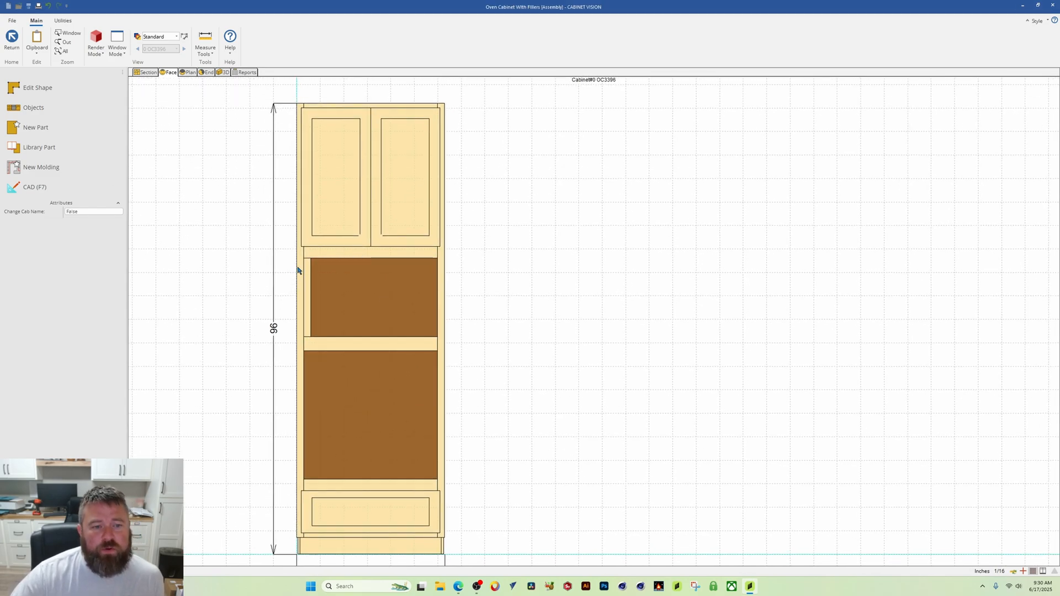
{"action": "scroll", "coordinate": [298, 278], "scroll_direction": "up", "scroll_amount": 2}
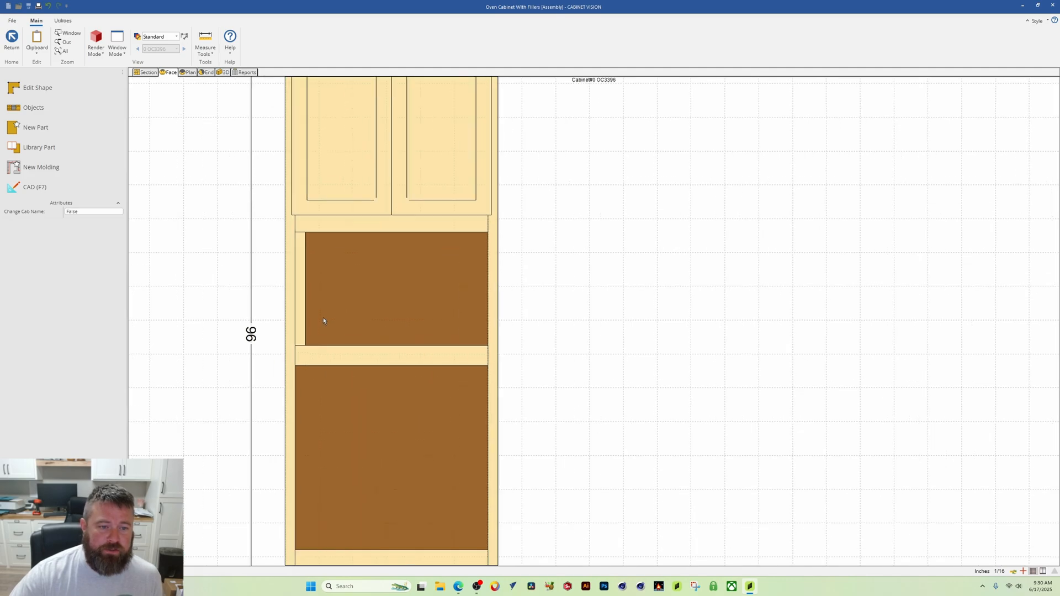
{"action": "left_click", "coordinate": [302, 291]}
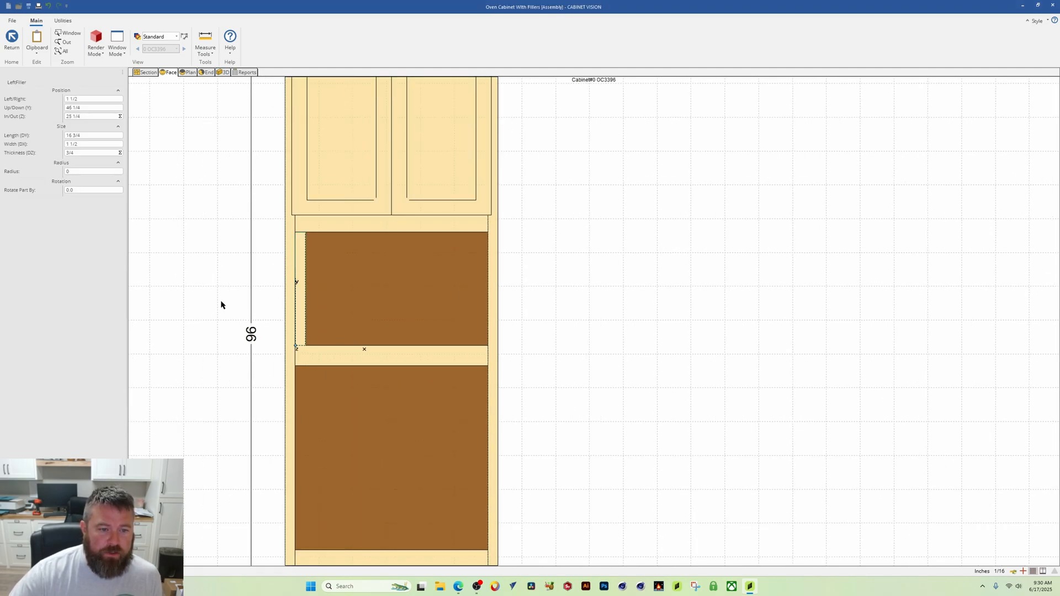
{"action": "middle_click_drag", "start_coordinate": [260, 287], "coordinate": [394, 255]}
{"action": "scroll", "coordinate": [476, 313], "scroll_direction": "down", "scroll_amount": 2}
{"action": "scroll", "coordinate": [417, 334], "scroll_direction": "up", "scroll_amount": 4}
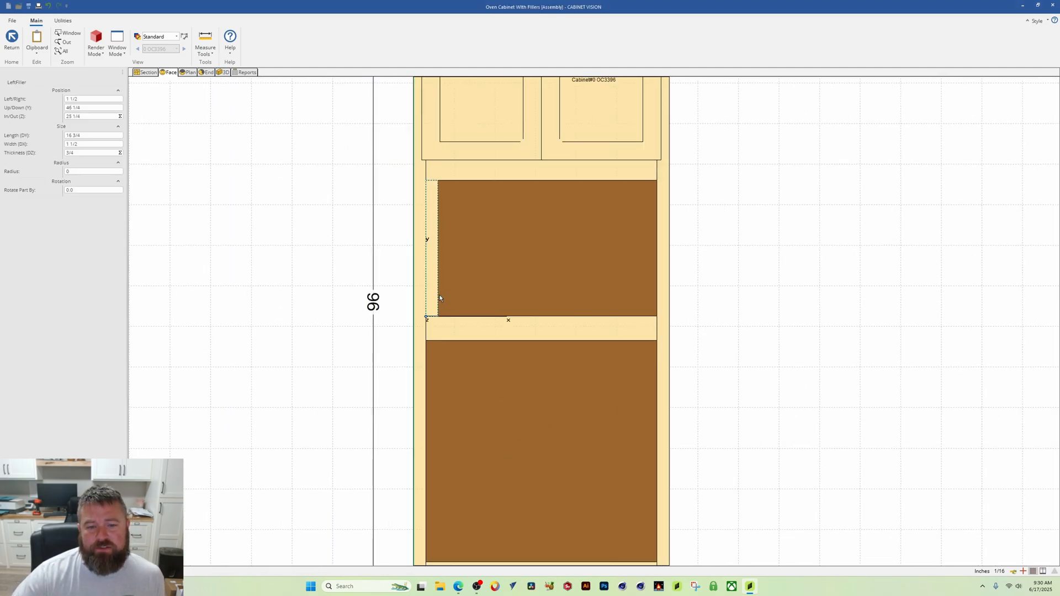
{"action": "scroll", "coordinate": [417, 334], "scroll_direction": "up", "scroll_amount": 2}
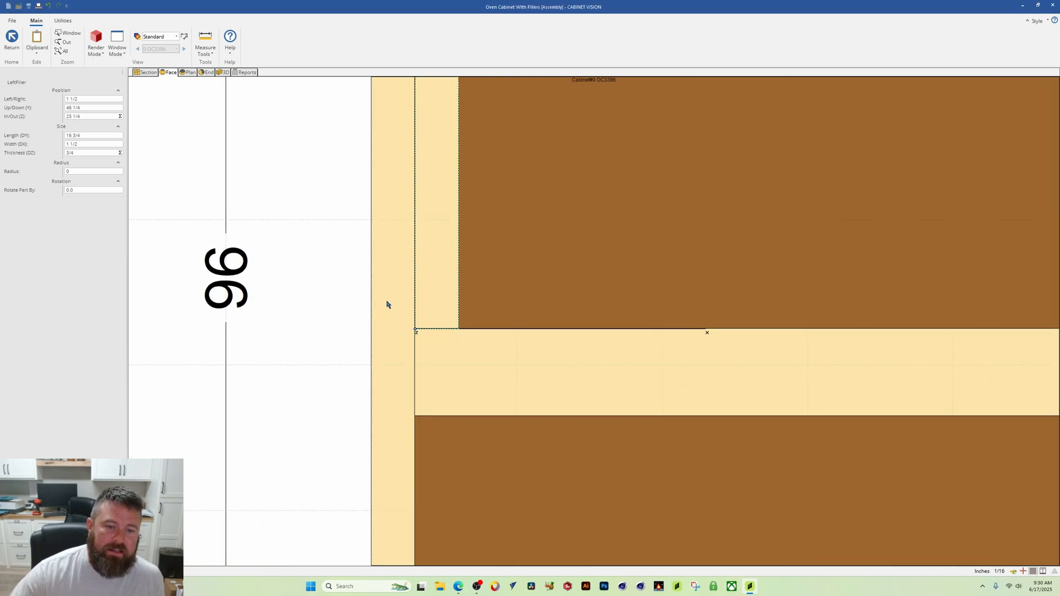
{"action": "scroll", "coordinate": [386, 326], "scroll_direction": "down", "scroll_amount": 3}
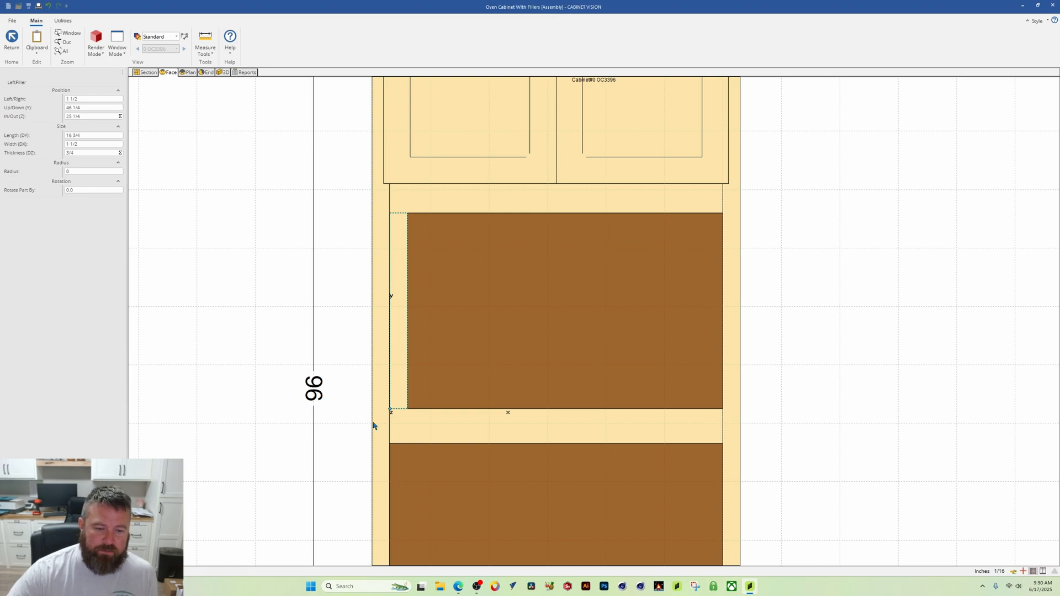
Try a left/right position of 3 for the LeftFiller board and view how it shifts in the upper oven opening.
{"action": "scroll", "coordinate": [426, 412], "scroll_direction": "down", "scroll_amount": 3}
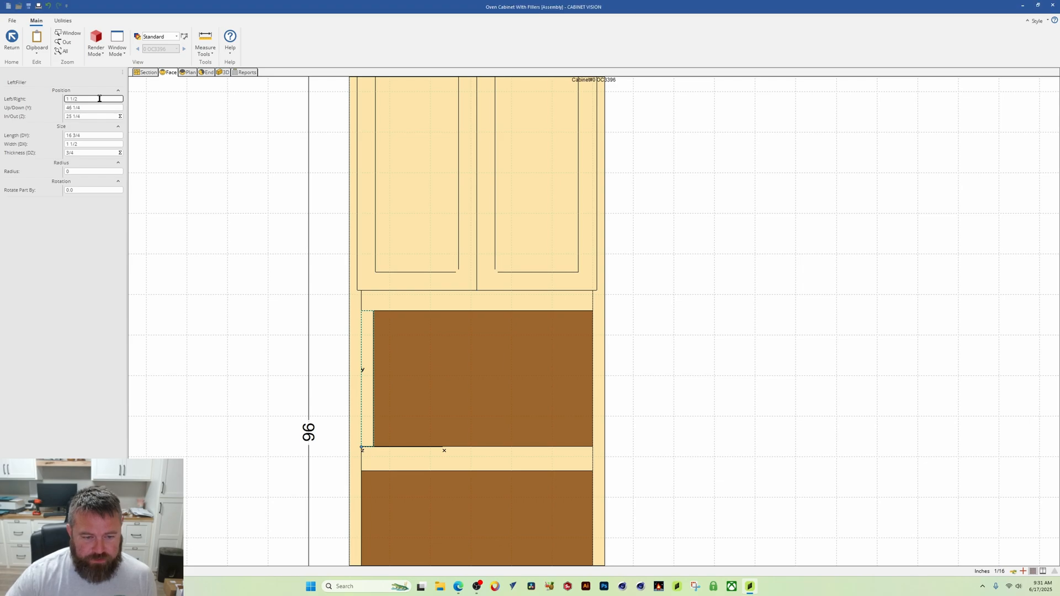
{"action": "scroll", "coordinate": [296, 192], "scroll_direction": "down", "scroll_amount": 3}
{"action": "mouse_move", "coordinate": [357, 208]}
{"action": "middle_mouse_down"}
{"action": "mouse_move", "coordinate": [350, 258]}
{"action": "mouse_move", "coordinate": [392, 270]}
{"action": "mouse_move", "coordinate": [388, 253]}
{"action": "middle_mouse_up"}
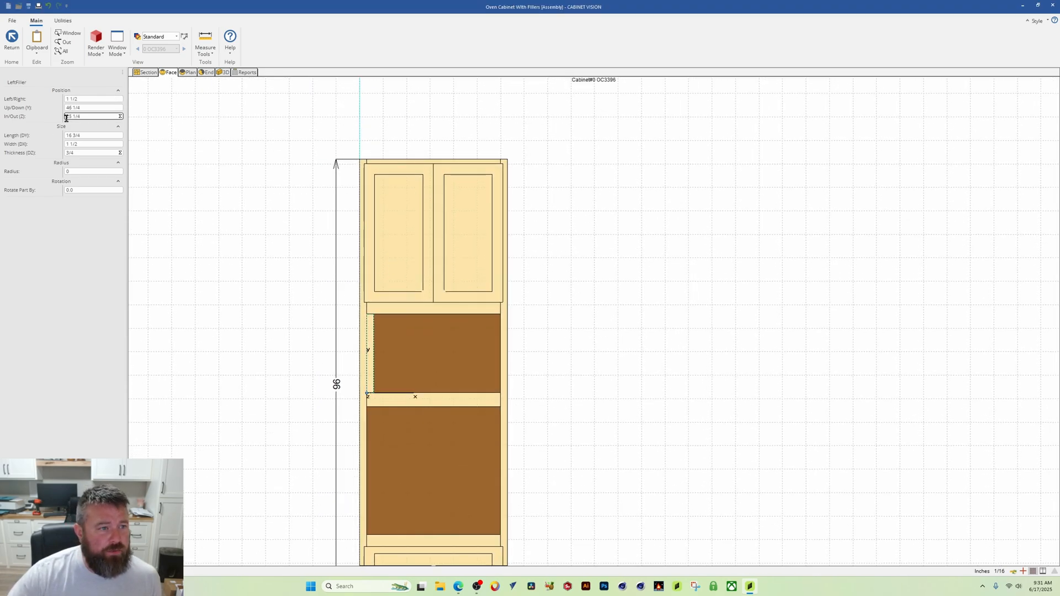
{"action": "left_click", "coordinate": [86, 99]}
{"action": "type", "text": "3"}
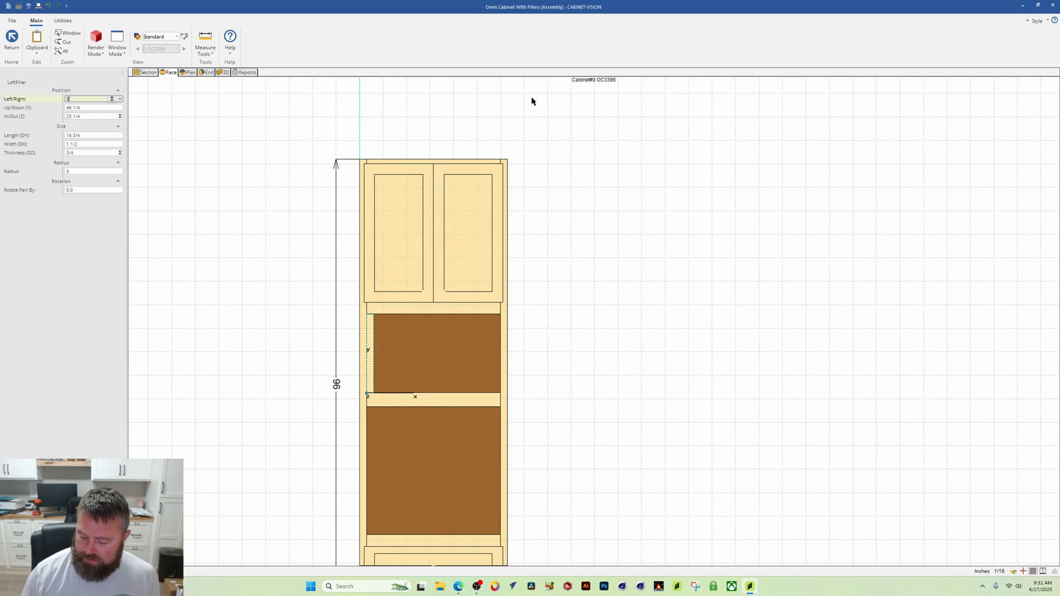
{"action": "key", "text": "Return"}
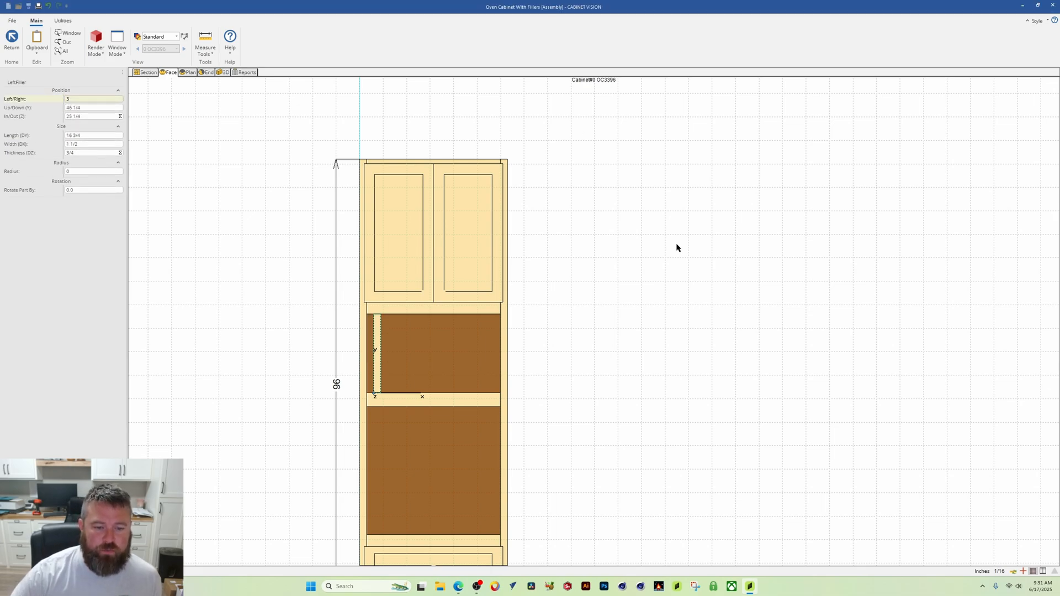
{"action": "left_click", "coordinate": [771, 340]}
{"action": "scroll", "coordinate": [530, 340], "scroll_direction": "up", "scroll_amount": 3}
{"action": "middle_click_drag", "start_coordinate": [288, 286], "coordinate": [384, 278]}
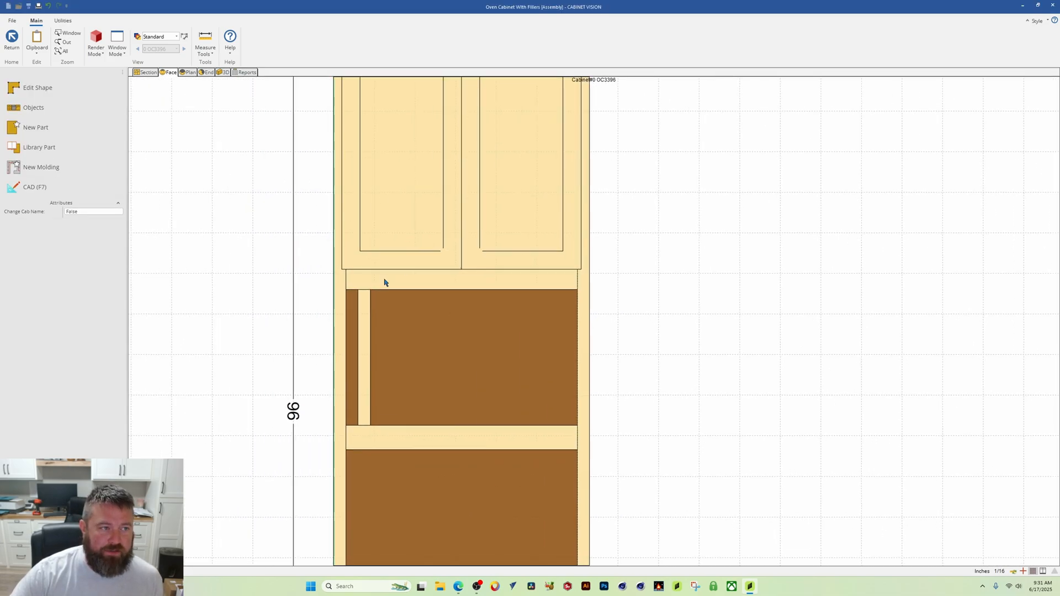
Try a left/right position of 0 for the LeftFiller board and set it back to 1 1/2.
{"action": "left_click", "coordinate": [364, 329]}
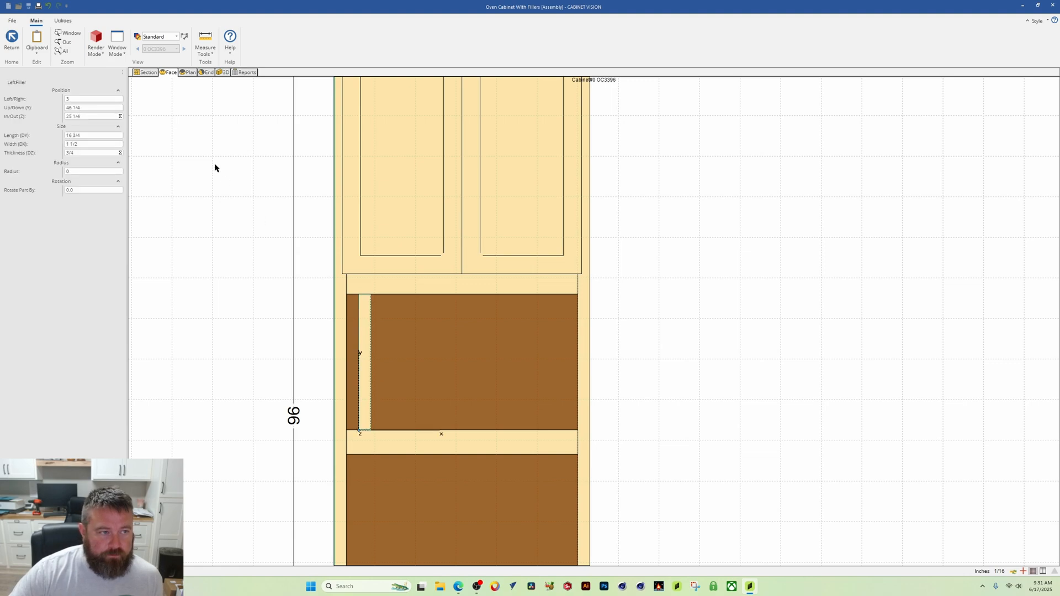
{"action": "left_click", "coordinate": [95, 100]}
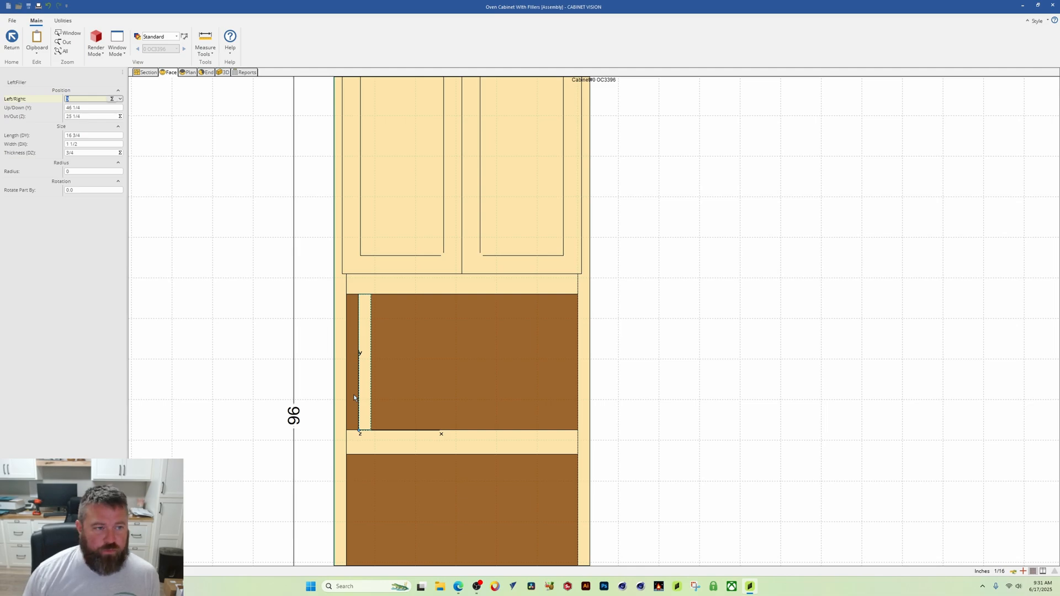
{"action": "type", "text": "0"}
{"action": "key", "text": "Return"}
{"action": "scroll", "coordinate": [342, 420], "scroll_direction": "up", "scroll_amount": 2}
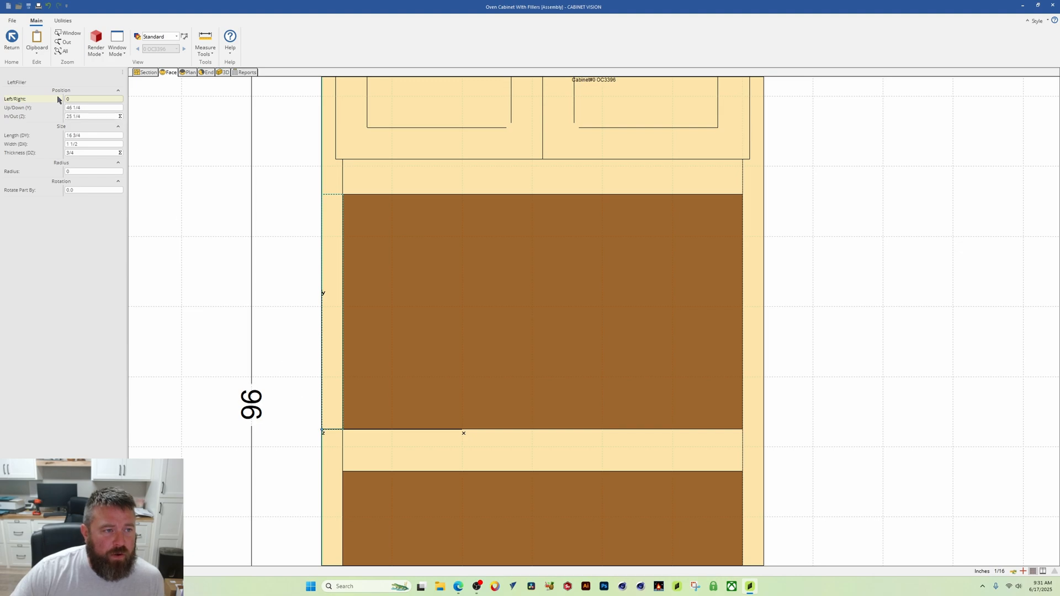
{"action": "left_click", "coordinate": [82, 97]}
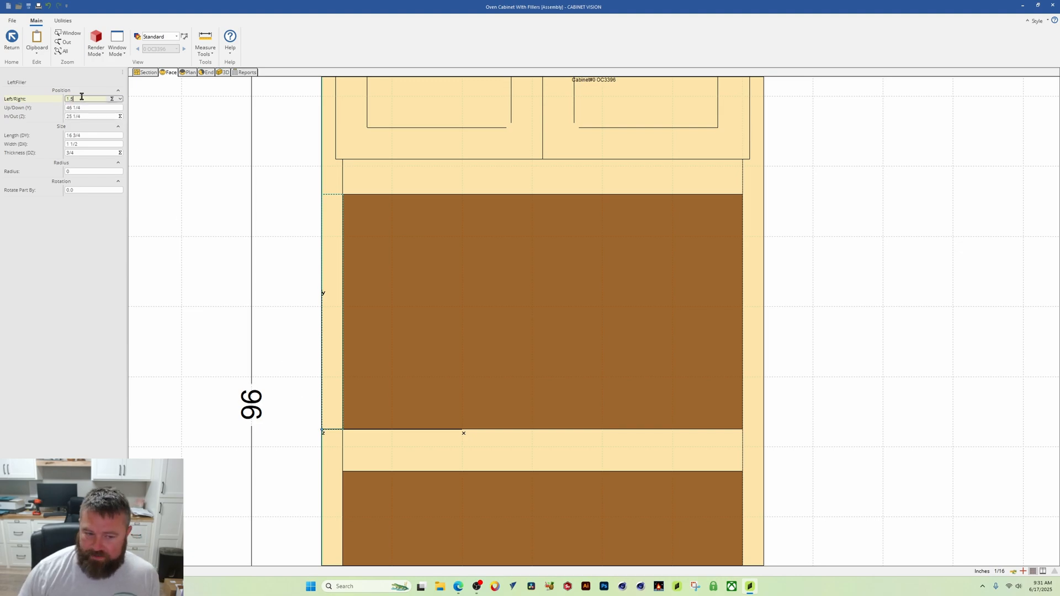
{"action": "key", "text": "Return"}
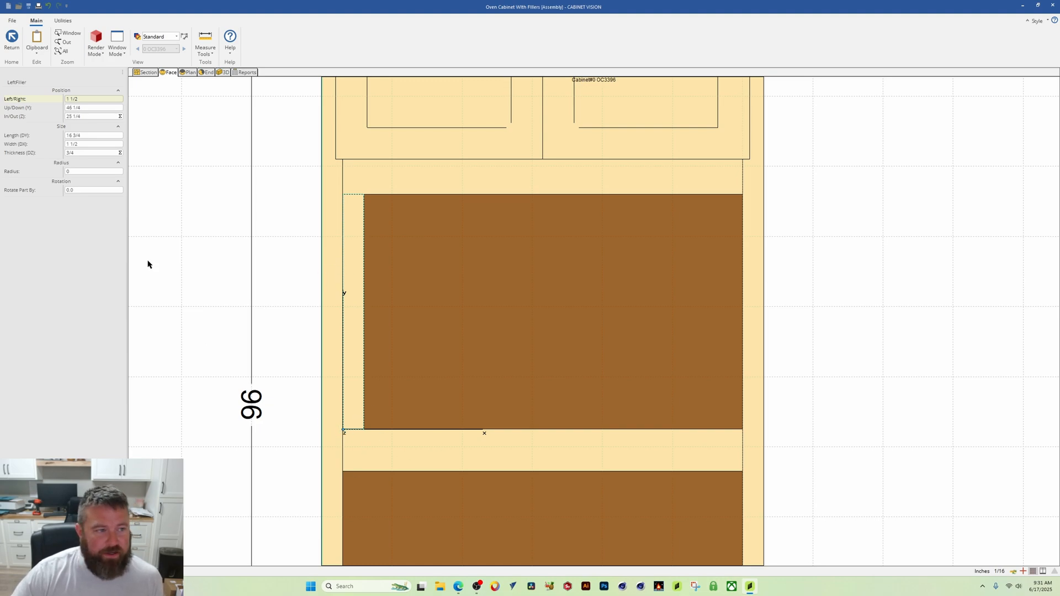
Drive the LeftFiller board's left/right position with the equation CAB.FACE.LS.DX, test it and apply it.
{"action": "double_click", "coordinate": [112, 101]}
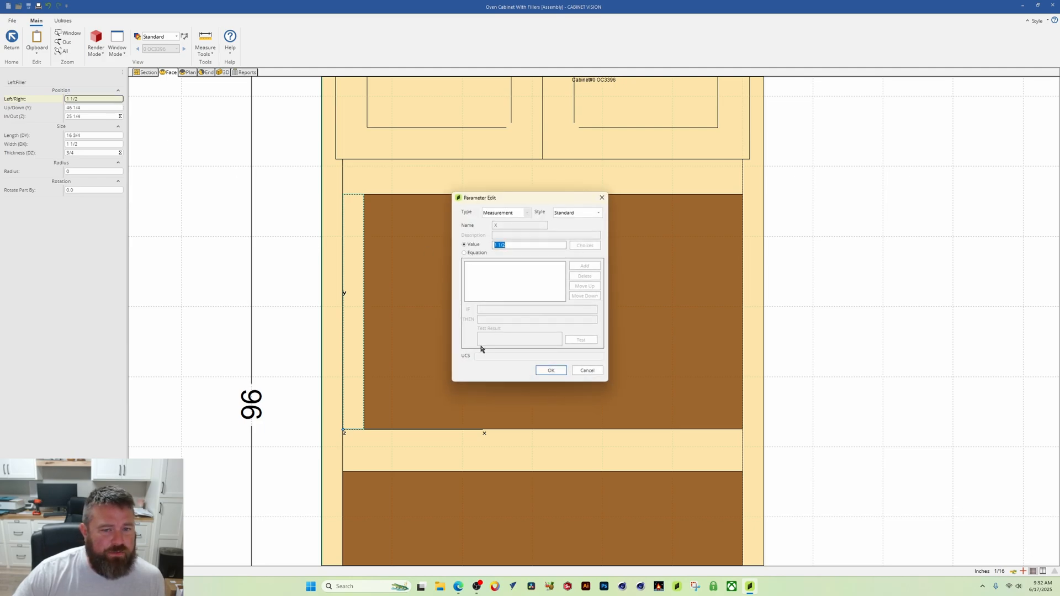
{"action": "left_click", "coordinate": [464, 252]}
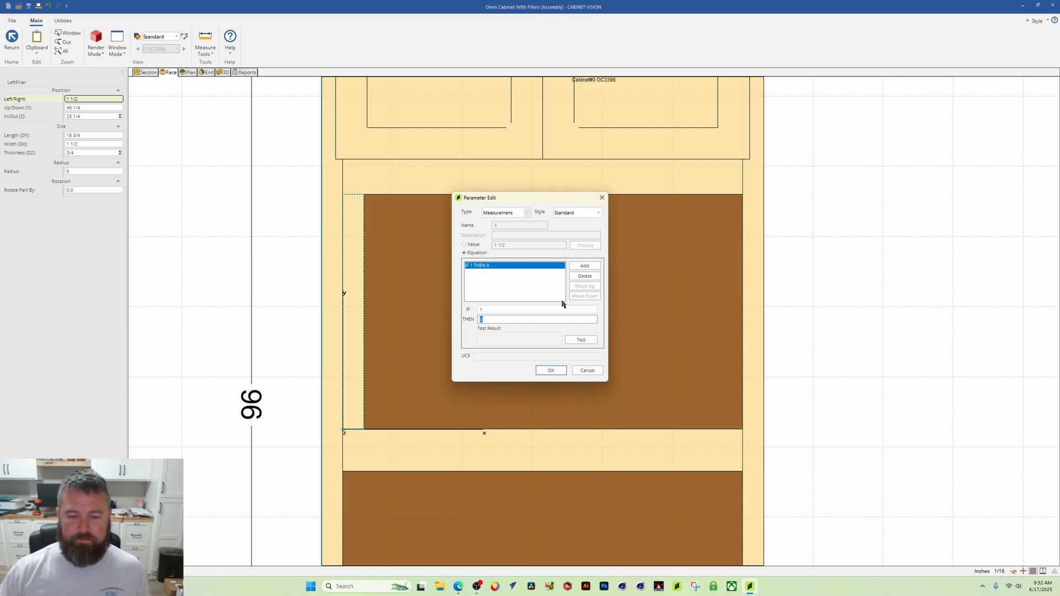
{"action": "type", "text": "CAB"}
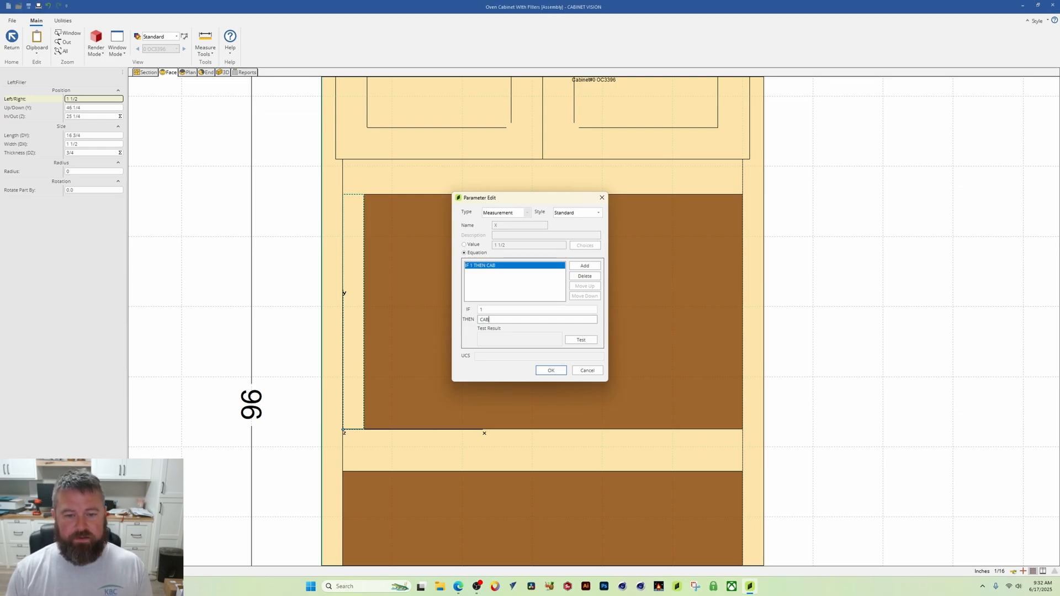
{"action": "type", "text": ".FACE.LS.DX"}
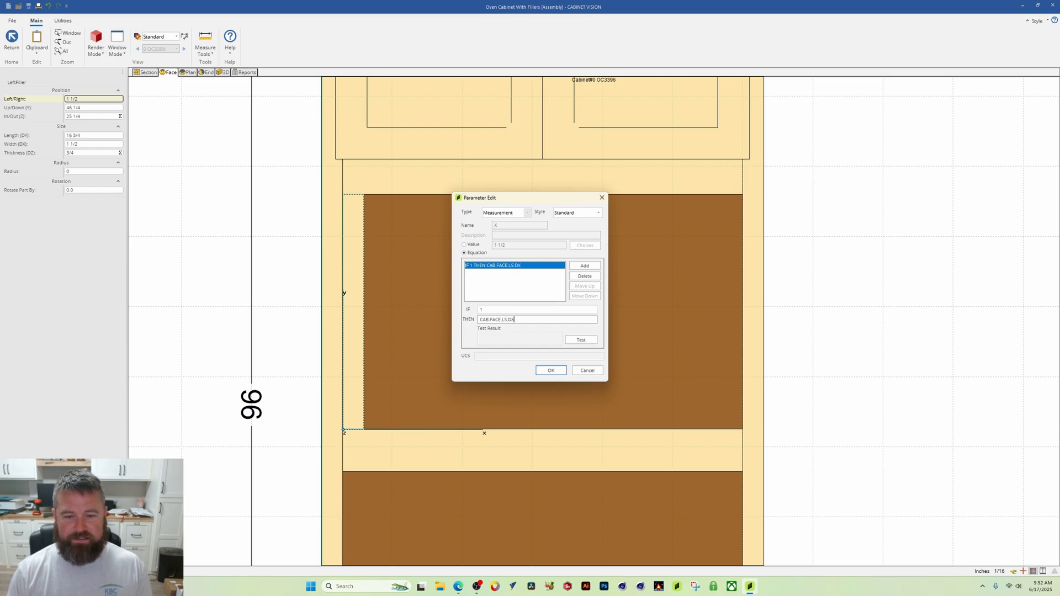
{"action": "left_click", "coordinate": [578, 341]}
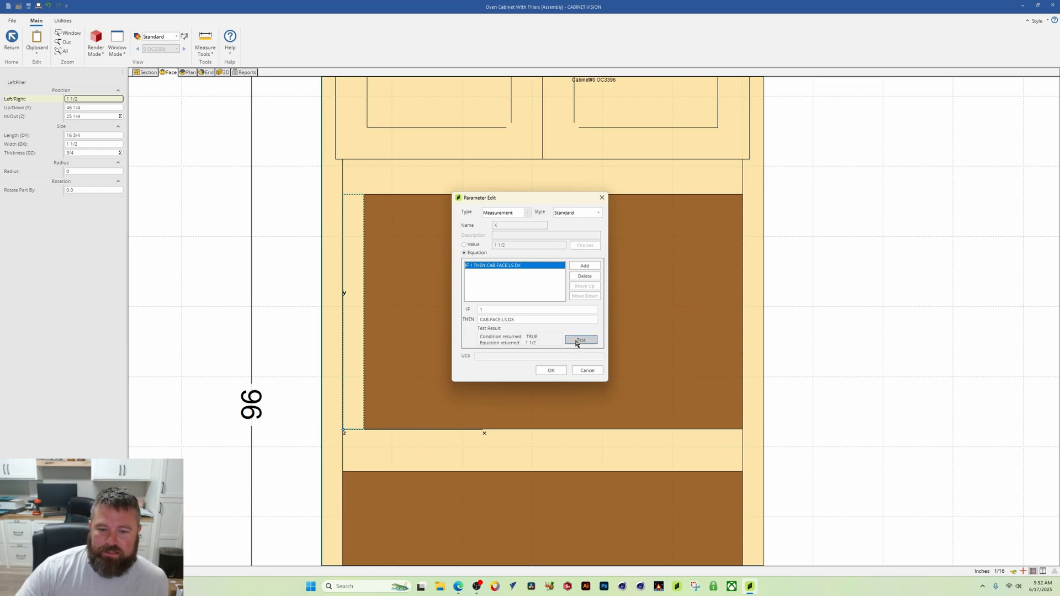
{"action": "left_click_drag", "start_coordinate": [532, 199], "coordinate": [478, 166]}
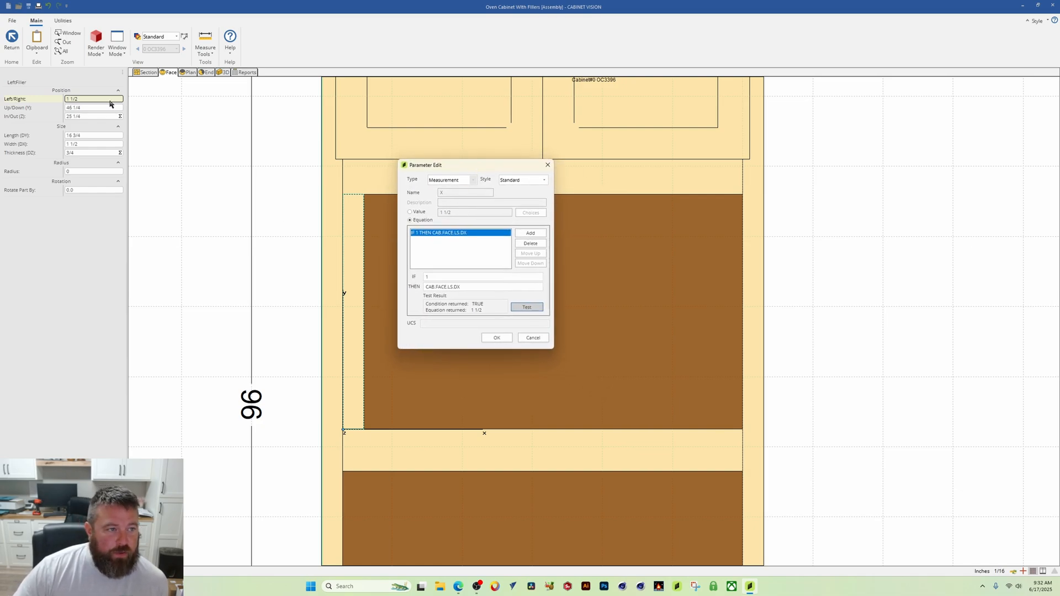
{"action": "left_click", "coordinate": [496, 338]}
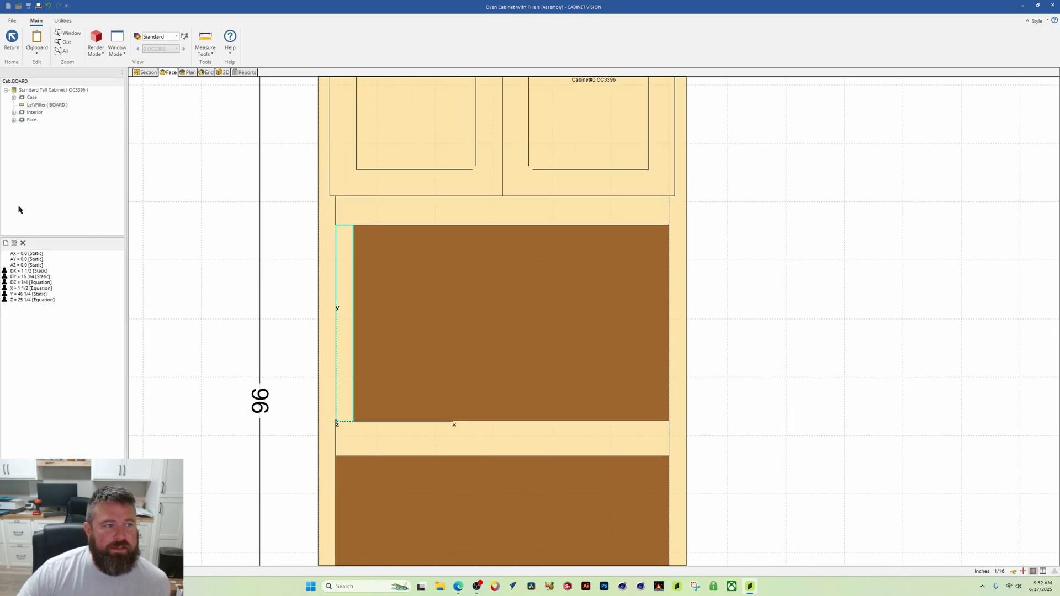
Find the Left Stile's DX parameter under Face in the cabinet's object tree and copy its path Cab.Face.LS.DX.
{"action": "left_click", "coordinate": [6, 91]}
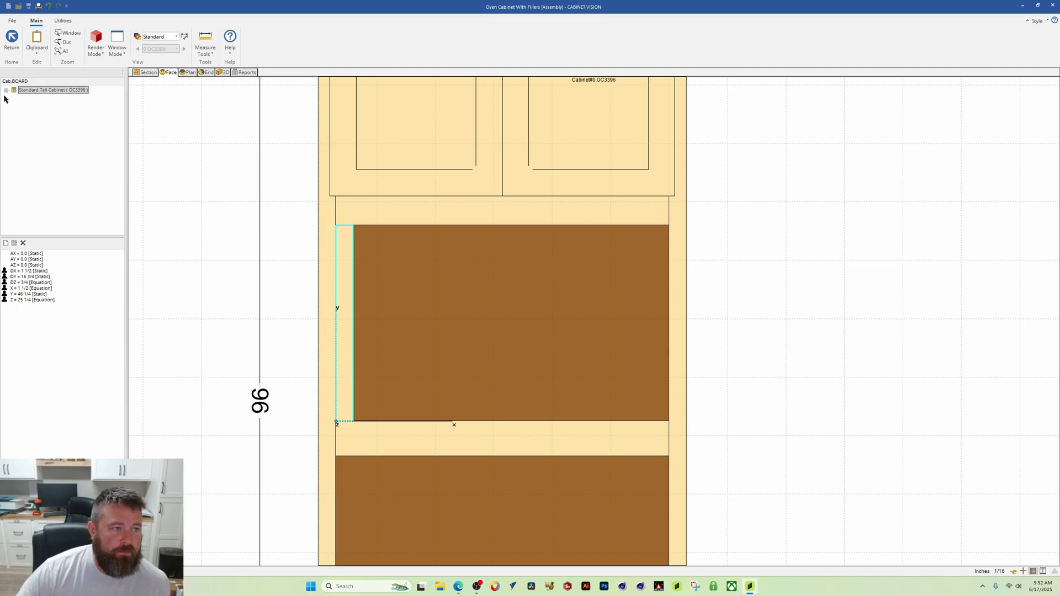
{"action": "left_click", "coordinate": [6, 91]}
{"action": "left_click", "coordinate": [13, 120]}
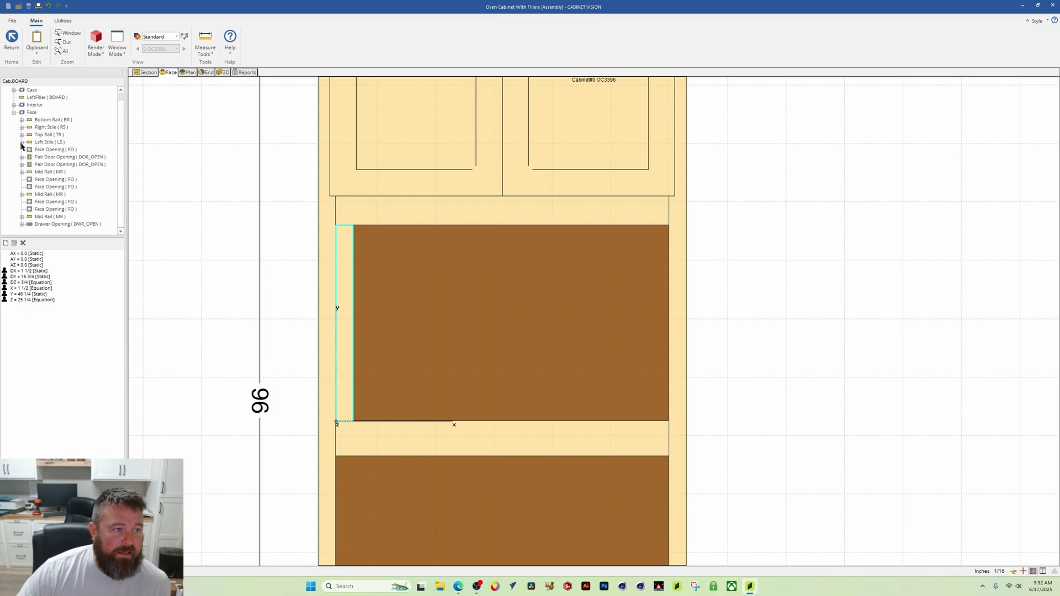
{"action": "left_click", "coordinate": [22, 142]}
{"action": "left_click", "coordinate": [50, 143]}
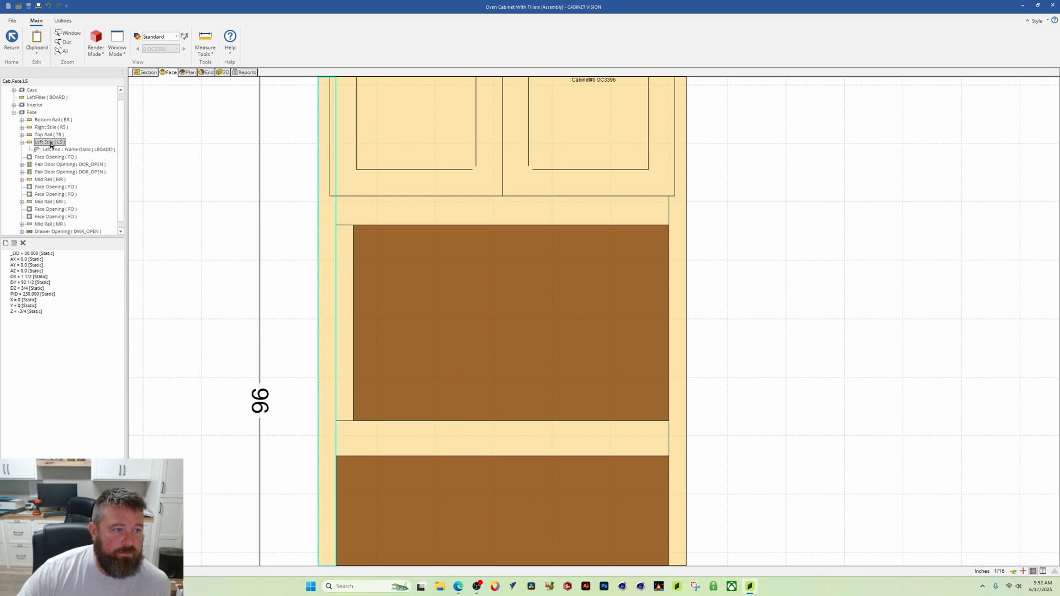
{"action": "left_click", "coordinate": [22, 277]}
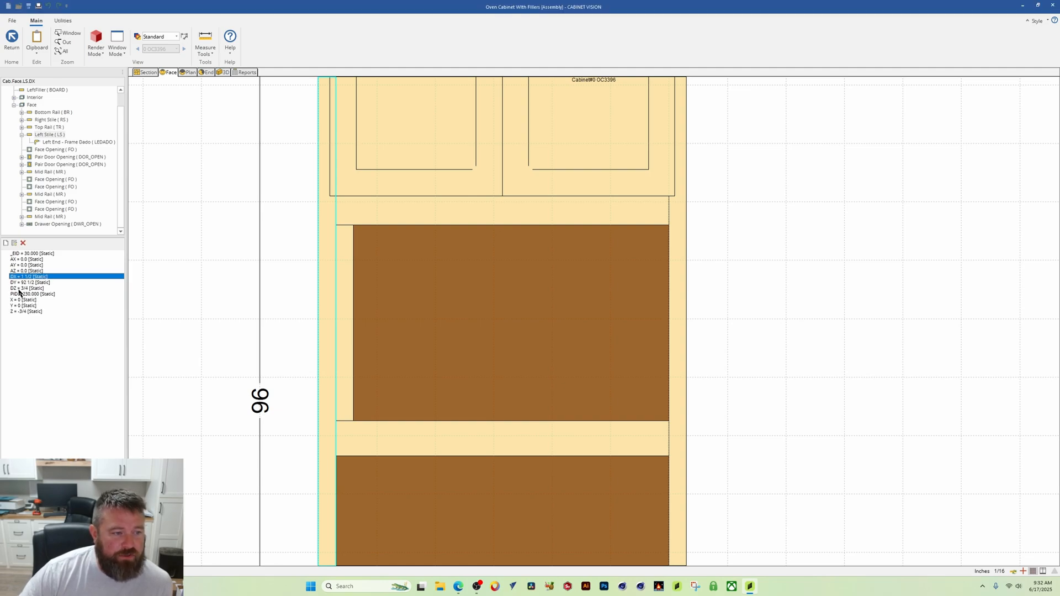
{"action": "left_click_drag", "start_coordinate": [36, 81], "coordinate": [3, 86]}
{"action": "right_click", "coordinate": [18, 83]}
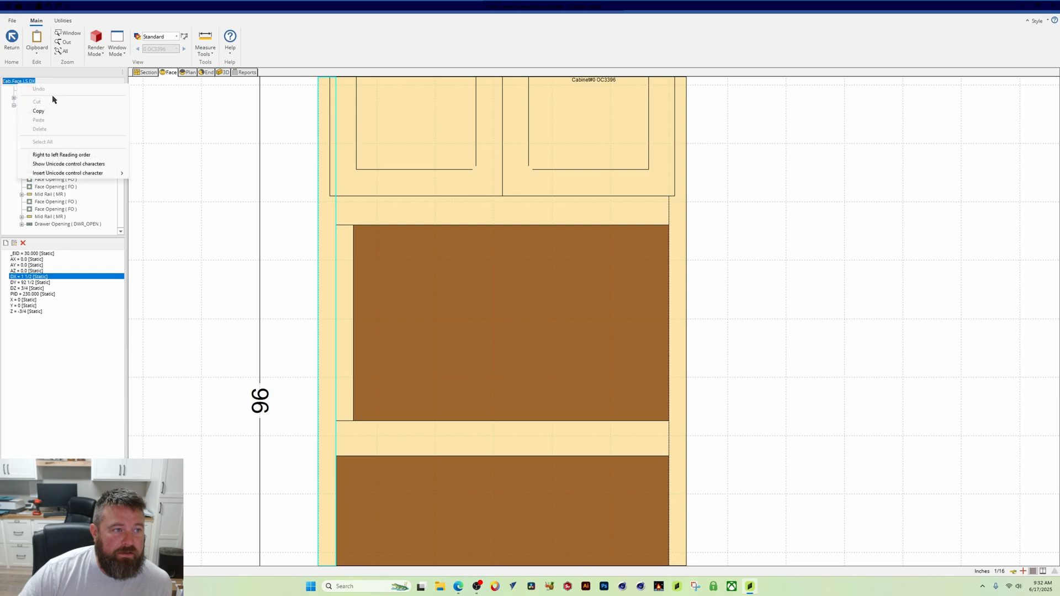
{"action": "left_click", "coordinate": [49, 112]}
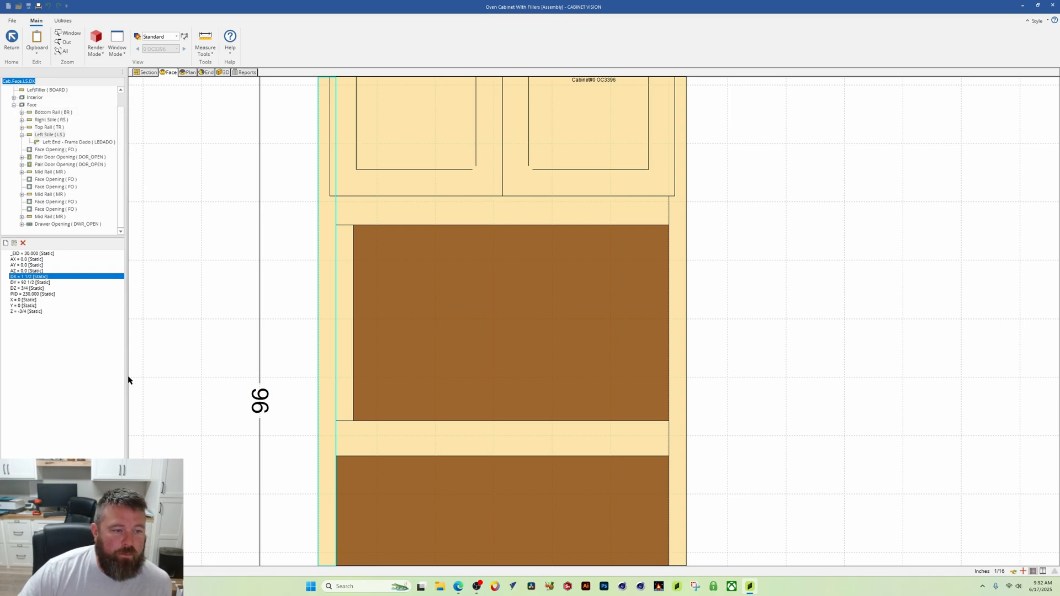
Replace the LeftFiller board's left/right equation with the copied path Cab.Face.LS.DX, test it and apply it.
{"action": "key", "text": "ctrl+Tab"}
{"action": "left_click", "coordinate": [345, 281]}
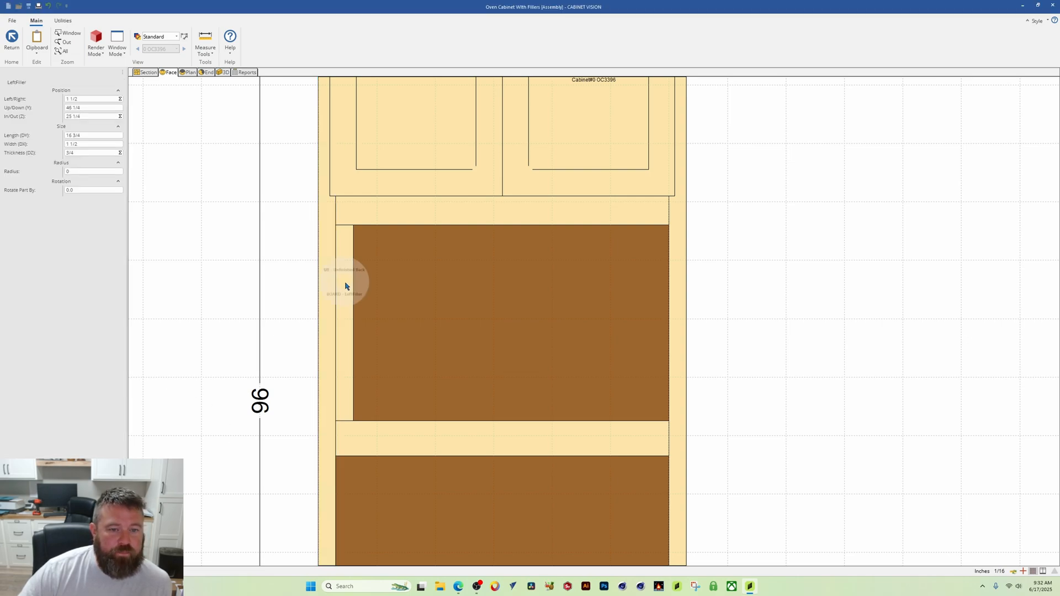
{"action": "left_click", "coordinate": [348, 294]}
{"action": "left_click", "coordinate": [119, 99]}
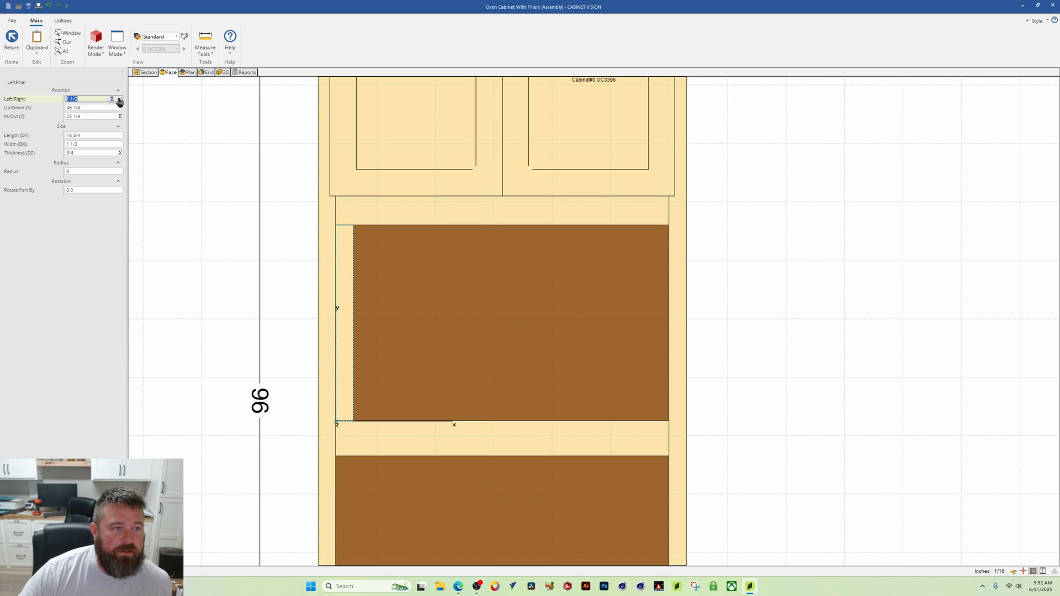
{"action": "left_click", "coordinate": [119, 100]}
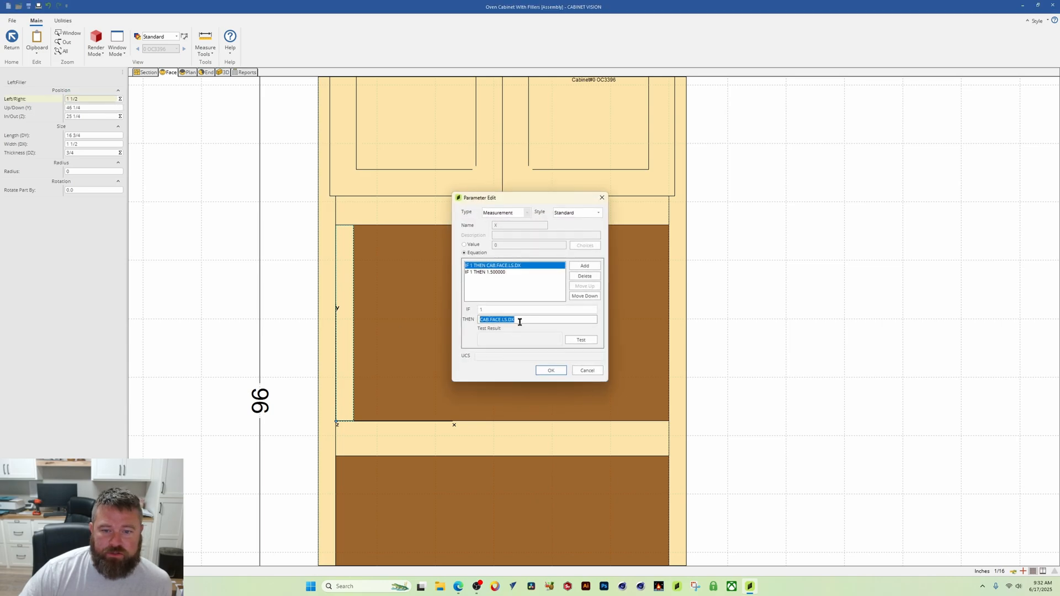
{"action": "key", "text": "BackSpace"}
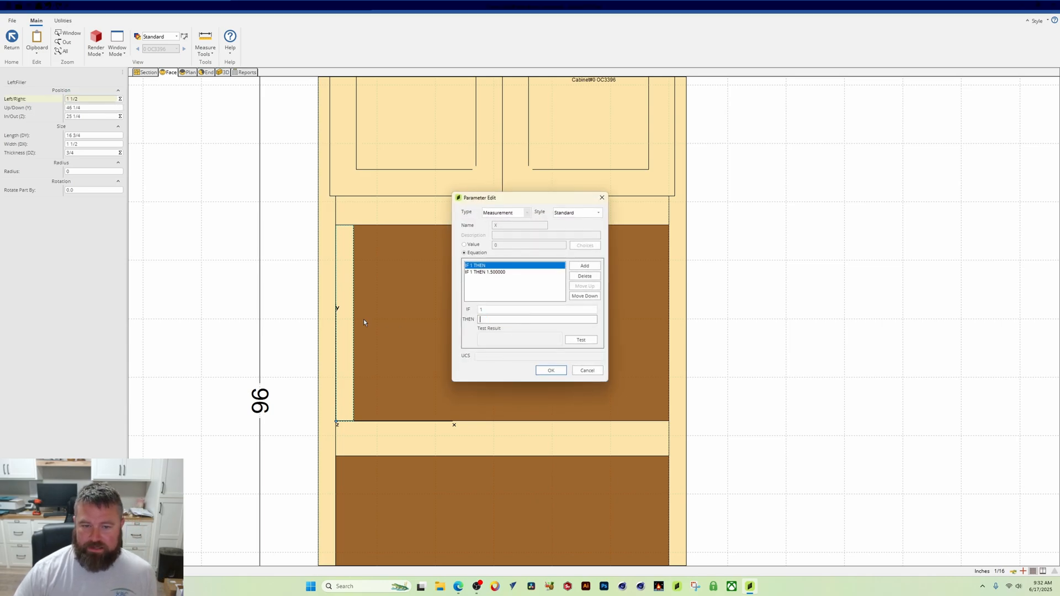
{"action": "key", "text": "ctrl+v"}
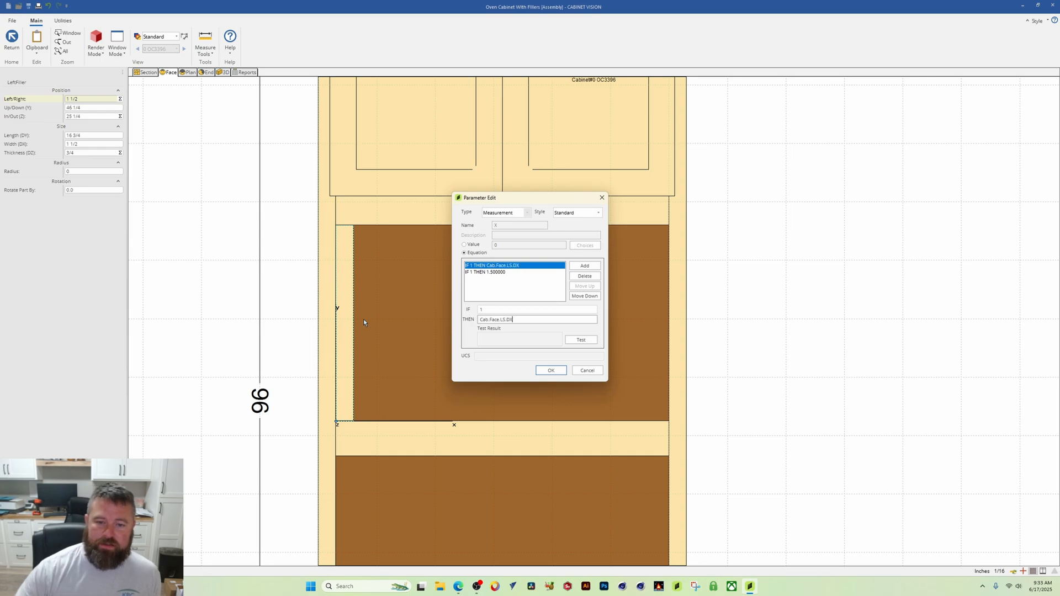
{"action": "left_click", "coordinate": [580, 341]}
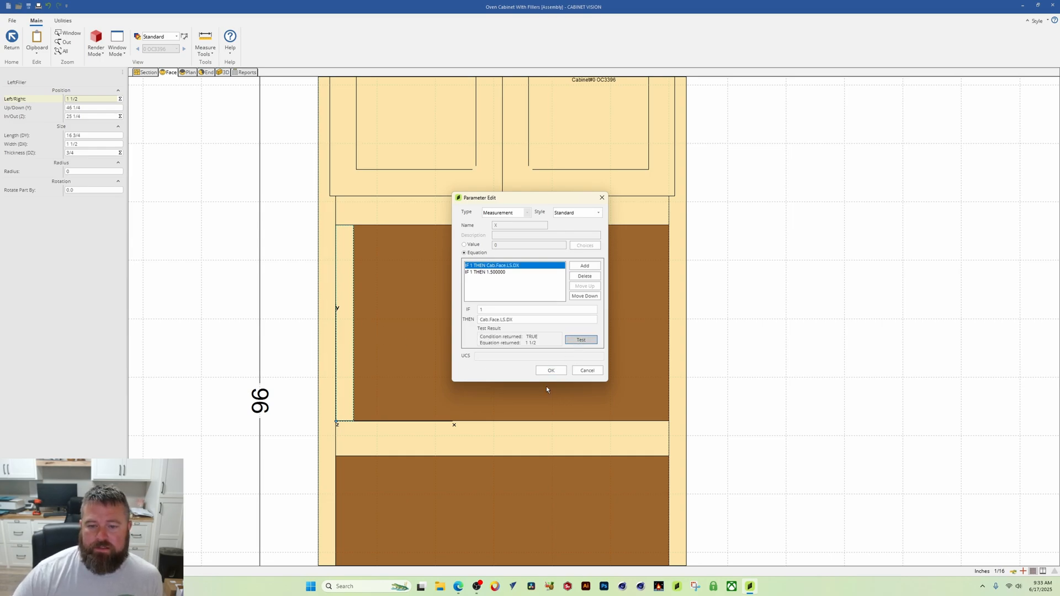
{"action": "left_click", "coordinate": [551, 370]}
Set the left stile's width to 3 in the section view to check that the LeftFiller board follows it.
{"action": "scroll", "coordinate": [461, 444], "scroll_direction": "down", "scroll_amount": 5}
{"action": "middle_click_drag", "start_coordinate": [479, 419], "coordinate": [331, 277]}
{"action": "left_click", "coordinate": [132, 133]}
{"action": "left_click", "coordinate": [148, 73]}
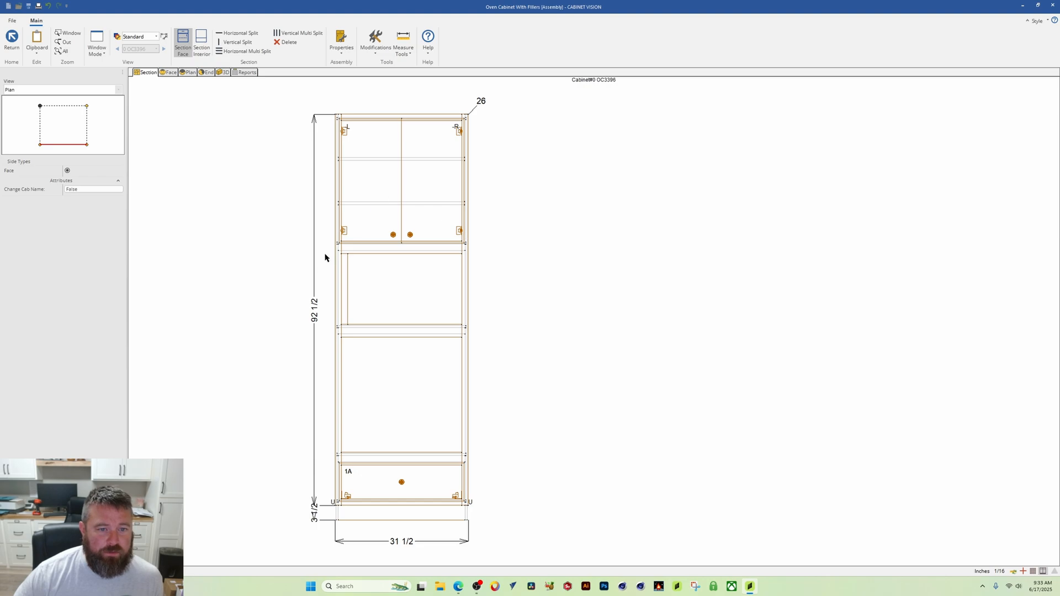
{"action": "left_click", "coordinate": [337, 224]}
{"action": "left_click", "coordinate": [94, 99]}
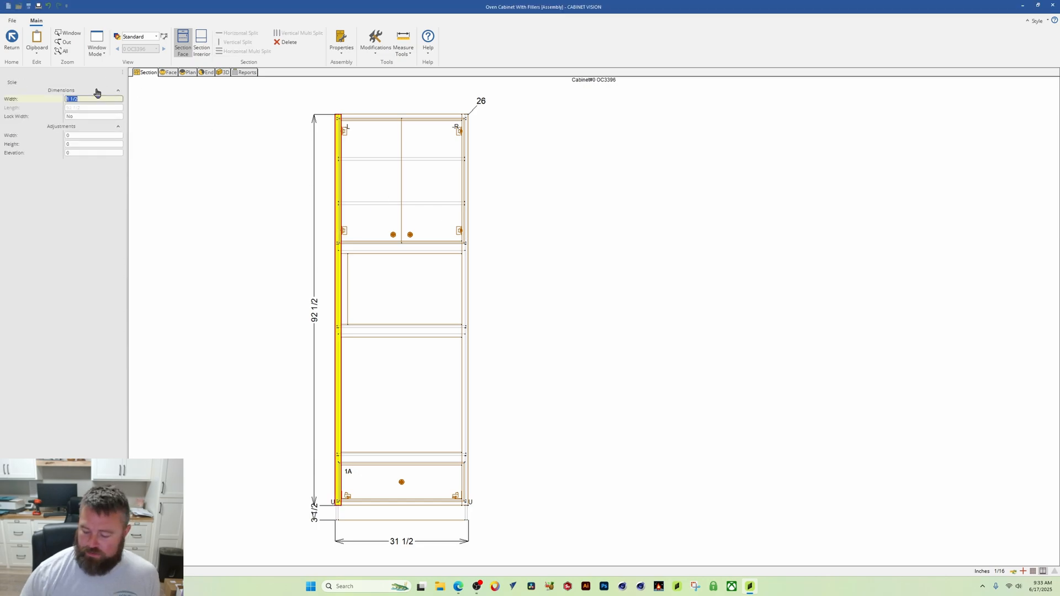
{"action": "type", "text": "3"}
{"action": "key", "text": "Return"}
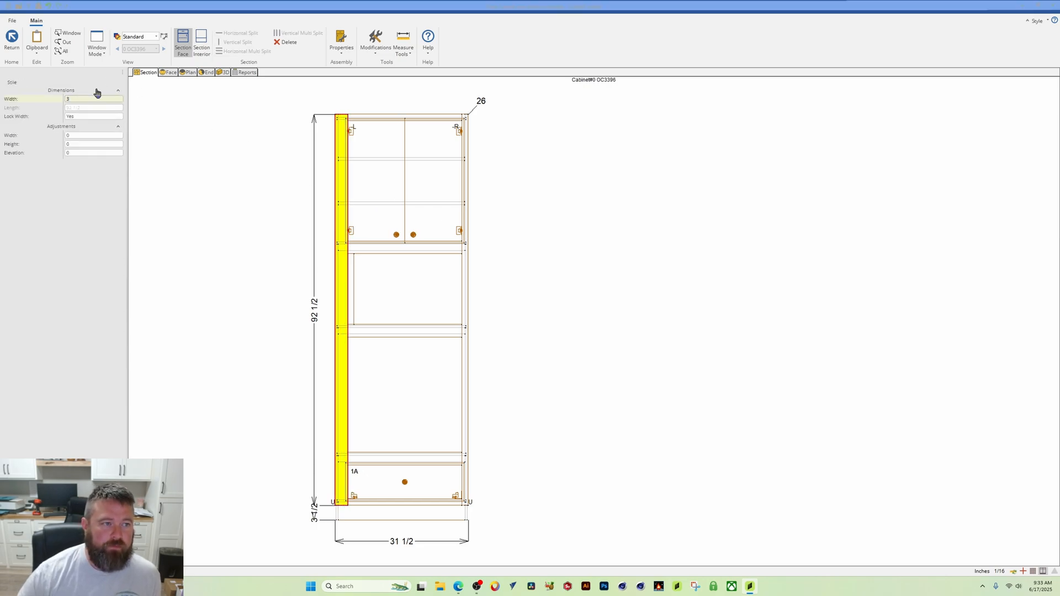
Set the left stile's width back to 1 1/2 and deselect it.
{"action": "left_click", "coordinate": [102, 98]}
{"action": "type", "text": "1"}
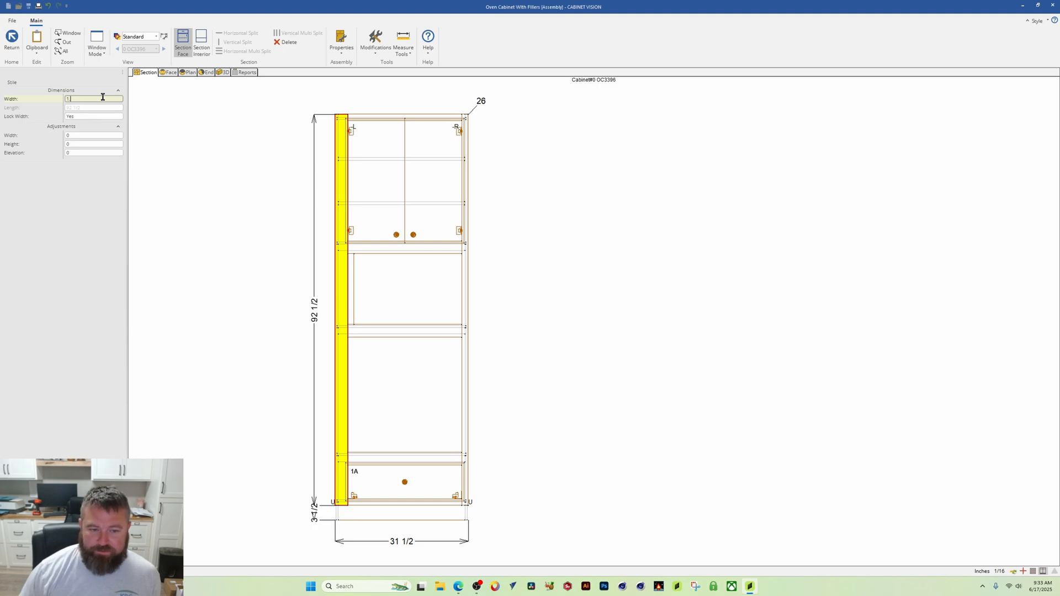
{"action": "type", "text": " 1/2"}
{"action": "key", "text": "Return"}
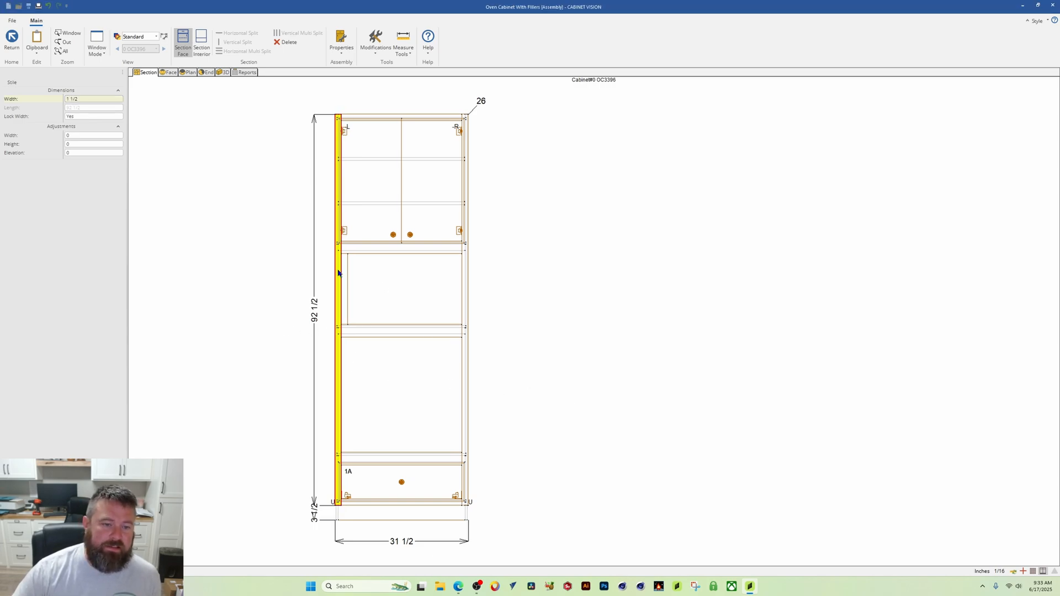
{"action": "left_click", "coordinate": [262, 268]}
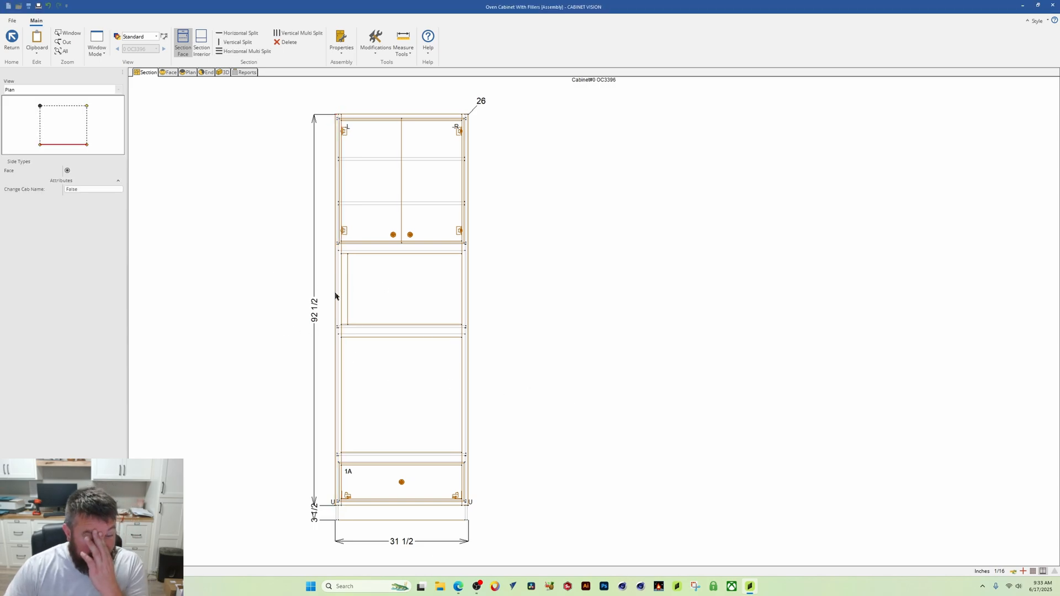
Return to the room layout and test the OC3396 cabinet with a left clearance of 5 before setting it back to 0.
{"action": "scroll", "coordinate": [345, 300], "scroll_direction": "up", "scroll_amount": 2}
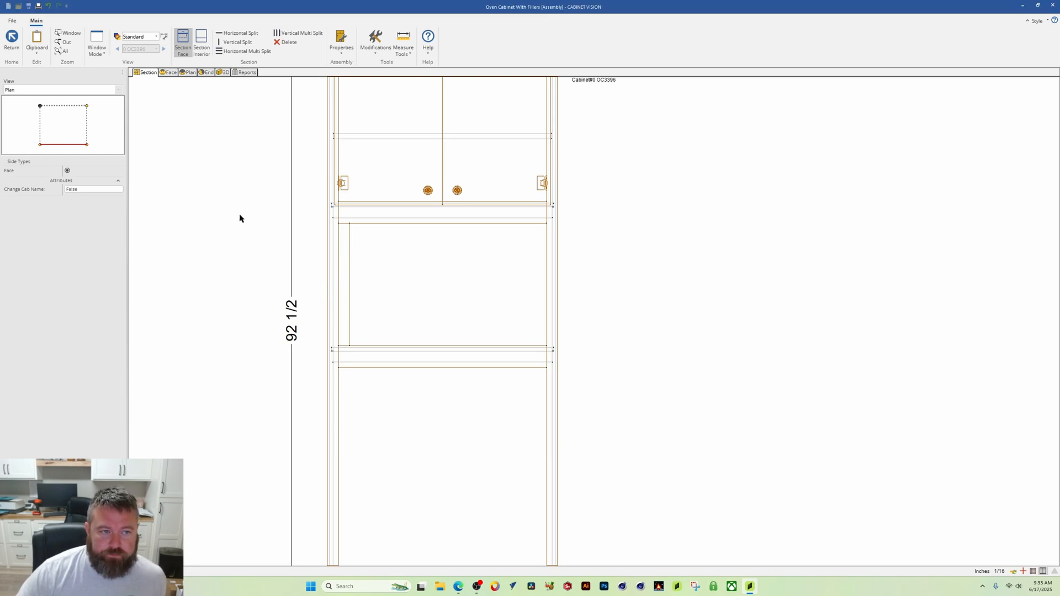
{"action": "left_click", "coordinate": [5, 39]}
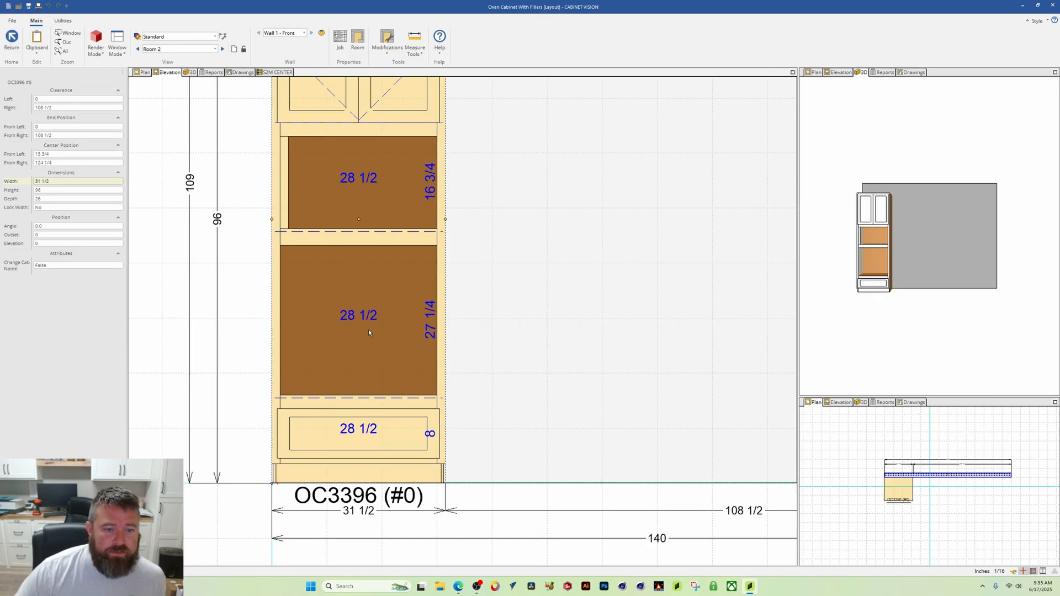
{"action": "left_click", "coordinate": [87, 98]}
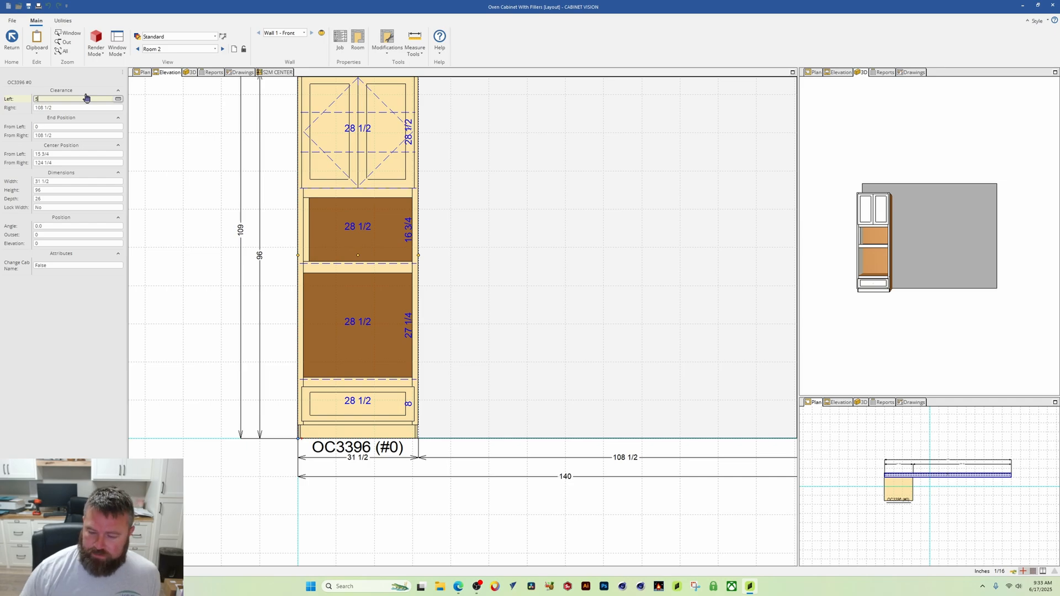
{"action": "key", "text": "Return"}
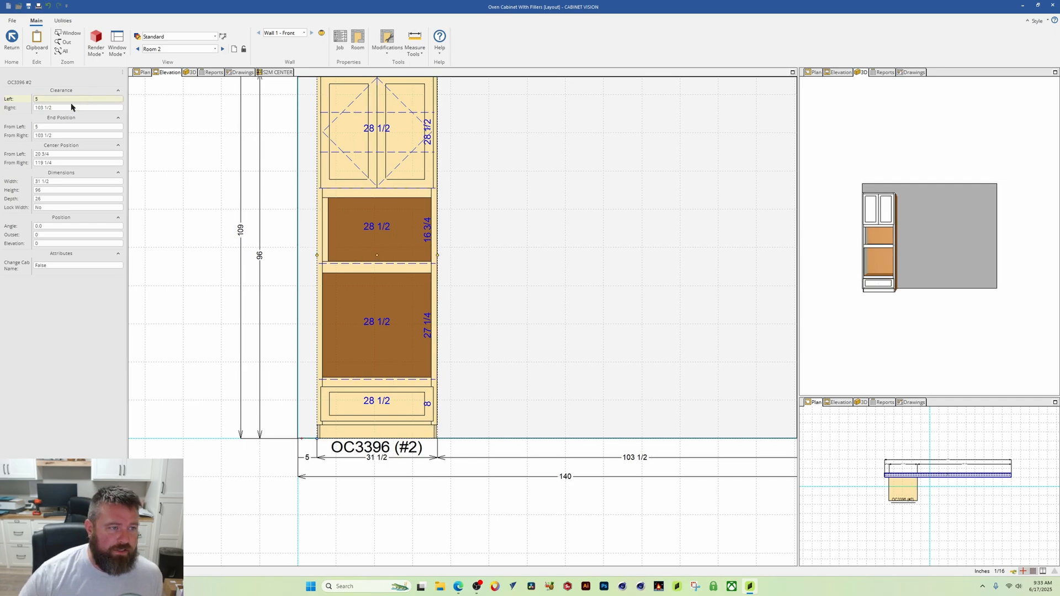
{"action": "left_click", "coordinate": [69, 100]}
{"action": "type", "text": "0"}
{"action": "key", "text": "Return"}
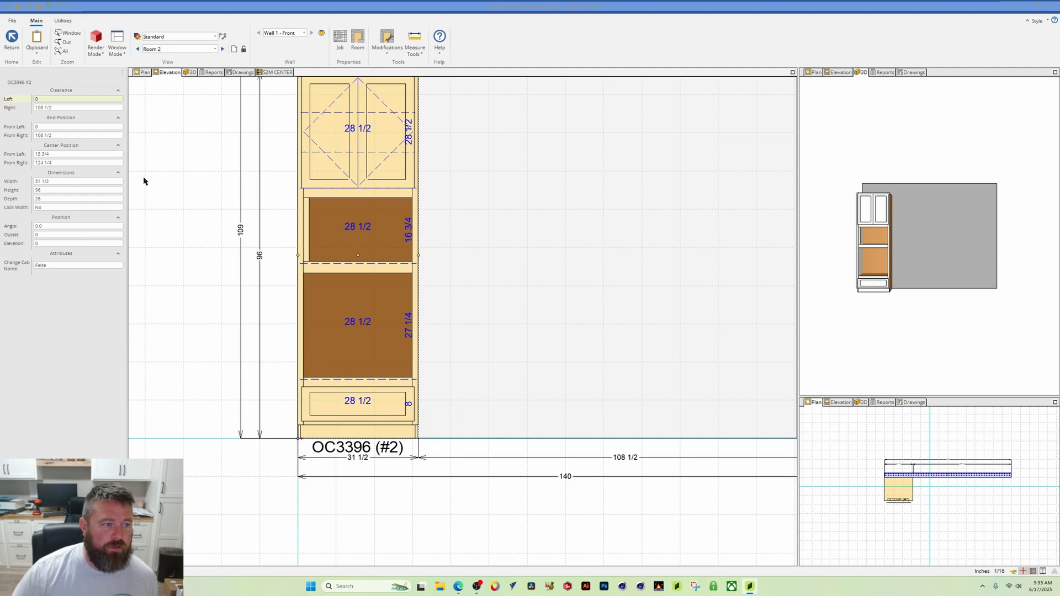
Test the LeftFiller board's fit by setting the OC3396 cabinet's height to 95, and restore the height to 96.
{"action": "middle_click_drag", "start_coordinate": [461, 216], "coordinate": [451, 331]}
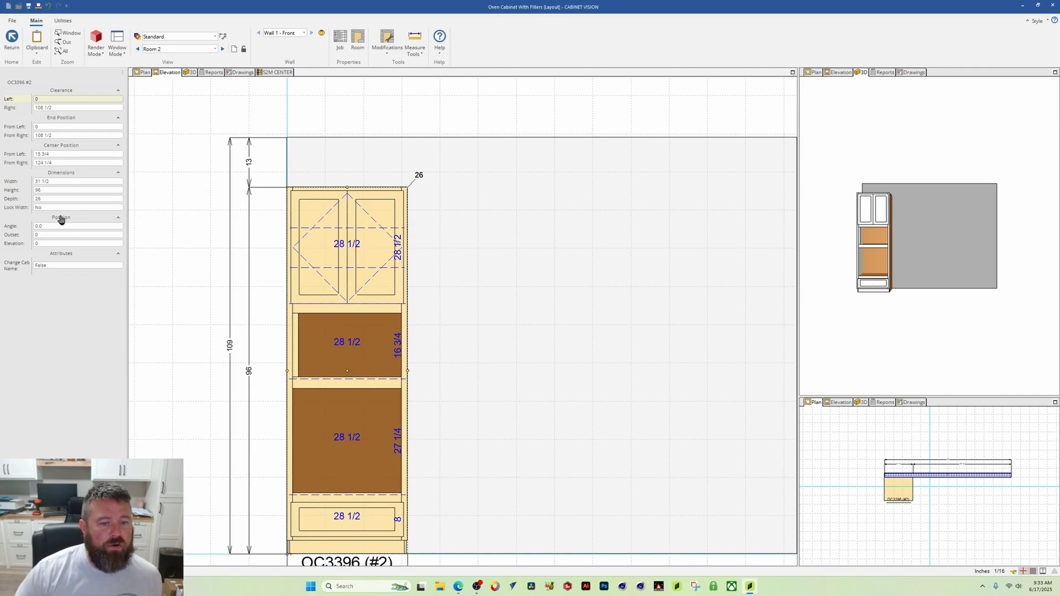
{"action": "left_click", "coordinate": [62, 190]}
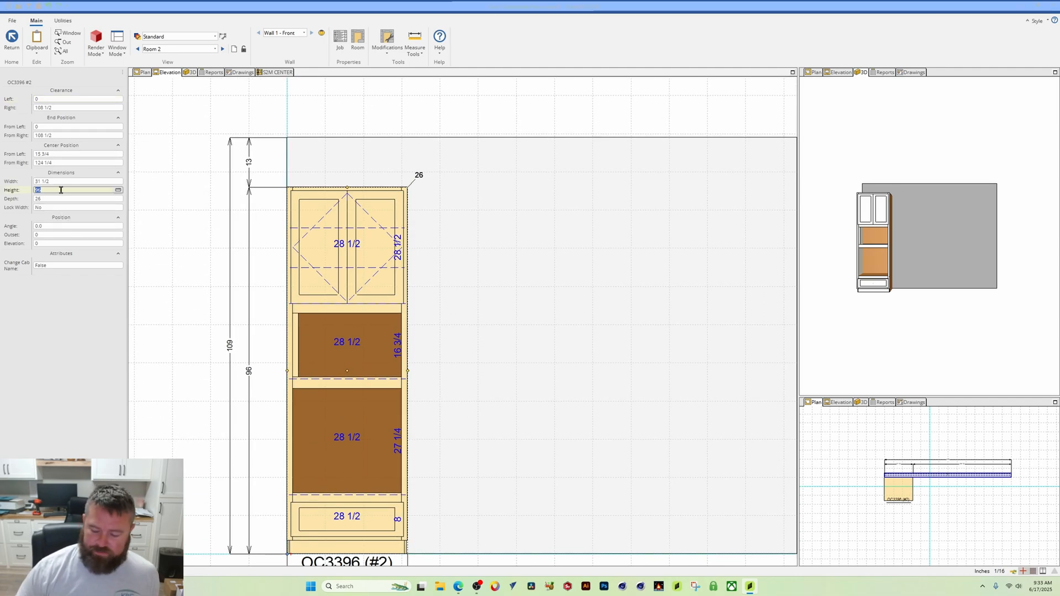
{"action": "key", "text": "Return"}
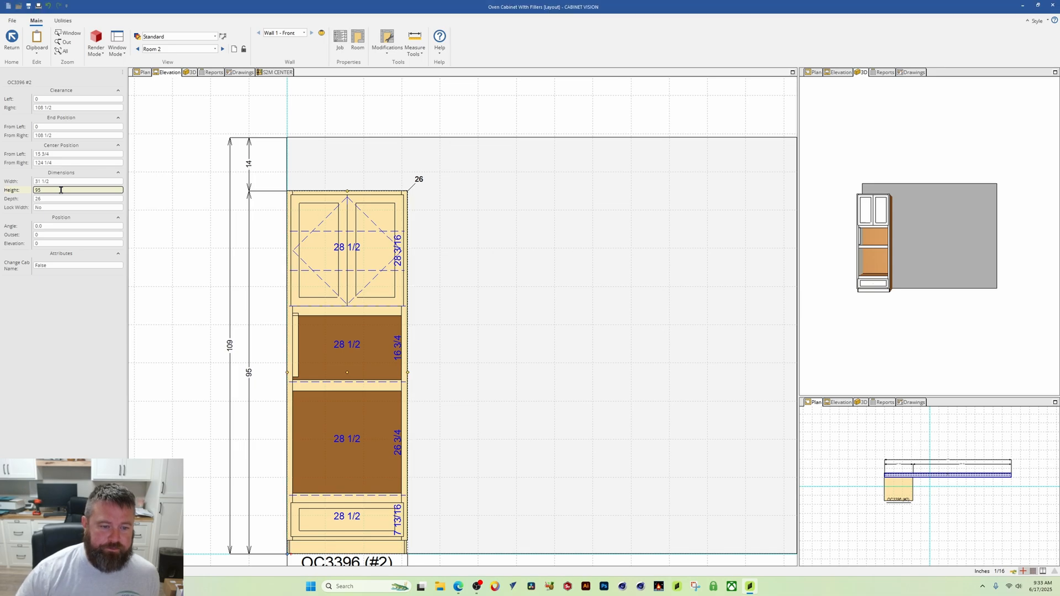
{"action": "scroll", "coordinate": [272, 364], "scroll_direction": "up", "scroll_amount": 4}
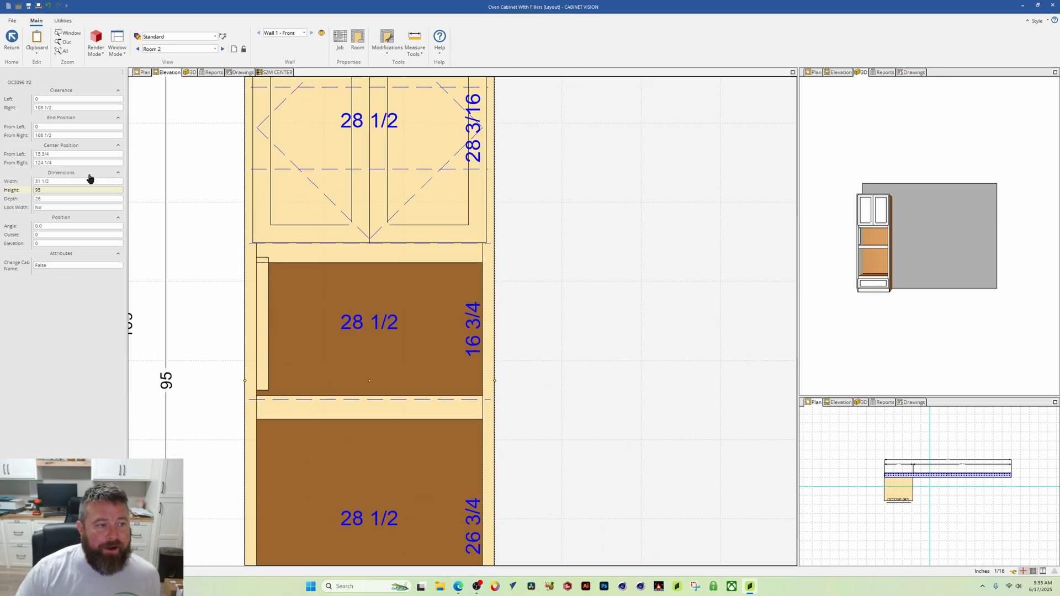
{"action": "left_click", "coordinate": [65, 190]}
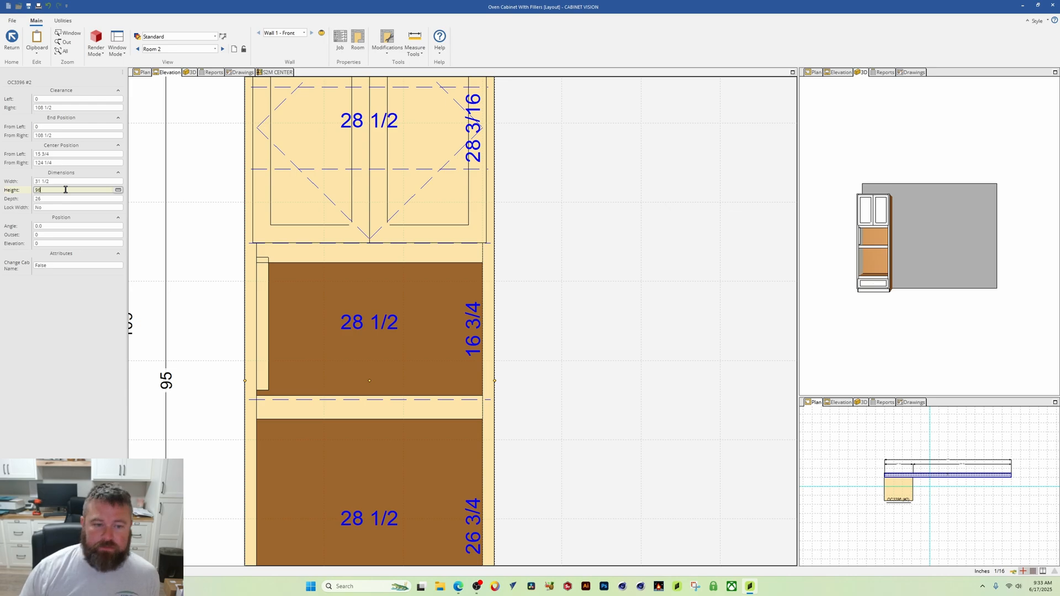
{"action": "key", "text": "Return"}
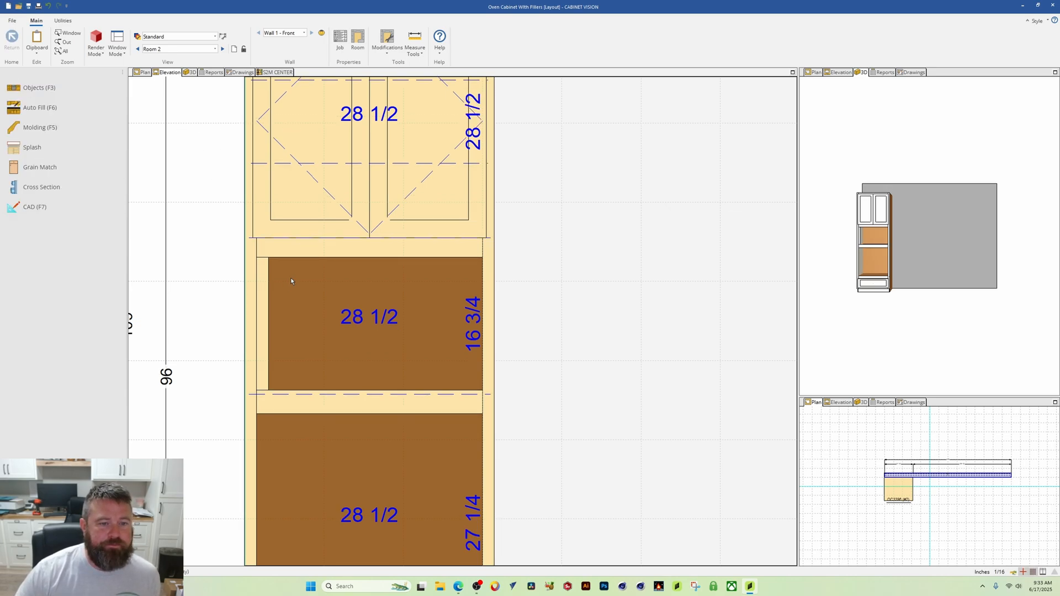
Open the OC3396 cabinet in its face view and select the LeftFiller board beside the upper opening.
{"action": "double_click", "coordinate": [358, 207]}
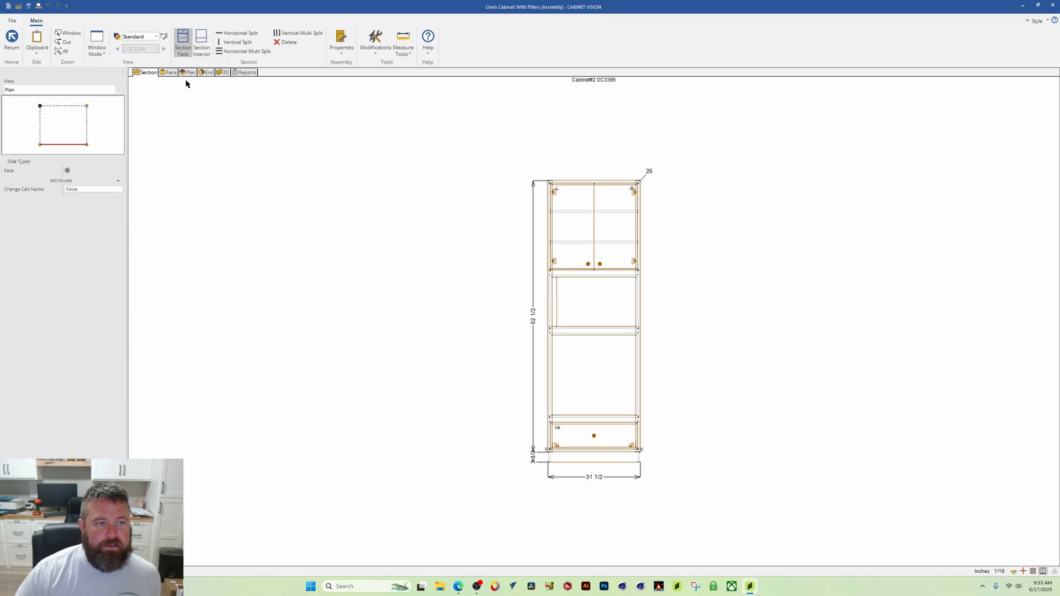
{"action": "left_click", "coordinate": [169, 73]}
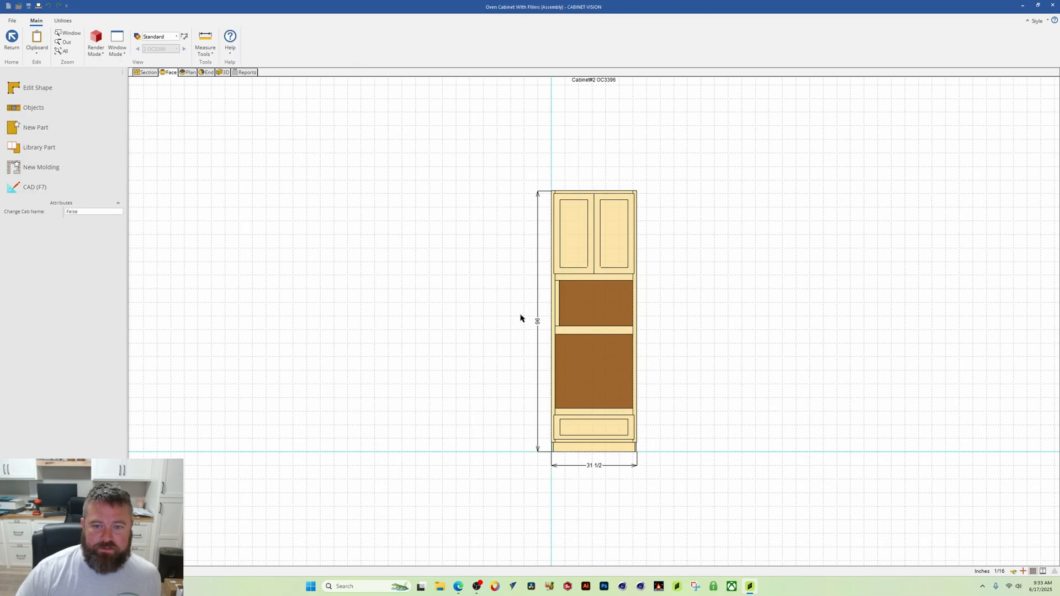
{"action": "left_click", "coordinate": [558, 298]}
{"action": "middle_click_drag", "start_coordinate": [513, 329], "coordinate": [399, 369]}
{"action": "scroll", "coordinate": [357, 324], "scroll_direction": "down", "scroll_amount": 5}
{"action": "scroll", "coordinate": [353, 322], "scroll_direction": "up", "scroll_amount": 5}
{"action": "scroll", "coordinate": [368, 323], "scroll_direction": "up", "scroll_amount": 4}
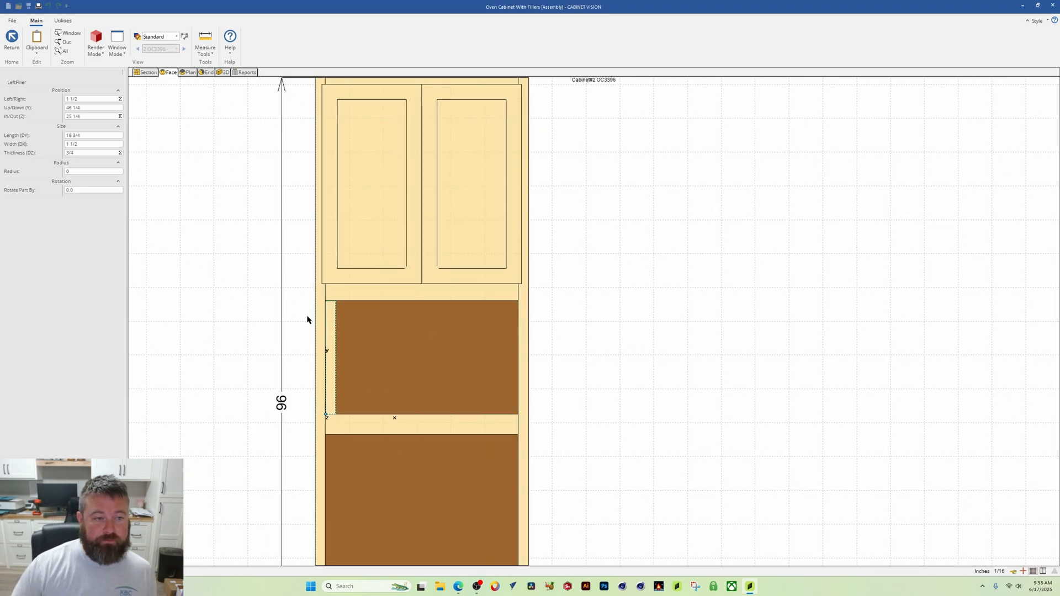
Give the LeftFiller board's up/down (Y) position the equation CAB.DY, test it and apply it.
{"action": "middle_click_drag", "start_coordinate": [277, 224], "coordinate": [300, 211]}
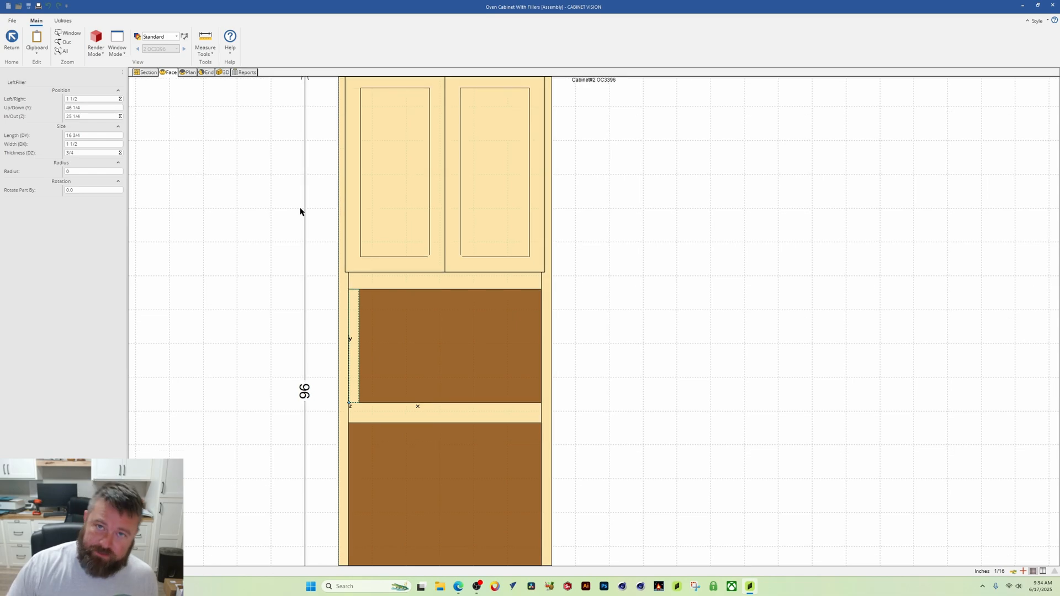
{"action": "middle_click_drag", "start_coordinate": [559, 400], "coordinate": [585, 237]}
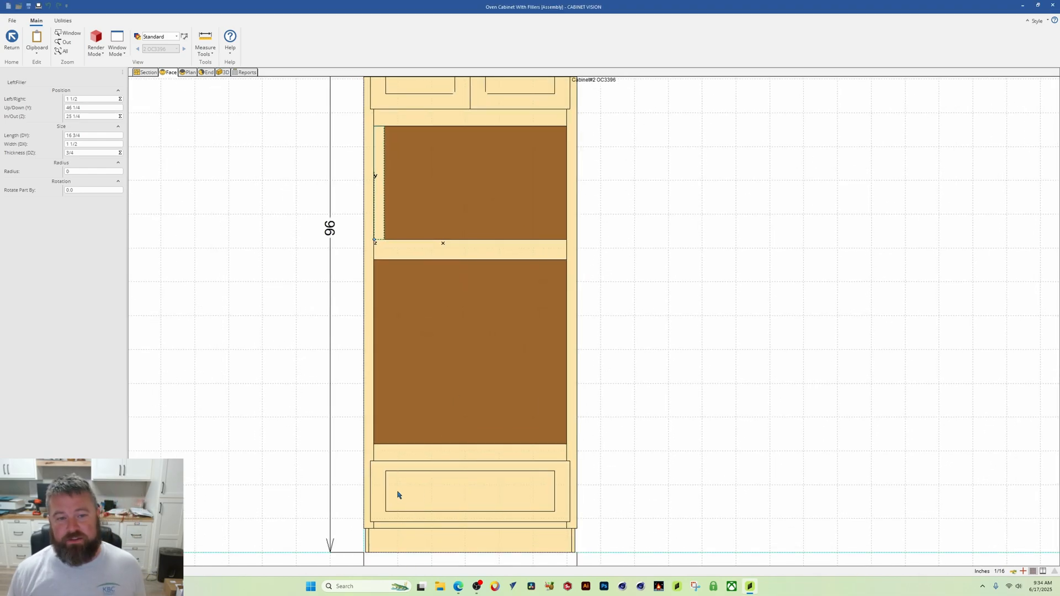
{"action": "scroll", "coordinate": [423, 430], "scroll_direction": "down", "scroll_amount": 2}
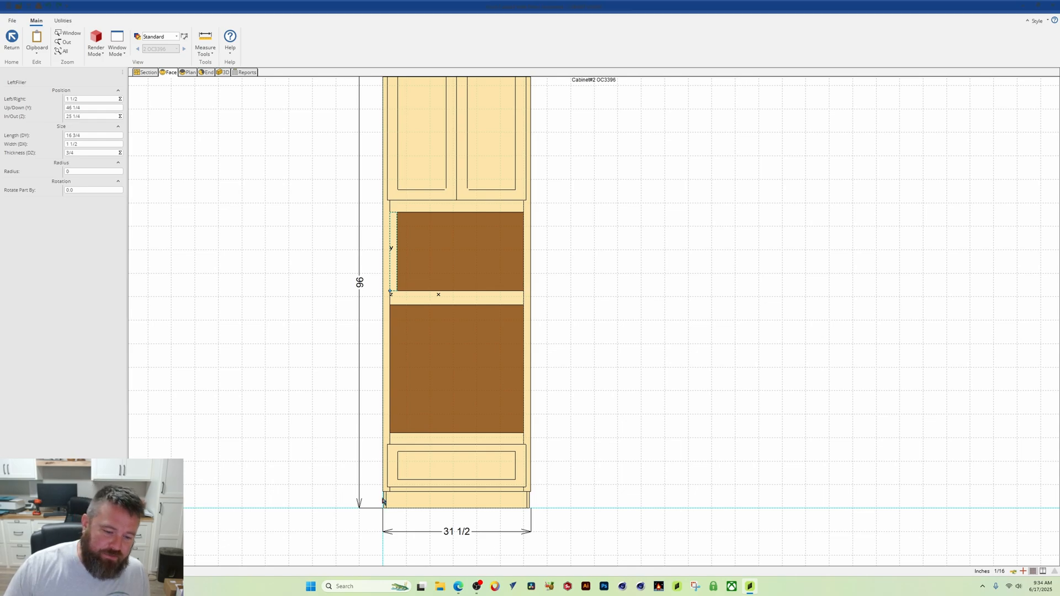
{"action": "middle_click_drag", "start_coordinate": [418, 139], "coordinate": [411, 249]}
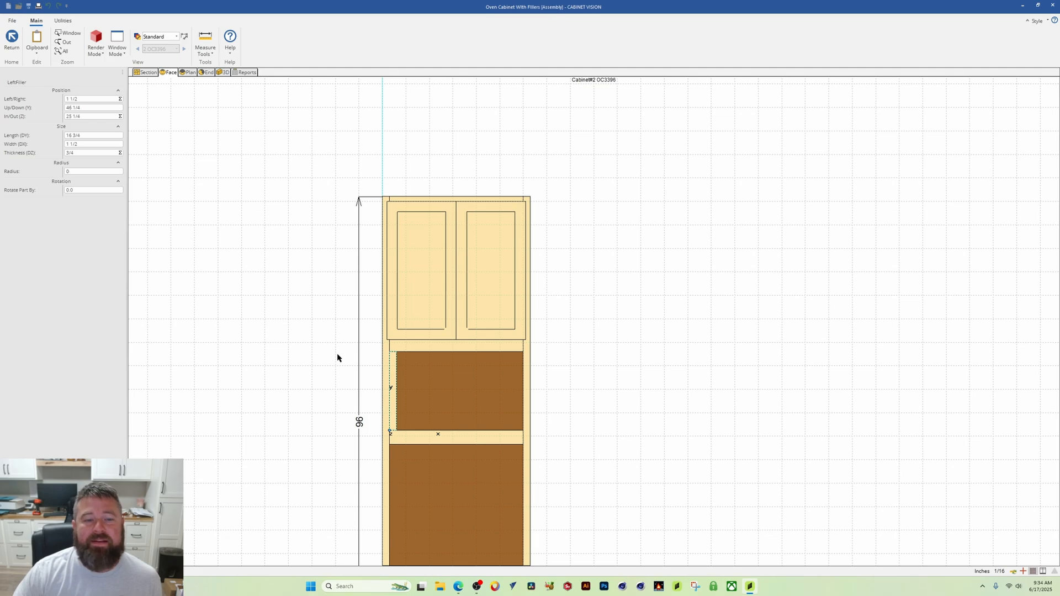
{"action": "left_click", "coordinate": [107, 108]}
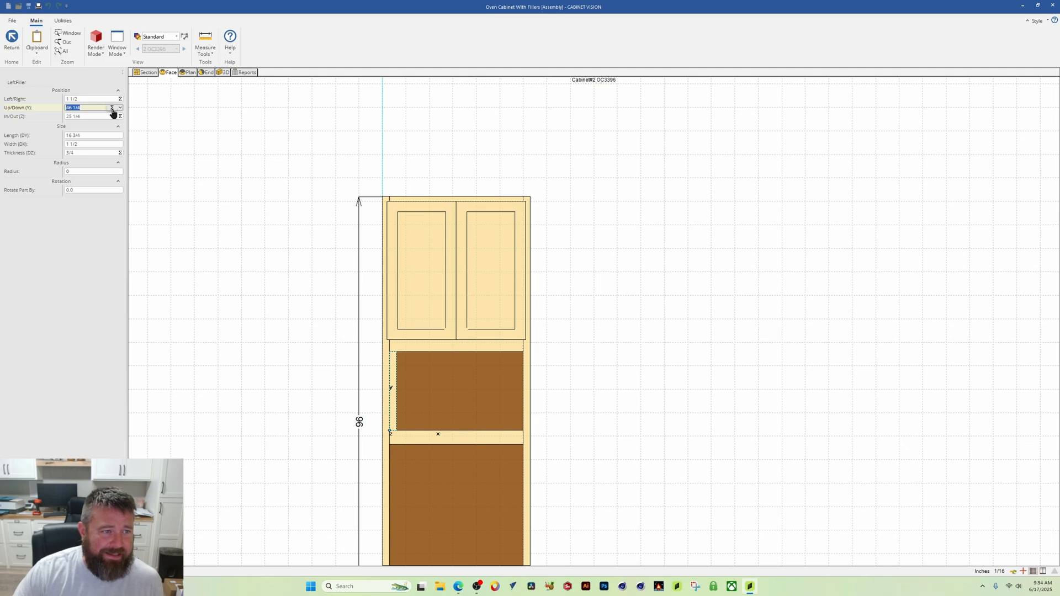
{"action": "left_click", "coordinate": [112, 109]}
{"action": "left_click", "coordinate": [478, 265]}
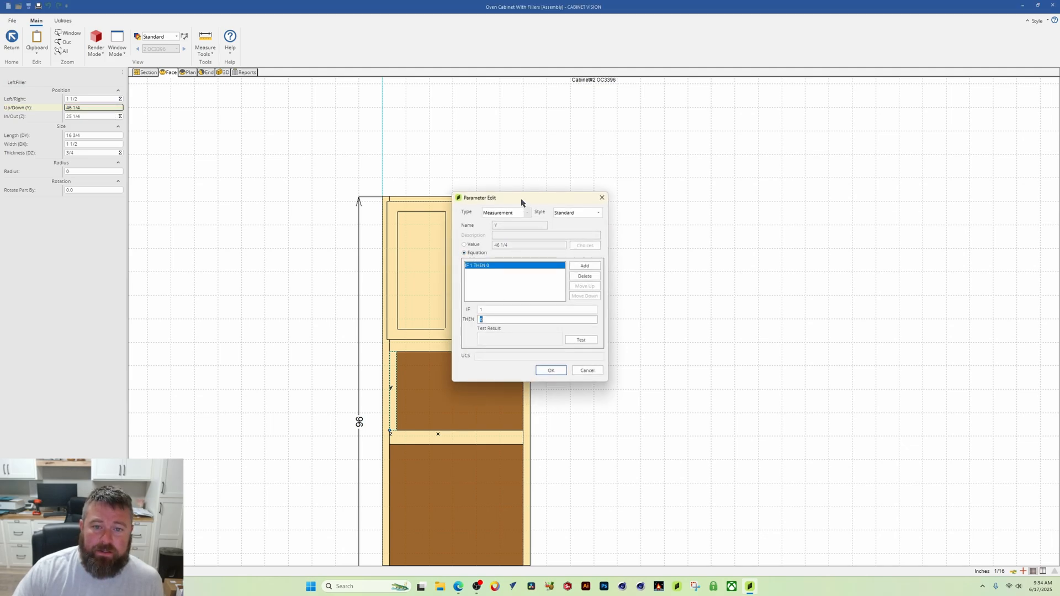
{"action": "left_click_drag", "start_coordinate": [522, 203], "coordinate": [577, 113]}
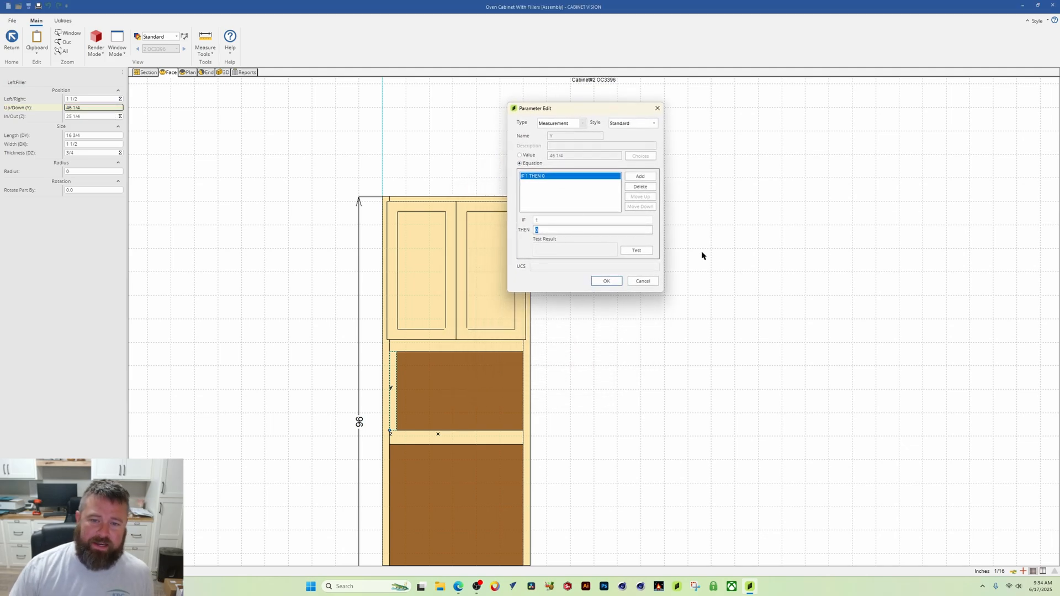
{"action": "type", "text": "CAB.DY"}
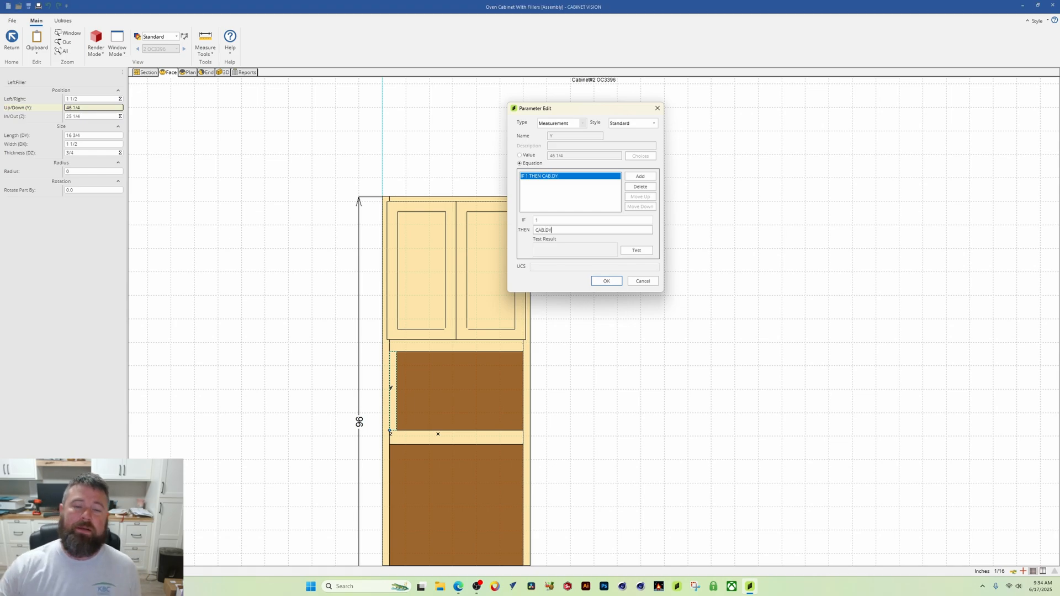
{"action": "left_click", "coordinate": [634, 251]}
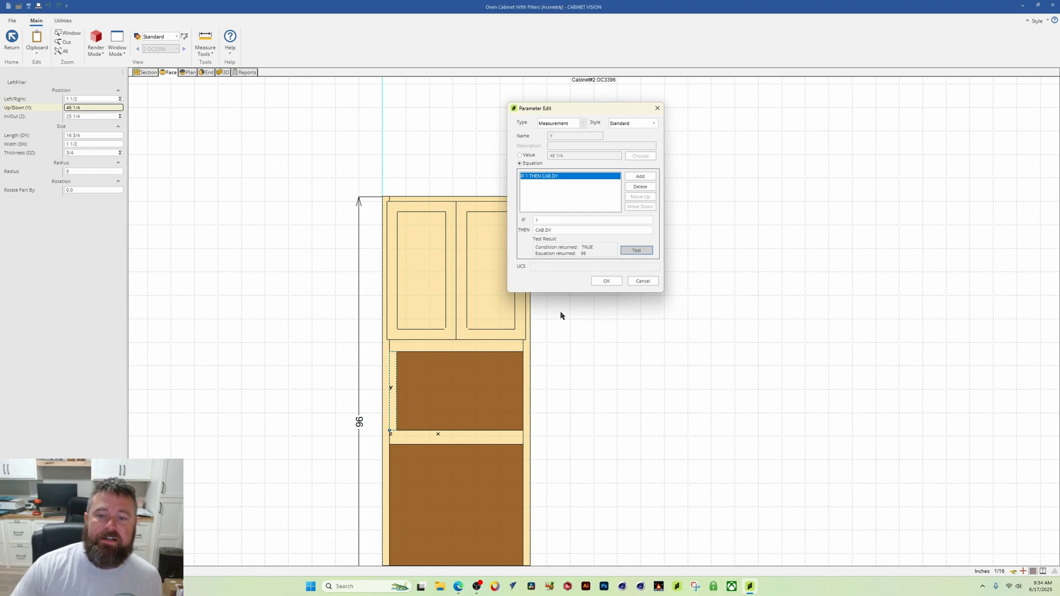
{"action": "left_click", "coordinate": [608, 282]}
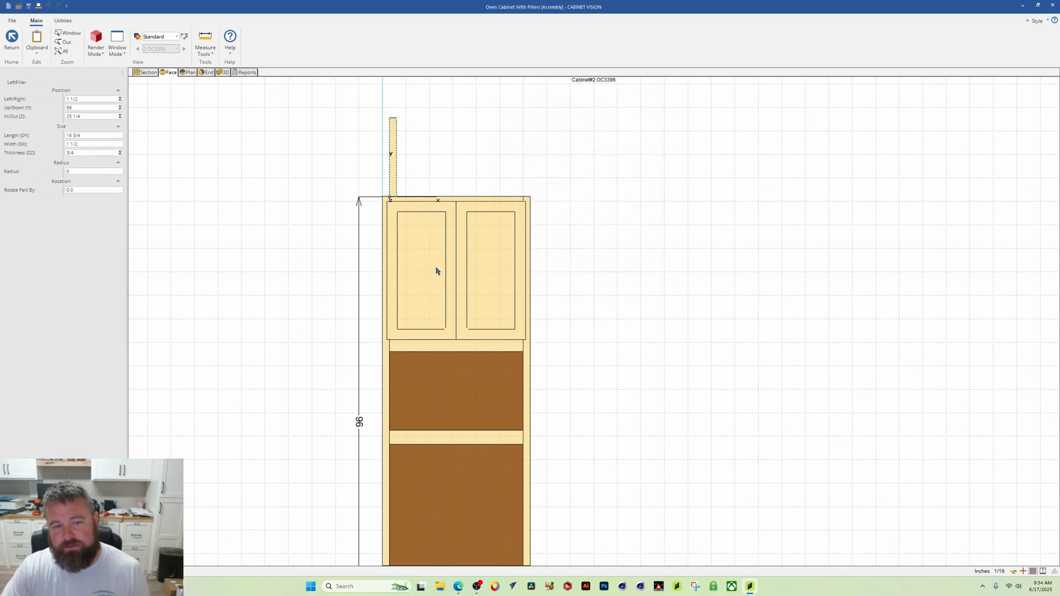
Examine the LeftFiller board's position relative to the cabinet's top edge and to the doors and opening below.
{"action": "scroll", "coordinate": [416, 197], "scroll_direction": "up", "scroll_amount": 3}
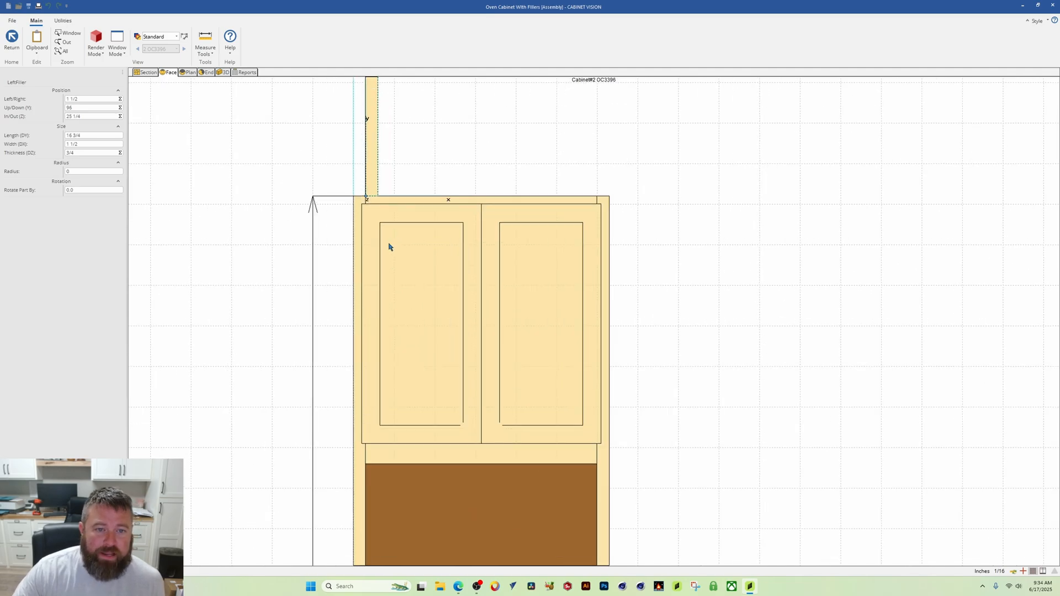
{"action": "mouse_move", "coordinate": [393, 239]}
{"action": "middle_mouse_down"}
{"action": "mouse_move", "coordinate": [362, 349]}
{"action": "mouse_move", "coordinate": [374, 319]}
{"action": "middle_mouse_up"}
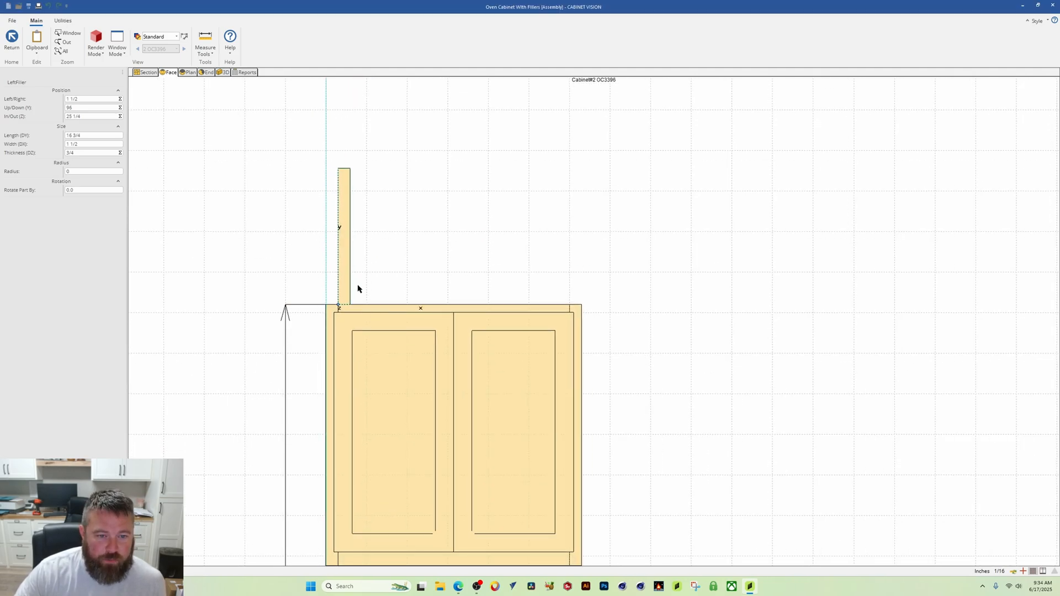
{"action": "scroll", "coordinate": [358, 288], "scroll_direction": "up", "scroll_amount": 1}
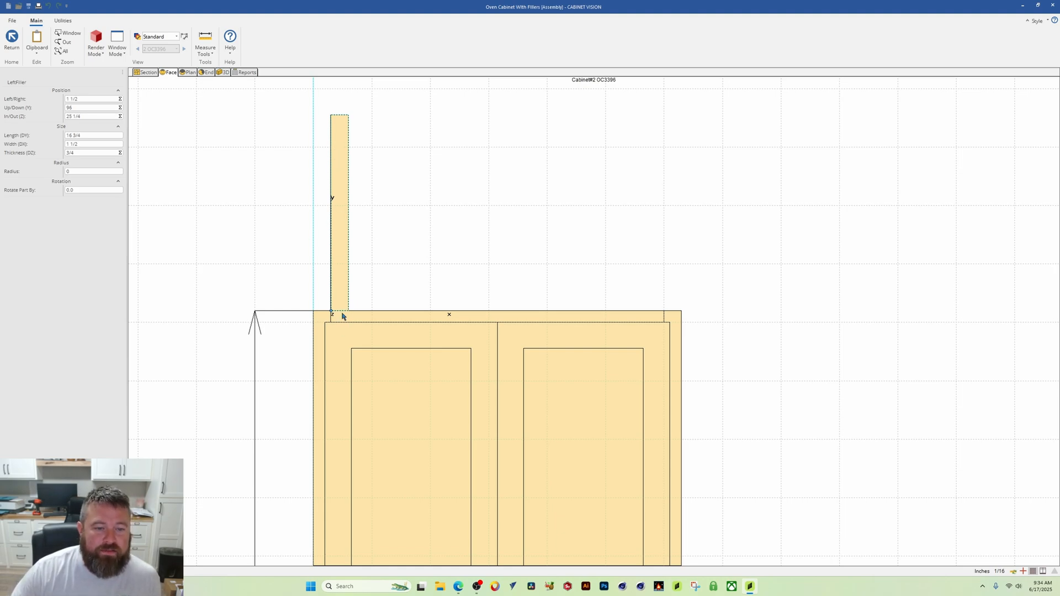
{"action": "scroll", "coordinate": [495, 293], "scroll_direction": "down", "scroll_amount": 2}
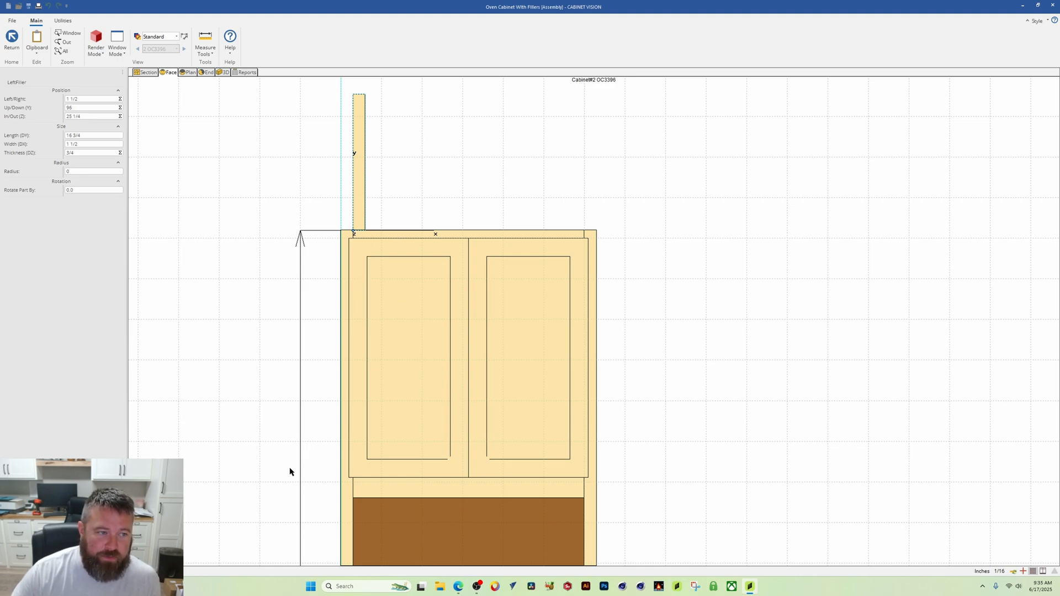
{"action": "scroll", "coordinate": [448, 472], "scroll_direction": "down", "scroll_amount": 1}
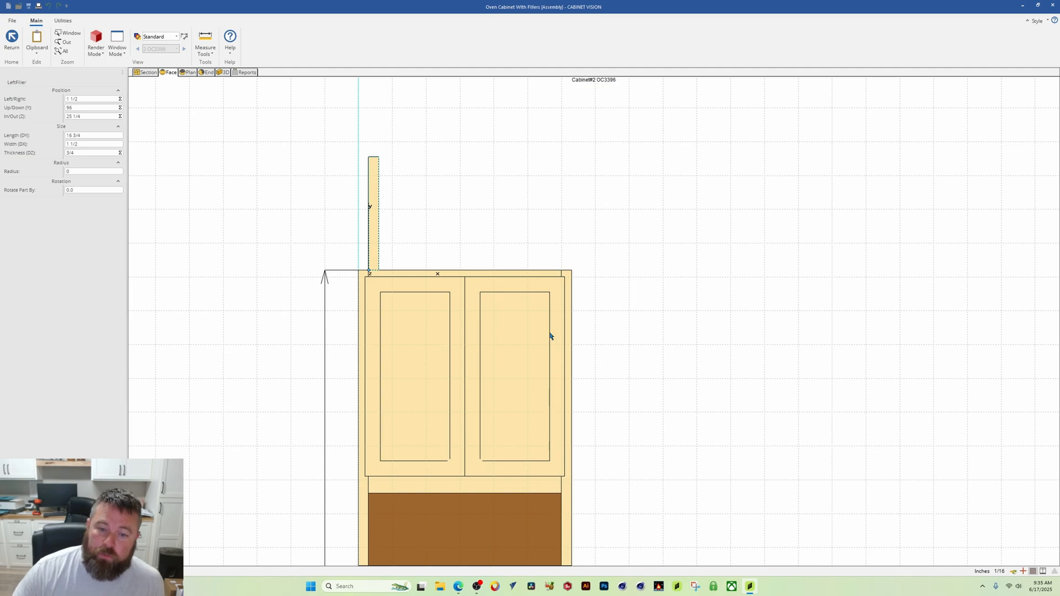
{"action": "middle_click_drag", "start_coordinate": [443, 450], "coordinate": [495, 224]}
{"action": "middle_click_drag", "start_coordinate": [458, 356], "coordinate": [356, 549]}
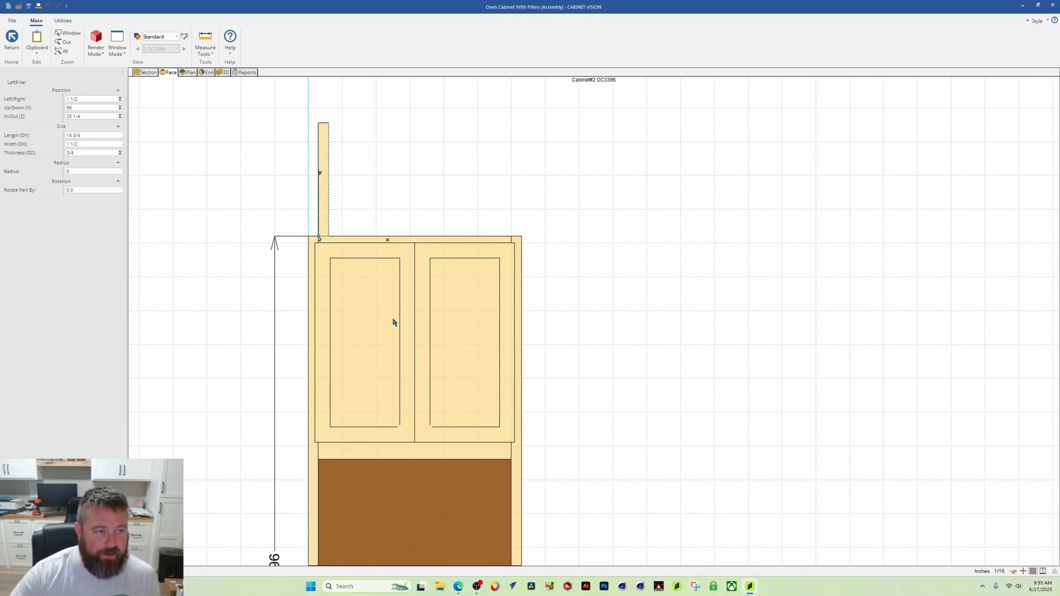
{"action": "middle_click_drag", "start_coordinate": [381, 266], "coordinate": [408, 303]}
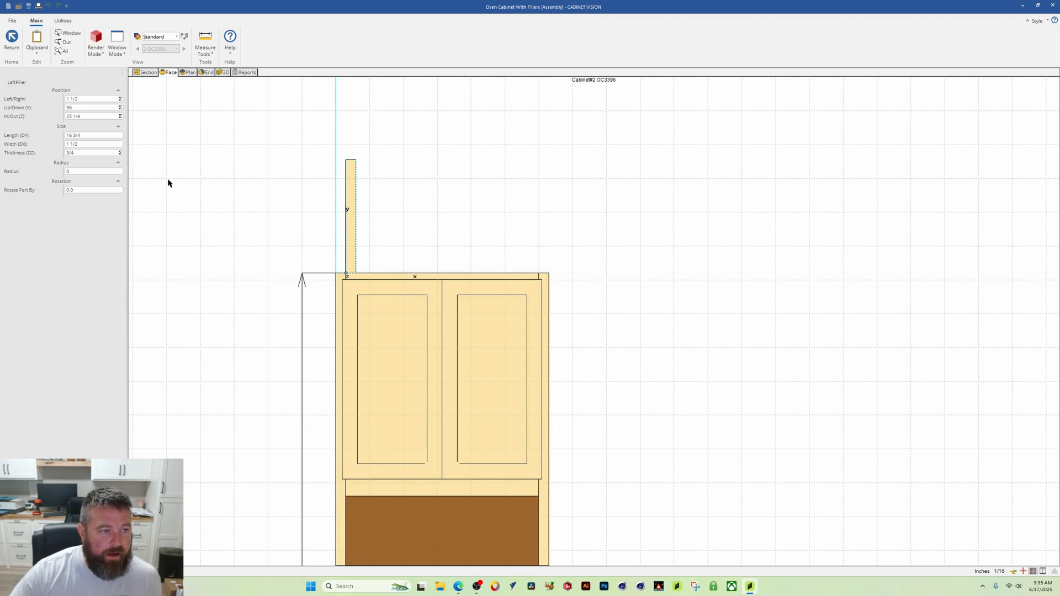
{"action": "middle_click_drag", "start_coordinate": [363, 209], "coordinate": [376, 238]}
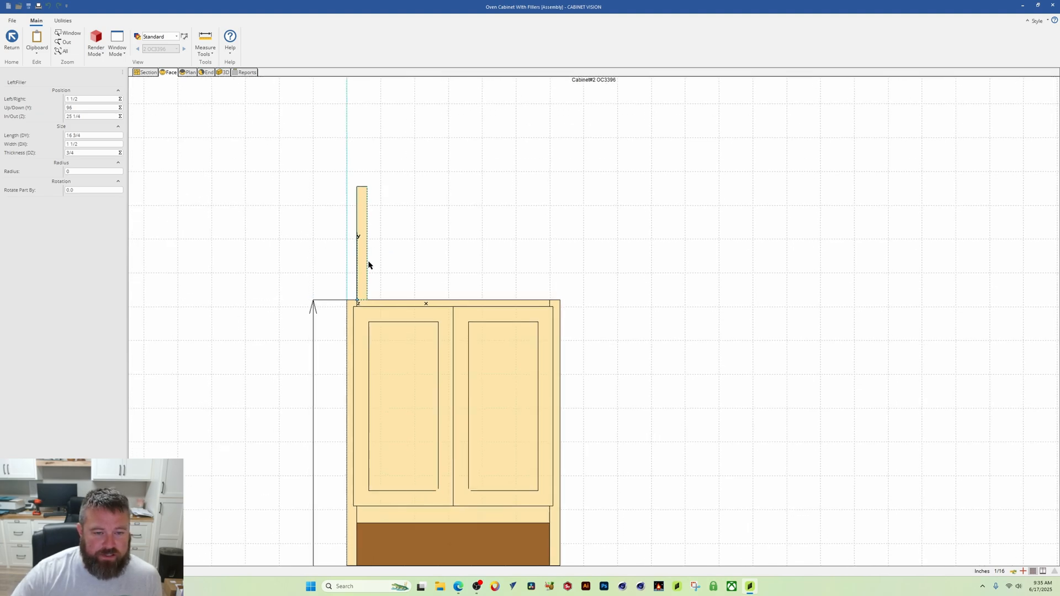
Copy the parameter path Cab.Face.TR.DX of the face's top rail from the object tree.
{"action": "left_click", "coordinate": [119, 110]}
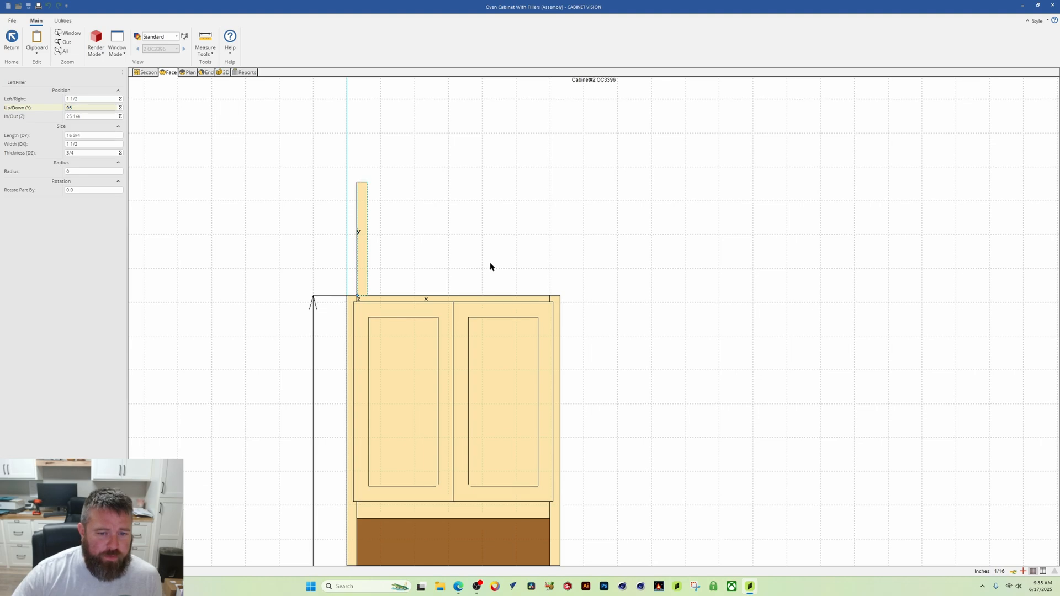
{"action": "middle_click_drag", "start_coordinate": [393, 307], "coordinate": [413, 231]}
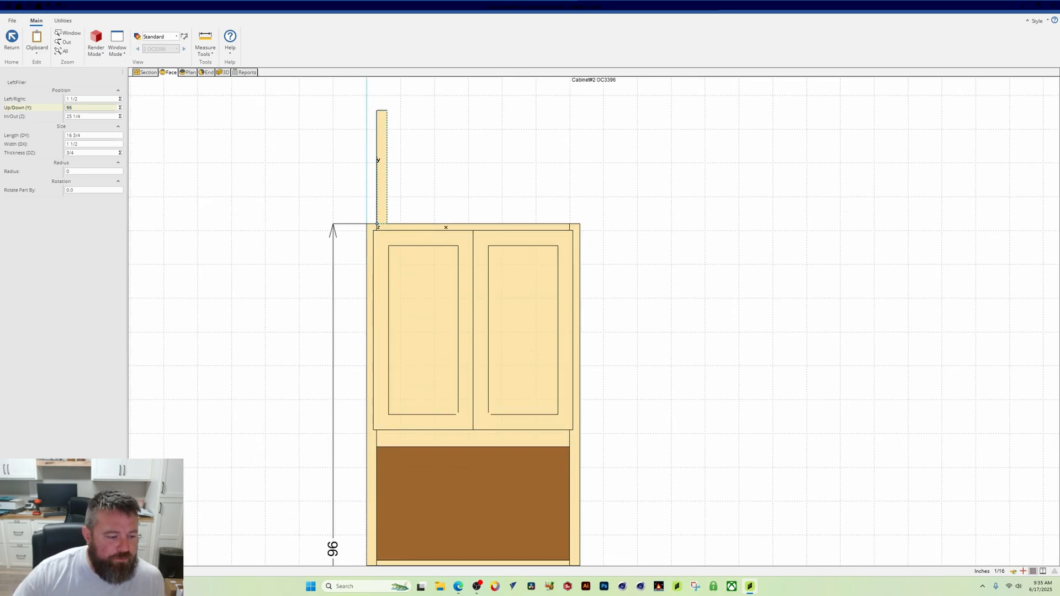
{"action": "key", "text": "Page_Down"}
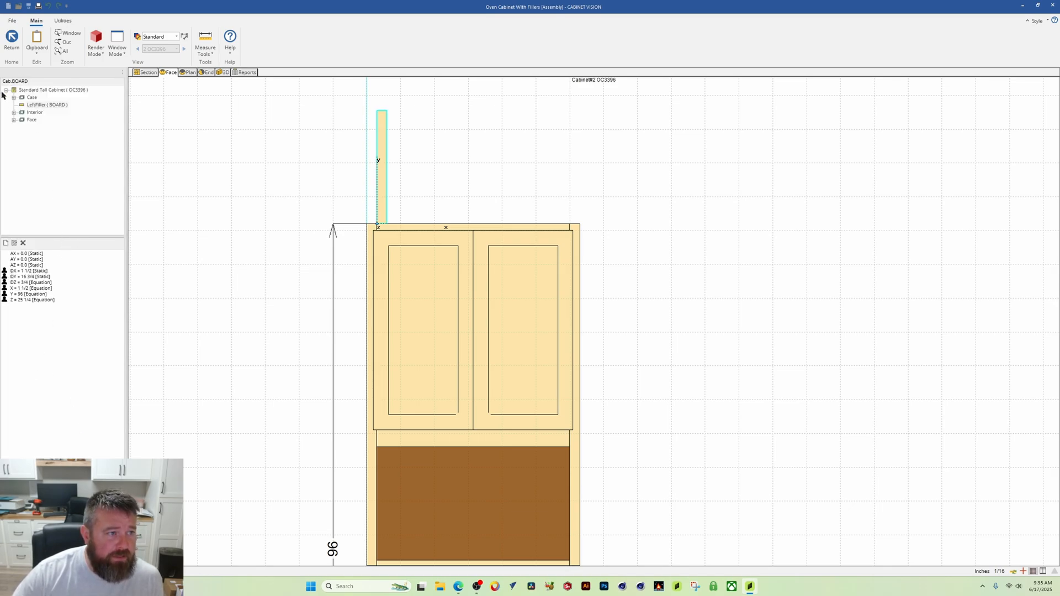
{"action": "left_click", "coordinate": [14, 120]}
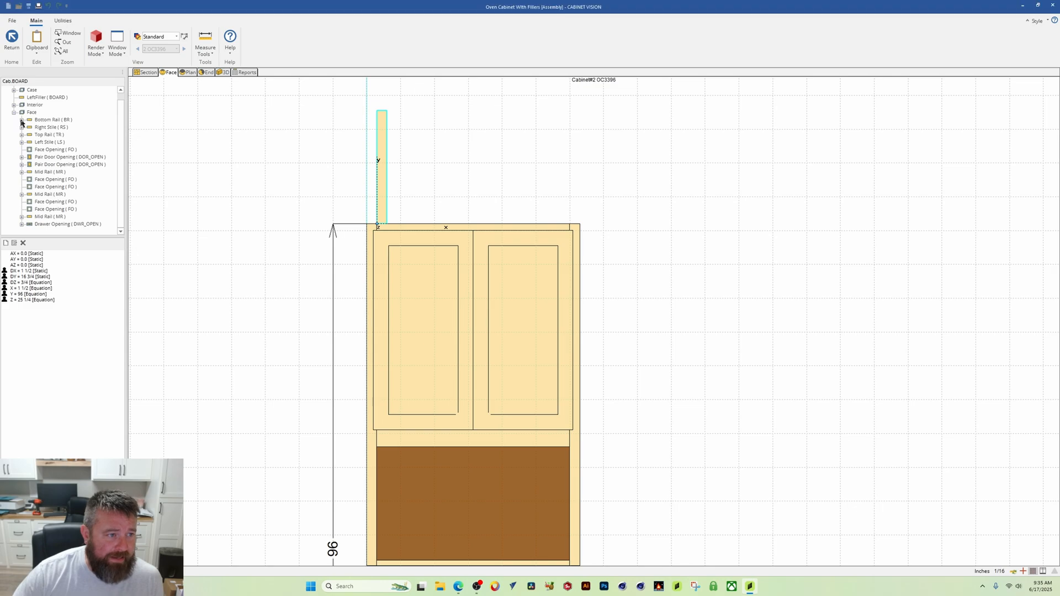
{"action": "left_click", "coordinate": [50, 135]}
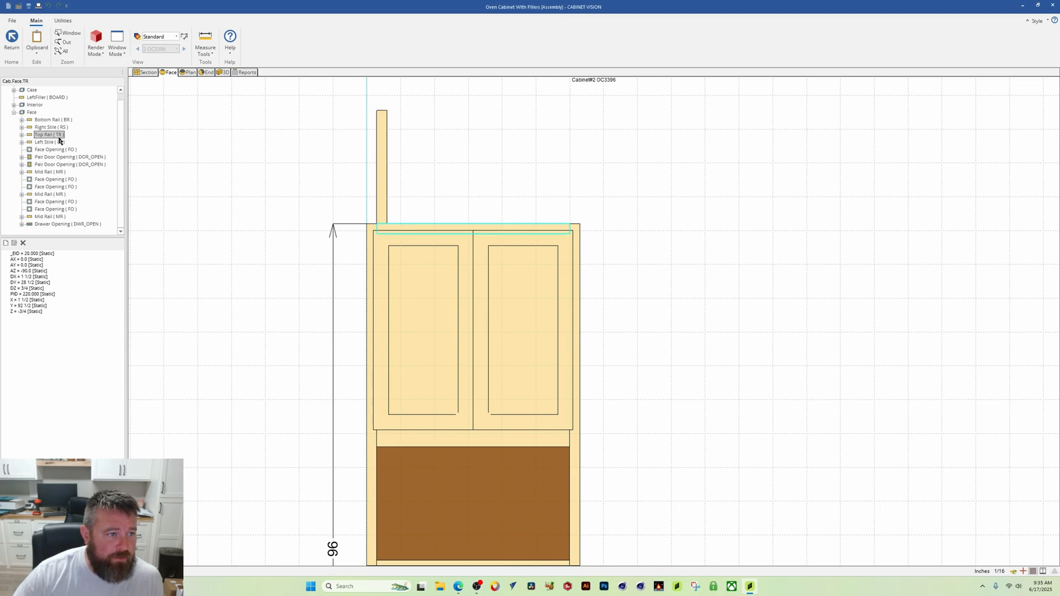
{"action": "left_click", "coordinate": [30, 277]}
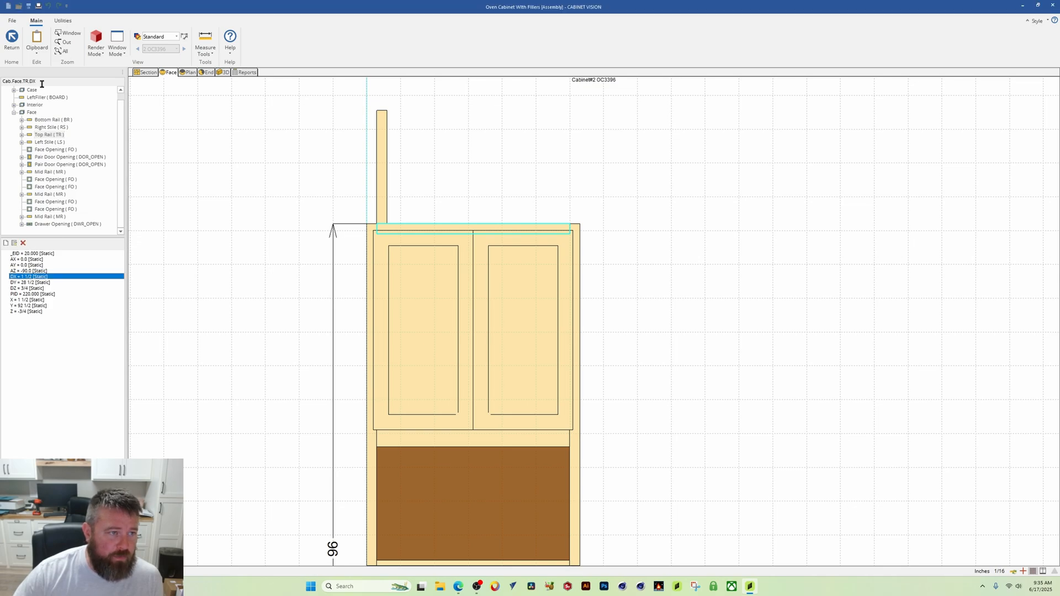
{"action": "left_click_drag", "start_coordinate": [33, 82], "coordinate": [4, 83]}
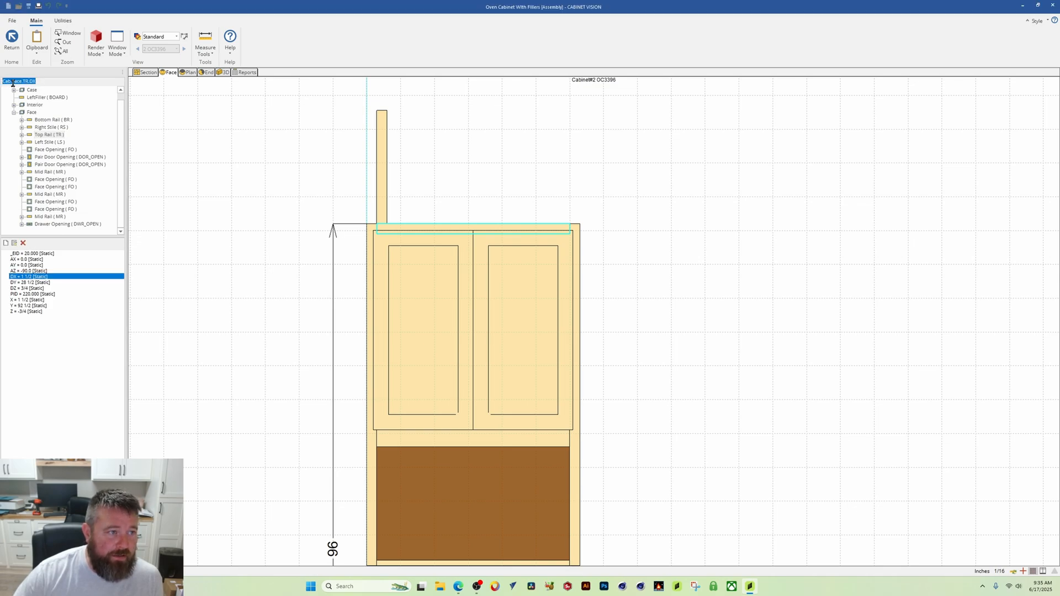
{"action": "right_click", "coordinate": [12, 83]}
{"action": "left_click", "coordinate": [47, 112]}
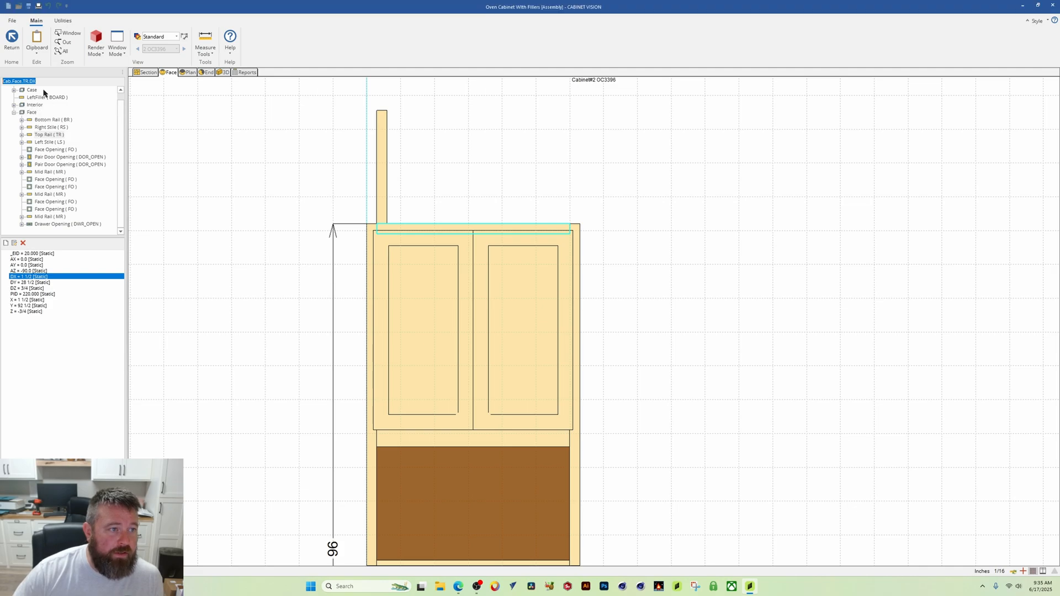
{"action": "key", "text": "ctrl+t"}
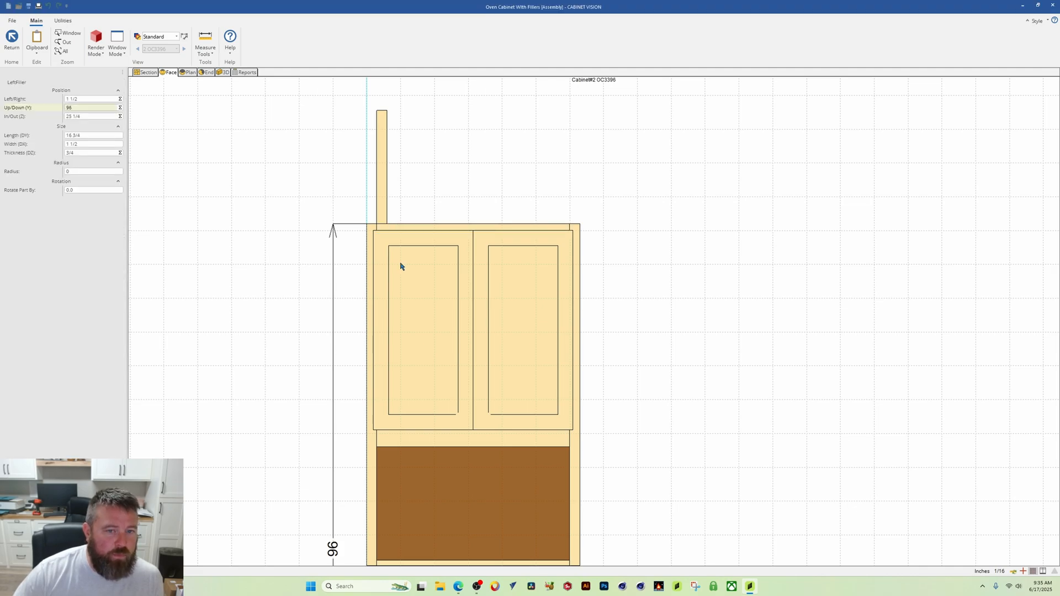
Set the LeftFiller board's up/down (Y) equation to CAB.DY-Cab.Face.TR.DX, test it and apply it.
{"action": "left_click", "coordinate": [385, 187]}
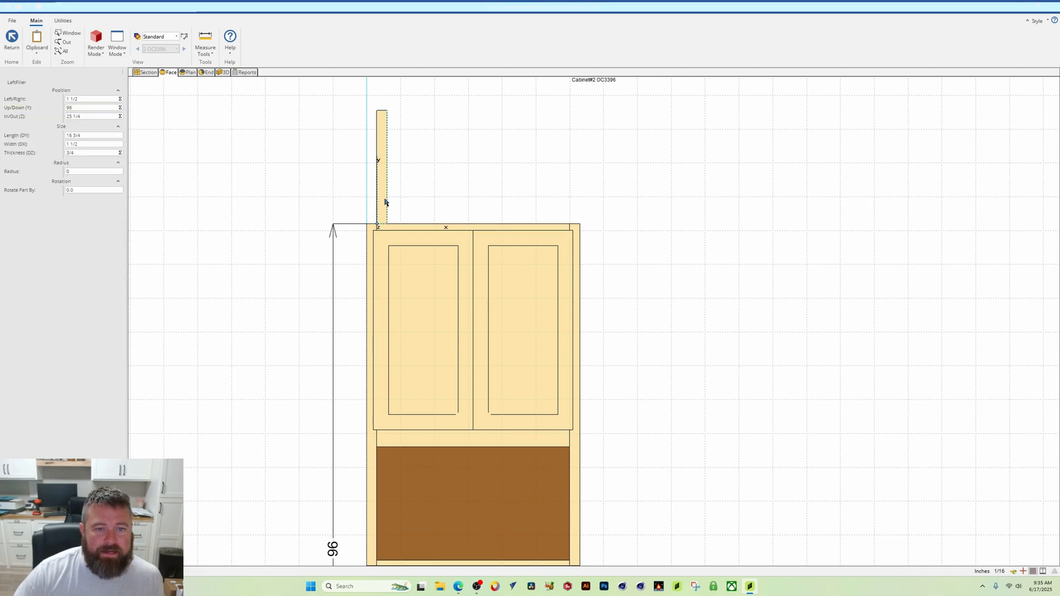
{"action": "left_click", "coordinate": [118, 109]}
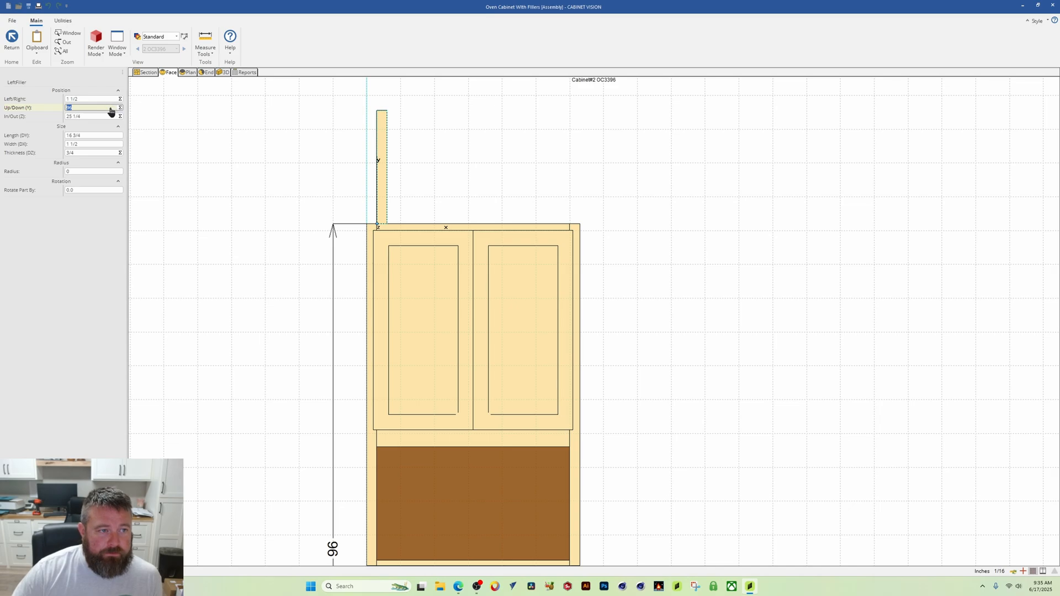
{"action": "left_click", "coordinate": [112, 107]}
{"action": "left_click", "coordinate": [506, 322]}
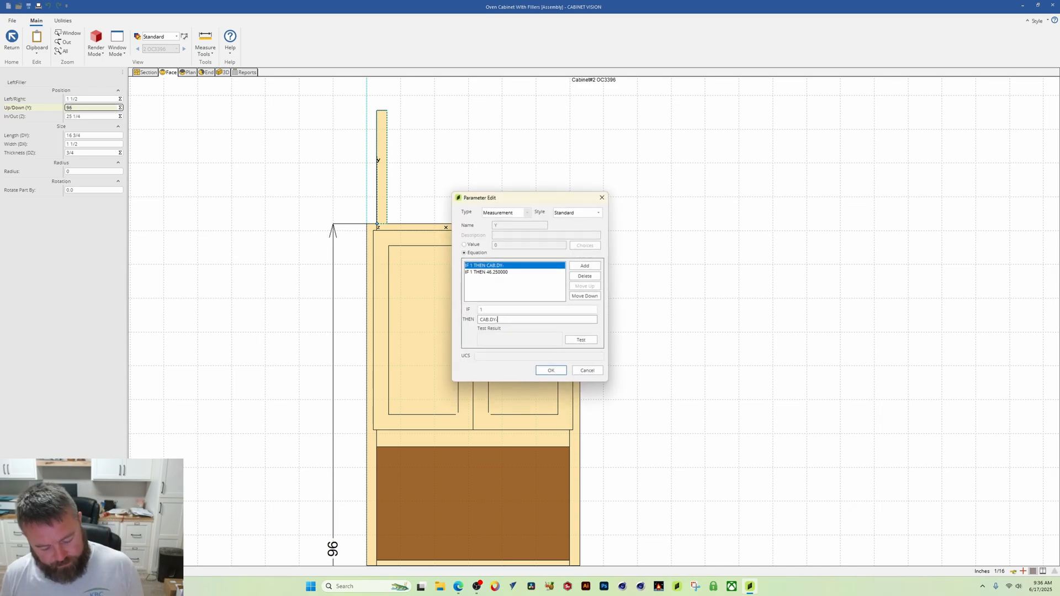
{"action": "type", "text": "-Cab.Face.TR.DX"}
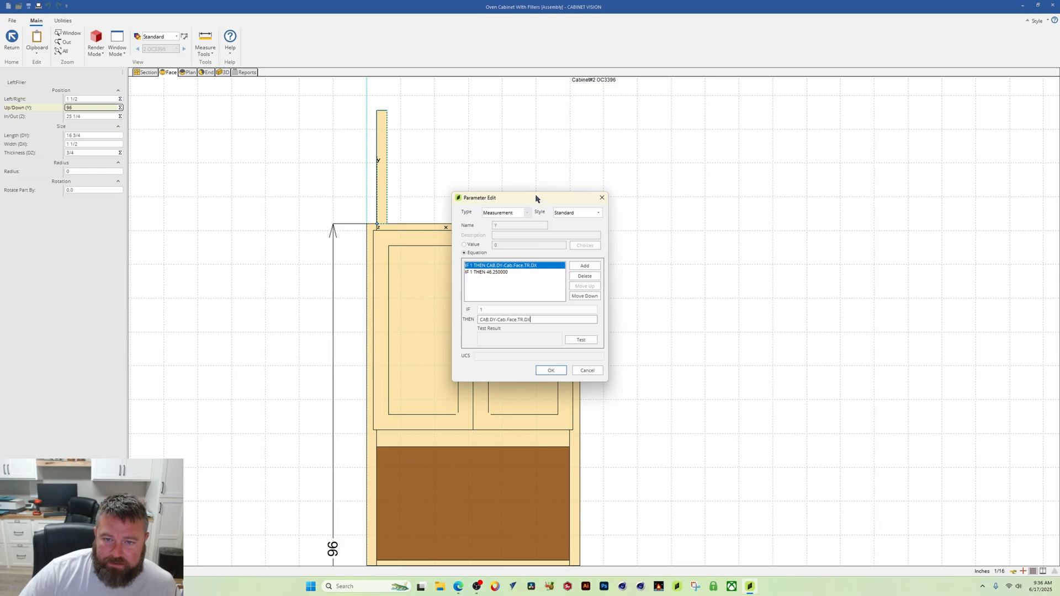
{"action": "left_click_drag", "start_coordinate": [535, 199], "coordinate": [508, 154]}
{"action": "left_click", "coordinate": [554, 296]}
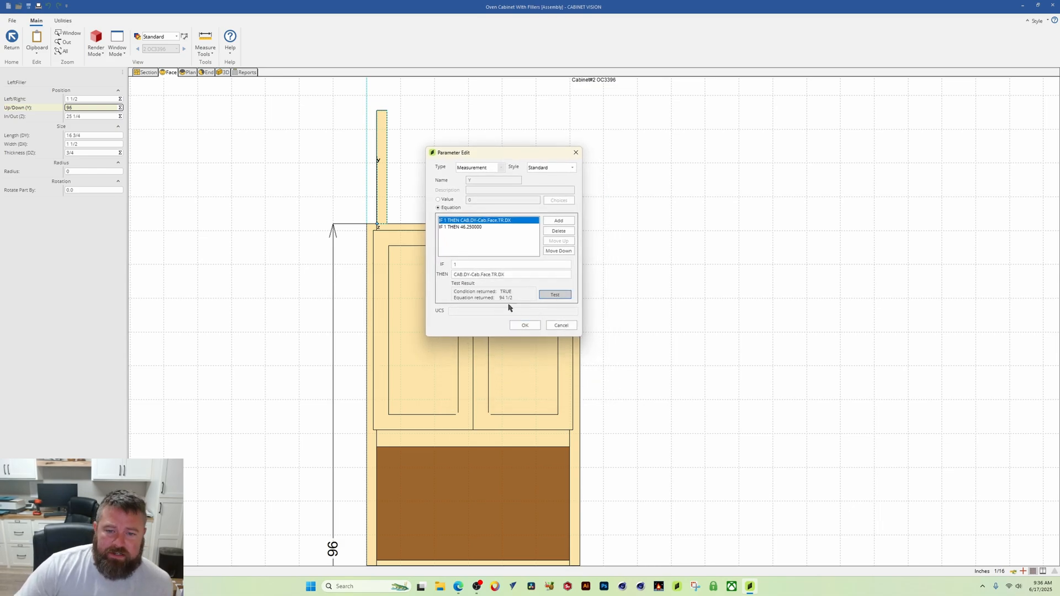
{"action": "left_click_drag", "start_coordinate": [524, 154], "coordinate": [540, 133]}
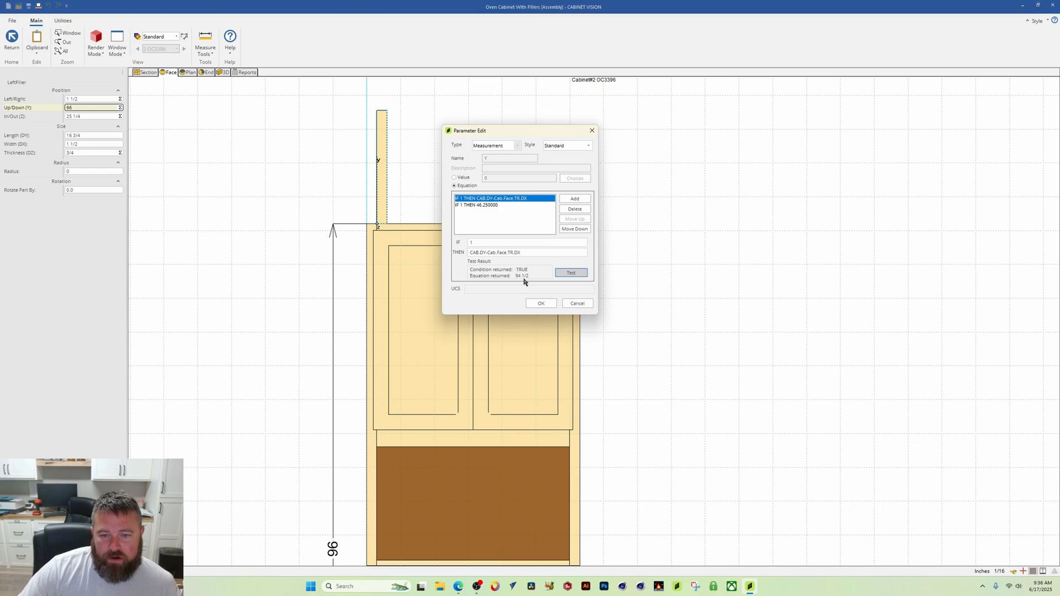
{"action": "left_click", "coordinate": [541, 303]}
Check the LeftFiller board's lower end against the top rail, the doors and the openings below.
{"action": "scroll", "coordinate": [401, 237], "scroll_direction": "up", "scroll_amount": 2}
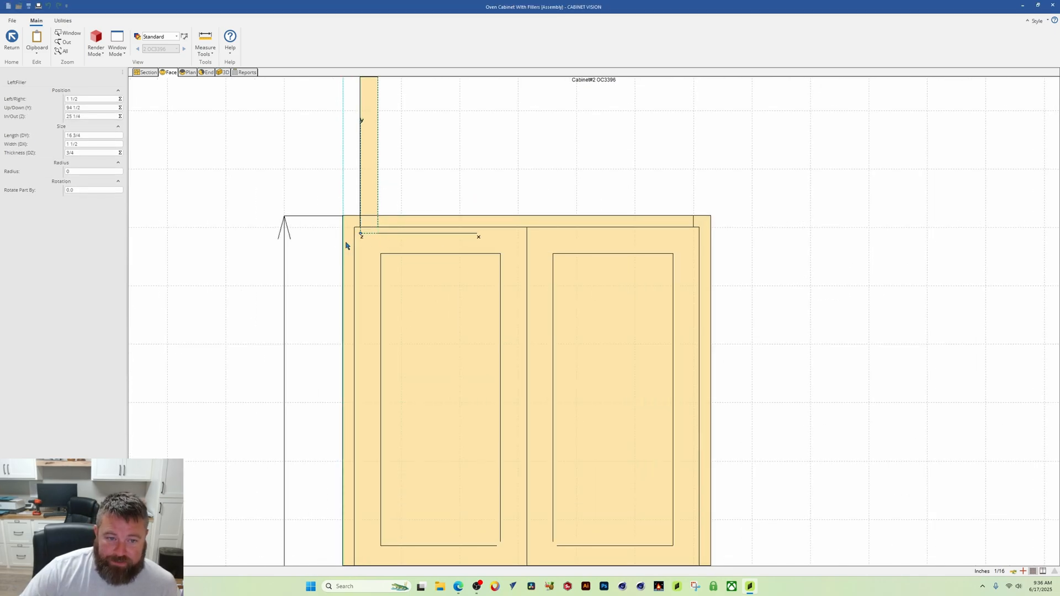
{"action": "middle_click_drag", "start_coordinate": [407, 172], "coordinate": [382, 219]}
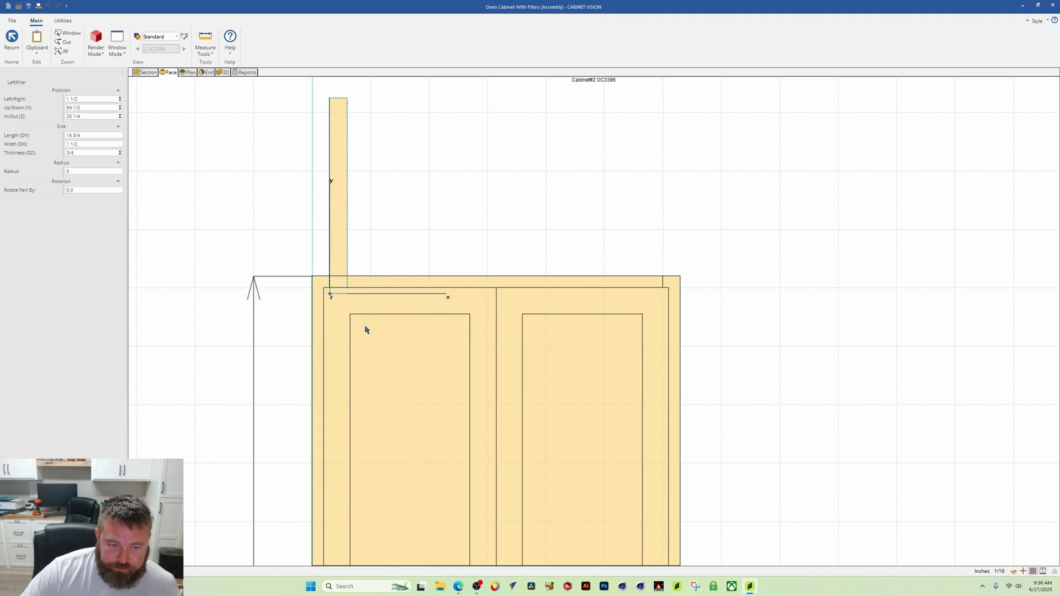
{"action": "scroll", "coordinate": [331, 317], "scroll_direction": "down", "scroll_amount": 3}
{"action": "middle_click_drag", "start_coordinate": [497, 388], "coordinate": [437, 239]}
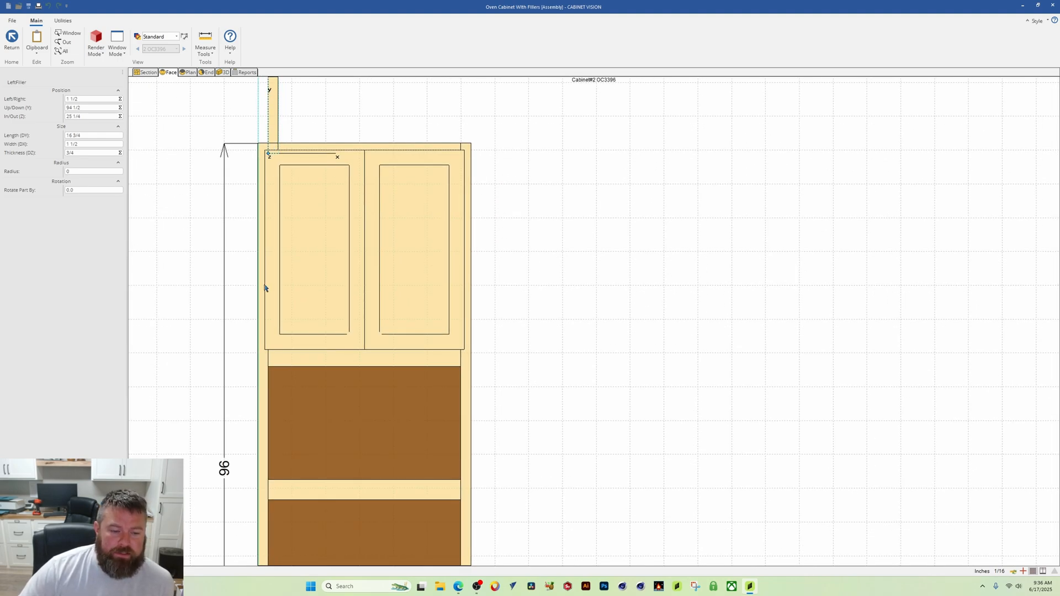
{"action": "middle_click_drag", "start_coordinate": [359, 203], "coordinate": [419, 267]}
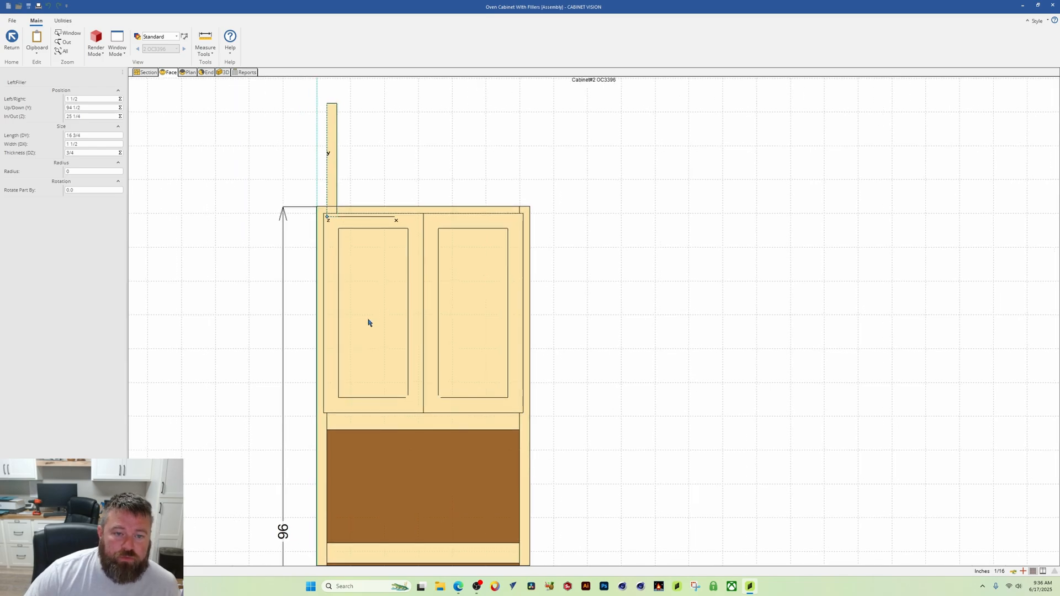
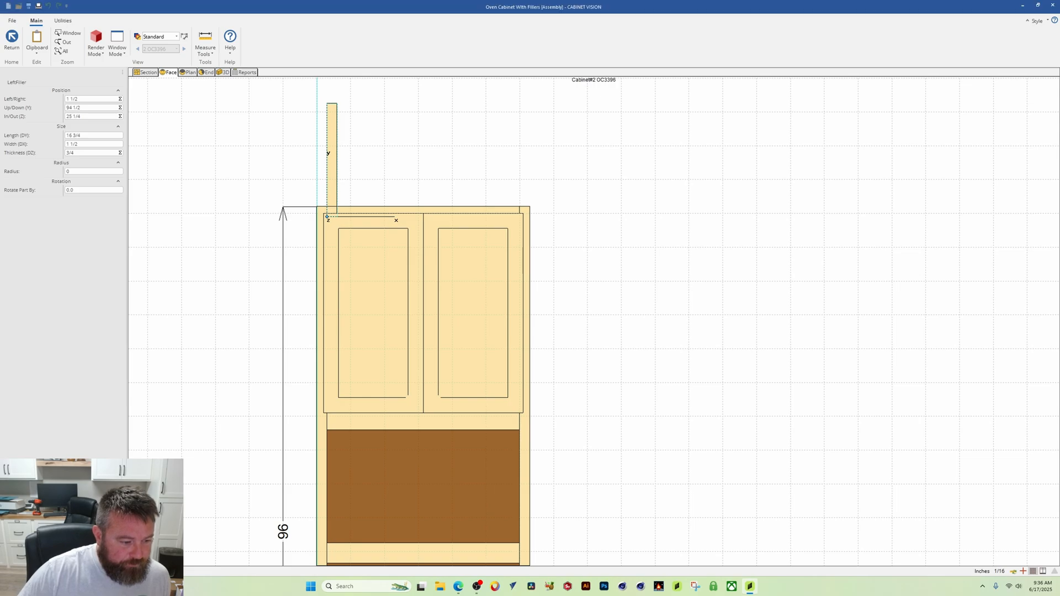
Inspect the parameters of the pair door openings, the drawer opening and a face opening in the object tree.
{"action": "key", "text": "ctrl+t"}
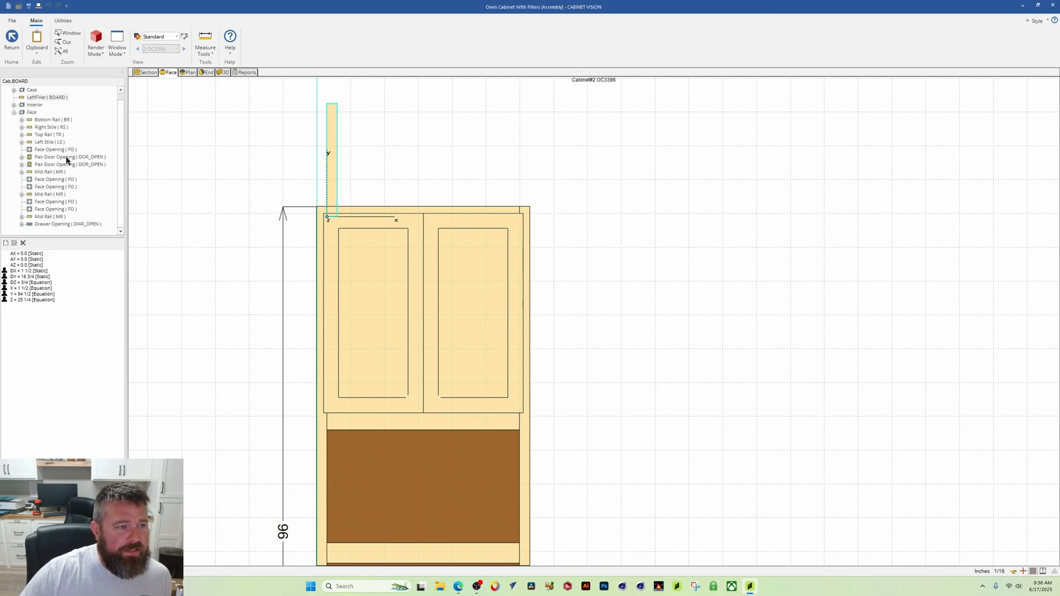
{"action": "left_click", "coordinate": [68, 158]}
{"action": "left_click", "coordinate": [69, 166]}
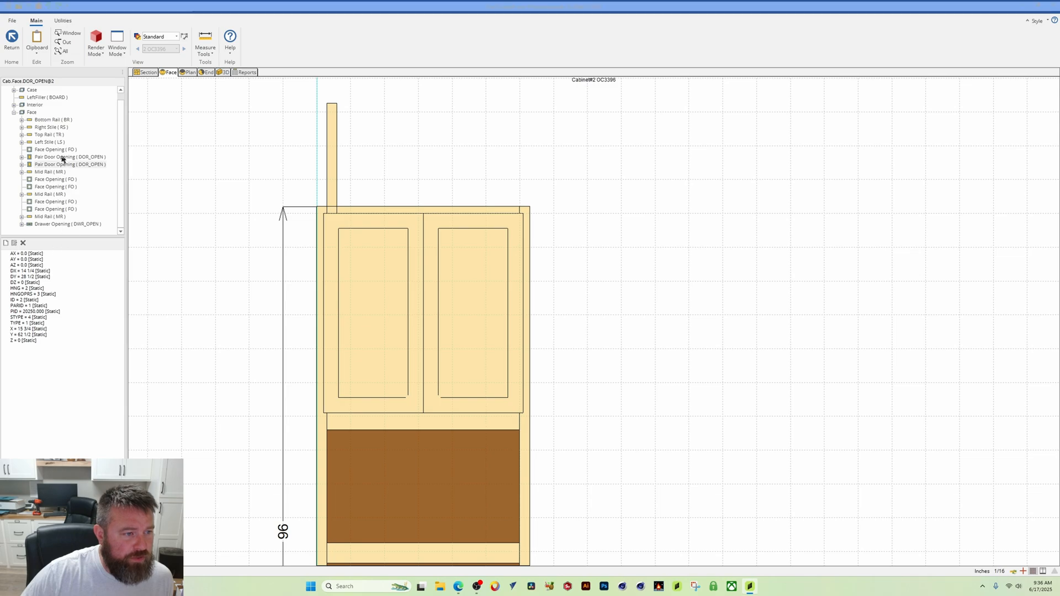
{"action": "left_click", "coordinate": [70, 158]}
{"action": "left_click", "coordinate": [73, 225]}
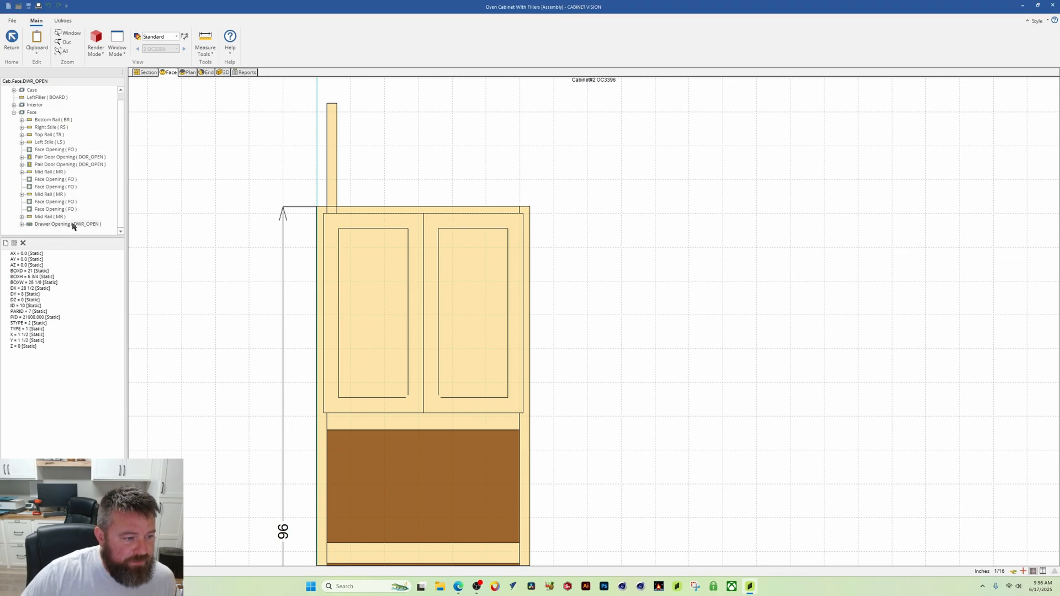
{"action": "left_click", "coordinate": [75, 159]}
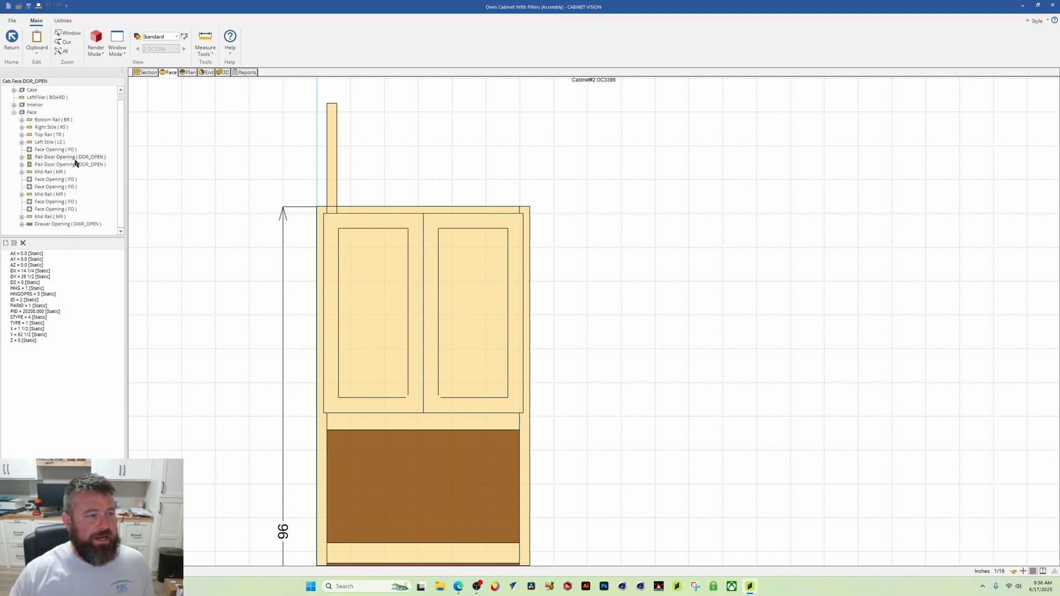
{"action": "left_click", "coordinate": [53, 181]}
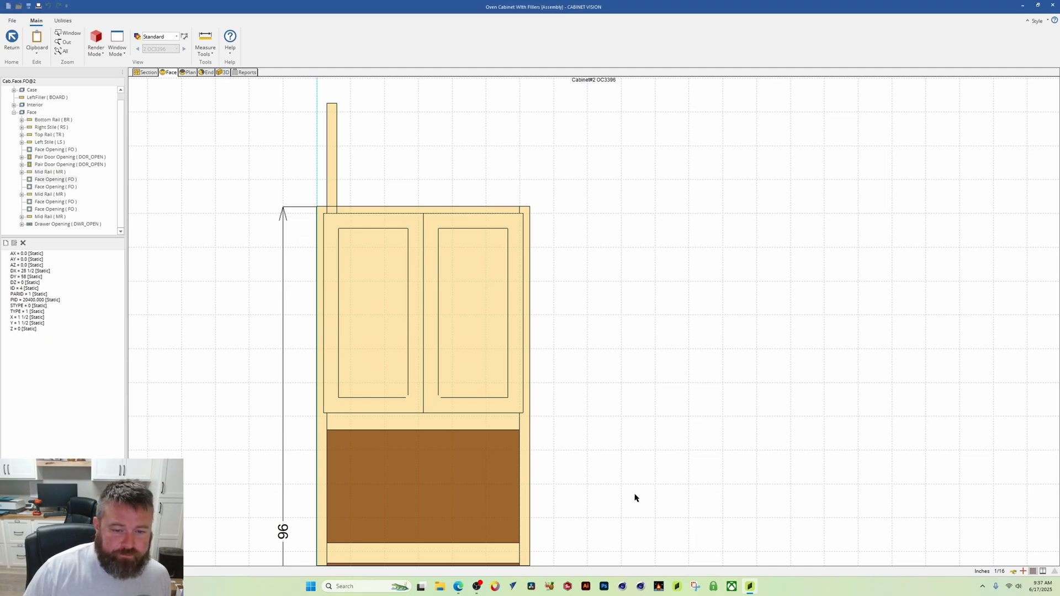
Examine the cabinet's whole face, from the upper doors with the LeftFiller board down to the drawer.
{"action": "scroll", "coordinate": [464, 463], "scroll_direction": "down", "scroll_amount": 1}
{"action": "mouse_move", "coordinate": [464, 463]}
{"action": "middle_mouse_down"}
{"action": "mouse_move", "coordinate": [299, 337]}
{"action": "mouse_move", "coordinate": [359, 342]}
{"action": "middle_mouse_up"}
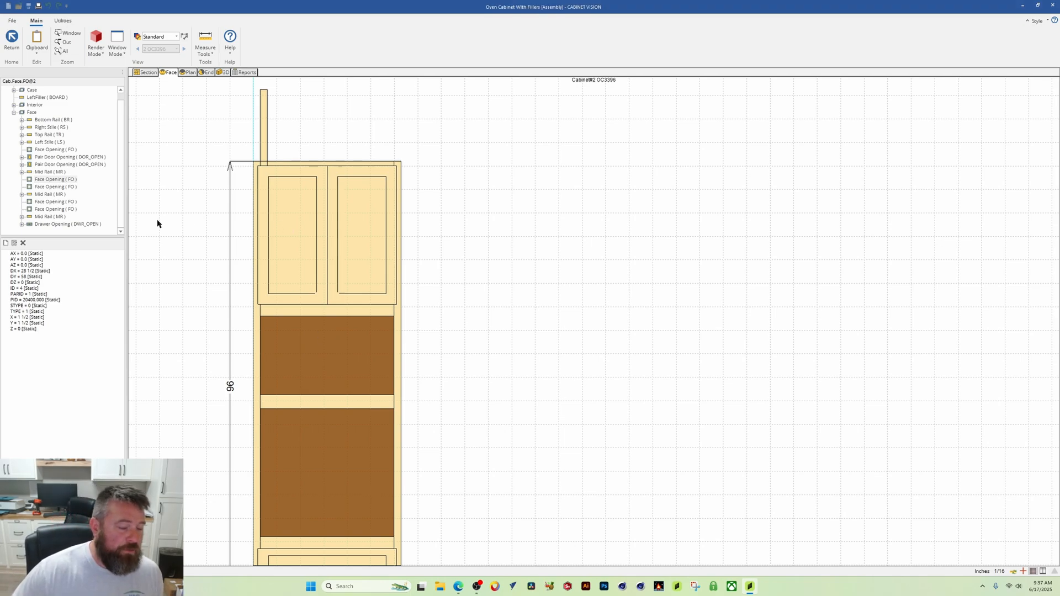
{"action": "scroll", "coordinate": [349, 319], "scroll_direction": "down", "scroll_amount": 1}
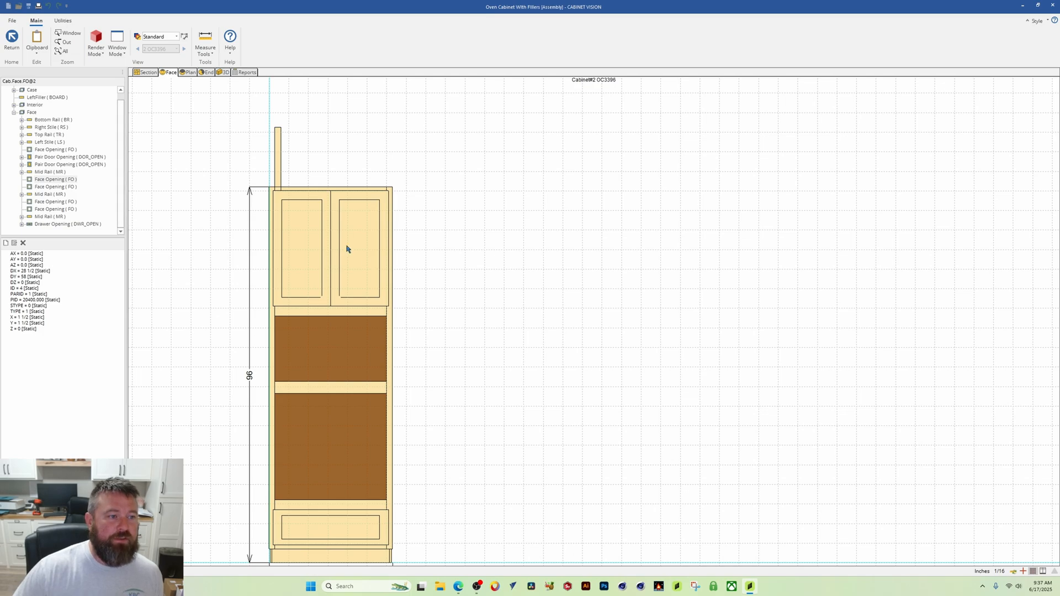
{"action": "middle_click_drag", "start_coordinate": [356, 261], "coordinate": [412, 304]}
{"action": "scroll", "coordinate": [335, 301], "scroll_direction": "down", "scroll_amount": 2}
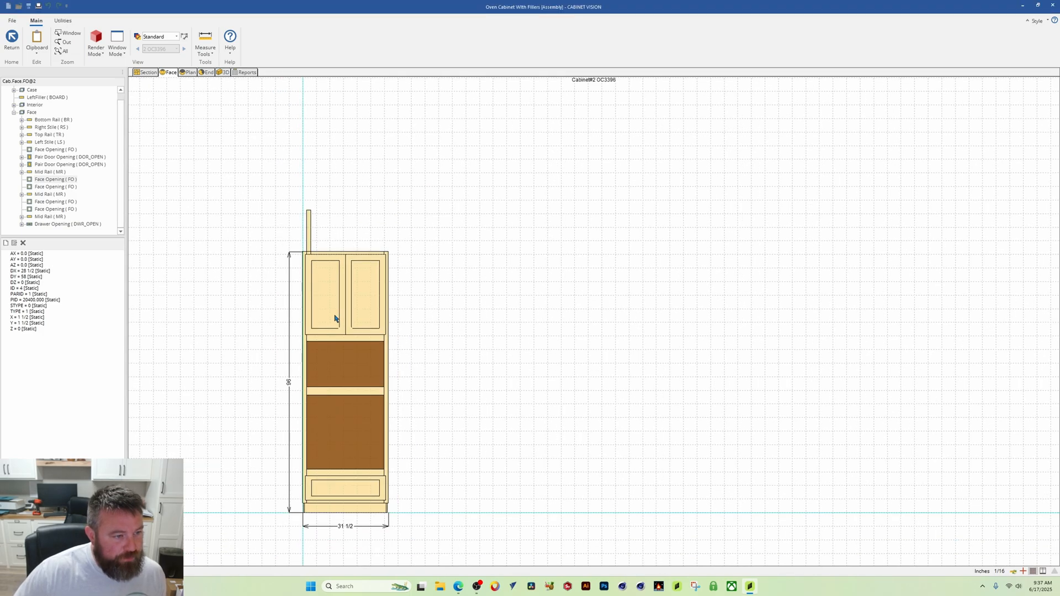
{"action": "scroll", "coordinate": [334, 316], "scroll_direction": "up", "scroll_amount": 5}
{"action": "scroll", "coordinate": [340, 298], "scroll_direction": "down", "scroll_amount": 1}
{"action": "scroll", "coordinate": [354, 296], "scroll_direction": "up", "scroll_amount": 3}
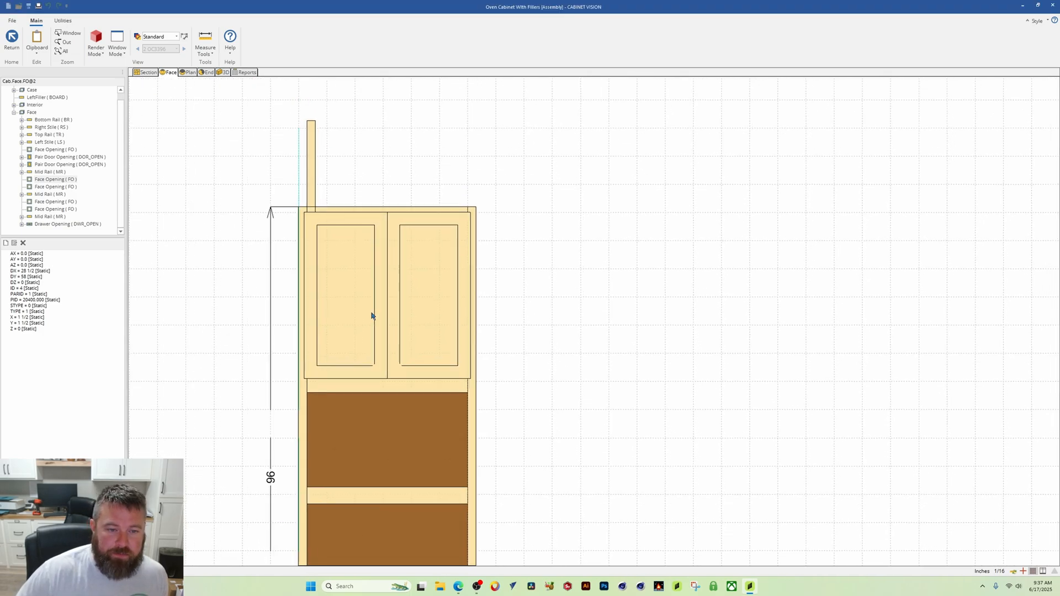
{"action": "middle_click_drag", "start_coordinate": [420, 238], "coordinate": [422, 287]}
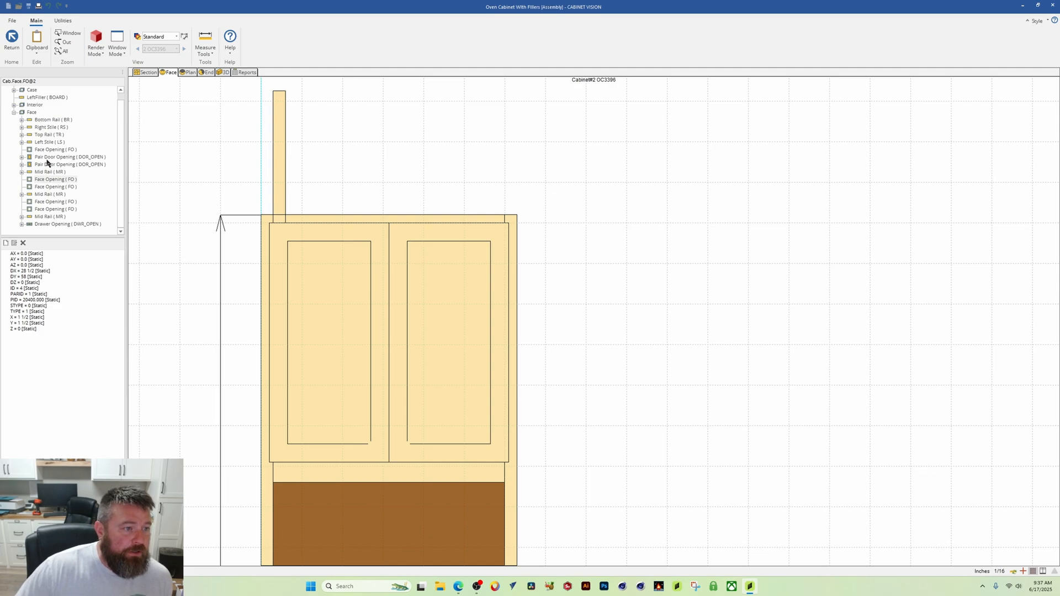
Look up the DX parameter of the first pair door opening in the object tree.
{"action": "left_click", "coordinate": [63, 158]}
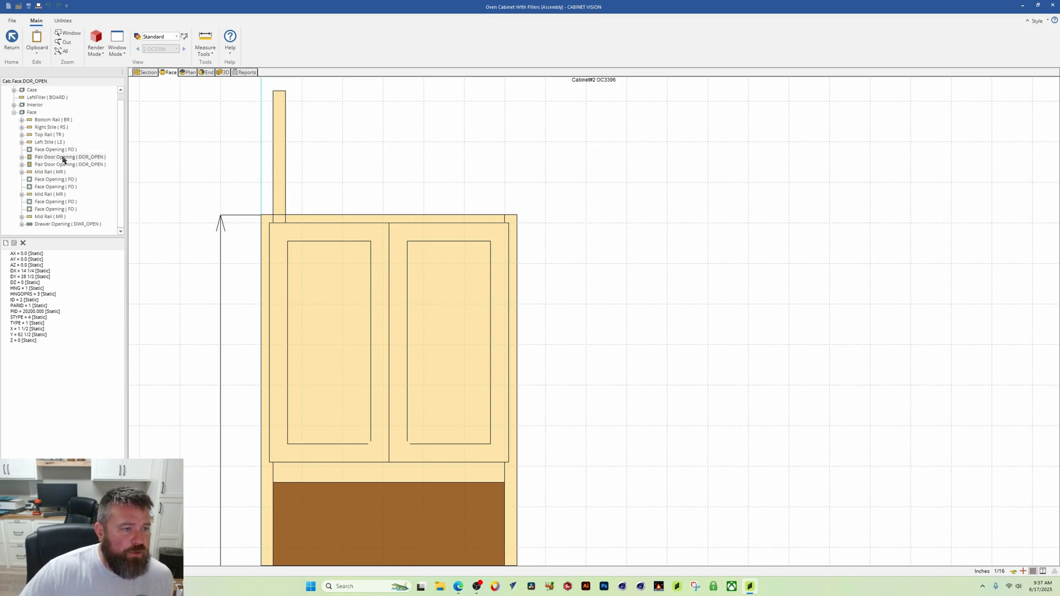
{"action": "left_click", "coordinate": [32, 273]}
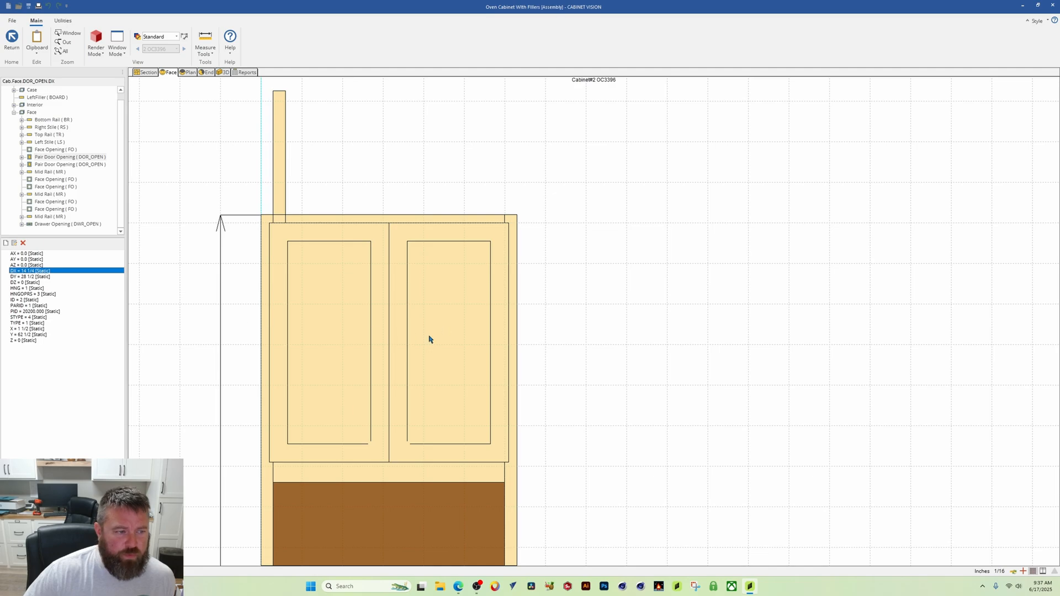
{"action": "key", "text": "ctrl+t"}
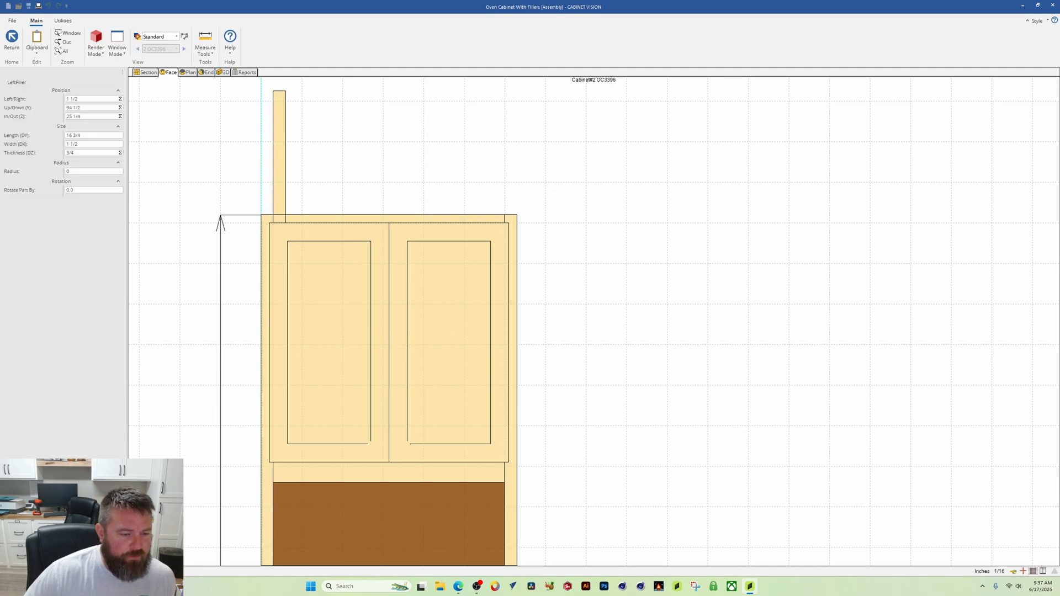
Show the OC3396 cabinet in its section view and select the upper pair door opening.
{"action": "left_click", "coordinate": [147, 72]}
{"action": "scroll", "coordinate": [509, 403], "scroll_direction": "up", "scroll_amount": 4}
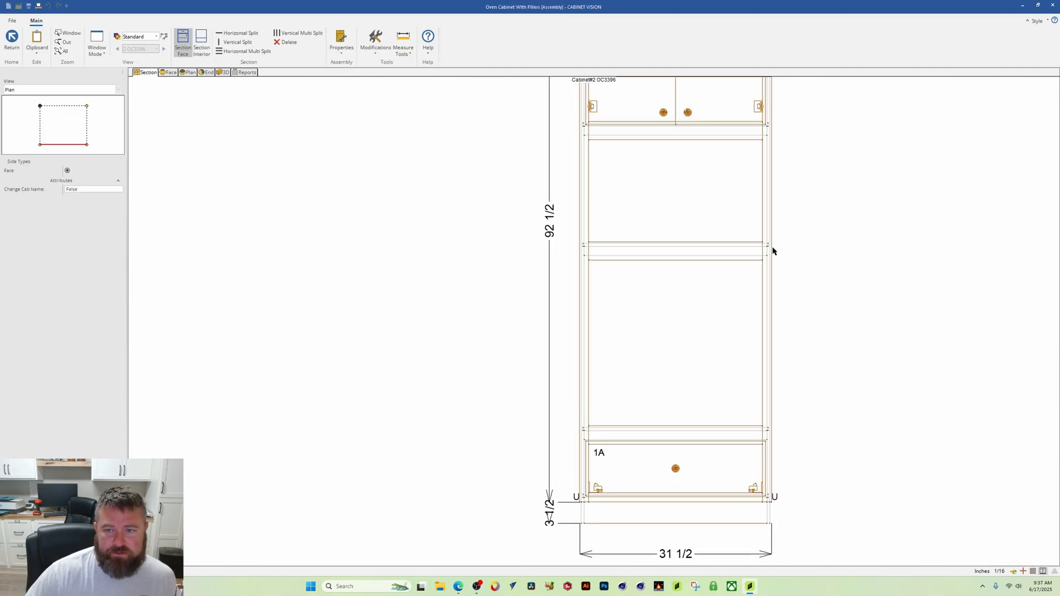
{"action": "mouse_move", "coordinate": [773, 250]}
{"action": "middle_mouse_down"}
{"action": "mouse_move", "coordinate": [476, 442]}
{"action": "mouse_move", "coordinate": [452, 424]}
{"action": "middle_mouse_up"}
{"action": "left_click", "coordinate": [360, 202]}
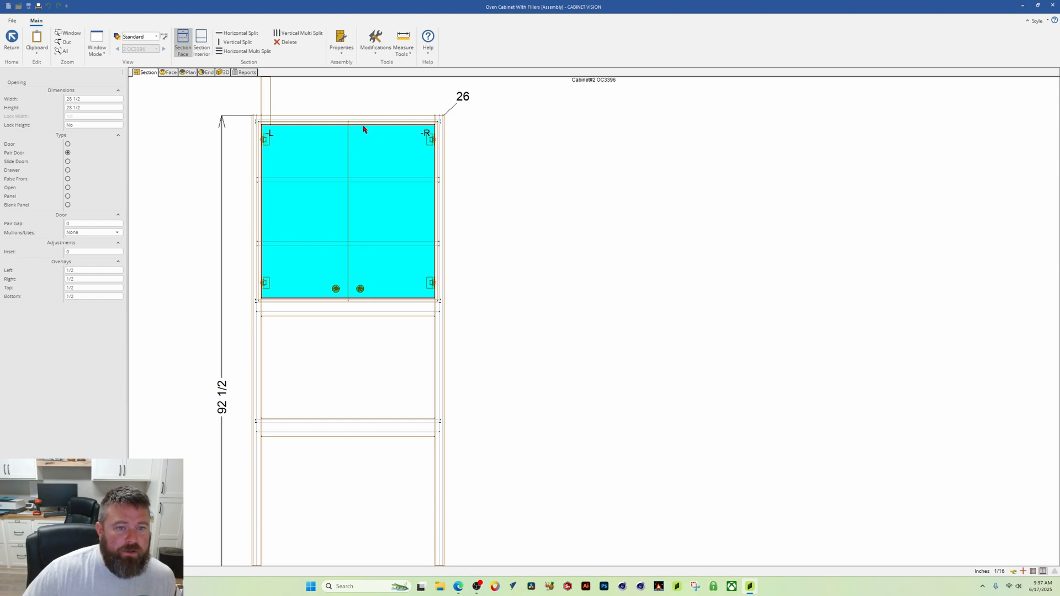
Copy the DY parameter reference Cab.Face.DOR_OPEN.DY of the upper pair door opening from the object tree.
{"action": "left_click", "coordinate": [87, 108]}
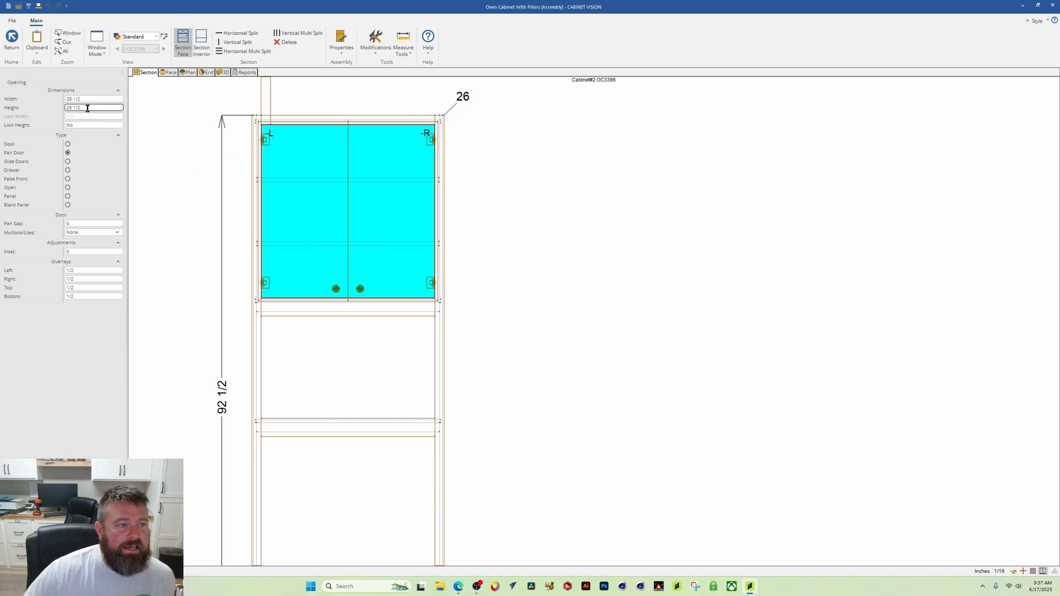
{"action": "left_click", "coordinate": [360, 230]}
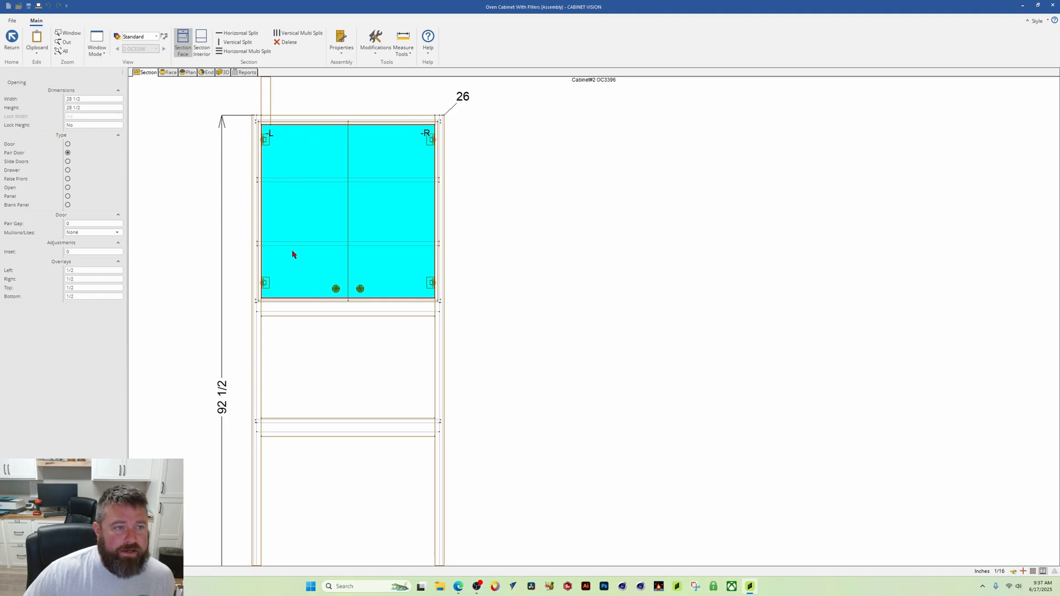
{"action": "key", "text": "ctrl+Page_Down"}
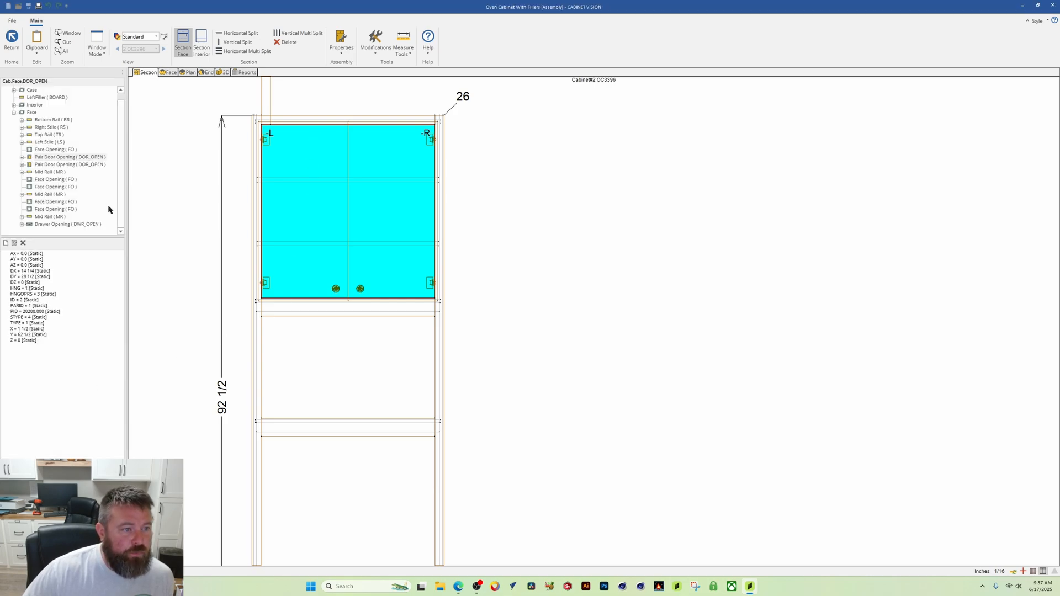
{"action": "left_click", "coordinate": [25, 277]}
{"action": "left_click_drag", "start_coordinate": [63, 81], "coordinate": [2, 81]}
{"action": "key", "text": "ctrl+c"}
{"action": "right_click", "coordinate": [37, 81]}
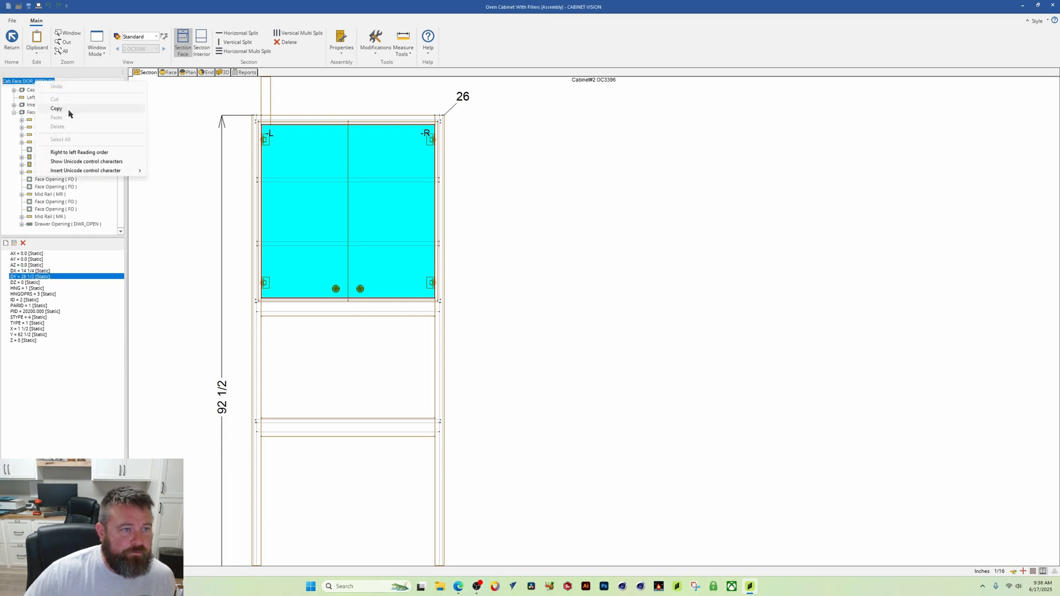
{"action": "left_click", "coordinate": [57, 108]}
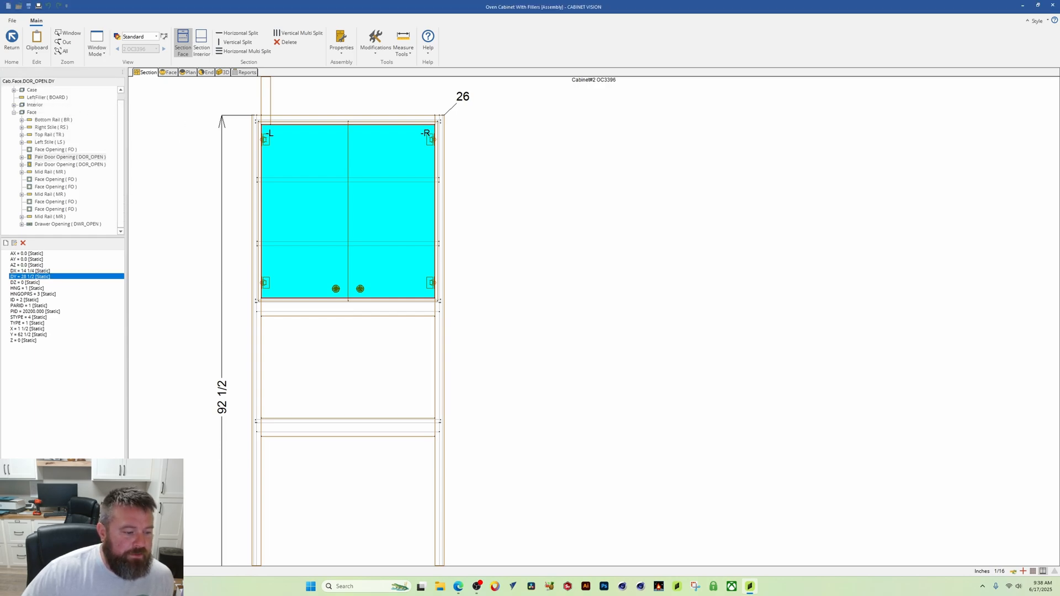
Complete the LeftFiller board's Y equation in the face view as CAB.DY-Cab.Face.TR.DX-Cab.Face.DOR_OPEN.DY, test it and accept it.
{"action": "left_click", "coordinate": [163, 72]}
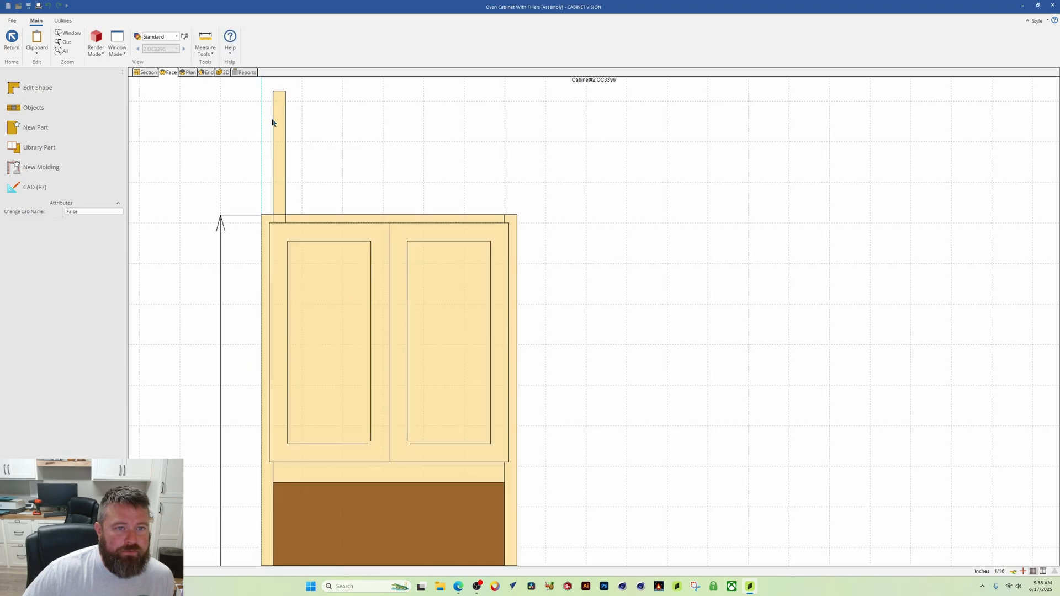
{"action": "left_click", "coordinate": [278, 122]}
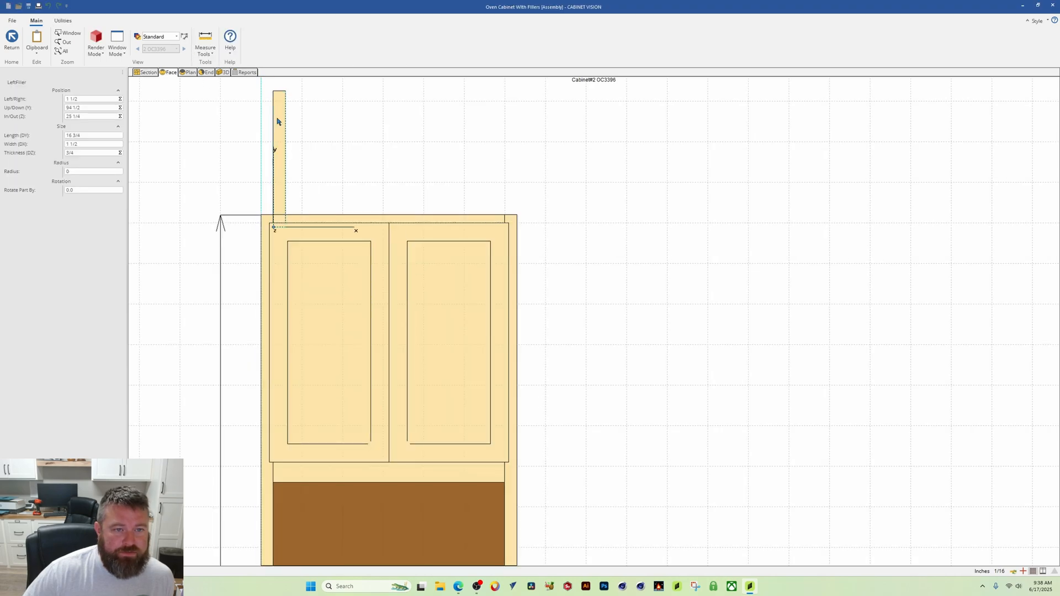
{"action": "left_click", "coordinate": [120, 109]}
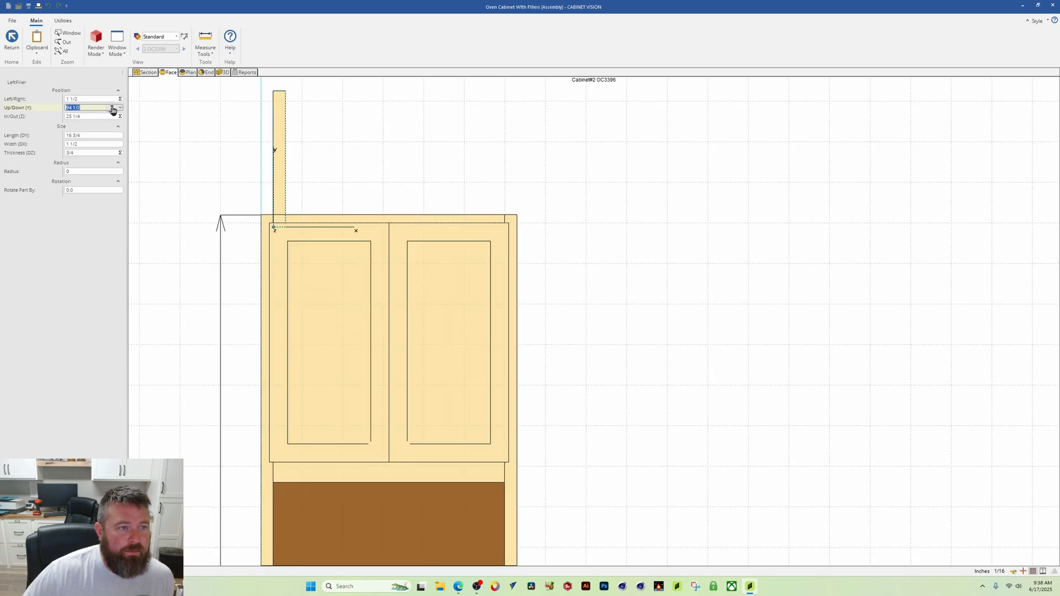
{"action": "left_click", "coordinate": [112, 108]}
{"action": "left_click", "coordinate": [543, 322]}
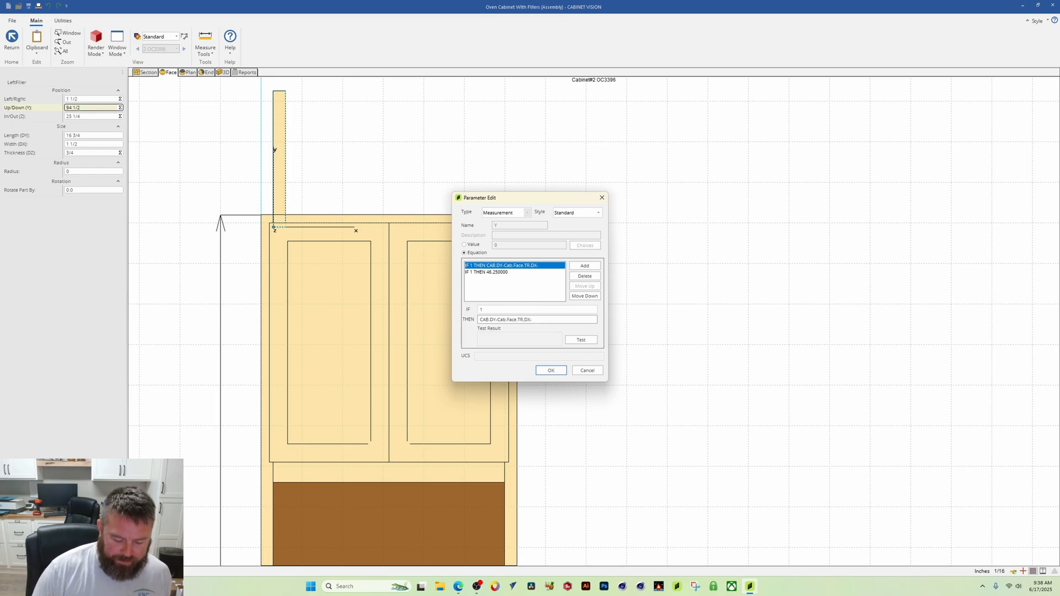
{"action": "type", "text": "-"}
{"action": "key", "text": "ctrl+v"}
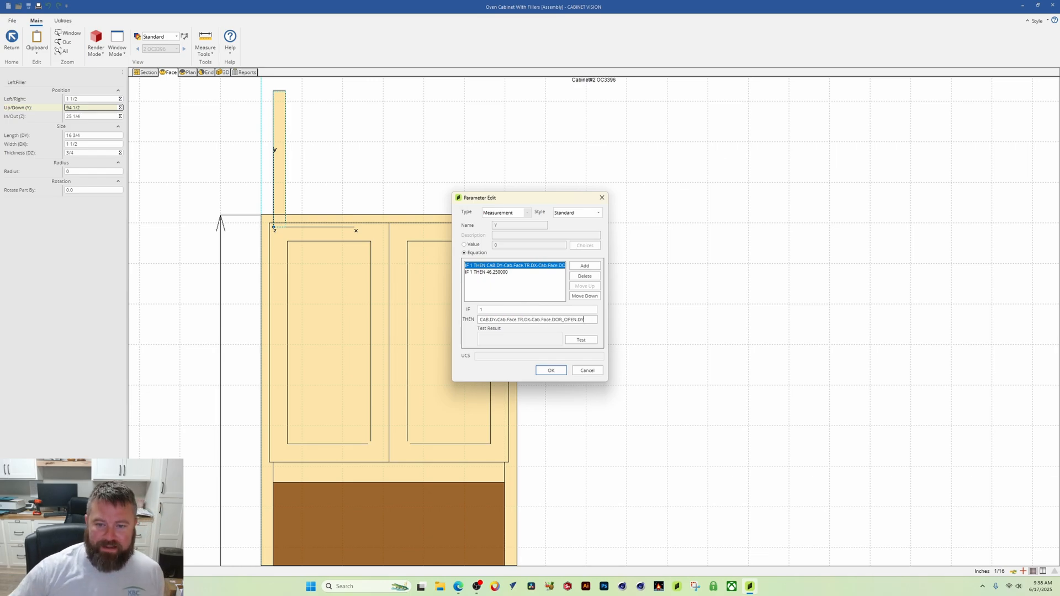
{"action": "left_click", "coordinate": [619, 352]}
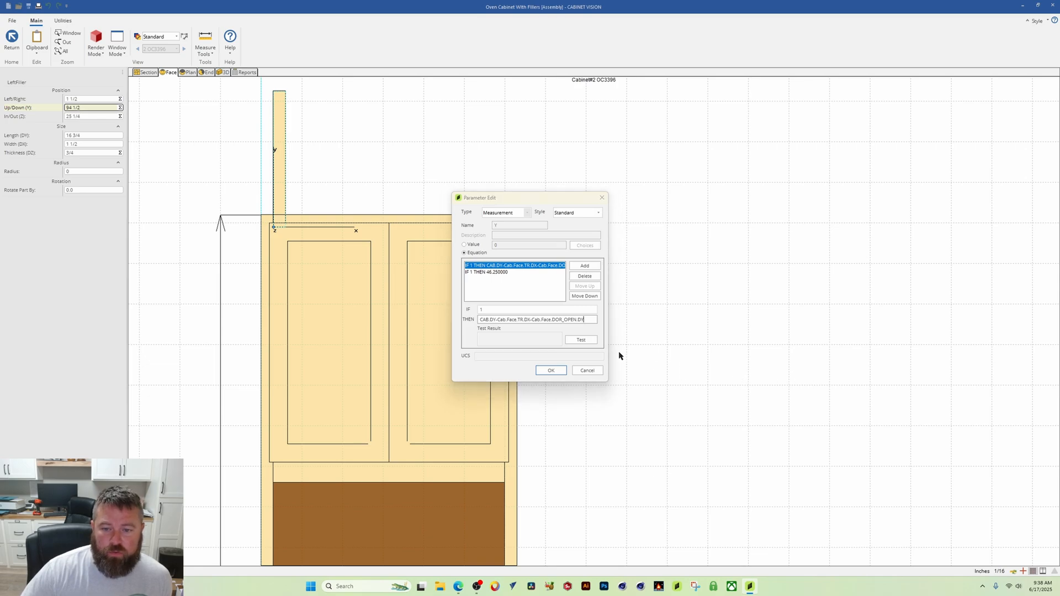
{"action": "left_click", "coordinate": [580, 339]}
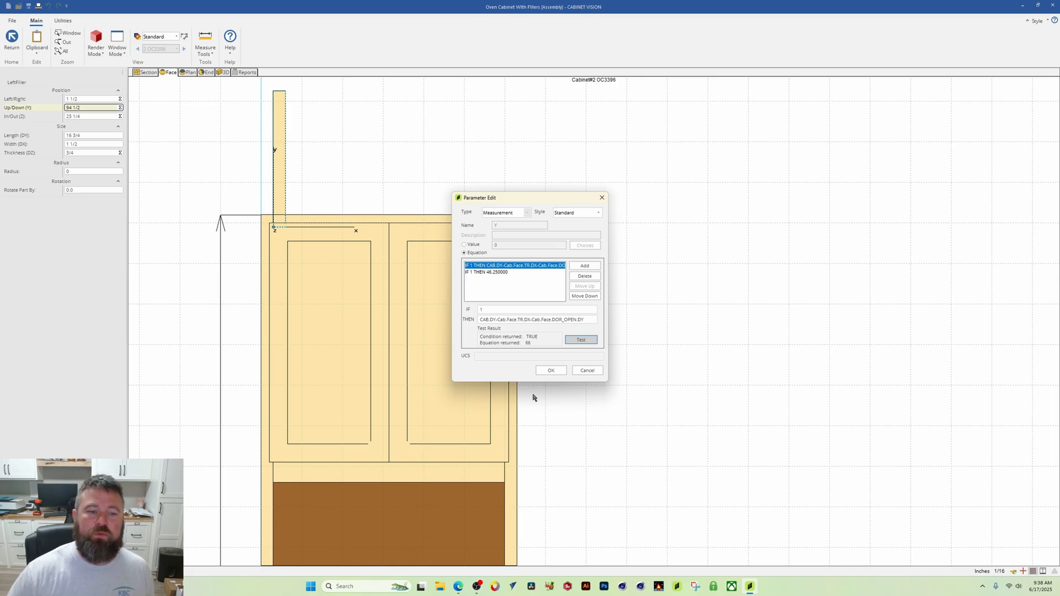
{"action": "left_click", "coordinate": [552, 370]}
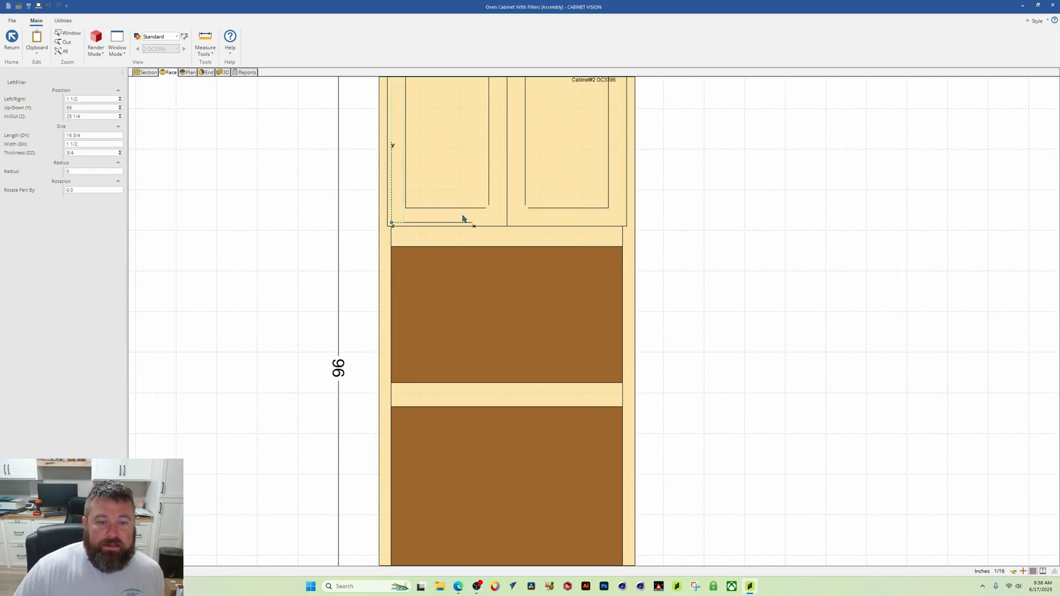
Examine the LeftFiller board's position relative to the upper doors, the mid rail below them and the rest of the cabinet's face.
{"action": "middle_click_drag", "start_coordinate": [450, 226], "coordinate": [386, 293]}
{"action": "scroll", "coordinate": [380, 290], "scroll_direction": "up", "scroll_amount": 2}
{"action": "scroll", "coordinate": [331, 293], "scroll_direction": "up", "scroll_amount": 3}
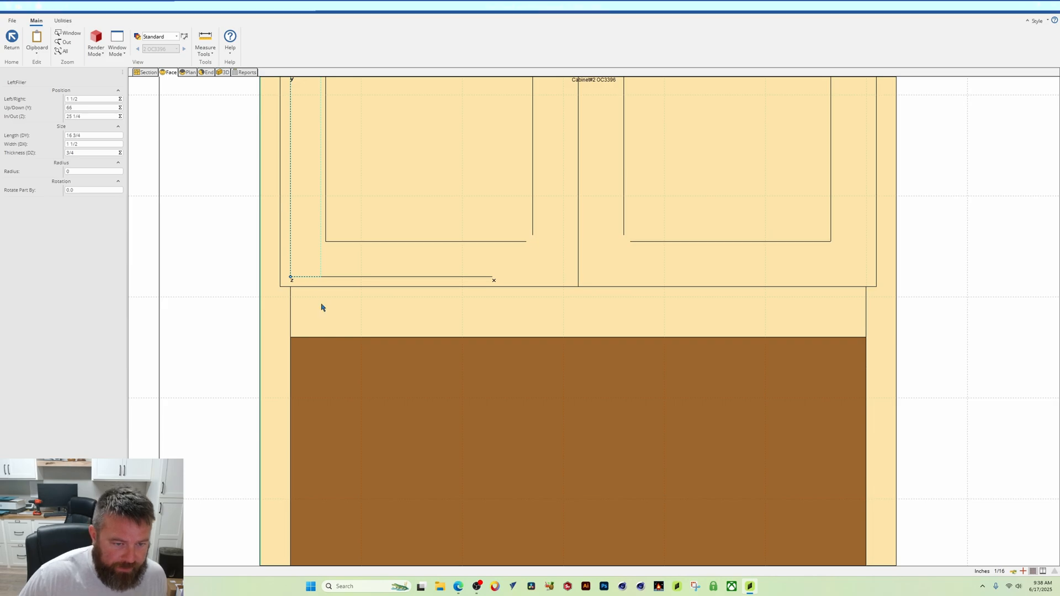
{"action": "scroll", "coordinate": [320, 304], "scroll_direction": "down", "scroll_amount": 4}
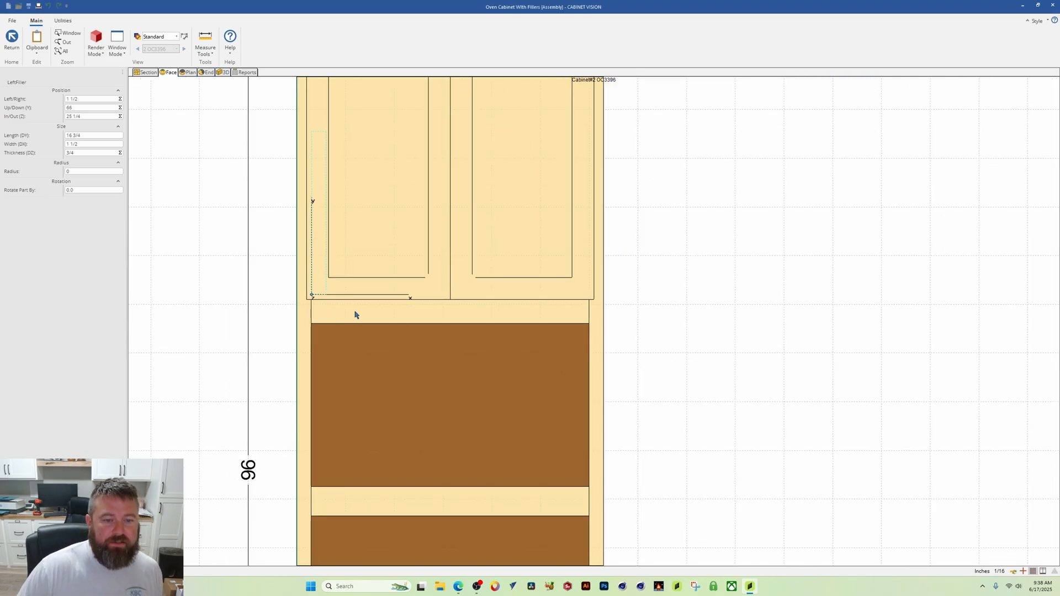
{"action": "middle_click_drag", "start_coordinate": [355, 313], "coordinate": [365, 343]}
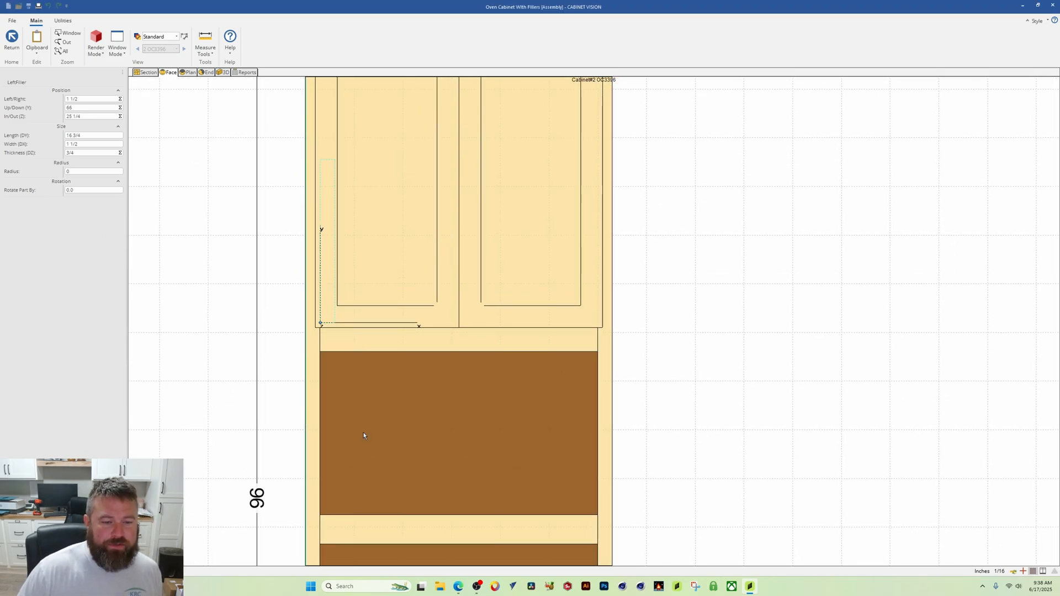
{"action": "middle_click_drag", "start_coordinate": [433, 426], "coordinate": [412, 352]}
{"action": "scroll", "coordinate": [412, 352], "scroll_direction": "down", "scroll_amount": 2}
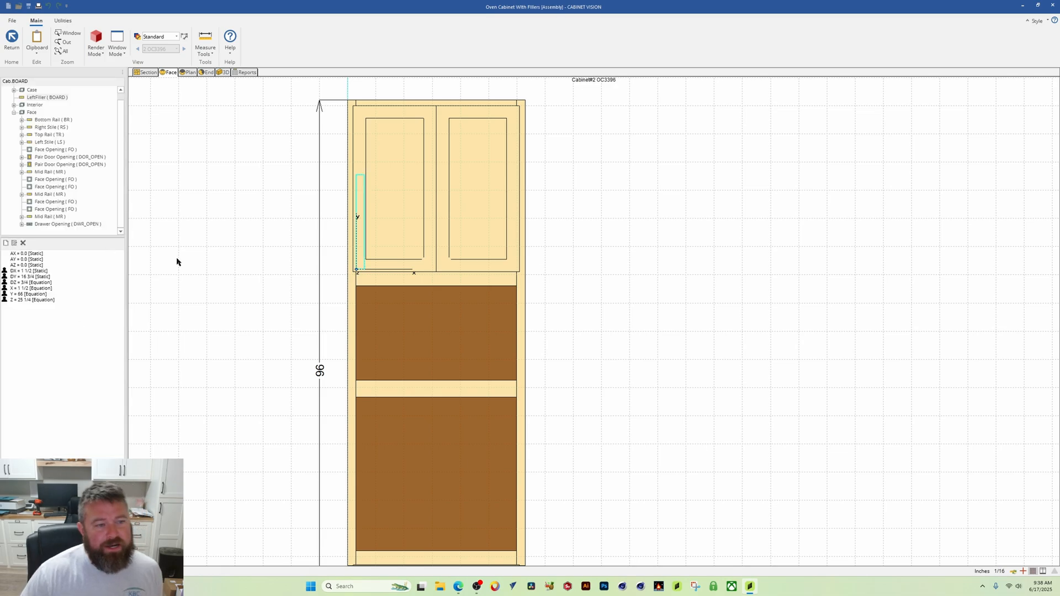
{"action": "scroll", "coordinate": [484, 340], "scroll_direction": "up", "scroll_amount": 2}
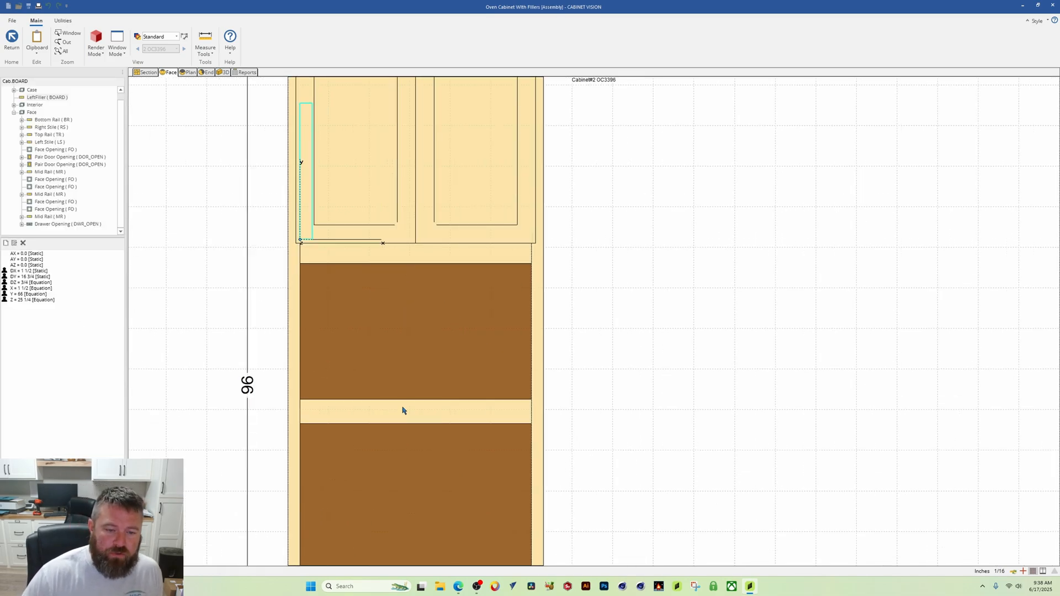
{"action": "mouse_move", "coordinate": [402, 407]}
{"action": "middle_mouse_down"}
{"action": "mouse_move", "coordinate": [367, 213]}
{"action": "mouse_move", "coordinate": [367, 332]}
{"action": "middle_mouse_up"}
{"action": "scroll", "coordinate": [470, 478], "scroll_direction": "down", "scroll_amount": 2}
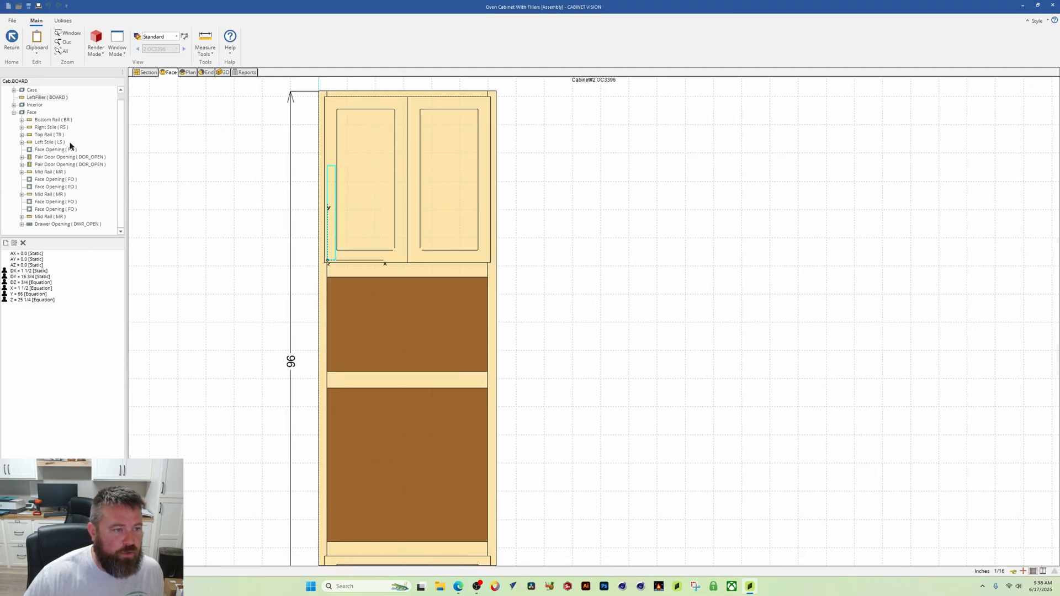
Inspect the references and parameters of the face's three mid rails in the object tree.
{"action": "left_click", "coordinate": [39, 217]}
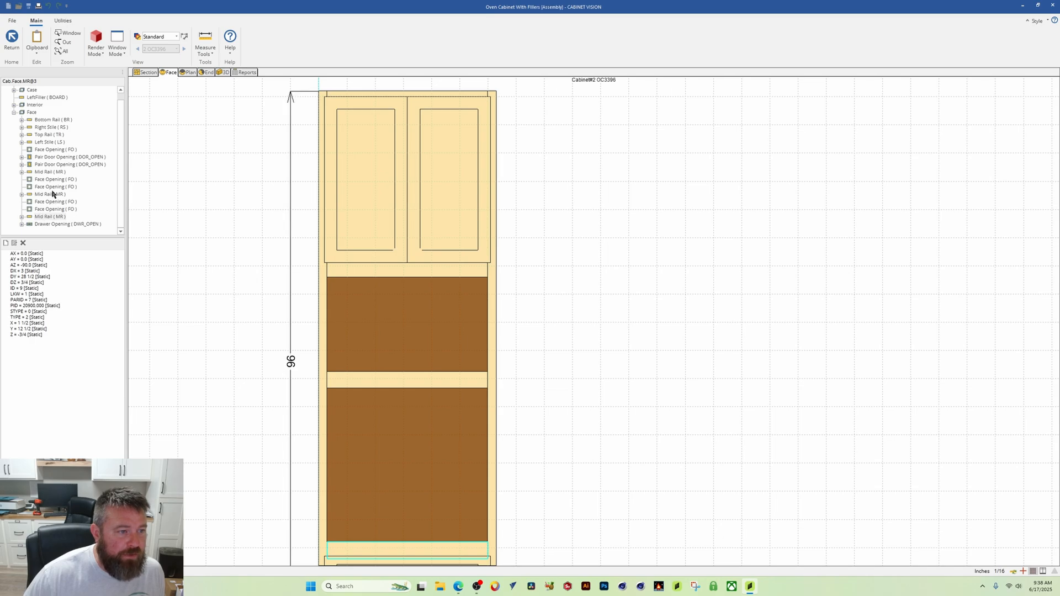
{"action": "left_click", "coordinate": [51, 194]}
{"action": "left_click", "coordinate": [47, 172]}
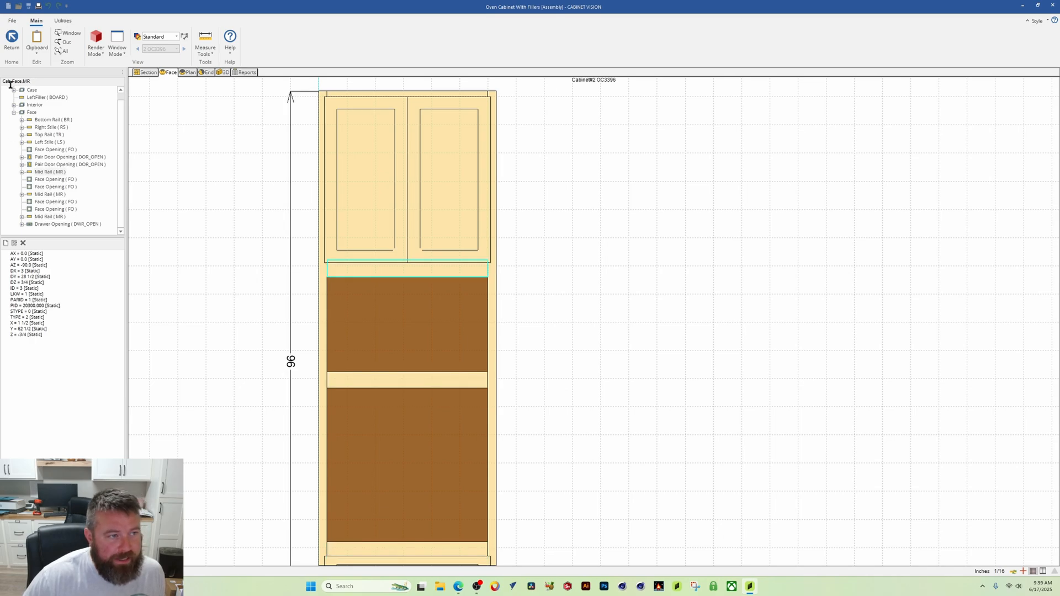
{"action": "left_click", "coordinate": [63, 204]}
{"action": "left_click", "coordinate": [57, 195]}
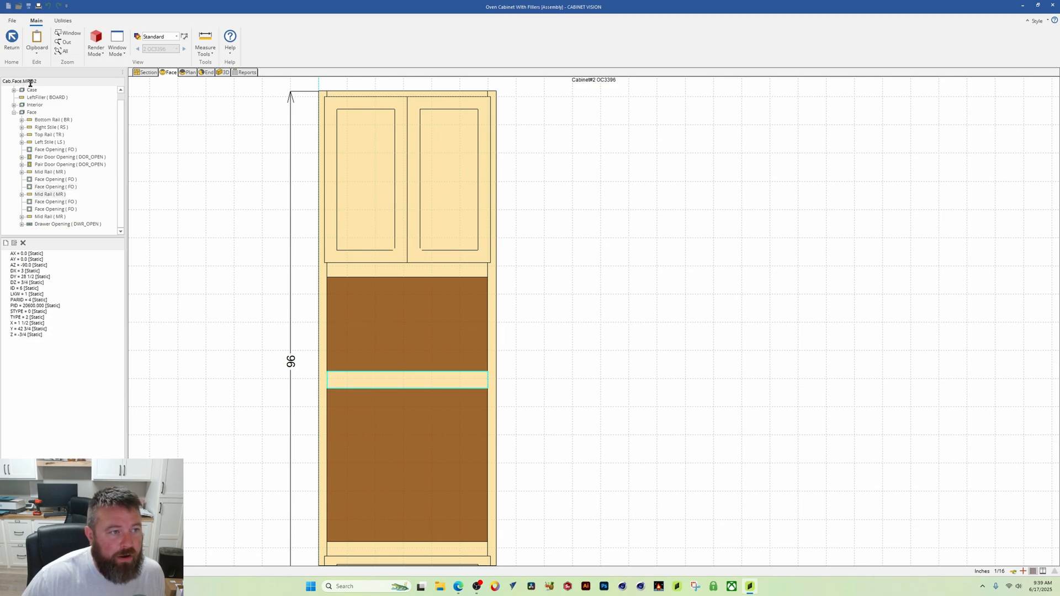
{"action": "left_click", "coordinate": [65, 216]}
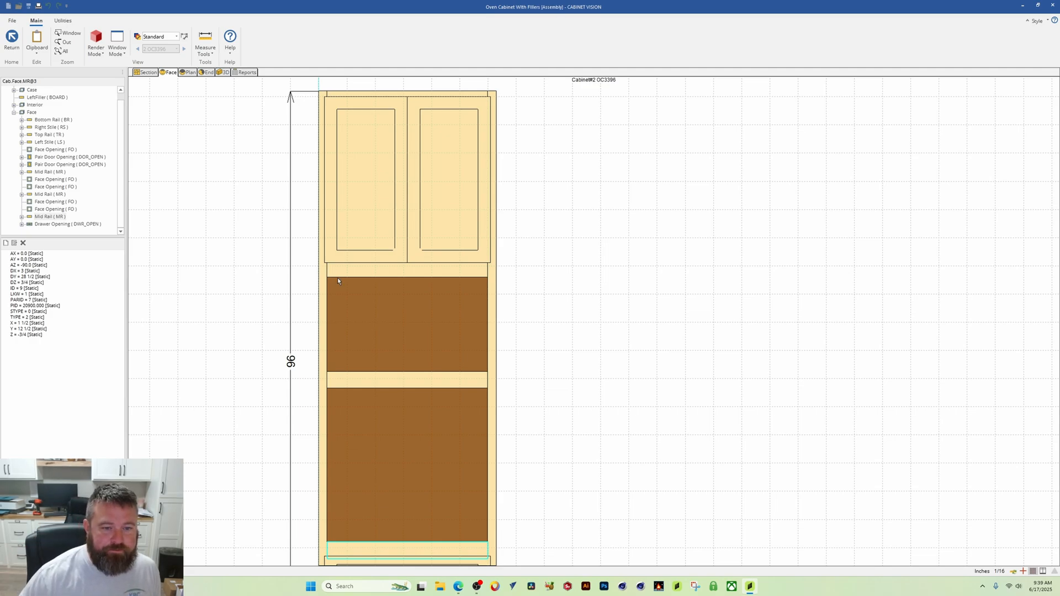
Copy the DX parameter reference Cab.Face.MR.DX of the mid rail directly below the upper doors.
{"action": "left_click", "coordinate": [427, 277]}
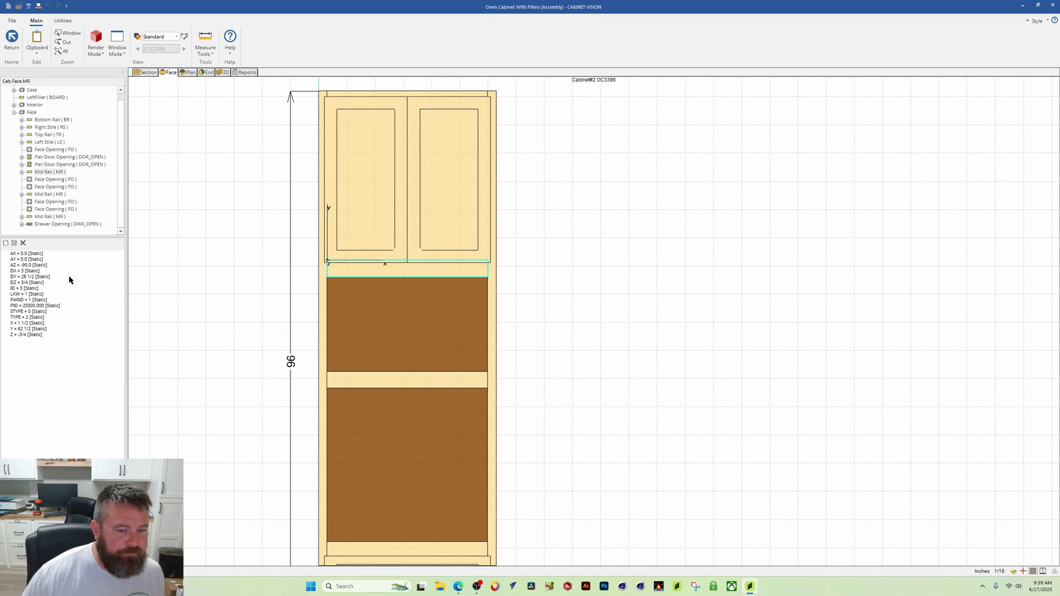
{"action": "left_click", "coordinate": [32, 271]}
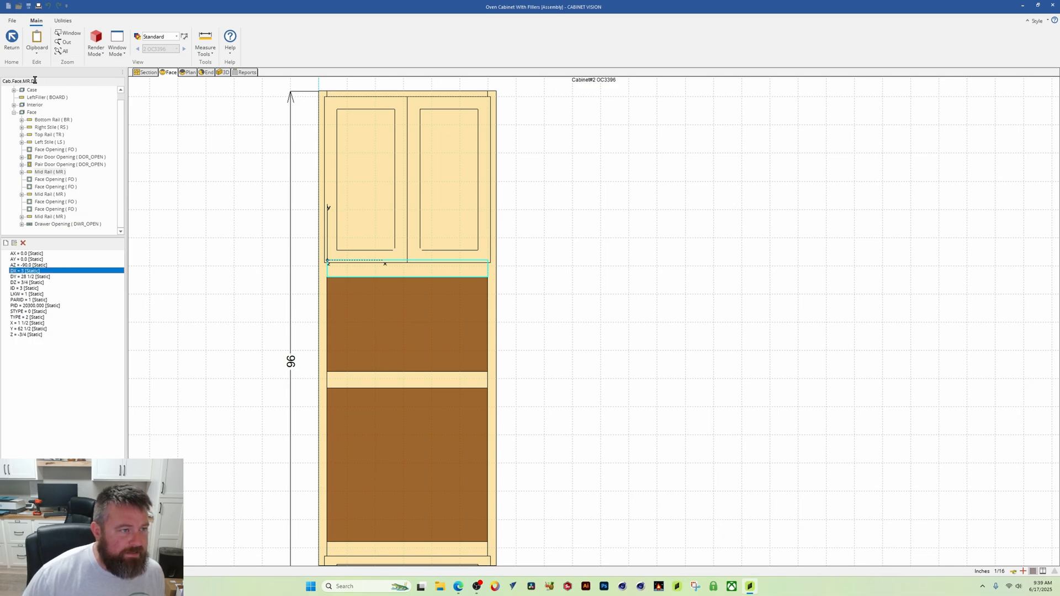
{"action": "left_click_drag", "start_coordinate": [39, 80], "coordinate": [2, 81]}
{"action": "right_click", "coordinate": [16, 82]}
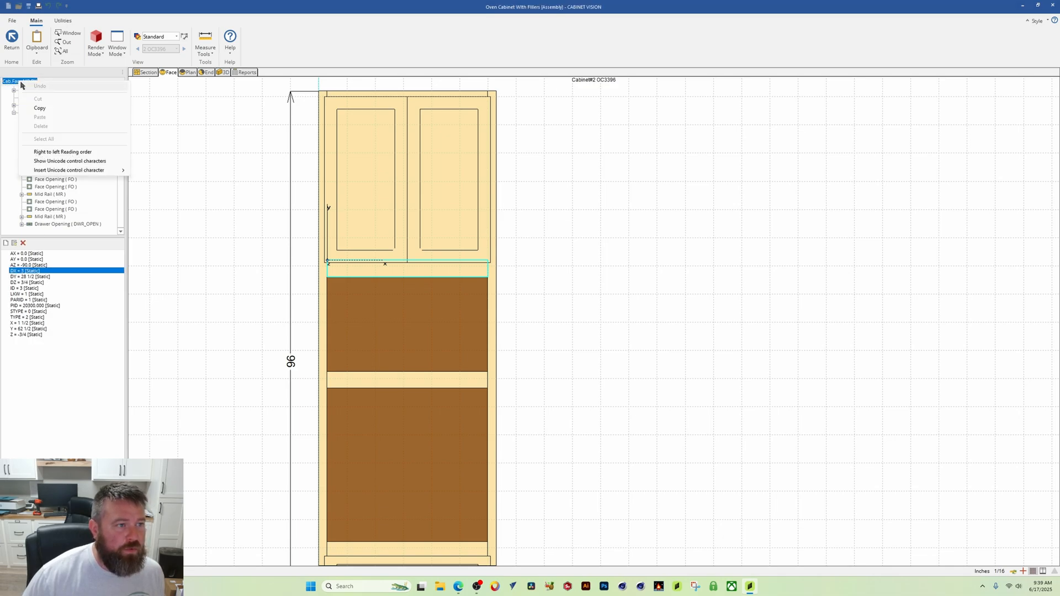
{"action": "left_click", "coordinate": [45, 109]}
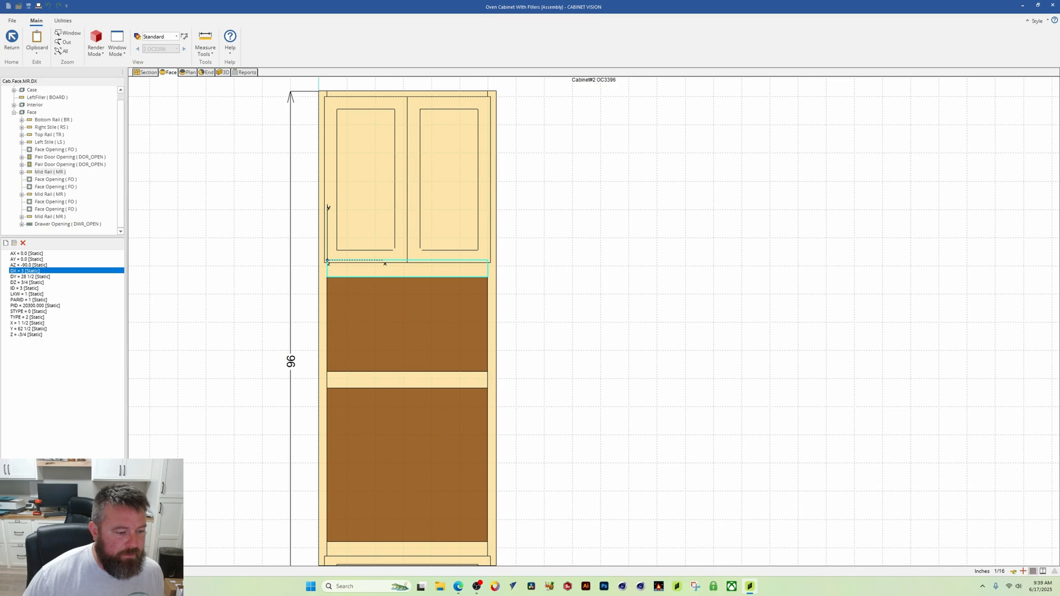
{"action": "key", "text": "ctrl+t"}
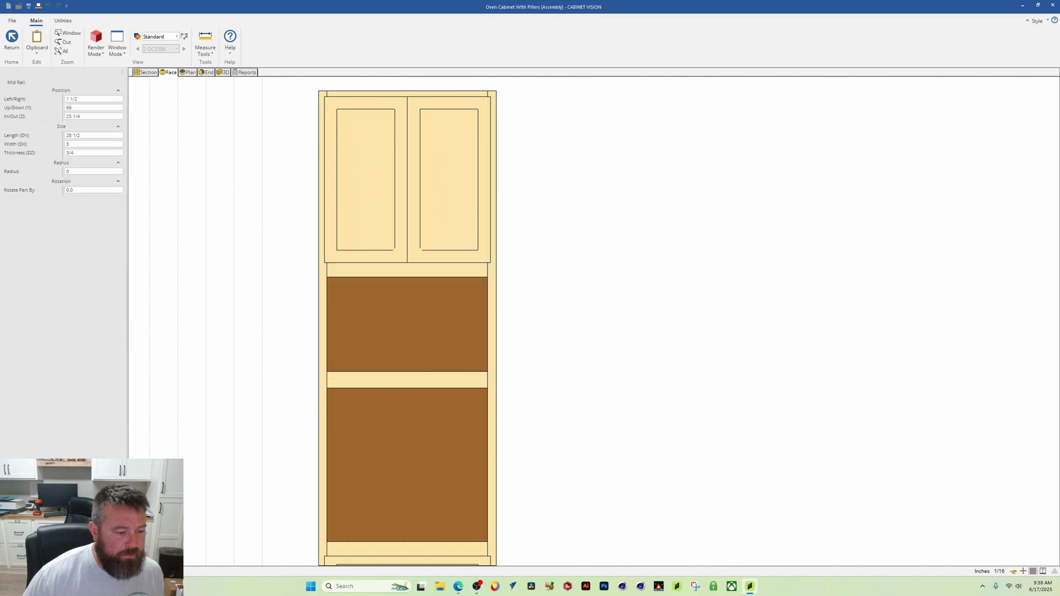
{"action": "double_click", "coordinate": [114, 107]}
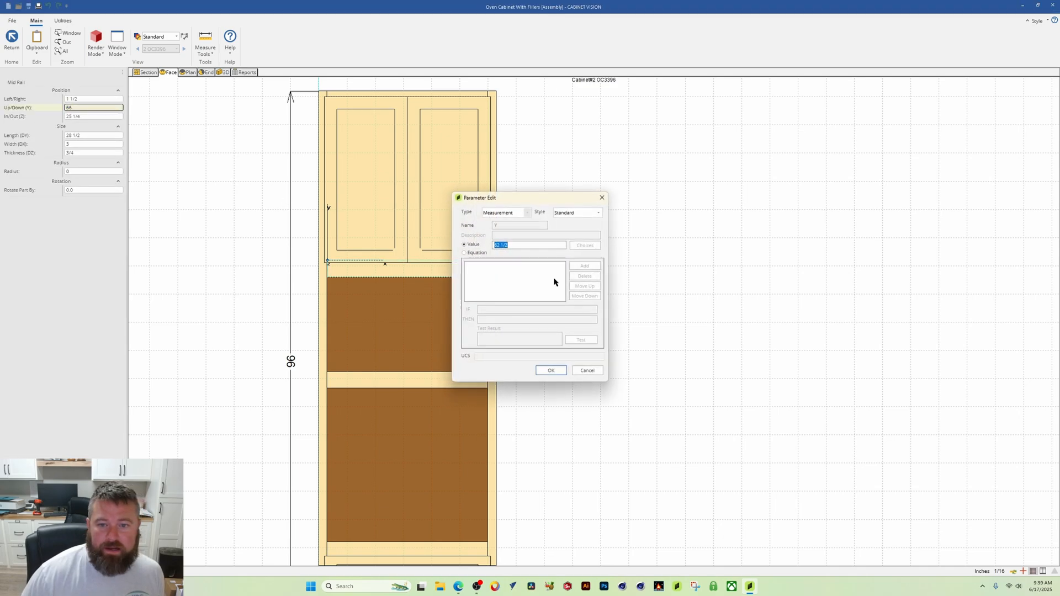
{"action": "left_click", "coordinate": [465, 253]}
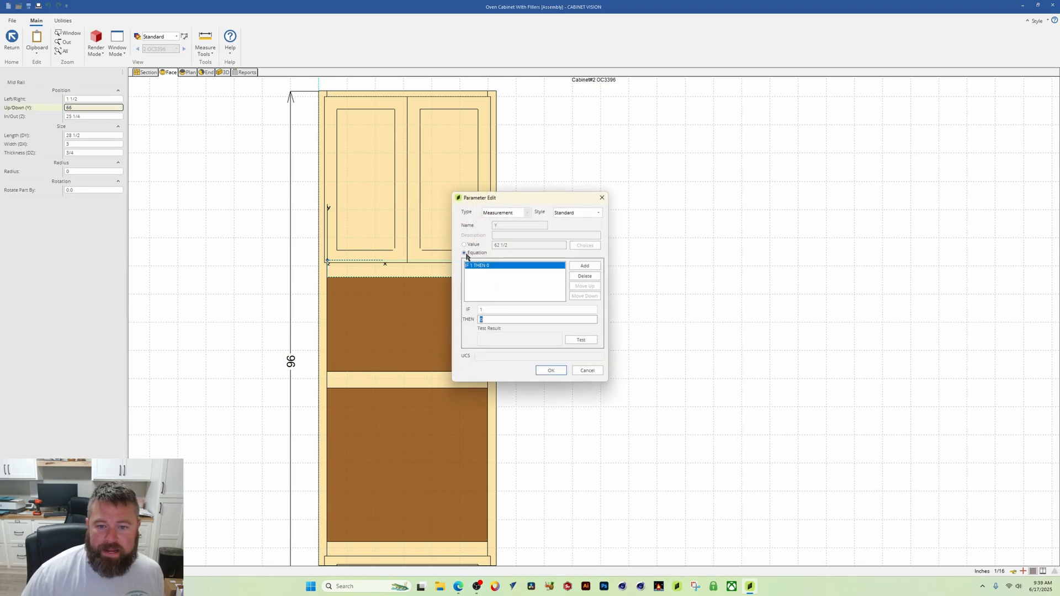
{"action": "left_click", "coordinate": [595, 371]}
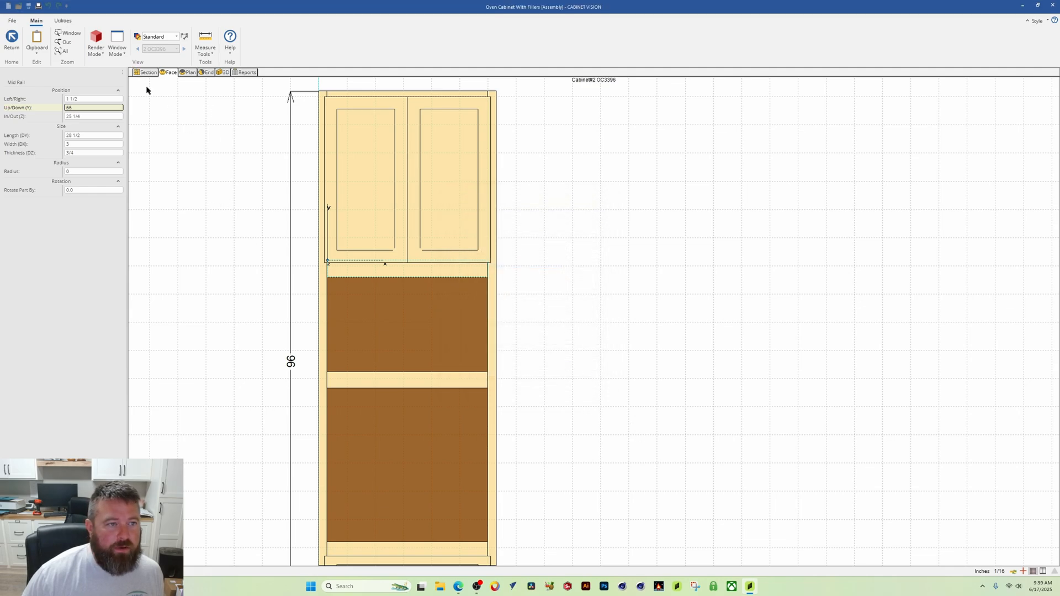
{"action": "left_click", "coordinate": [227, 182]}
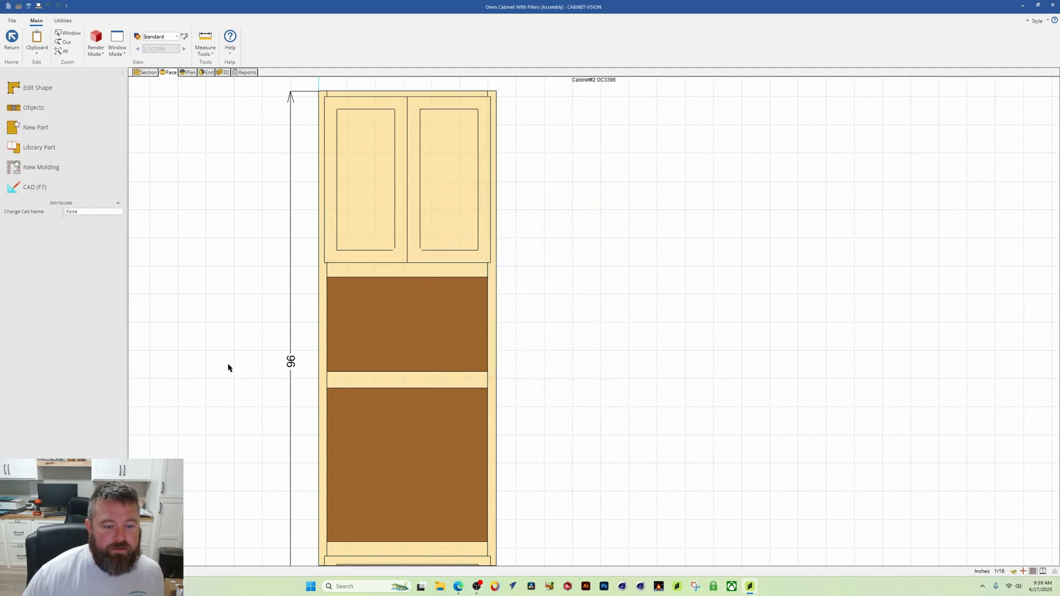
Extend the LeftFiller board's Y equation in the face view by subtracting Cab.Face.MR.DX, test it and accept it.
{"action": "scroll", "coordinate": [228, 365], "scroll_direction": "up", "scroll_amount": 1}
{"action": "scroll", "coordinate": [291, 429], "scroll_direction": "down", "scroll_amount": 2}
{"action": "left_click", "coordinate": [149, 73]}
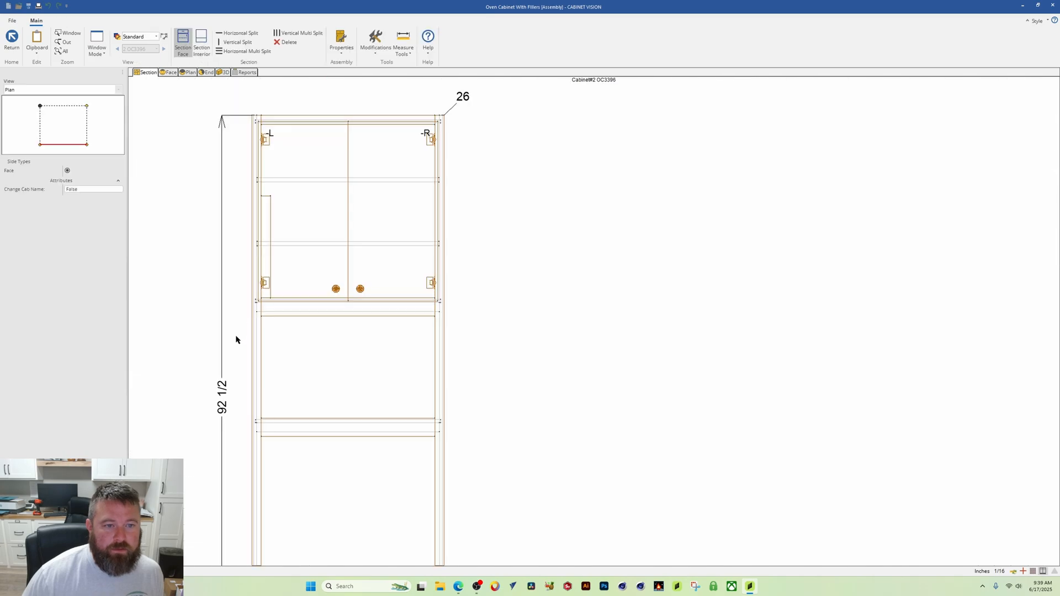
{"action": "left_click", "coordinate": [168, 72]}
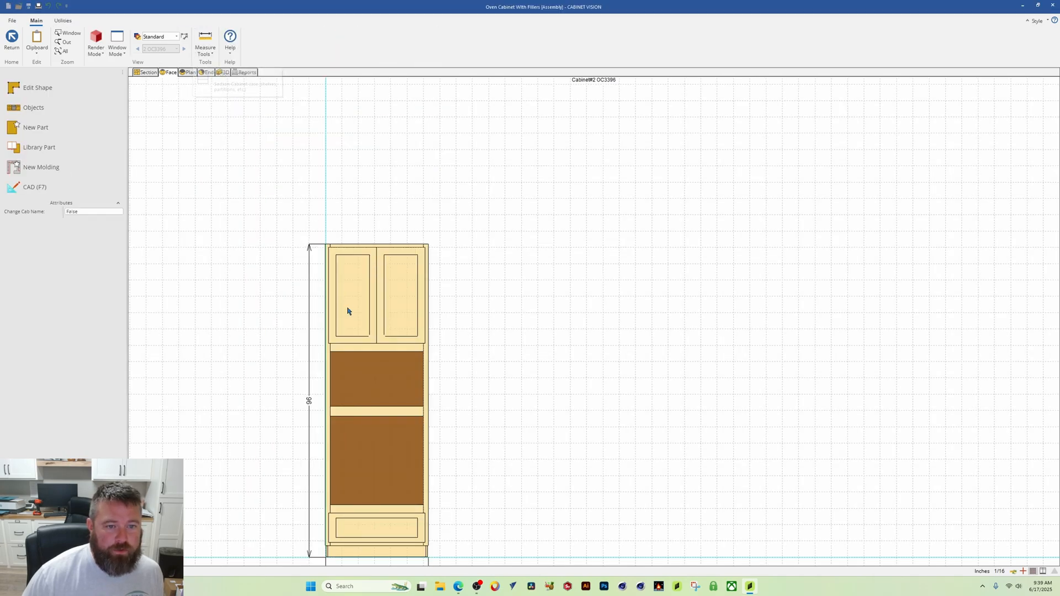
{"action": "scroll", "coordinate": [334, 346], "scroll_direction": "up", "scroll_amount": 5}
{"action": "mouse_move", "coordinate": [350, 319]}
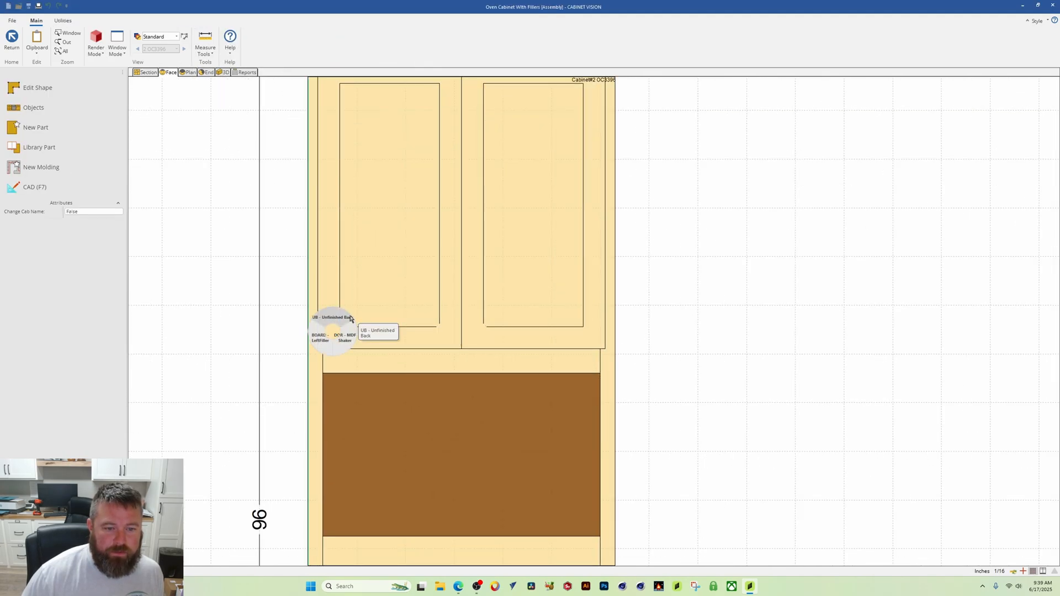
{"action": "left_click", "coordinate": [325, 343]}
{"action": "left_click", "coordinate": [103, 109]}
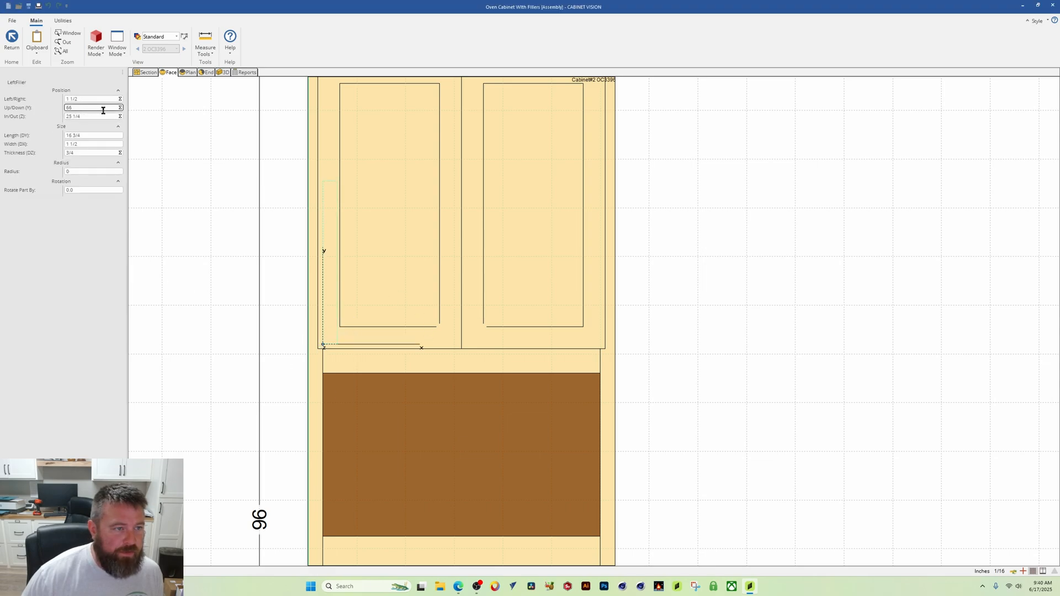
{"action": "left_click", "coordinate": [119, 108]}
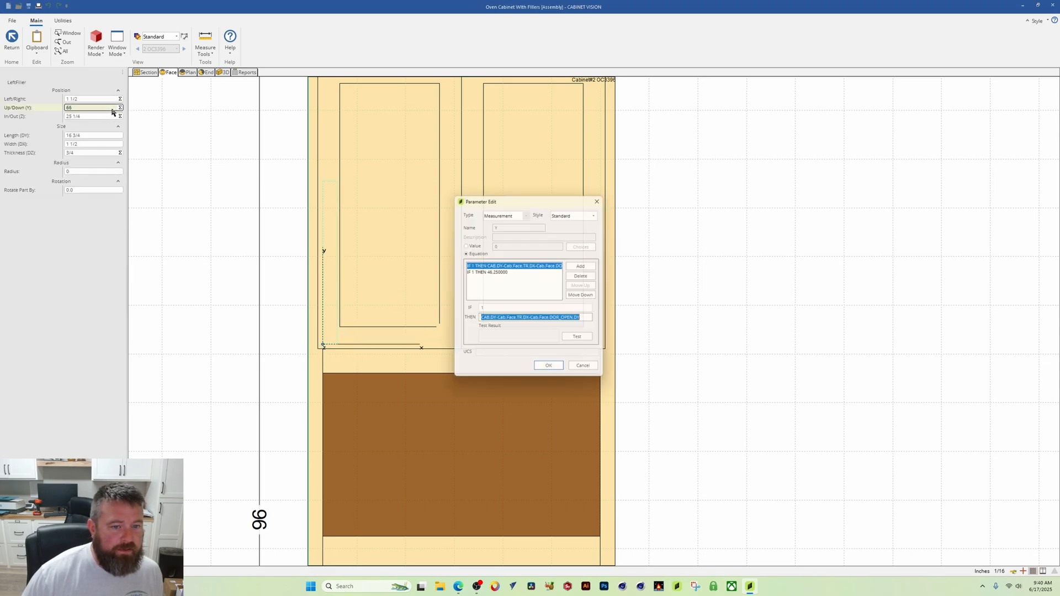
{"action": "left_click", "coordinate": [566, 322]}
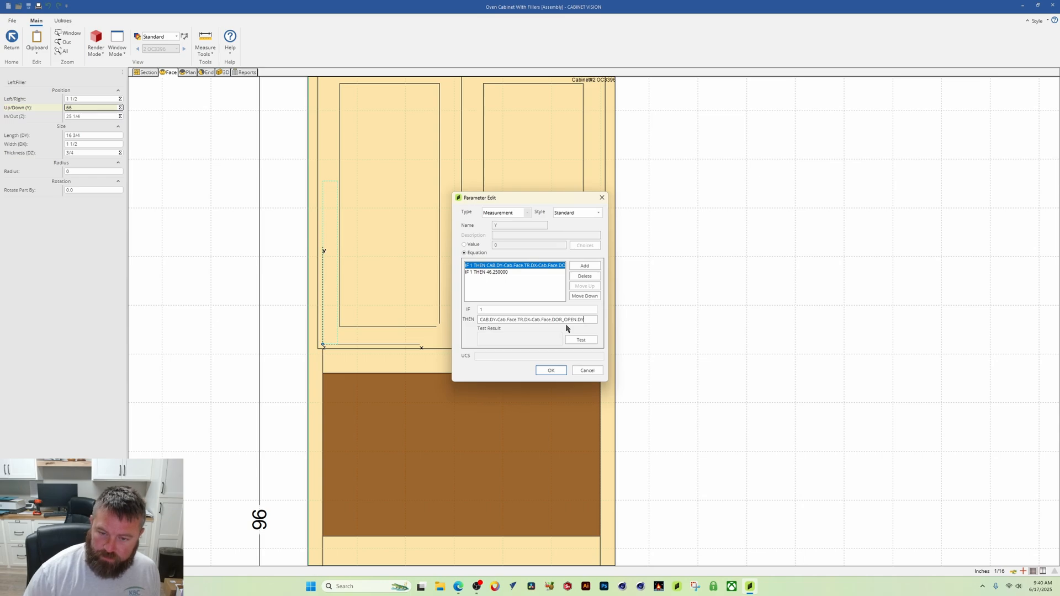
{"action": "type", "text": "-Cab.Face.MR.DX"}
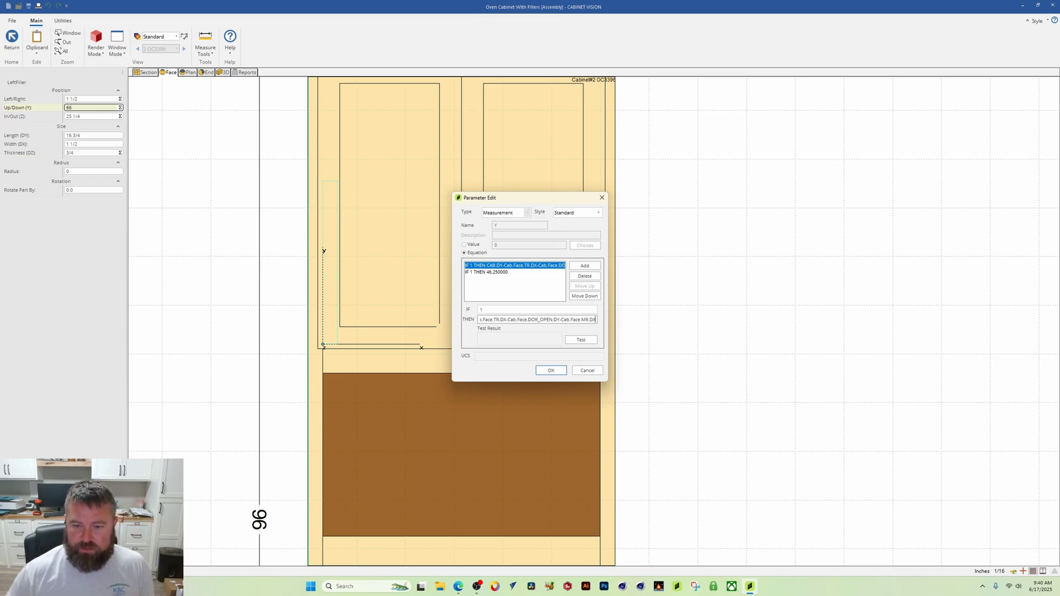
{"action": "left_click", "coordinate": [579, 341]}
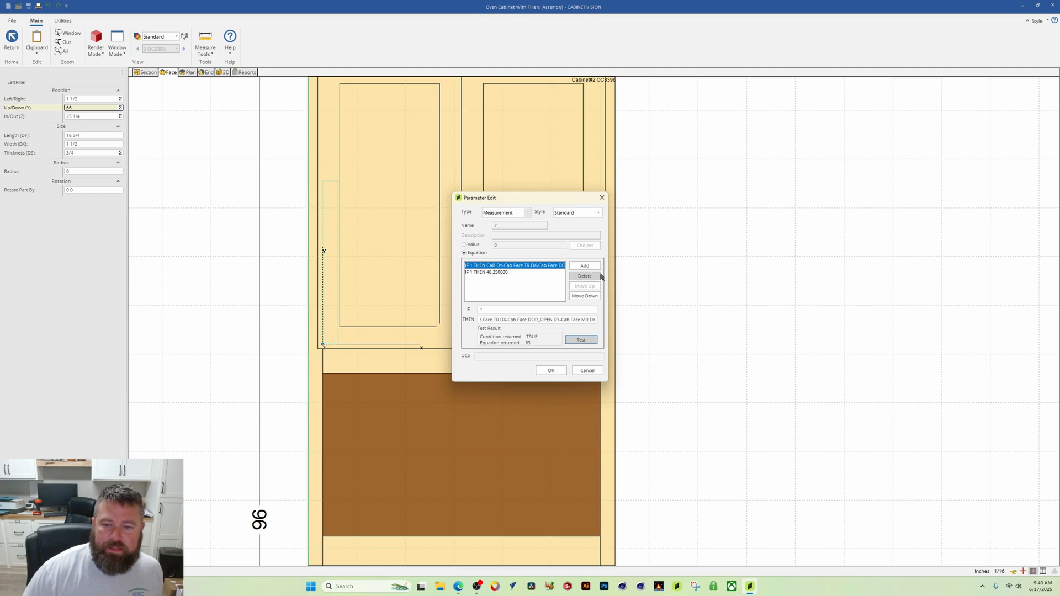
{"action": "left_click", "coordinate": [551, 371]}
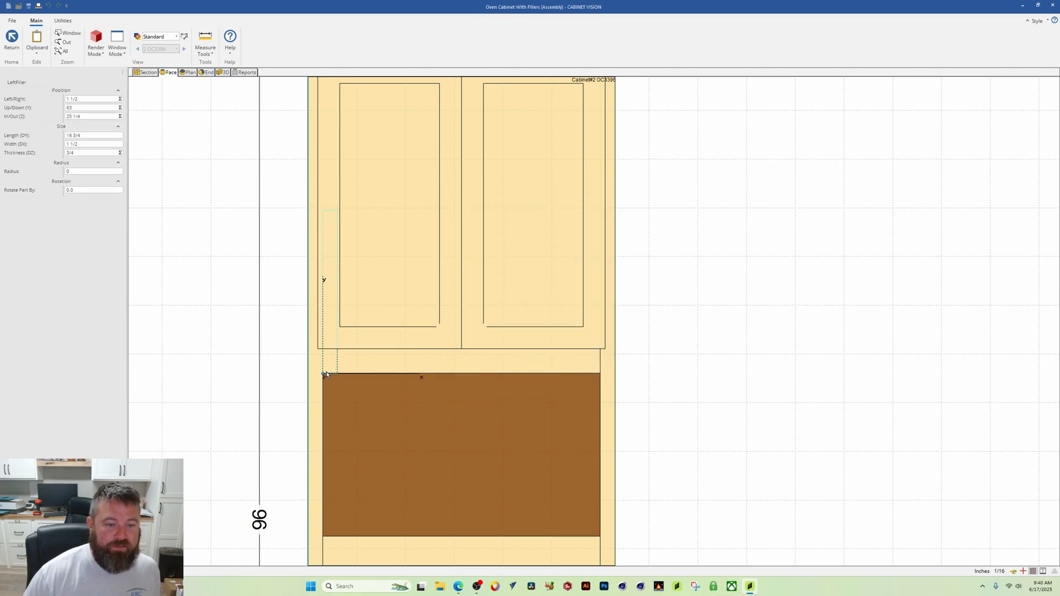
Check the LeftFiller board against the upper oven opening and return to the room layout.
{"action": "mouse_move", "coordinate": [418, 433]}
{"action": "middle_mouse_down"}
{"action": "mouse_move", "coordinate": [390, 350]}
{"action": "mouse_move", "coordinate": [349, 286]}
{"action": "mouse_move", "coordinate": [356, 306]}
{"action": "middle_mouse_up"}
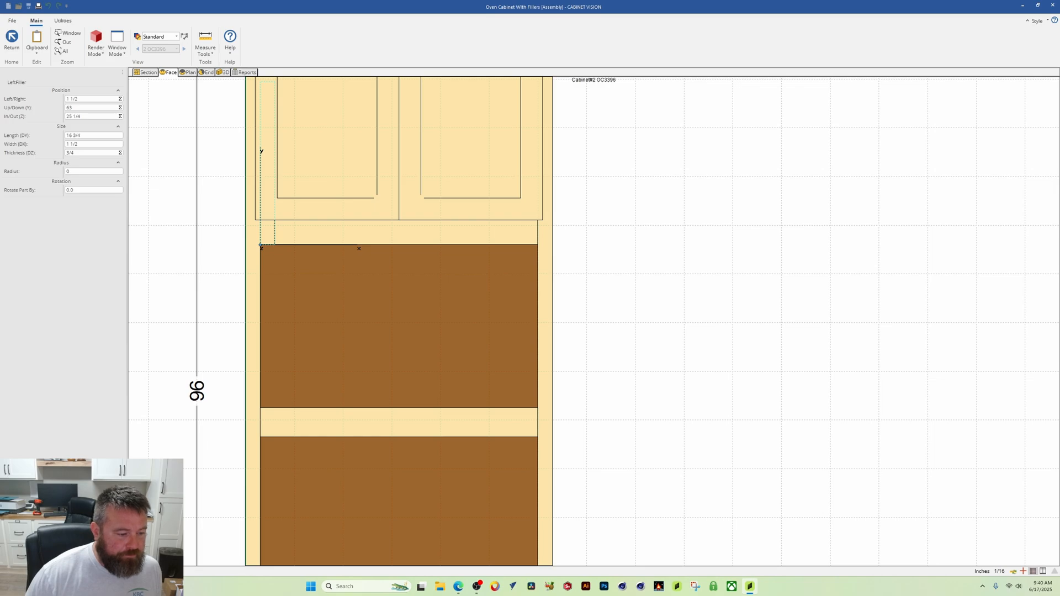
{"action": "left_click", "coordinate": [8, 40]}
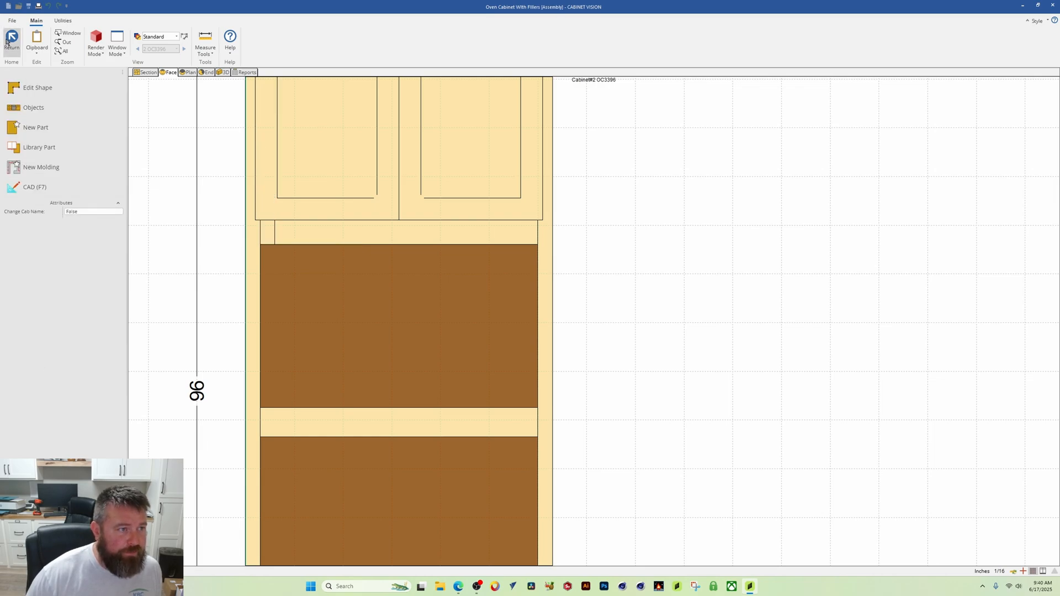
{"action": "left_click", "coordinate": [12, 40]}
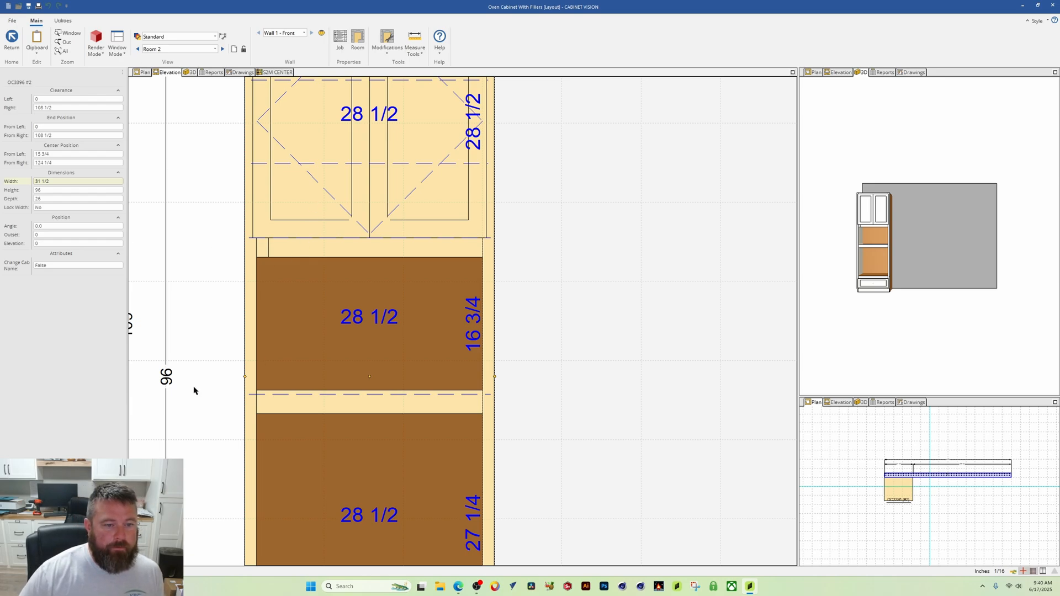
Reopen the OC3396 assembly and select the Face Opening entry of the opening below the upper doors in the object tree.
{"action": "double_click", "coordinate": [286, 247]}
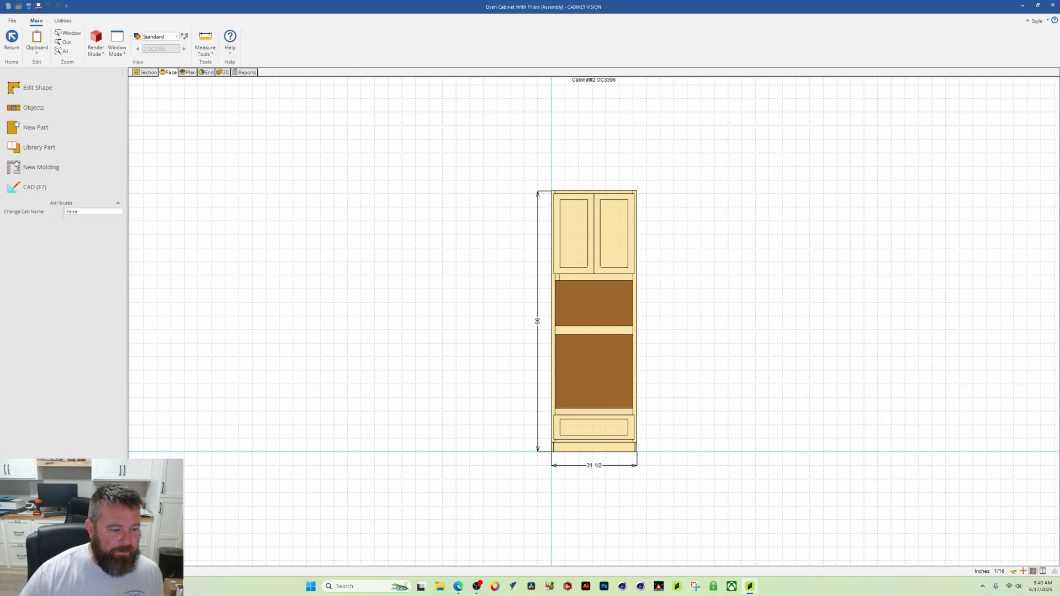
{"action": "key", "text": "Page_Down"}
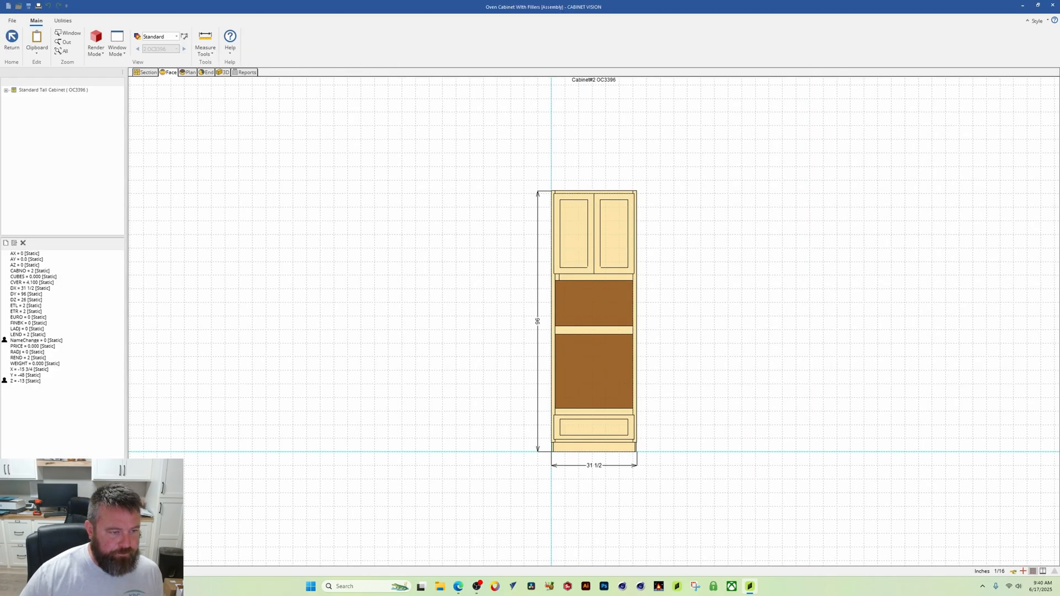
{"action": "left_click", "coordinate": [6, 90]}
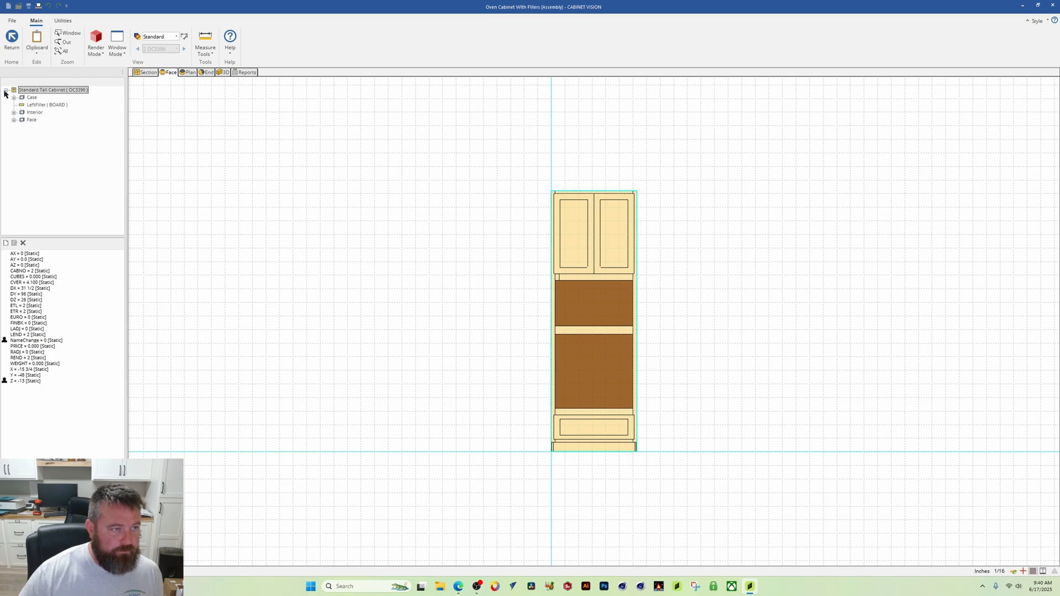
{"action": "left_click", "coordinate": [13, 120]}
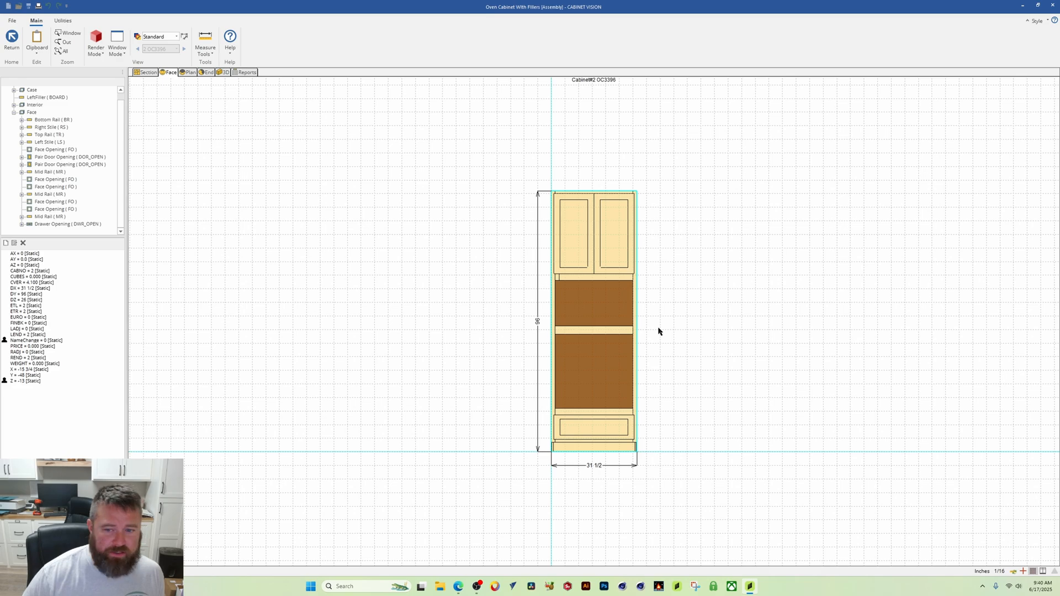
{"action": "scroll", "coordinate": [519, 347], "scroll_direction": "up", "scroll_amount": 3}
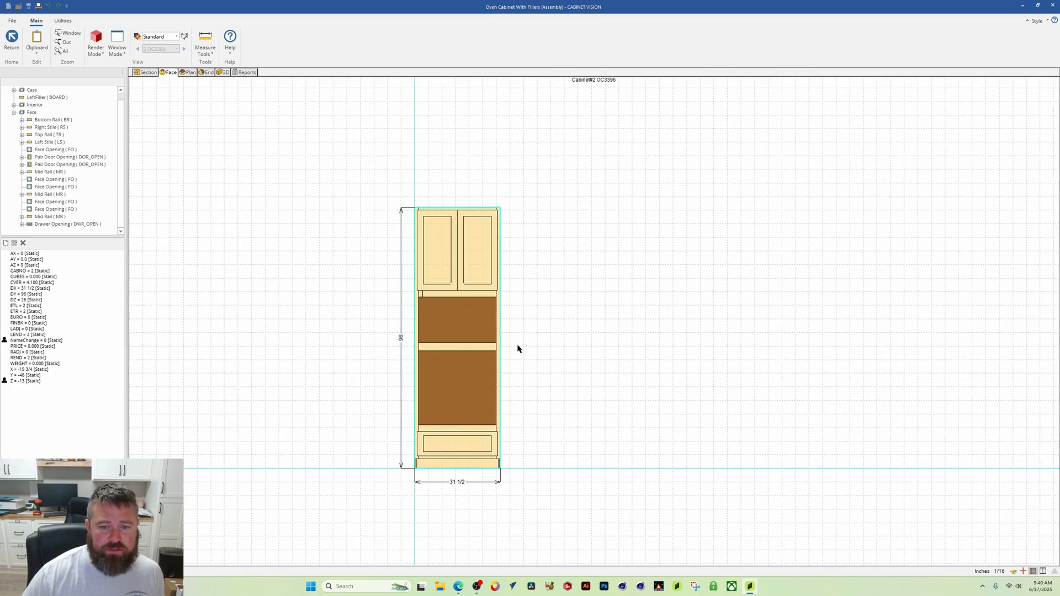
{"action": "left_click", "coordinate": [62, 208]}
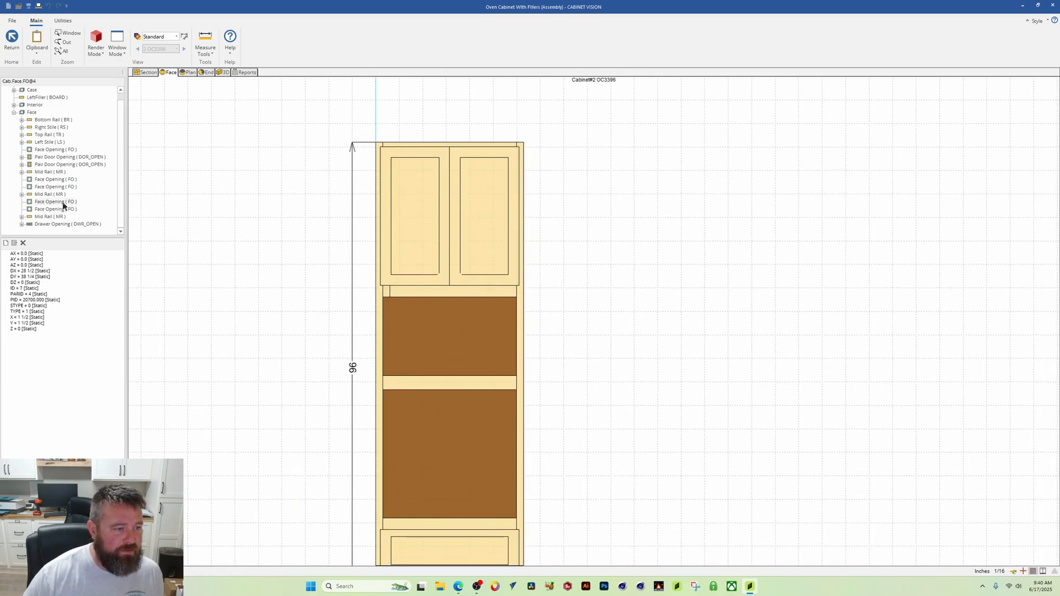
{"action": "left_click", "coordinate": [61, 188]}
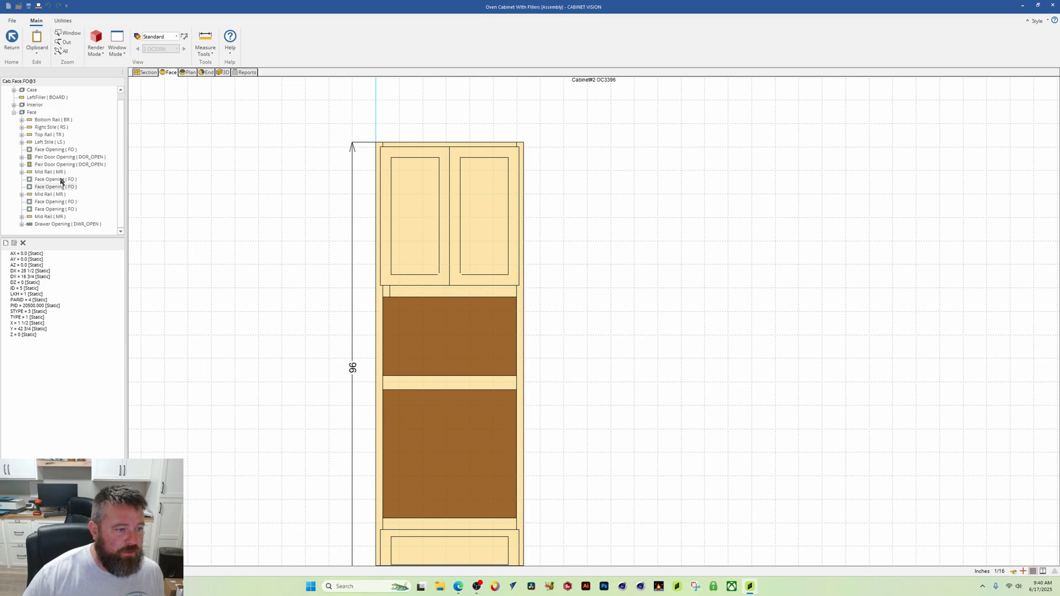
{"action": "left_click", "coordinate": [33, 277]}
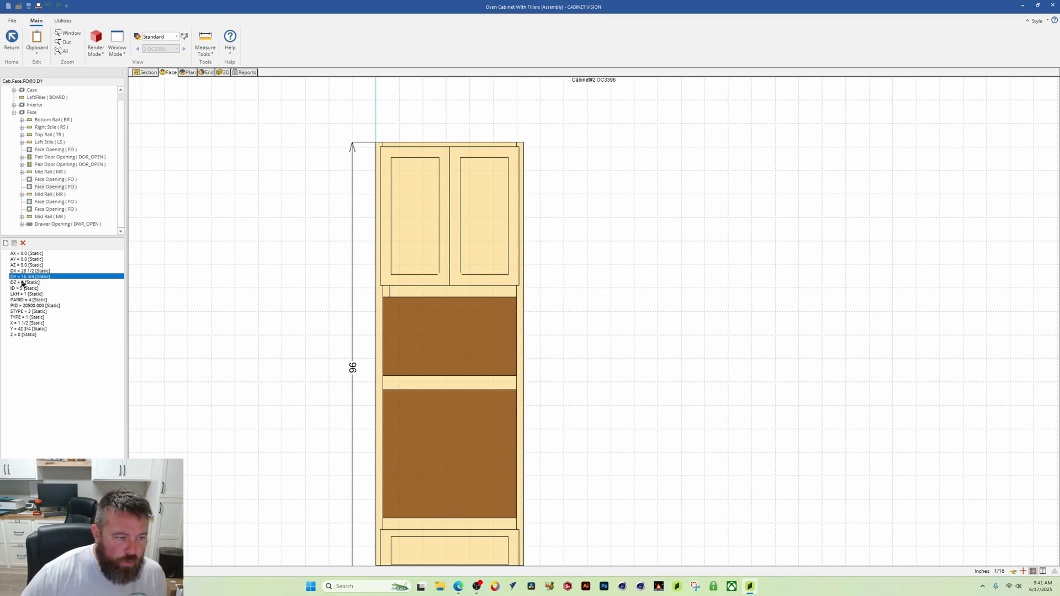
{"action": "left_click_drag", "start_coordinate": [48, 78], "coordinate": [1, 83]}
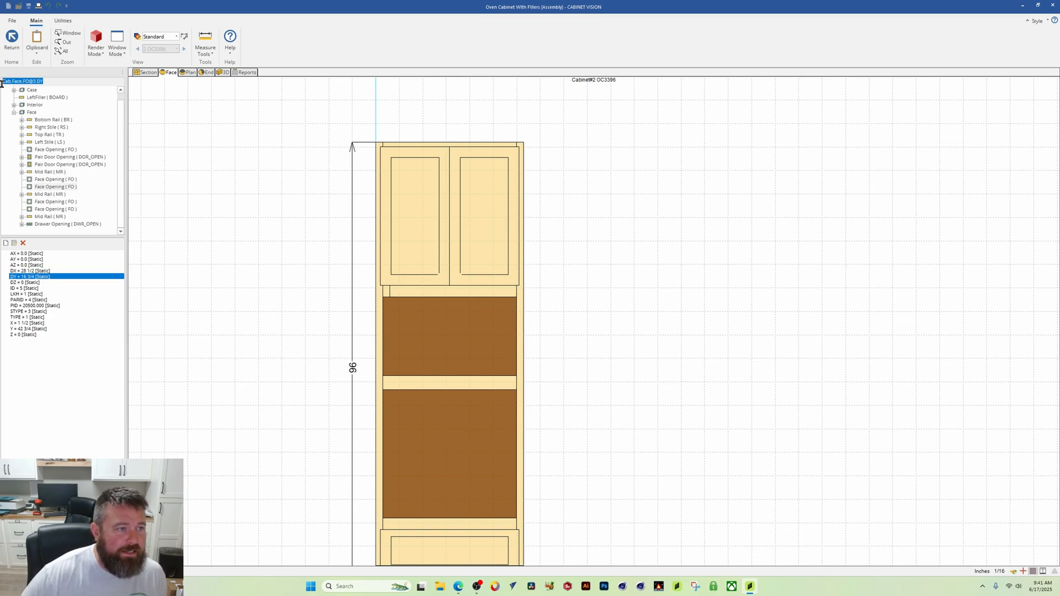
{"action": "right_click", "coordinate": [16, 81]}
{"action": "left_click", "coordinate": [36, 109]}
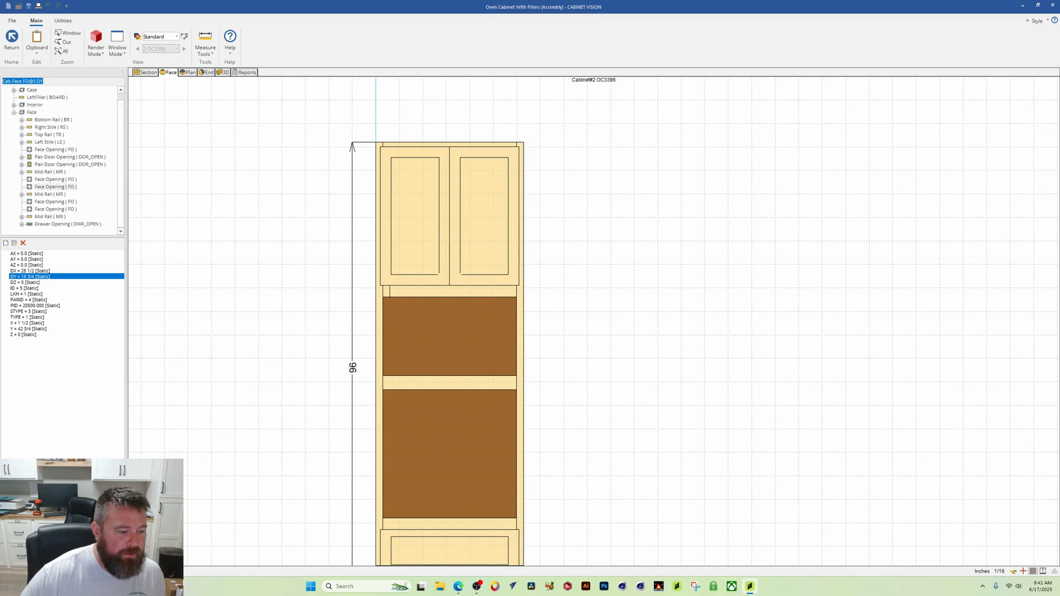
{"action": "key", "text": "F6"}
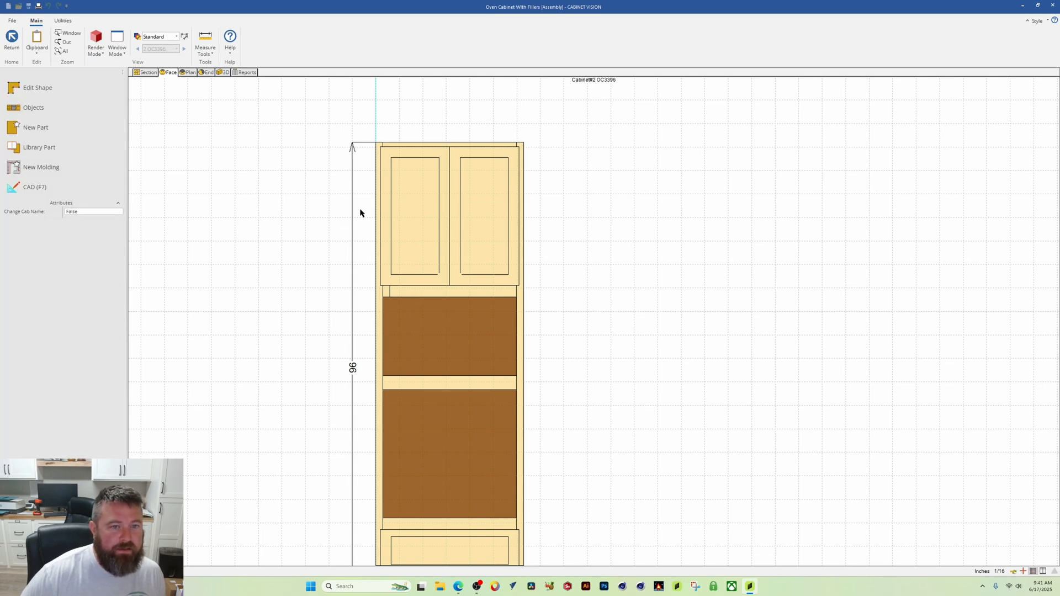
{"action": "left_click", "coordinate": [387, 294]}
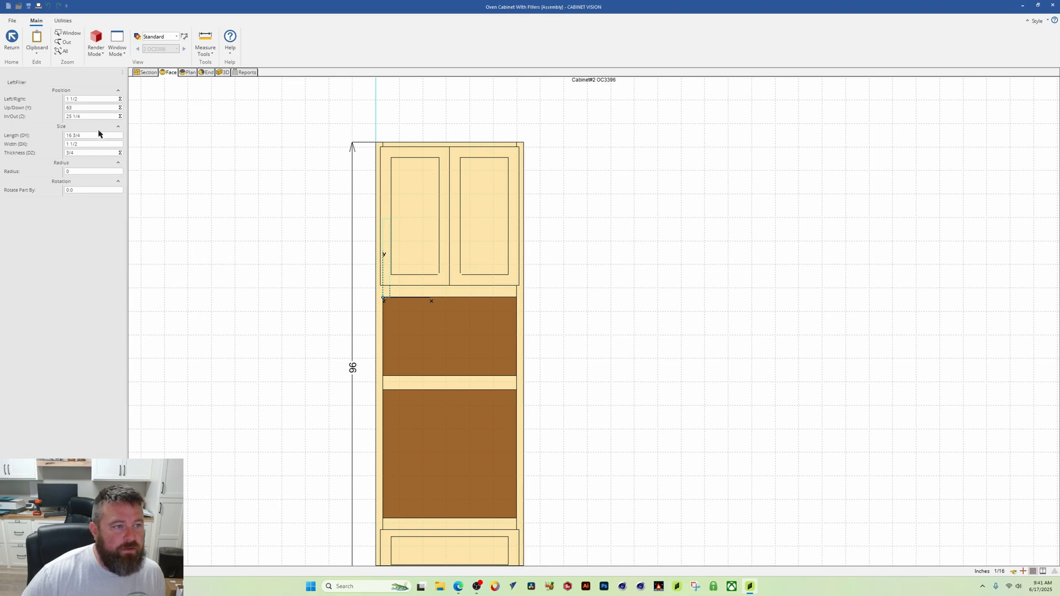
{"action": "left_click", "coordinate": [113, 108]}
{"action": "left_click", "coordinate": [112, 108]}
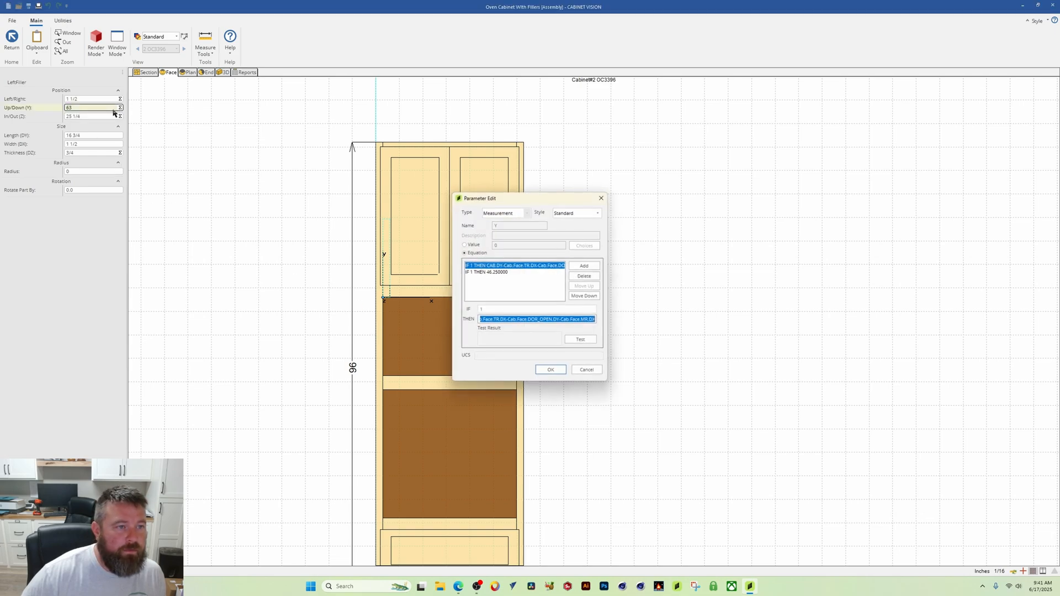
{"action": "key", "text": "End"}
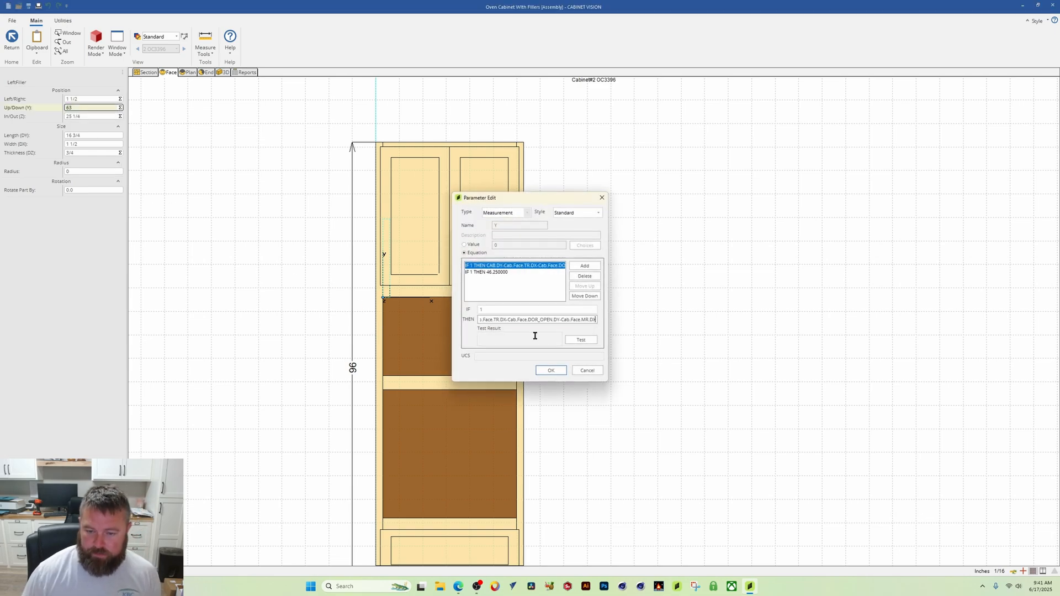
{"action": "type", "text": "-"}
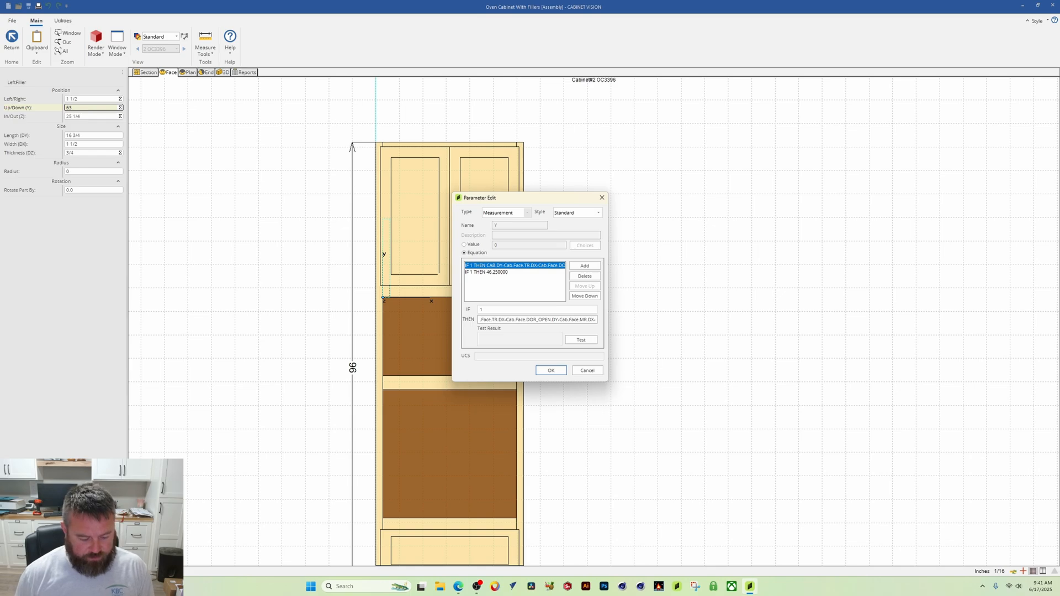
{"action": "key", "text": "ctrl+v"}
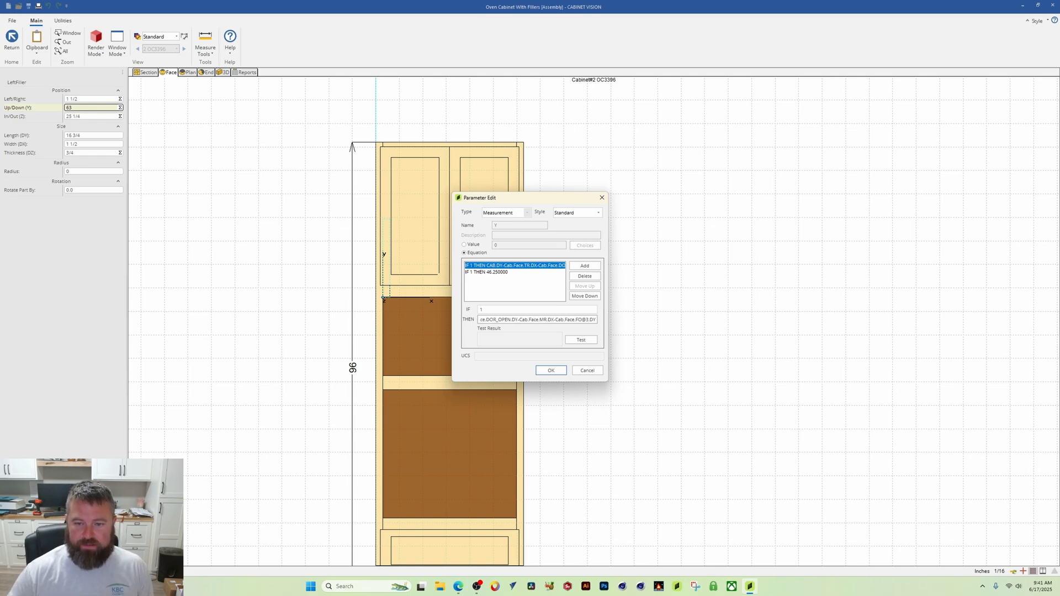
{"action": "left_click", "coordinate": [584, 341]}
{"action": "left_click", "coordinate": [551, 371]}
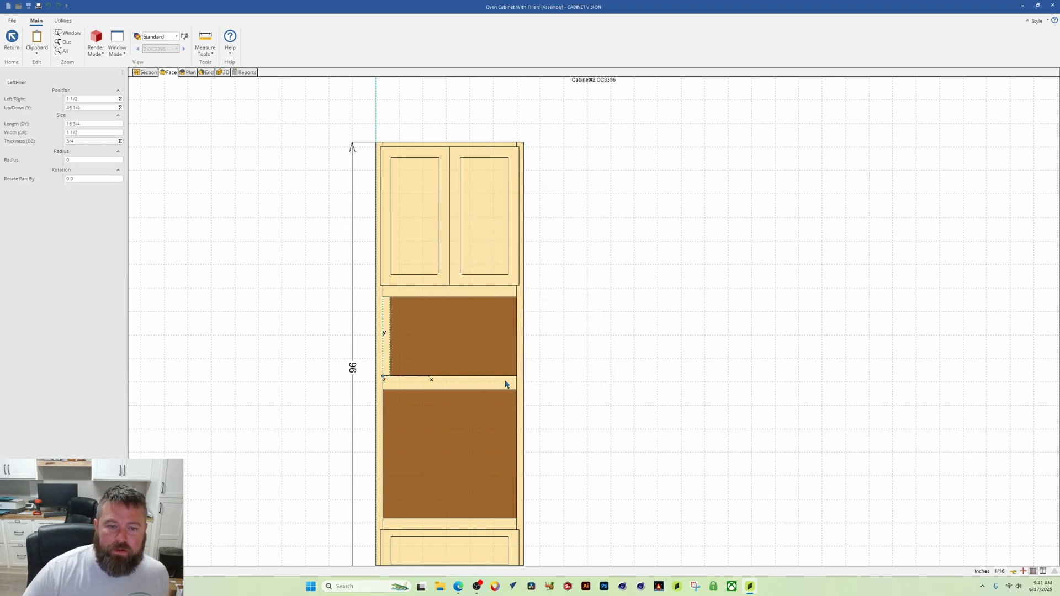
Deselect the LeftFiller board, examine its position in the upper oven opening and return to the room layout.
{"action": "left_click", "coordinate": [607, 387]}
{"action": "scroll", "coordinate": [392, 329], "scroll_direction": "up", "scroll_amount": 3}
{"action": "scroll", "coordinate": [454, 311], "scroll_direction": "down", "scroll_amount": 3}
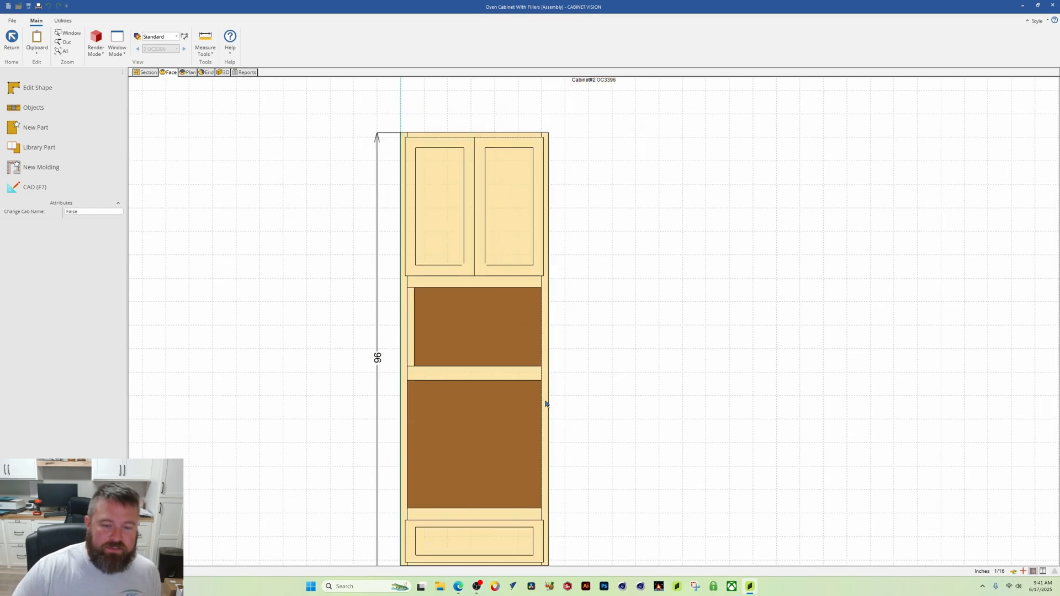
{"action": "scroll", "coordinate": [479, 384], "scroll_direction": "up", "scroll_amount": 2}
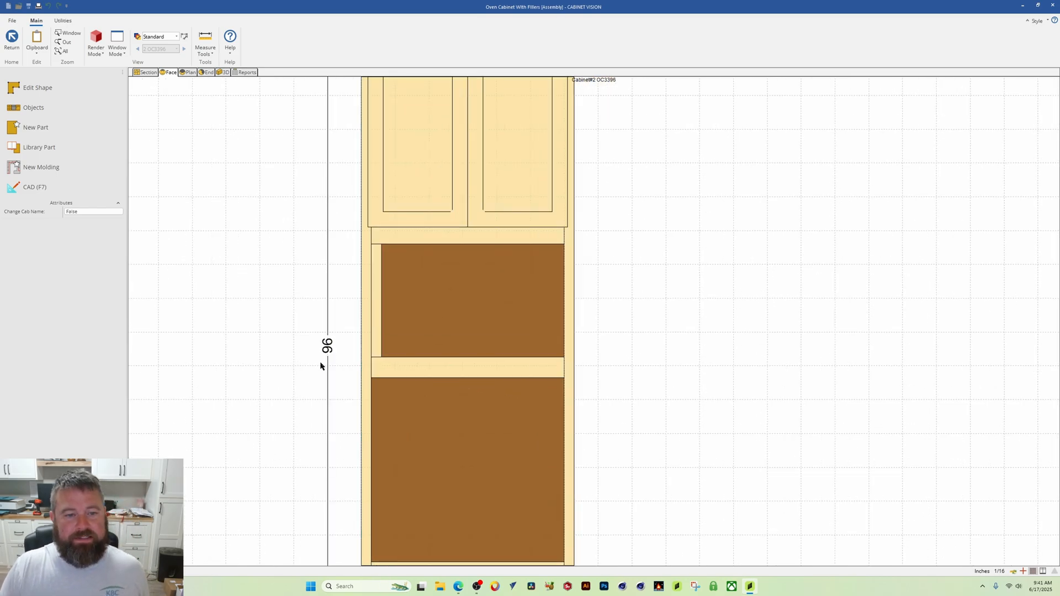
{"action": "middle_click_drag", "start_coordinate": [418, 294], "coordinate": [345, 318]}
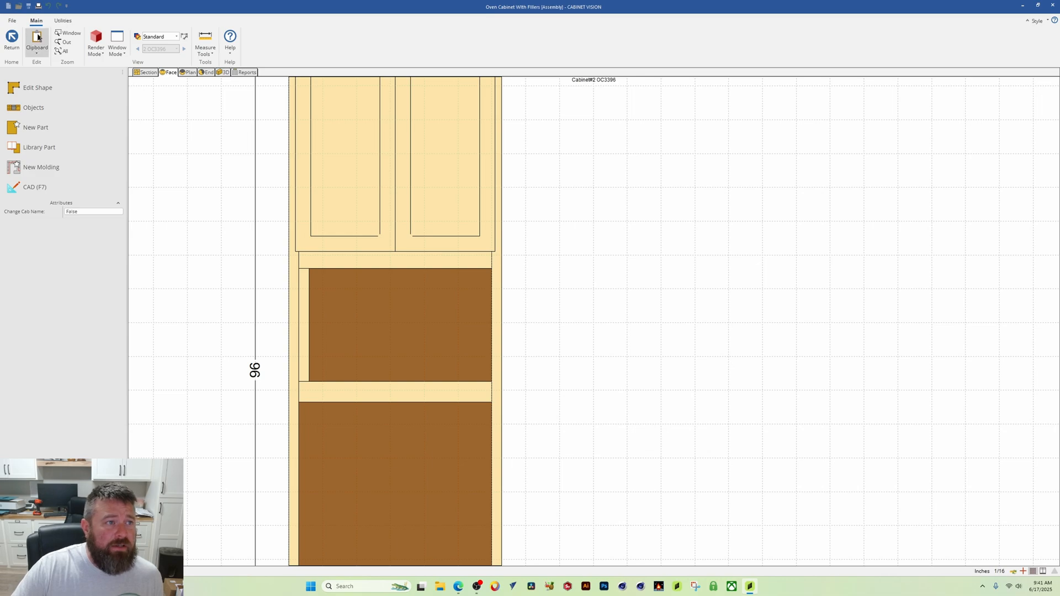
{"action": "left_click", "coordinate": [12, 39]}
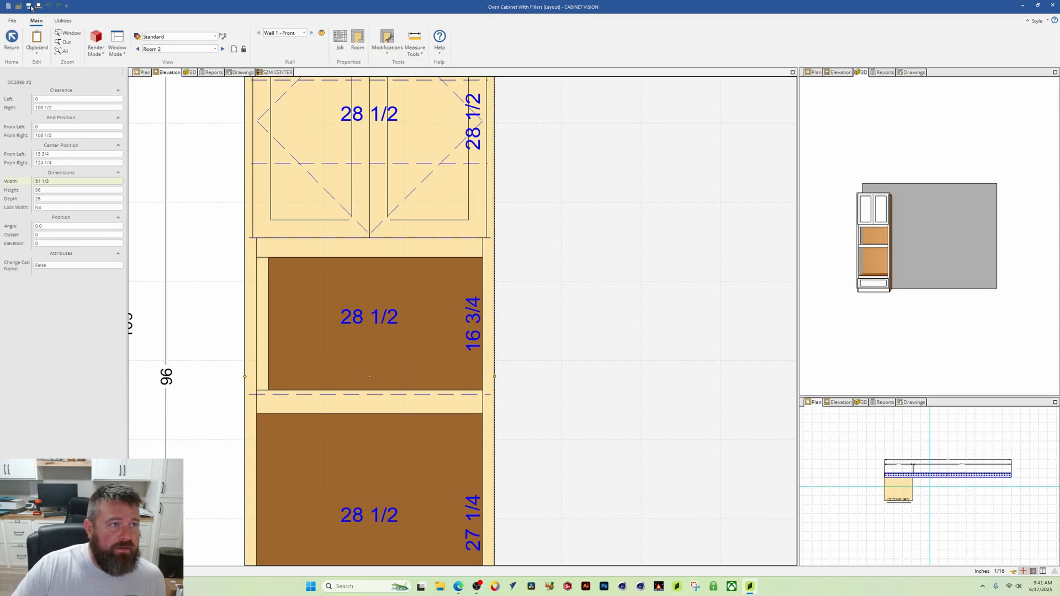
Set OC3396's height to 109 in the elevation to test the LeftFiller board's position equation.
{"action": "scroll", "coordinate": [371, 252], "scroll_direction": "down", "scroll_amount": 4}
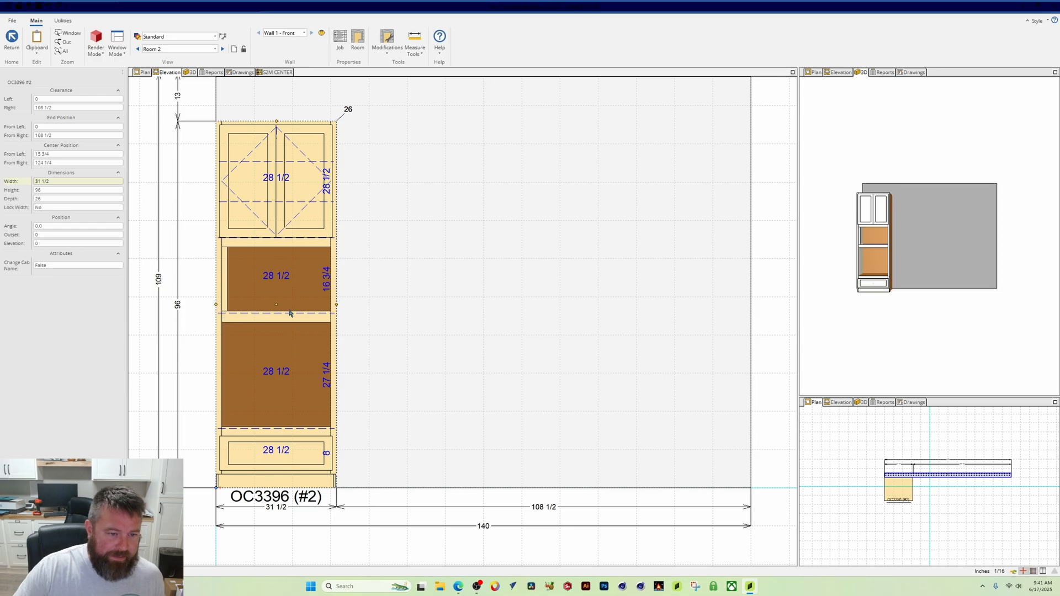
{"action": "left_click", "coordinate": [58, 189]}
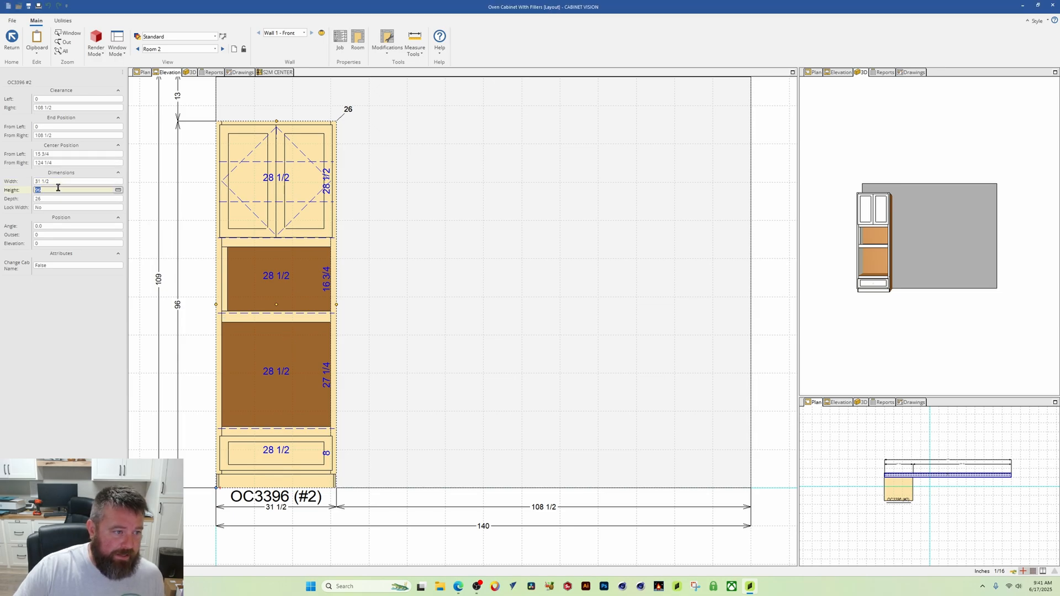
{"action": "type", "text": "109"}
{"action": "key", "text": "Return"}
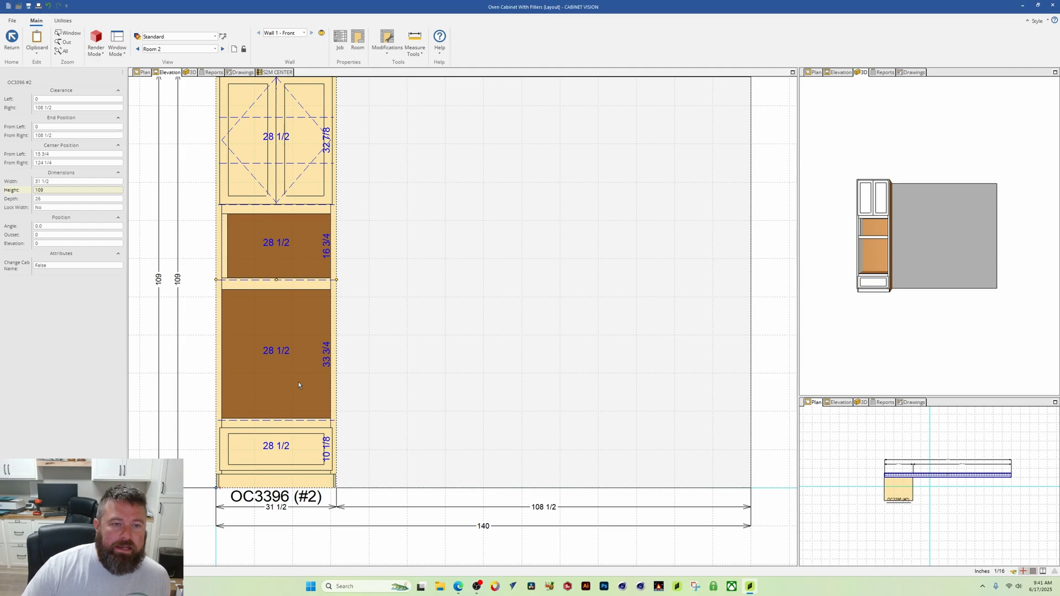
Set OC3396's height back to 96.
{"action": "left_click", "coordinate": [53, 189]}
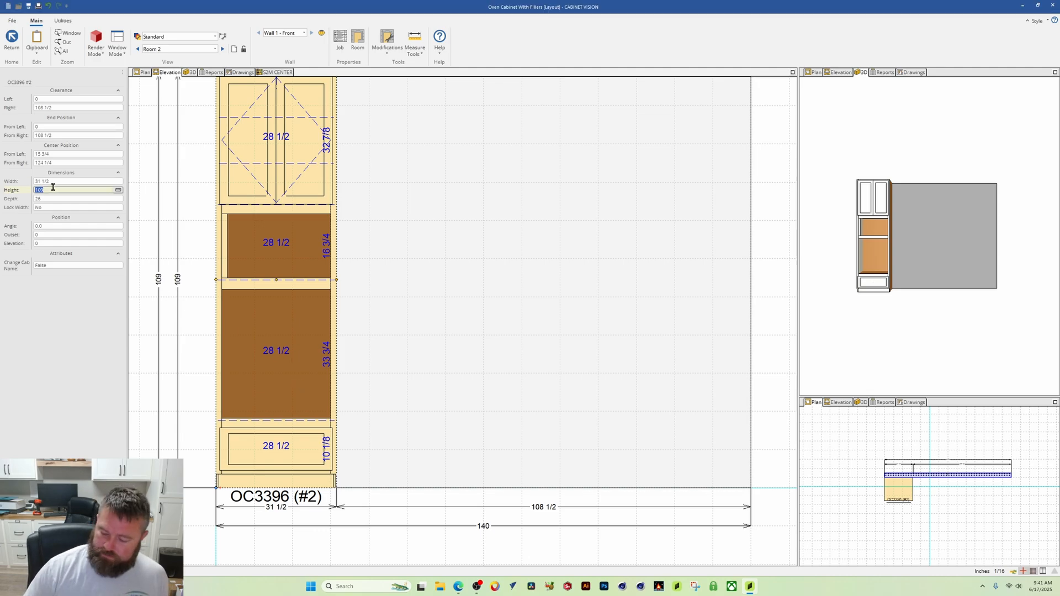
{"action": "type", "text": "96"}
{"action": "key", "text": "Return"}
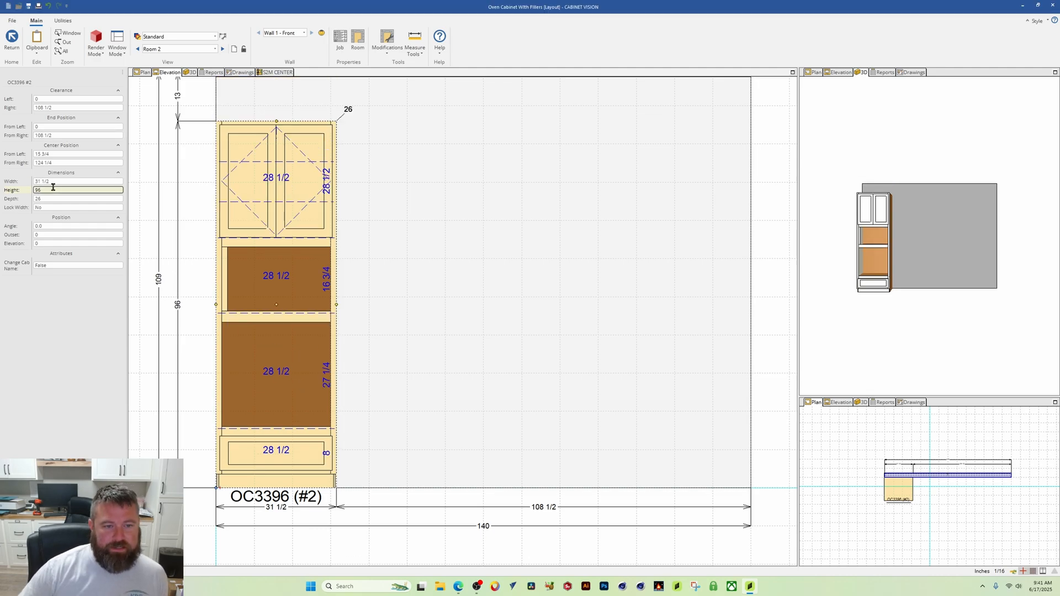
Unlock the height of the oven cabinet's upper opening in the section view, set it to 18, and return to the room layout.
{"action": "double_click", "coordinate": [276, 280]}
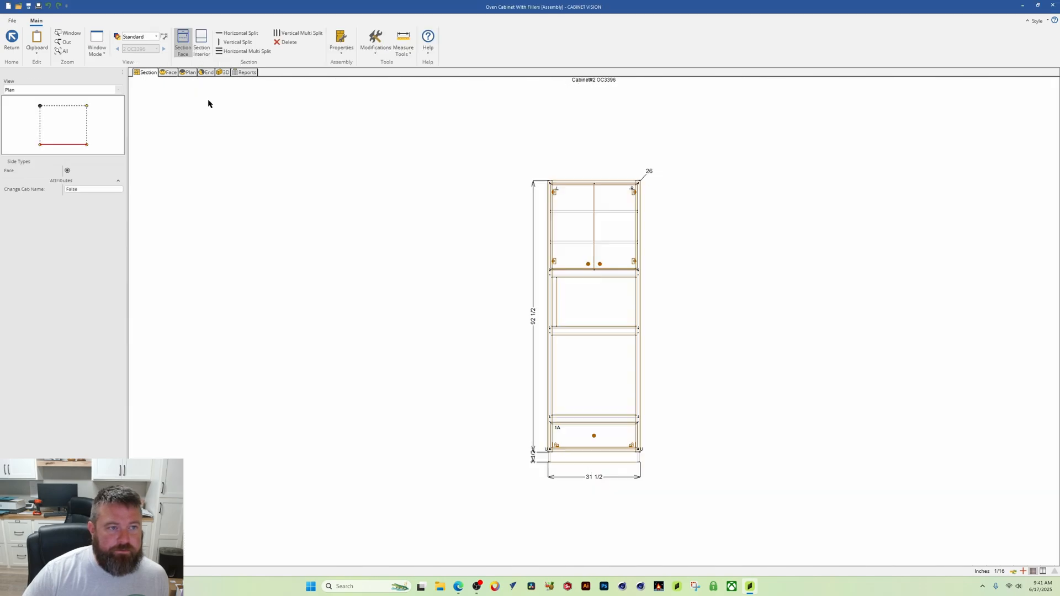
{"action": "left_click", "coordinate": [593, 296]}
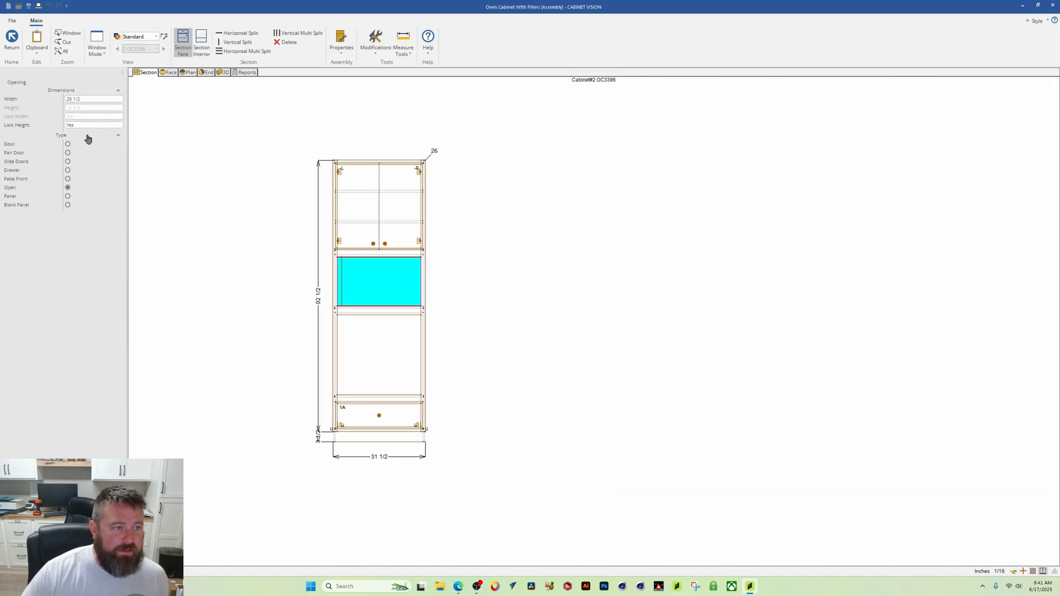
{"action": "left_click", "coordinate": [116, 127]}
{"action": "left_click", "coordinate": [110, 108]}
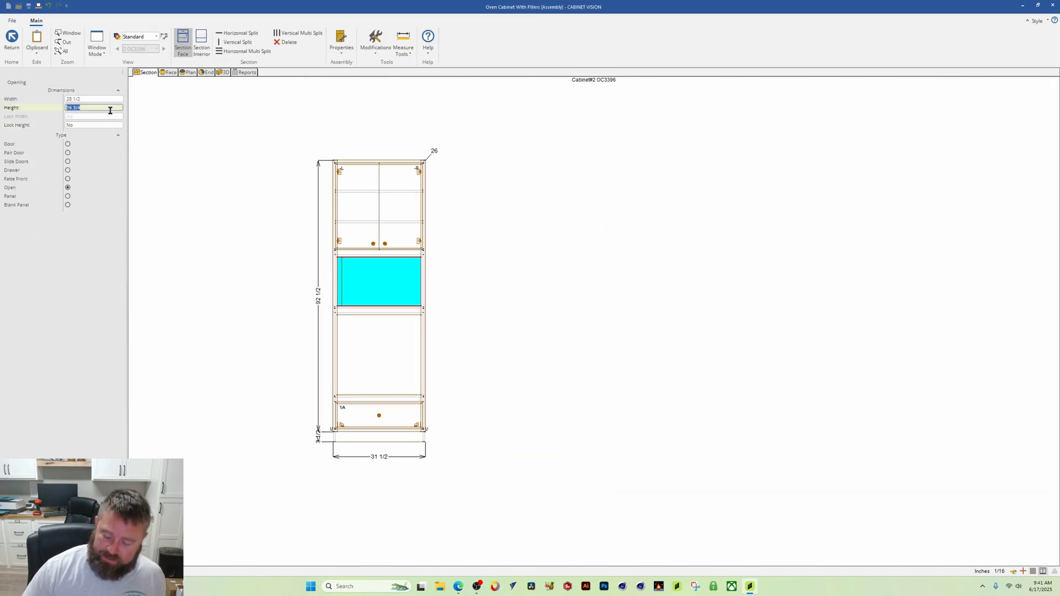
{"action": "type", "text": "17"}
{"action": "key", "text": "Return"}
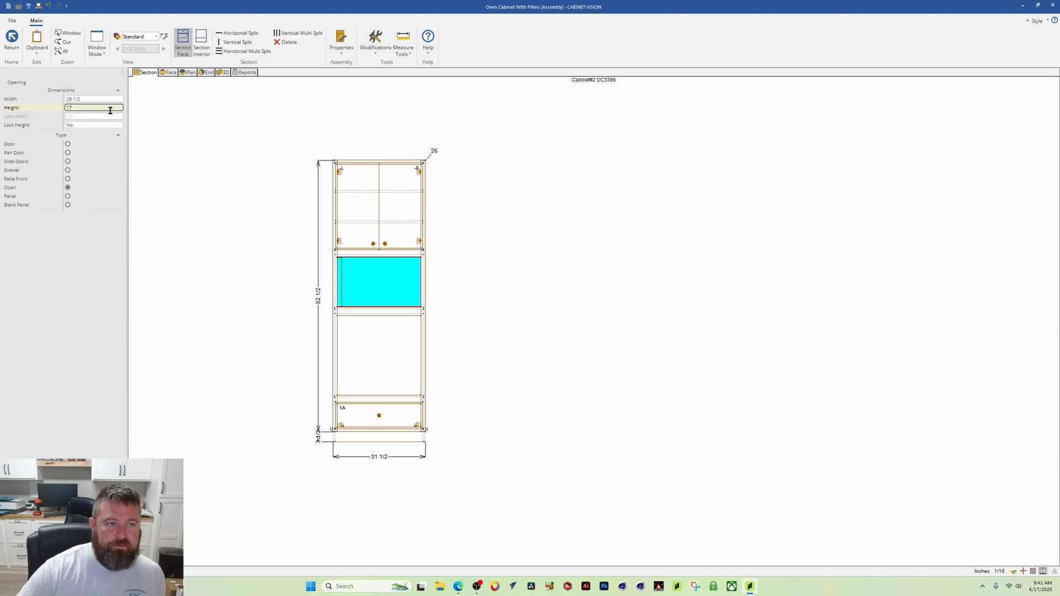
{"action": "left_click", "coordinate": [83, 108]}
{"action": "type", "text": "1"}
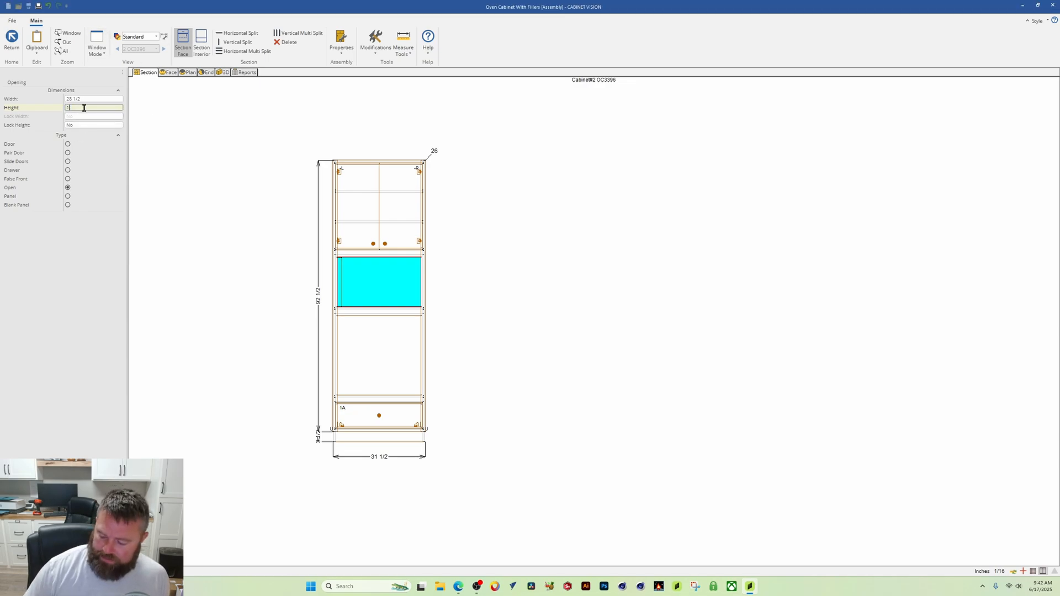
{"action": "type", "text": "8"}
{"action": "key", "text": "Return"}
{"action": "left_click", "coordinate": [12, 42]}
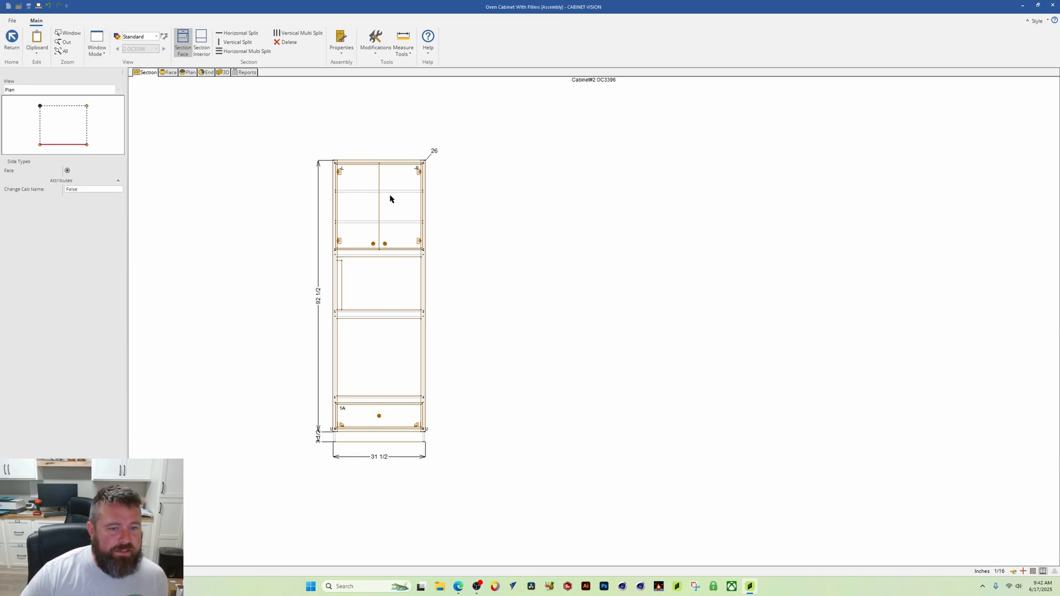
{"action": "left_click", "coordinate": [12, 39]}
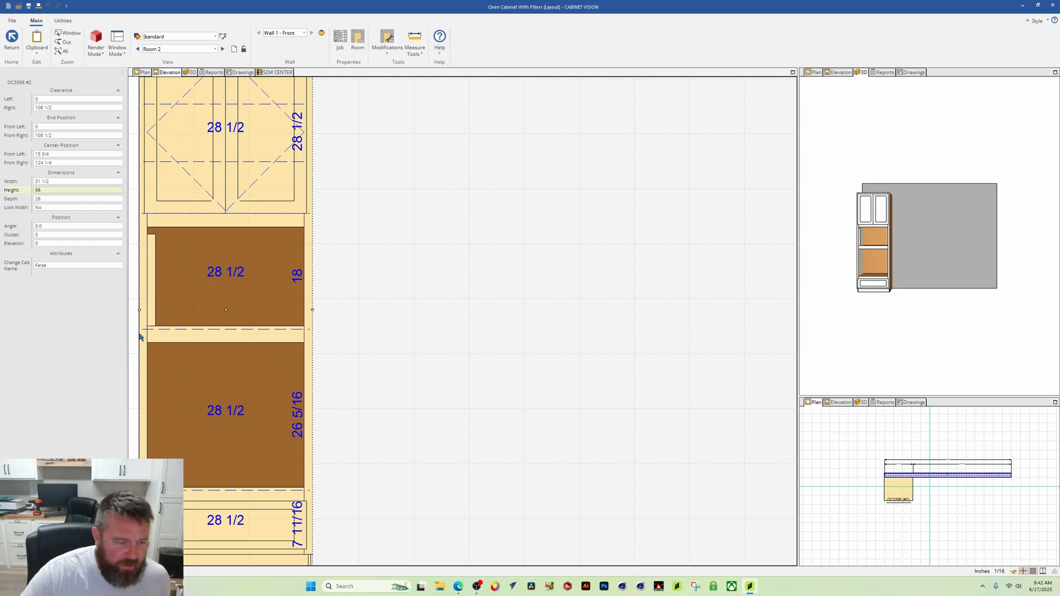
Reopen the oven cabinet in its face view and select the left filler in the upper opening.
{"action": "middle_click_drag", "start_coordinate": [192, 241], "coordinate": [291, 280]}
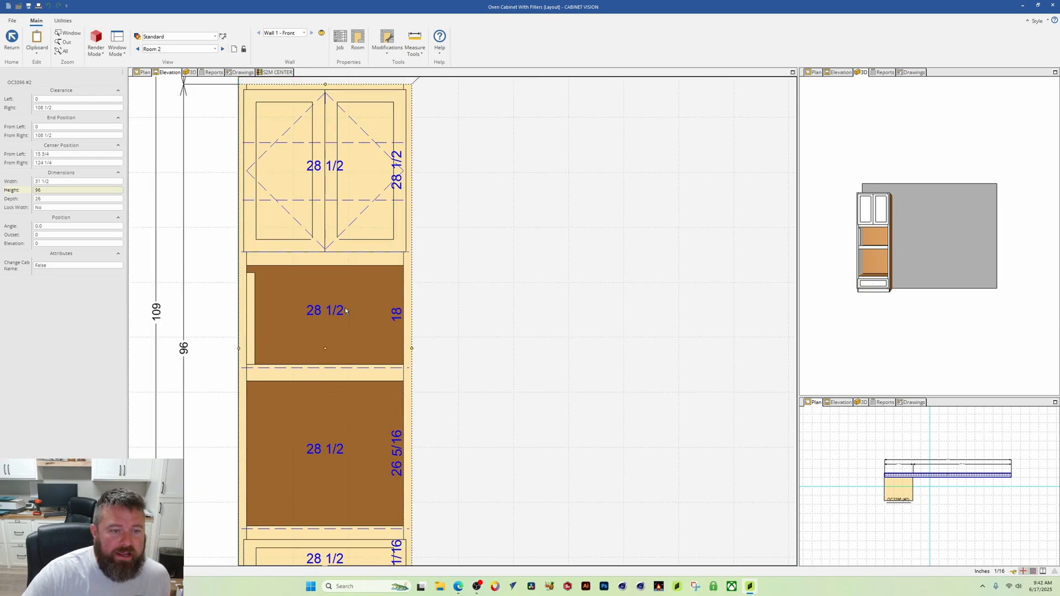
{"action": "scroll", "coordinate": [276, 307], "scroll_direction": "up", "scroll_amount": 2}
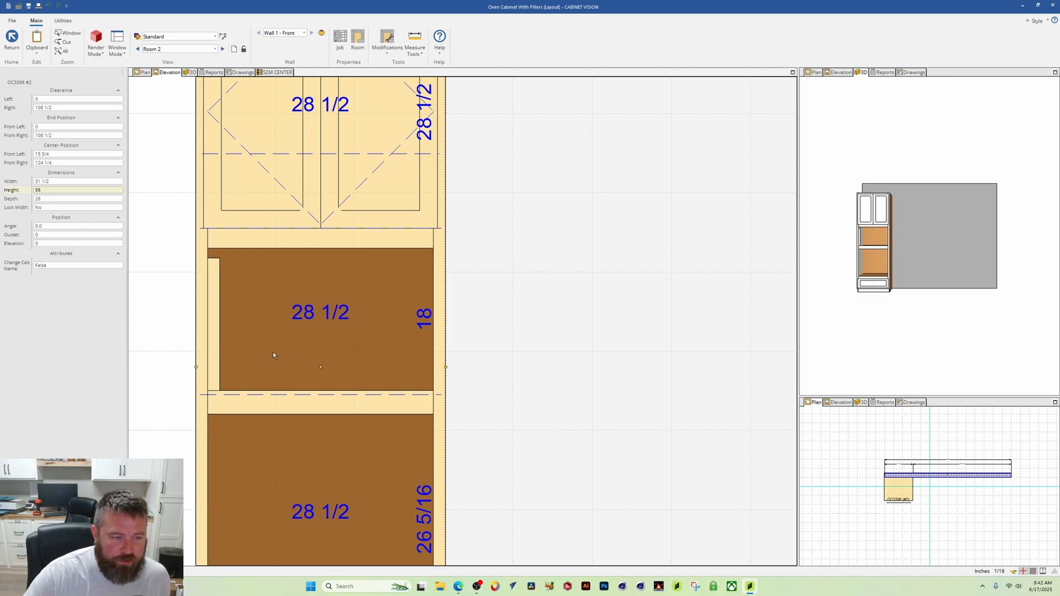
{"action": "scroll", "coordinate": [365, 339], "scroll_direction": "down", "scroll_amount": 2}
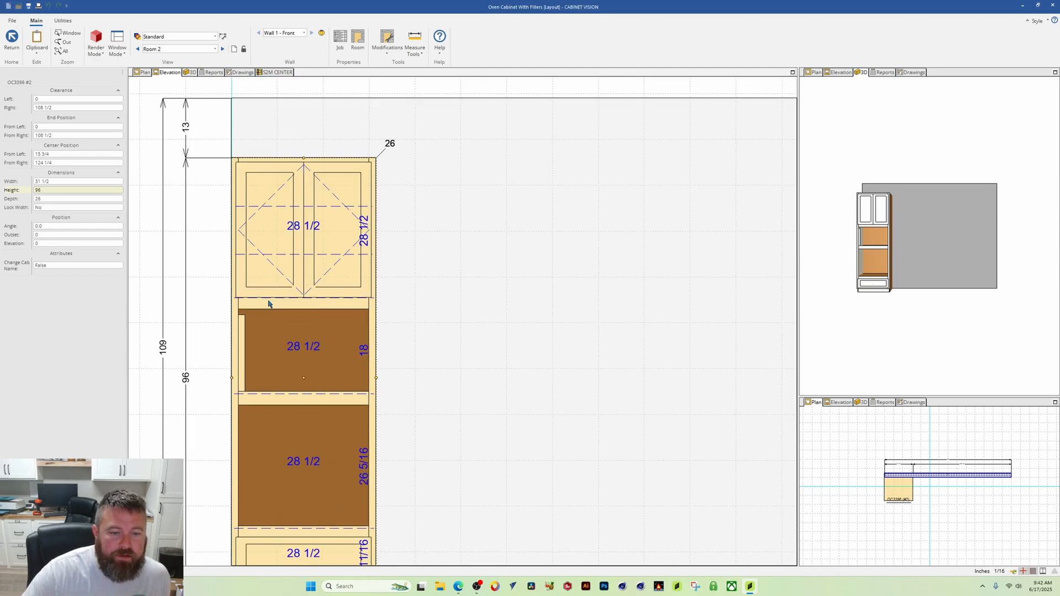
{"action": "mouse_move", "coordinate": [288, 322]}
{"action": "middle_mouse_down"}
{"action": "mouse_move", "coordinate": [306, 199]}
{"action": "mouse_move", "coordinate": [313, 241]}
{"action": "middle_mouse_up"}
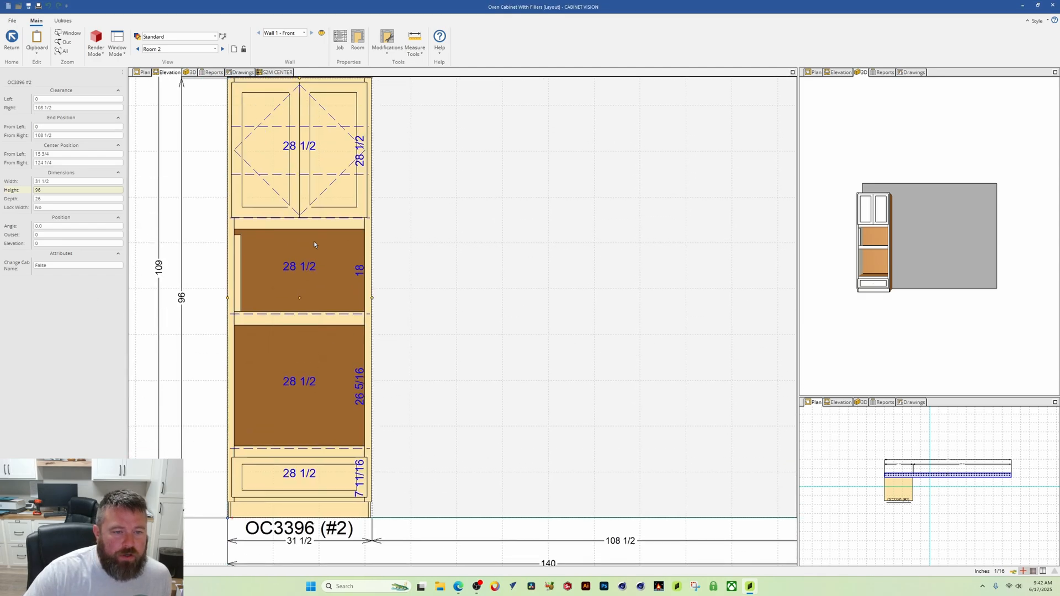
{"action": "double_click", "coordinate": [289, 191]}
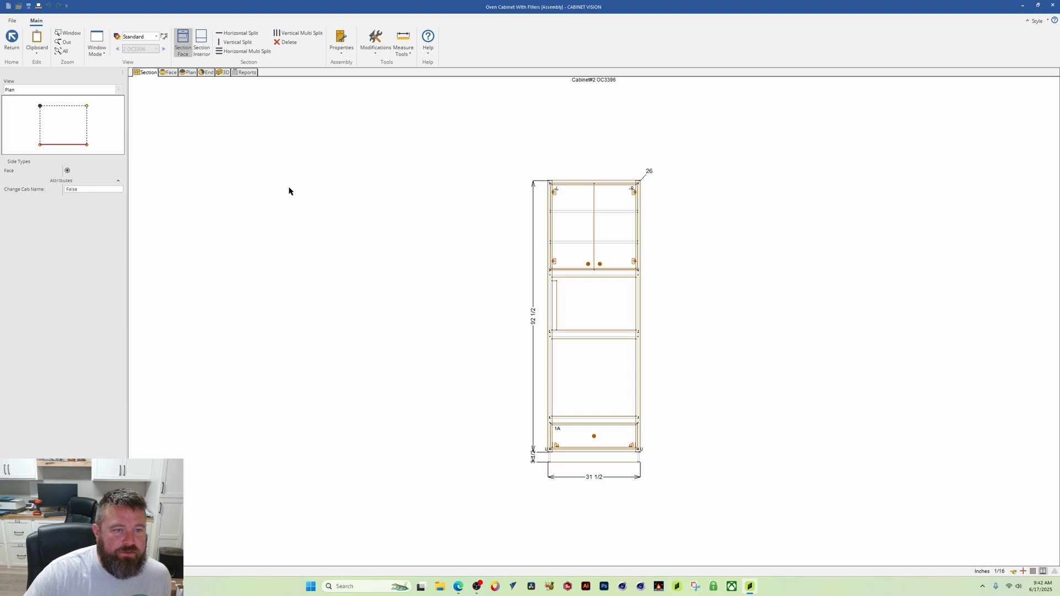
{"action": "left_click", "coordinate": [168, 72]}
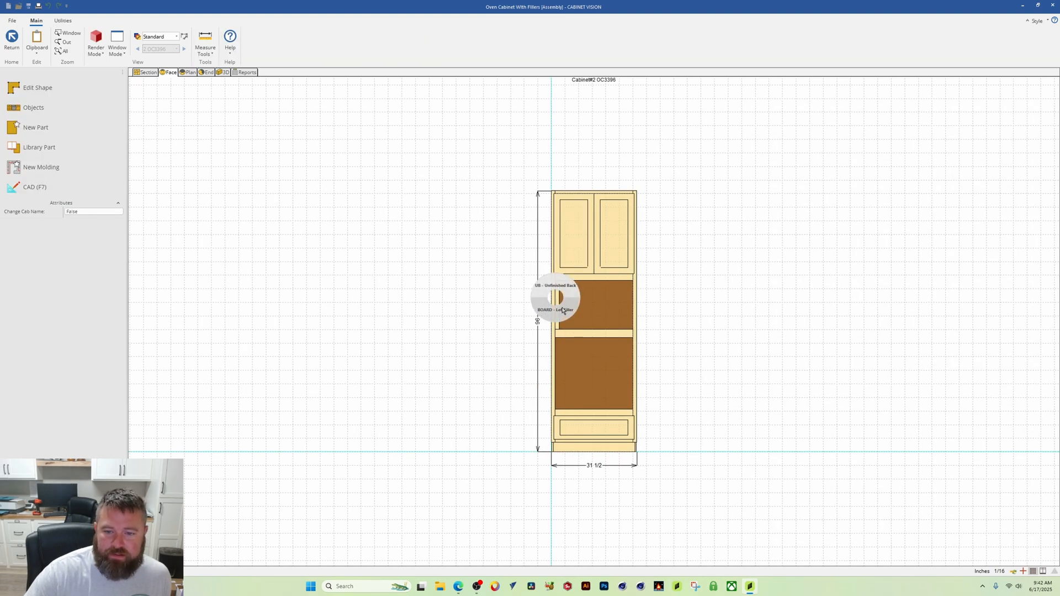
{"action": "left_click", "coordinate": [563, 310]}
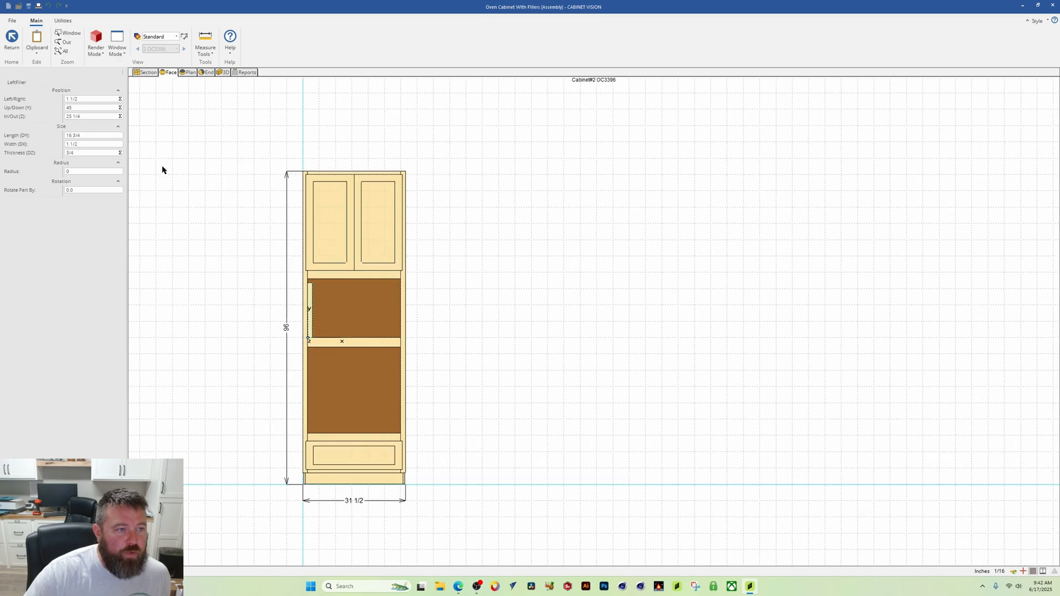
{"action": "left_click", "coordinate": [119, 108]}
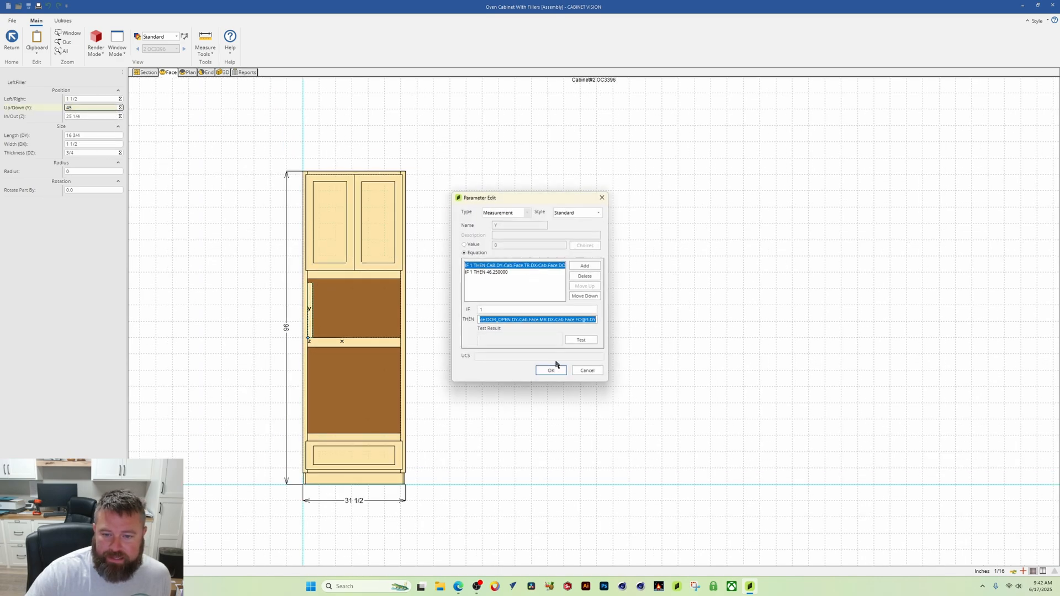
{"action": "left_click", "coordinate": [554, 343]}
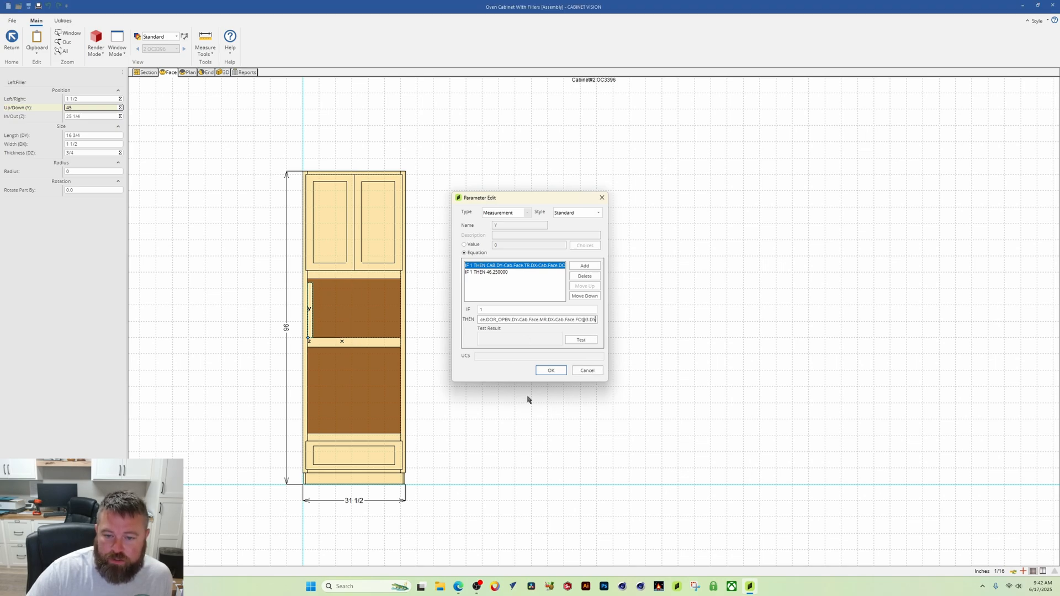
{"action": "left_click_drag", "start_coordinate": [596, 319], "coordinate": [560, 320]}
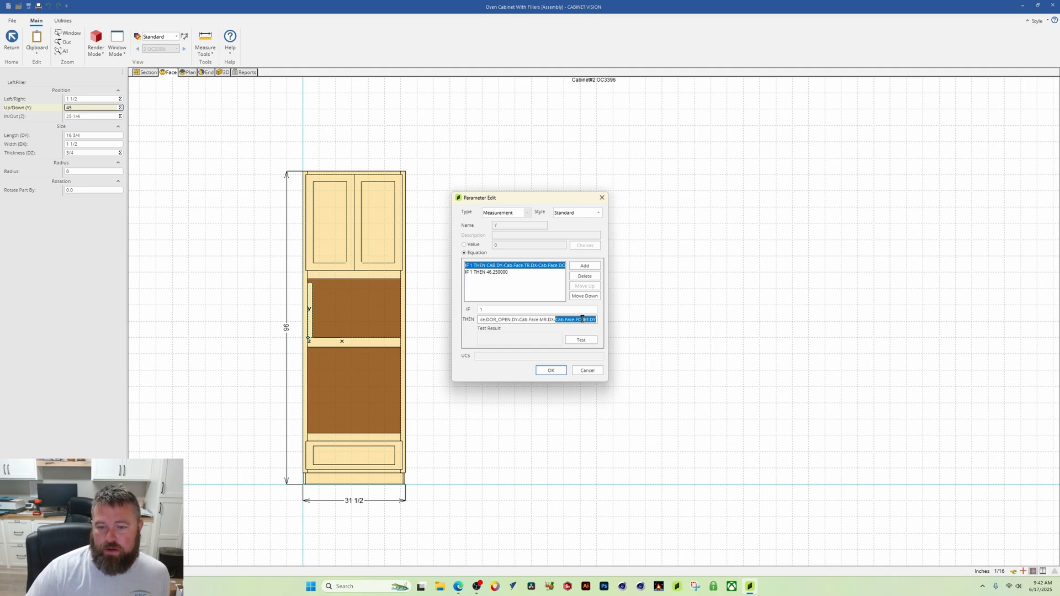
{"action": "right_click", "coordinate": [583, 319]}
{"action": "left_click", "coordinate": [568, 310]}
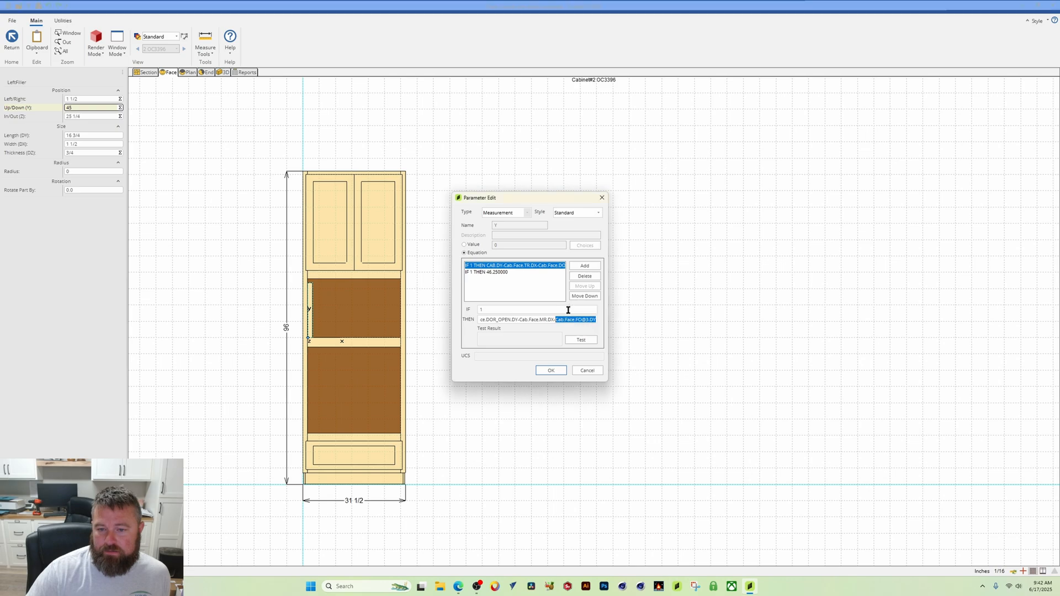
{"action": "left_click", "coordinate": [588, 370]}
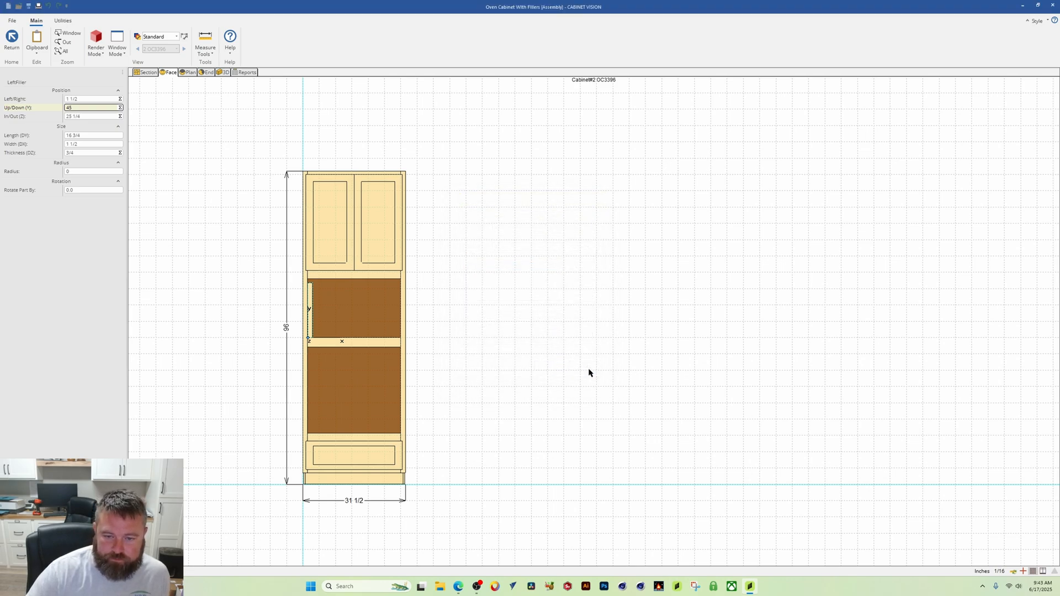
{"action": "left_click", "coordinate": [101, 137]}
{"action": "left_click", "coordinate": [113, 136]}
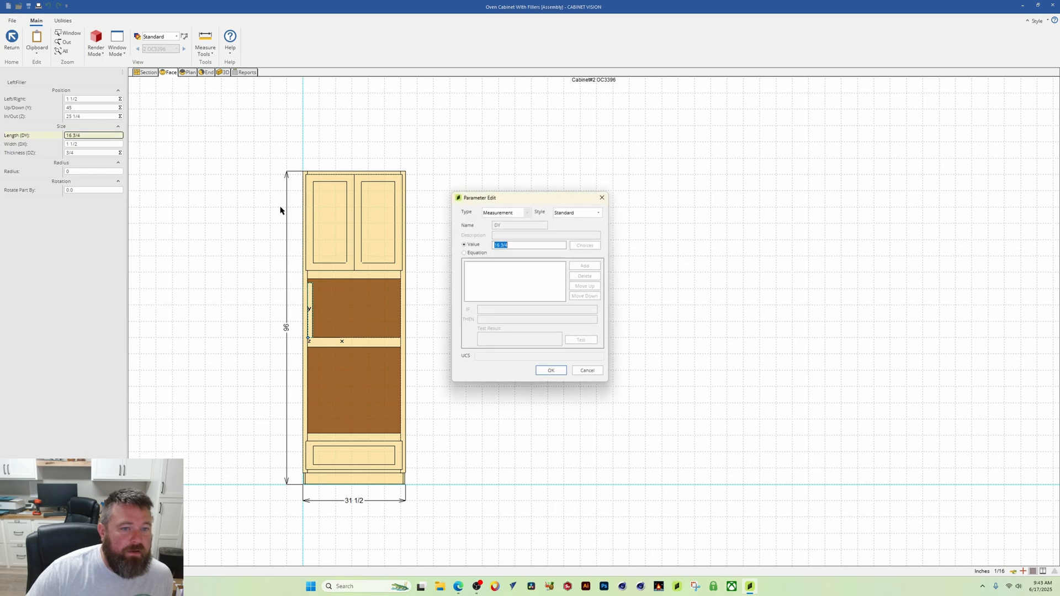
{"action": "left_click", "coordinate": [474, 253]}
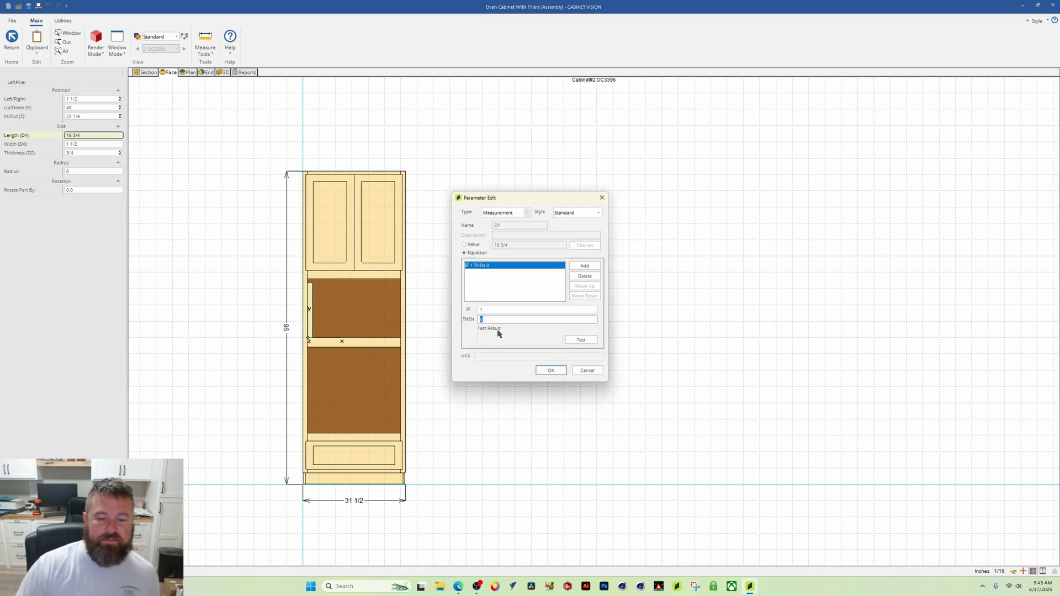
{"action": "key", "text": "ctrl+v"}
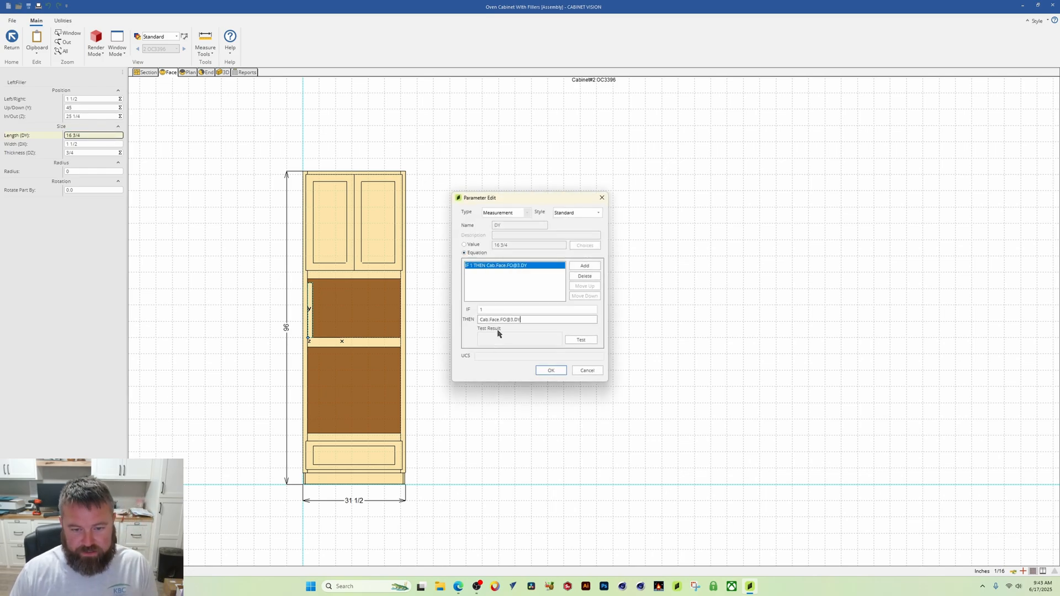
{"action": "left_click", "coordinate": [590, 342]}
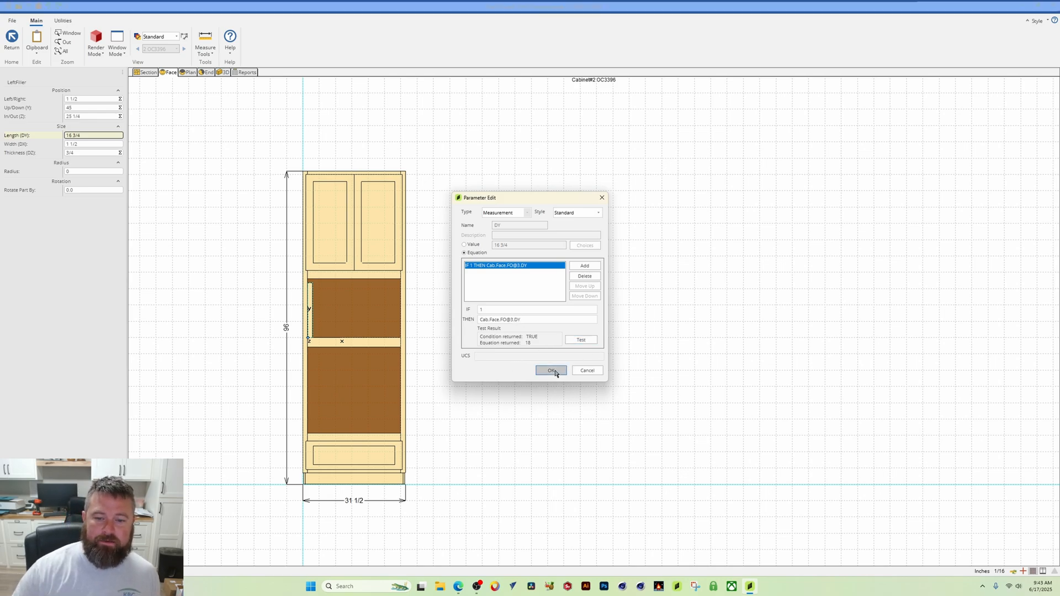
{"action": "left_click", "coordinate": [551, 369]}
{"action": "scroll", "coordinate": [320, 330], "scroll_direction": "up", "scroll_amount": 2}
{"action": "scroll", "coordinate": [320, 329], "scroll_direction": "down", "scroll_amount": 2}
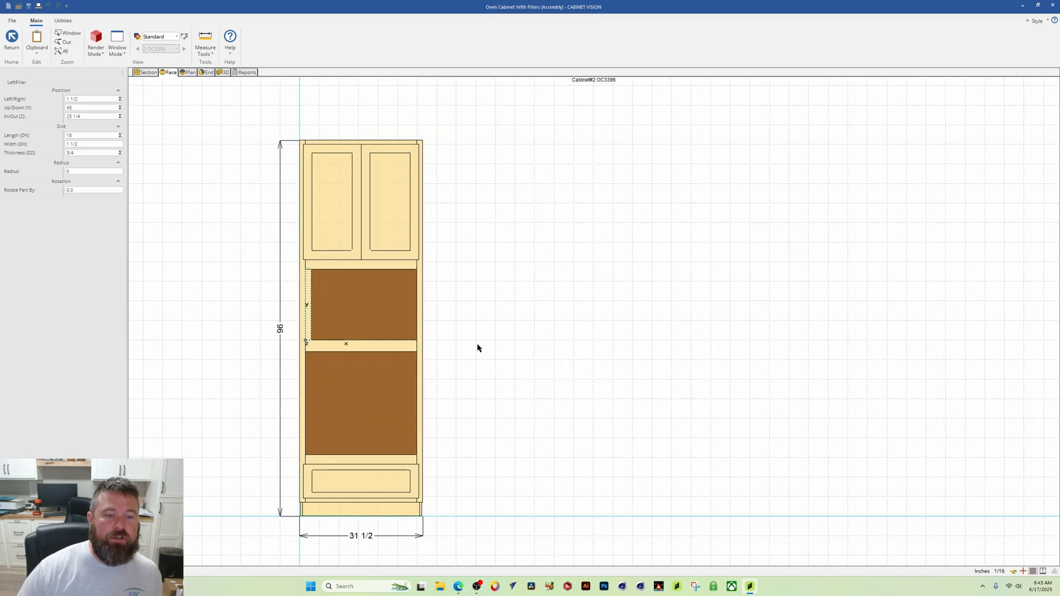
{"action": "scroll", "coordinate": [478, 348], "scroll_direction": "up", "scroll_amount": 2}
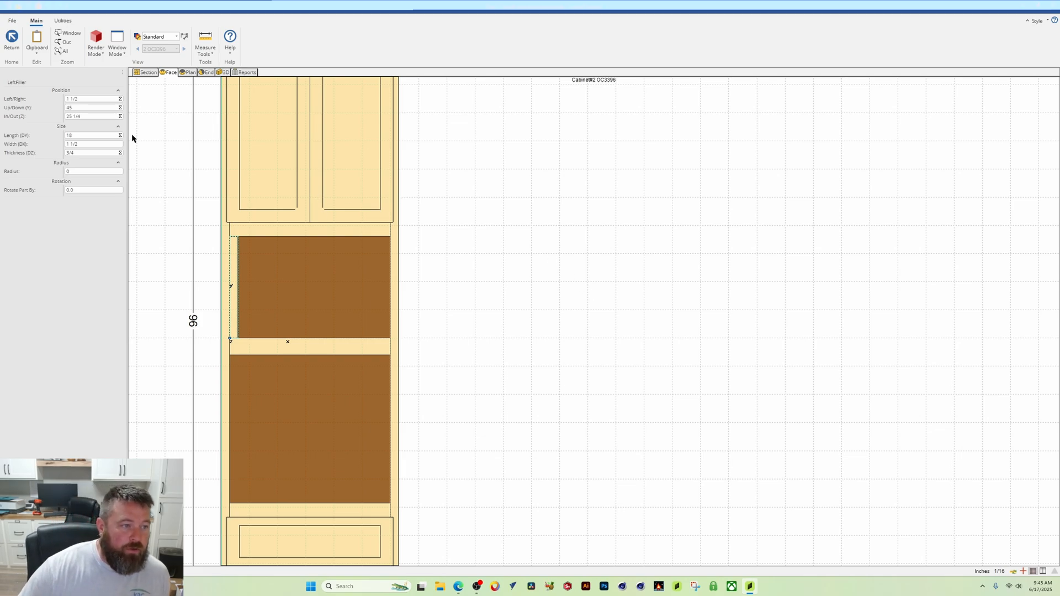
Set the upper opening's height to 20 in the section view.
{"action": "left_click", "coordinate": [145, 73]}
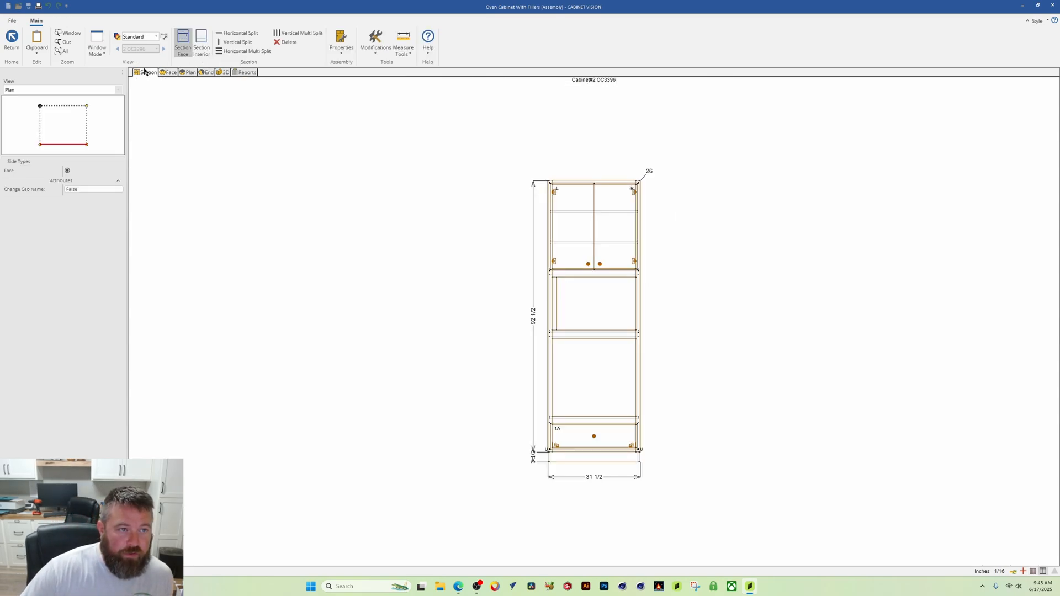
{"action": "left_click", "coordinate": [599, 247]}
{"action": "left_click", "coordinate": [610, 309]}
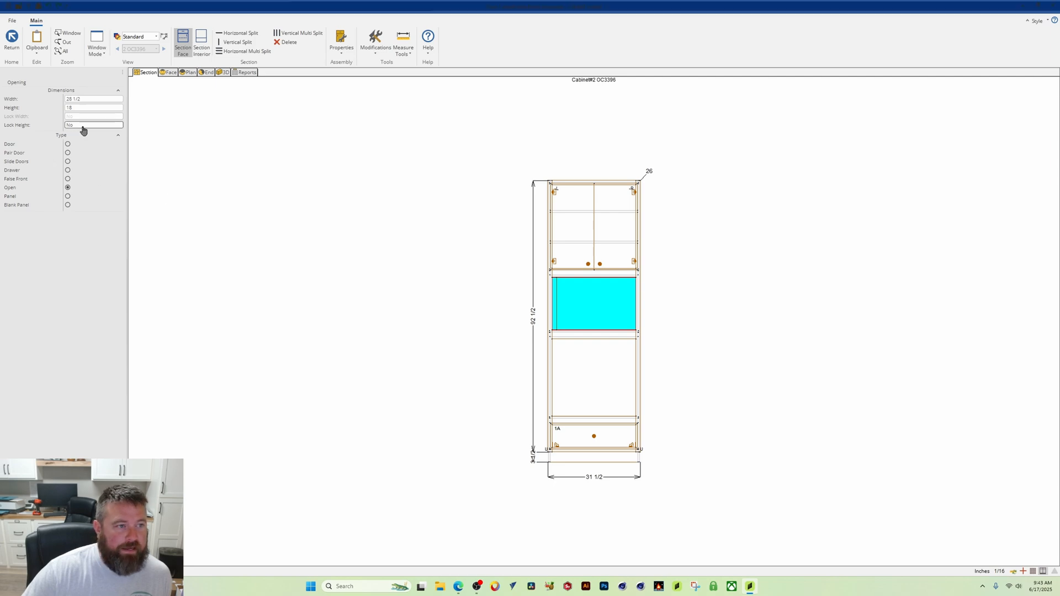
{"action": "left_click", "coordinate": [90, 106]}
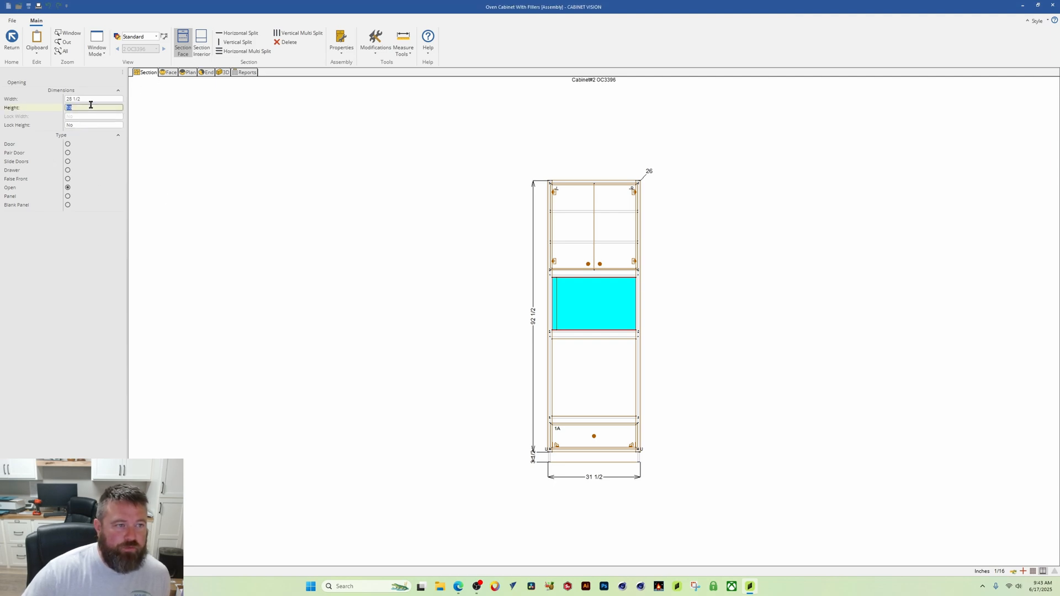
{"action": "key", "text": "Return"}
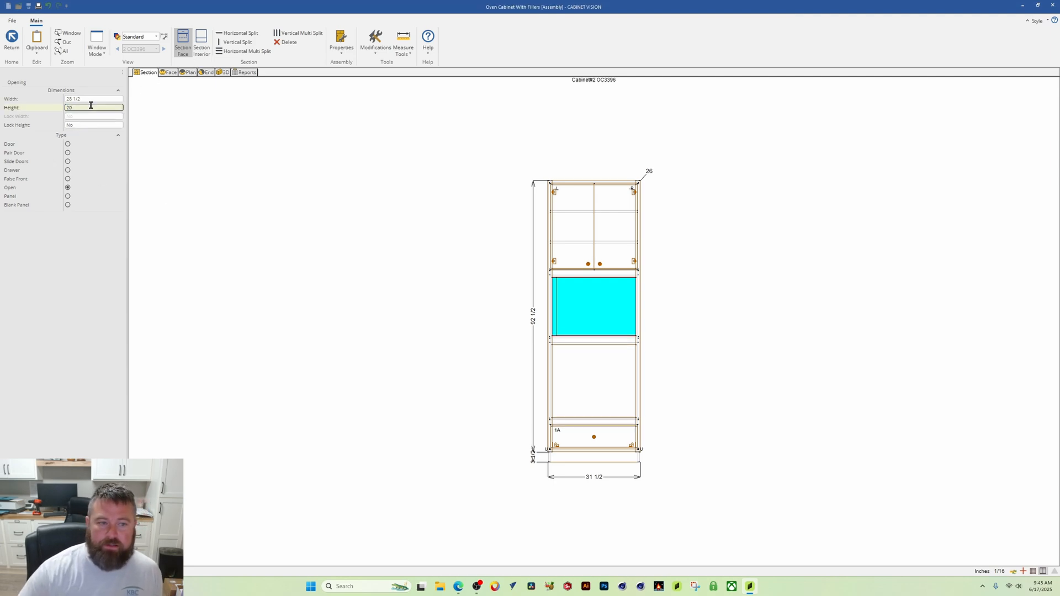
Set the upper opening's height to 16 3/4.
{"action": "left_click", "coordinate": [90, 107]}
{"action": "type", "text": "16 3/4"}
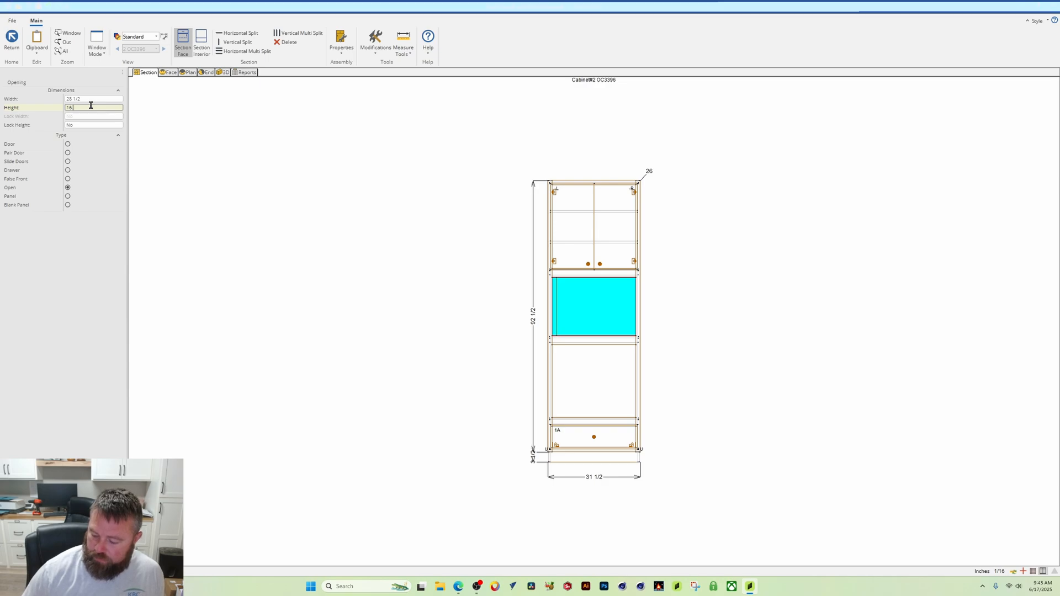
{"action": "key", "text": "Return"}
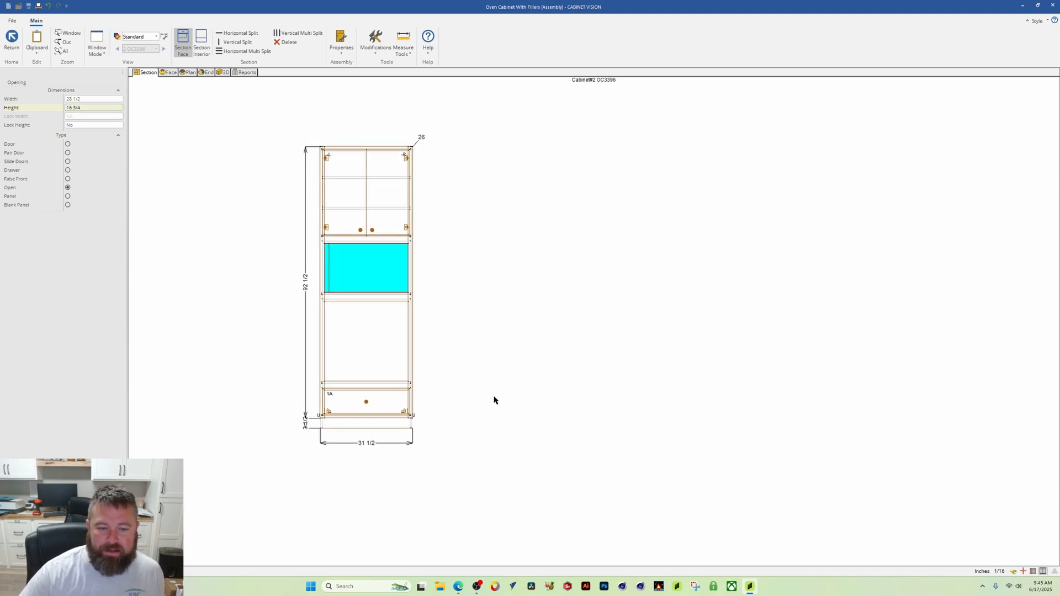
Check the dimensions of the cabinet's openings and examine the left filler's fit in the face view.
{"action": "left_click", "coordinate": [366, 401]}
{"action": "left_click", "coordinate": [391, 321]}
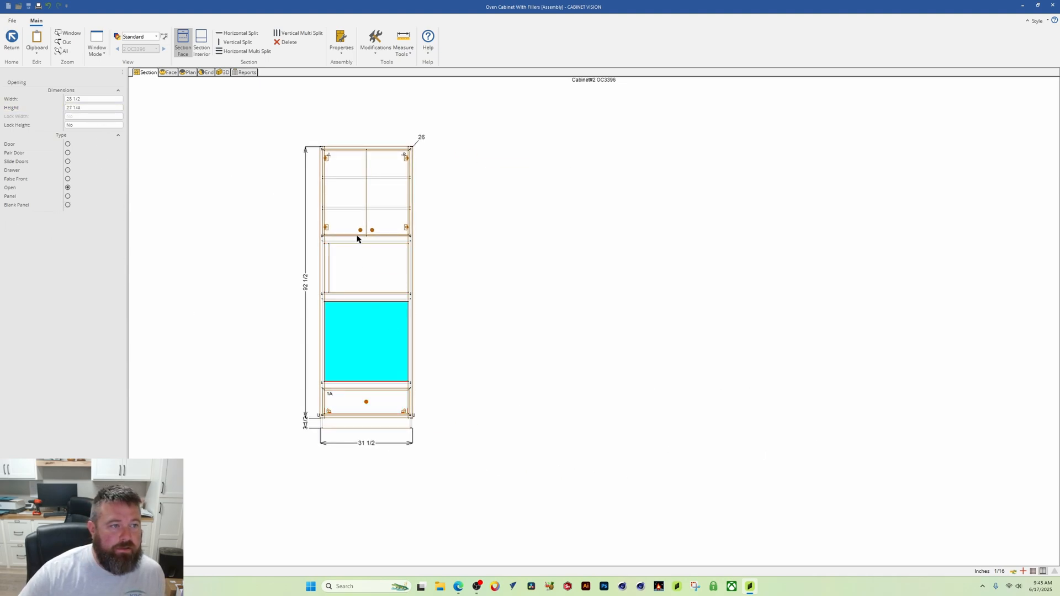
{"action": "left_click", "coordinate": [358, 237]}
{"action": "left_click", "coordinate": [356, 310]}
{"action": "left_click", "coordinate": [344, 255]}
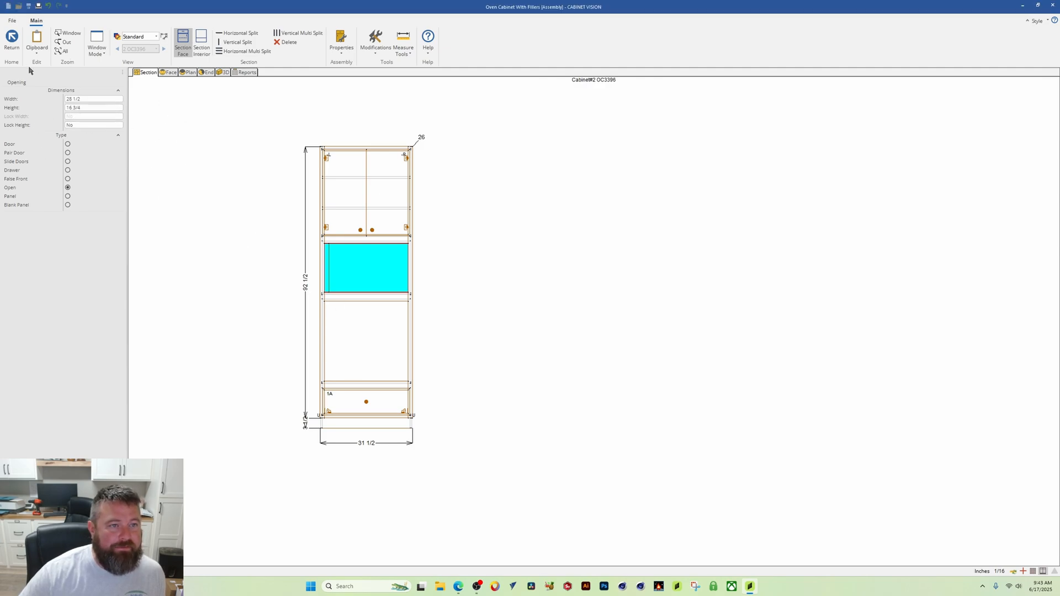
{"action": "left_click", "coordinate": [169, 73]}
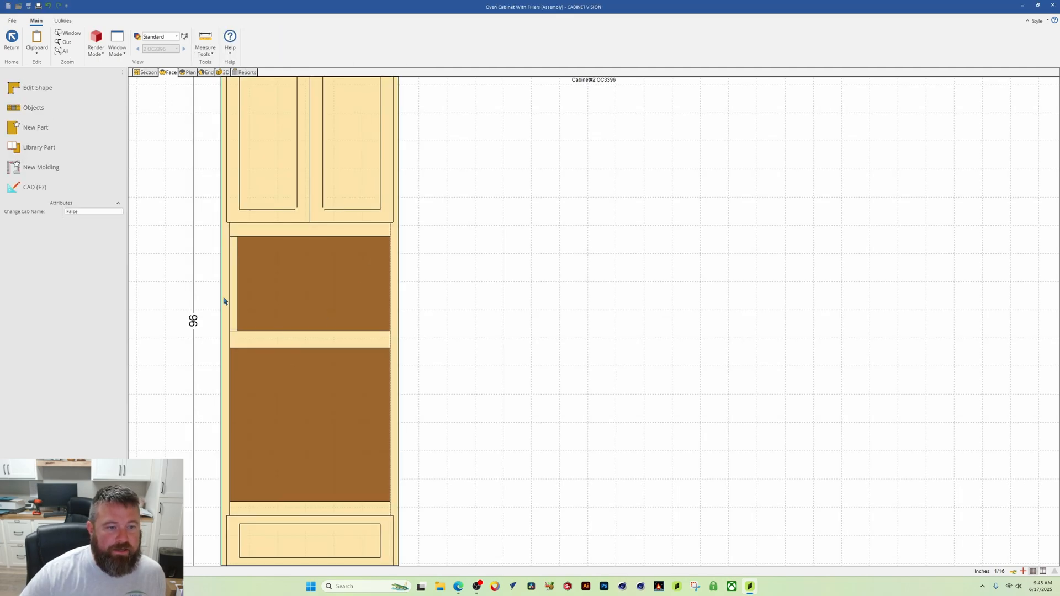
{"action": "middle_click_drag", "start_coordinate": [225, 298], "coordinate": [269, 352]}
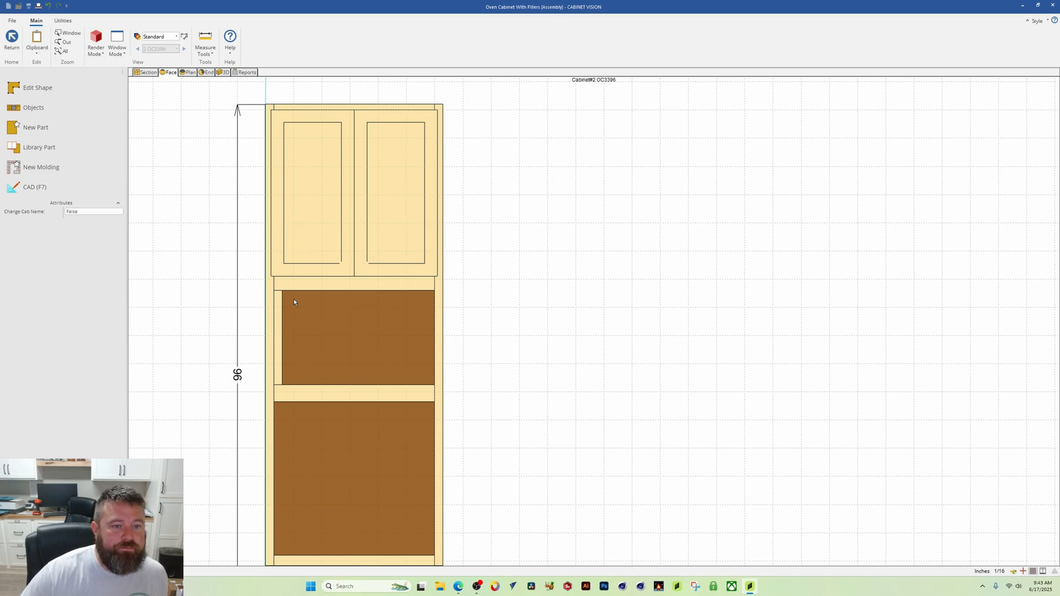
Examine the left filler's position, length, width and thickness properties in the face view.
{"action": "left_click", "coordinate": [279, 326]}
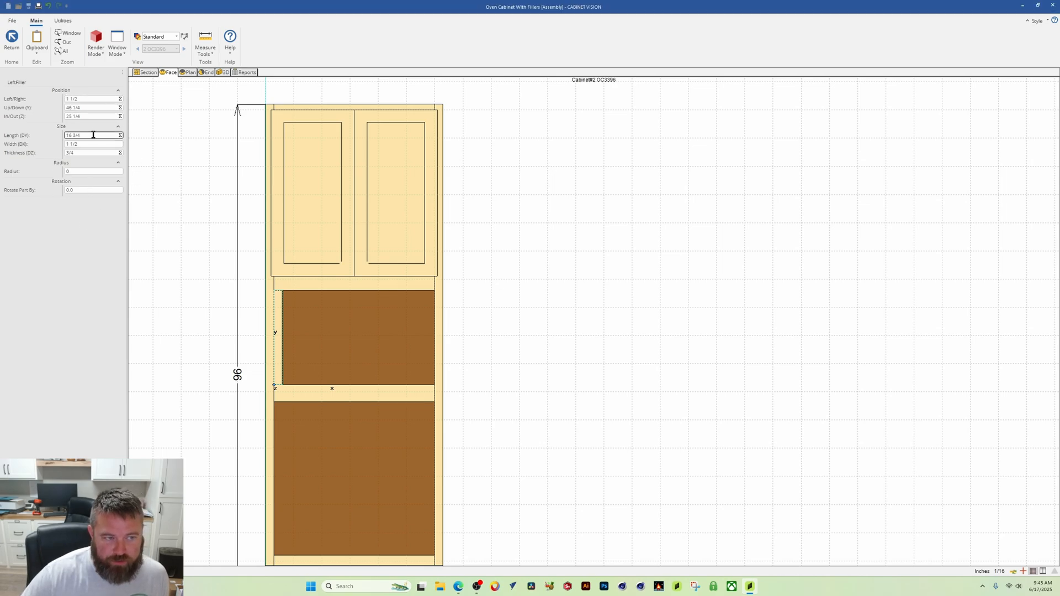
{"action": "left_click", "coordinate": [92, 153]}
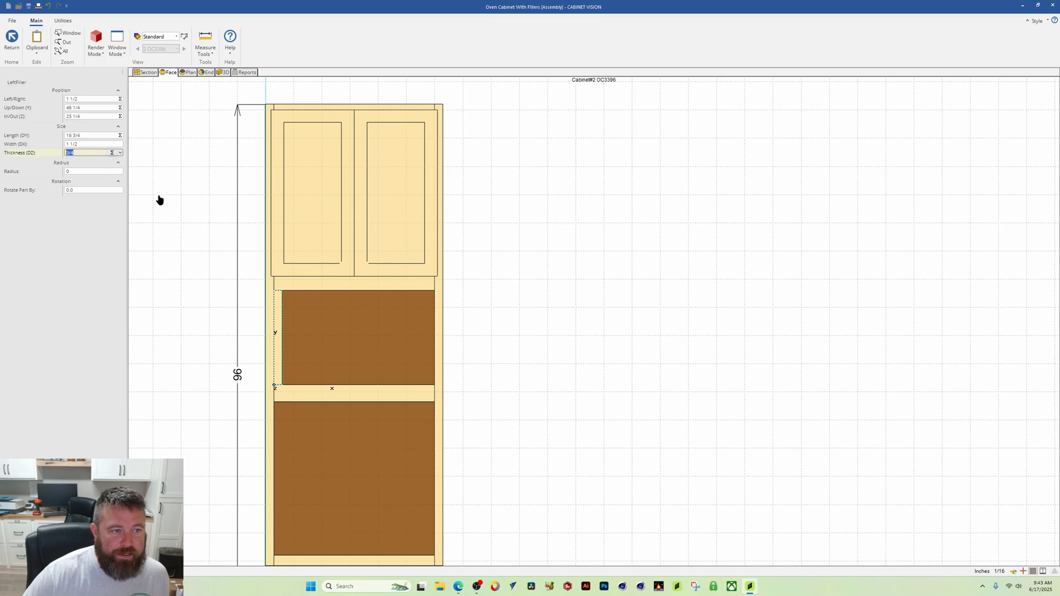
{"action": "left_click", "coordinate": [176, 170]}
{"action": "middle_click_drag", "start_coordinate": [229, 238], "coordinate": [259, 237]}
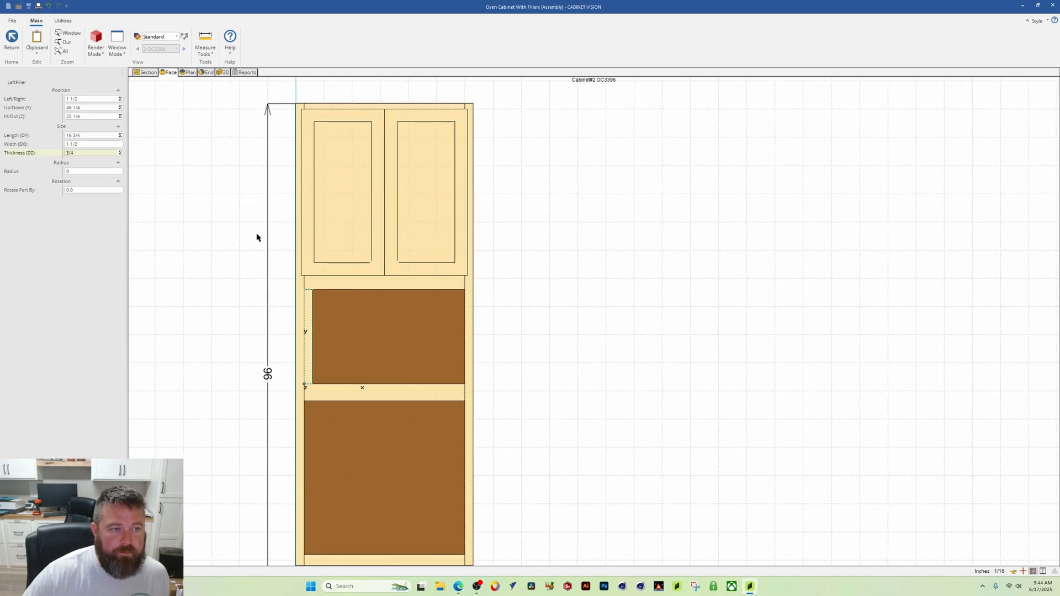
{"action": "left_click", "coordinate": [244, 332]}
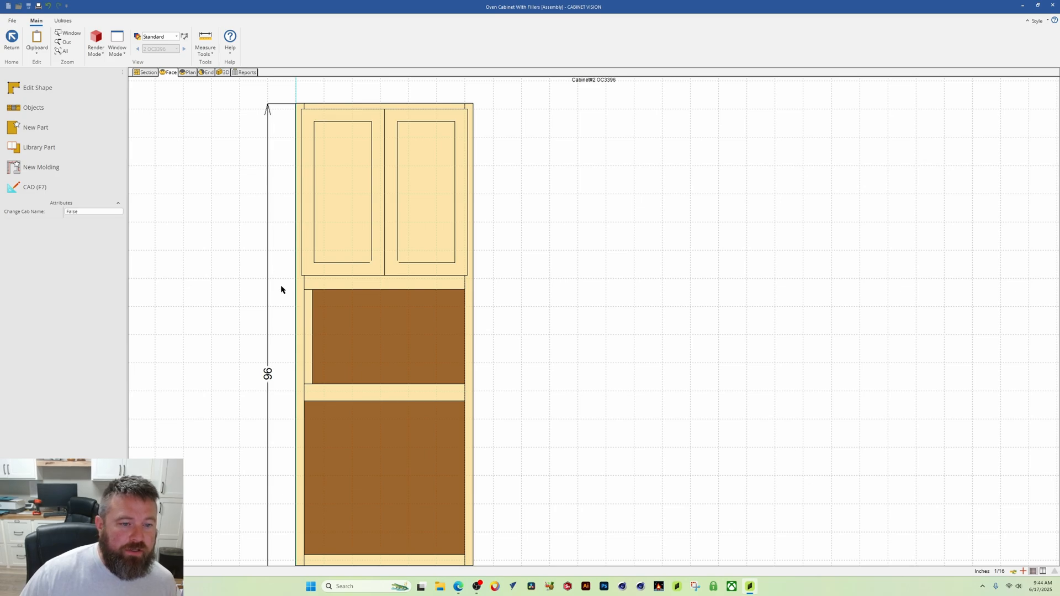
{"action": "left_click", "coordinate": [310, 321]}
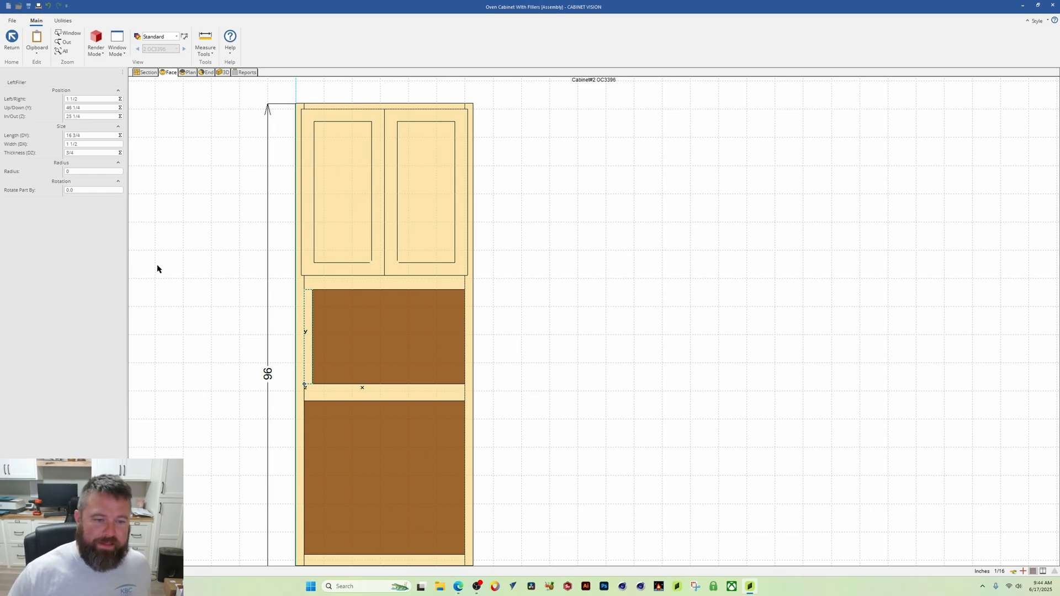
{"action": "left_click", "coordinate": [286, 348]}
Start a new Measurement parameter in the left filler's part properties and set its style to Attribute.
{"action": "right_click", "coordinate": [306, 292]}
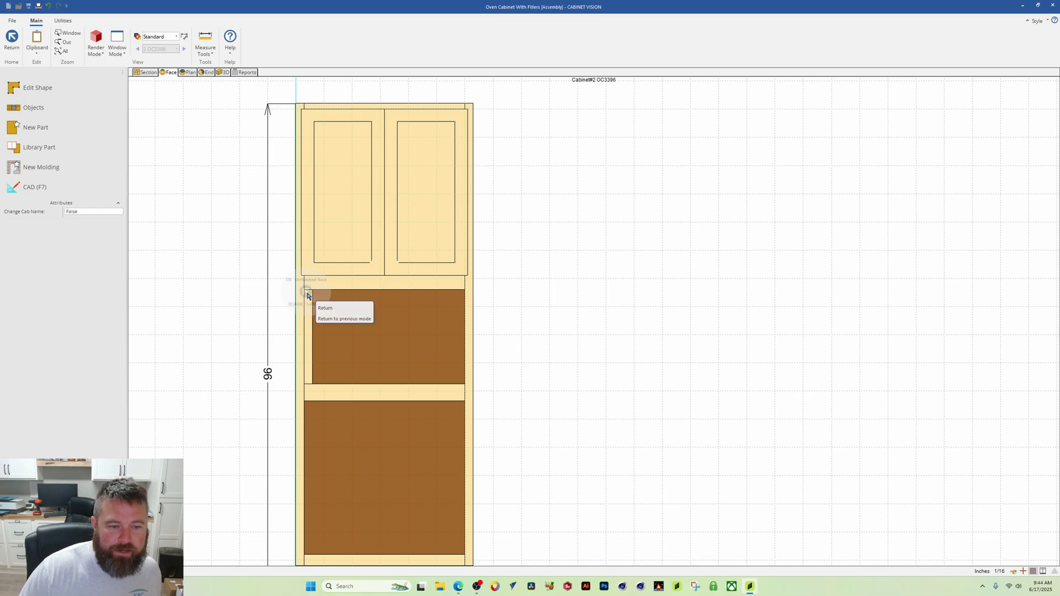
{"action": "left_click", "coordinate": [309, 304]}
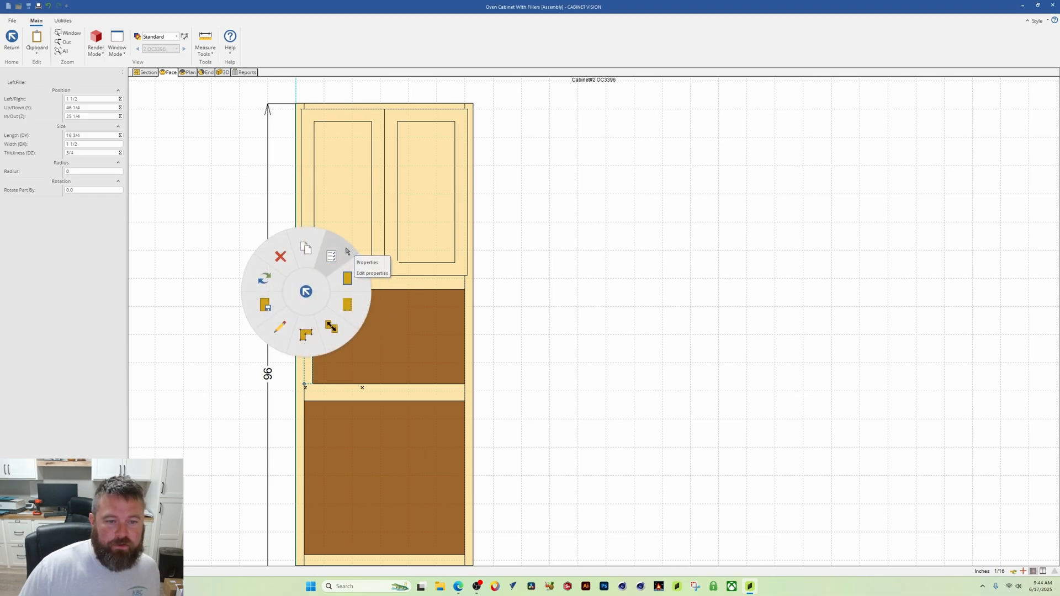
{"action": "left_click", "coordinate": [340, 256]}
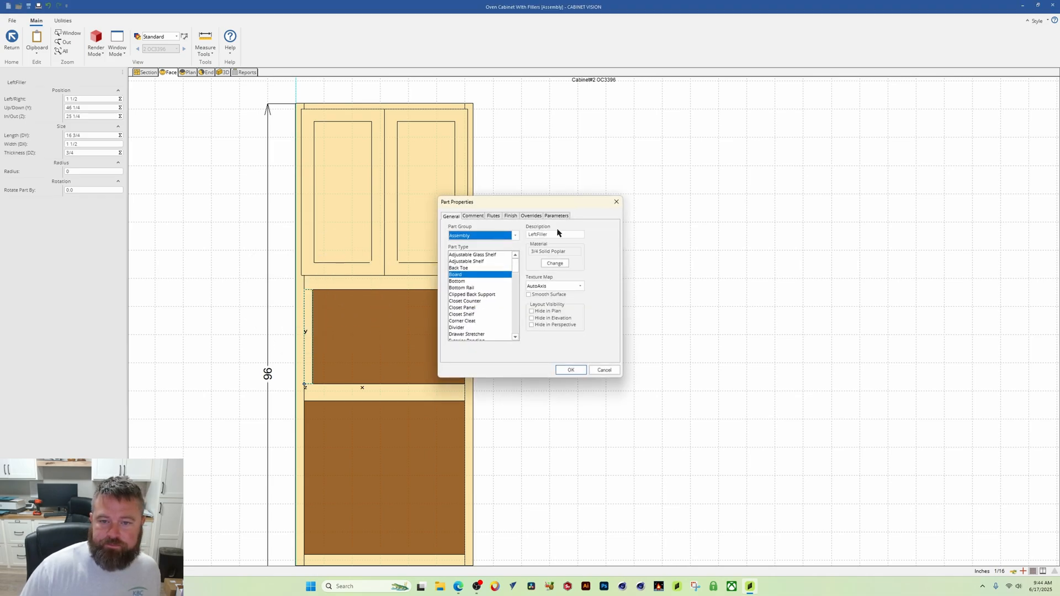
{"action": "left_click", "coordinate": [550, 216]}
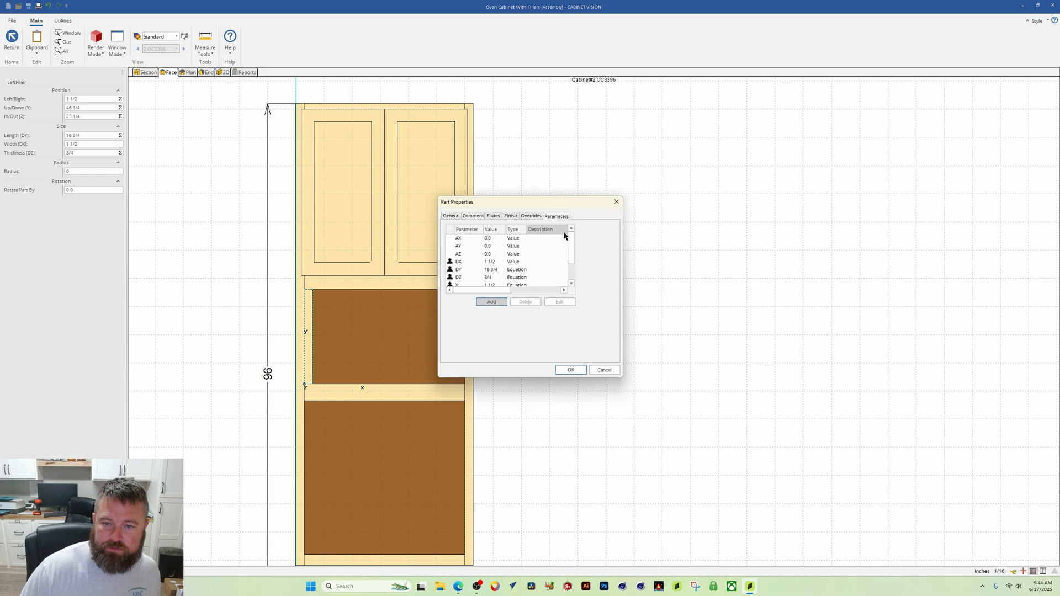
{"action": "left_click", "coordinate": [487, 304]}
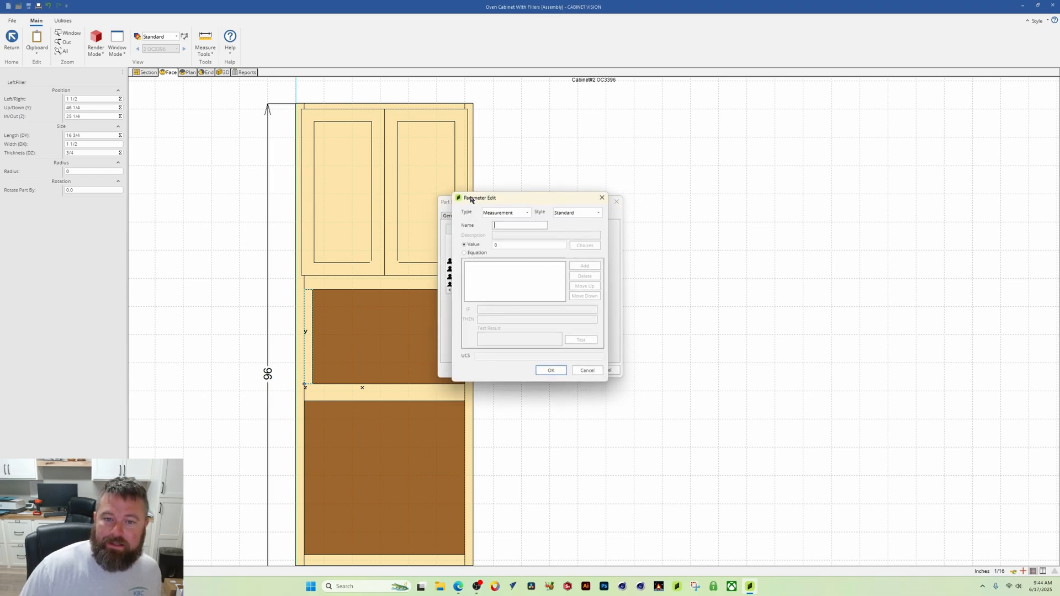
{"action": "left_click_drag", "start_coordinate": [511, 199], "coordinate": [512, 188]}
{"action": "left_click", "coordinate": [599, 201]}
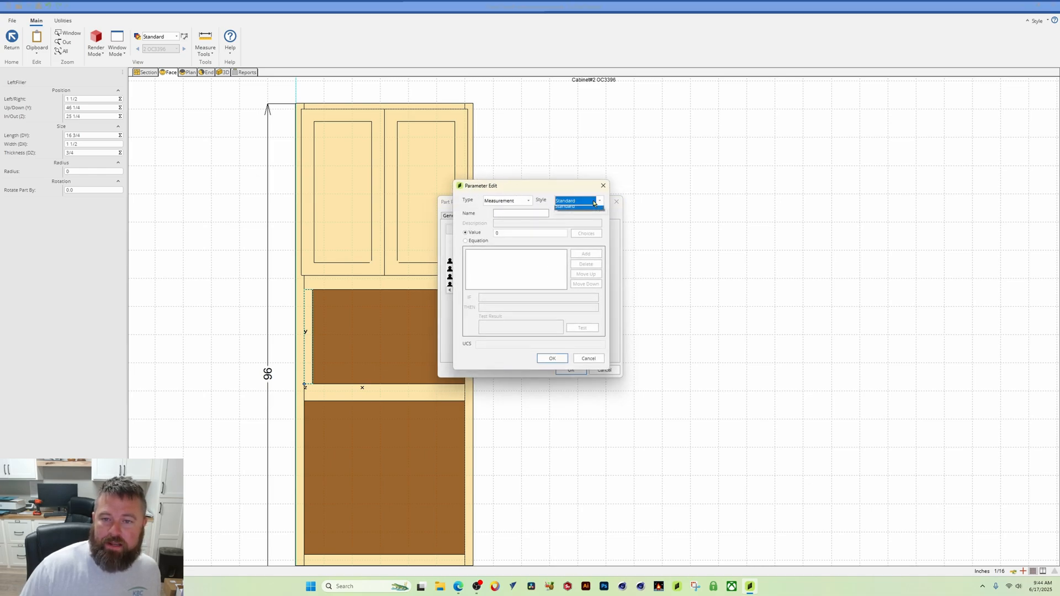
{"action": "left_click", "coordinate": [554, 221]}
Name the new parameter L_FillerWidth and give it the description "left filler width".
{"action": "left_click", "coordinate": [499, 212]}
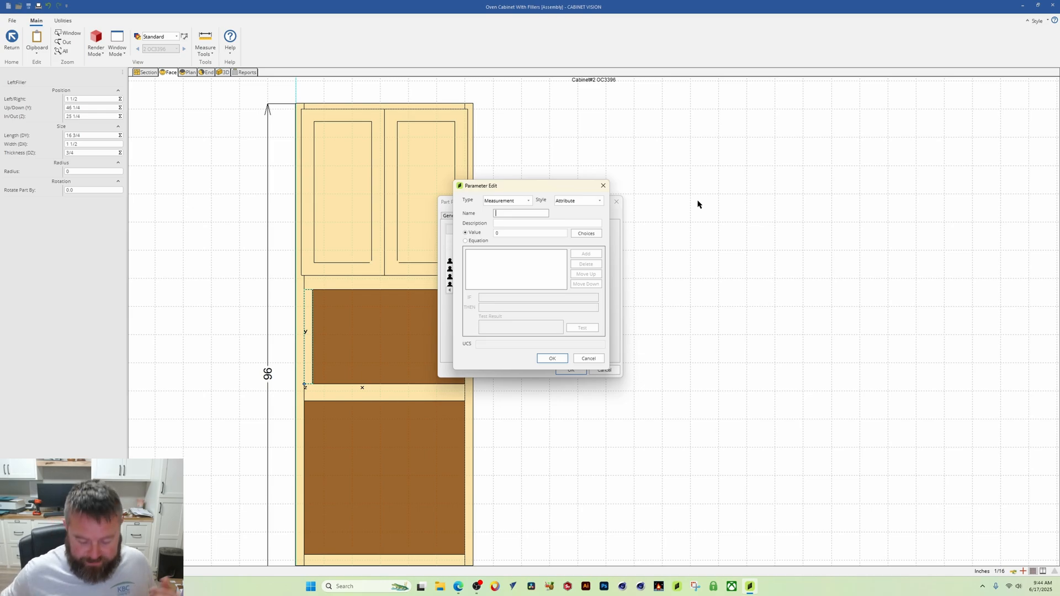
{"action": "type", "text": "i"}
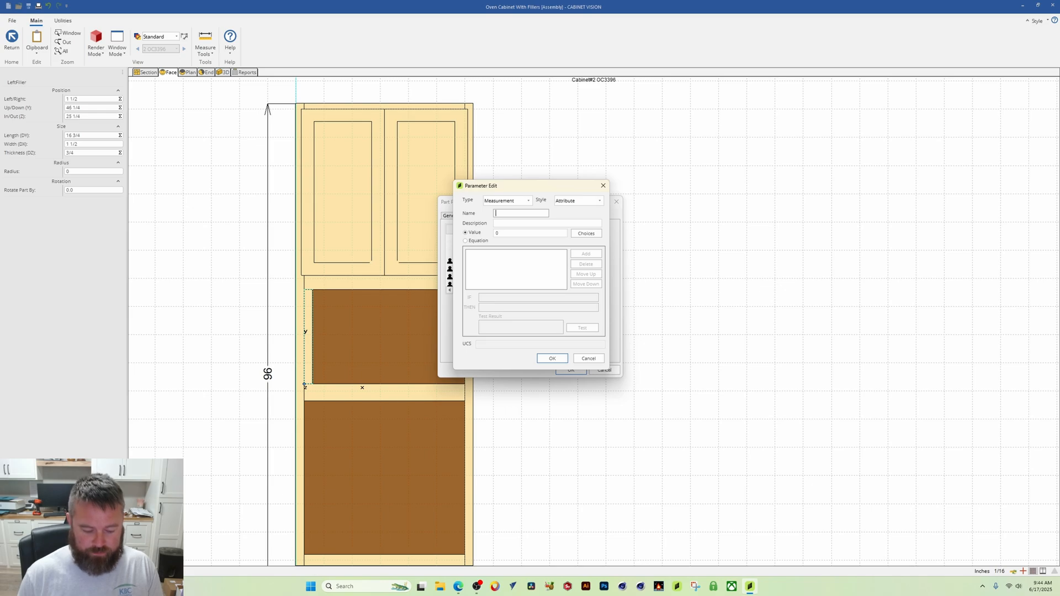
{"action": "type", "text": "L_Fi"}
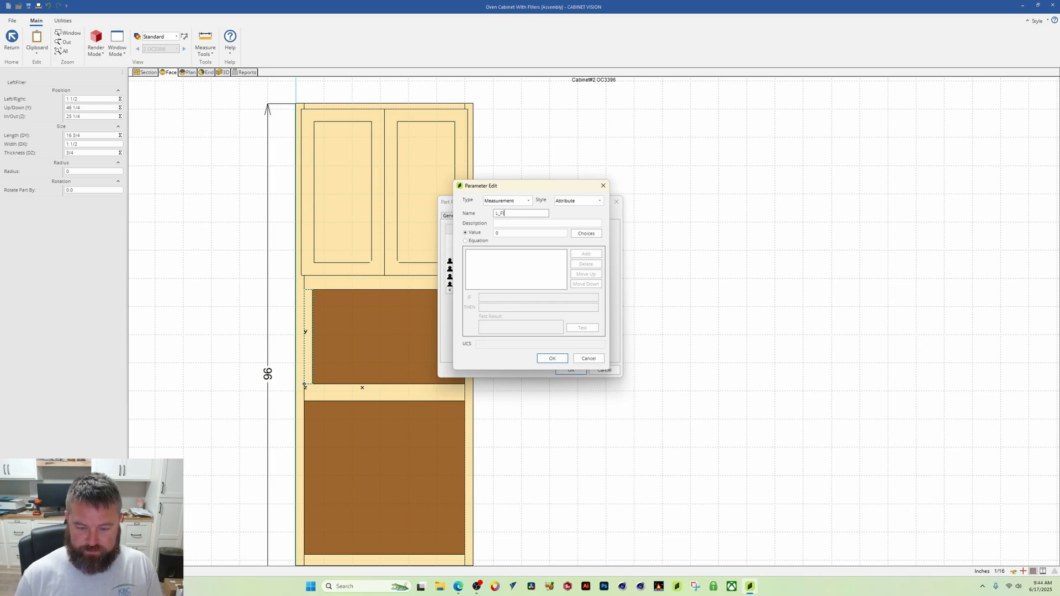
{"action": "type", "text": "llerWidth"}
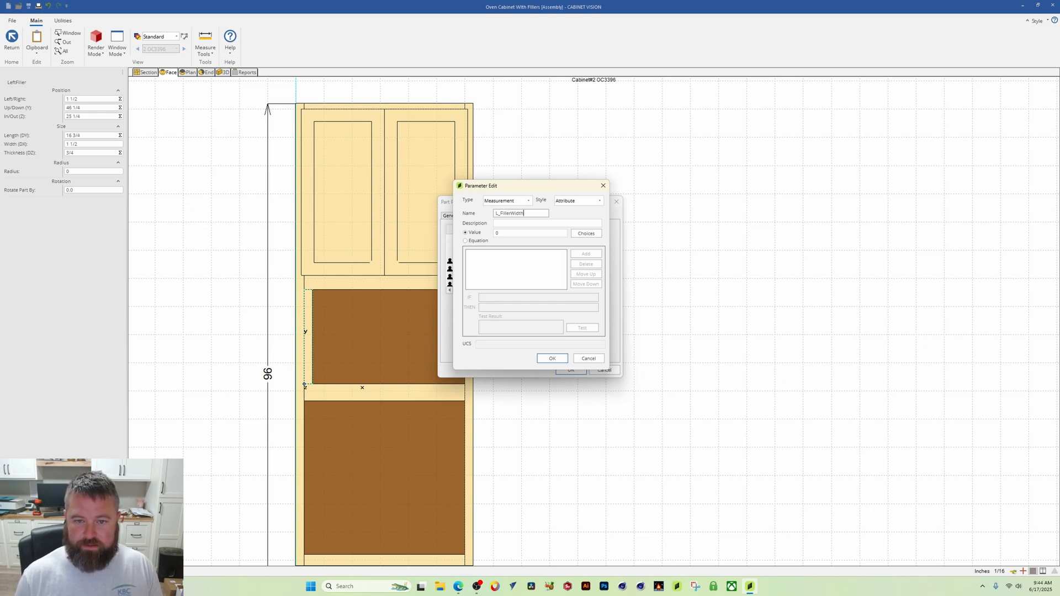
{"action": "left_click", "coordinate": [514, 222]}
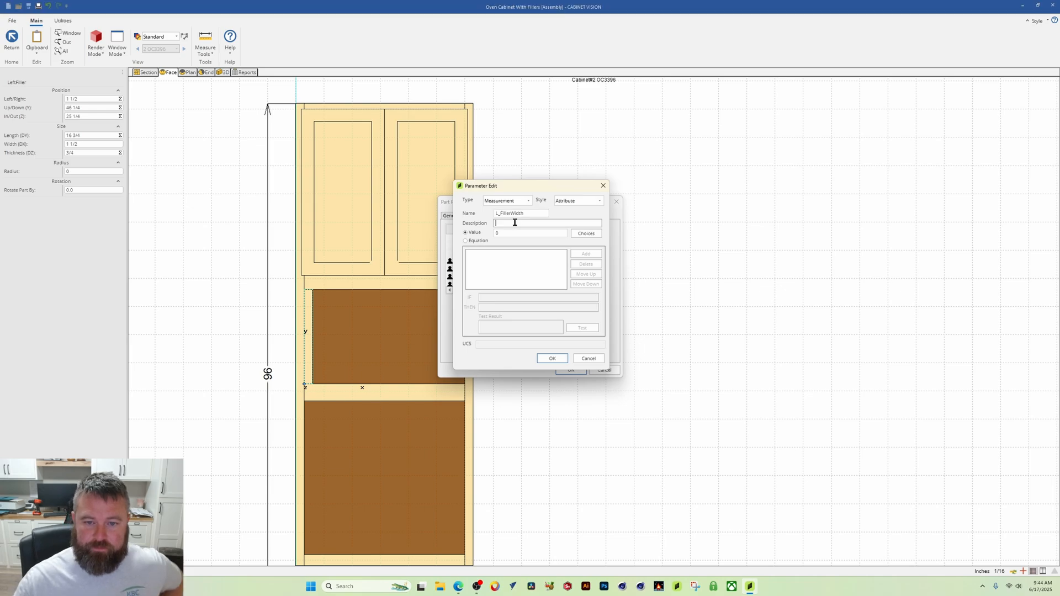
{"action": "type", "text": "left f"}
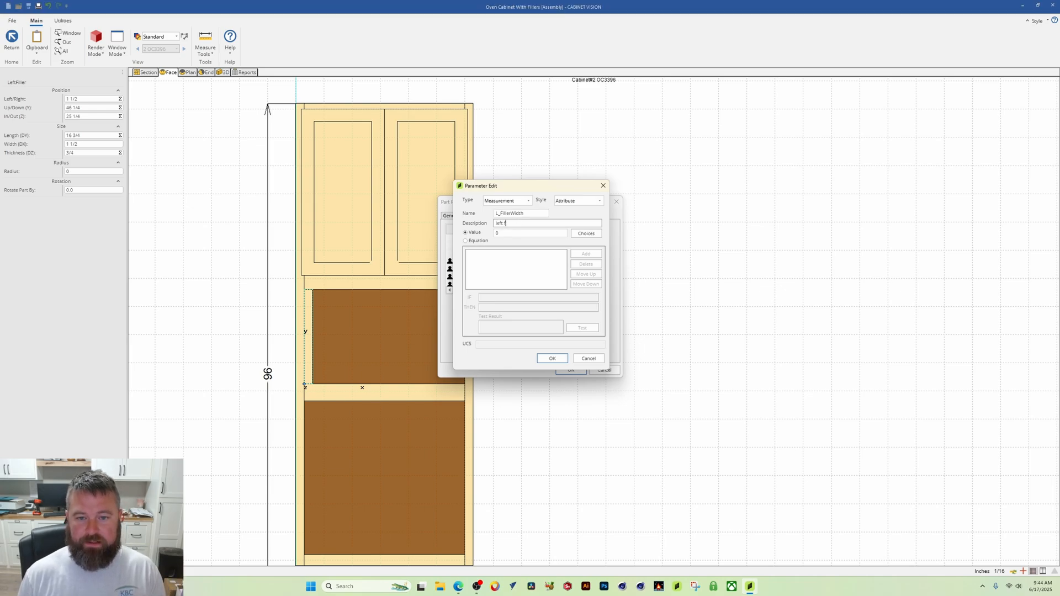
{"action": "type", "text": "iller width"}
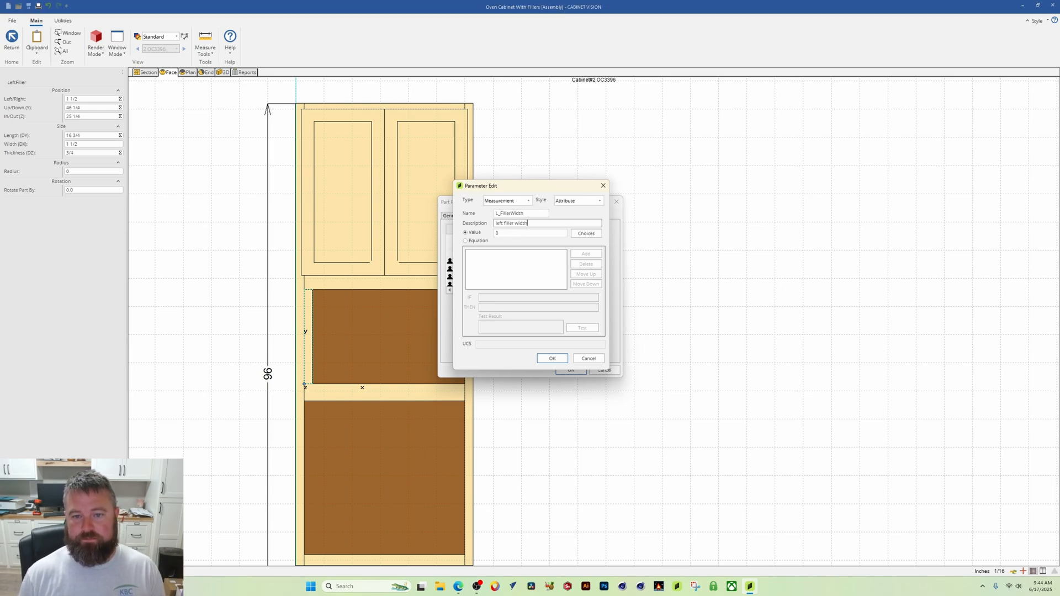
Set the L_FillerWidth parameter's value to 1.5 and apply the left filler's part properties.
{"action": "left_click", "coordinate": [499, 233]}
{"action": "key", "text": "BackSpace"}
{"action": "type", "text": "1"}
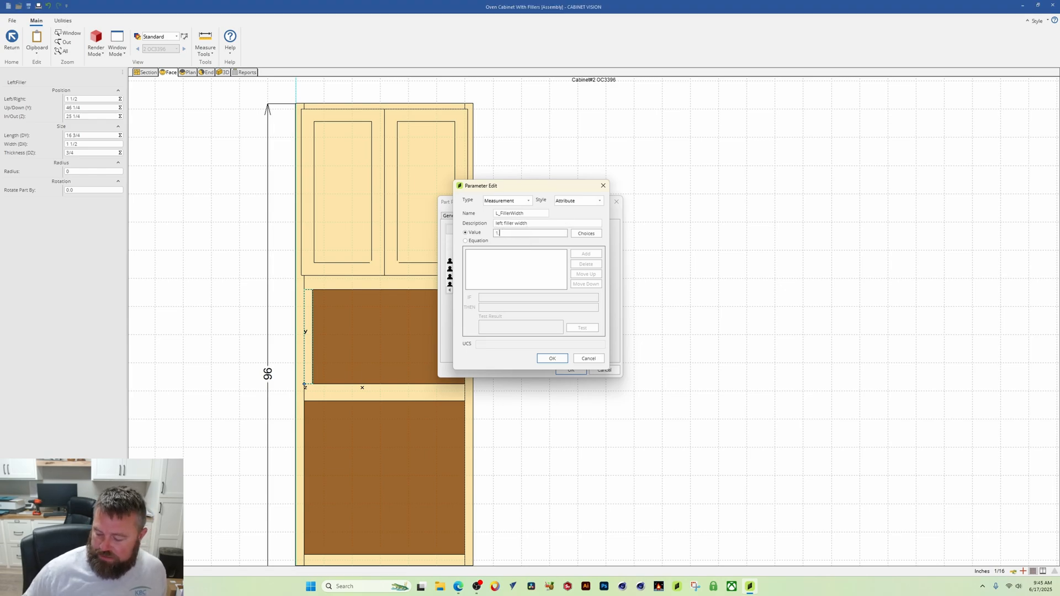
{"action": "type", "text": ".5"}
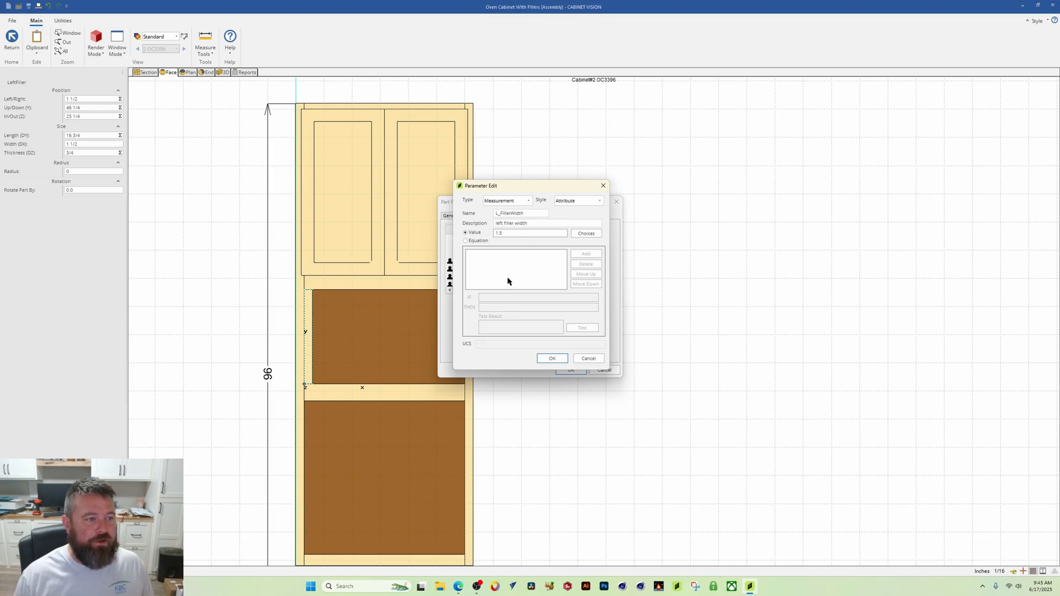
{"action": "left_click", "coordinate": [552, 358]}
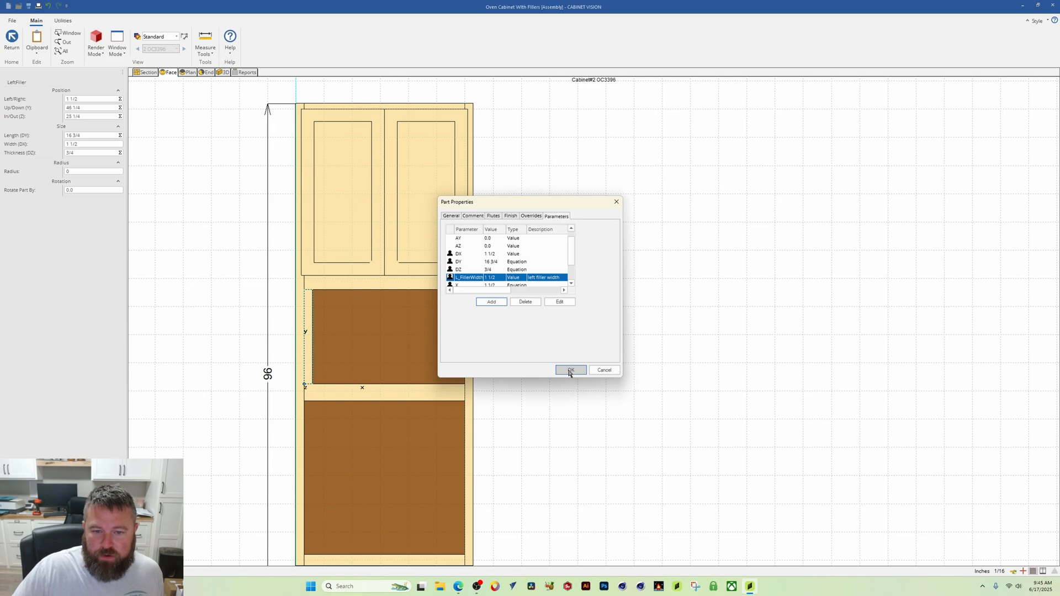
{"action": "left_click", "coordinate": [569, 371]}
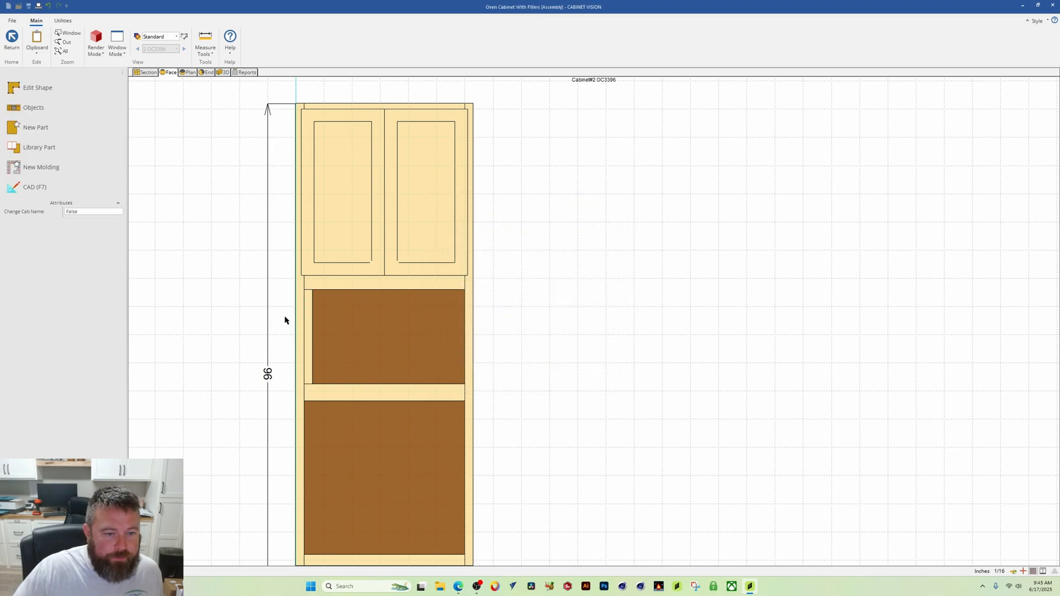
Try the left filler width attribute at 3 on the filler and return it to 1 1/2.
{"action": "scroll", "coordinate": [363, 278], "scroll_direction": "up", "scroll_amount": 4}
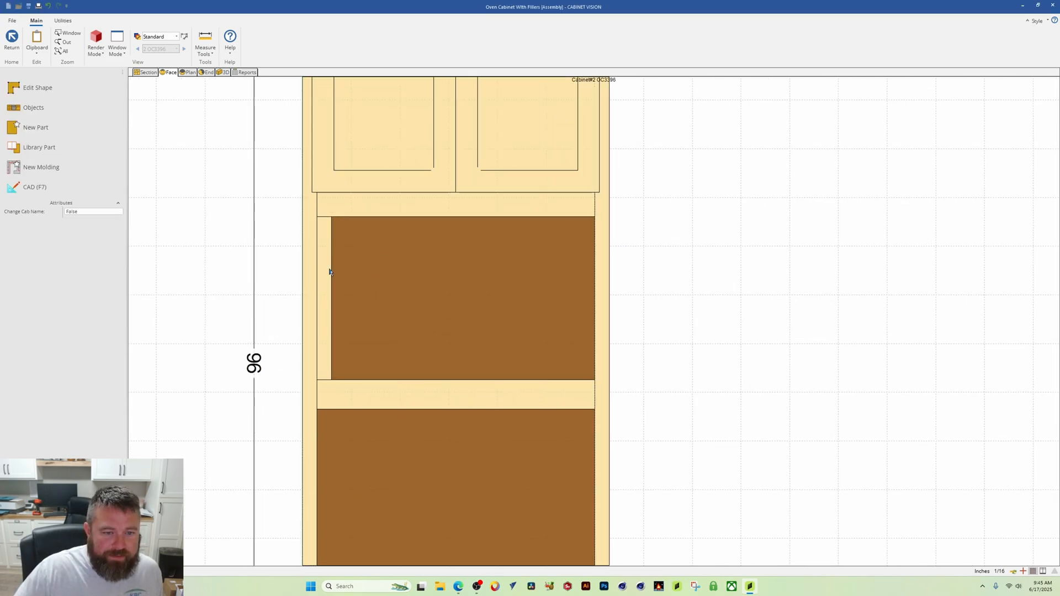
{"action": "left_click", "coordinate": [328, 272]}
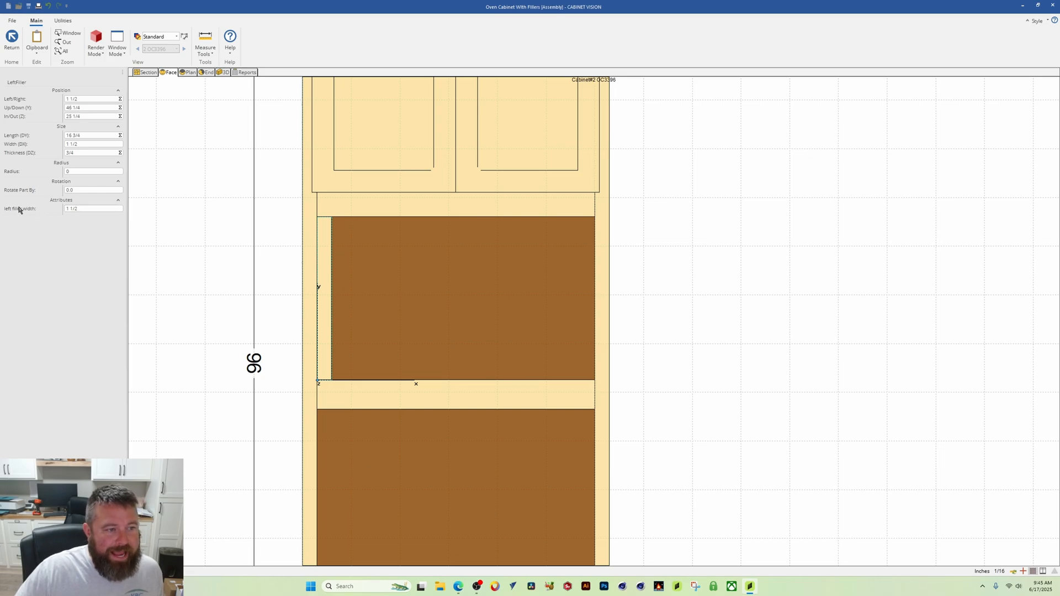
{"action": "left_click", "coordinate": [93, 209]}
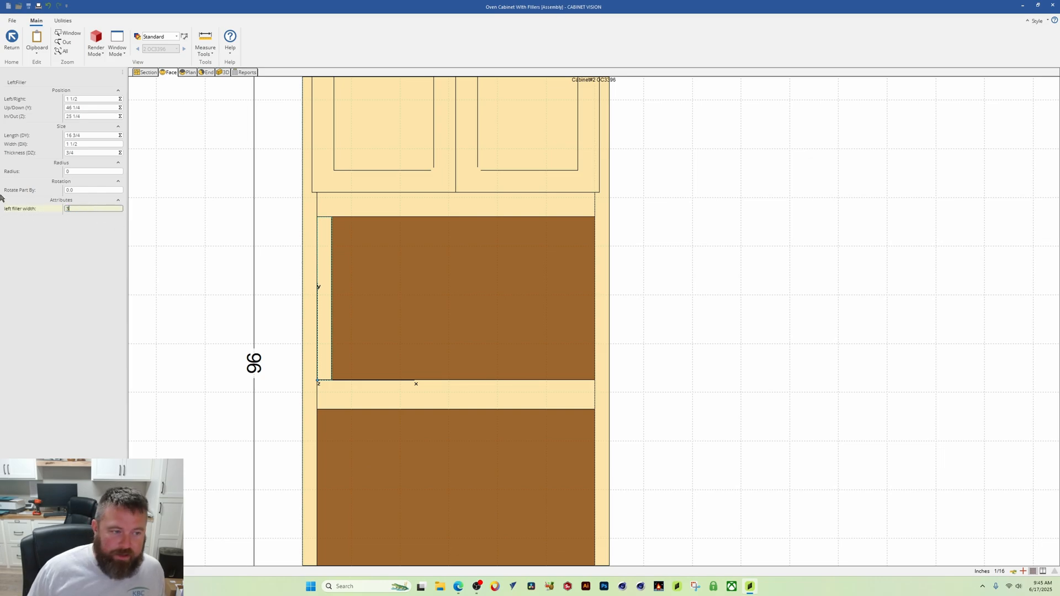
{"action": "type", "text": "3"}
{"action": "key", "text": "Return"}
{"action": "left_click", "coordinate": [75, 208]}
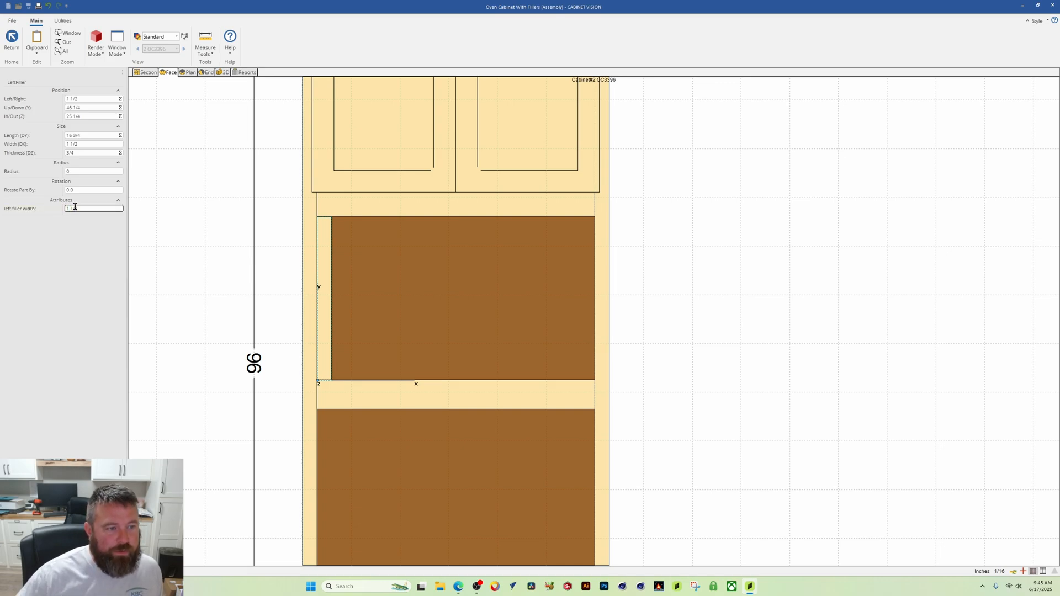
{"action": "left_click", "coordinate": [191, 329]}
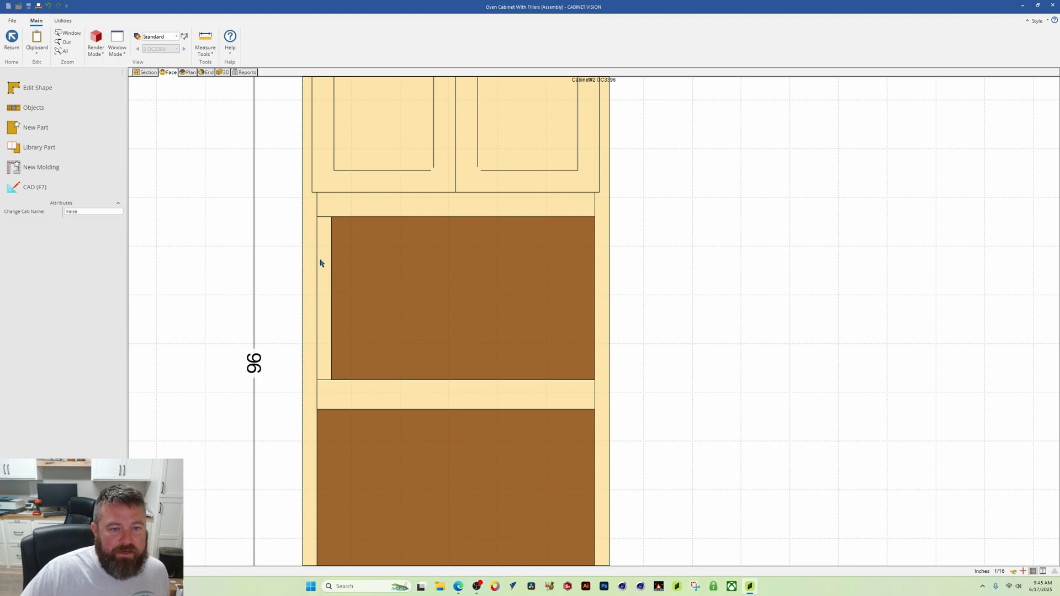
{"action": "left_click", "coordinate": [320, 281]}
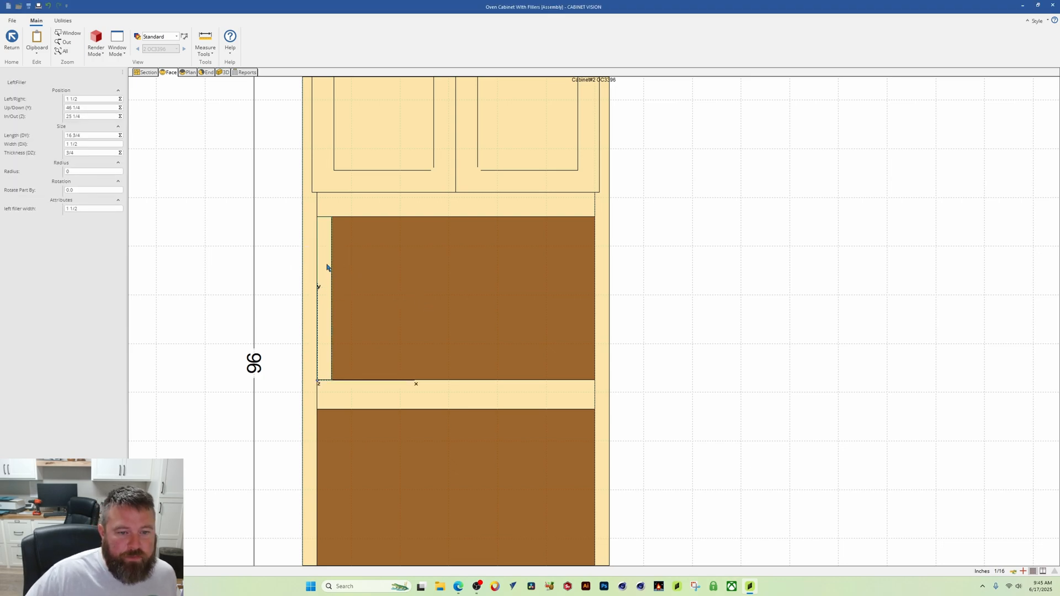
{"action": "right_click", "coordinate": [324, 243]}
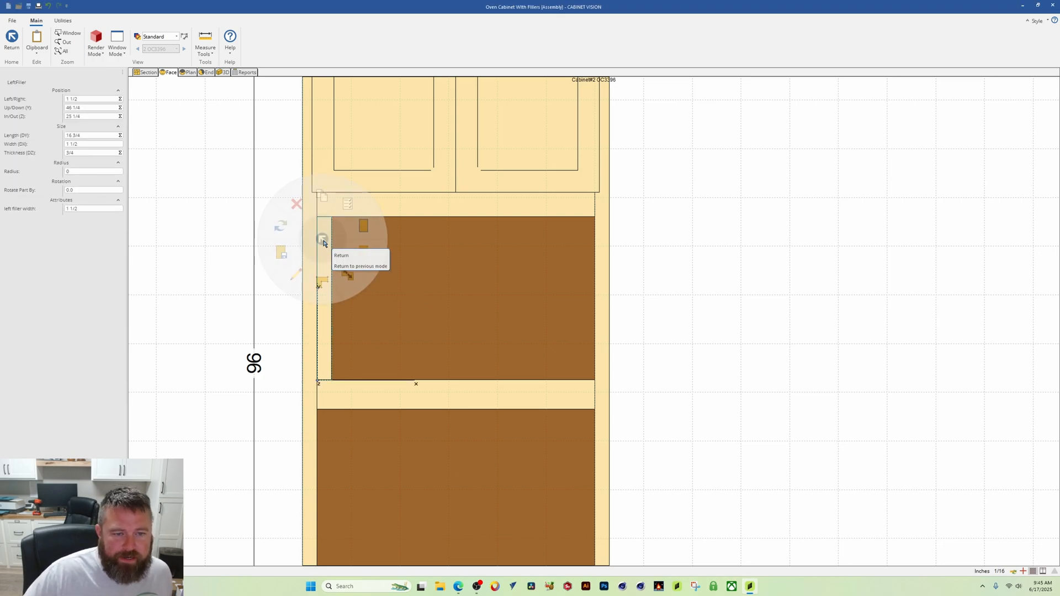
{"action": "left_click", "coordinate": [348, 213]}
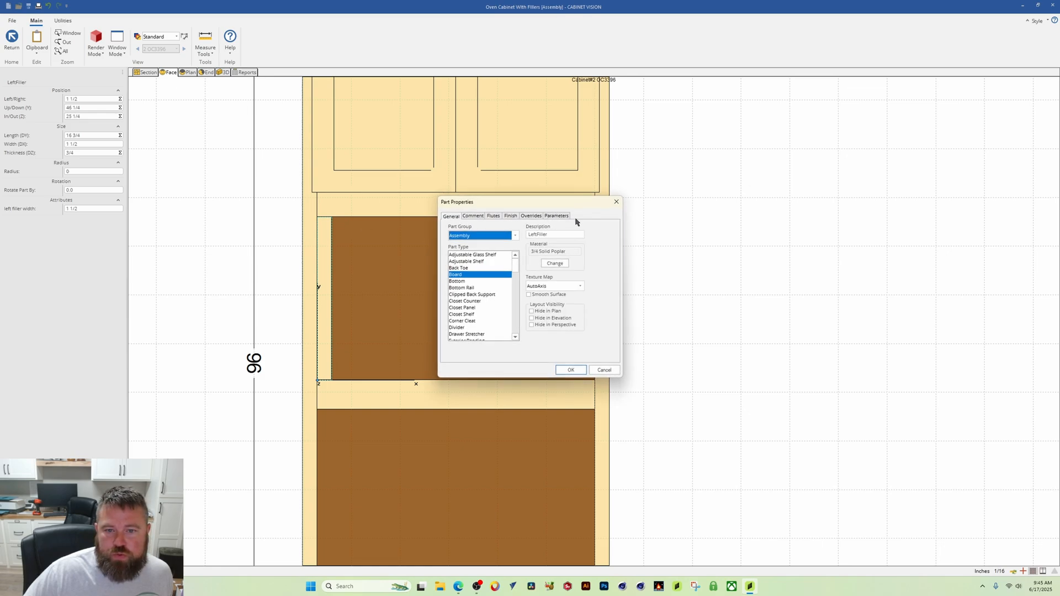
{"action": "left_click", "coordinate": [604, 370]}
Edit the left filler's shape and constrain its top edge with a length dimension driven by L_FillerWidth, testing the expression.
{"action": "right_click", "coordinate": [327, 262]}
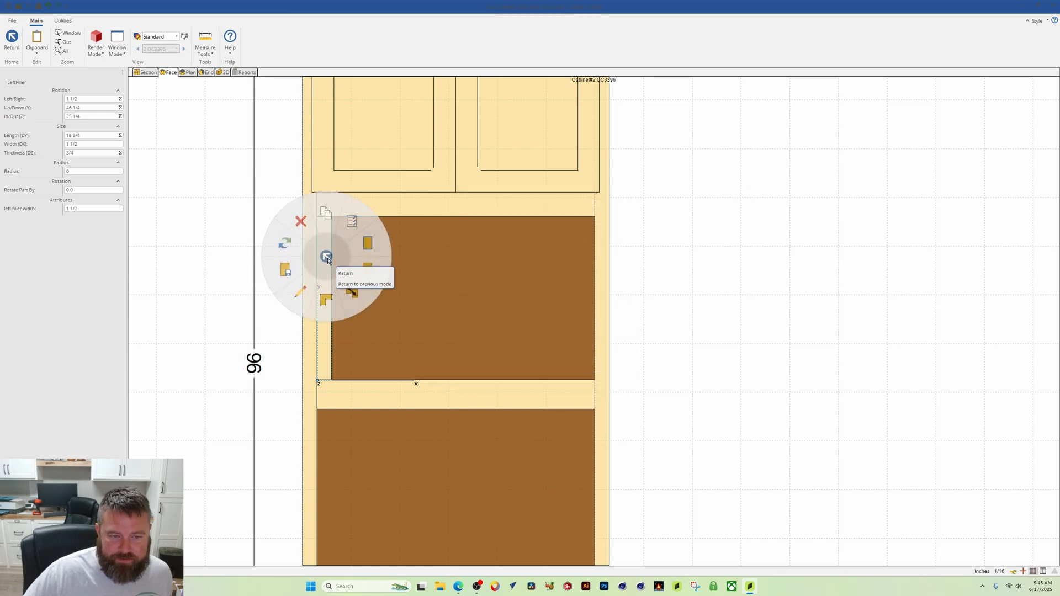
{"action": "left_click", "coordinate": [326, 301]}
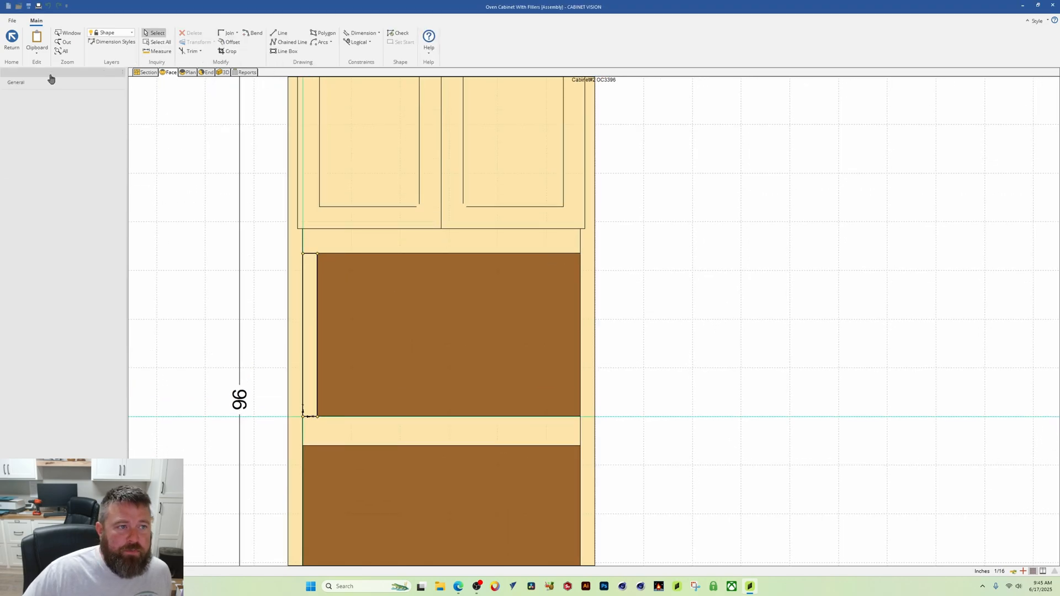
{"action": "left_click", "coordinate": [374, 32]}
{"action": "left_click", "coordinate": [368, 64]}
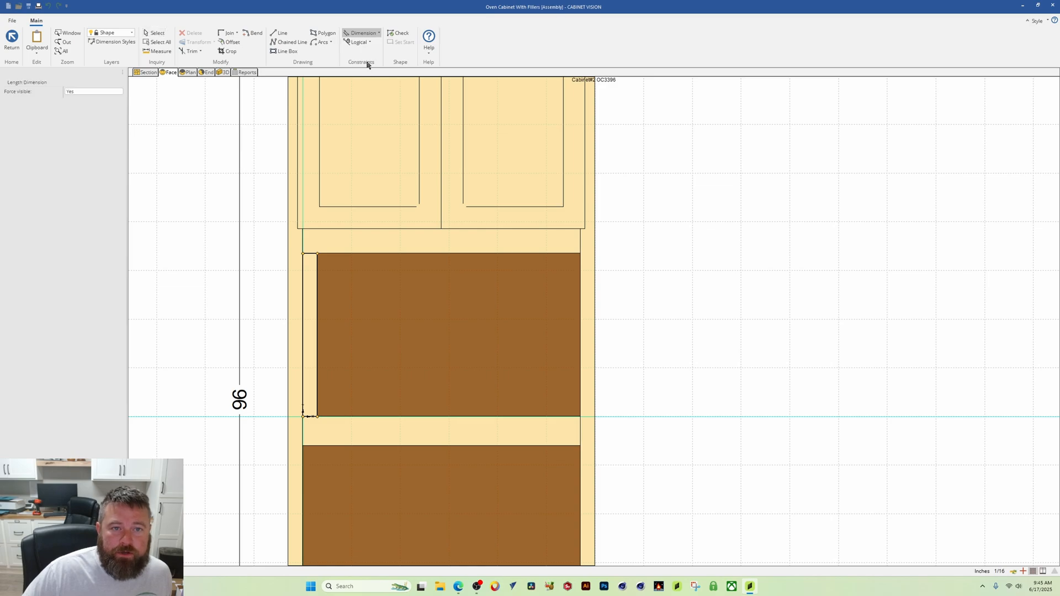
{"action": "left_click", "coordinate": [309, 253]}
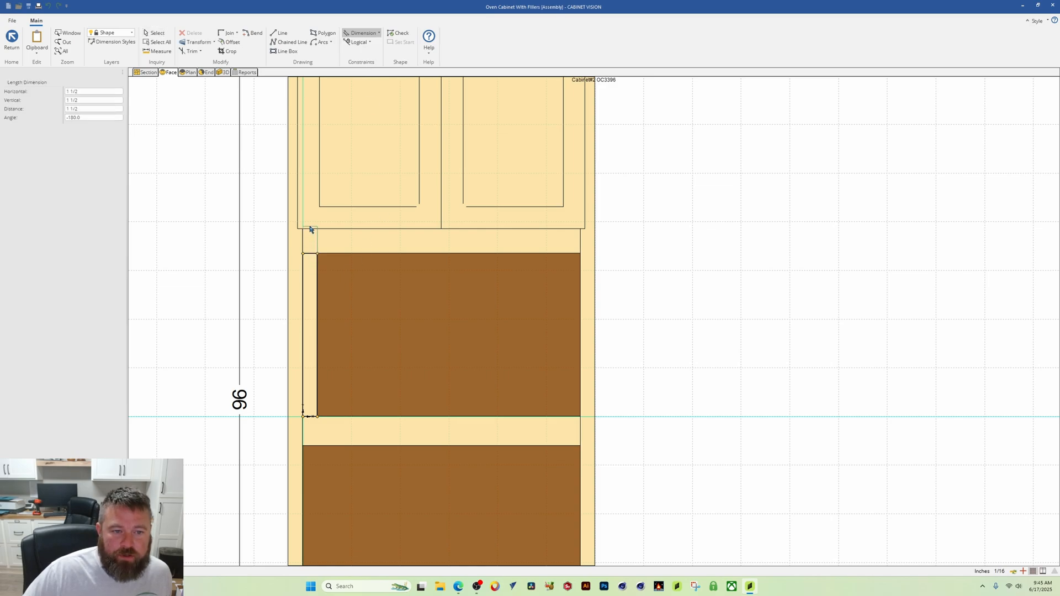
{"action": "left_click", "coordinate": [310, 203]}
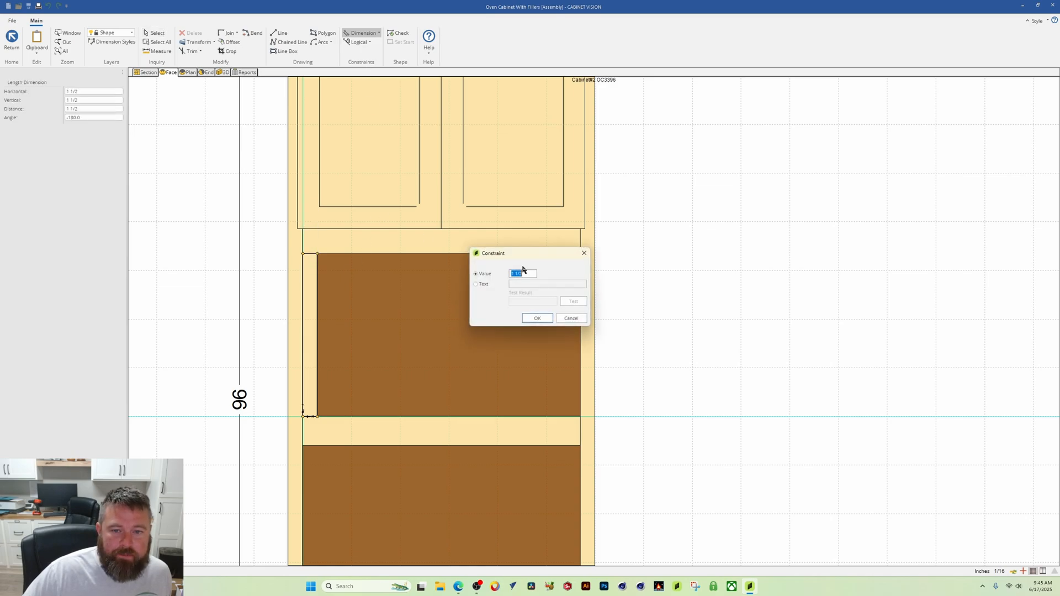
{"action": "left_click", "coordinate": [476, 284]}
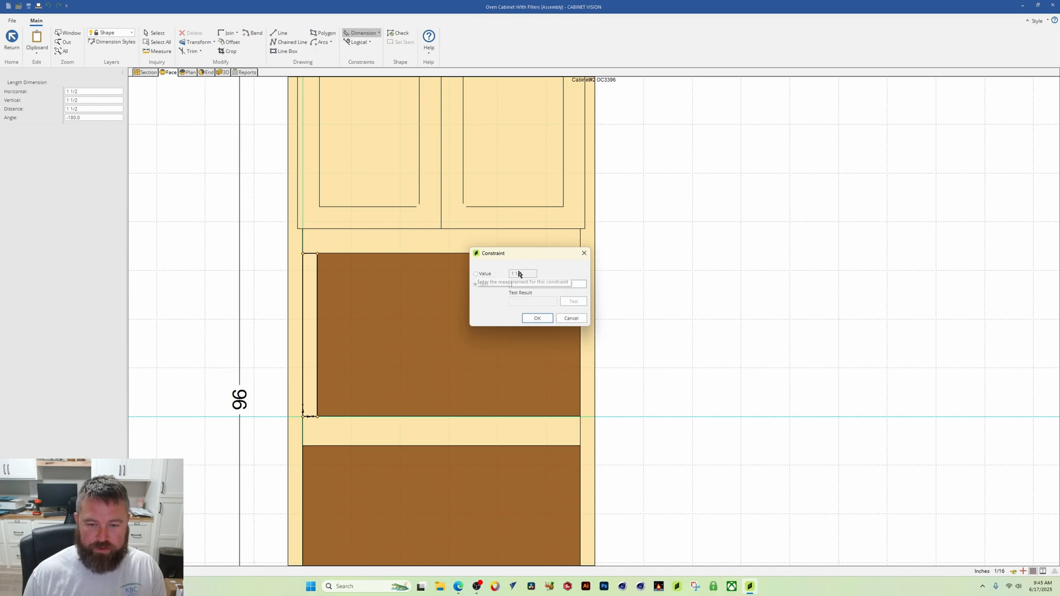
{"action": "type", "text": "L_FillerWidth"}
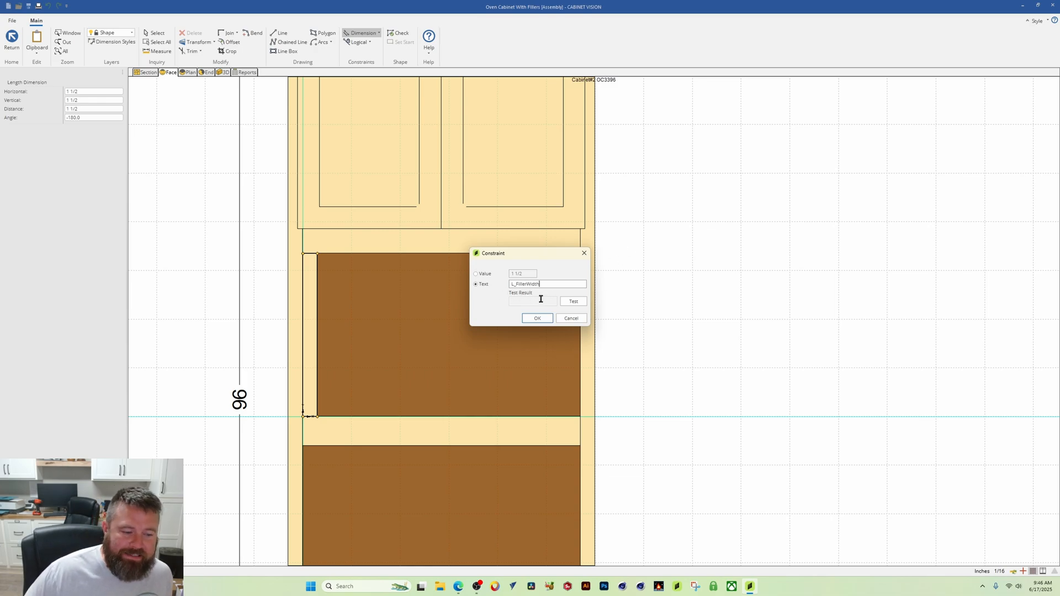
{"action": "left_click", "coordinate": [564, 303]}
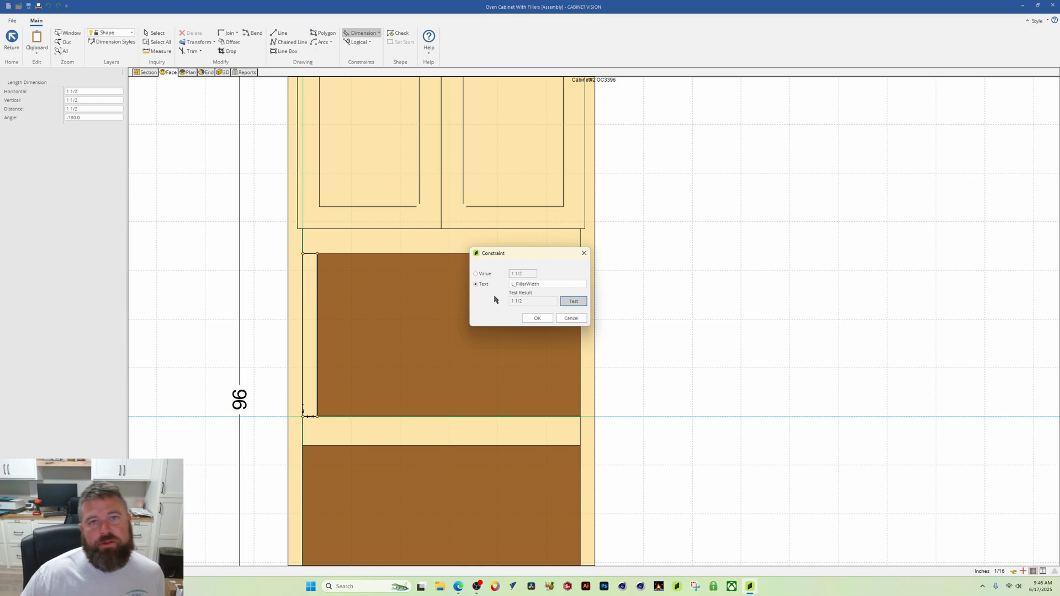
{"action": "left_click", "coordinate": [537, 318]}
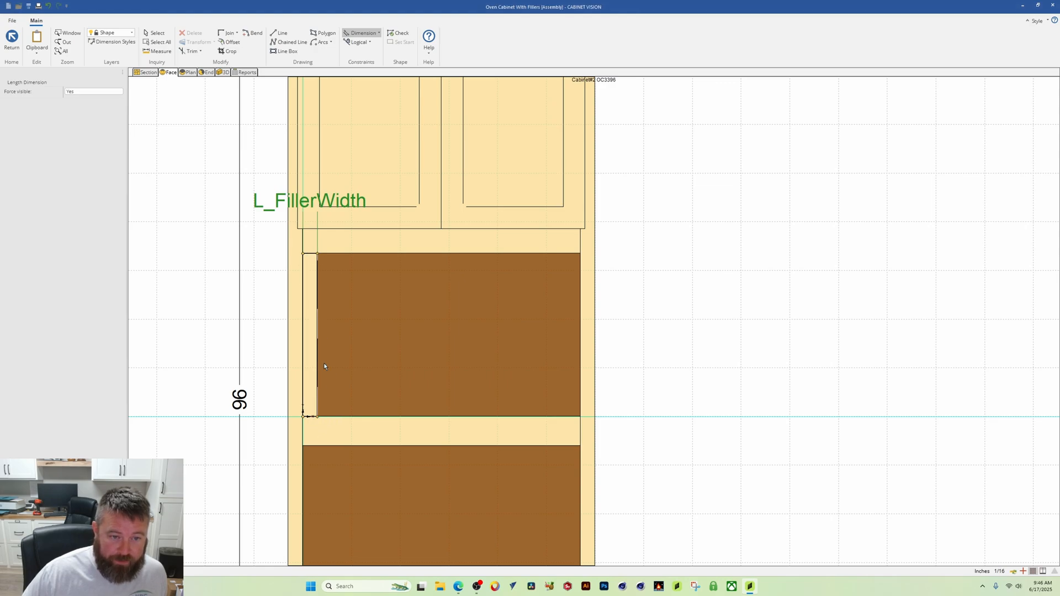
Add a length dimension to the left filler's bottom edge, driven by the text L_FillerWidth, and test the expression.
{"action": "left_click", "coordinate": [307, 417]}
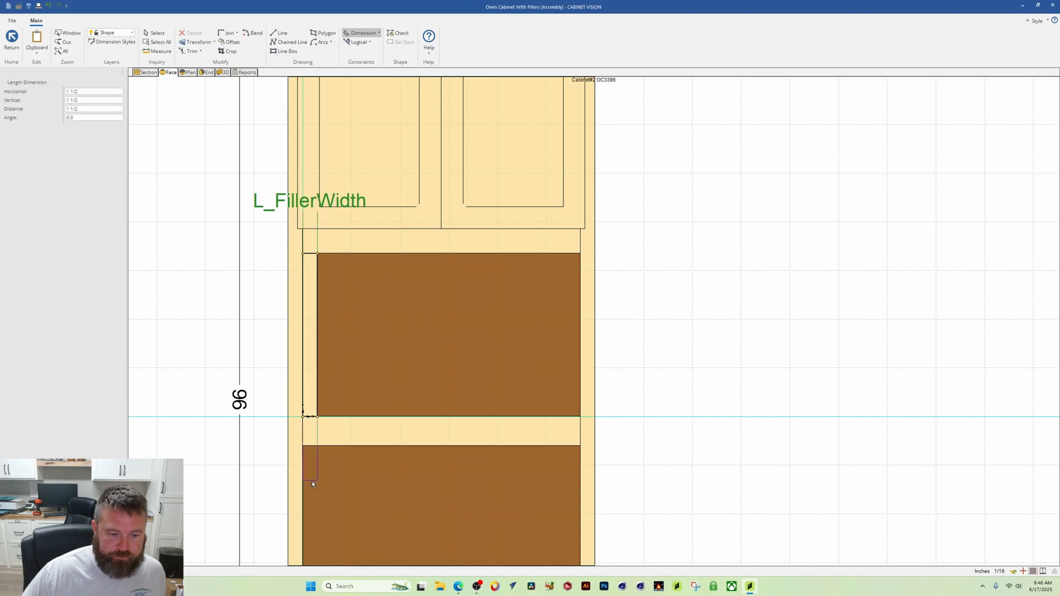
{"action": "left_click", "coordinate": [311, 507]}
{"action": "left_click", "coordinate": [483, 284]}
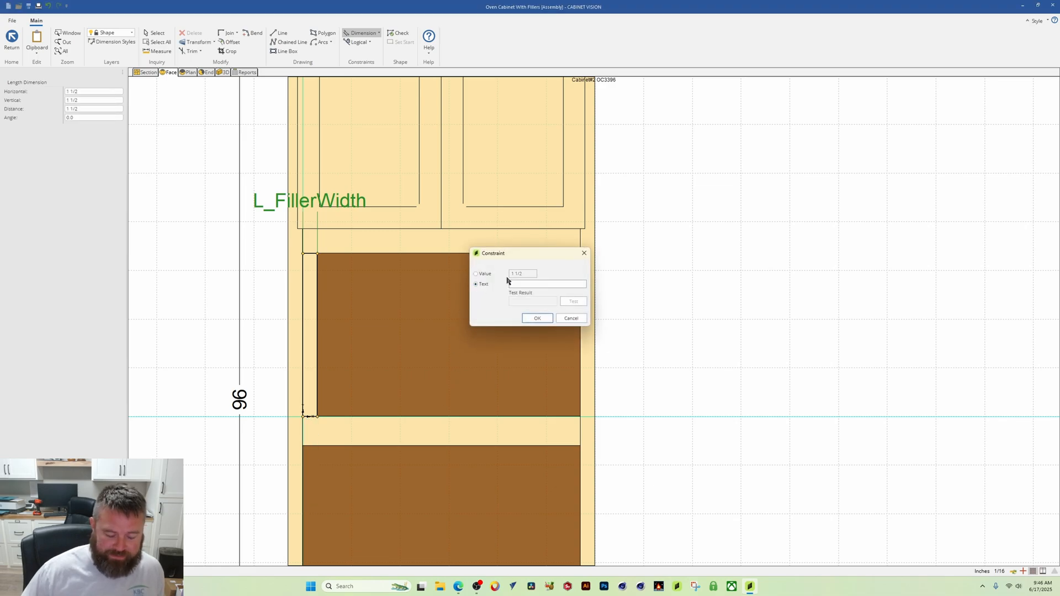
{"action": "type", "text": "LeftF"}
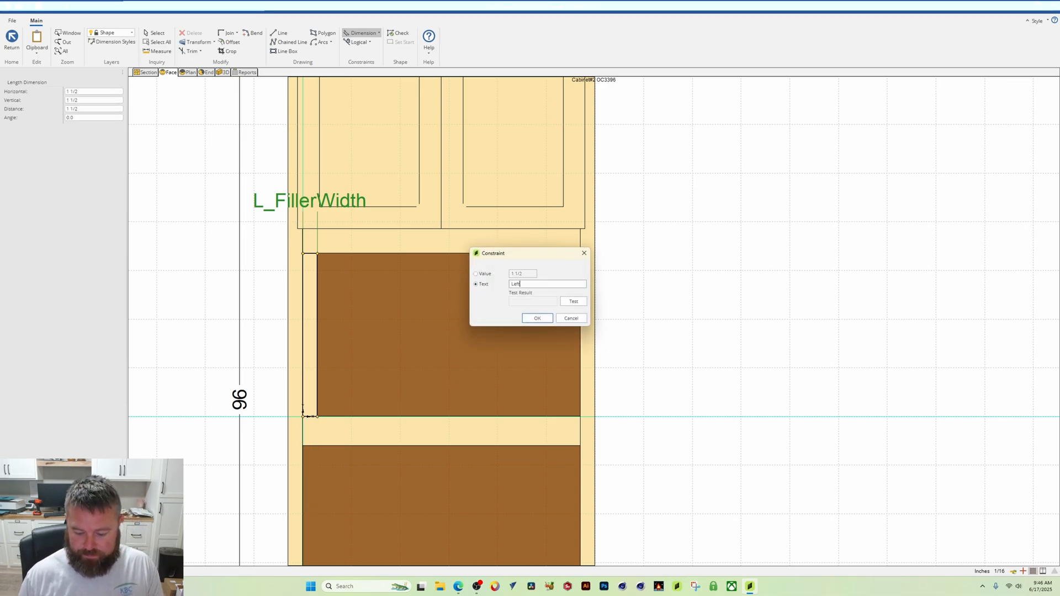
{"action": "key", "text": "BackSpace"}
{"action": "key", "text": "BackSpace"}
{"action": "key", "text": "BackSpace"}
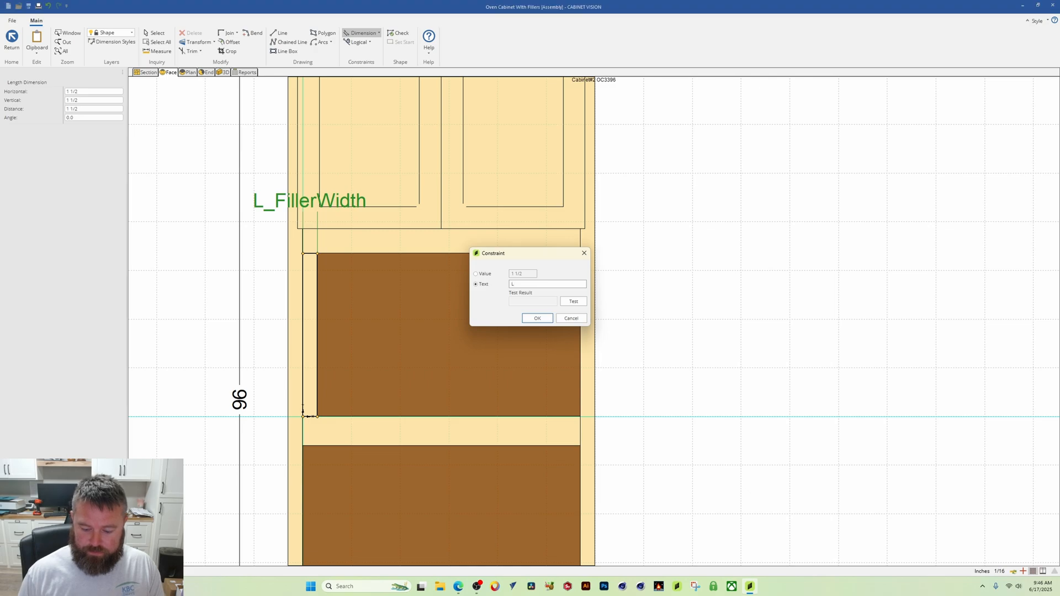
{"action": "type", "text": "_FillerWid"}
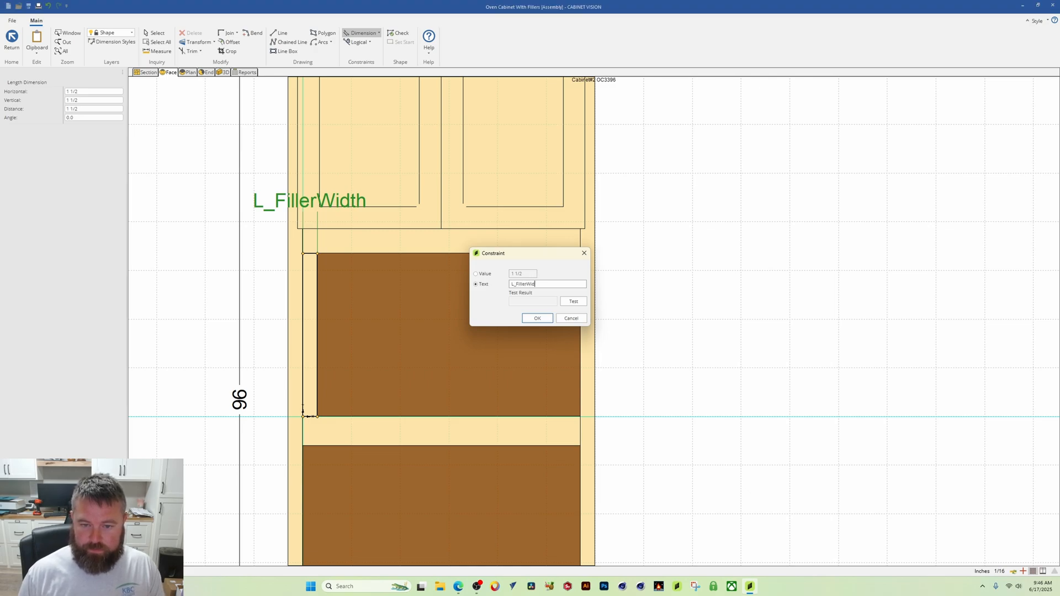
{"action": "type", "text": "th"}
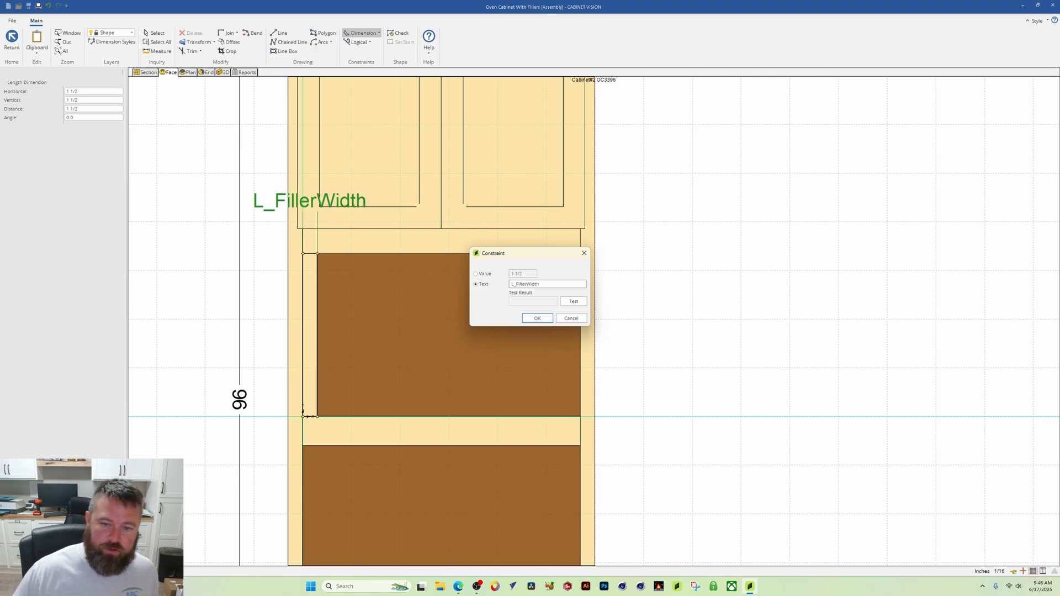
{"action": "left_click", "coordinate": [574, 302]}
{"action": "left_click", "coordinate": [538, 319]}
Finish editing the left filler's shape and save the new shape.
{"action": "scroll", "coordinate": [552, 386], "scroll_direction": "down", "scroll_amount": 2}
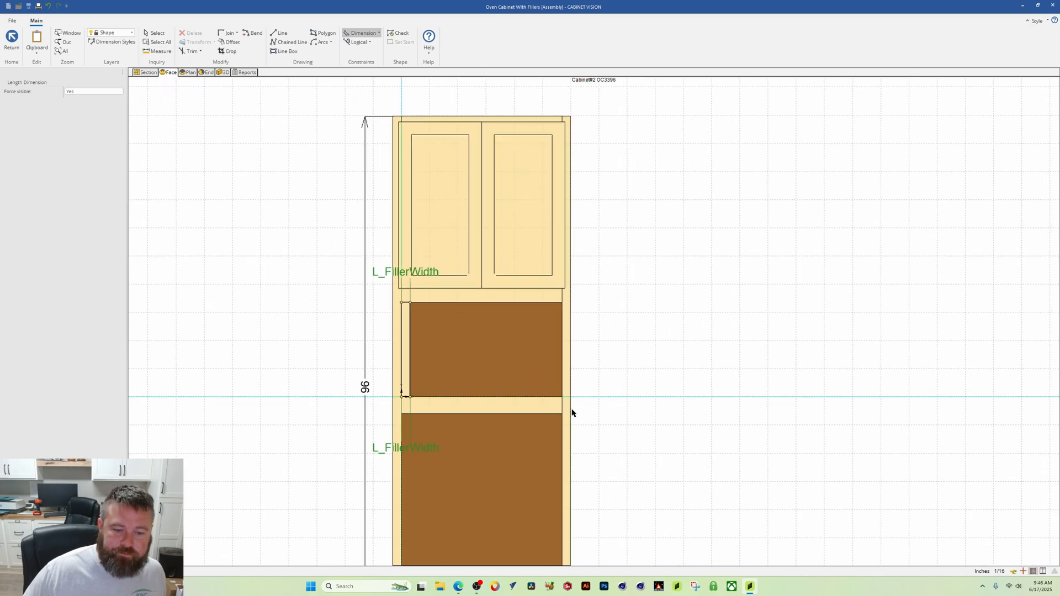
{"action": "left_click", "coordinate": [11, 40]}
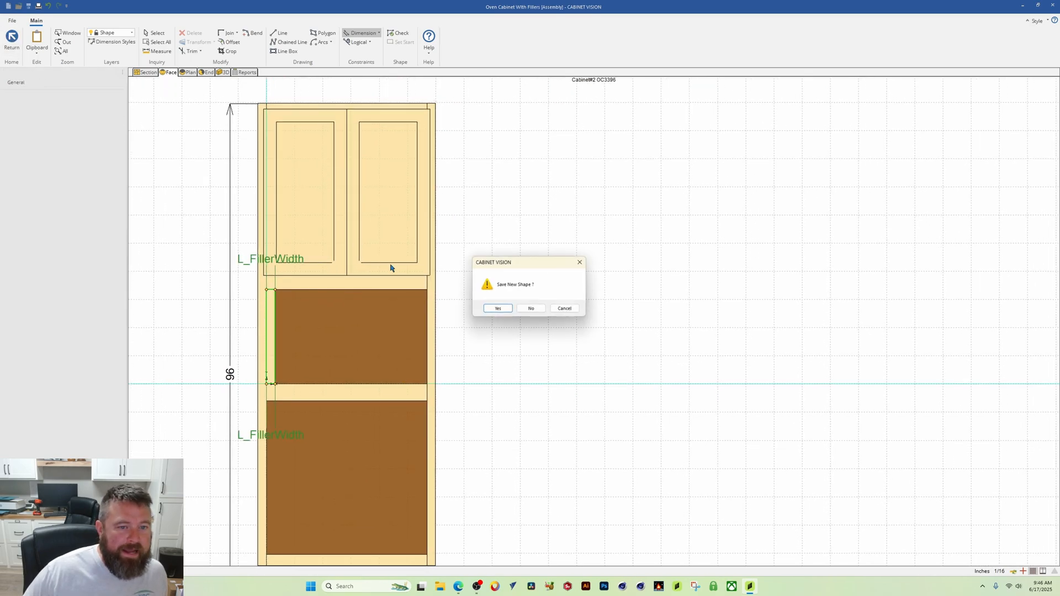
{"action": "left_click", "coordinate": [497, 310]}
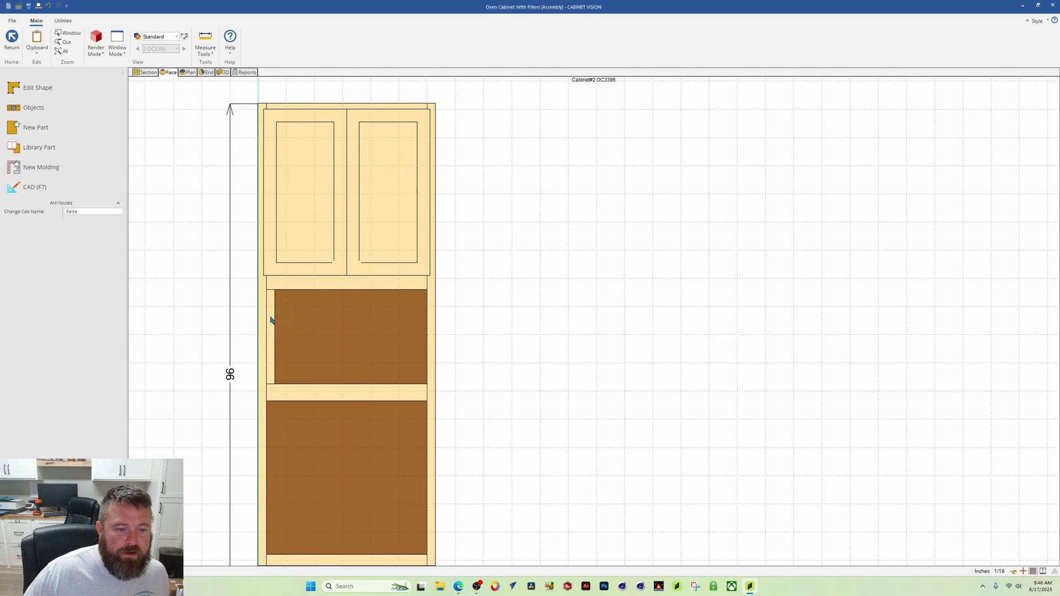
Set the left filler's left filler width attribute to 3 and deselect the part.
{"action": "left_click", "coordinate": [272, 310]}
{"action": "left_click", "coordinate": [85, 208]}
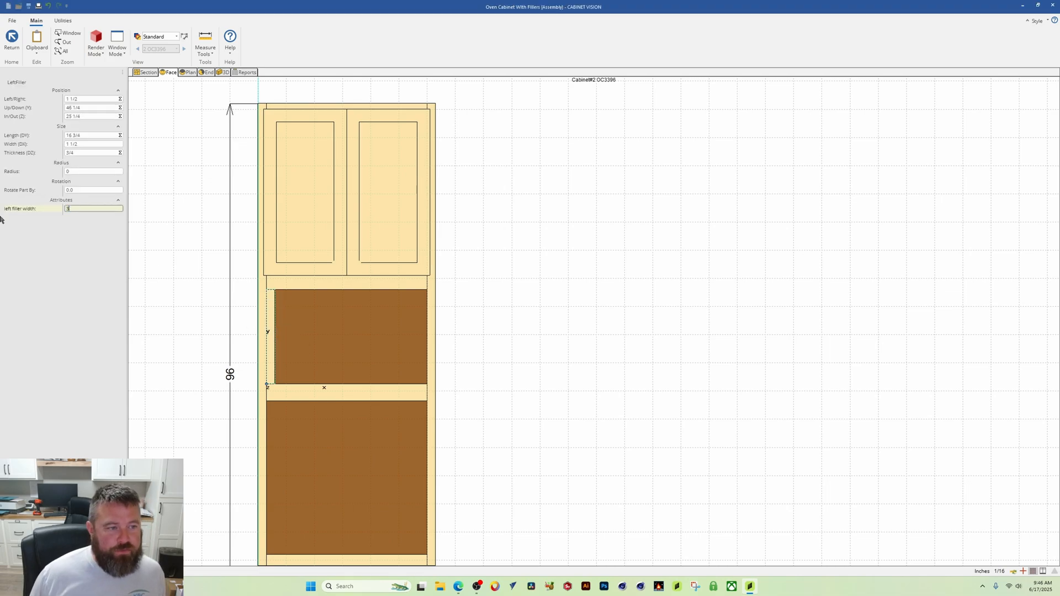
{"action": "key", "text": "Return"}
{"action": "left_click", "coordinate": [211, 305]}
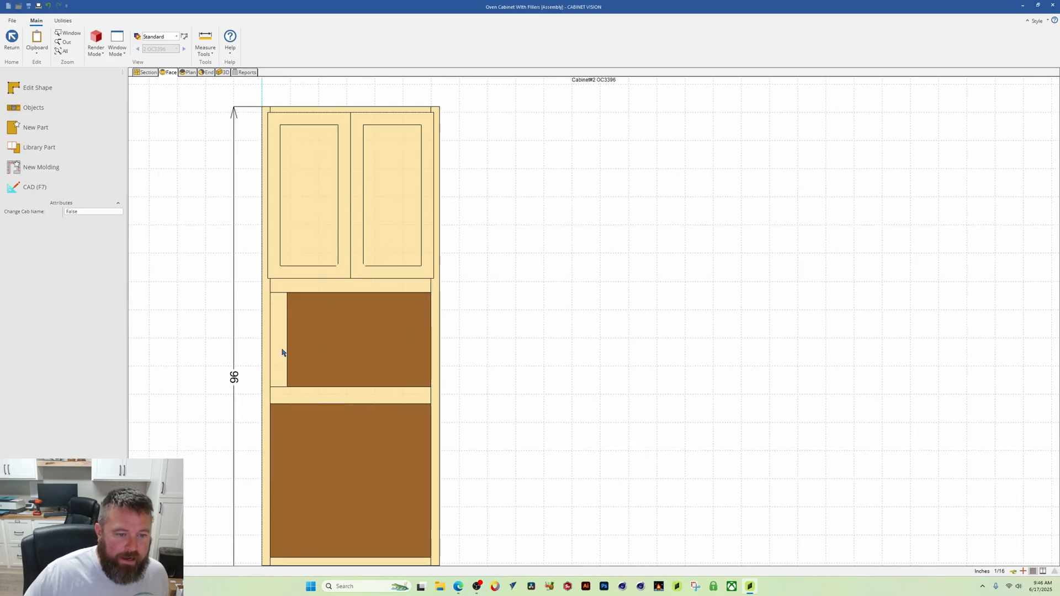
Examine the left filler's fit in the upper opening in the face, 3D and section views.
{"action": "scroll", "coordinate": [282, 352], "scroll_direction": "up", "scroll_amount": 2}
{"action": "scroll", "coordinate": [308, 355], "scroll_direction": "down", "scroll_amount": 1}
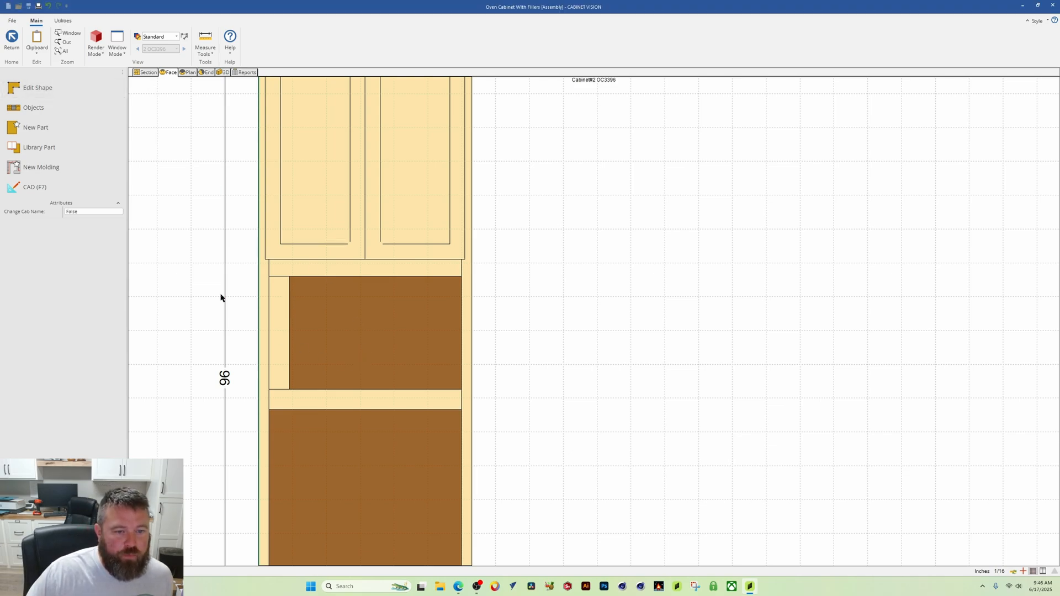
{"action": "scroll", "coordinate": [237, 297], "scroll_direction": "down", "scroll_amount": 2}
{"action": "scroll", "coordinate": [292, 308], "scroll_direction": "up", "scroll_amount": 1}
{"action": "scroll", "coordinate": [292, 309], "scroll_direction": "up", "scroll_amount": 1}
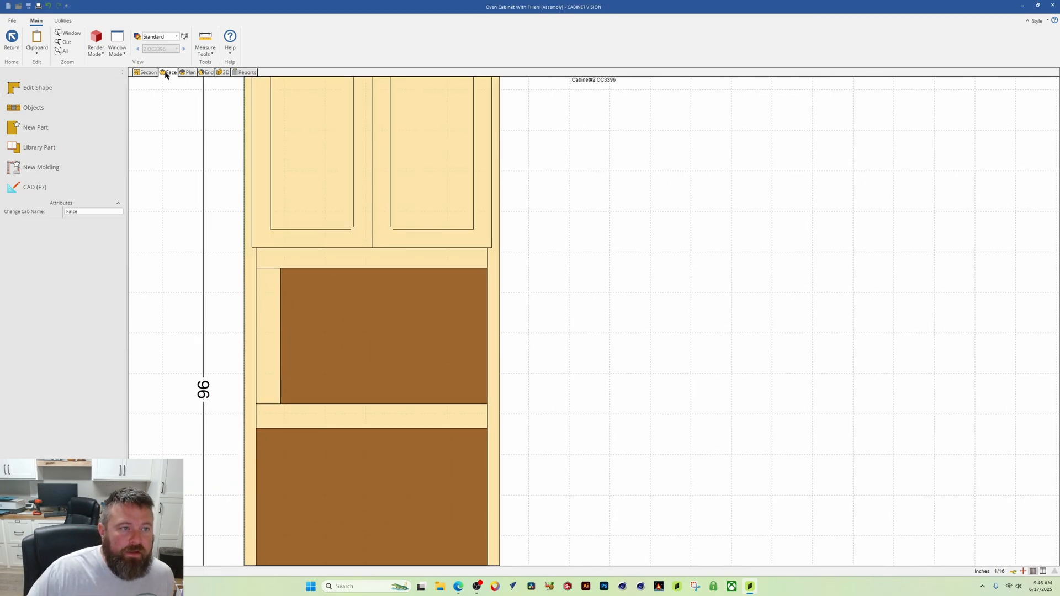
{"action": "middle_click_drag", "start_coordinate": [196, 136], "coordinate": [176, 153]}
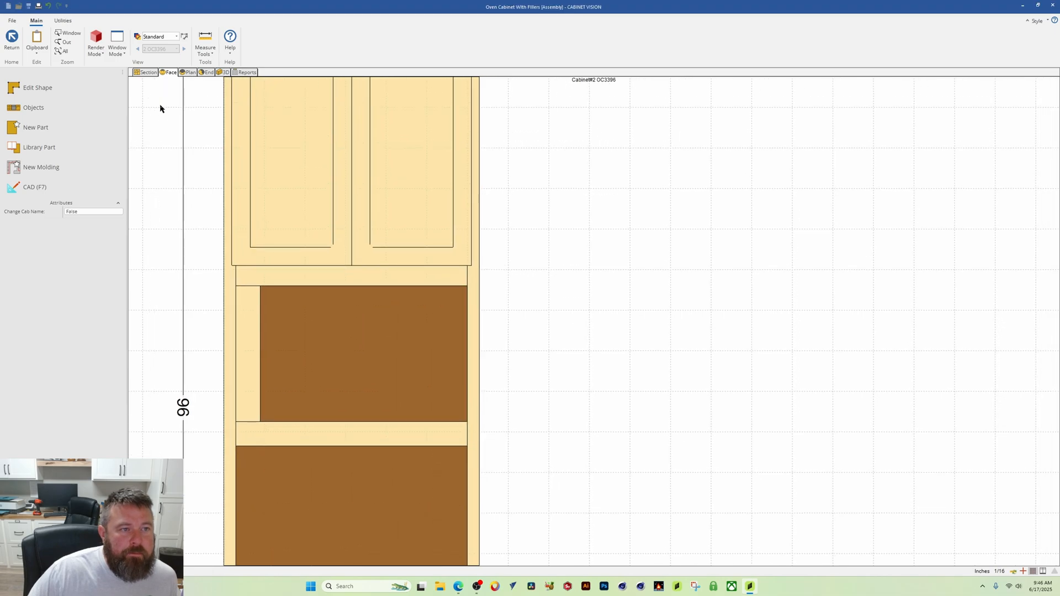
{"action": "left_click", "coordinate": [223, 73]}
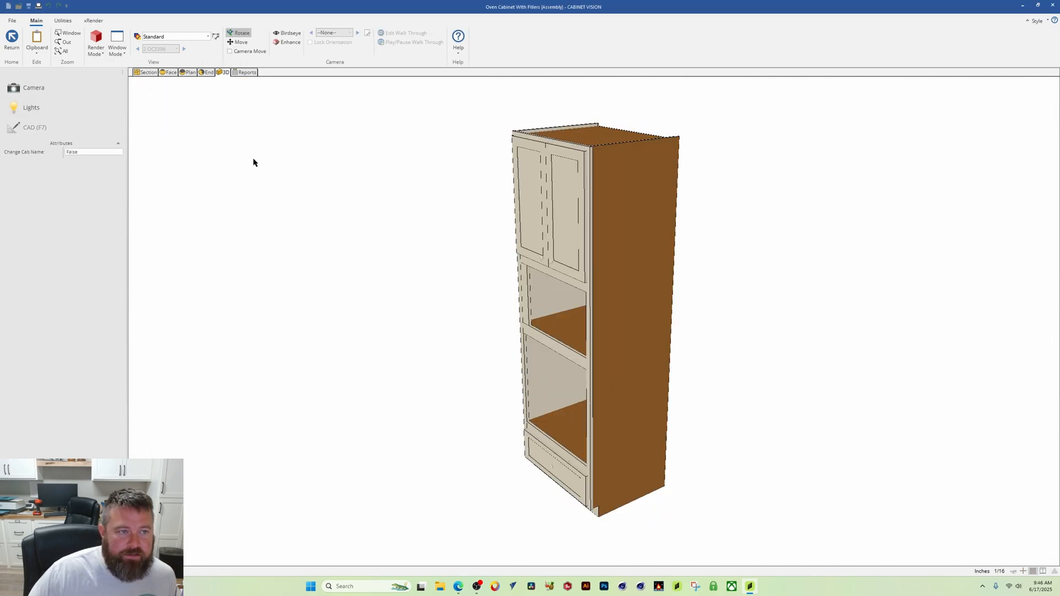
{"action": "left_click", "coordinate": [148, 73]}
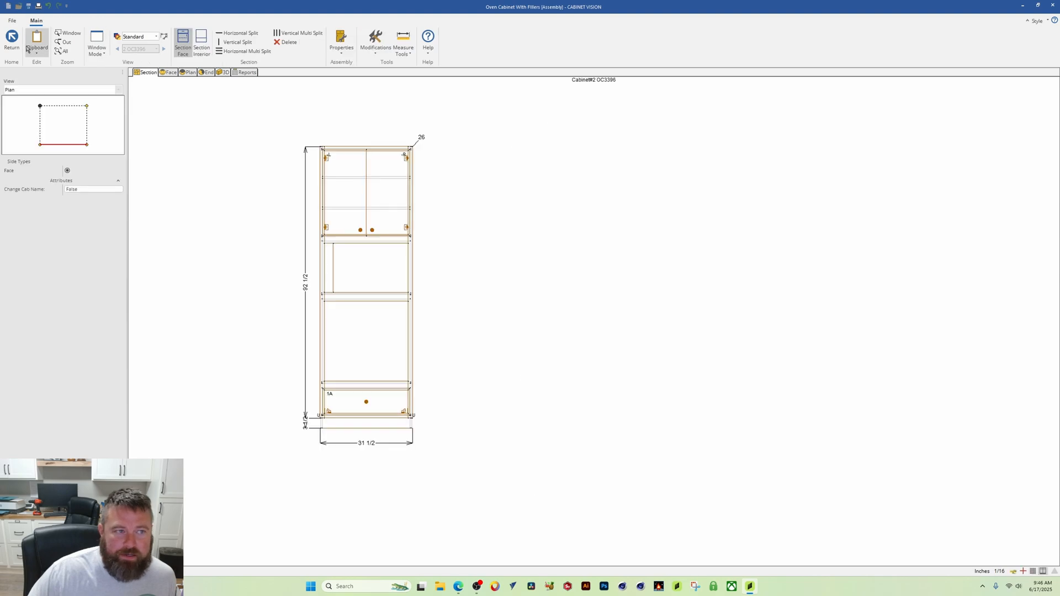
Return to the room layout and set the oven cabinet's depth to 24.
{"action": "left_click", "coordinate": [11, 40]}
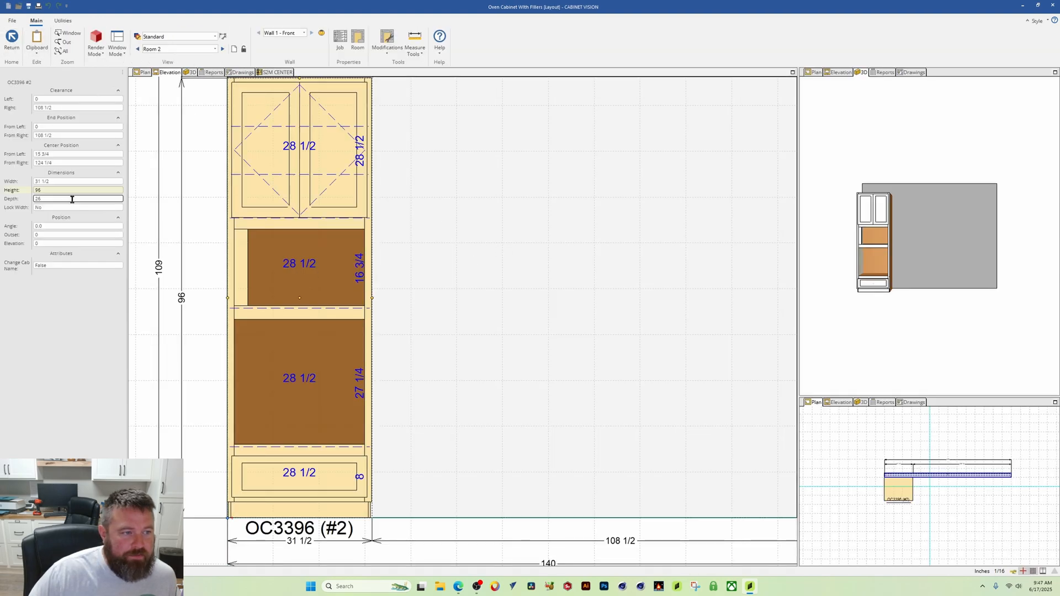
{"action": "left_click", "coordinate": [54, 199]}
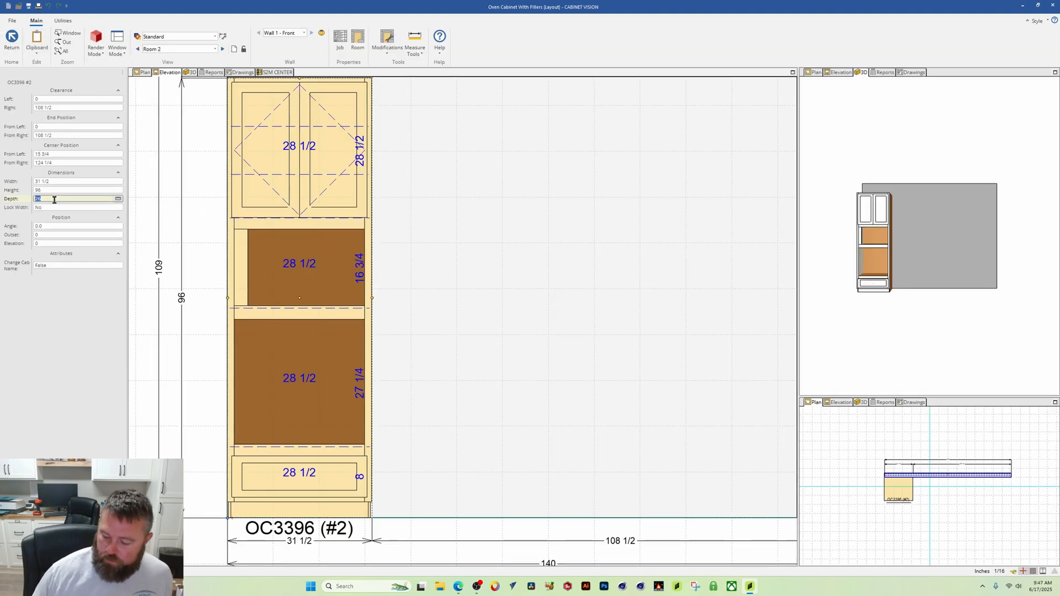
{"action": "type", "text": "24"}
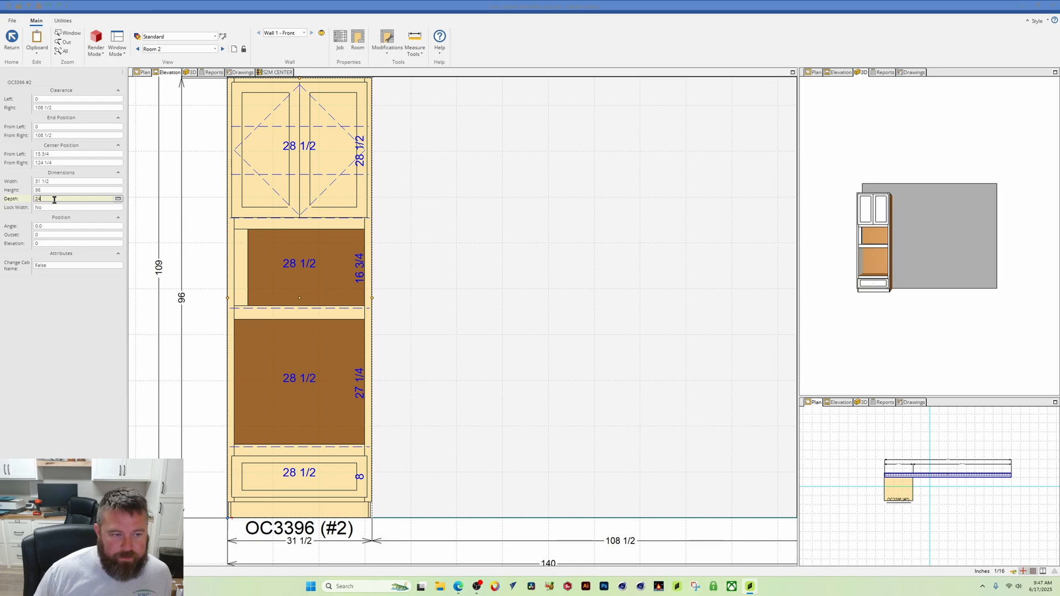
{"action": "key", "text": "Return"}
Inspect the left filler's position against the face frame in the room's 3D view from several angles.
{"action": "scroll", "coordinate": [918, 245], "scroll_direction": "up", "scroll_amount": 4}
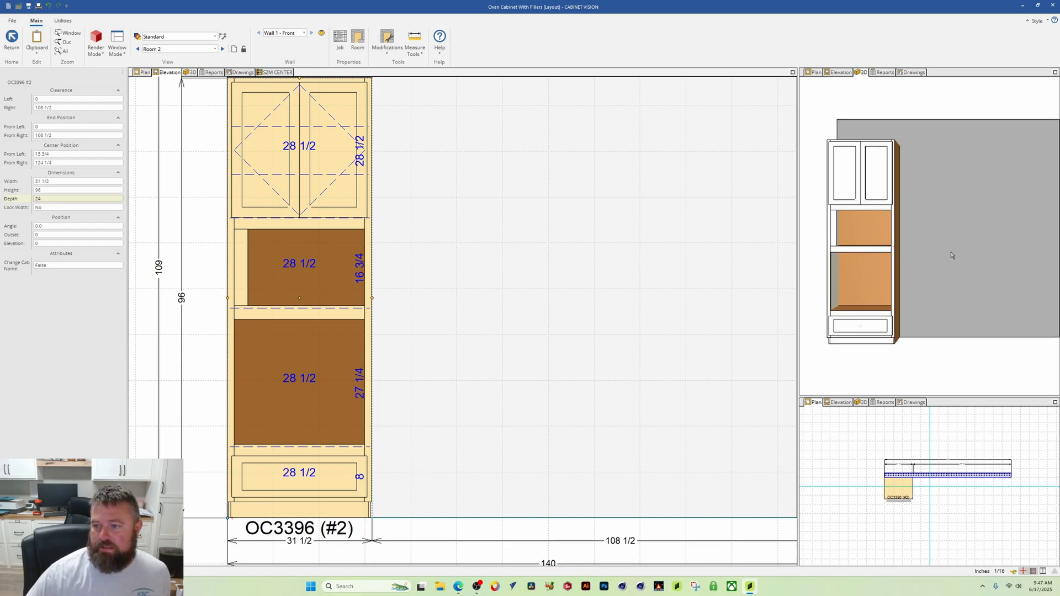
{"action": "left_click", "coordinate": [951, 255]}
{"action": "scroll", "coordinate": [878, 237], "scroll_direction": "up", "scroll_amount": 6}
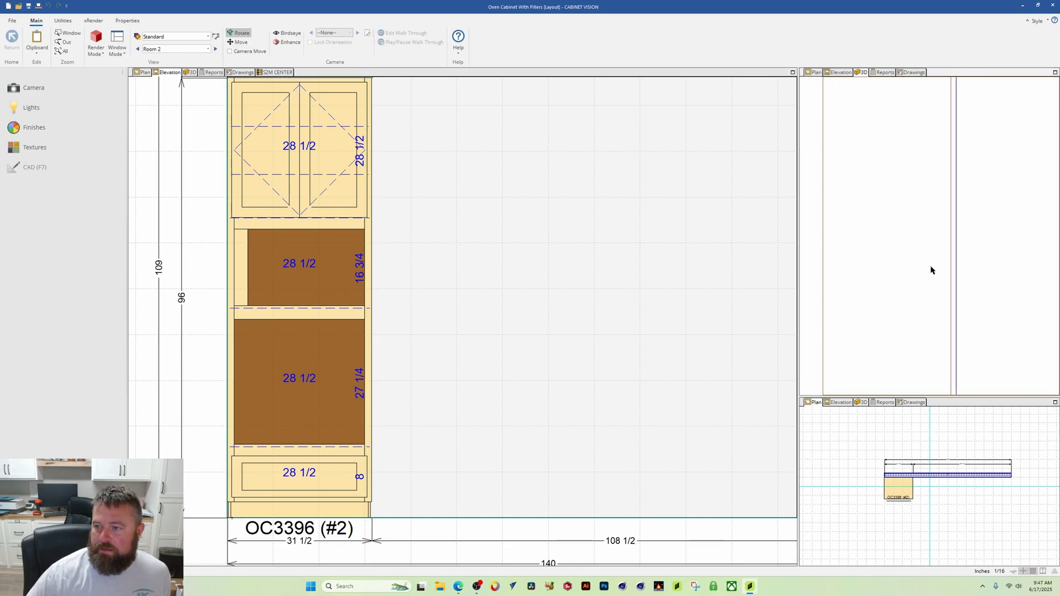
{"action": "scroll", "coordinate": [931, 270], "scroll_direction": "down", "scroll_amount": 2}
{"action": "scroll", "coordinate": [877, 224], "scroll_direction": "up", "scroll_amount": 3}
{"action": "scroll", "coordinate": [898, 214], "scroll_direction": "down", "scroll_amount": 2}
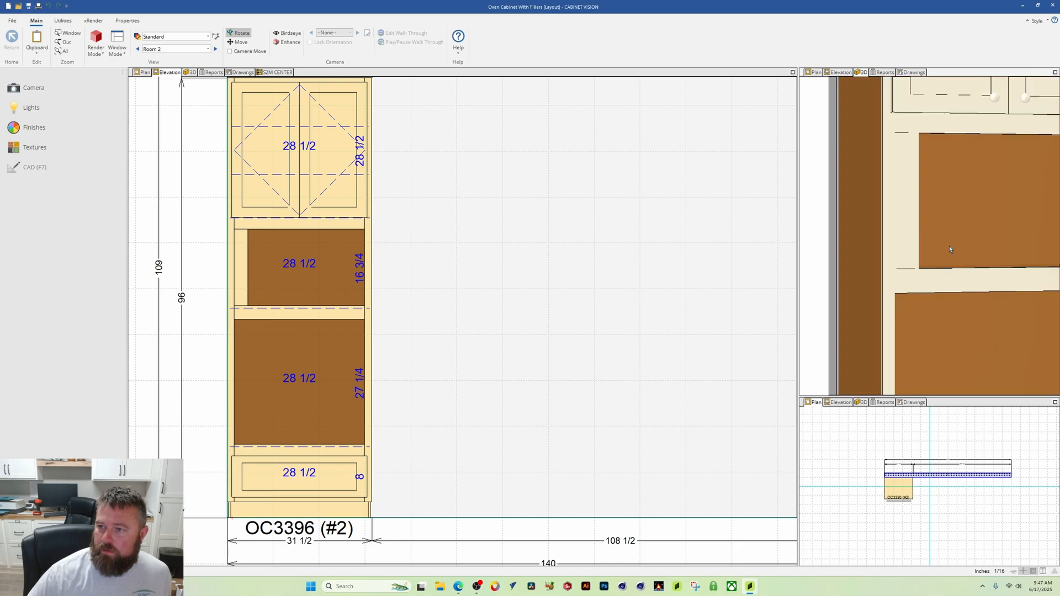
{"action": "scroll", "coordinate": [949, 250], "scroll_direction": "down", "scroll_amount": 5}
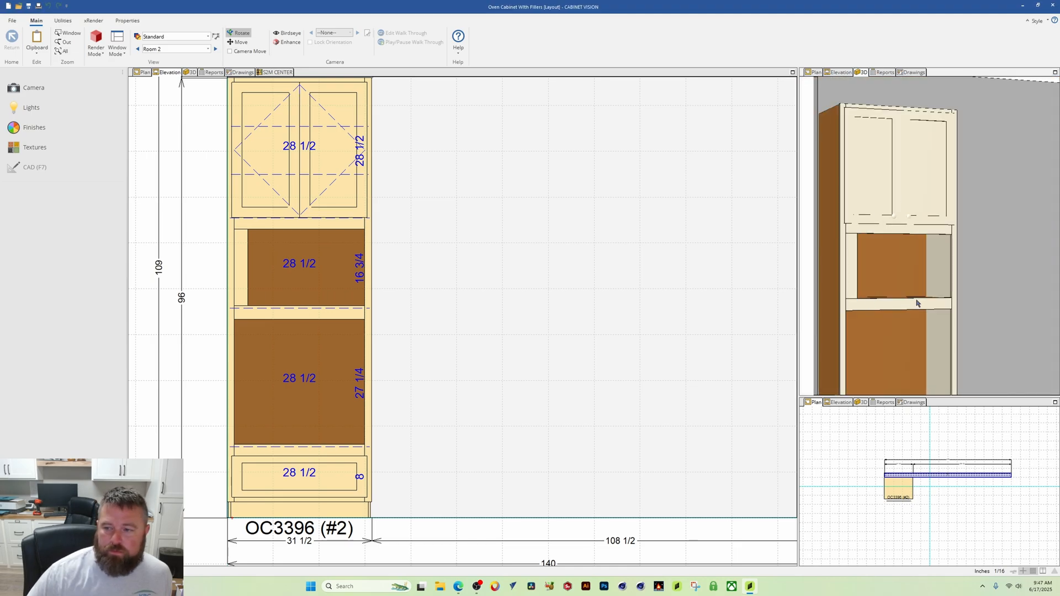
{"action": "left_click_drag", "start_coordinate": [917, 303], "coordinate": [861, 297]}
{"action": "scroll", "coordinate": [340, 269], "scroll_direction": "down", "scroll_amount": 1}
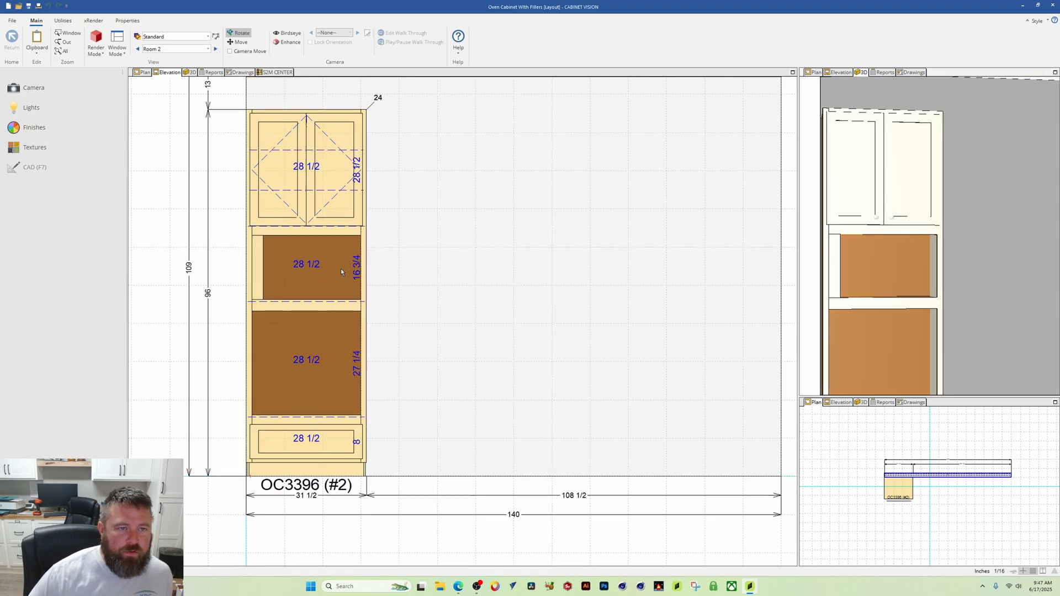
Open the OC3396 oven cabinet from the wall elevation for assembly-level editing.
{"action": "scroll", "coordinate": [340, 270], "scroll_direction": "down", "scroll_amount": 2}
{"action": "scroll", "coordinate": [339, 413], "scroll_direction": "up", "scroll_amount": 4}
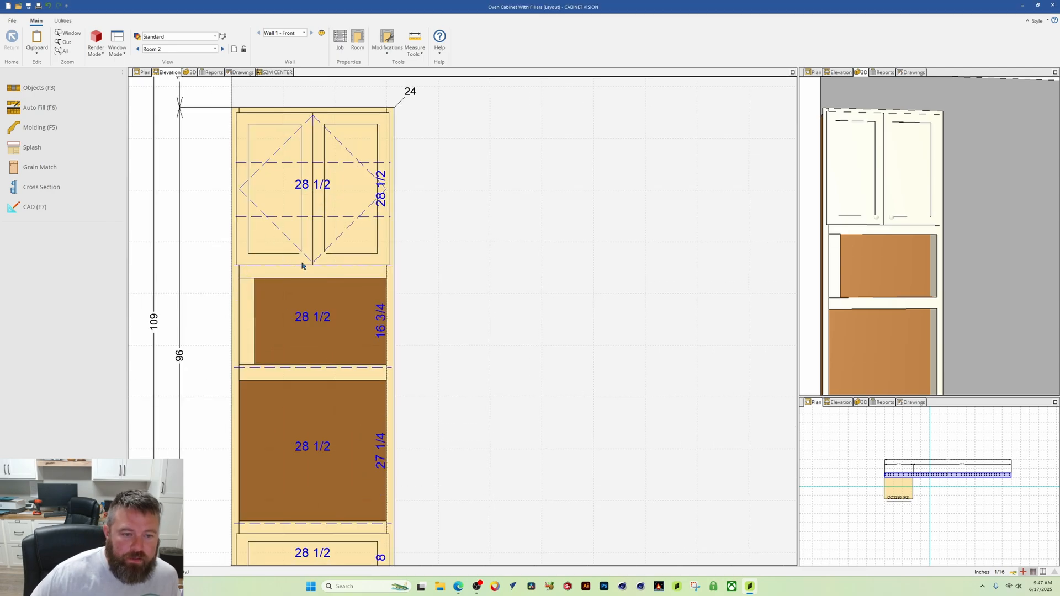
{"action": "double_click", "coordinate": [285, 256]}
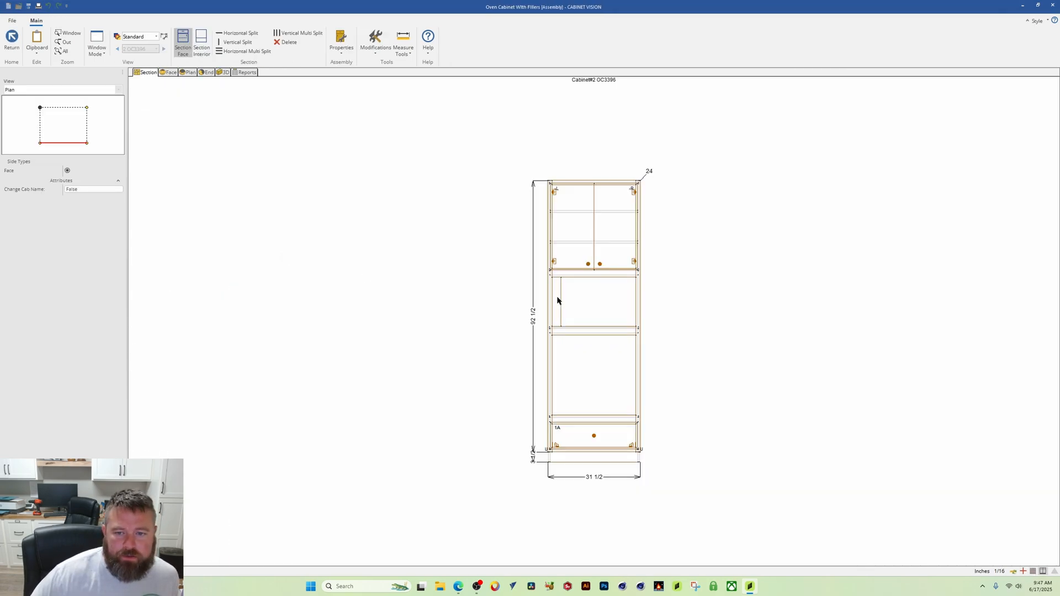
Start a new assembly part of type Board in the cabinet's face view and describe it as RightFiller.
{"action": "mouse_move", "coordinate": [558, 300]}
{"action": "middle_mouse_down"}
{"action": "mouse_move", "coordinate": [438, 300]}
{"action": "mouse_move", "coordinate": [331, 244]}
{"action": "middle_mouse_up"}
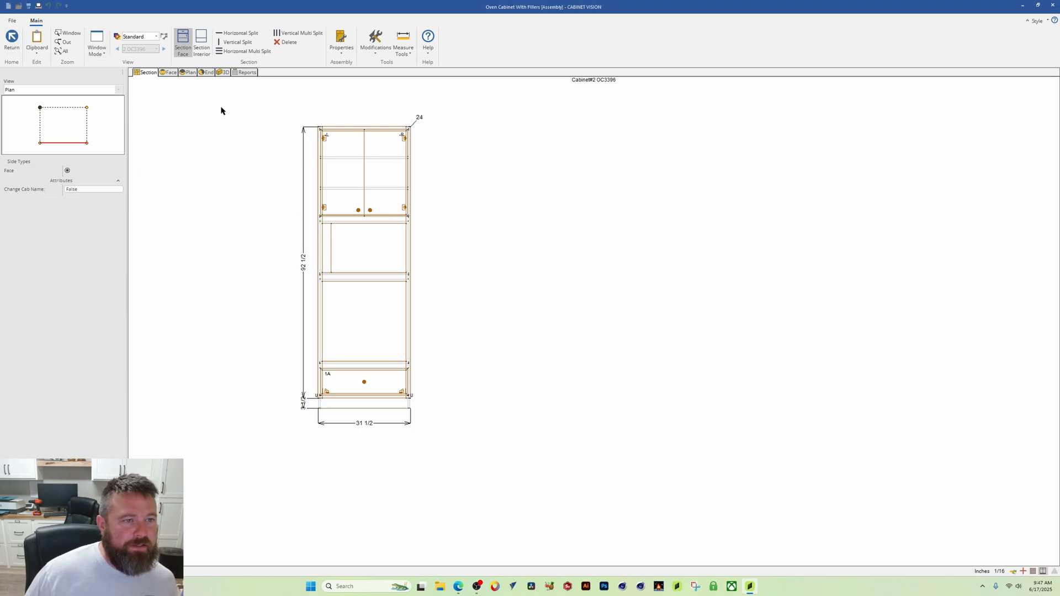
{"action": "left_click", "coordinate": [167, 72]}
{"action": "left_click", "coordinate": [80, 138]}
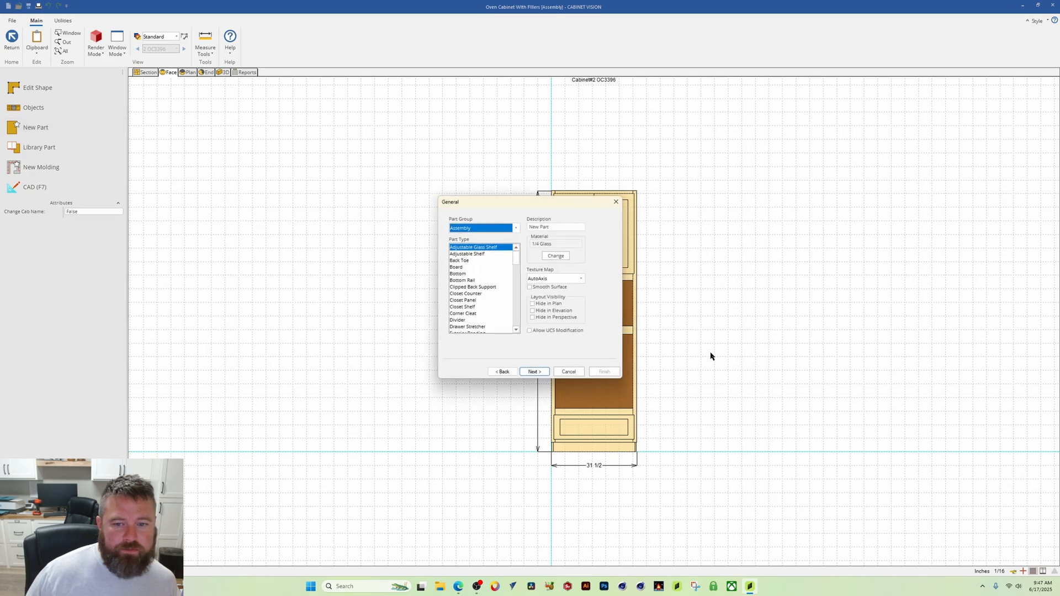
{"action": "left_click", "coordinate": [463, 268]}
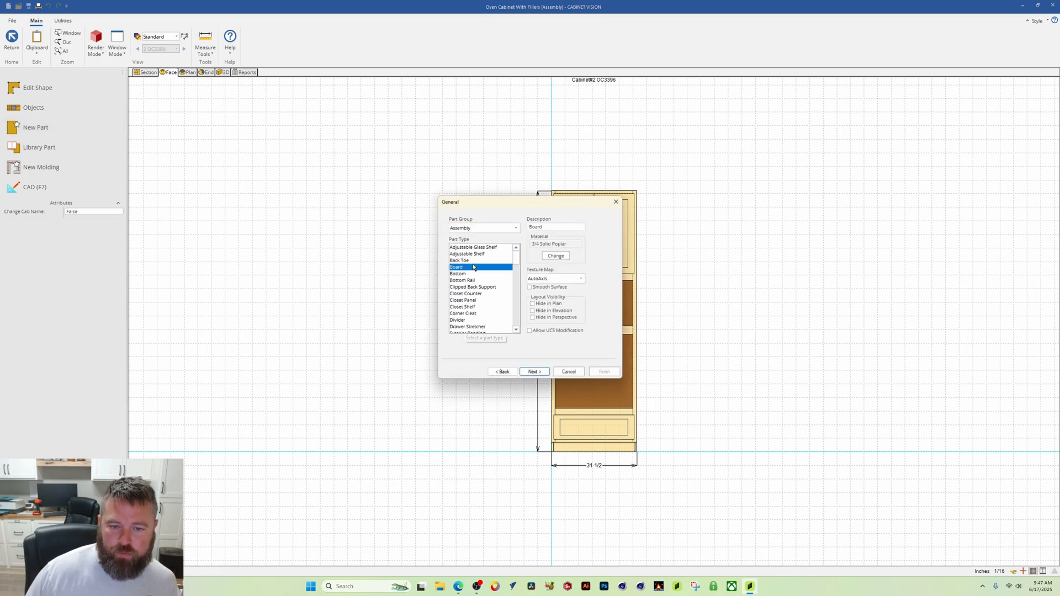
{"action": "double_click", "coordinate": [540, 227]}
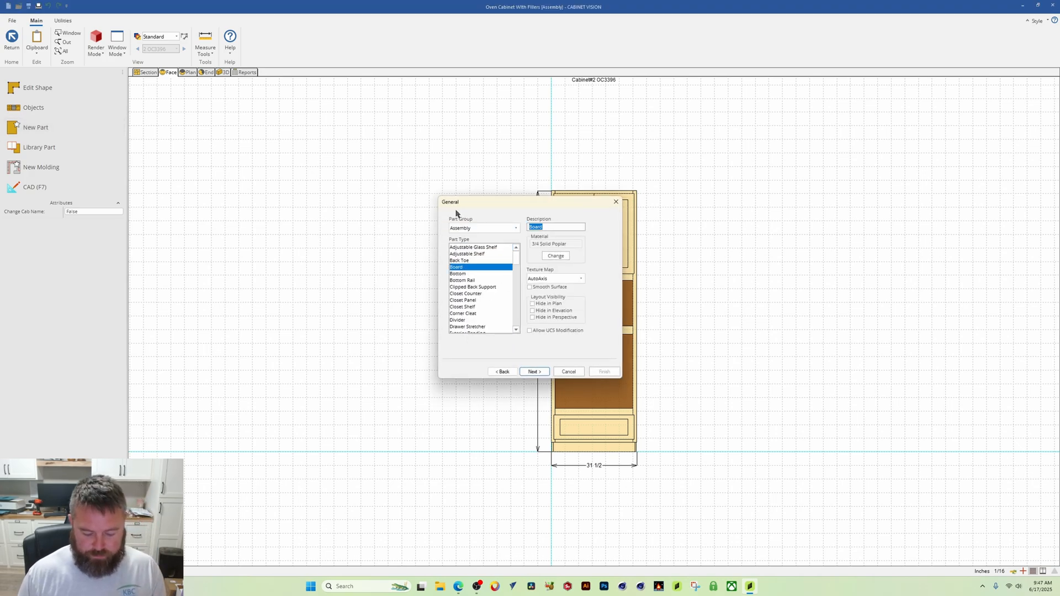
{"action": "type", "text": "RightFiller"}
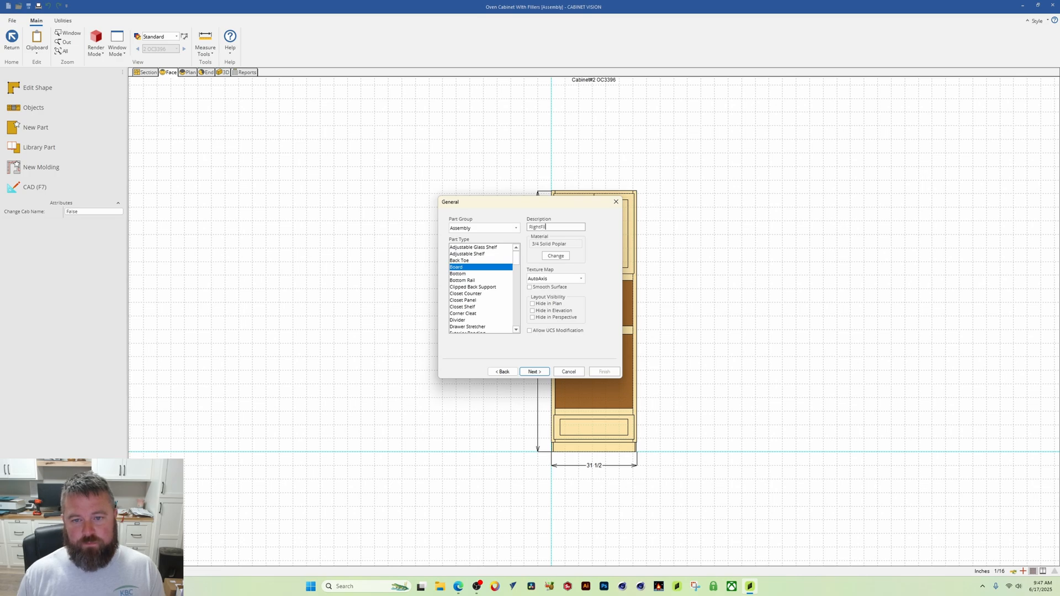
Set the RightFiller board's length to 16.75 and create it with front orientation and exterior finishes.
{"action": "left_click", "coordinate": [535, 373]}
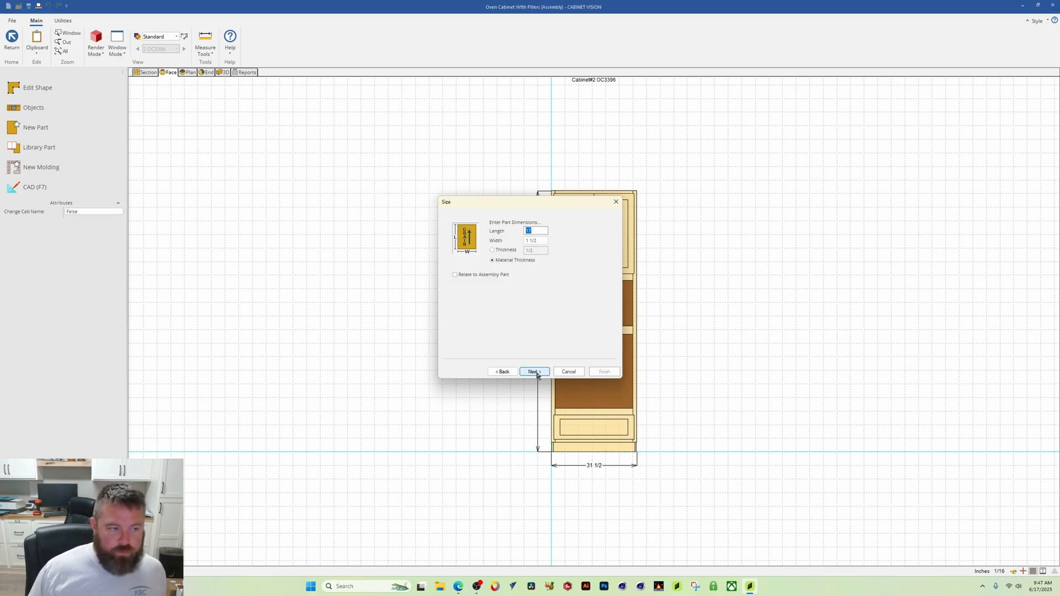
{"action": "type", "text": "16.75"}
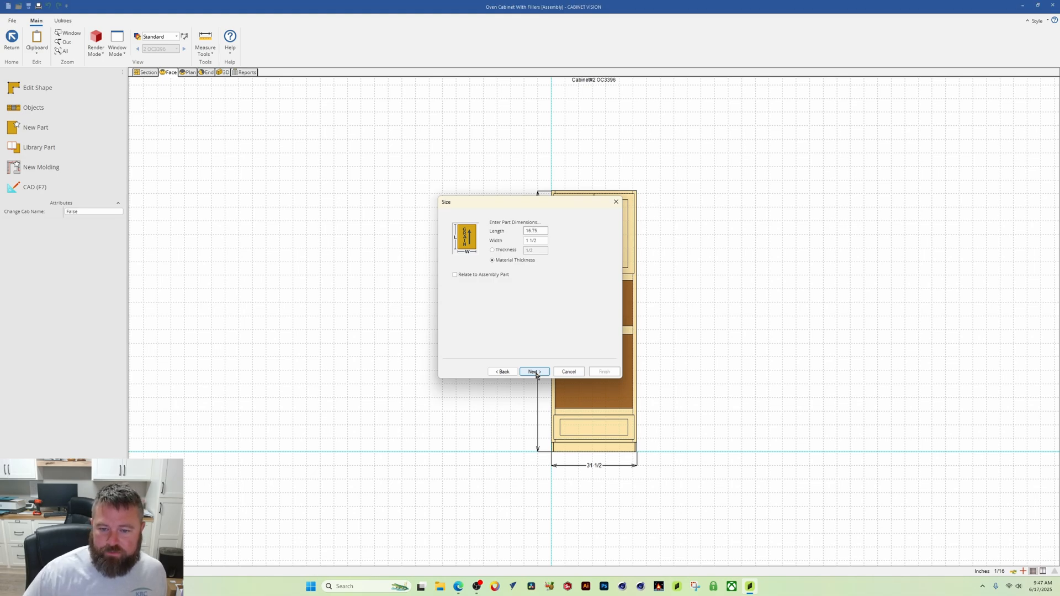
{"action": "left_click", "coordinate": [534, 372]}
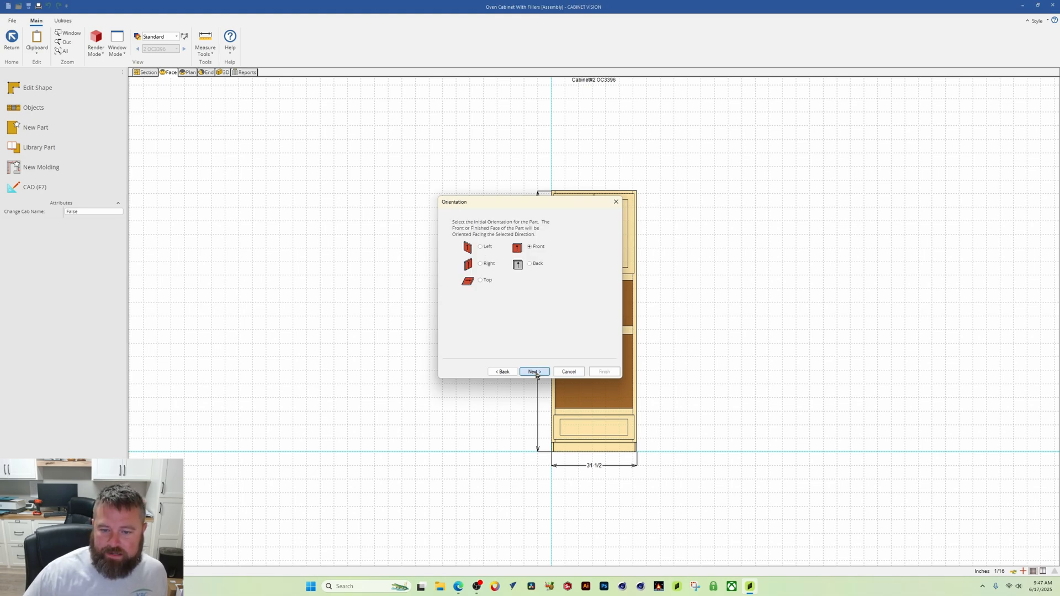
{"action": "left_click", "coordinate": [534, 372]}
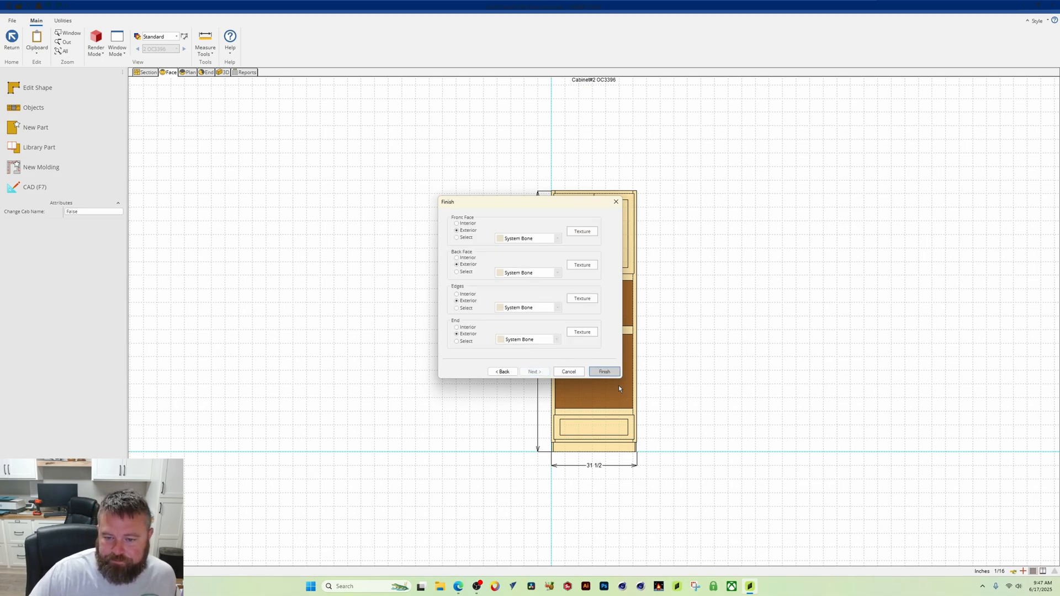
{"action": "left_click", "coordinate": [604, 372]}
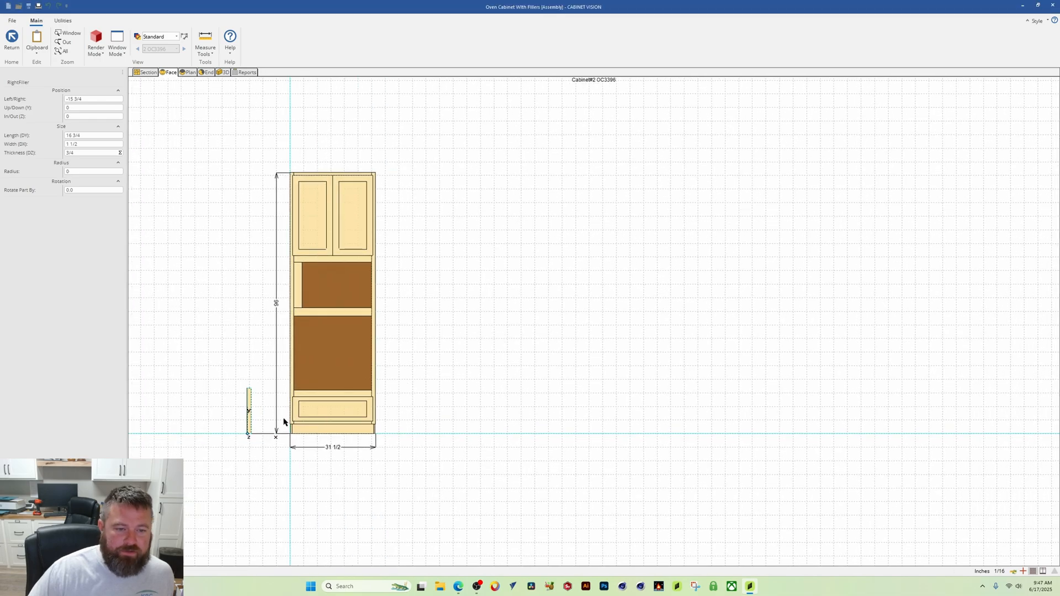
Set the right filler's left/right position to 0.
{"action": "scroll", "coordinate": [286, 423], "scroll_direction": "down", "scroll_amount": 1}
{"action": "scroll", "coordinate": [286, 423], "scroll_direction": "up", "scroll_amount": 4}
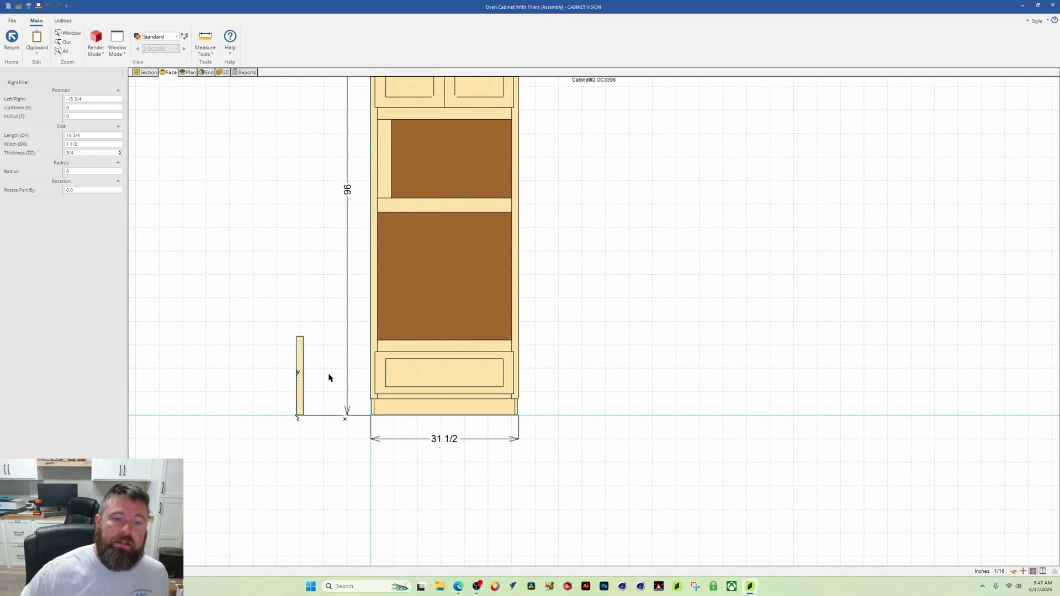
{"action": "middle_click_drag", "start_coordinate": [416, 402], "coordinate": [370, 518]}
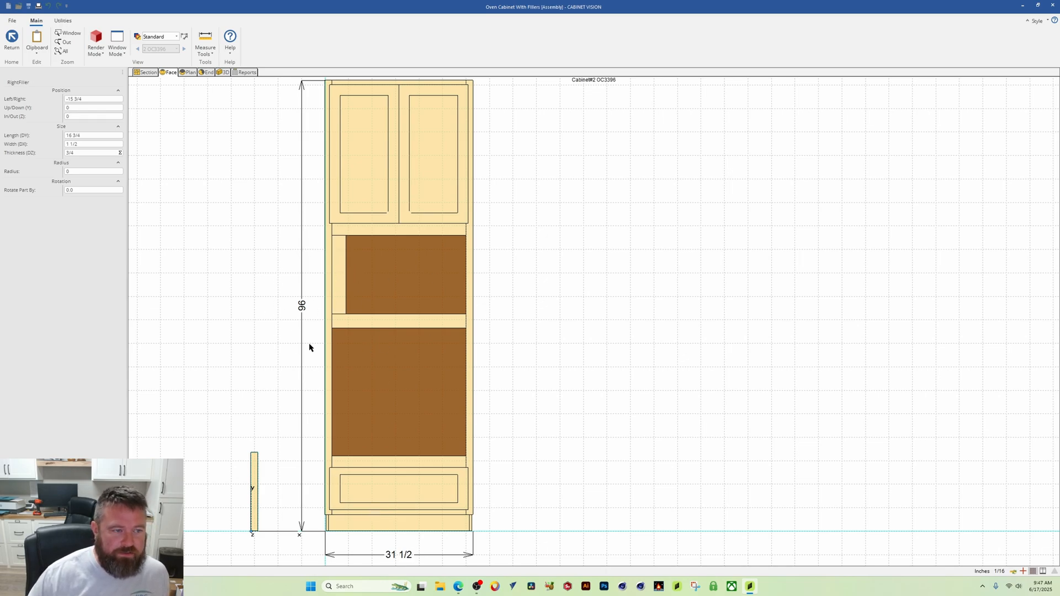
{"action": "middle_click_drag", "start_coordinate": [513, 450], "coordinate": [528, 385]}
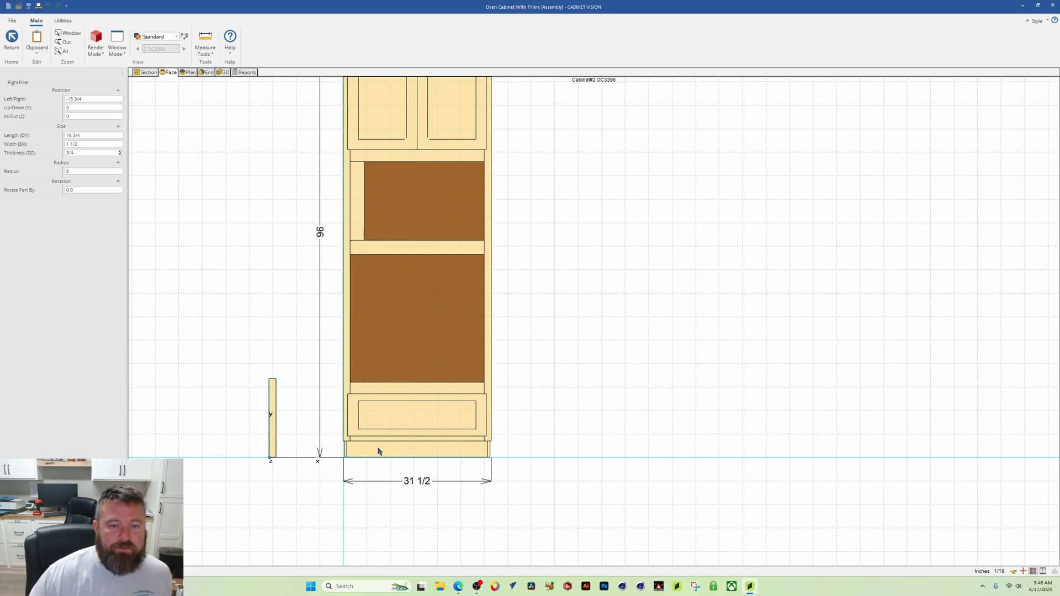
{"action": "middle_click_drag", "start_coordinate": [597, 343], "coordinate": [596, 369]}
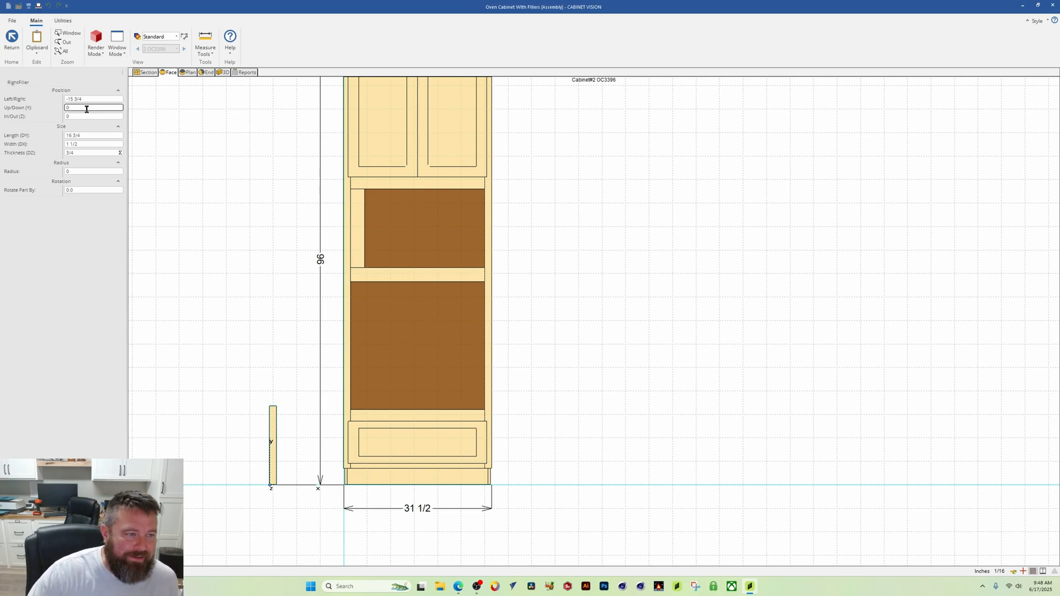
{"action": "middle_click_drag", "start_coordinate": [564, 329], "coordinate": [518, 380]}
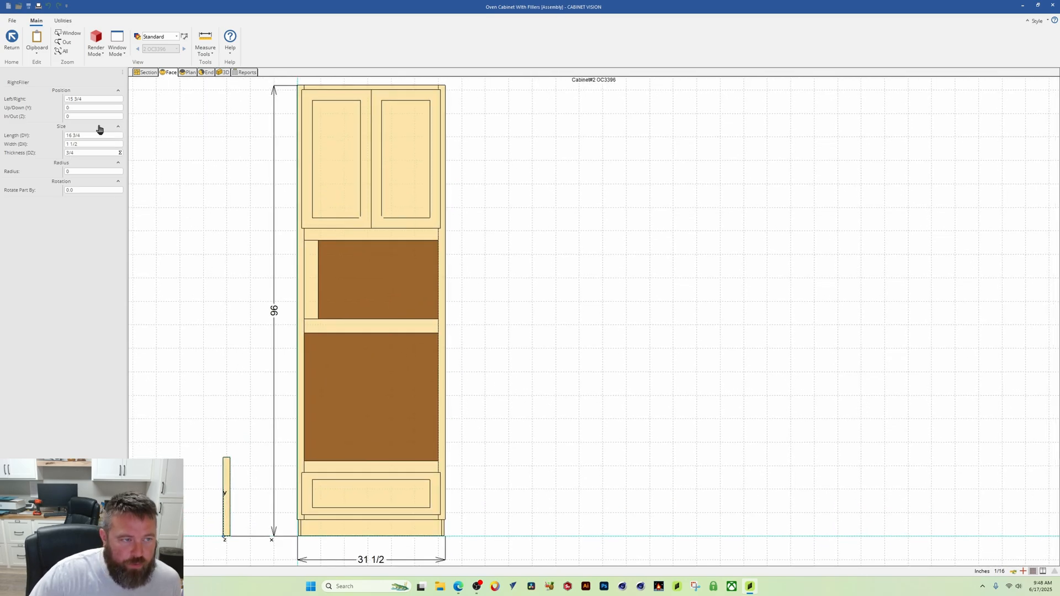
{"action": "left_click", "coordinate": [101, 97]}
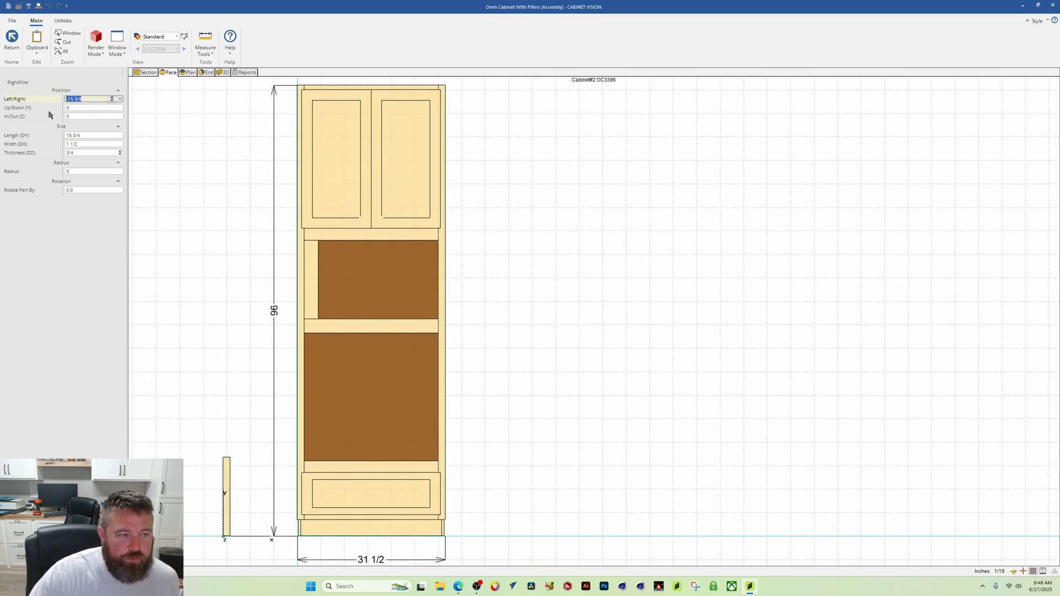
{"action": "middle_click_drag", "start_coordinate": [267, 546], "coordinate": [233, 455]}
{"action": "scroll", "coordinate": [265, 430], "scroll_direction": "up", "scroll_amount": 2}
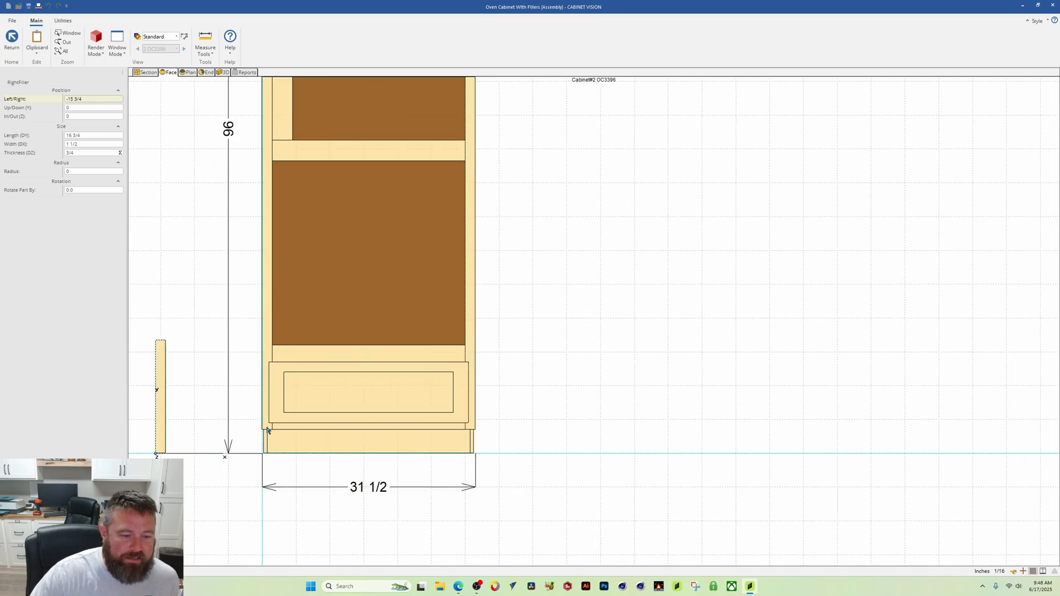
{"action": "scroll", "coordinate": [265, 430], "scroll_direction": "down", "scroll_amount": 2}
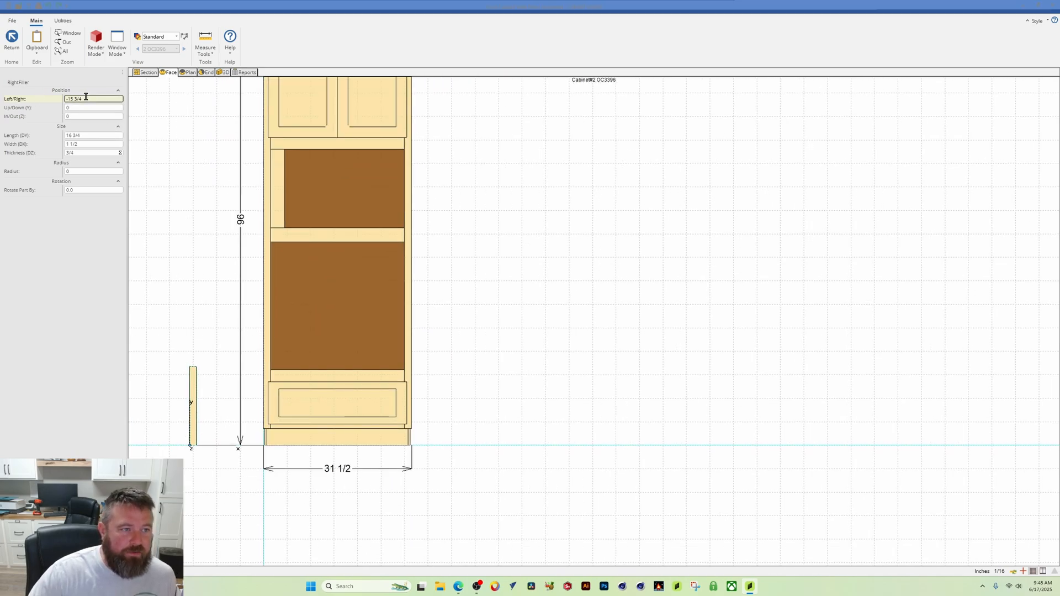
{"action": "mouse_move", "coordinate": [85, 98]}
{"action": "left_mouse_down"}
{"action": "mouse_move", "coordinate": [36, 98]}
{"action": "mouse_move", "coordinate": [65, 98]}
{"action": "left_mouse_up"}
{"action": "type", "text": "0"}
{"action": "key", "text": "Return"}
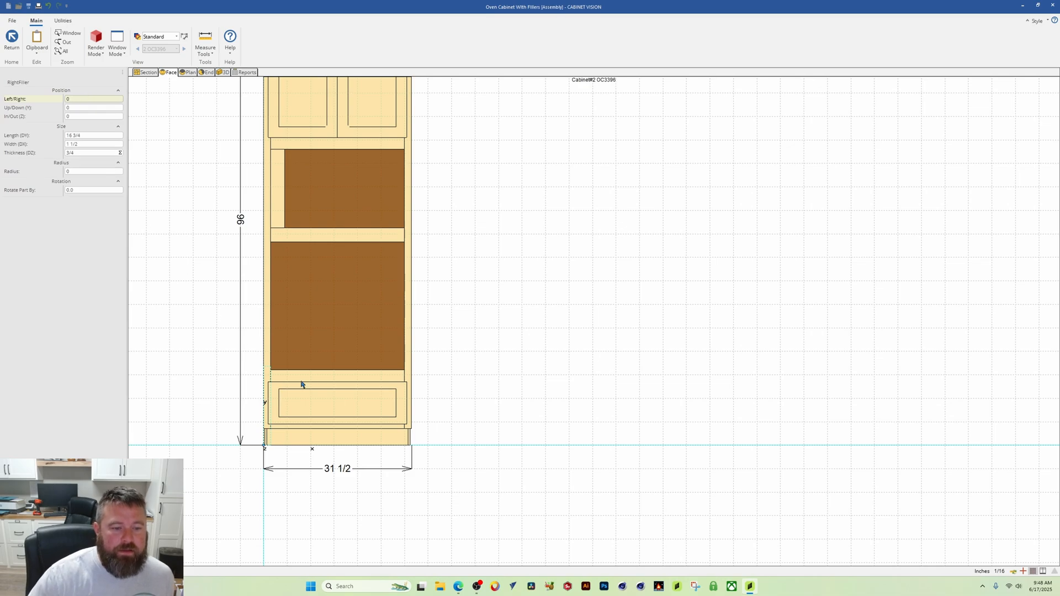
Rotate the right filler by 180 degrees about its origin.
{"action": "scroll", "coordinate": [302, 385], "scroll_direction": "up", "scroll_amount": 3}
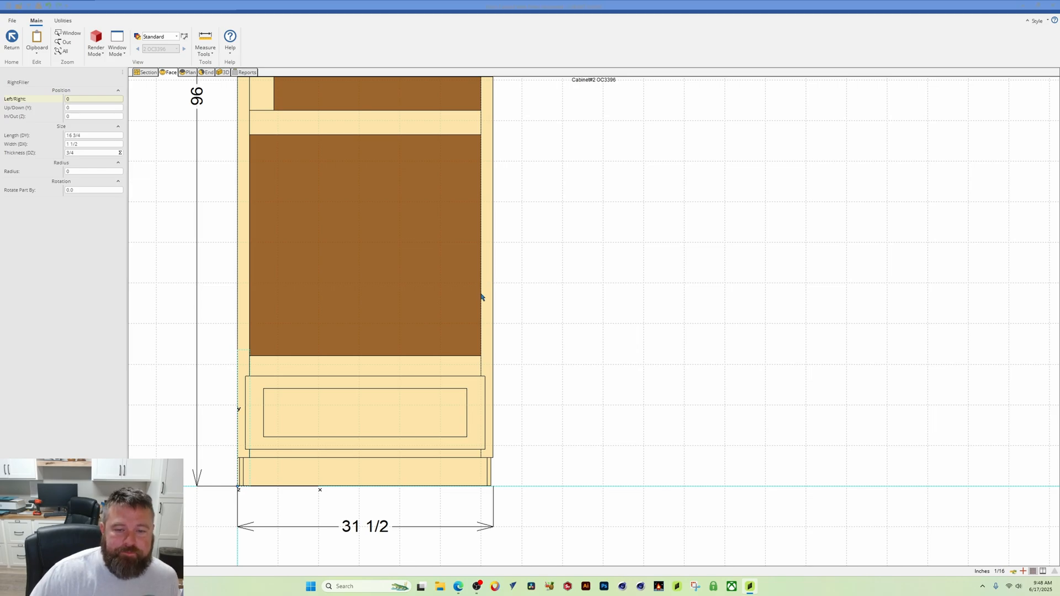
{"action": "middle_click_drag", "start_coordinate": [238, 366], "coordinate": [358, 253]}
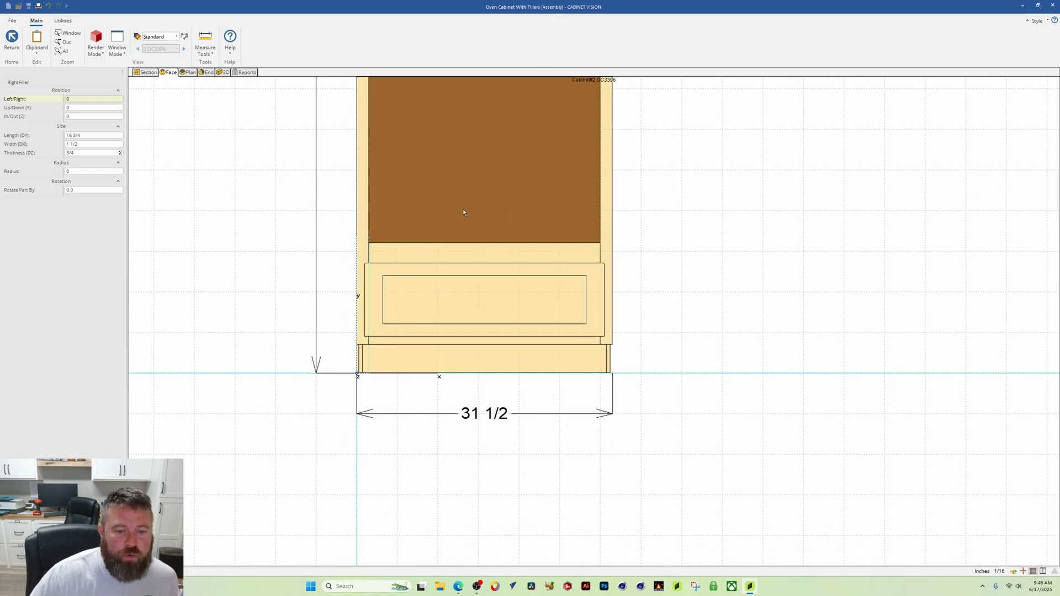
{"action": "middle_click_drag", "start_coordinate": [463, 209], "coordinate": [440, 330]}
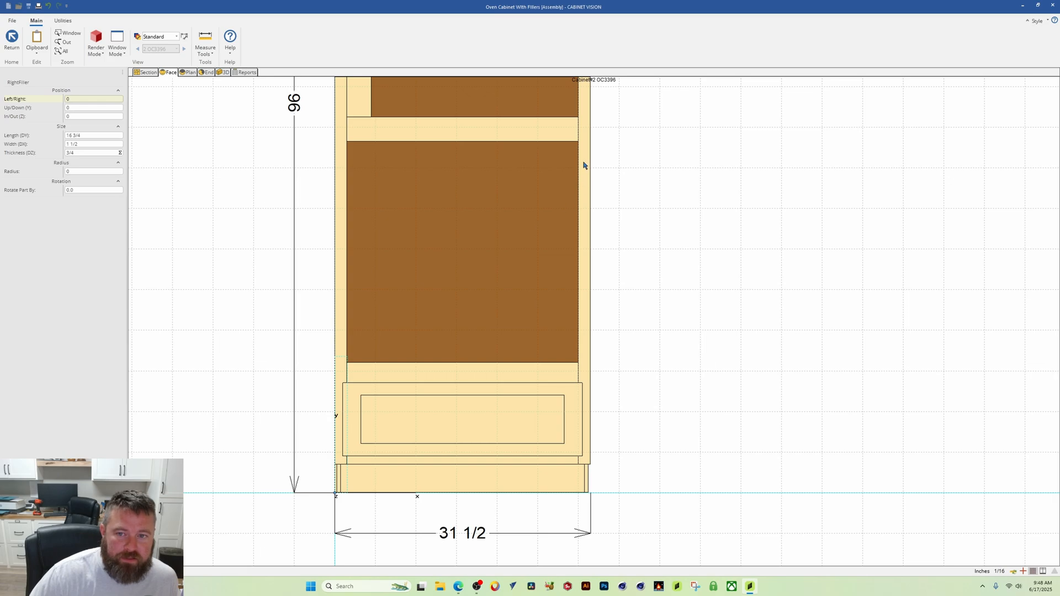
{"action": "left_click", "coordinate": [94, 189]}
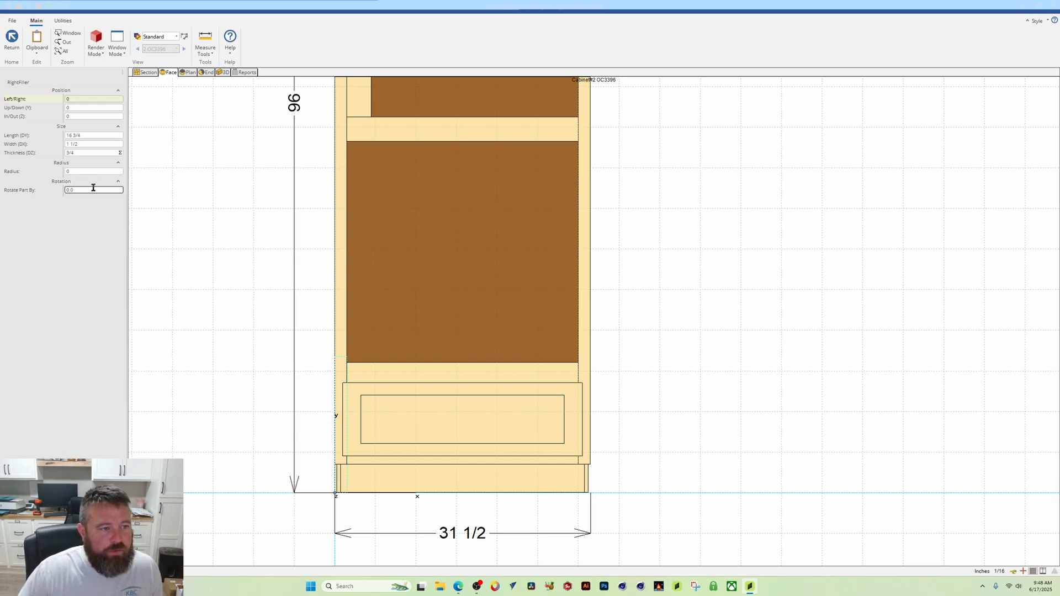
{"action": "type", "text": "18"}
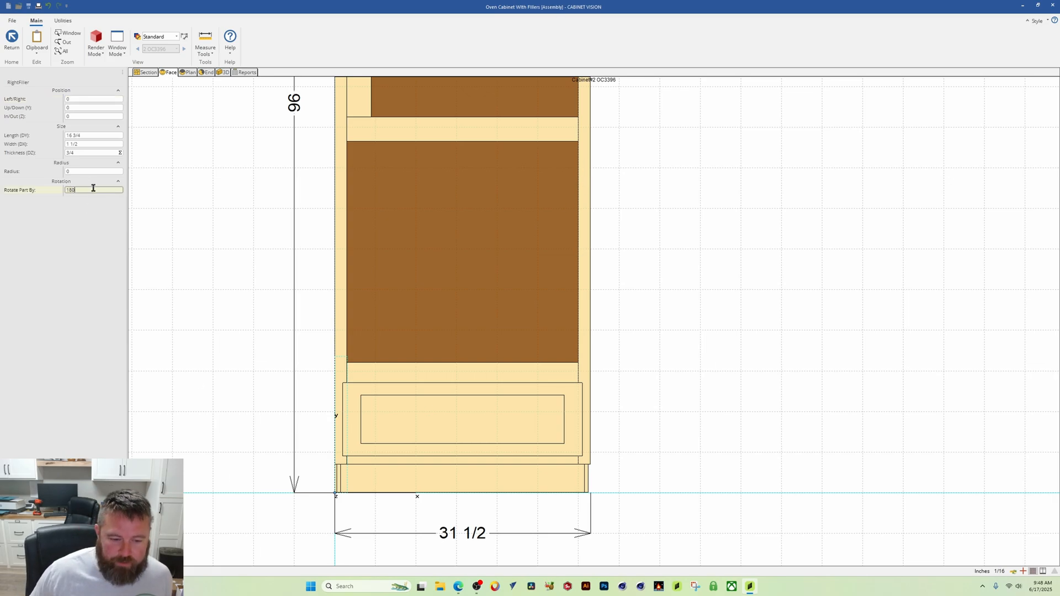
{"action": "type", "text": "0"}
{"action": "key", "text": "Return"}
{"action": "middle_click_drag", "start_coordinate": [385, 432], "coordinate": [395, 315]}
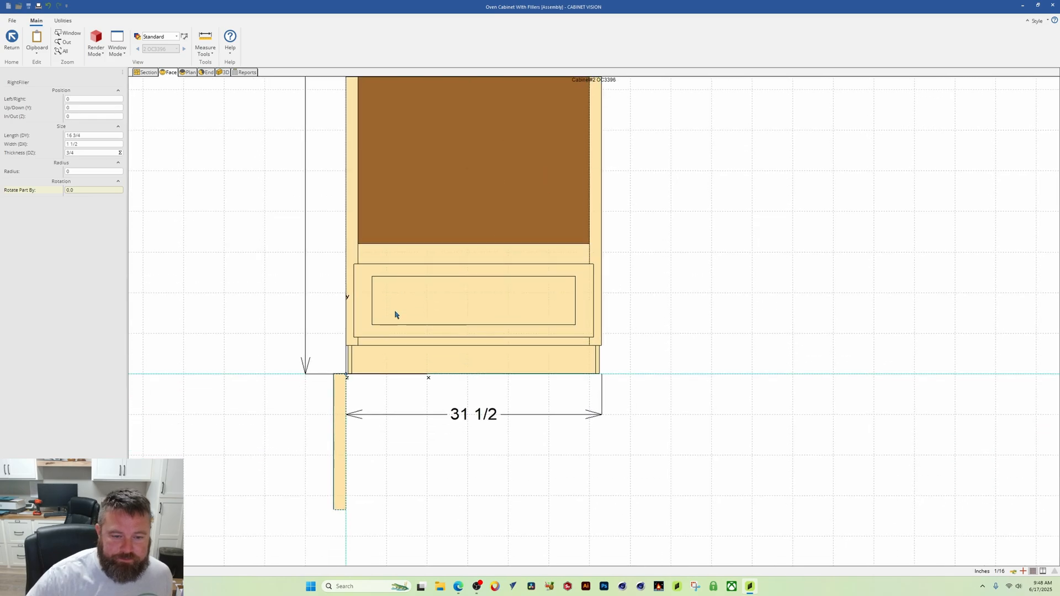
{"action": "scroll", "coordinate": [395, 315], "scroll_direction": "up", "scroll_amount": 1}
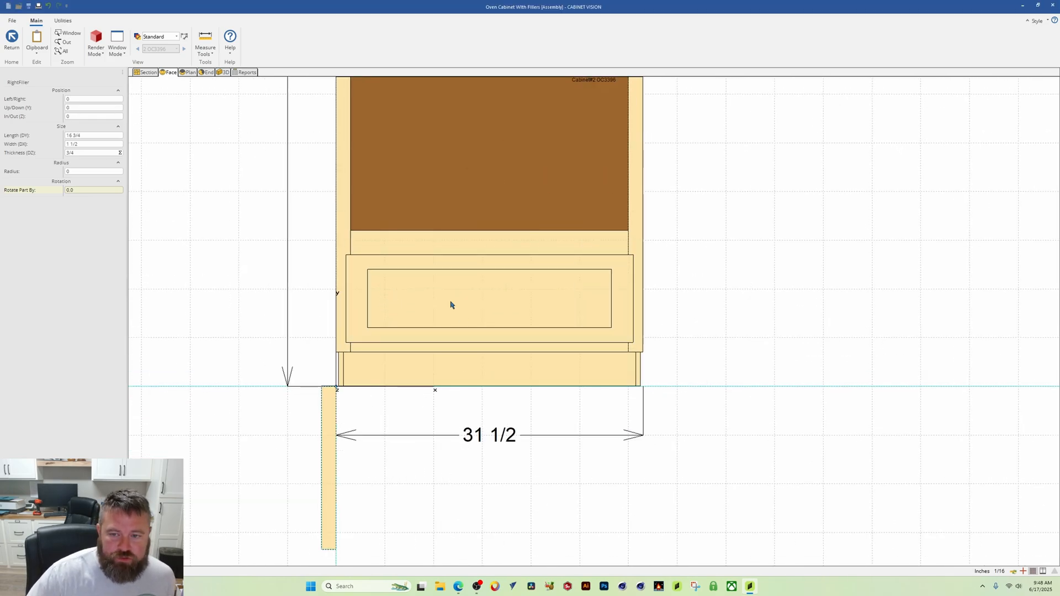
{"action": "left_click", "coordinate": [457, 487]}
{"action": "scroll", "coordinate": [400, 513], "scroll_direction": "down", "scroll_amount": 2}
{"action": "scroll", "coordinate": [353, 474], "scroll_direction": "up", "scroll_amount": 2}
{"action": "left_click", "coordinate": [351, 457]}
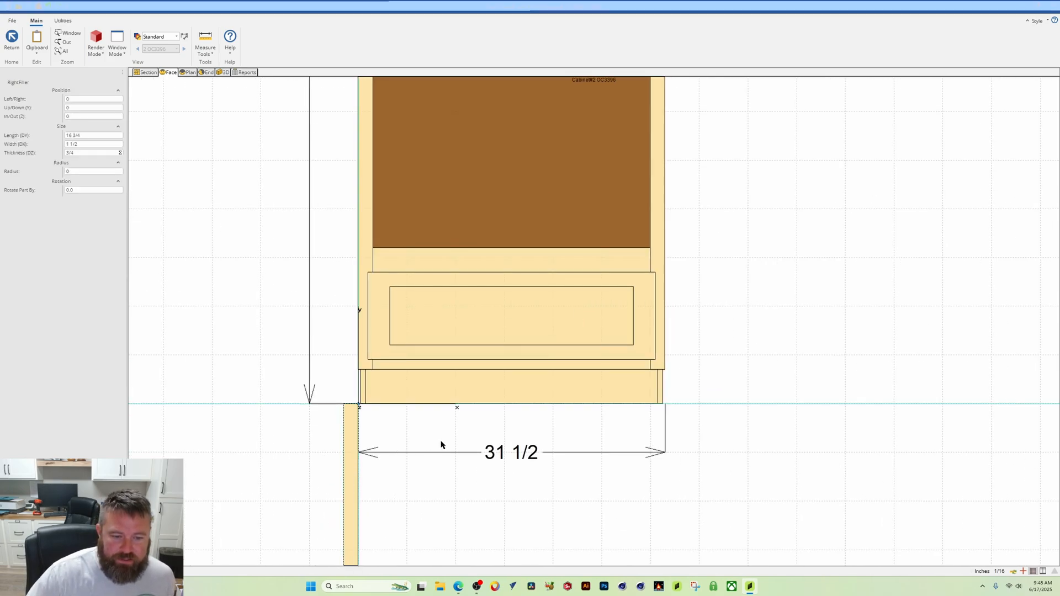
{"action": "scroll", "coordinate": [440, 446], "scroll_direction": "down", "scroll_amount": 6}
{"action": "middle_click_drag", "start_coordinate": [440, 444], "coordinate": [415, 469]}
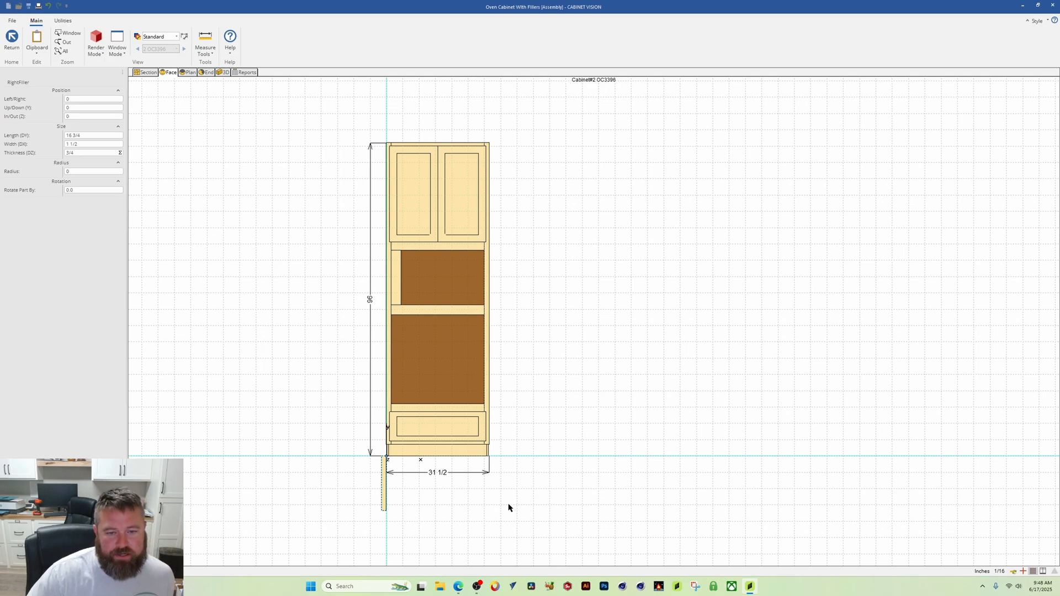
{"action": "middle_click_drag", "start_coordinate": [509, 504], "coordinate": [459, 454]}
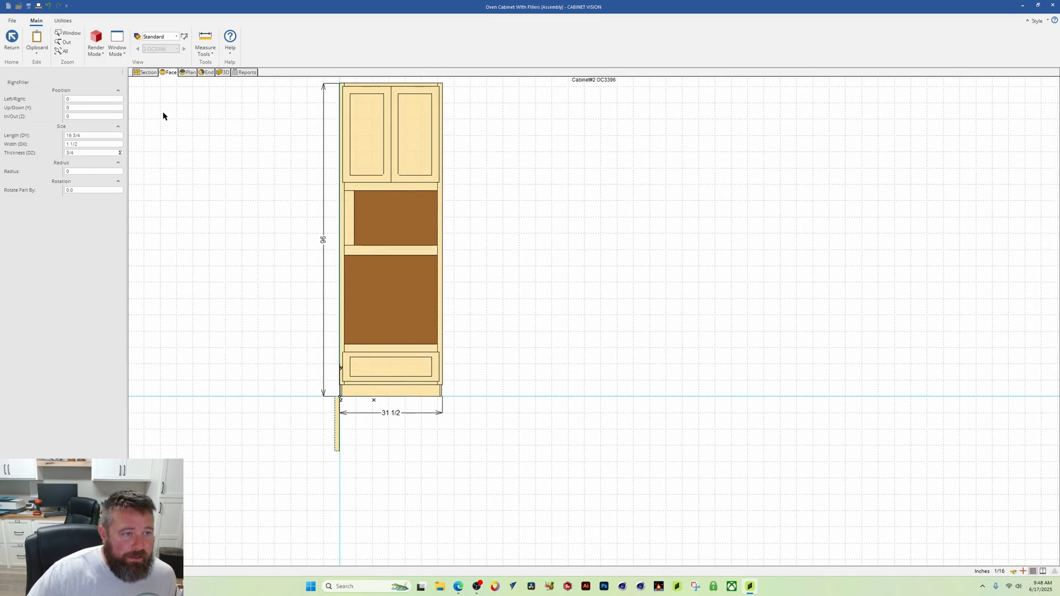
Drive the right filler's left/right position with the equation CAB.FACE.LS.DX, test it and apply it.
{"action": "left_click", "coordinate": [106, 98]}
{"action": "left_click", "coordinate": [113, 100]}
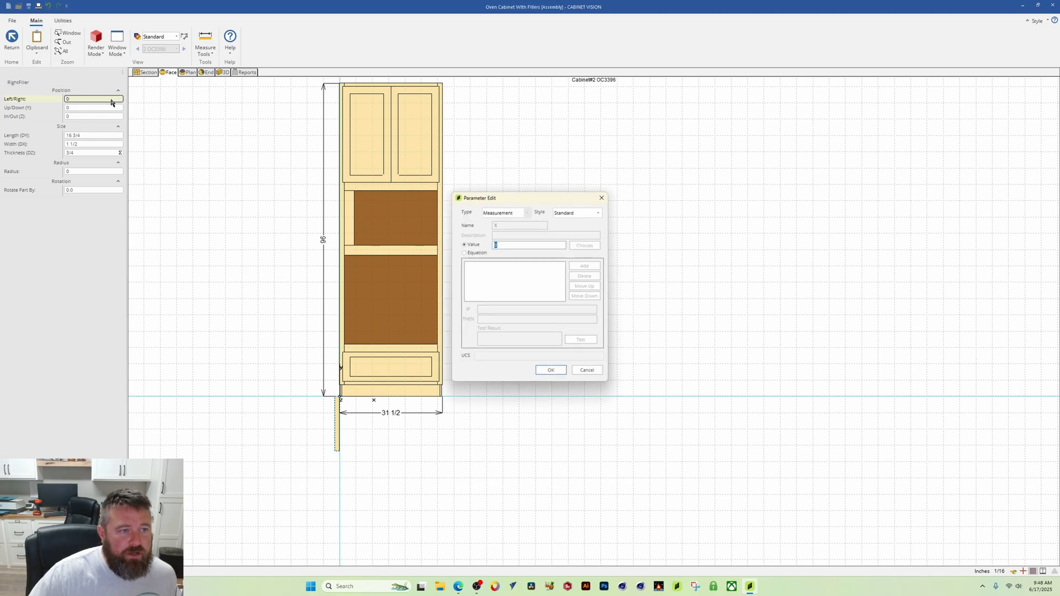
{"action": "mouse_move", "coordinate": [535, 197]}
{"action": "left_mouse_down"}
{"action": "mouse_move", "coordinate": [568, 219]}
{"action": "mouse_move", "coordinate": [558, 231]}
{"action": "left_mouse_up"}
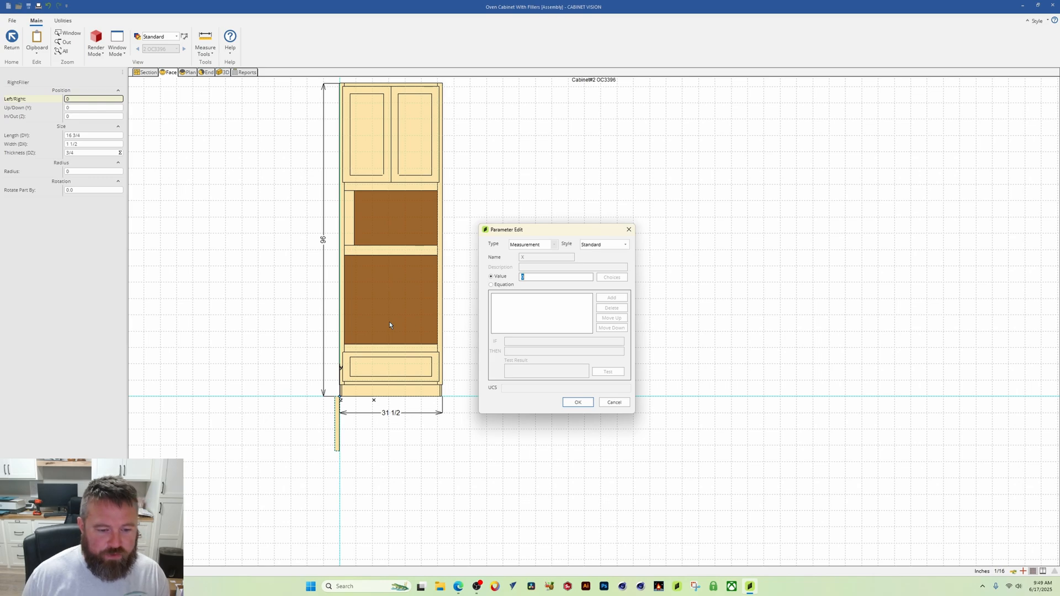
{"action": "type", "text": "cab"}
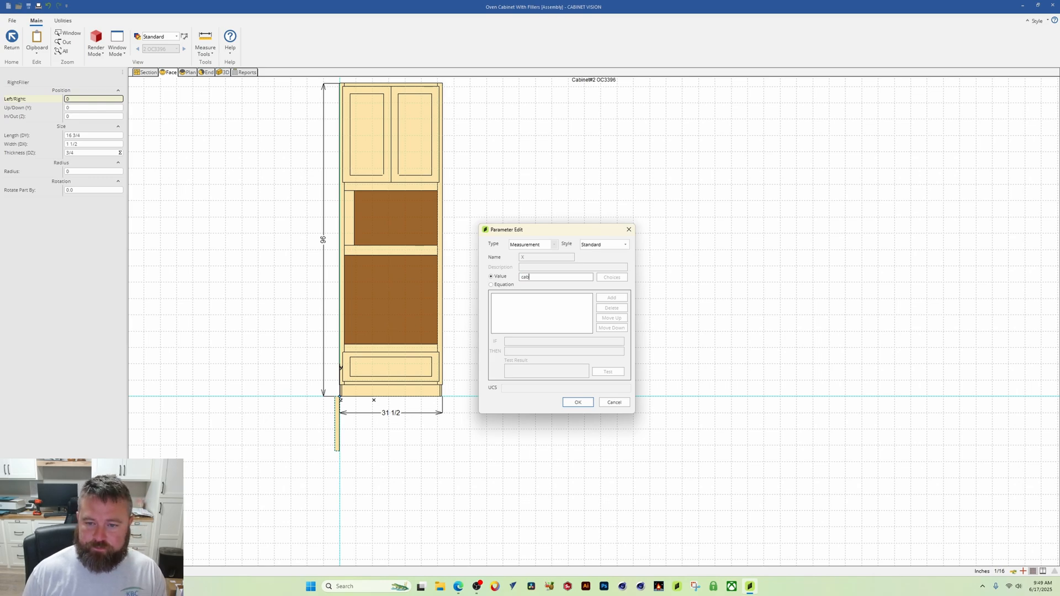
{"action": "key", "text": "BackSpace"}
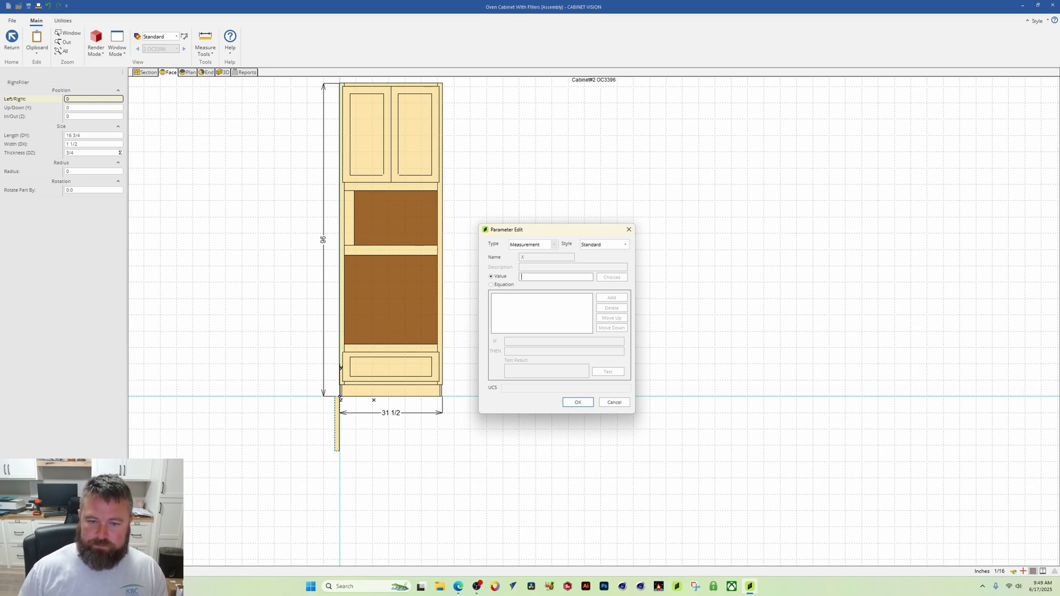
{"action": "left_click", "coordinate": [491, 284]}
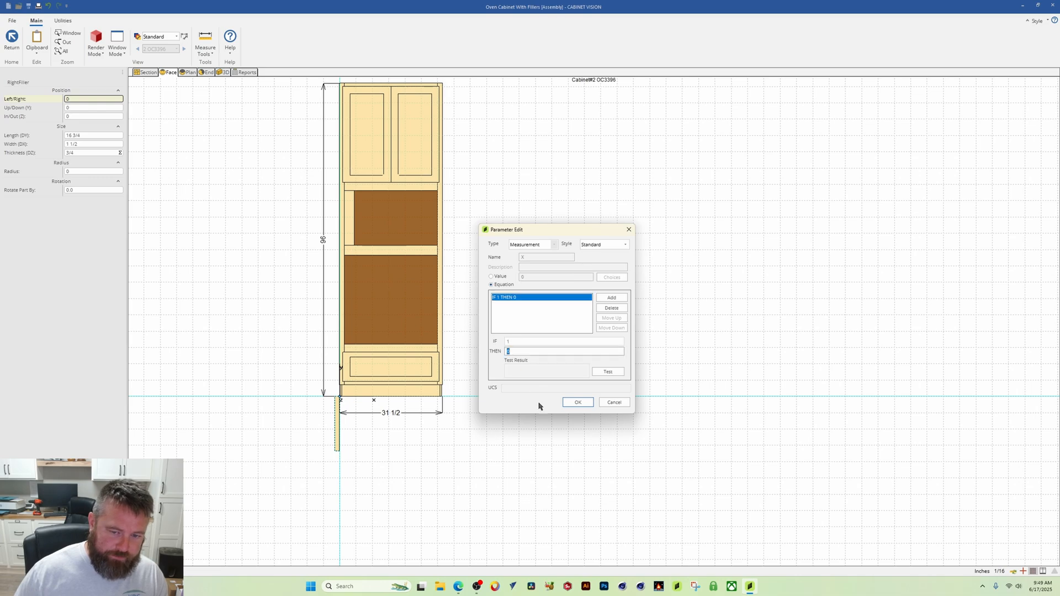
{"action": "type", "text": "CAB.FACE.LS.D"}
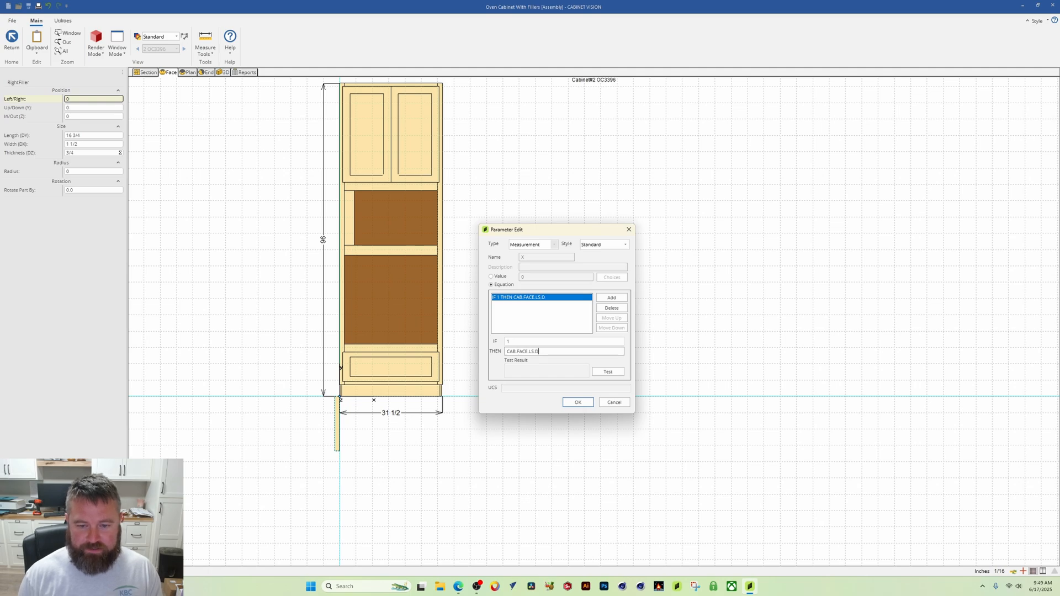
{"action": "type", "text": "X"}
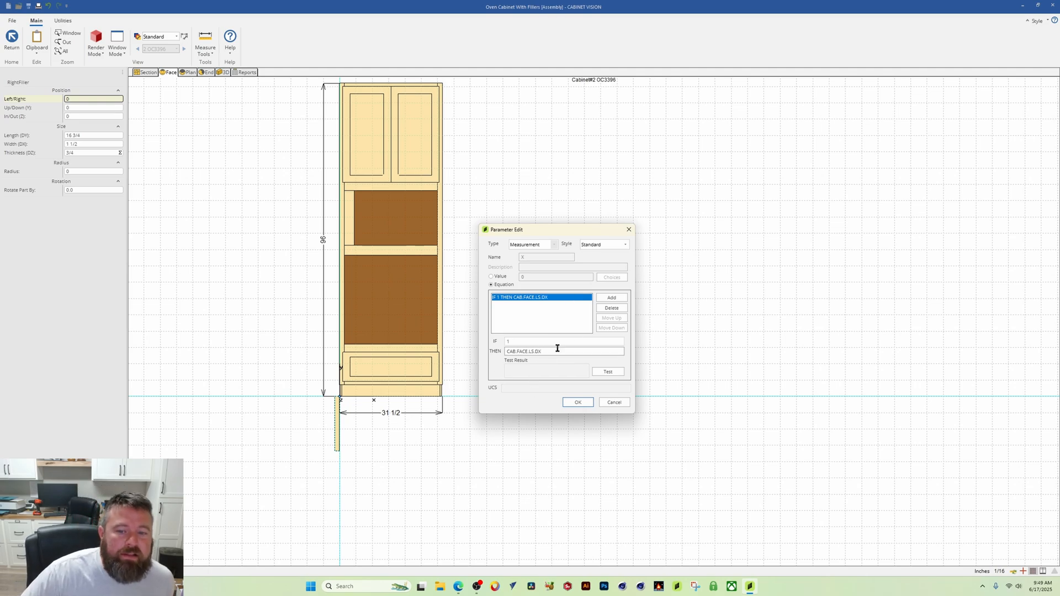
{"action": "left_click", "coordinate": [607, 372]}
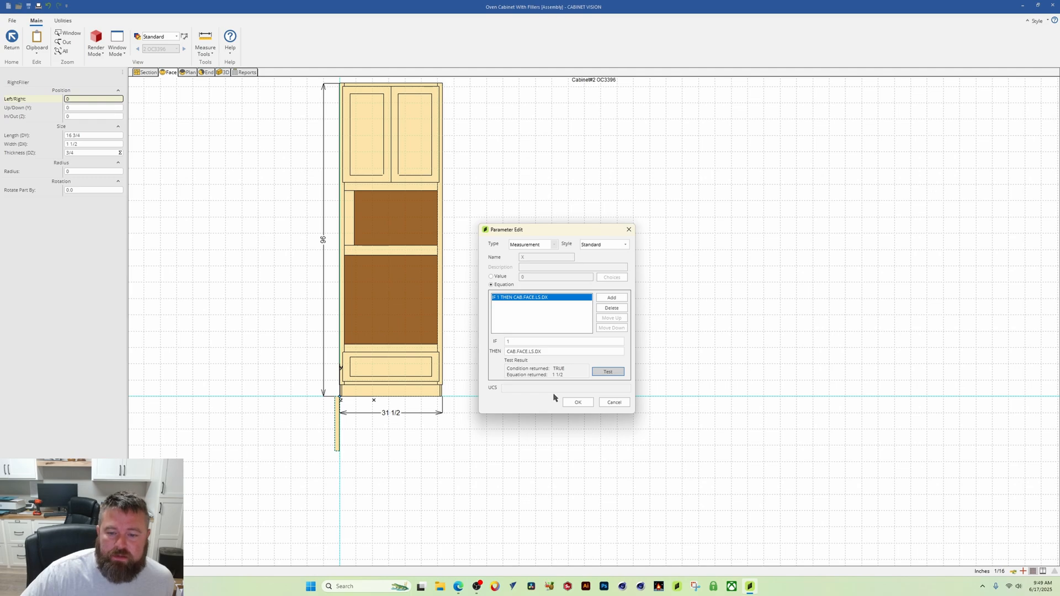
{"action": "left_click", "coordinate": [578, 402]}
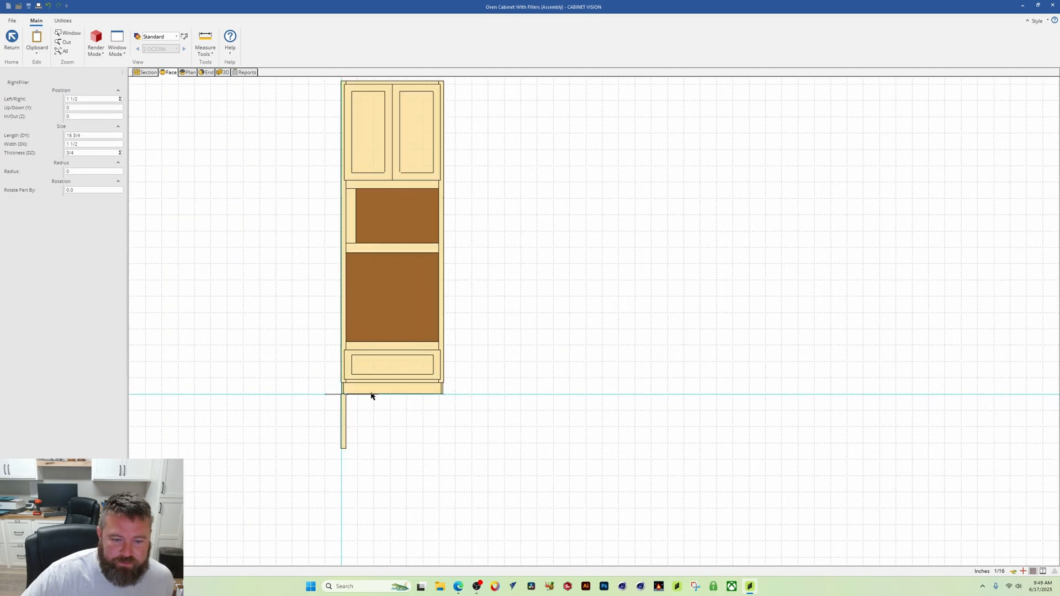
{"action": "scroll", "coordinate": [371, 396], "scroll_direction": "up", "scroll_amount": 3}
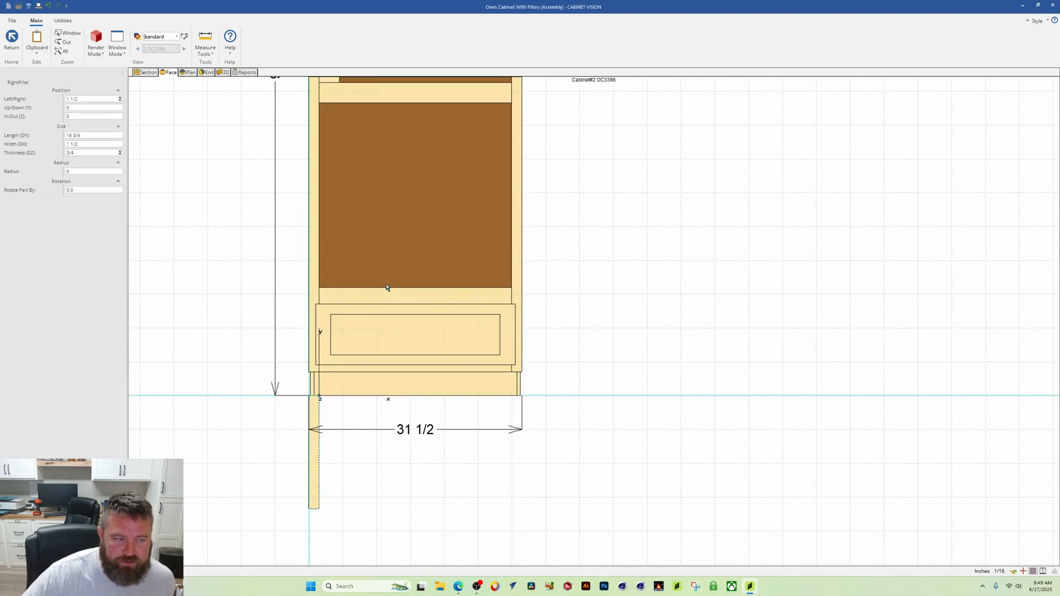
{"action": "scroll", "coordinate": [362, 286], "scroll_direction": "down", "scroll_amount": 2}
{"action": "middle_click_drag", "start_coordinate": [397, 257], "coordinate": [333, 301]}
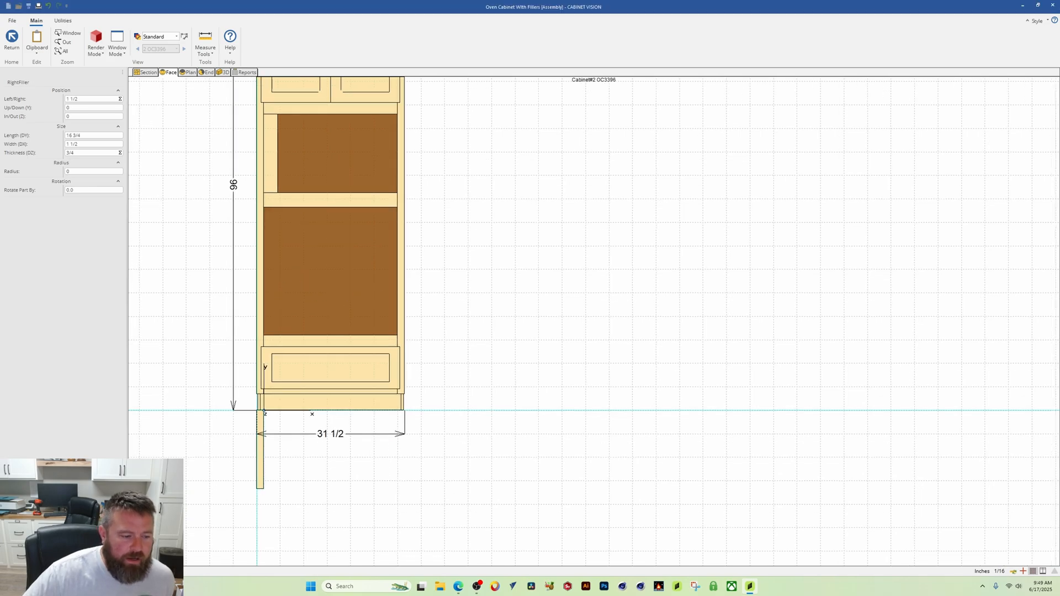
{"action": "key", "text": "ctrl+Tab"}
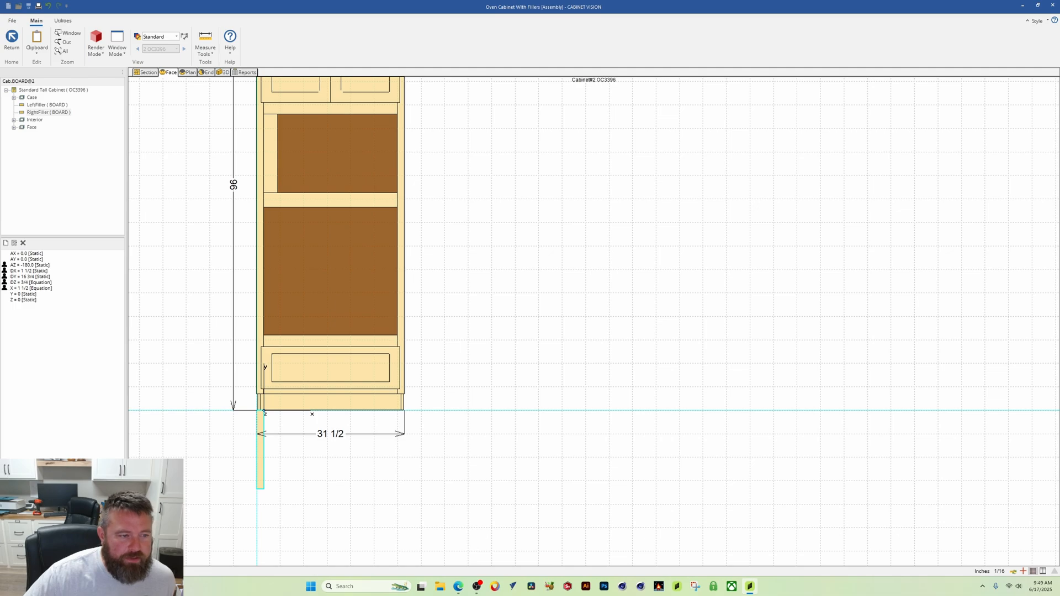
{"action": "left_click", "coordinate": [14, 127]}
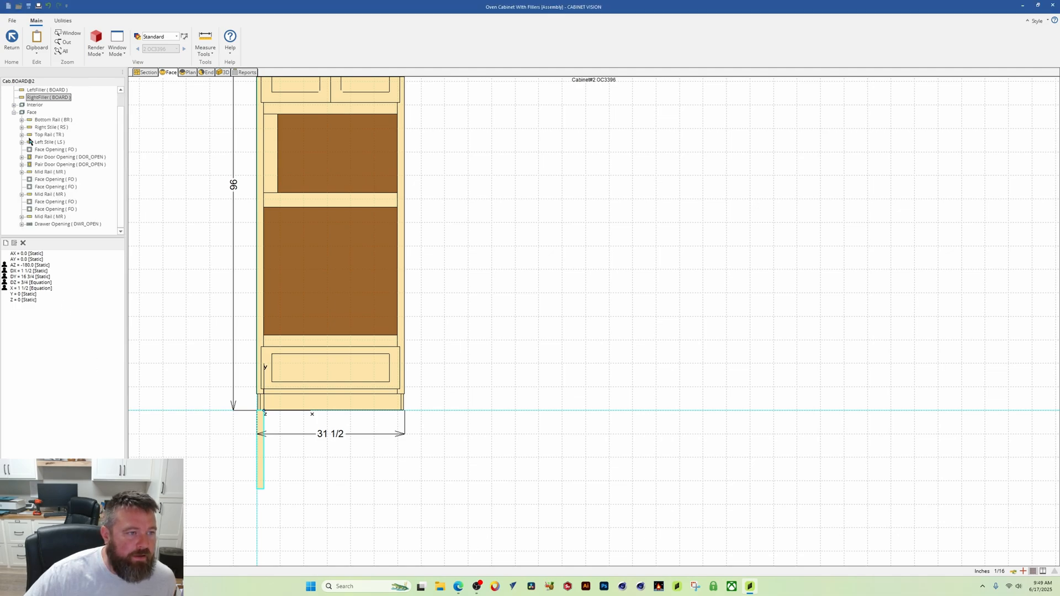
{"action": "left_click", "coordinate": [66, 210]}
{"action": "left_click", "coordinate": [65, 203]}
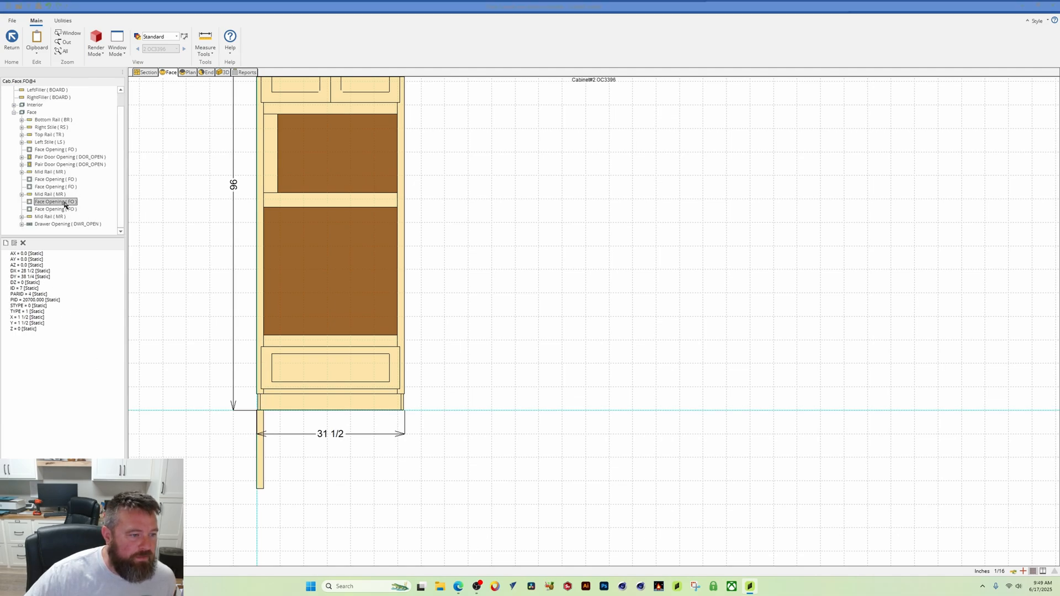
{"action": "left_click", "coordinate": [65, 209]}
{"action": "left_click", "coordinate": [11, 271]}
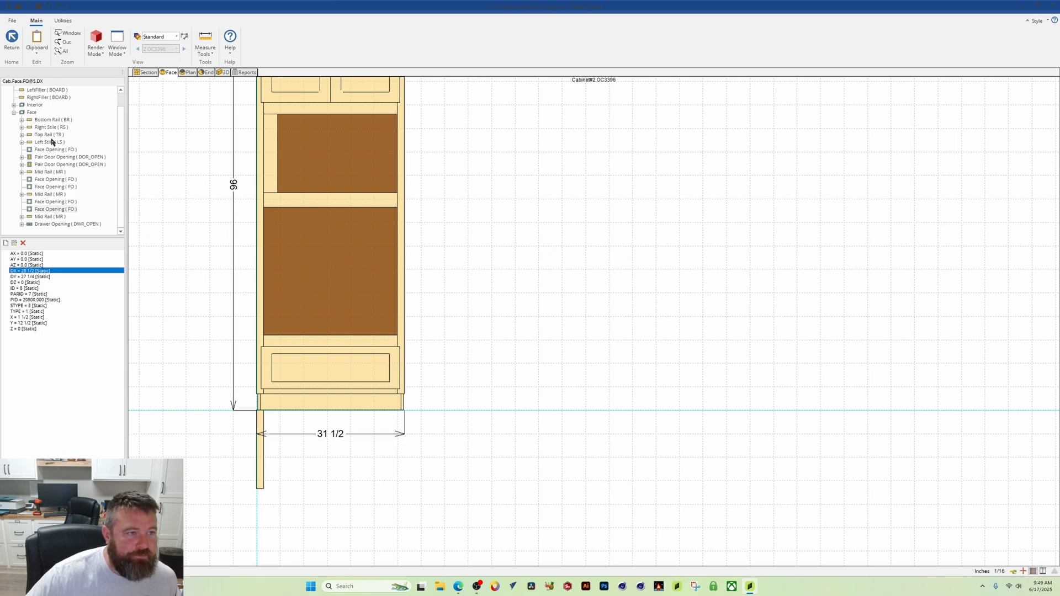
{"action": "scroll", "coordinate": [371, 361], "scroll_direction": "down", "scroll_amount": 2}
{"action": "scroll", "coordinate": [370, 366], "scroll_direction": "up", "scroll_amount": 1}
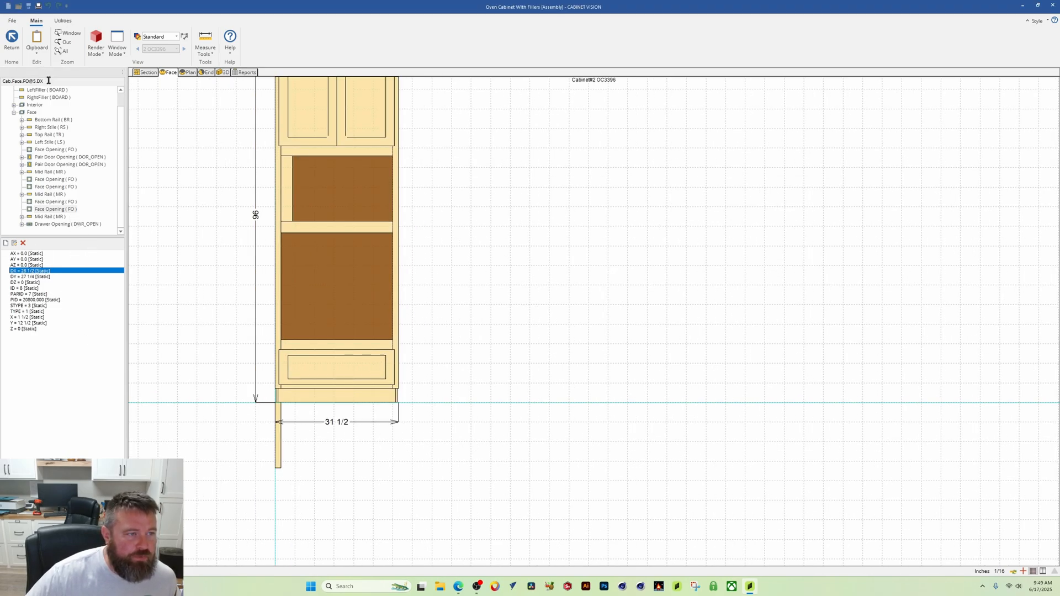
{"action": "left_click_drag", "start_coordinate": [43, 82], "coordinate": [5, 82]}
{"action": "right_click", "coordinate": [15, 80]}
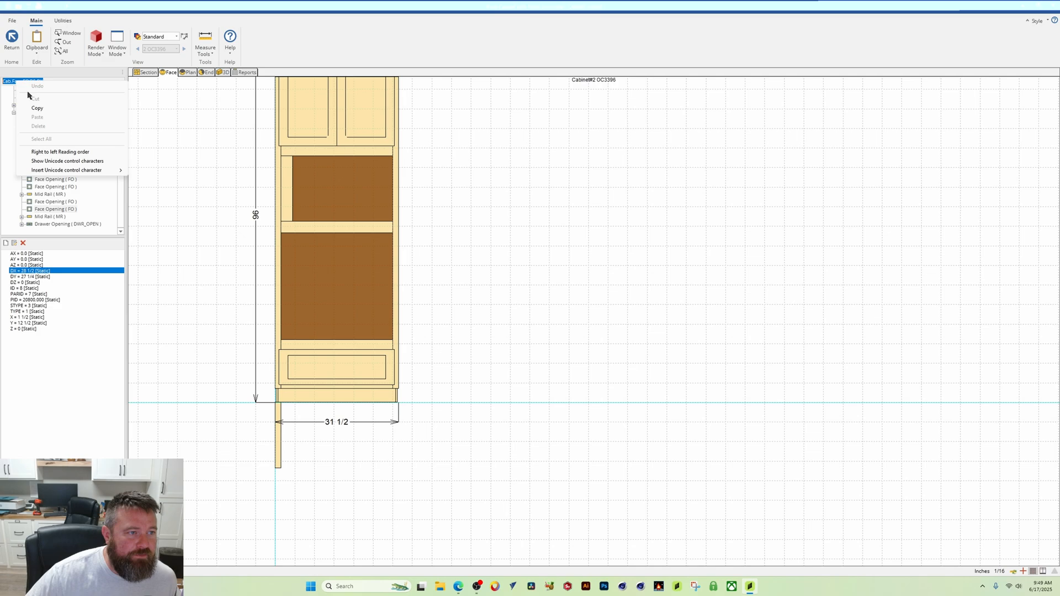
{"action": "left_click", "coordinate": [50, 108]}
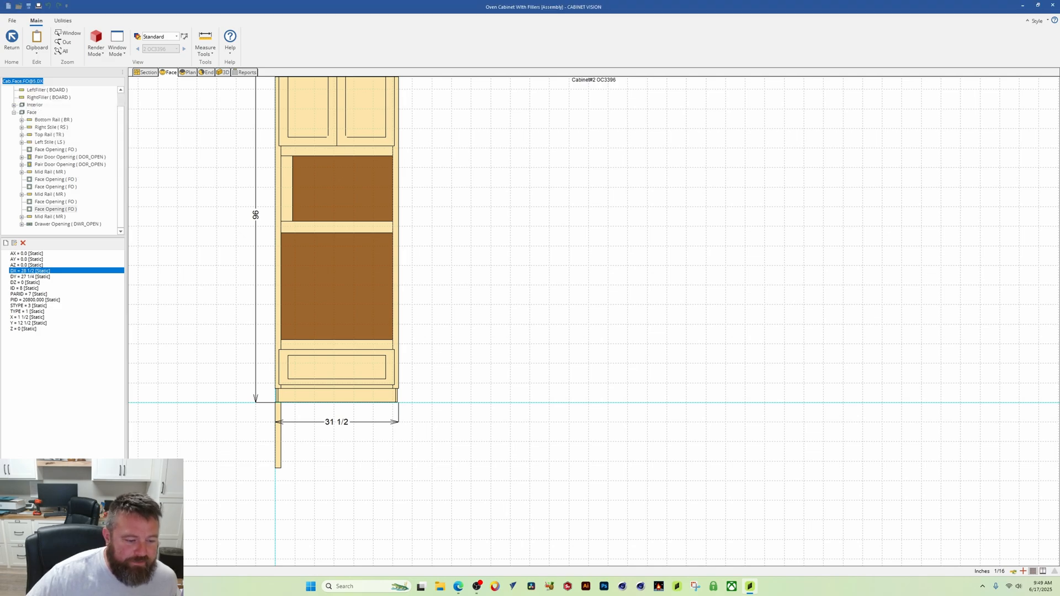
{"action": "key", "text": "ctrl+t"}
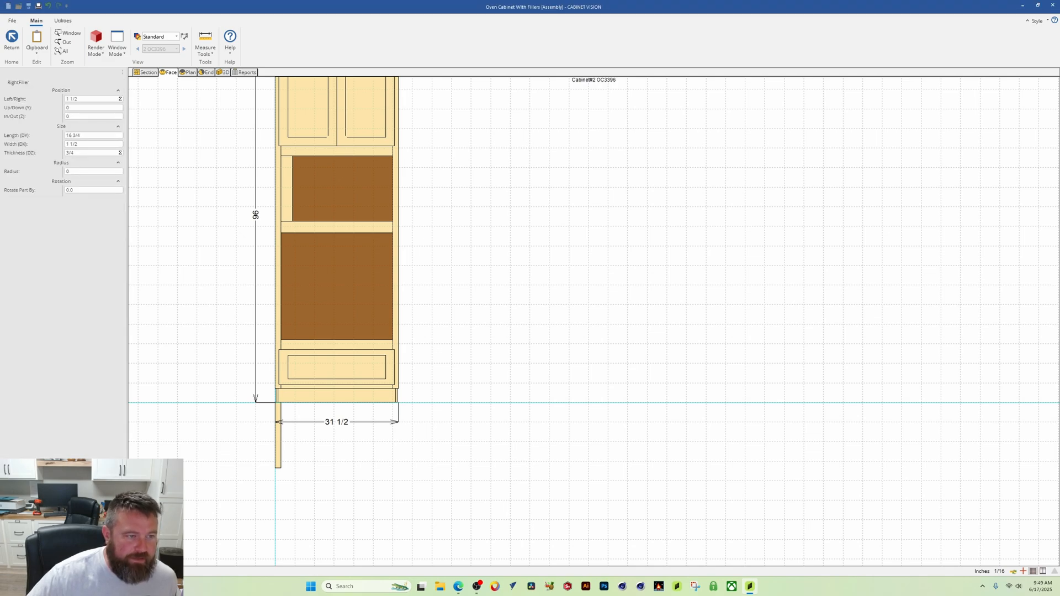
{"action": "left_click", "coordinate": [116, 100]}
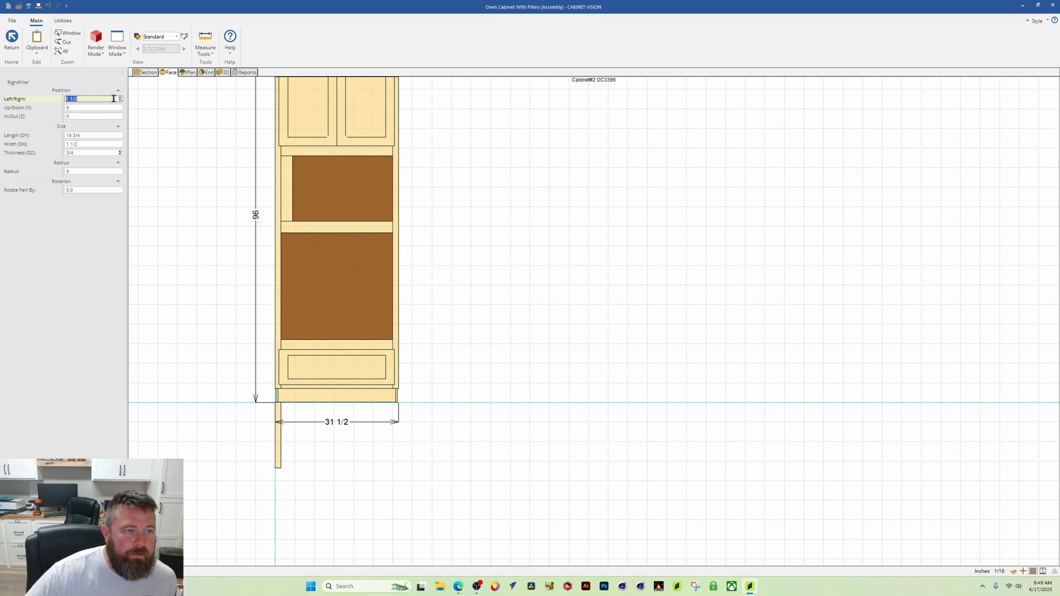
{"action": "left_click", "coordinate": [257, 458]}
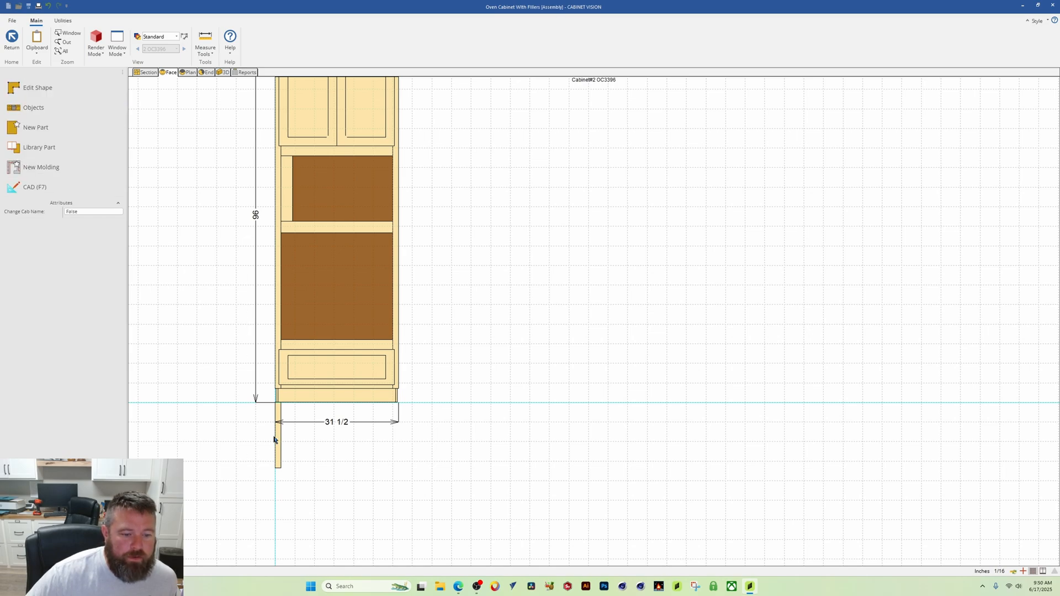
{"action": "left_click", "coordinate": [277, 438]}
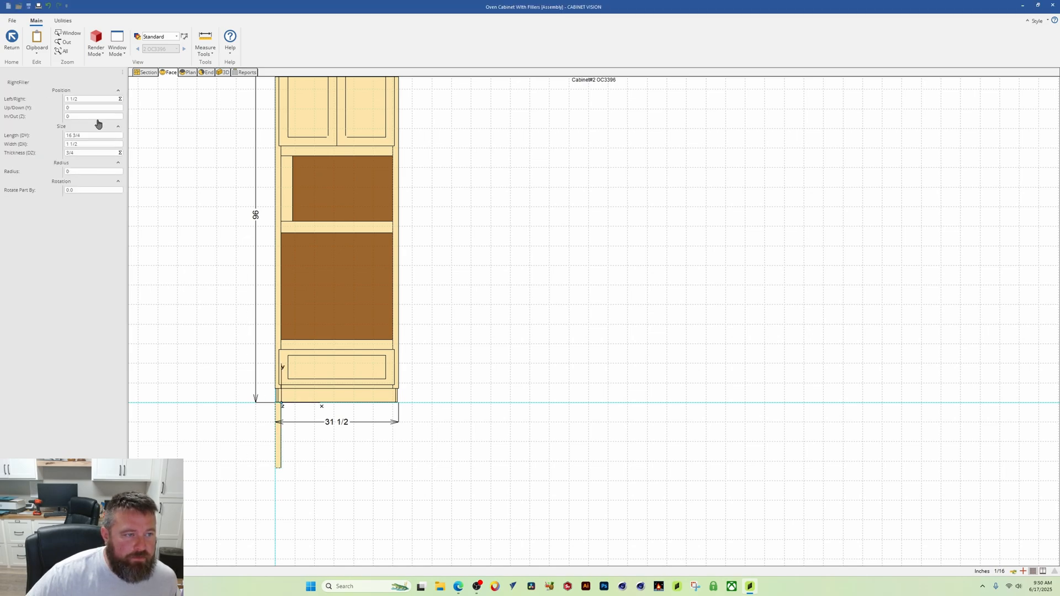
{"action": "left_click", "coordinate": [121, 99]}
{"action": "left_click", "coordinate": [528, 320]}
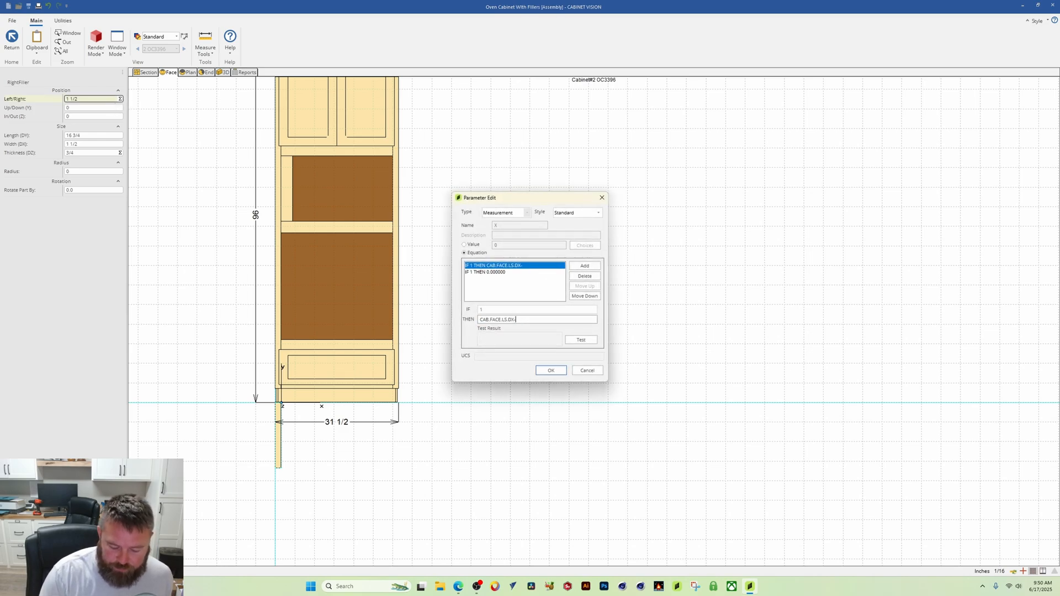
{"action": "type", "text": "-"}
{"action": "key", "text": "ctrl+v"}
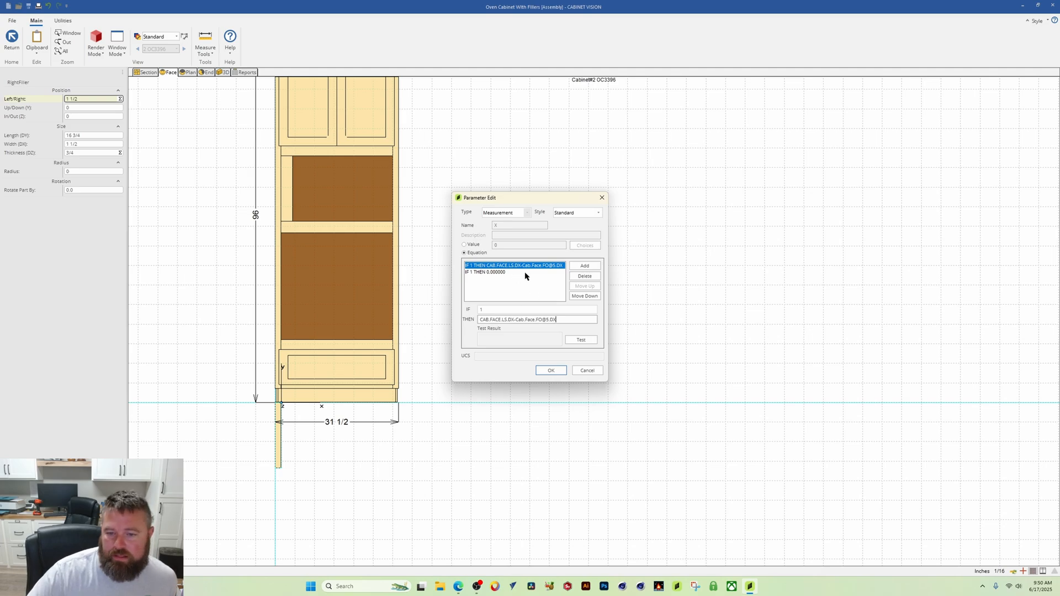
{"action": "left_click", "coordinate": [580, 340]}
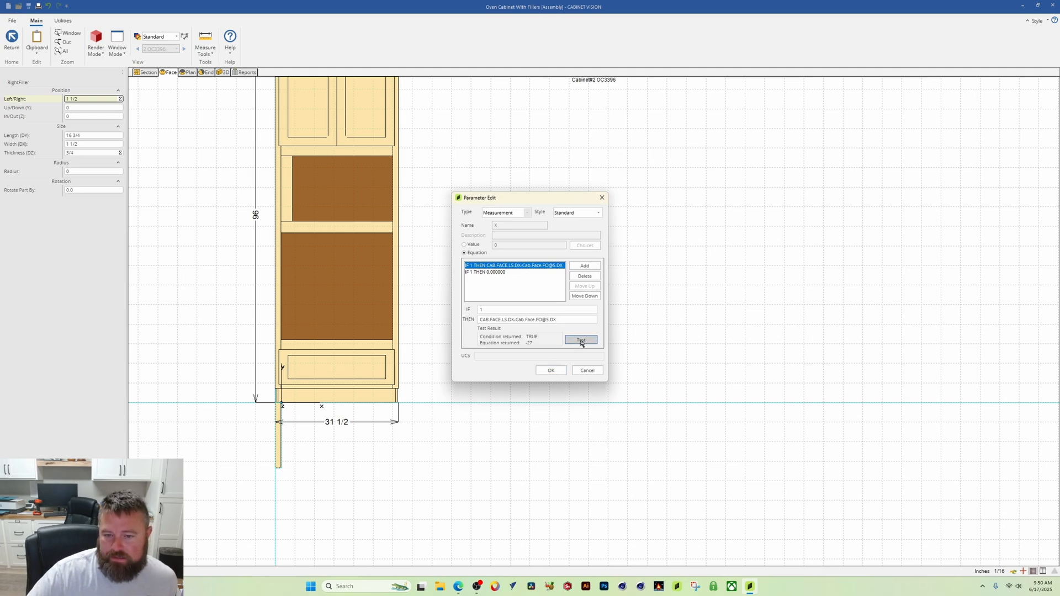
{"action": "left_click", "coordinate": [515, 320]}
{"action": "key", "text": "BackSpace"}
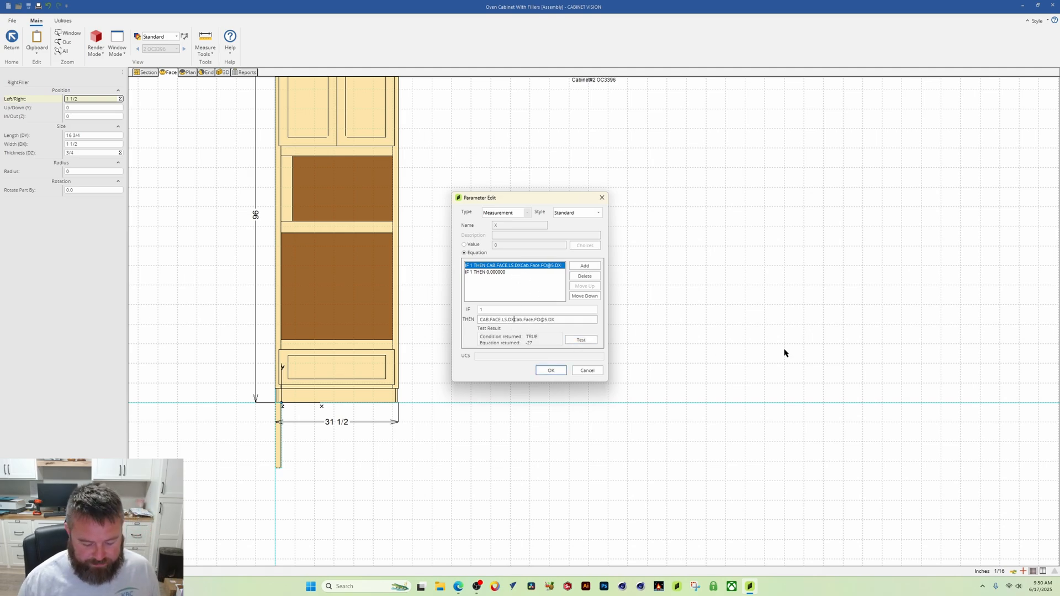
{"action": "type", "text": "+"}
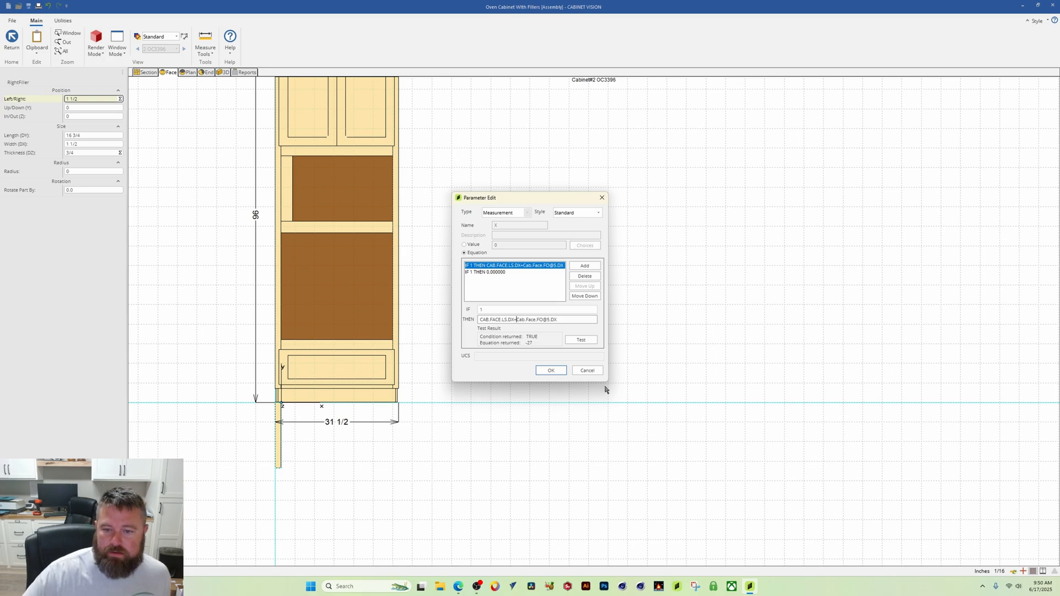
{"action": "left_click", "coordinate": [581, 340]}
{"action": "left_click", "coordinate": [551, 370]}
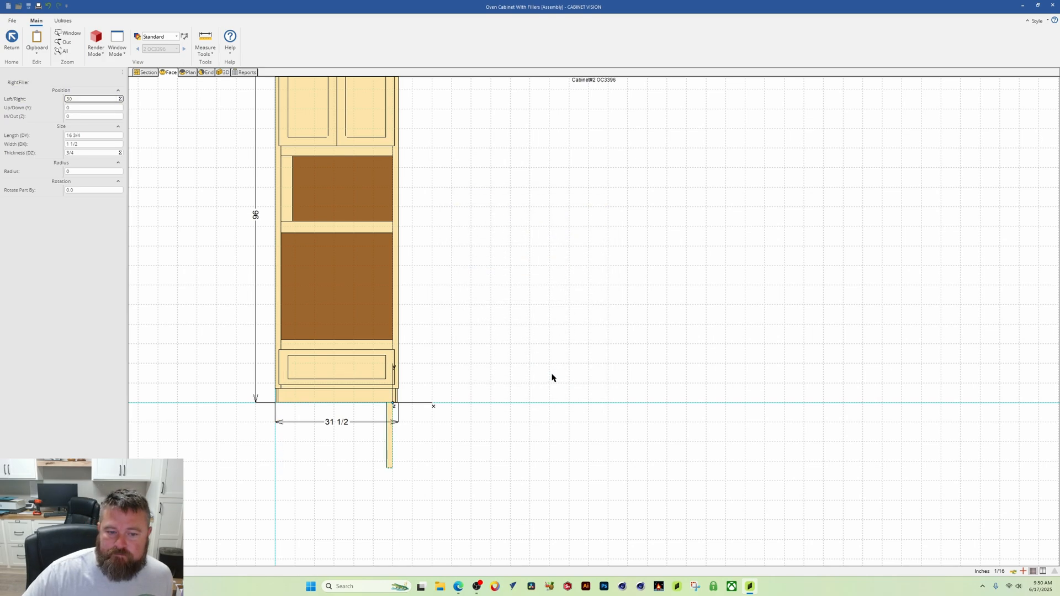
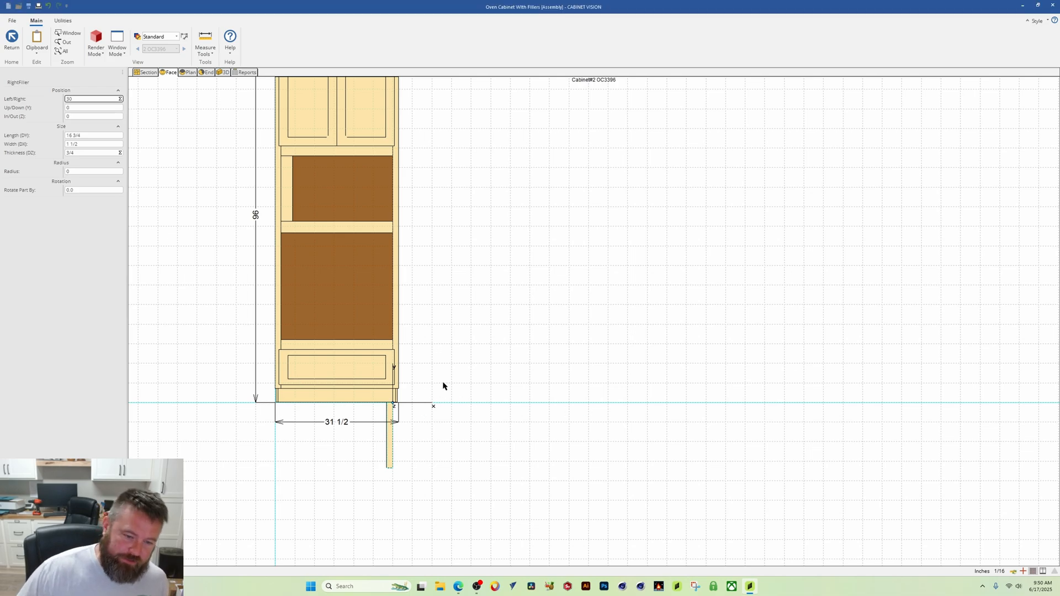
Drive the right filler's up/down position with the equation CAB.DY and apply it.
{"action": "scroll", "coordinate": [421, 379], "scroll_direction": "down", "scroll_amount": 1}
{"action": "middle_click_drag", "start_coordinate": [416, 273], "coordinate": [399, 311]}
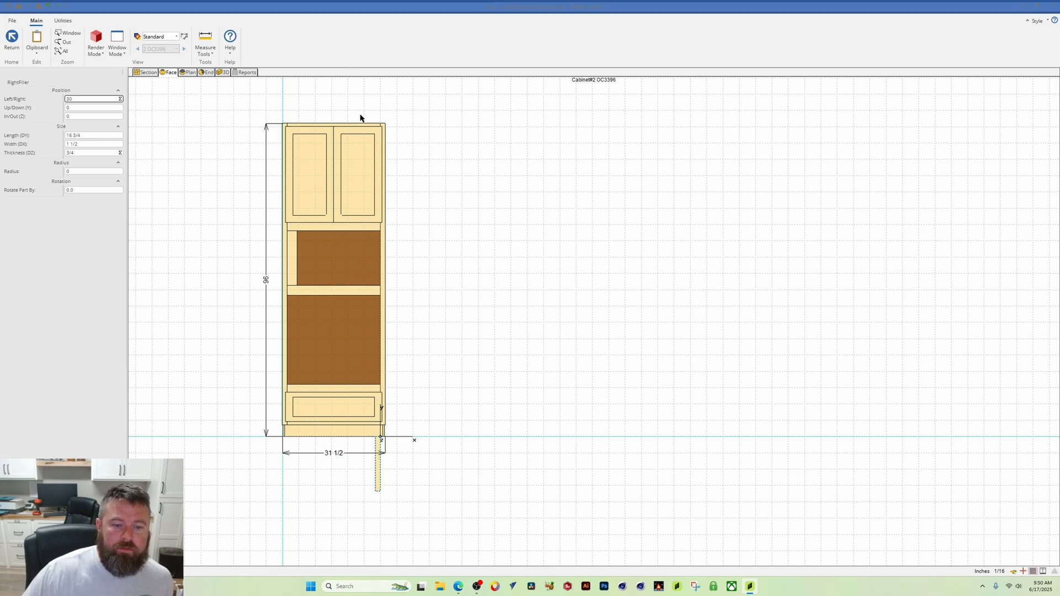
{"action": "left_click", "coordinate": [105, 108]}
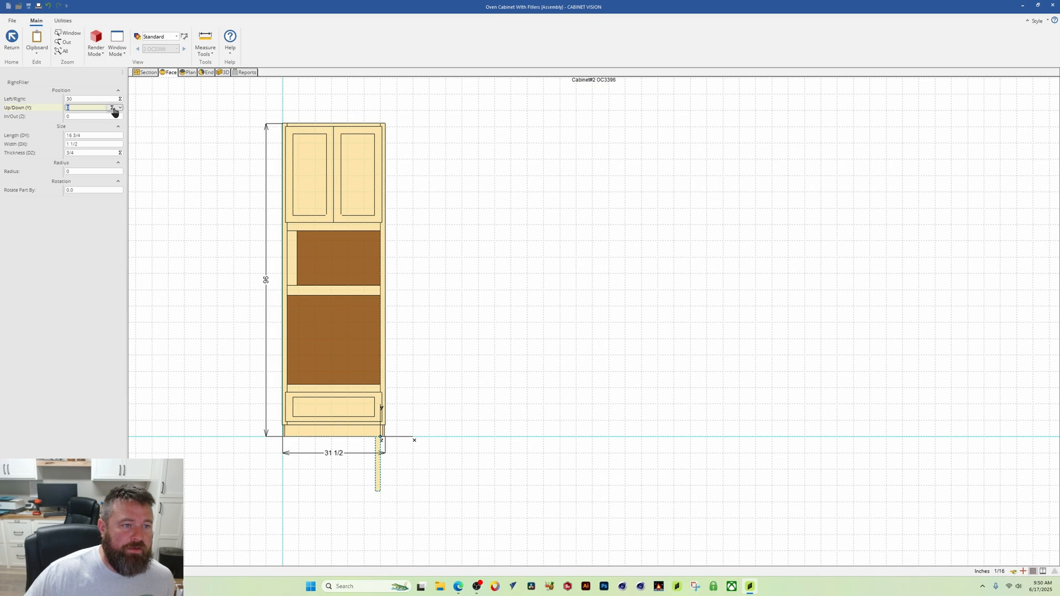
{"action": "left_click", "coordinate": [113, 109]}
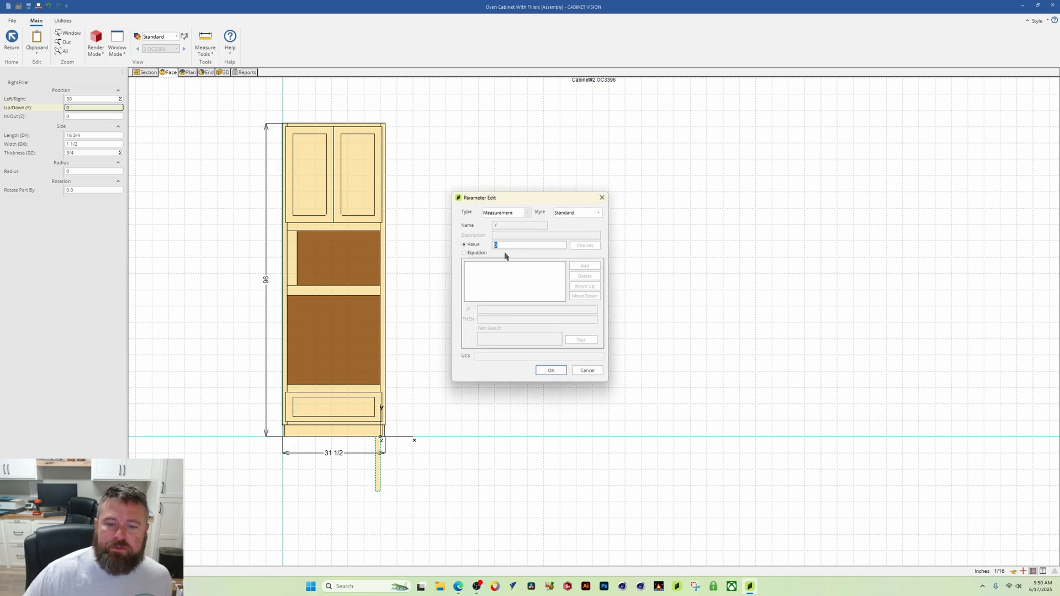
{"action": "left_click", "coordinate": [464, 252]}
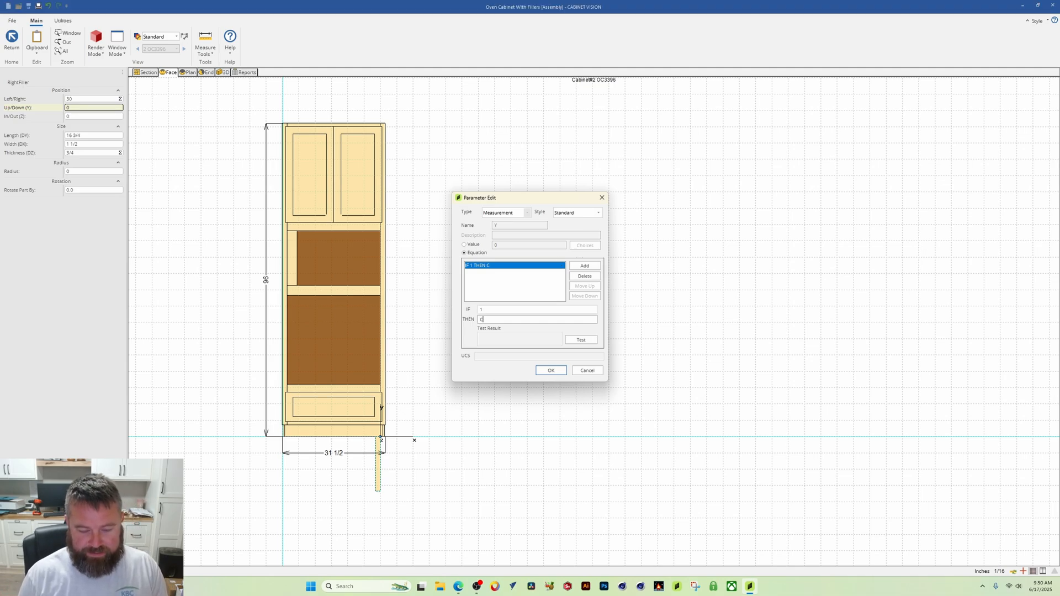
{"action": "type", "text": "CAB.DY"}
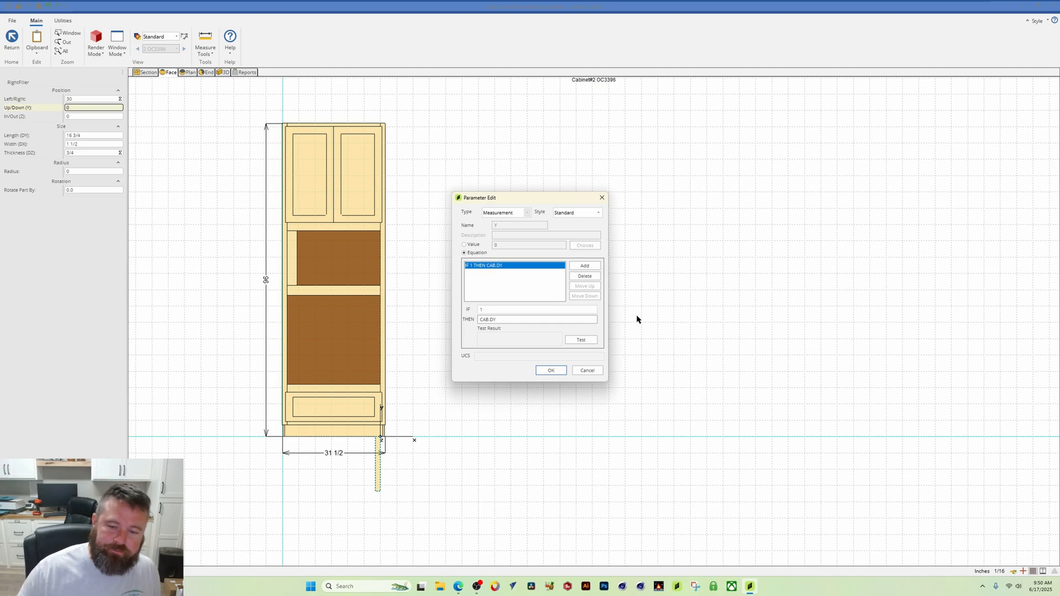
{"action": "left_click", "coordinate": [550, 370]}
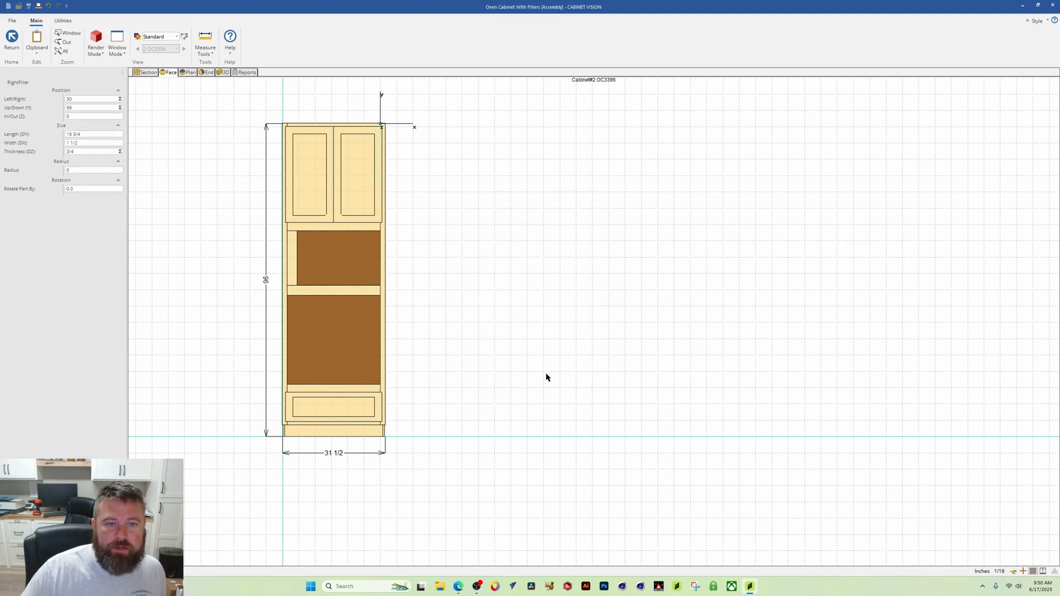
Extend the right filler's up/down equation to CAB.DY-CAB.FACE.TR.DX, test it and apply it.
{"action": "scroll", "coordinate": [393, 141], "scroll_direction": "up", "scroll_amount": 2}
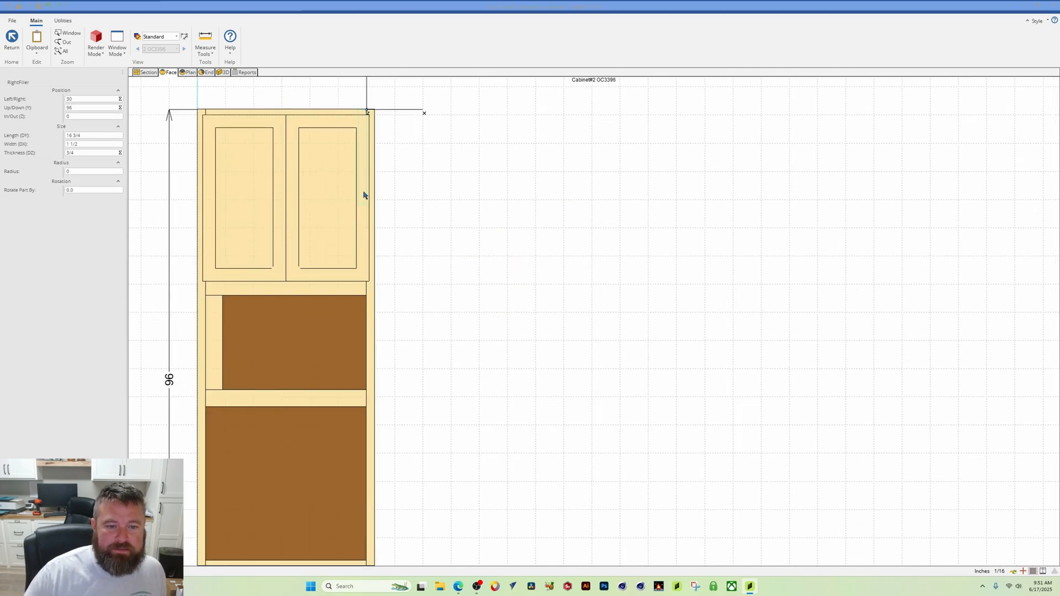
{"action": "scroll", "coordinate": [364, 196], "scroll_direction": "up", "scroll_amount": 1}
{"action": "scroll", "coordinate": [365, 195], "scroll_direction": "down", "scroll_amount": 2}
{"action": "left_click", "coordinate": [237, 294]}
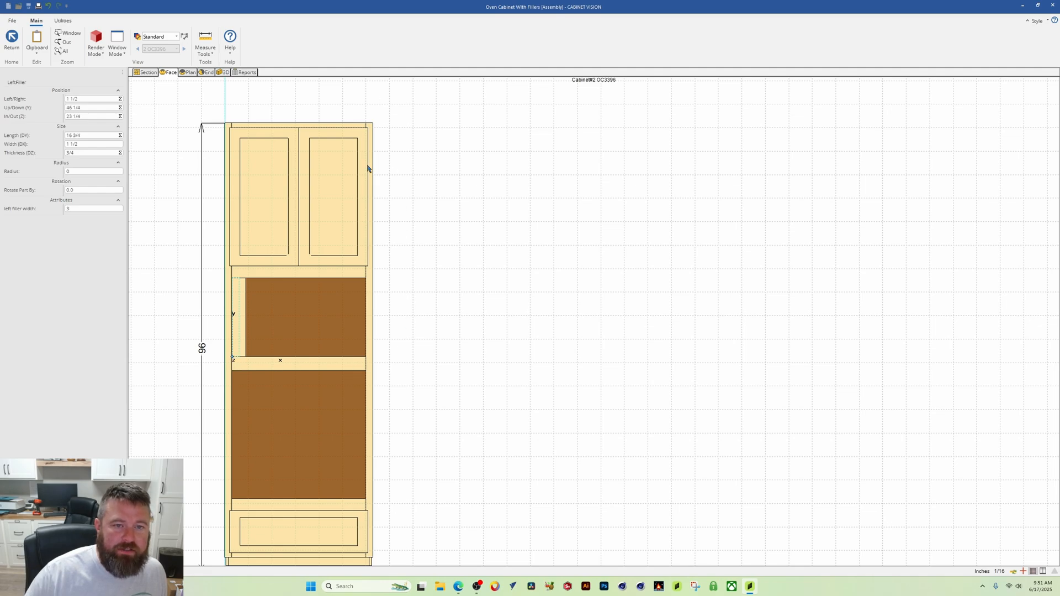
{"action": "left_click", "coordinate": [360, 133]}
{"action": "left_click", "coordinate": [346, 143]}
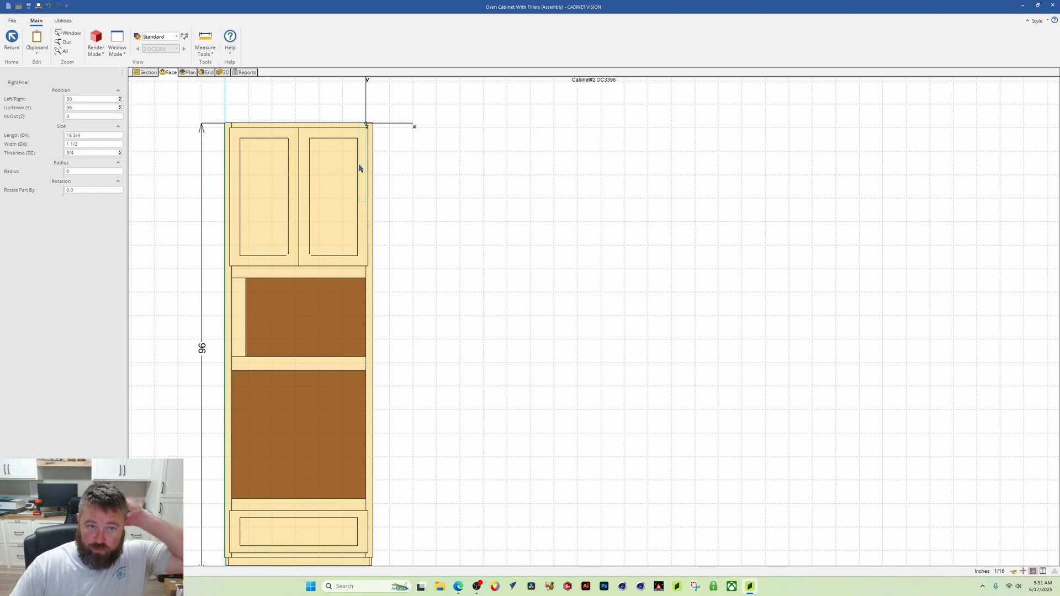
{"action": "left_click", "coordinate": [112, 109]}
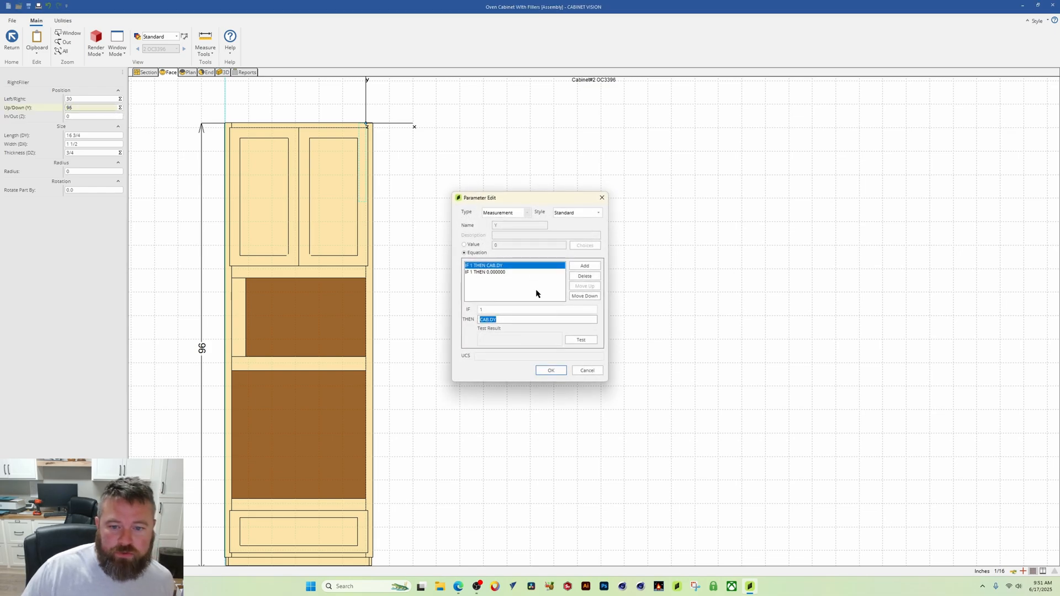
{"action": "left_click", "coordinate": [508, 320]}
{"action": "type", "text": "-CAB."}
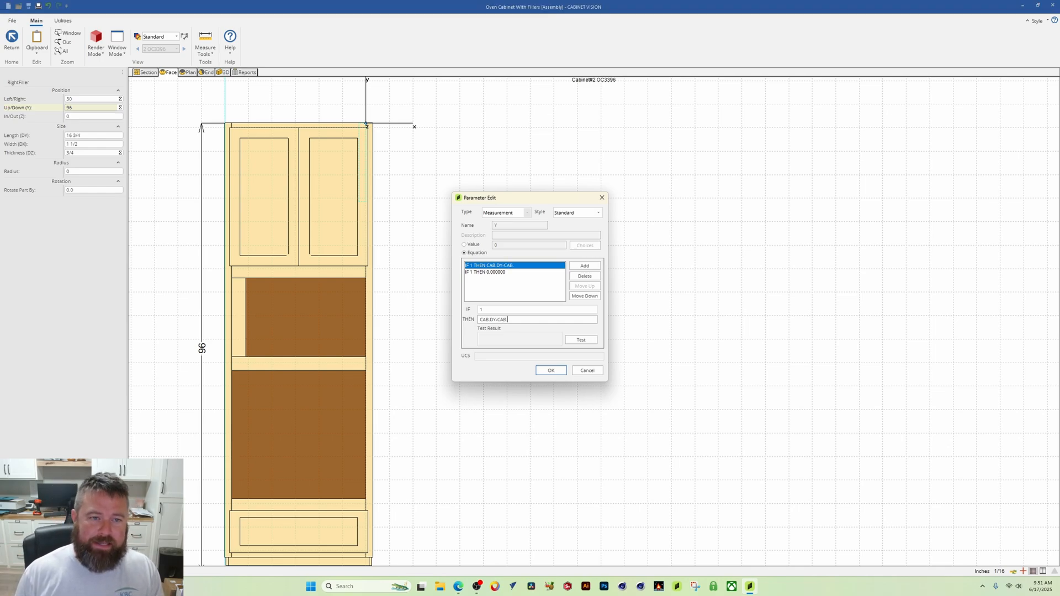
{"action": "type", "text": "FACE"}
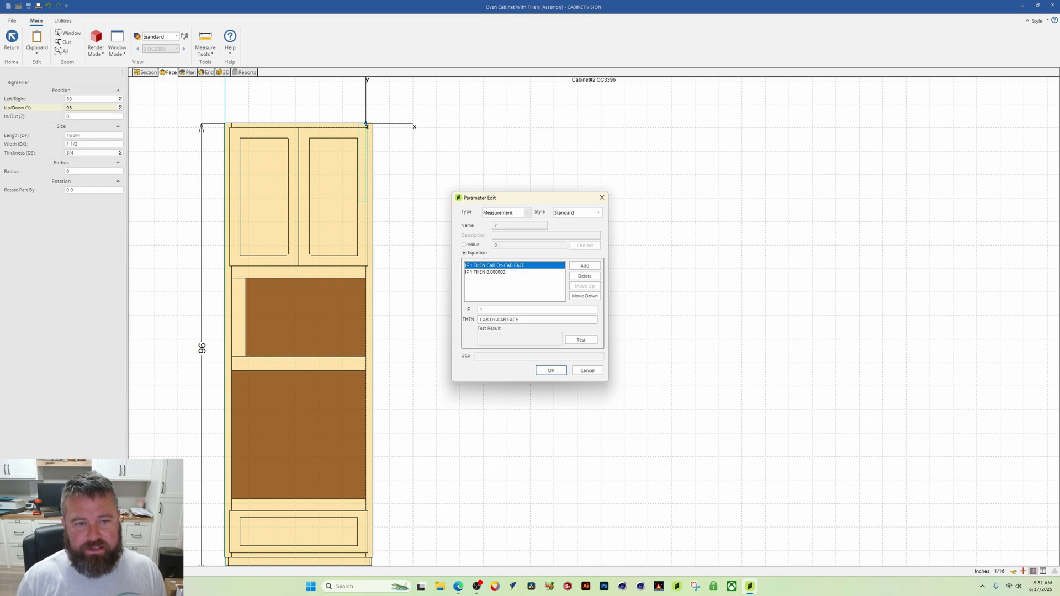
{"action": "type", "text": ".TR"}
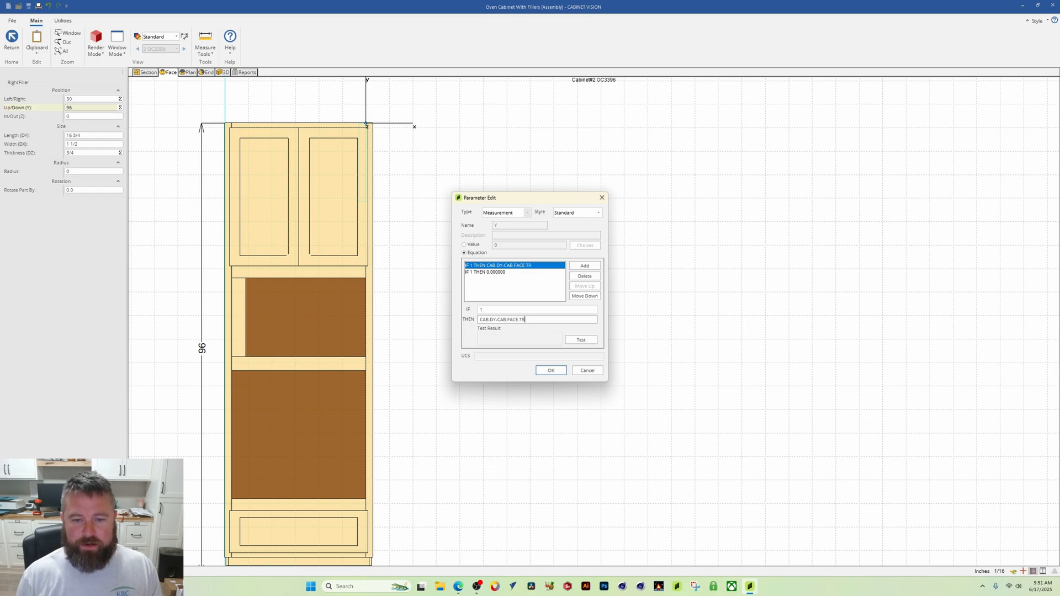
{"action": "type", "text": ".DX"}
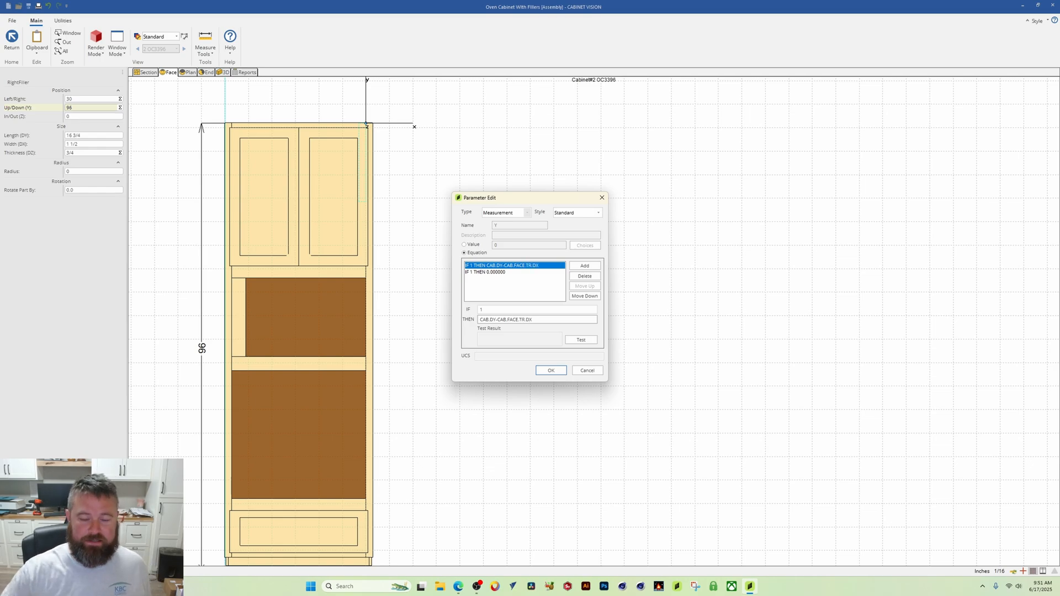
{"action": "left_click", "coordinate": [589, 341]}
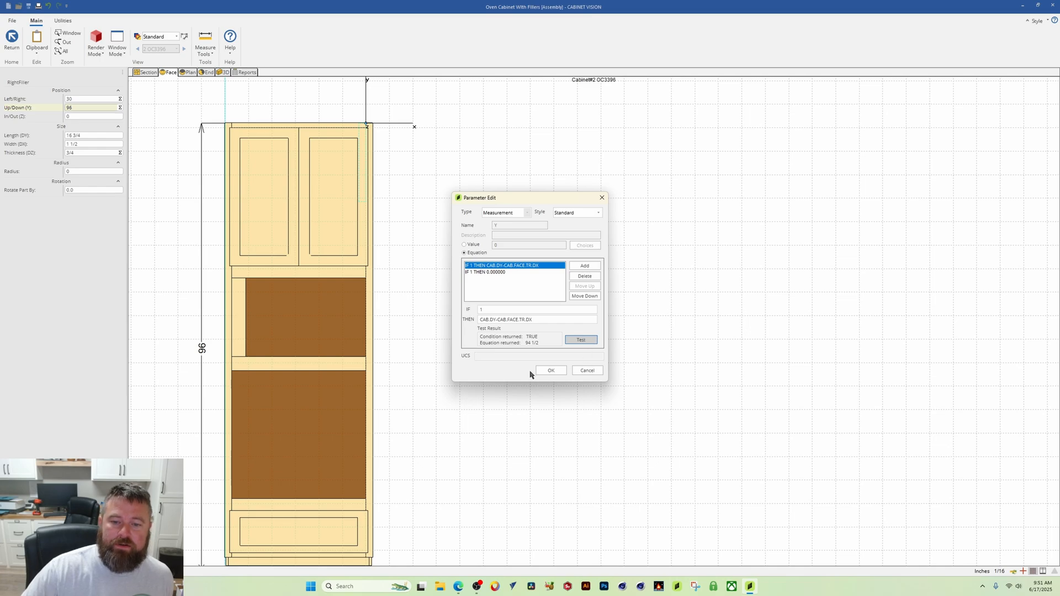
{"action": "left_click", "coordinate": [551, 371]}
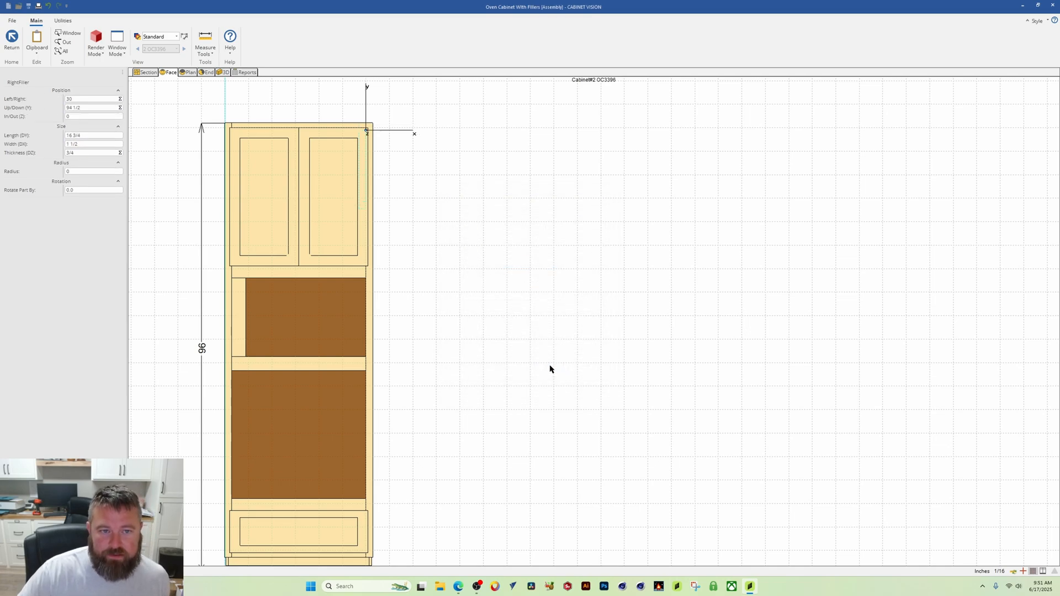
Open the left filler's up/down equation and copy its terms from Cab.Face.DOR_OPEN.DY to the end.
{"action": "scroll", "coordinate": [334, 148], "scroll_direction": "up", "scroll_amount": 2}
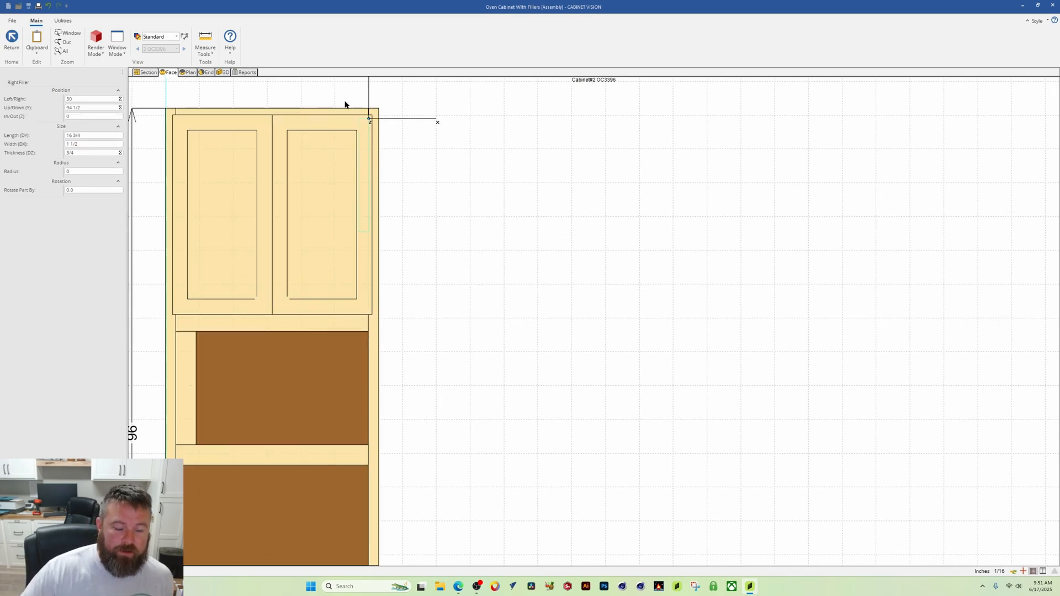
{"action": "mouse_move", "coordinate": [329, 187]}
{"action": "middle_mouse_down"}
{"action": "mouse_move", "coordinate": [364, 174]}
{"action": "mouse_move", "coordinate": [390, 185]}
{"action": "middle_mouse_up"}
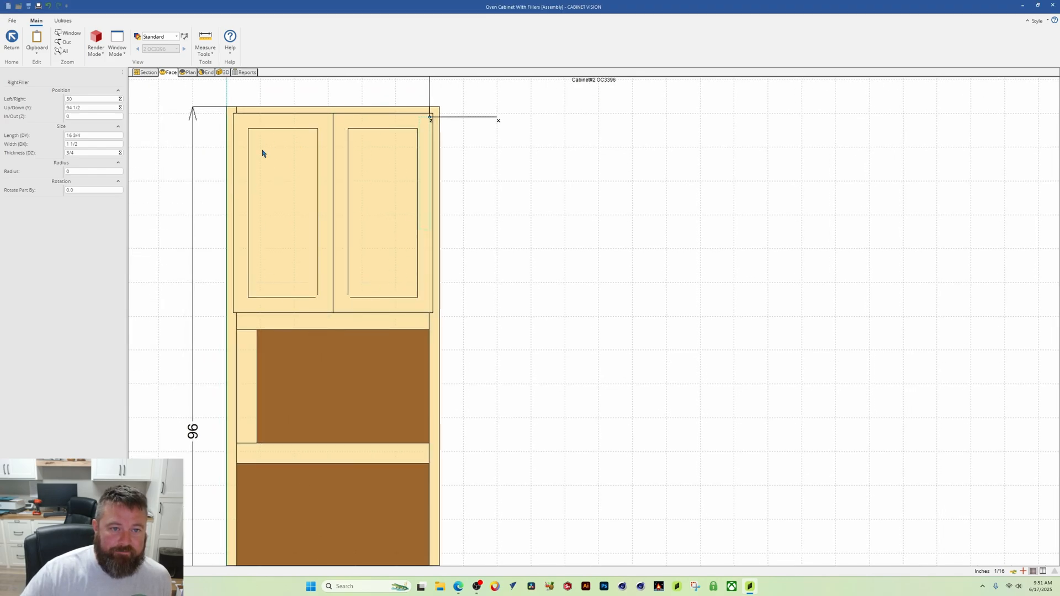
{"action": "left_click", "coordinate": [253, 384]}
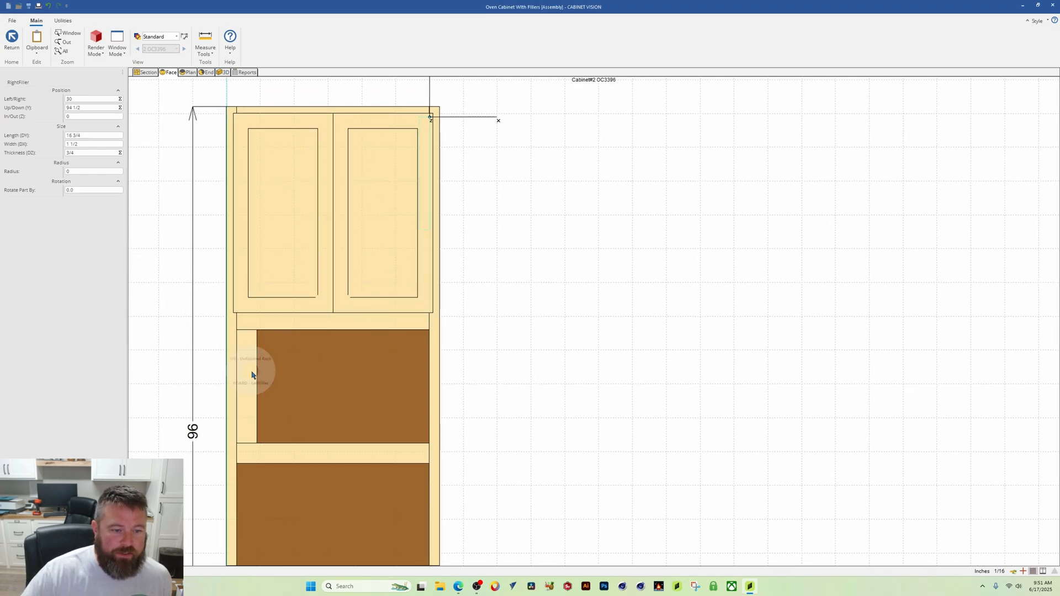
{"action": "left_click", "coordinate": [247, 385]}
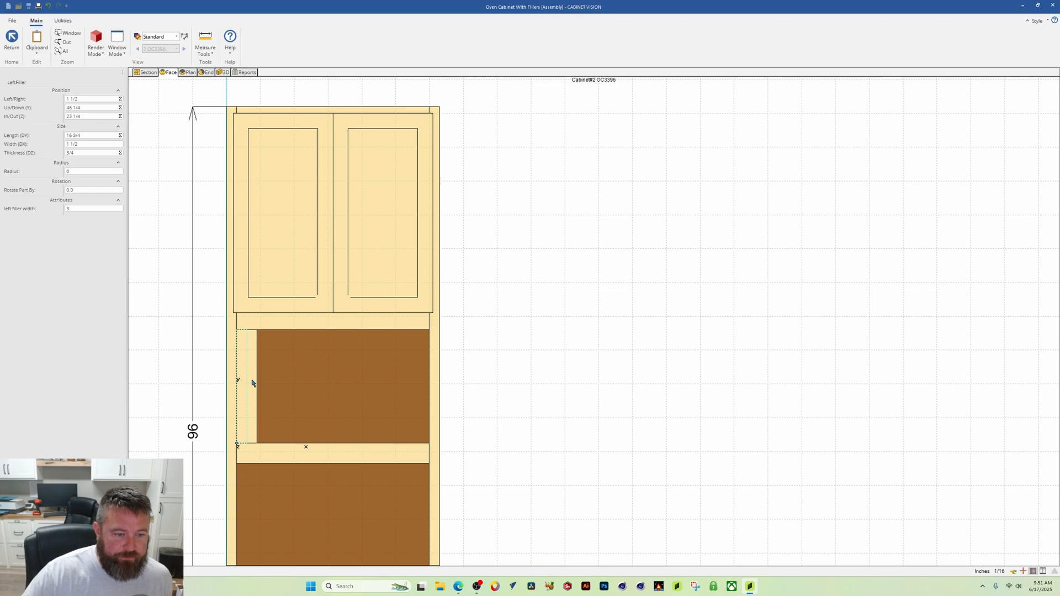
{"action": "left_click", "coordinate": [120, 108]}
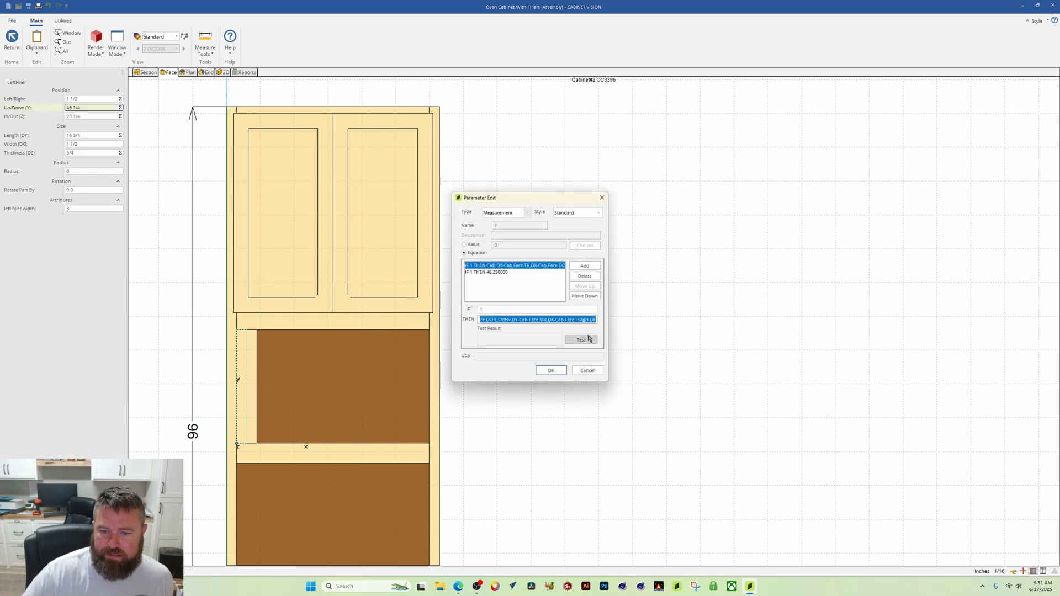
{"action": "left_click", "coordinate": [587, 319]}
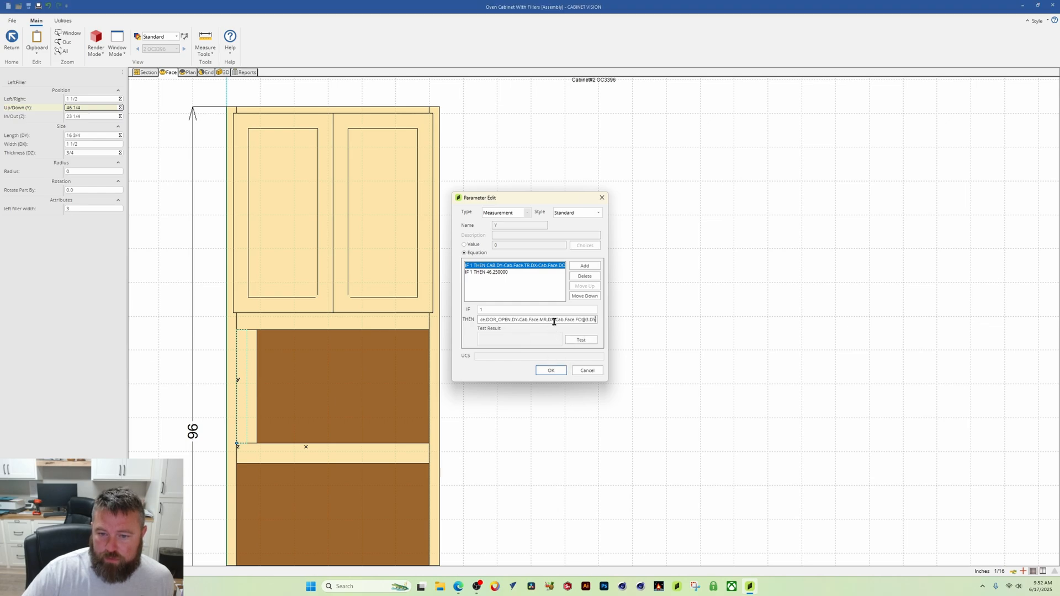
{"action": "left_click_drag", "start_coordinate": [555, 320], "coordinate": [531, 326]}
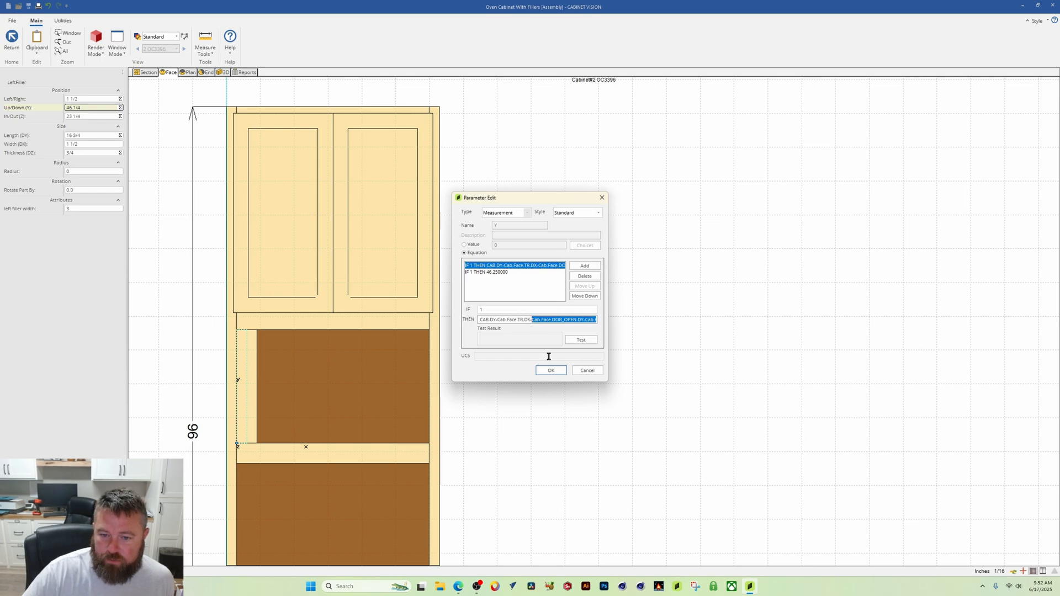
{"action": "right_click", "coordinate": [563, 320]}
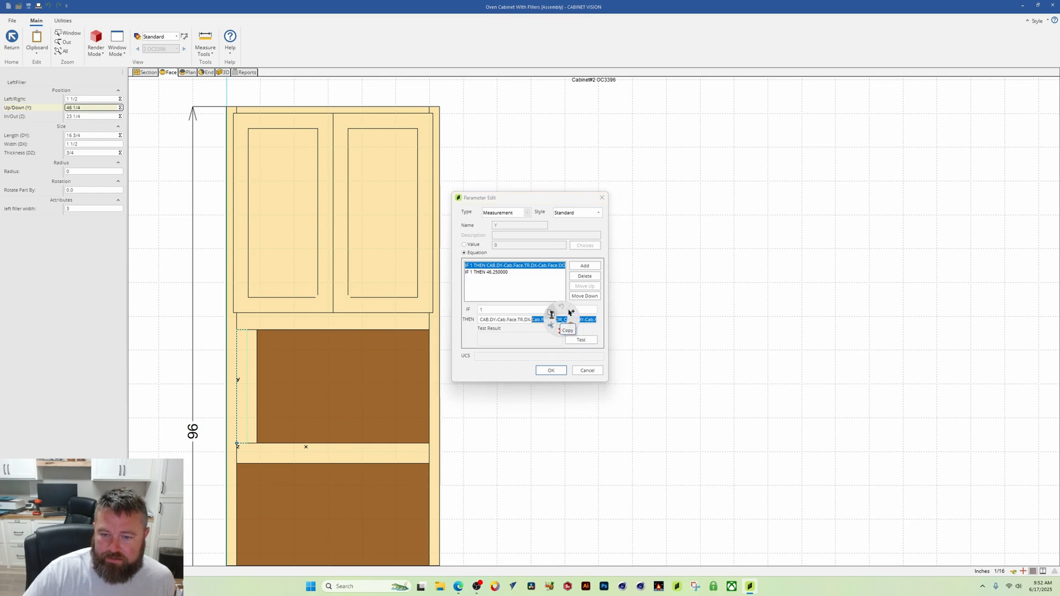
{"action": "left_click", "coordinate": [553, 313]}
Review the door opening term in the left filler's up/down equation and close the equation without changing it.
{"action": "key", "text": "Right"}
{"action": "key", "text": "Right"}
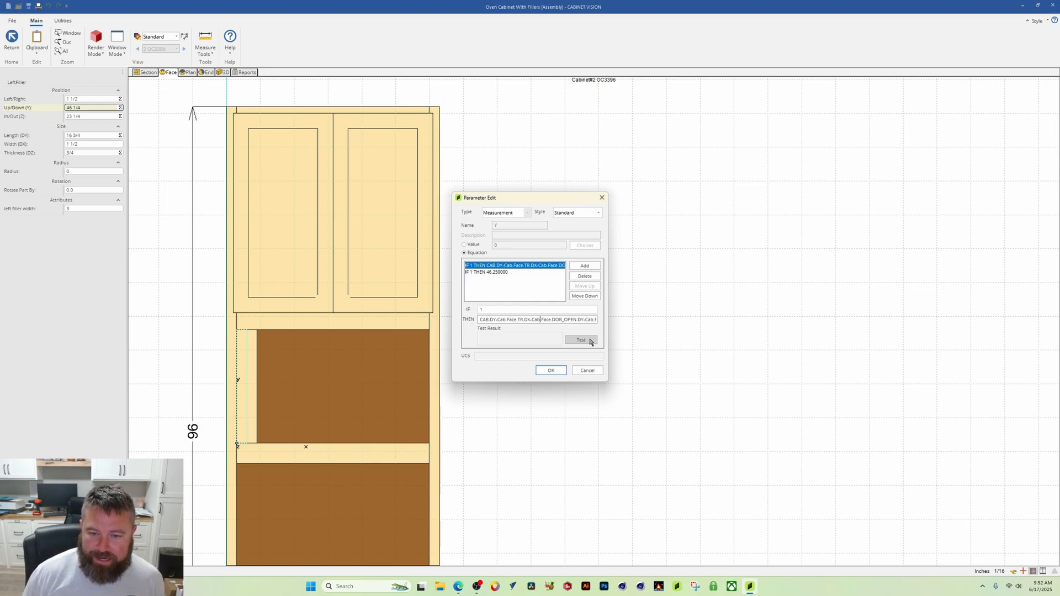
{"action": "key", "text": "Right"}
{"action": "key", "text": "Right"}
{"action": "key", "text": "Right"}
{"action": "key", "text": "Right"}
{"action": "key", "text": "Right"}
{"action": "key", "text": "Right"}
{"action": "key", "text": "Right"}
{"action": "key", "text": "Right"}
{"action": "key", "text": "Right"}
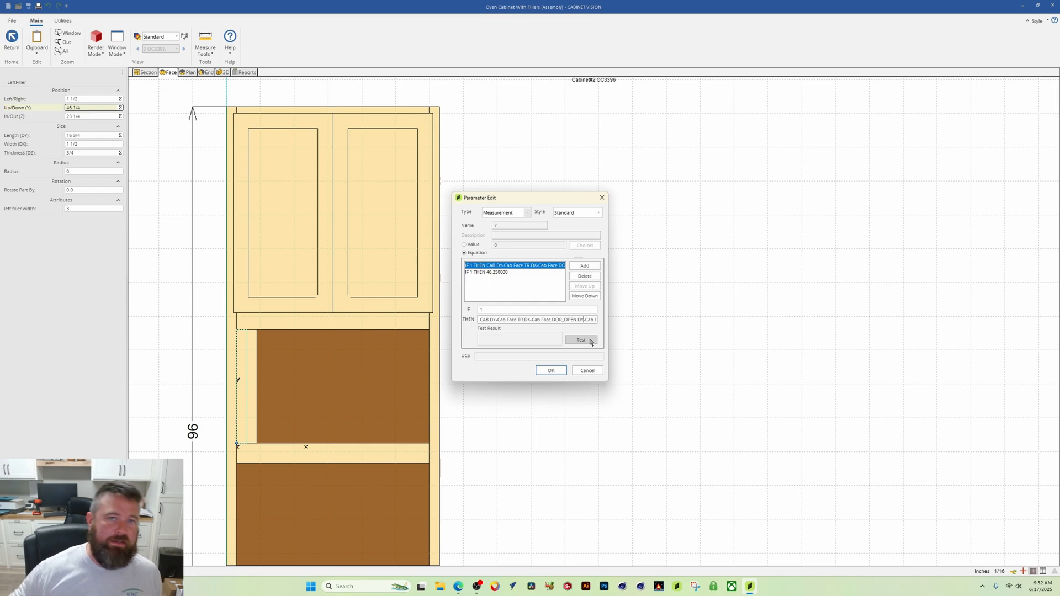
{"action": "left_click", "coordinate": [586, 371]}
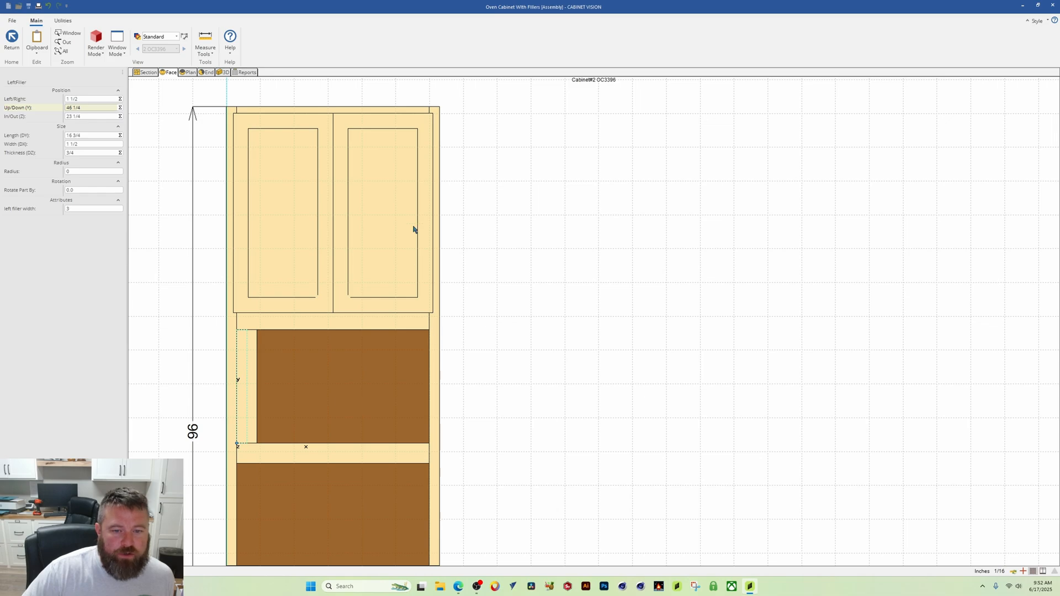
Reopen the right filler's up/down equation and subtract the terms copied from the left filler, starting with Cab.Face.DOR_OPEN.DY.
{"action": "left_click", "coordinate": [423, 188]}
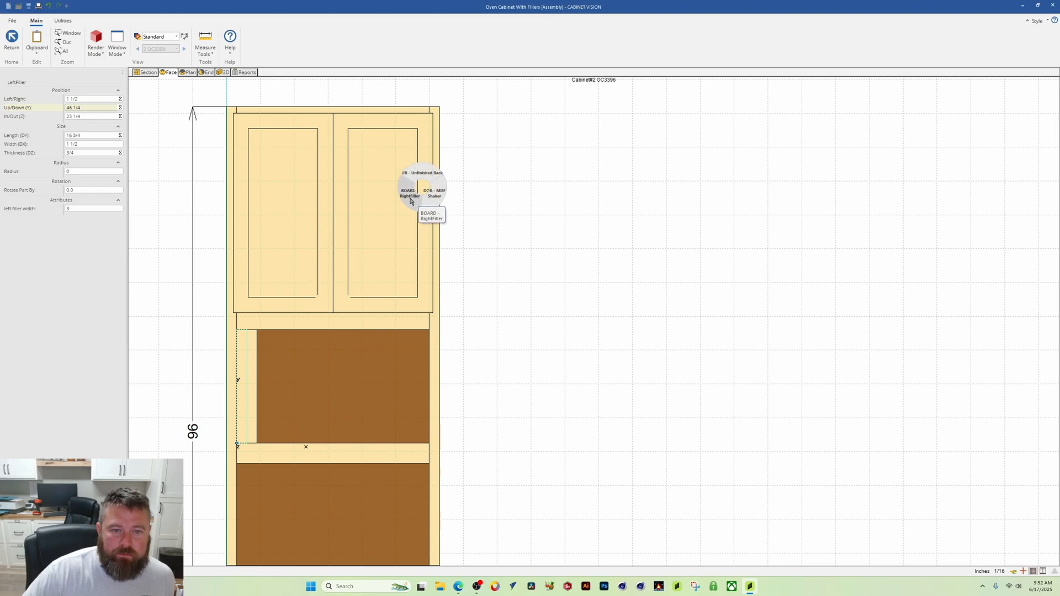
{"action": "left_click", "coordinate": [410, 202]}
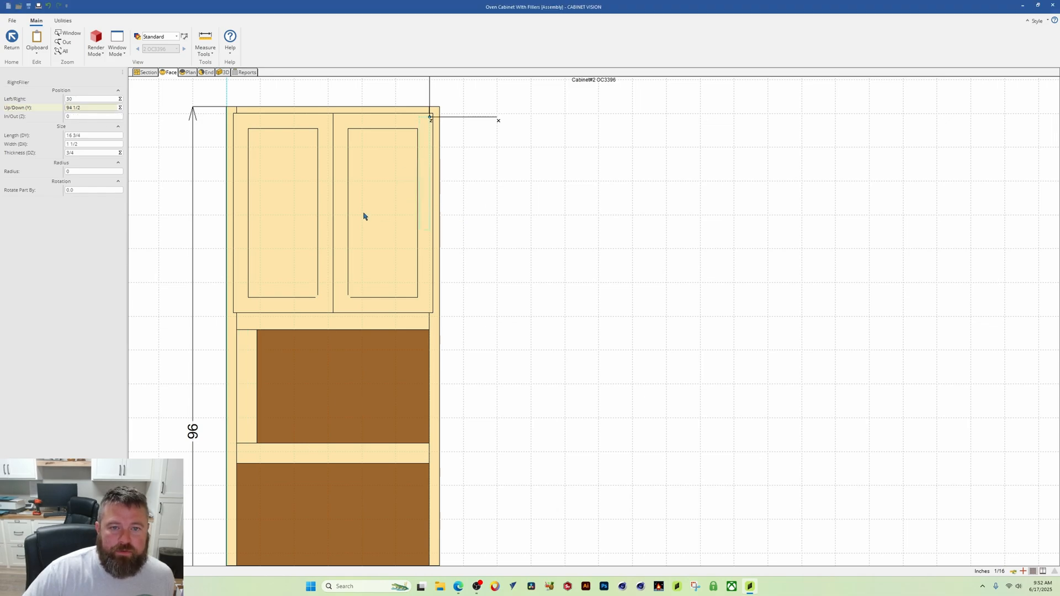
{"action": "left_click", "coordinate": [120, 108]}
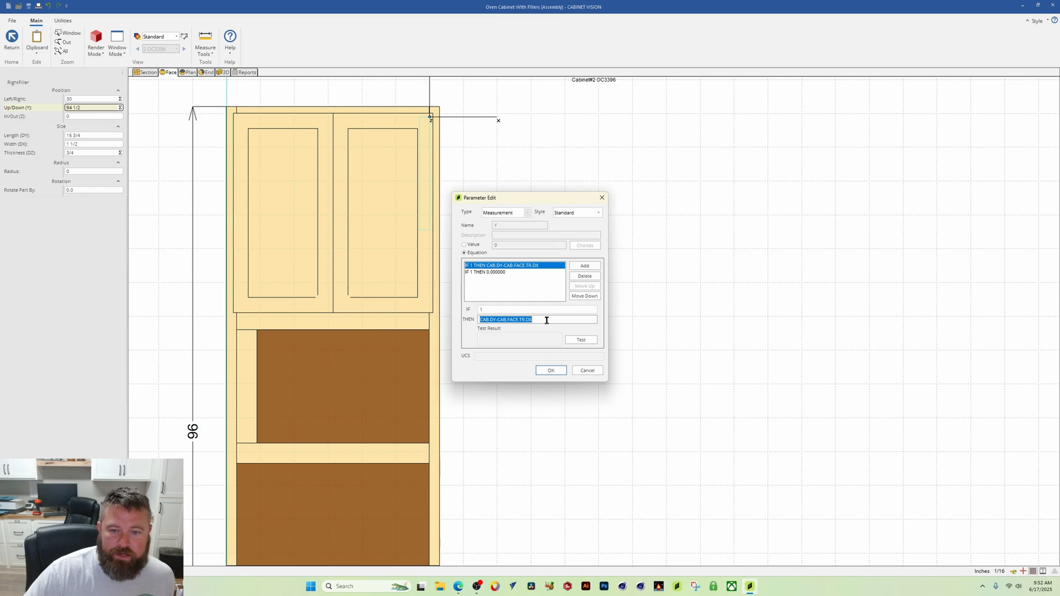
{"action": "left_click", "coordinate": [546, 321]}
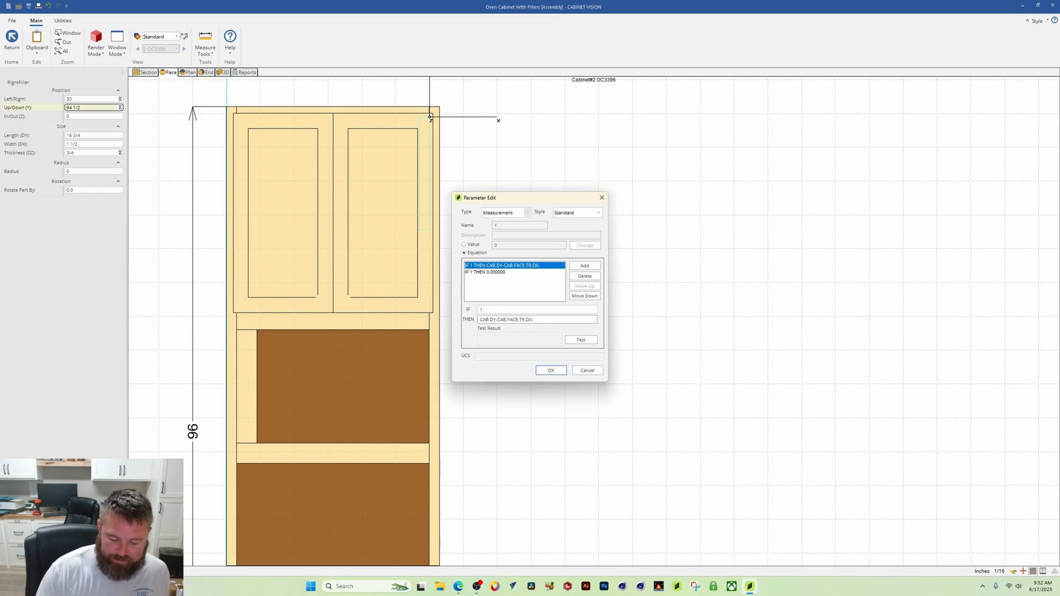
{"action": "type", "text": "Cab.Face.DOR_OPEN.DY-Cab.Face.MR.DX"}
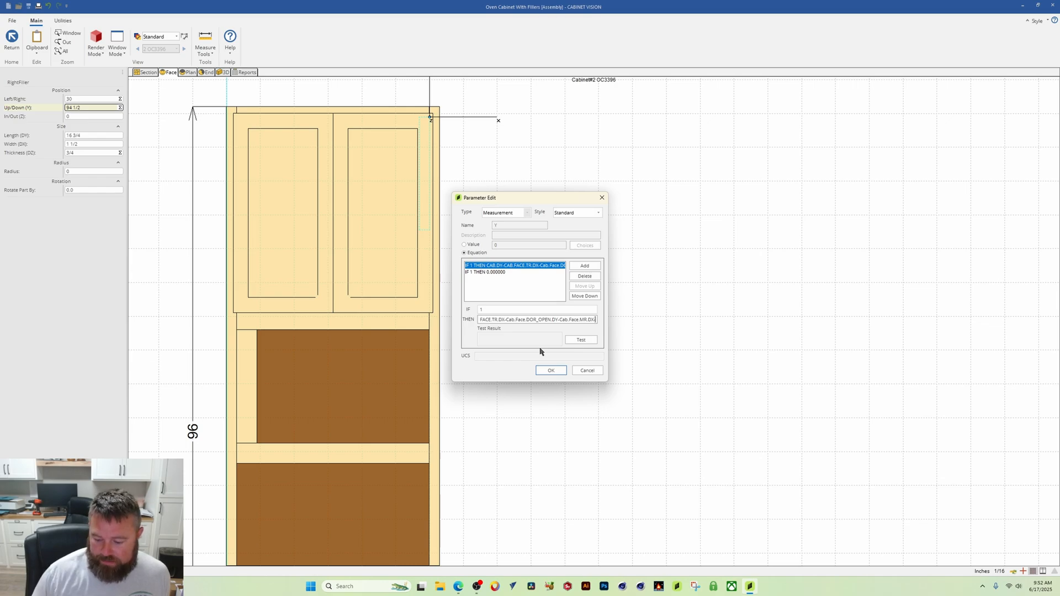
Trim the right filler's up/down equation back to CAB.DY-CAB.FACE.TR.DX-Cab.Face.DOR_OPEN.DY and test it.
{"action": "key", "text": "BackSpace"}
{"action": "key", "text": "BackSpace"}
{"action": "key", "text": "BackSpace"}
{"action": "key", "text": "BackSpace"}
{"action": "key", "text": "BackSpace"}
{"action": "key", "text": "BackSpace"}
{"action": "key", "text": "BackSpace"}
{"action": "key", "text": "BackSpace"}
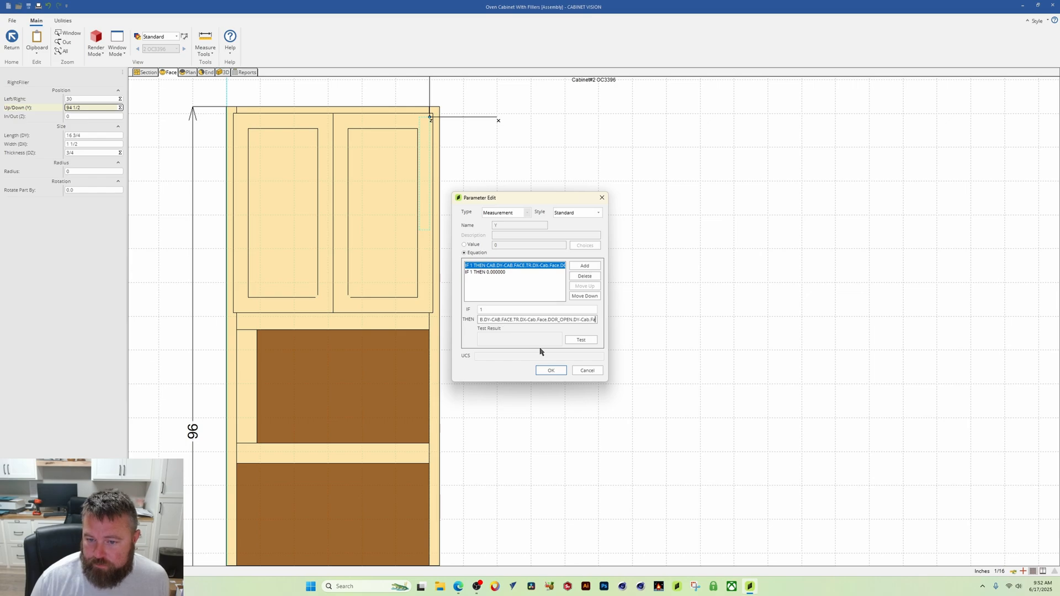
{"action": "key", "text": "BackSpace"}
{"action": "key", "text": "BackSpace"}
{"action": "key", "text": "BackSpace"}
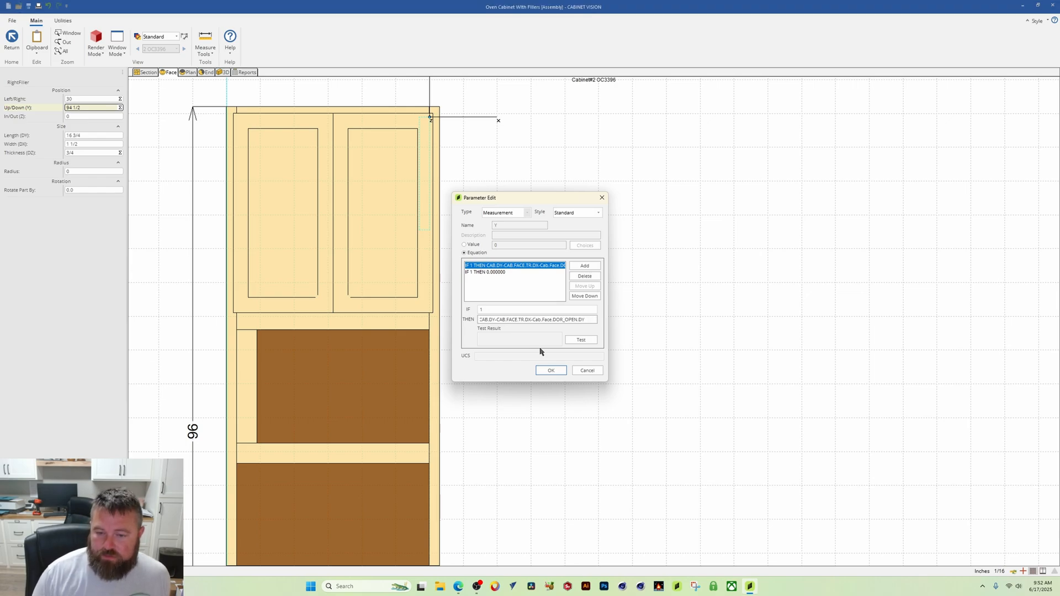
{"action": "left_click", "coordinate": [581, 339]}
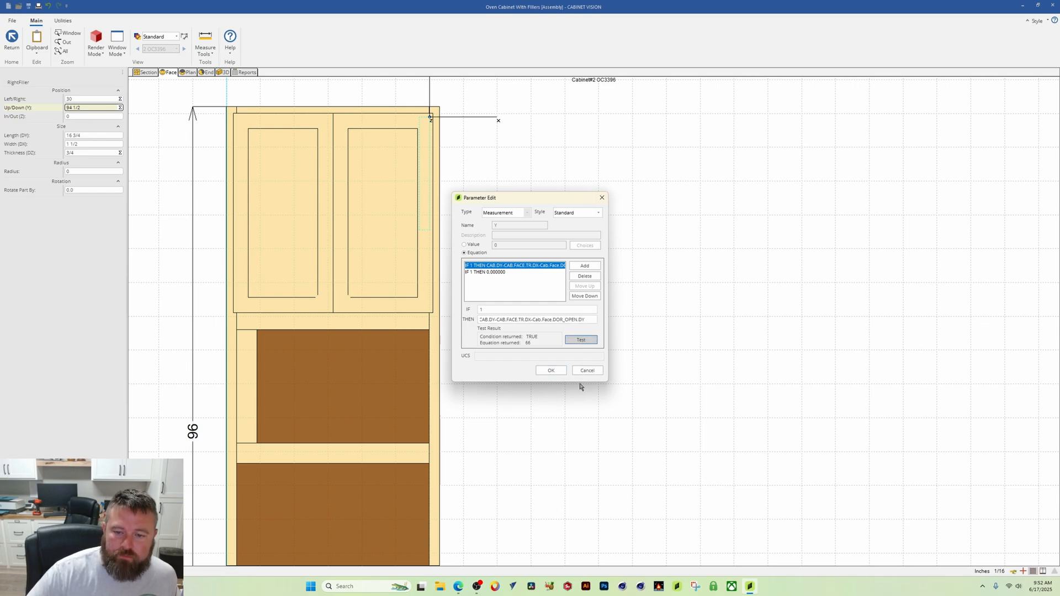
Apply the right filler's up/down equation and inspect where the filler sits against the upper opening.
{"action": "left_click", "coordinate": [551, 371]}
{"action": "middle_click_drag", "start_coordinate": [606, 363], "coordinate": [520, 331]}
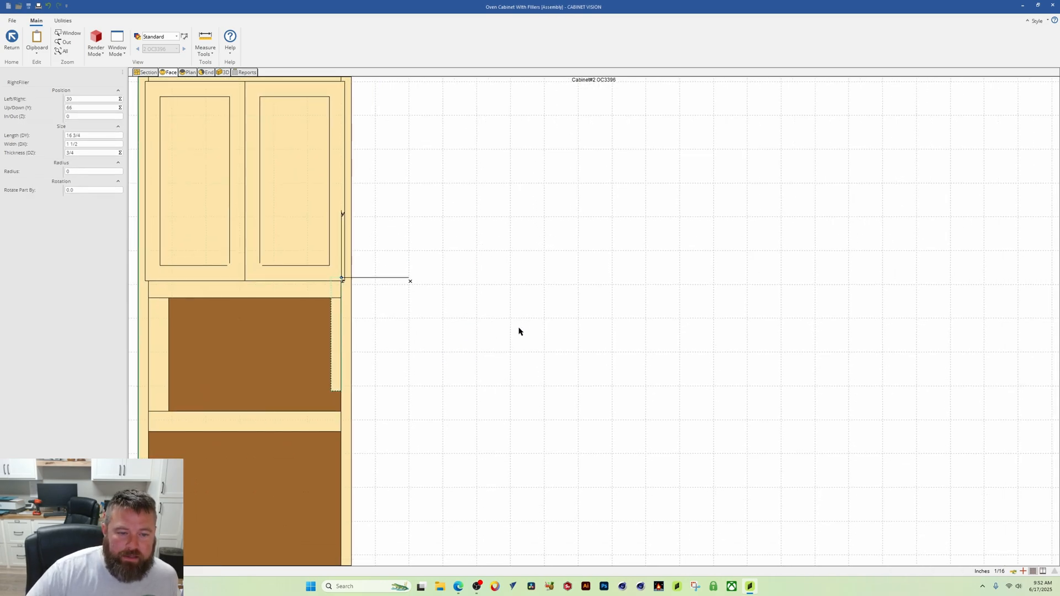
{"action": "scroll", "coordinate": [339, 292], "scroll_direction": "up", "scroll_amount": 2}
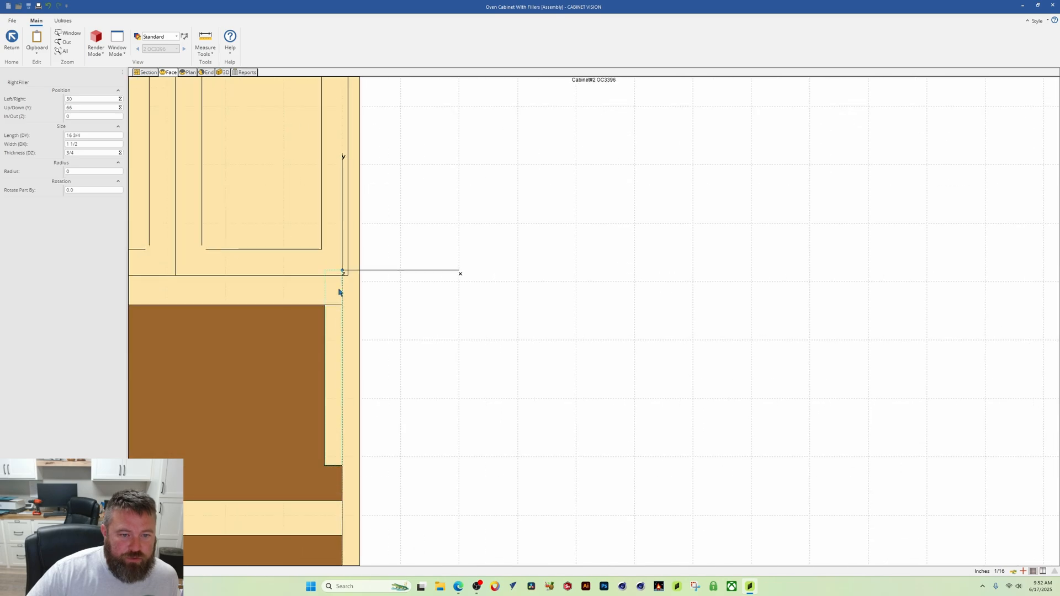
{"action": "scroll", "coordinate": [339, 336], "scroll_direction": "down", "scroll_amount": 2}
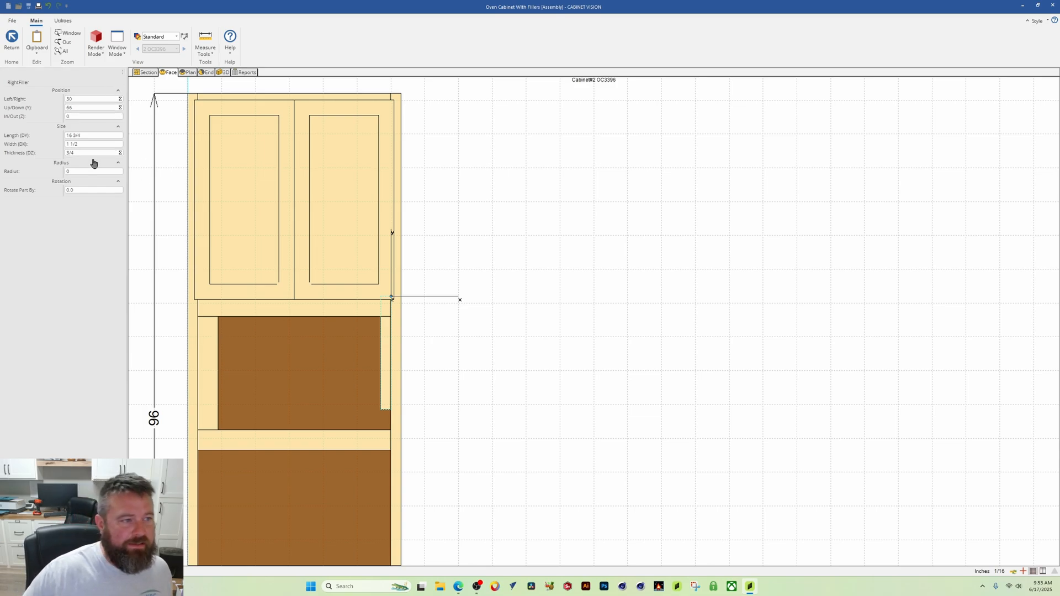
Extend the right filler's up/down equation by also subtracting CAB.FACE.MR.DX, then test and apply it.
{"action": "double_click", "coordinate": [111, 110]}
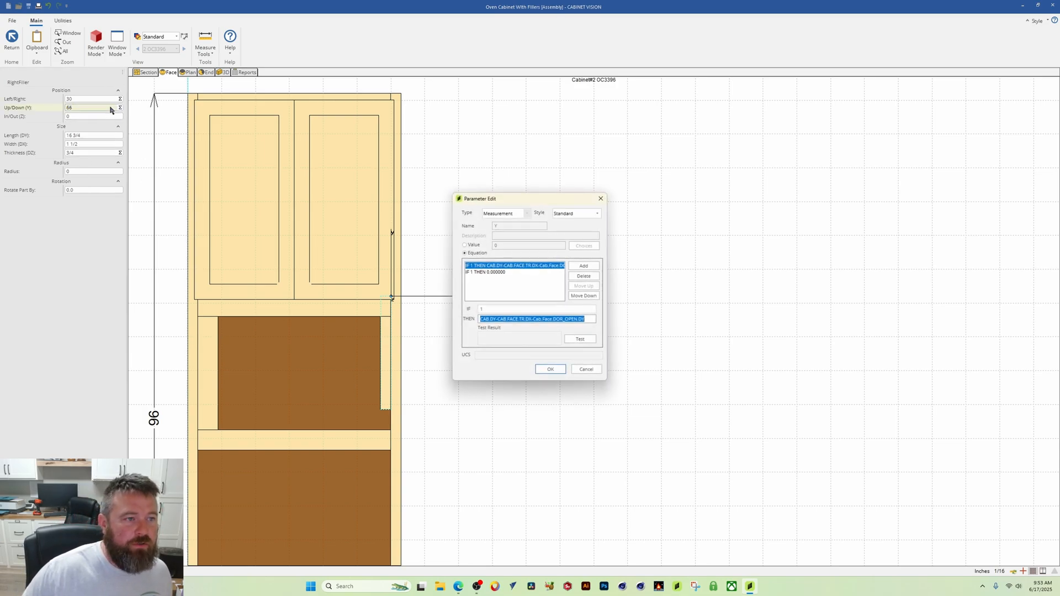
{"action": "left_click", "coordinate": [577, 319]}
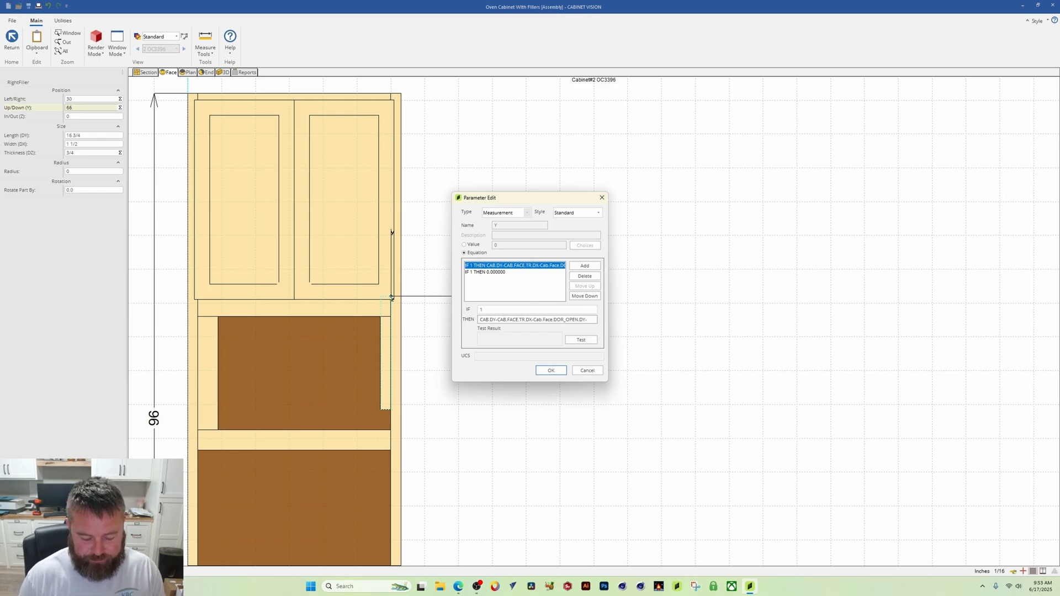
{"action": "type", "text": ".FACE"}
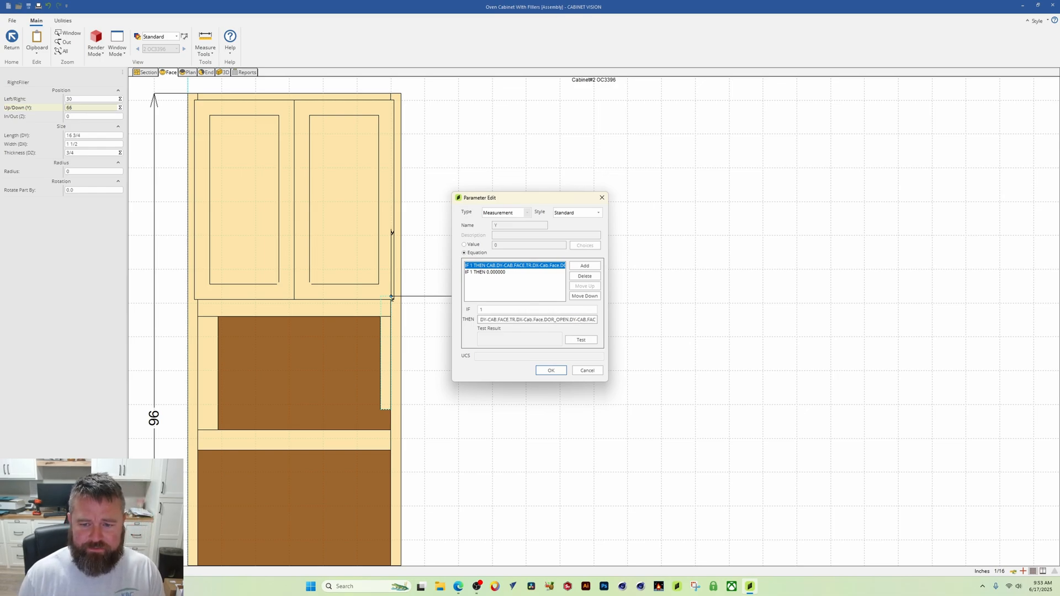
{"action": "type", "text": ".MR"}
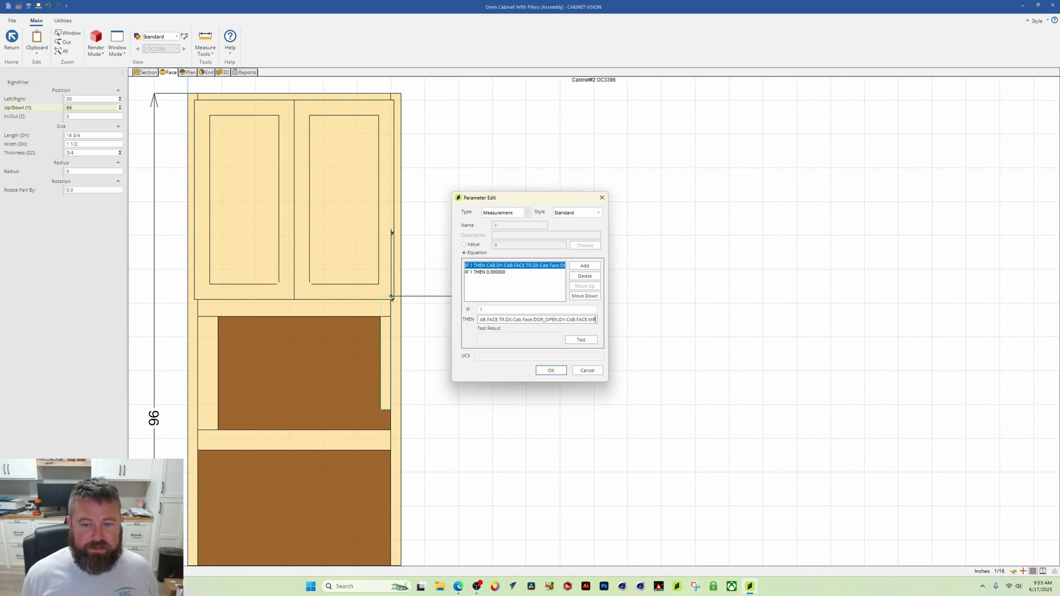
{"action": "type", "text": ".DX"}
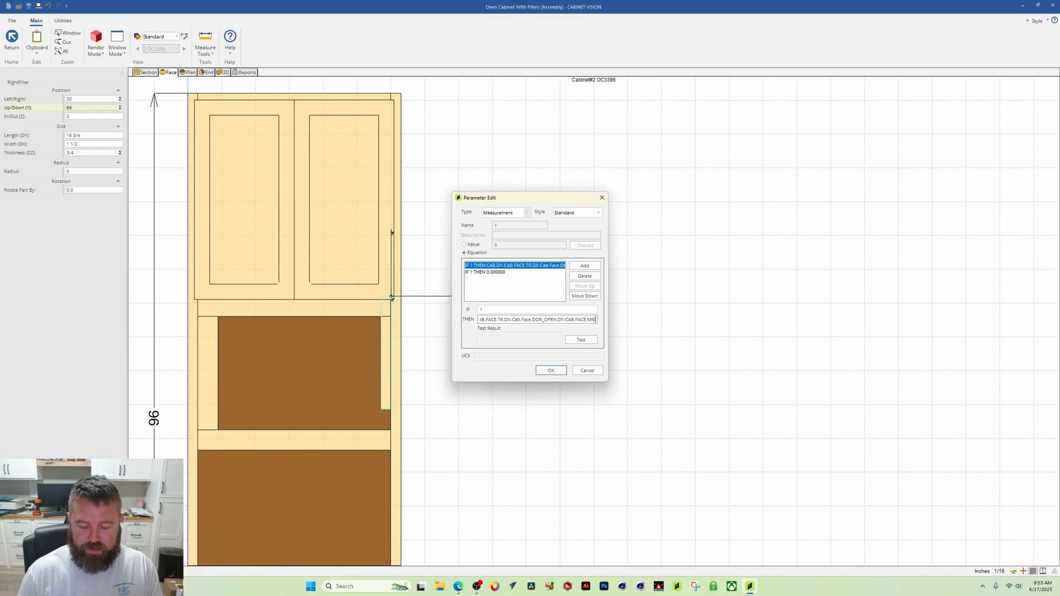
{"action": "left_click", "coordinate": [581, 340]}
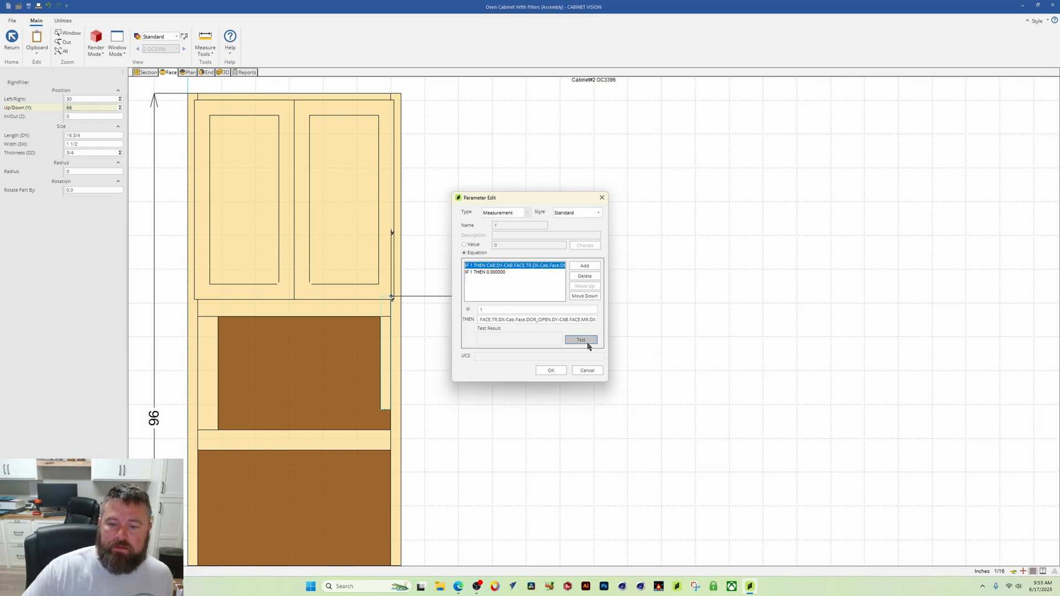
{"action": "left_click", "coordinate": [553, 371]}
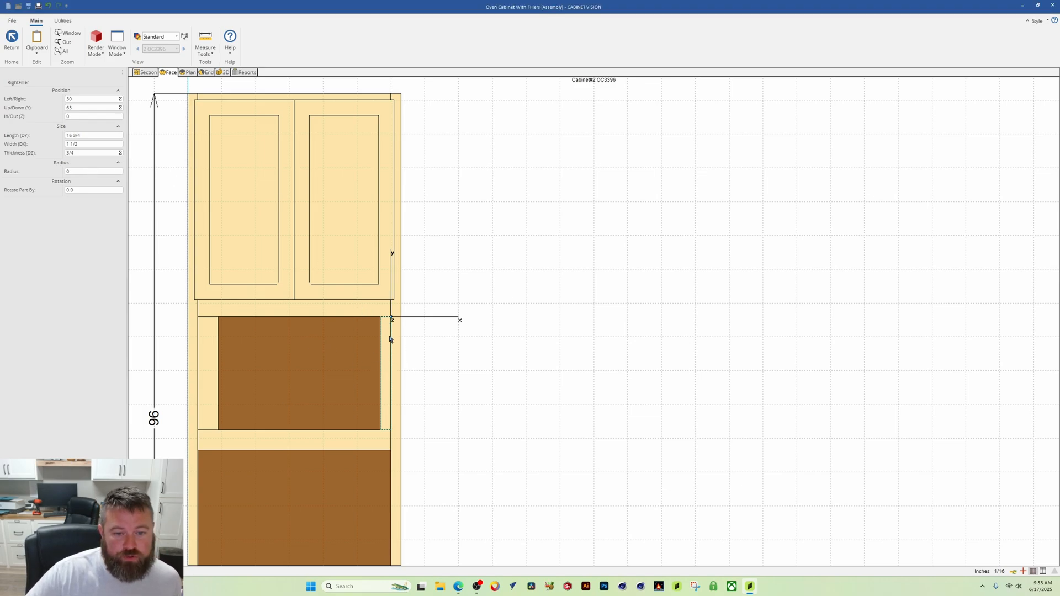
Check the right filler's front-to-back position in the 3D view and return to the face view.
{"action": "left_click", "coordinate": [224, 72]}
{"action": "mouse_move", "coordinate": [497, 317]}
{"action": "left_mouse_down"}
{"action": "mouse_move", "coordinate": [741, 350]}
{"action": "mouse_move", "coordinate": [621, 313]}
{"action": "mouse_move", "coordinate": [677, 306]}
{"action": "mouse_move", "coordinate": [570, 308]}
{"action": "left_mouse_up"}
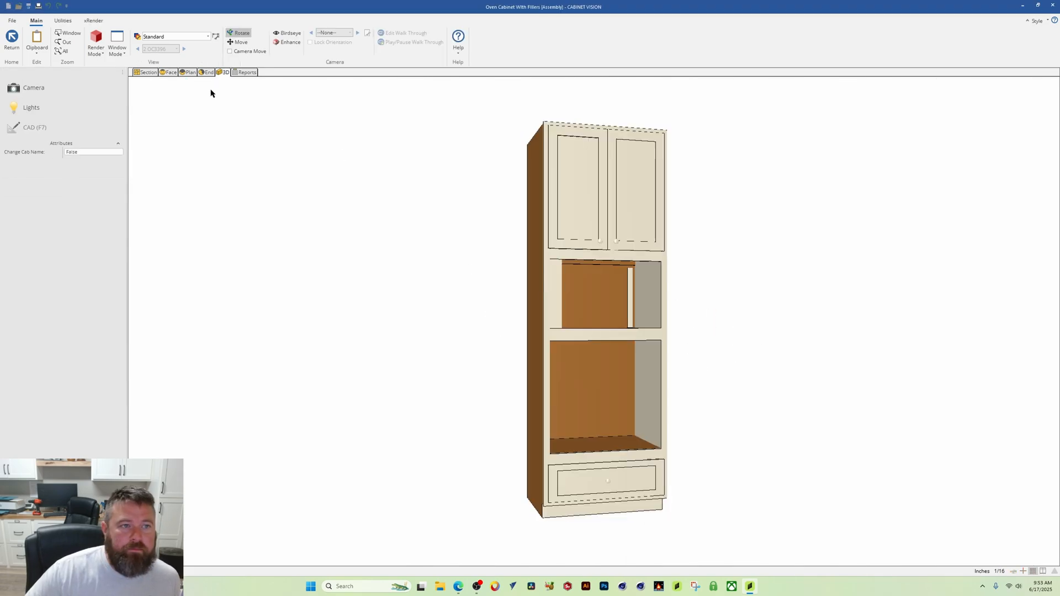
{"action": "left_click", "coordinate": [168, 72]}
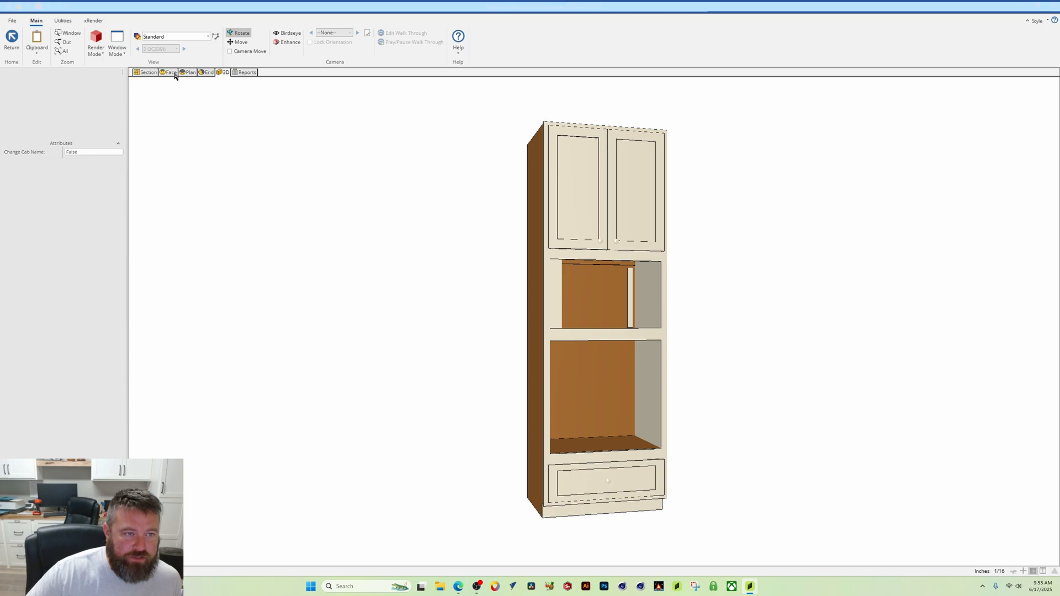
Make the right filler's In/Out (Z) position equation-driven with CAB.DZ-DZ, then test and apply it.
{"action": "left_click", "coordinate": [386, 328]}
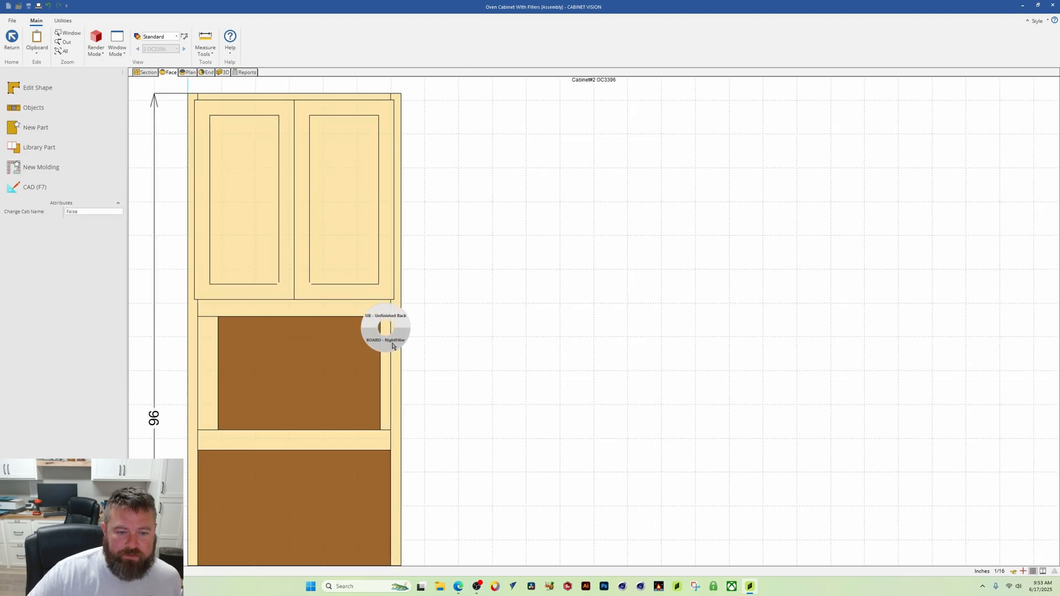
{"action": "left_click", "coordinate": [112, 117]}
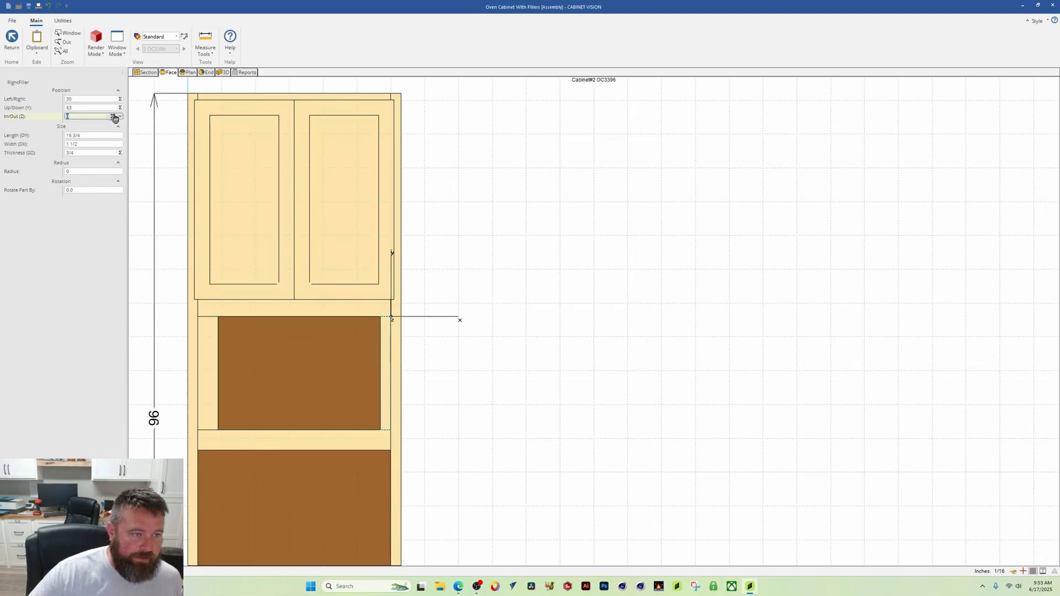
{"action": "double_click", "coordinate": [112, 116]}
{"action": "left_click", "coordinate": [465, 253]}
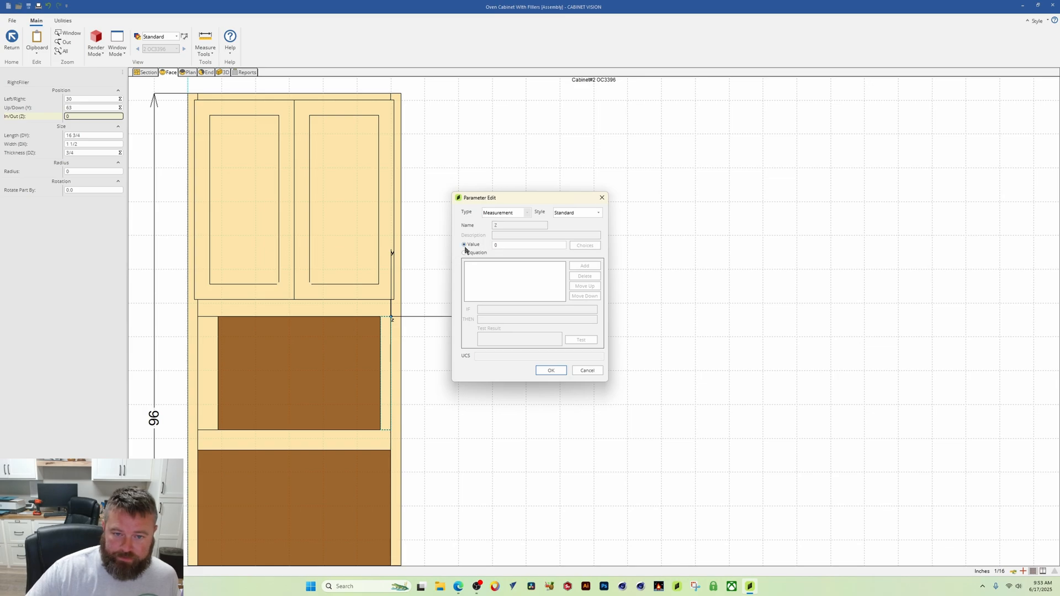
{"action": "left_click", "coordinate": [464, 245]}
{"action": "left_click", "coordinate": [464, 253]}
{"action": "left_click", "coordinate": [534, 318]}
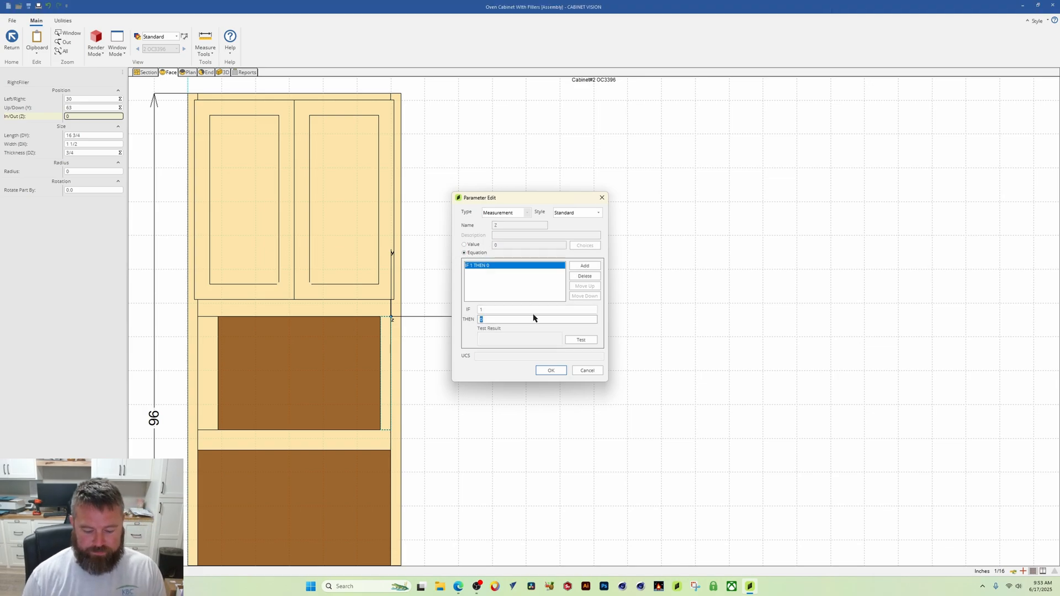
{"action": "type", "text": "CAB.D"}
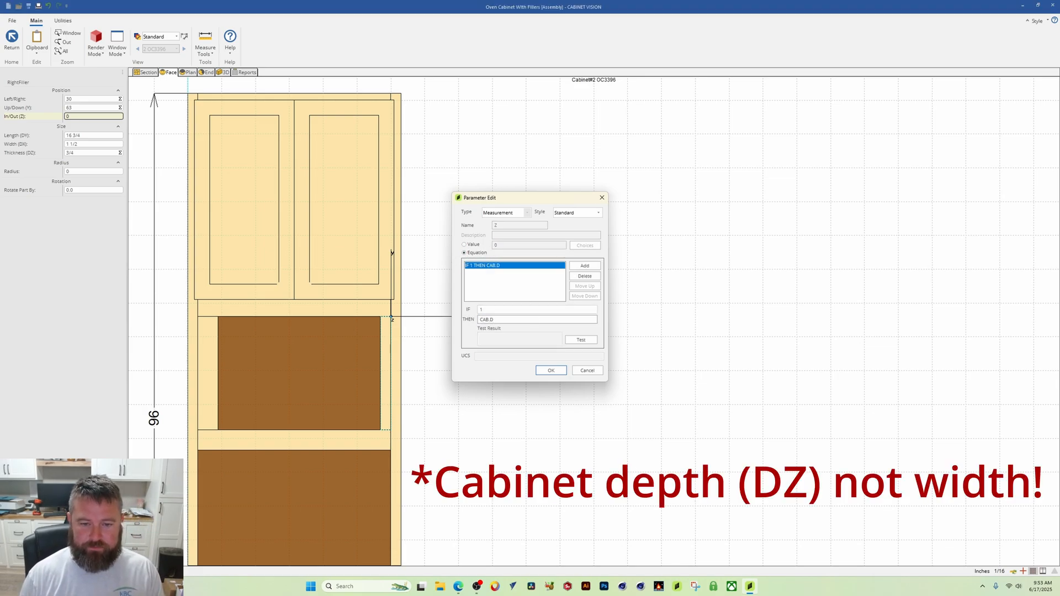
{"action": "type", "text": "Z-"}
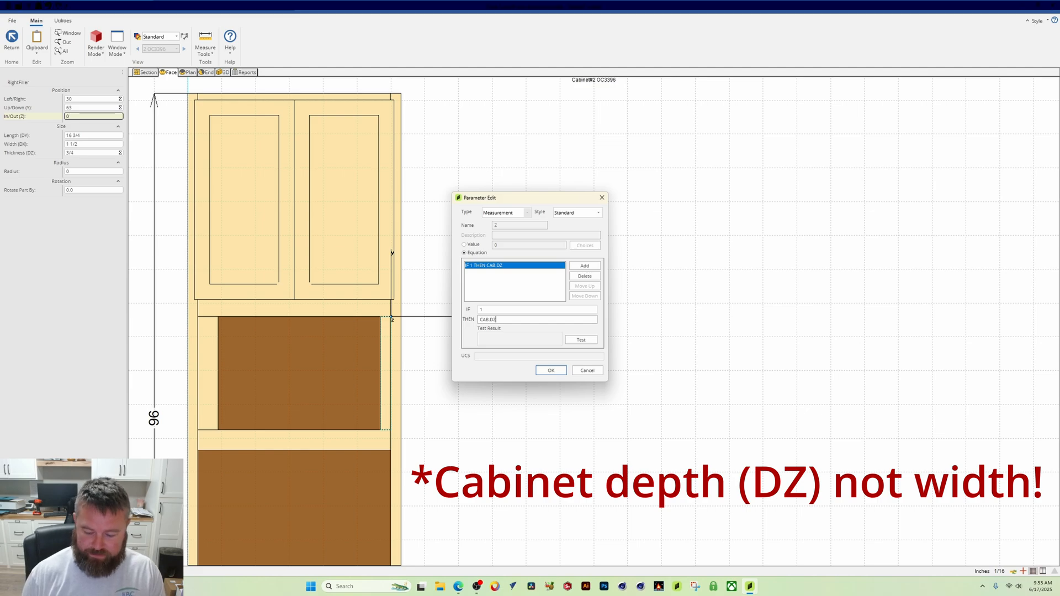
{"action": "type", "text": "DZ"}
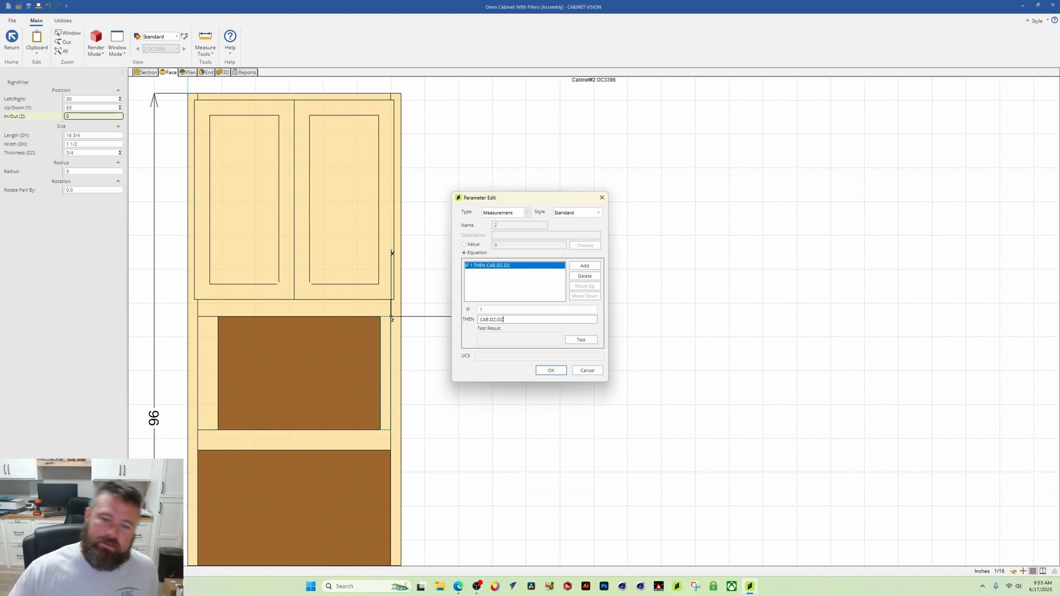
{"action": "left_click", "coordinate": [581, 340]}
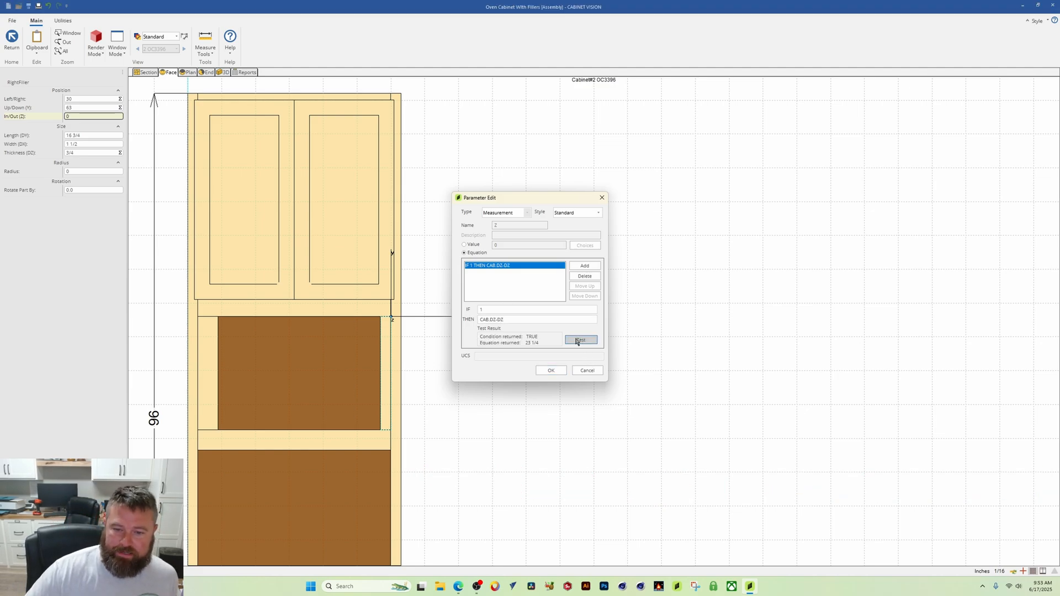
{"action": "left_click", "coordinate": [550, 371]}
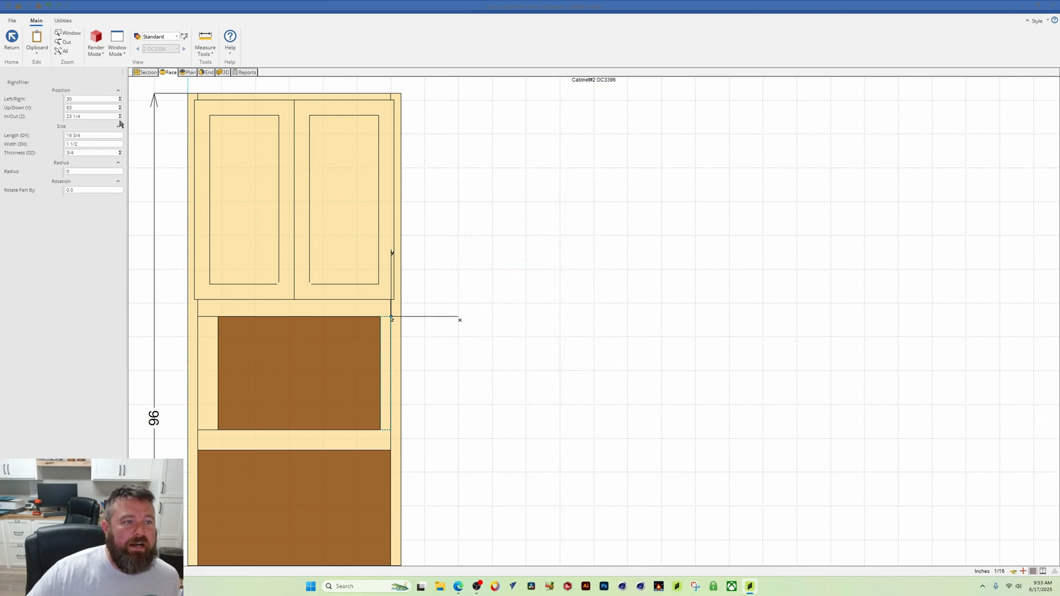
Inspect the right filler's fit in the 3D view, then reselect the filler in the face view.
{"action": "left_click", "coordinate": [224, 72]}
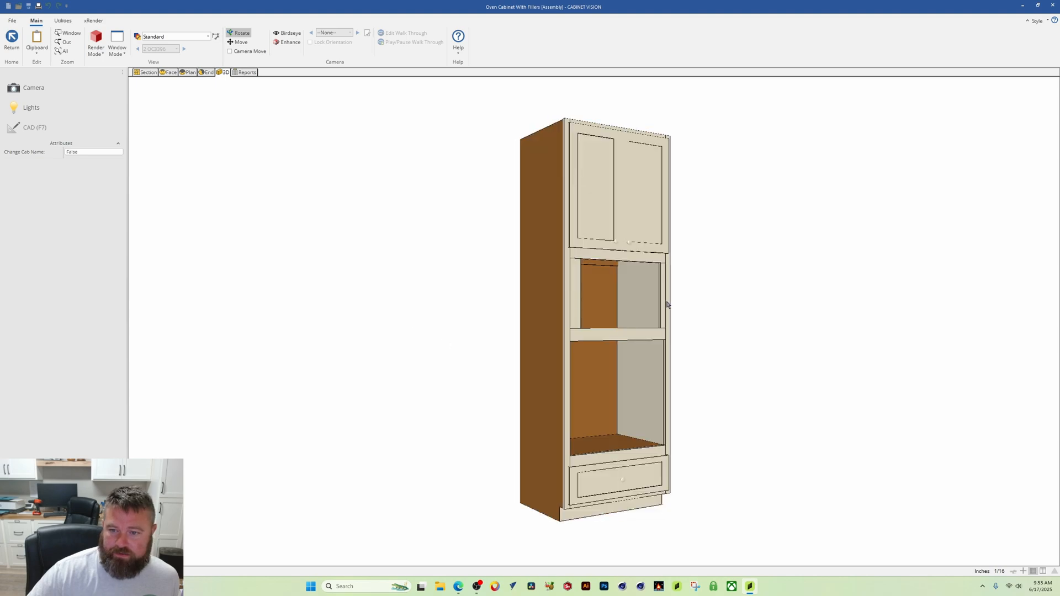
{"action": "scroll", "coordinate": [663, 297], "scroll_direction": "up", "scroll_amount": 5}
{"action": "scroll", "coordinate": [643, 322], "scroll_direction": "down", "scroll_amount": 5}
{"action": "mouse_move", "coordinate": [712, 333]}
{"action": "left_mouse_down"}
{"action": "mouse_move", "coordinate": [438, 306]}
{"action": "mouse_move", "coordinate": [635, 333]}
{"action": "mouse_move", "coordinate": [675, 386]}
{"action": "left_mouse_up"}
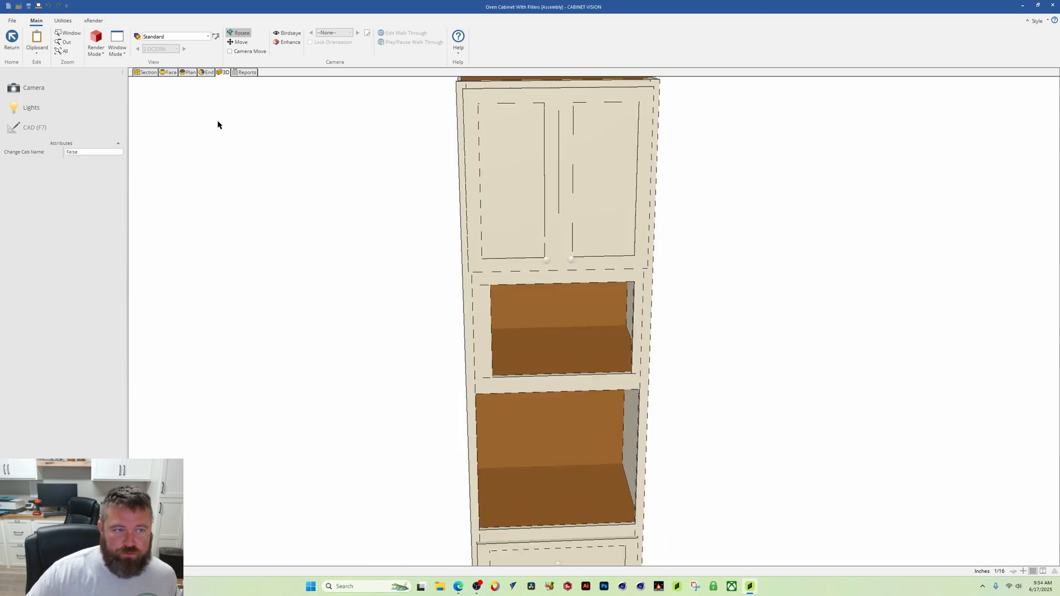
{"action": "left_click", "coordinate": [169, 72]}
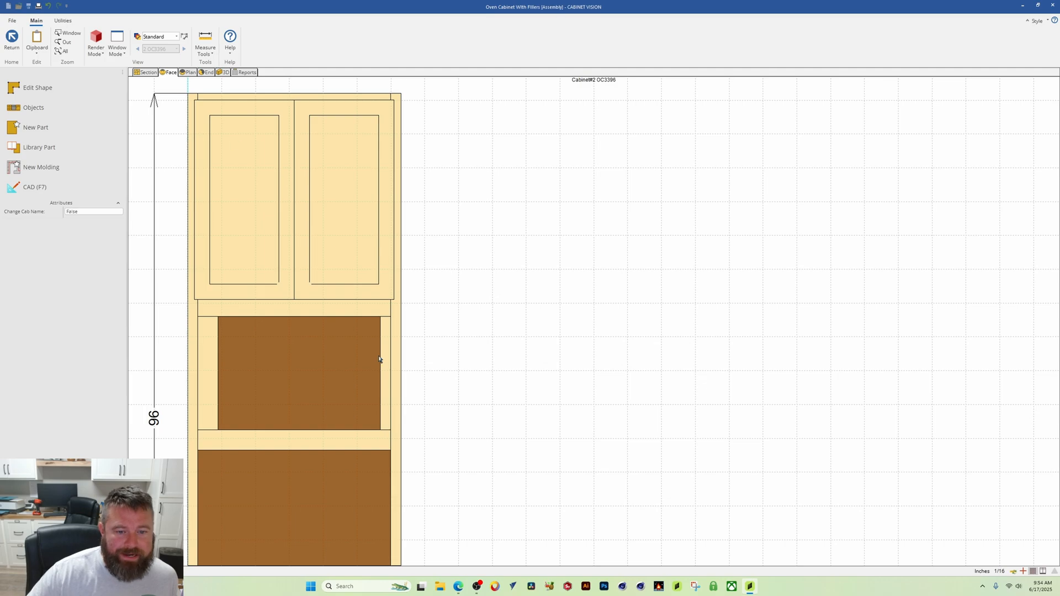
{"action": "left_click", "coordinate": [385, 339]}
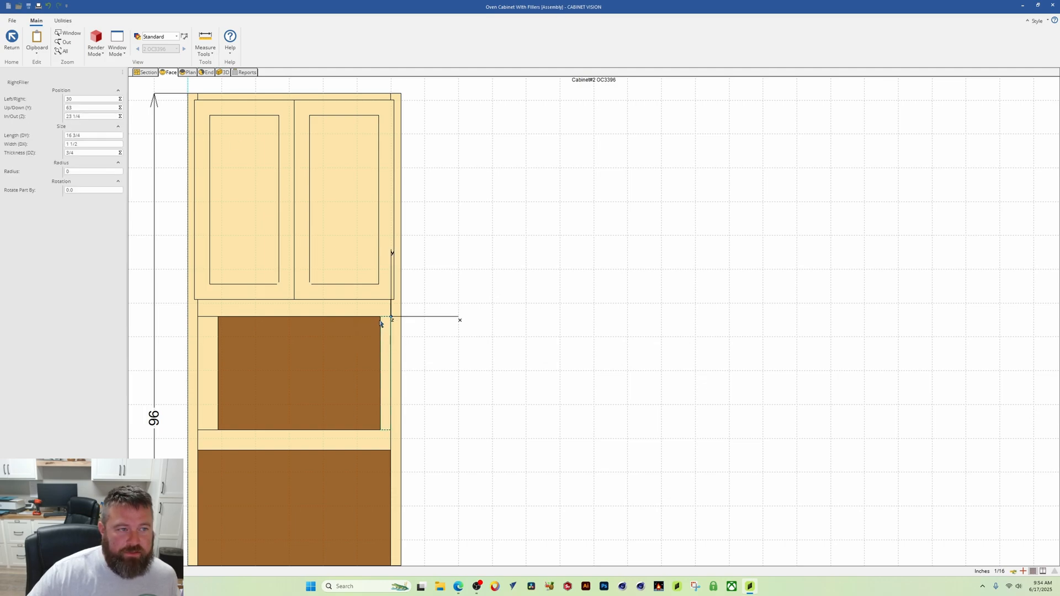
{"action": "middle_click_drag", "start_coordinate": [380, 323], "coordinate": [399, 347]}
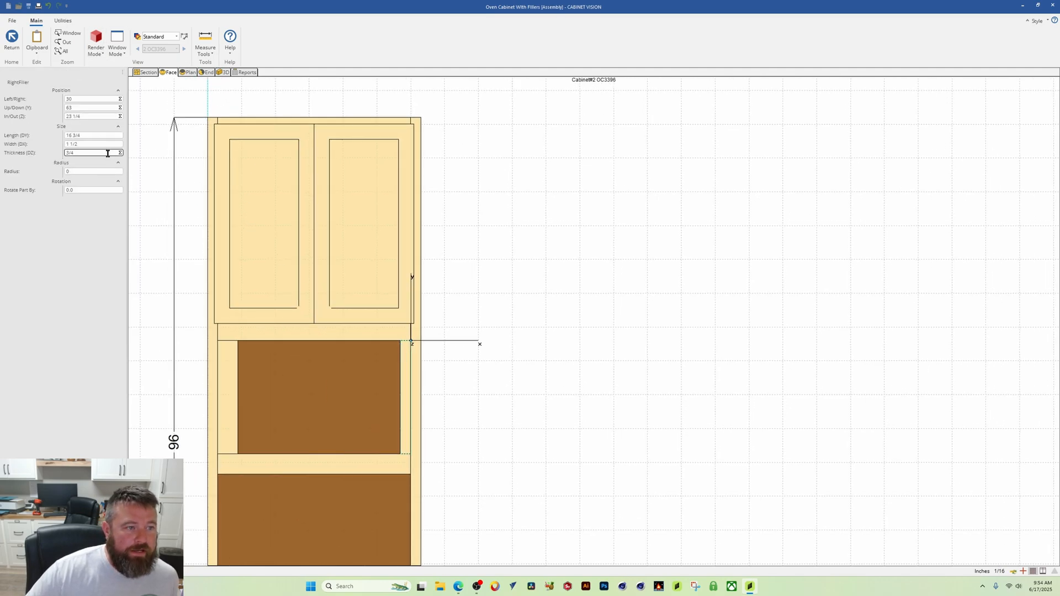
{"action": "left_click", "coordinate": [221, 370]}
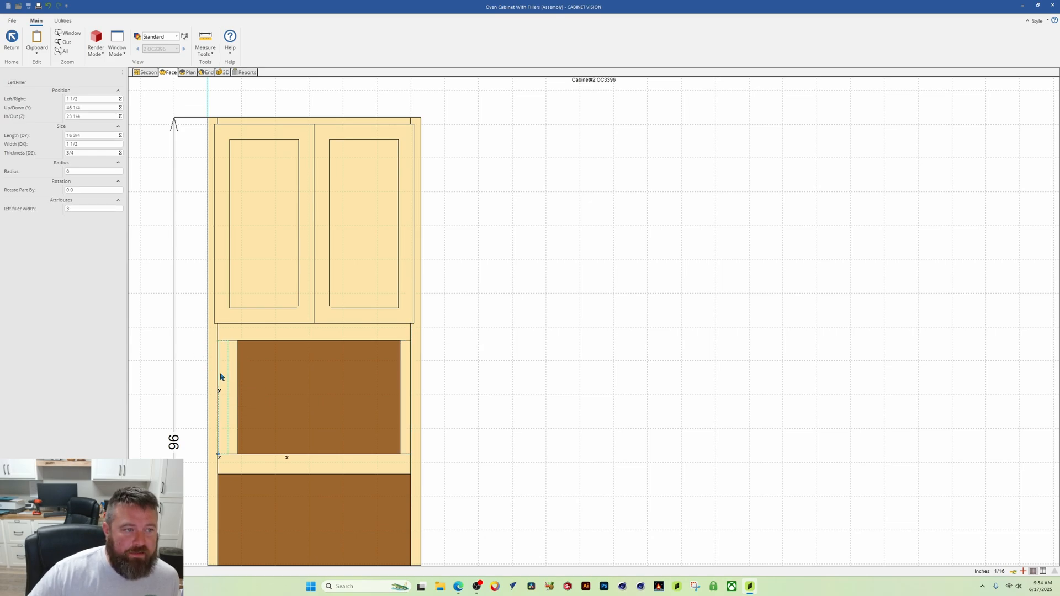
{"action": "left_click", "coordinate": [112, 137]}
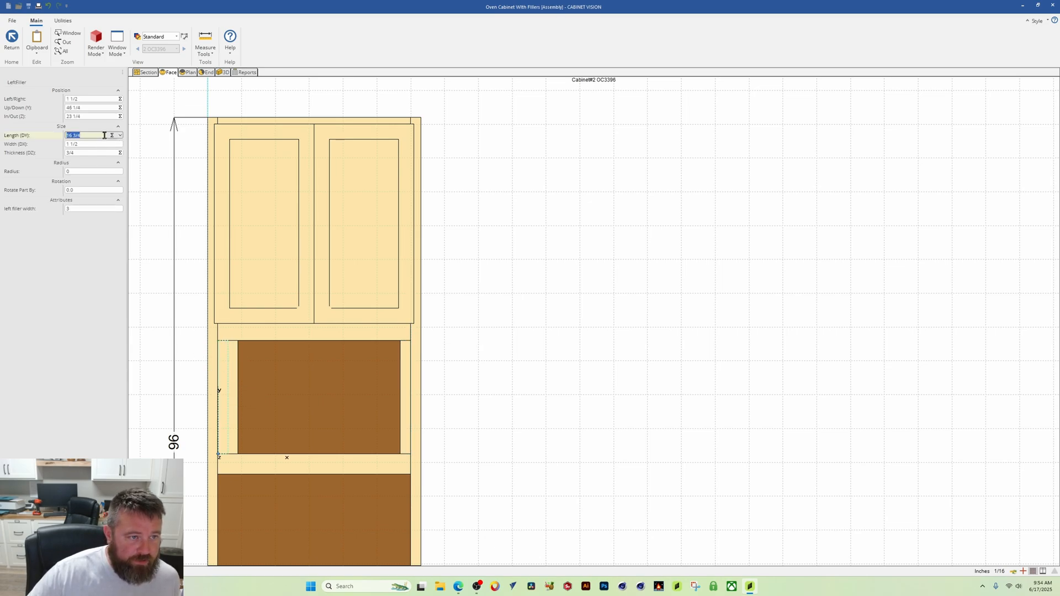
{"action": "left_click", "coordinate": [112, 137]}
{"action": "key", "text": "ctrl+c"}
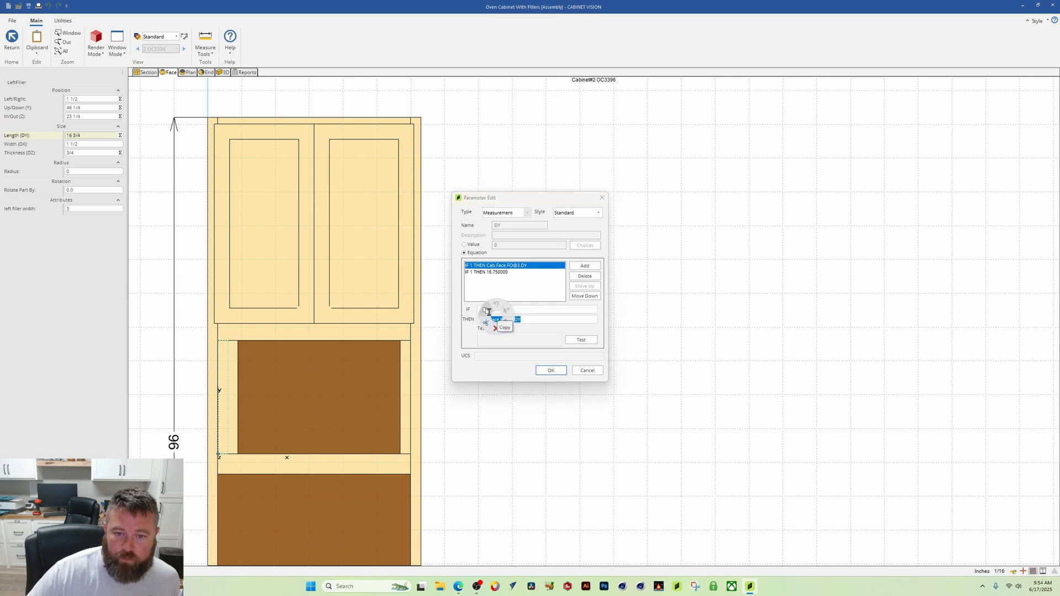
{"action": "left_click", "coordinate": [548, 371]}
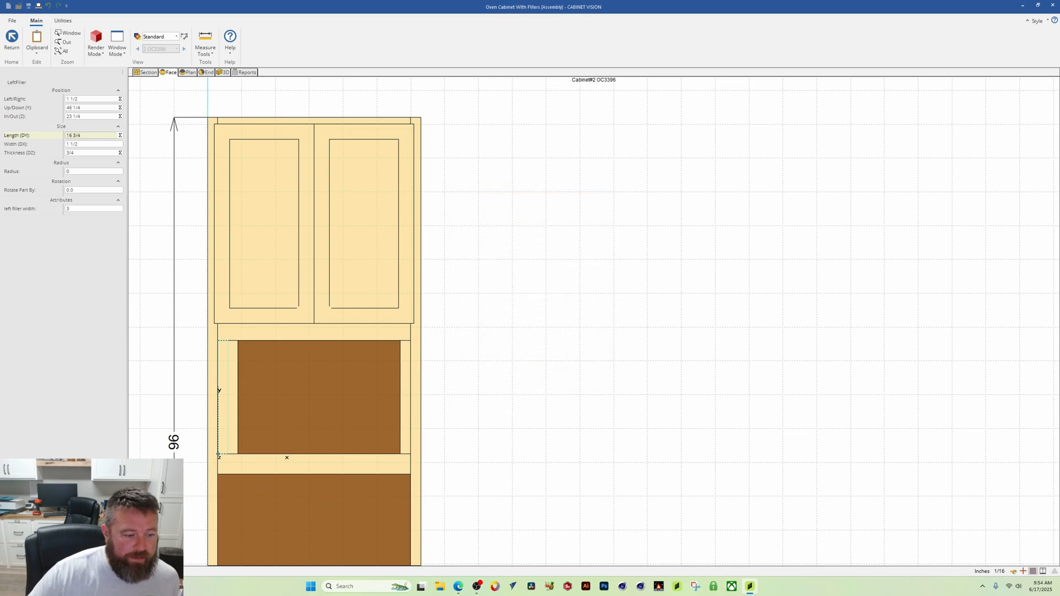
{"action": "right_click", "coordinate": [410, 364]}
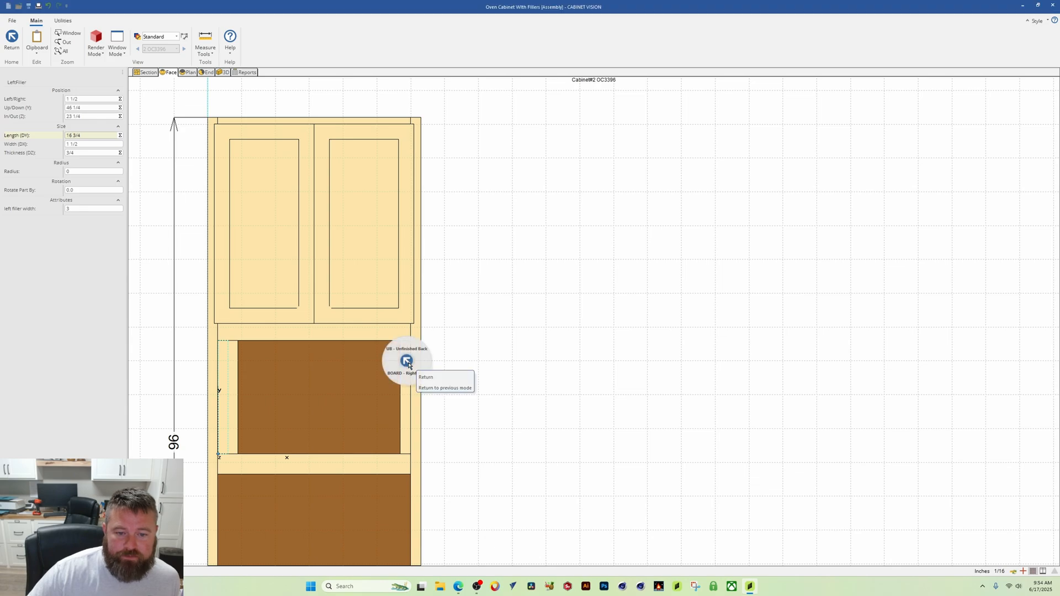
{"action": "left_click", "coordinate": [574, 244]}
{"action": "right_click", "coordinate": [406, 383]}
{"action": "left_click", "coordinate": [408, 403]}
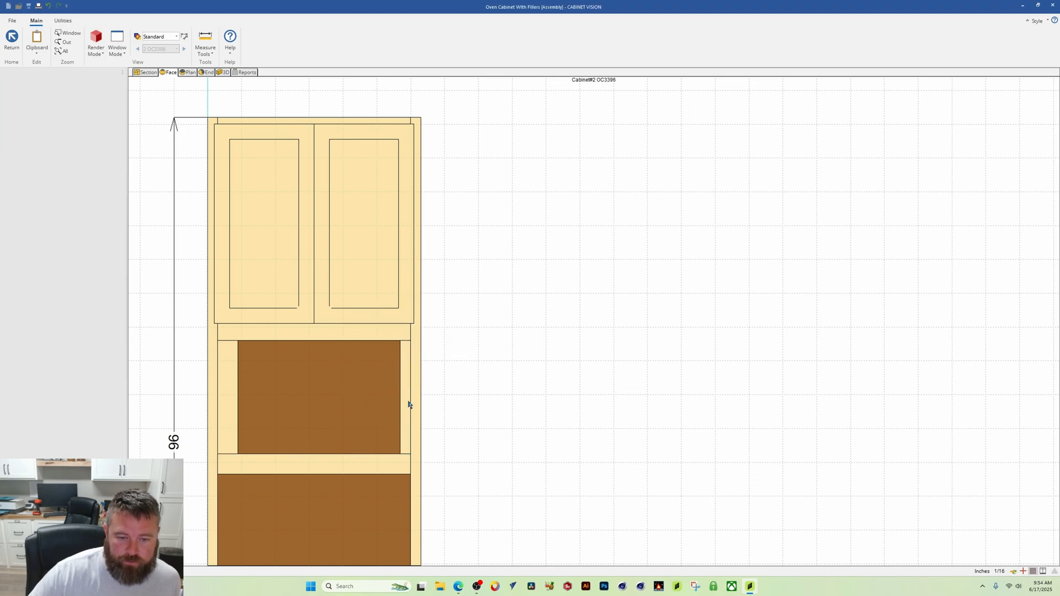
{"action": "left_click", "coordinate": [110, 136]}
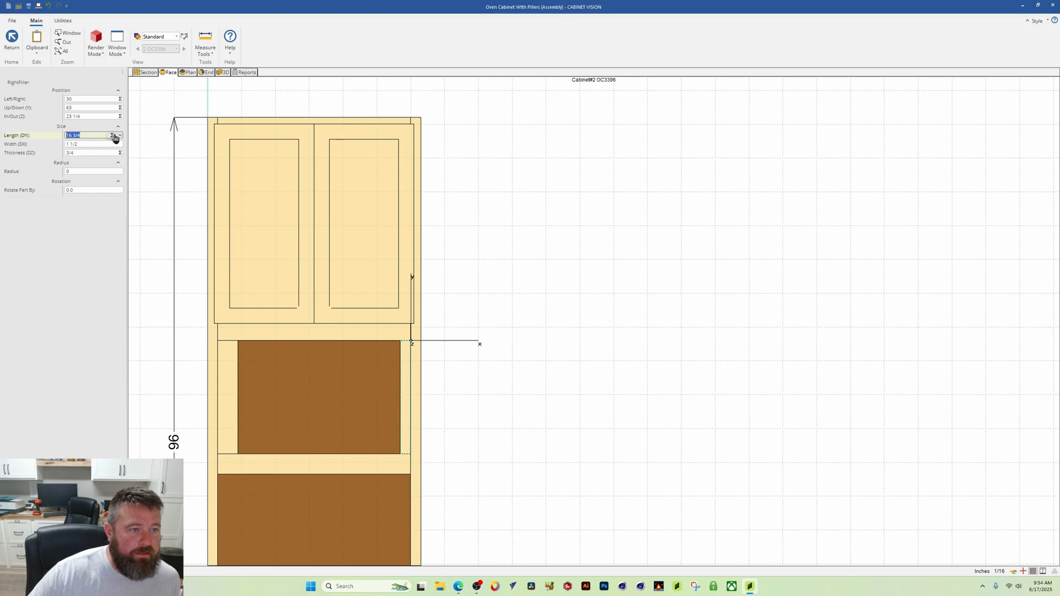
{"action": "left_click", "coordinate": [115, 136]}
{"action": "left_click", "coordinate": [474, 253]}
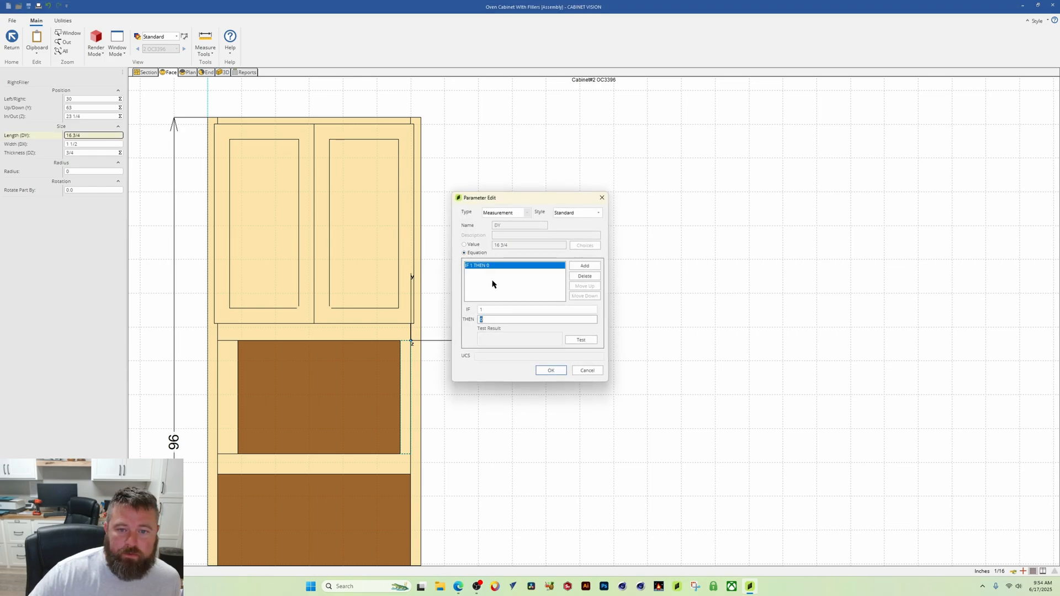
{"action": "right_click", "coordinate": [489, 319]}
{"action": "left_click", "coordinate": [512, 335]}
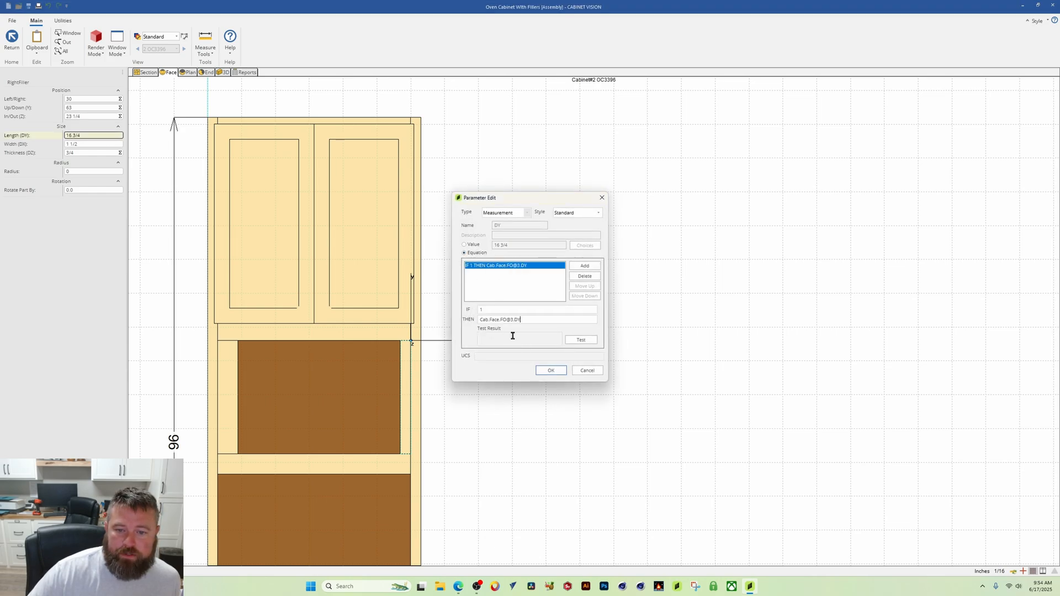
{"action": "left_click", "coordinate": [581, 340]}
{"action": "left_click", "coordinate": [550, 370]}
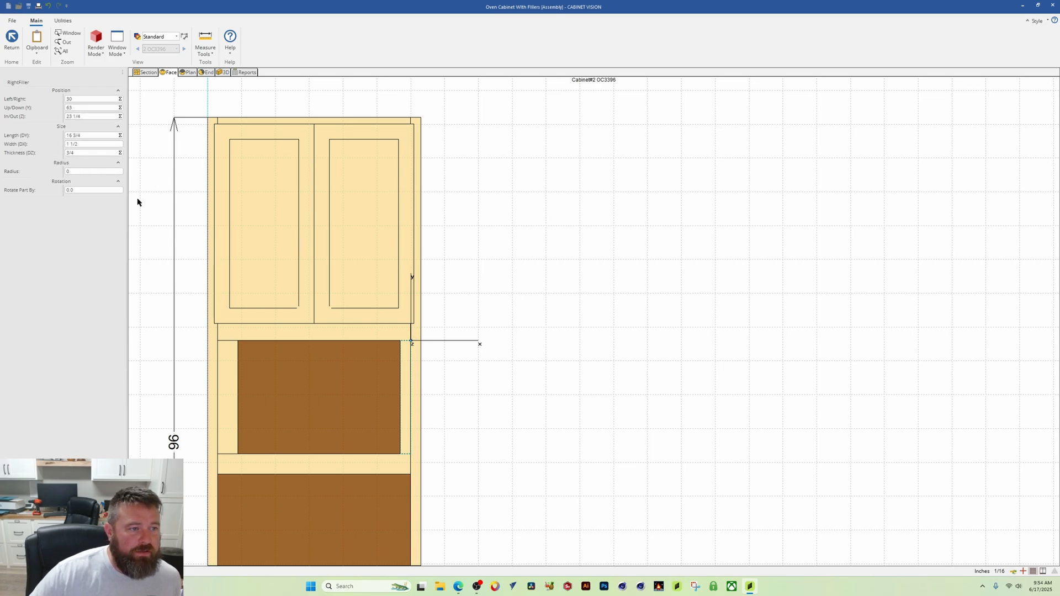
Reselect the right filler in the face view and open the parameters in its part properties.
{"action": "scroll", "coordinate": [304, 474], "scroll_direction": "up", "scroll_amount": 1}
{"action": "scroll", "coordinate": [306, 474], "scroll_direction": "down", "scroll_amount": 2}
{"action": "middle_click_drag", "start_coordinate": [367, 418], "coordinate": [370, 290]}
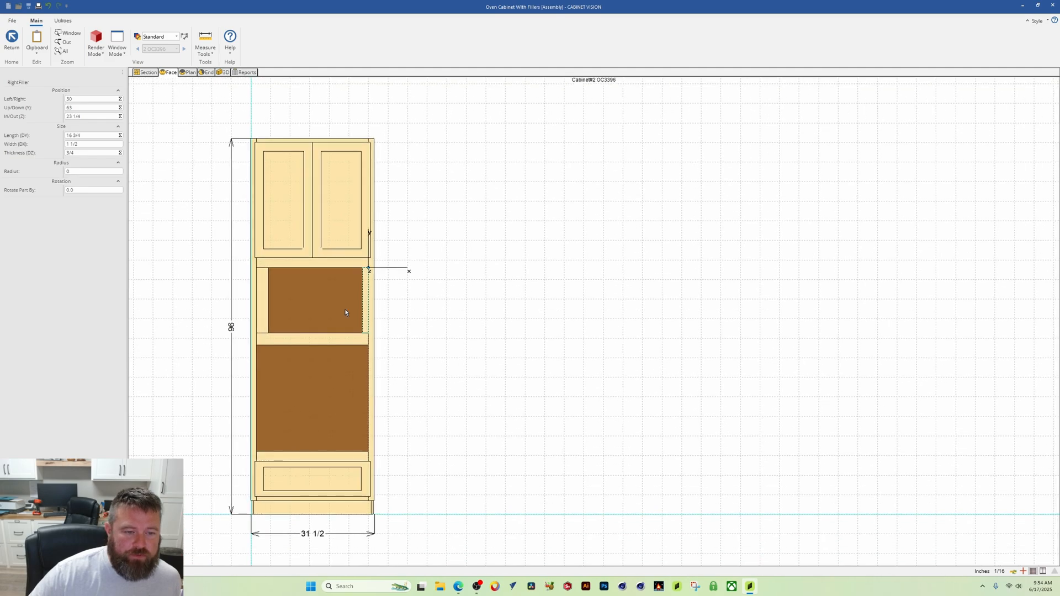
{"action": "left_click", "coordinate": [157, 228]}
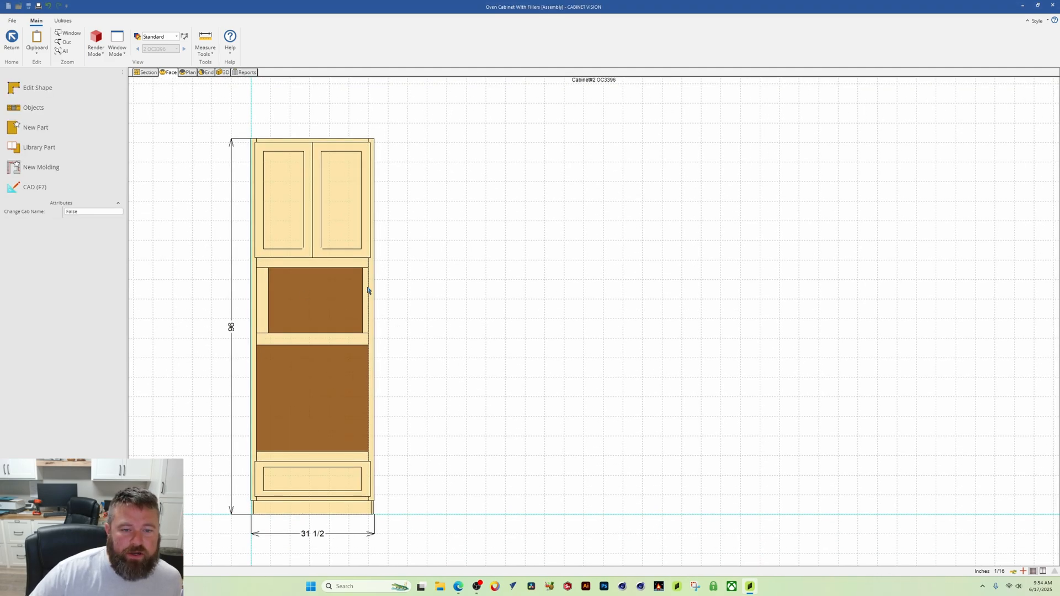
{"action": "left_click", "coordinate": [368, 291]}
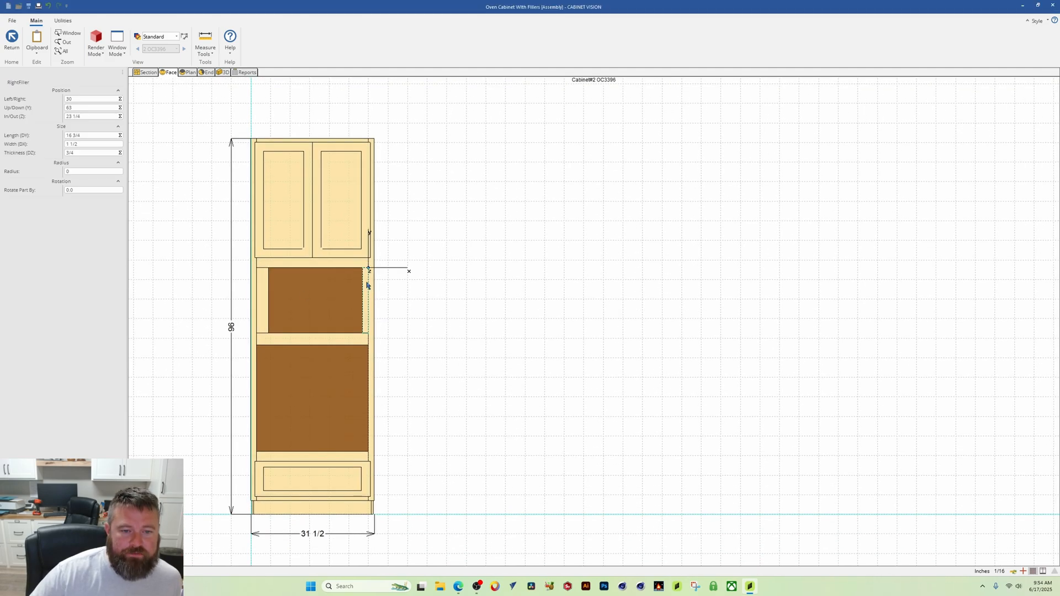
{"action": "right_click", "coordinate": [369, 286]}
{"action": "left_click", "coordinate": [392, 244]}
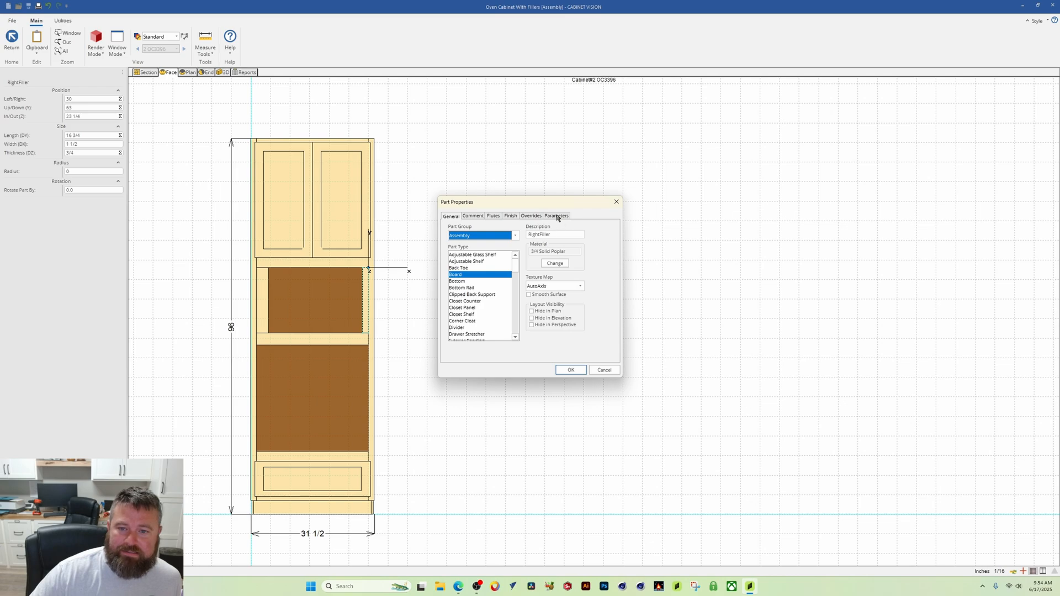
{"action": "left_click", "coordinate": [555, 216]}
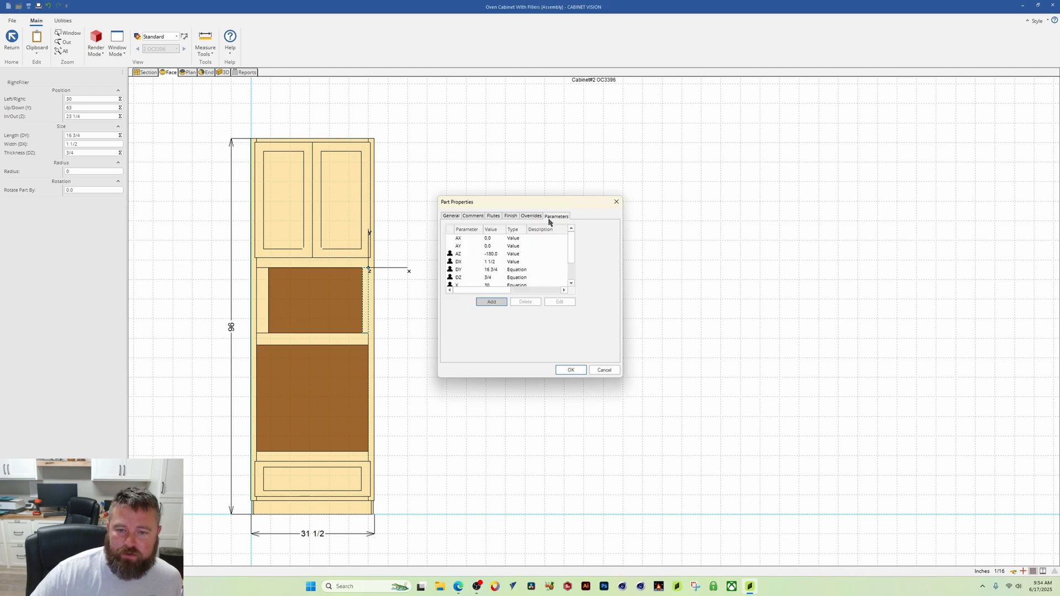
Add a measurement parameter with the Attribute style to the right filler, named R_FillerWidth, with the value 1.5.
{"action": "left_click", "coordinate": [501, 304]}
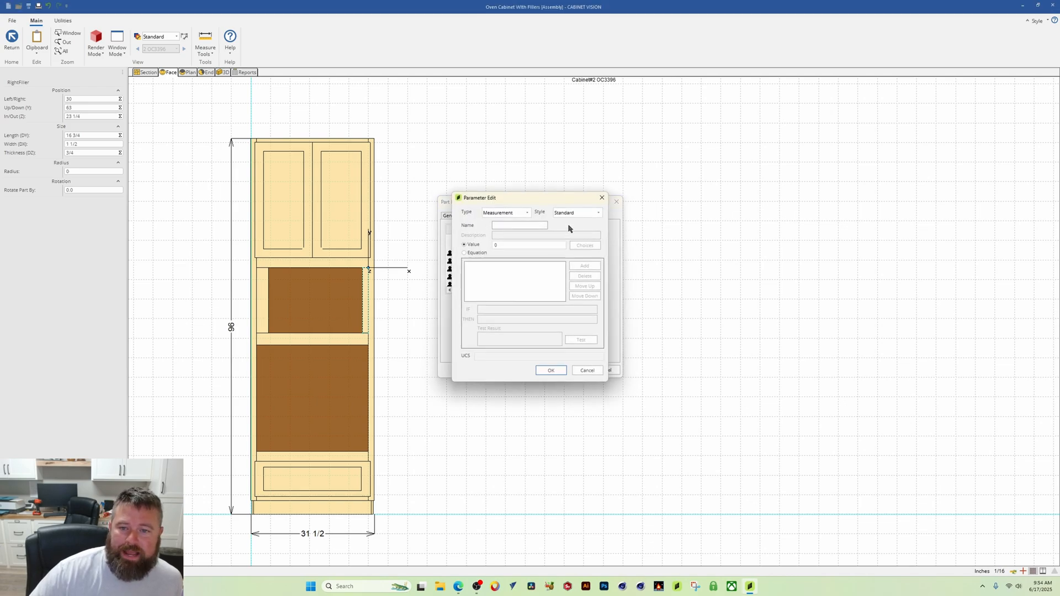
{"action": "left_click", "coordinate": [572, 213]}
{"action": "left_click", "coordinate": [576, 222]}
{"action": "left_click", "coordinate": [509, 225]}
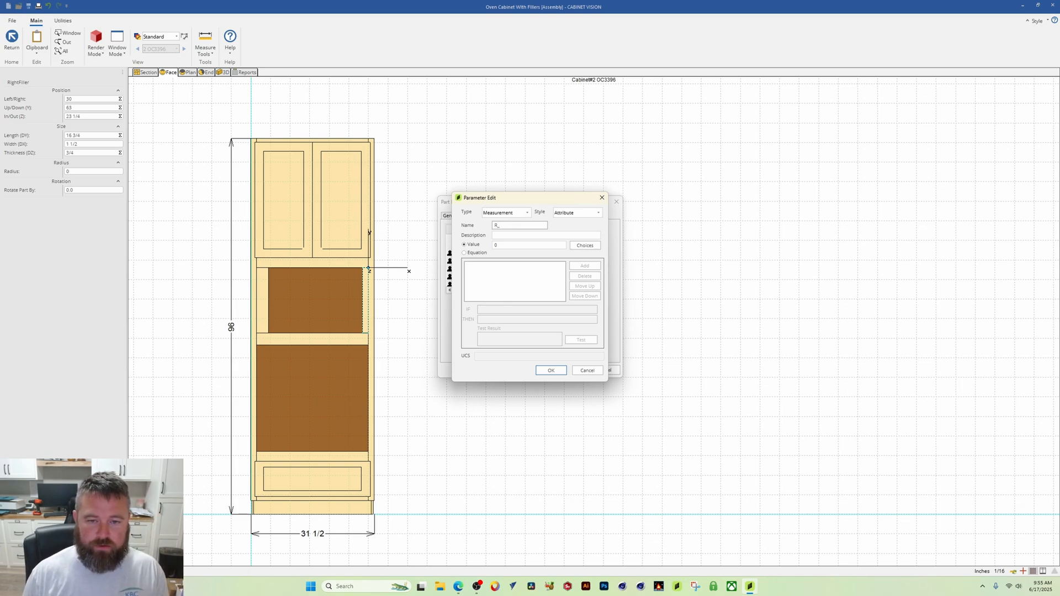
{"action": "type", "text": "R_fil"}
{"action": "key", "text": "BackSpace"}
{"action": "key", "text": "BackSpace"}
{"action": "key", "text": "BackSpace"}
{"action": "type", "text": "F"}
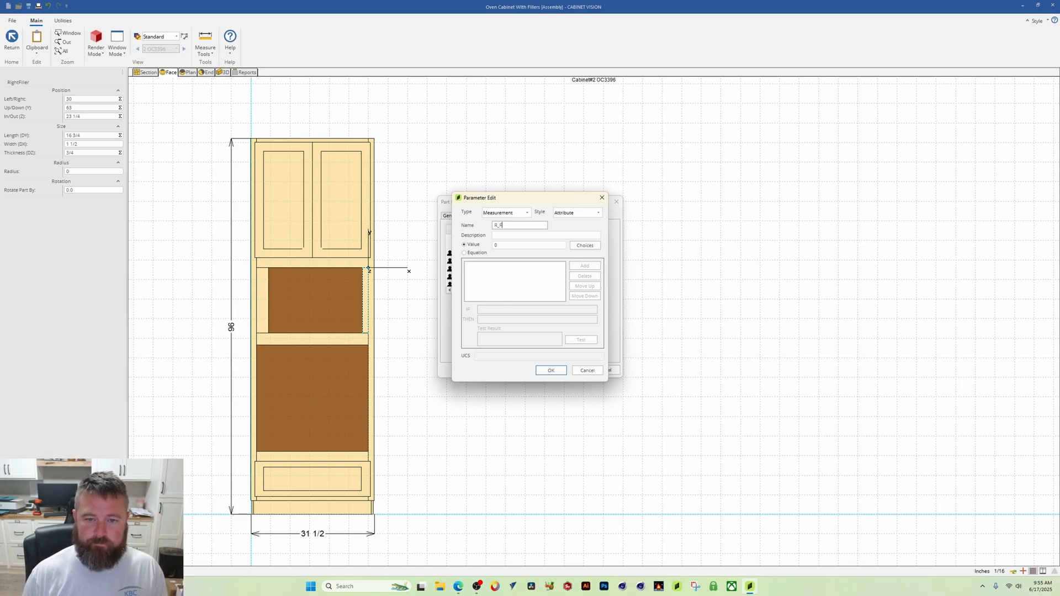
{"action": "type", "text": "illerW"}
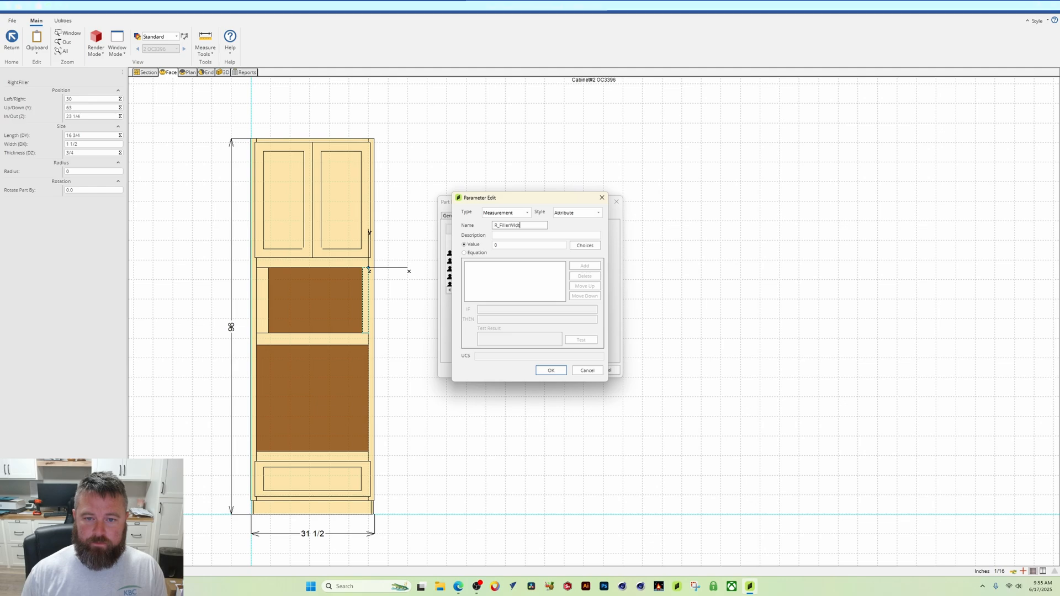
{"action": "type", "text": "idt"}
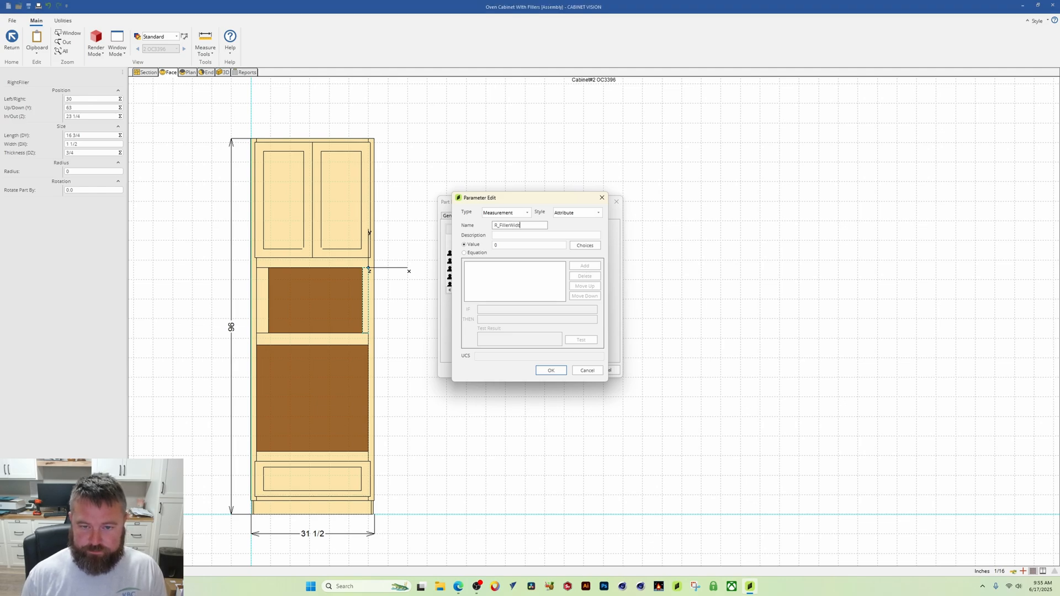
{"action": "type", "text": "h"}
{"action": "key", "text": "Tab"}
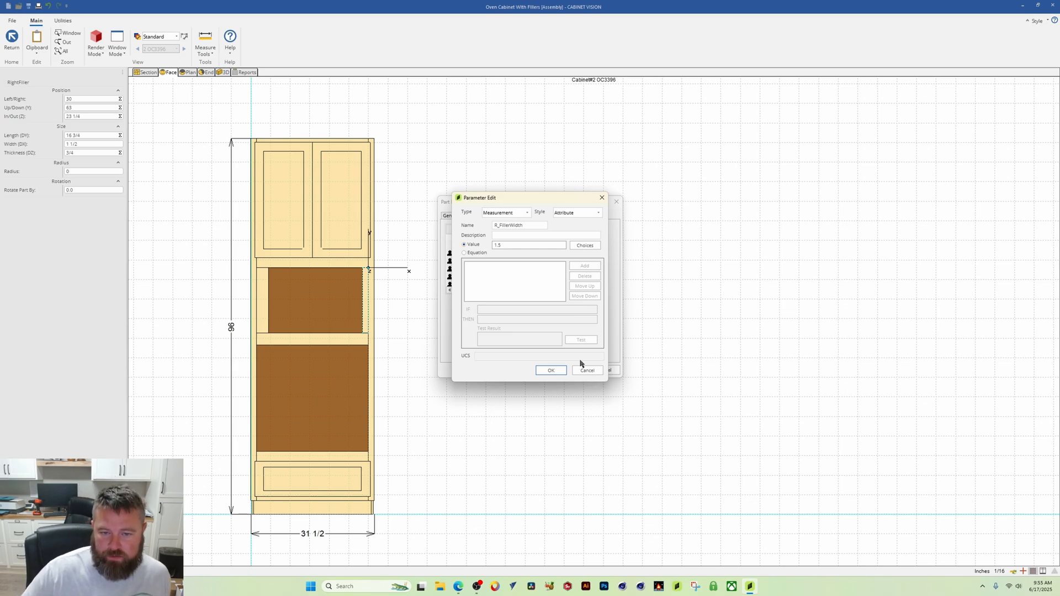
Describe the new parameter as "Right Filler Width-KBC" and apply the right filler's part properties.
{"action": "left_click", "coordinate": [550, 373]}
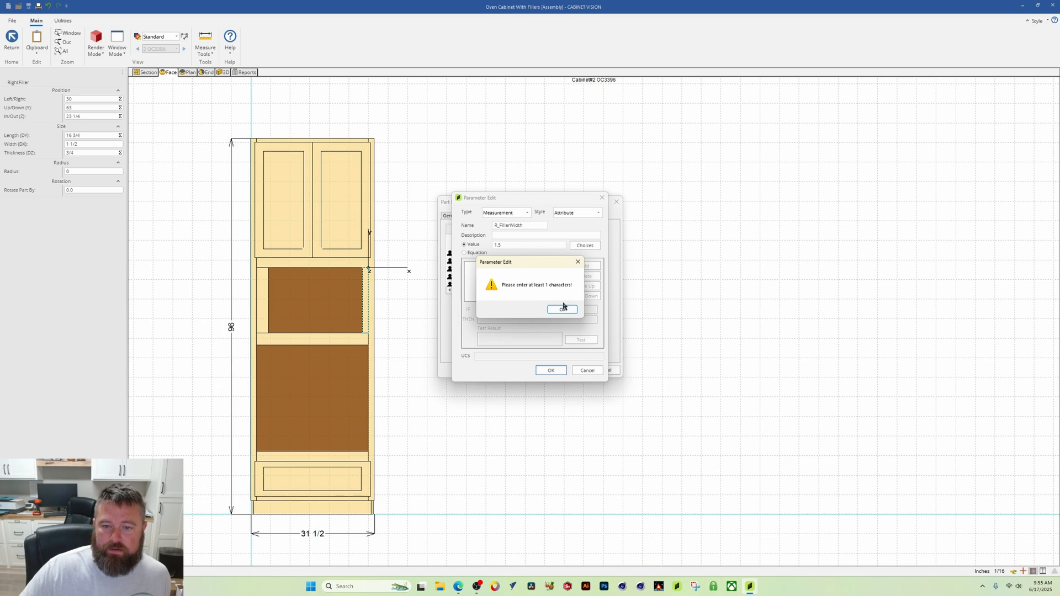
{"action": "left_click", "coordinate": [562, 309]}
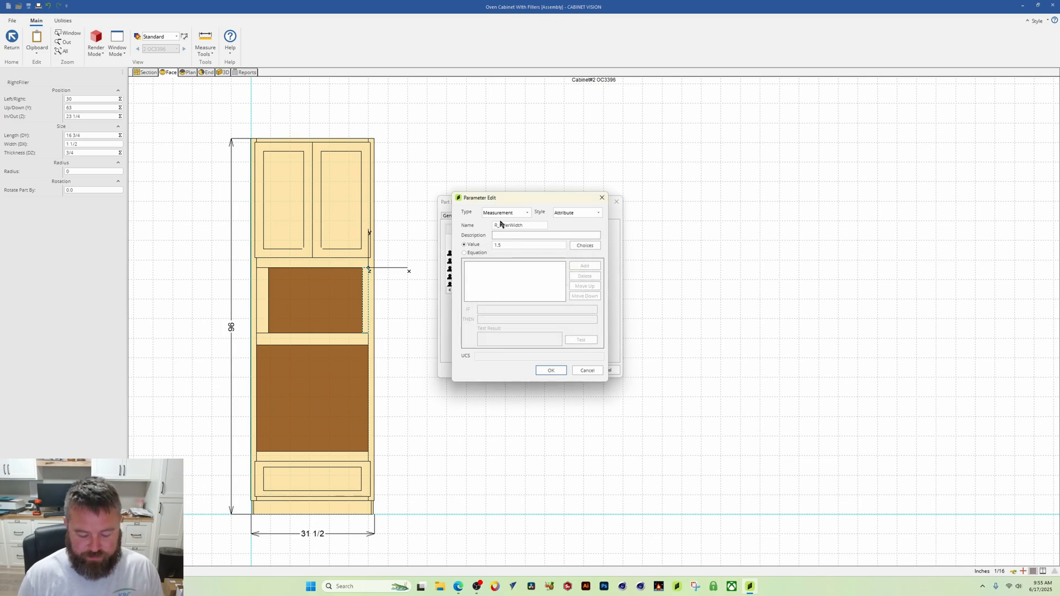
{"action": "type", "text": "Right Filler Width-KBC"}
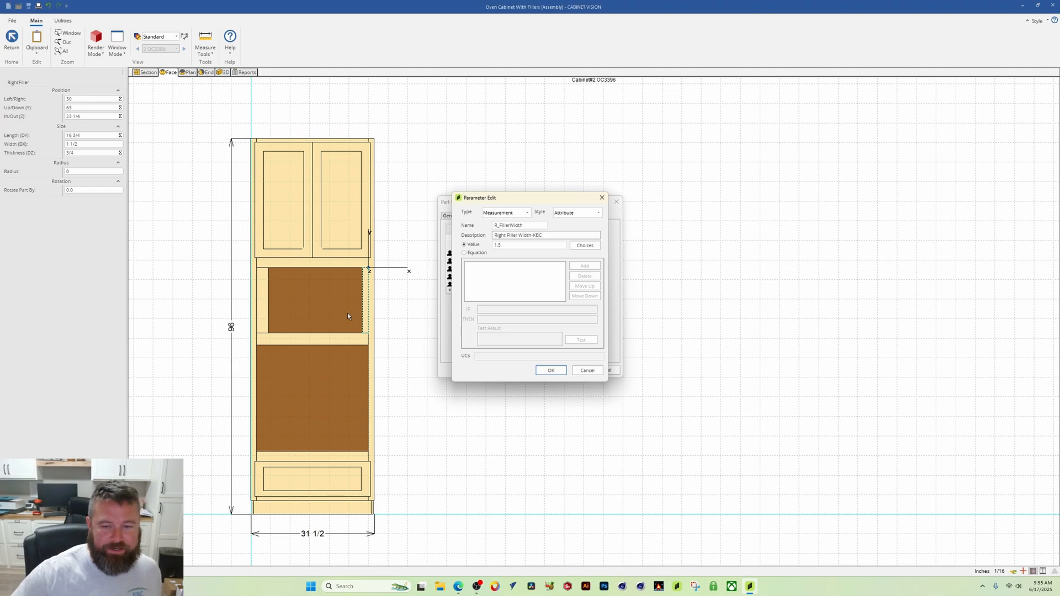
{"action": "left_click", "coordinate": [549, 370]}
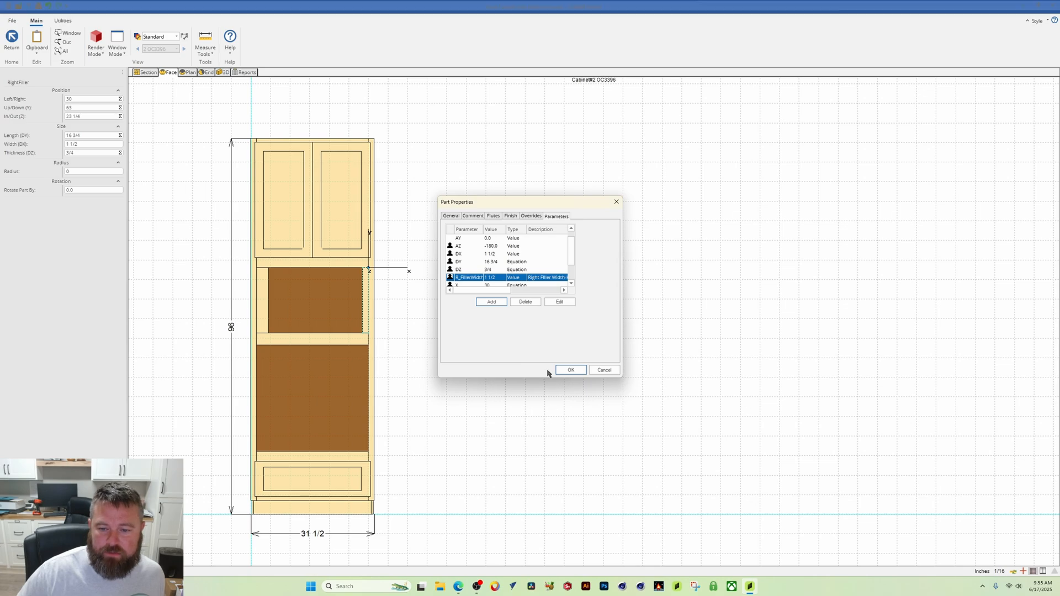
{"action": "left_click", "coordinate": [570, 370]}
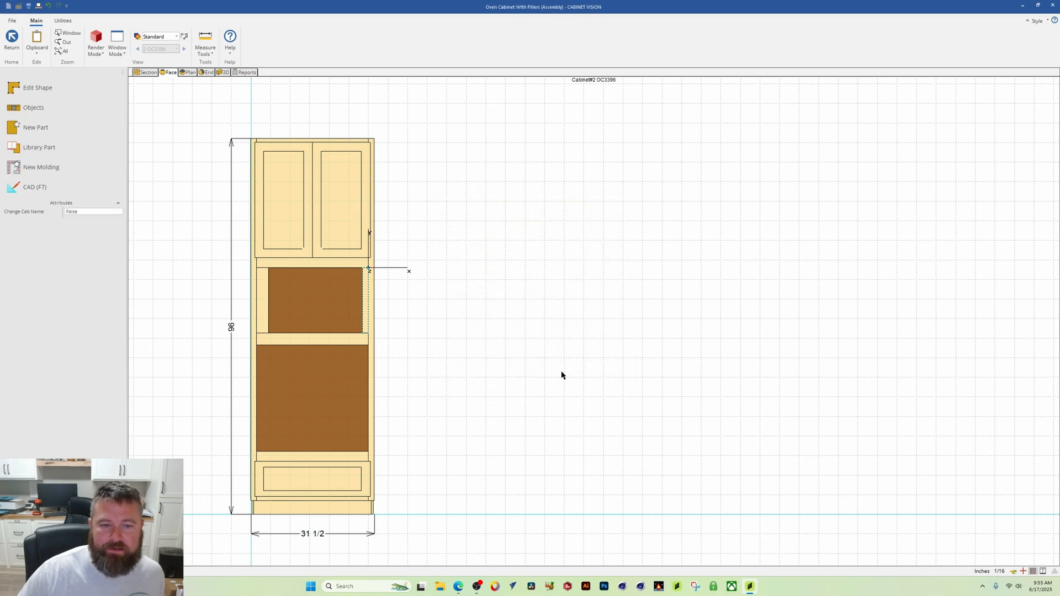
Check the right filler's new width attribute, then open the filler's shape for editing.
{"action": "left_click", "coordinate": [364, 285]}
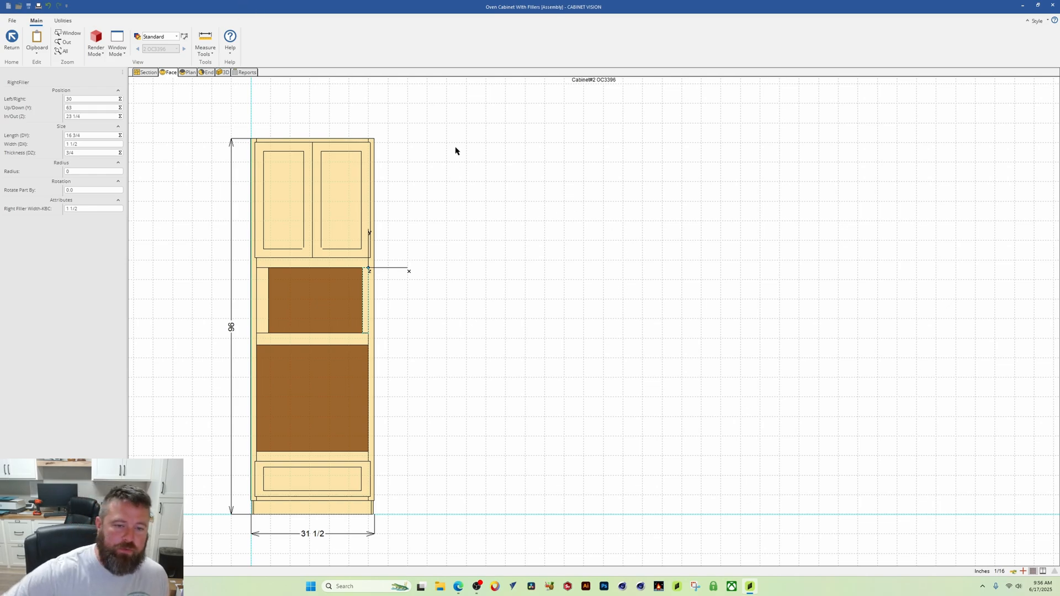
{"action": "left_click", "coordinate": [390, 309]}
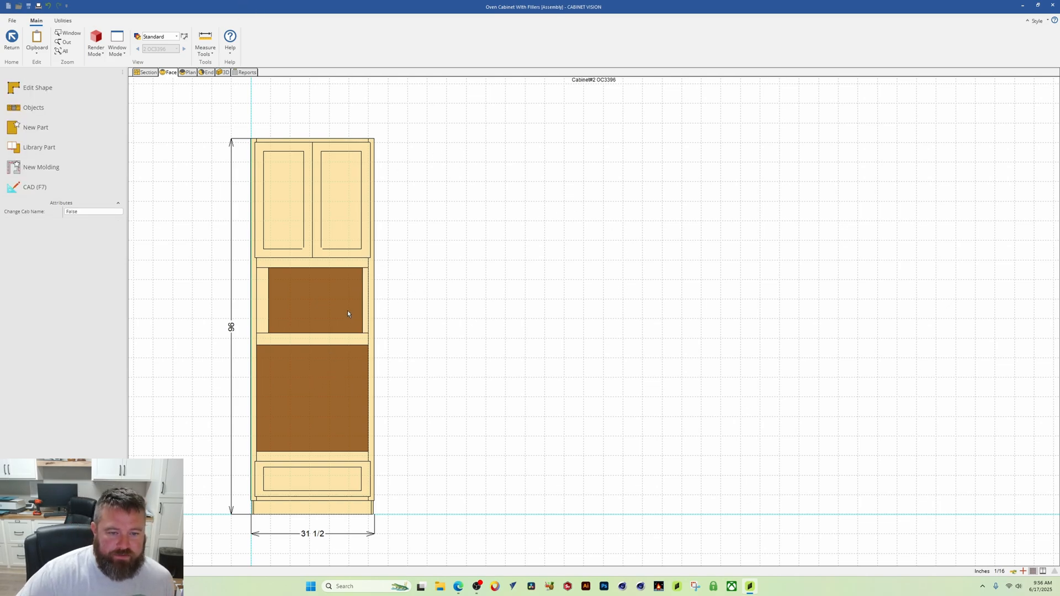
{"action": "left_click", "coordinate": [365, 275]}
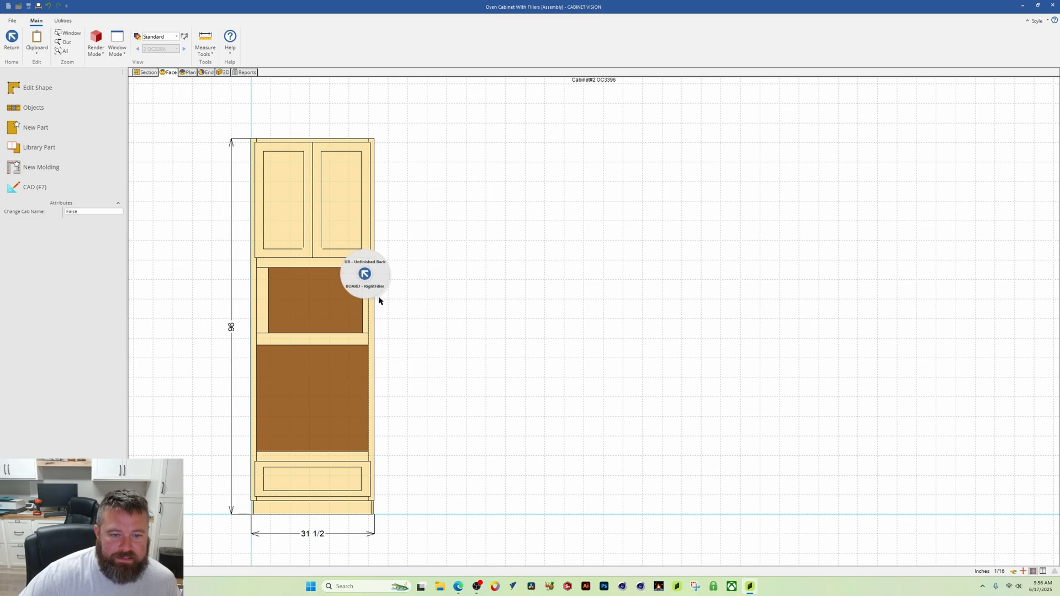
{"action": "left_click", "coordinate": [379, 291]}
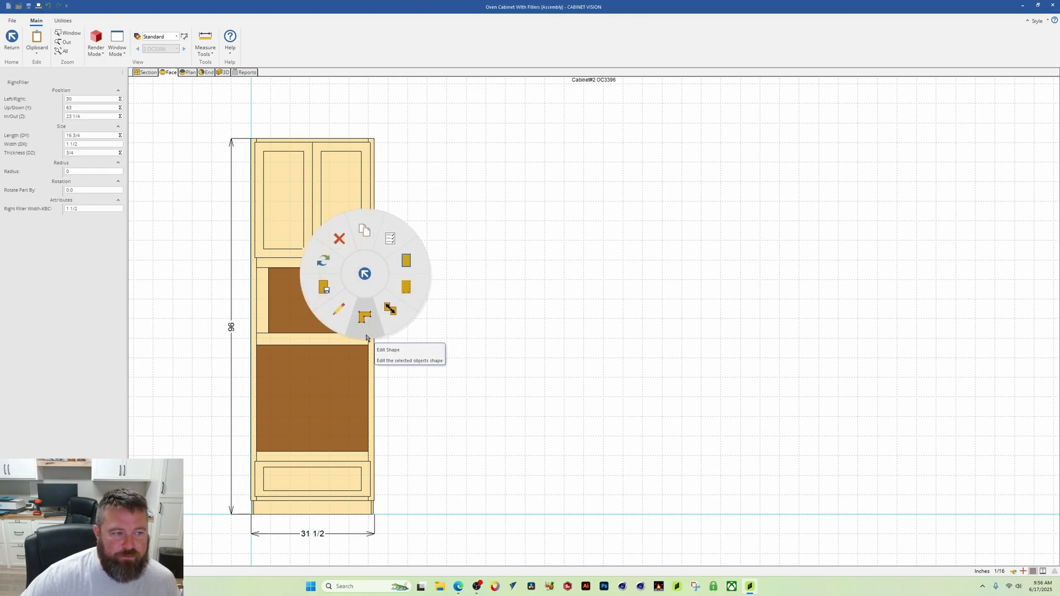
{"action": "left_click", "coordinate": [365, 330]}
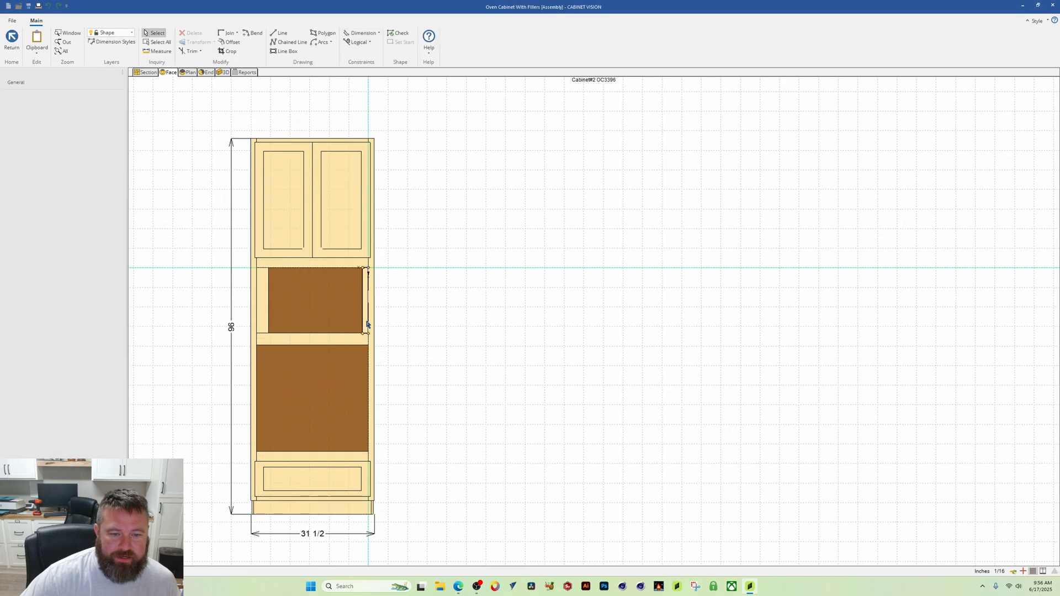
Place a length dimension constraint on the top edge of the right filler's shape.
{"action": "left_click", "coordinate": [379, 34]}
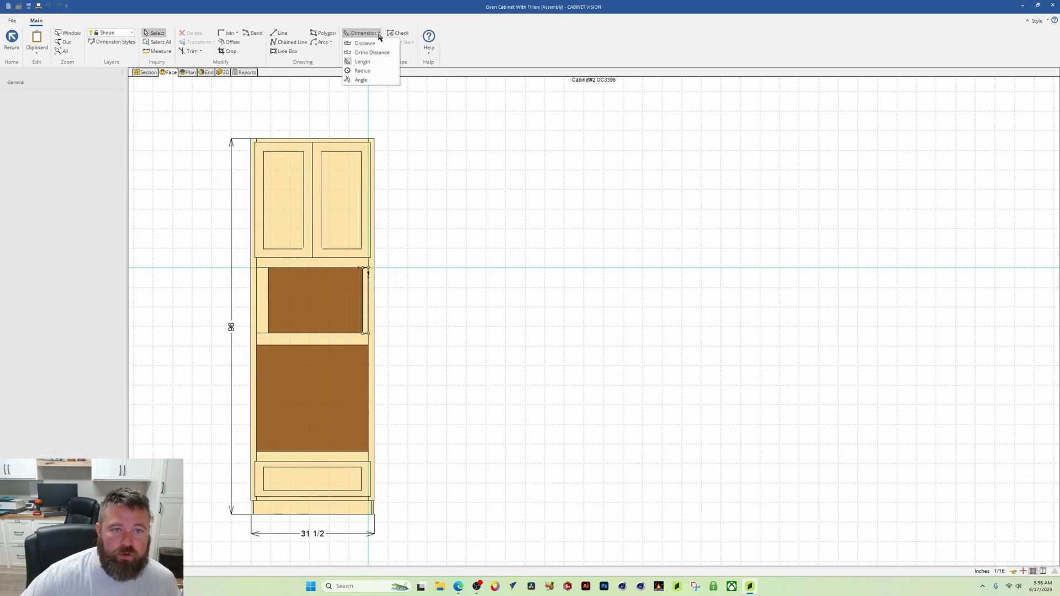
{"action": "left_click", "coordinate": [363, 61]}
{"action": "scroll", "coordinate": [352, 279], "scroll_direction": "up", "scroll_amount": 4}
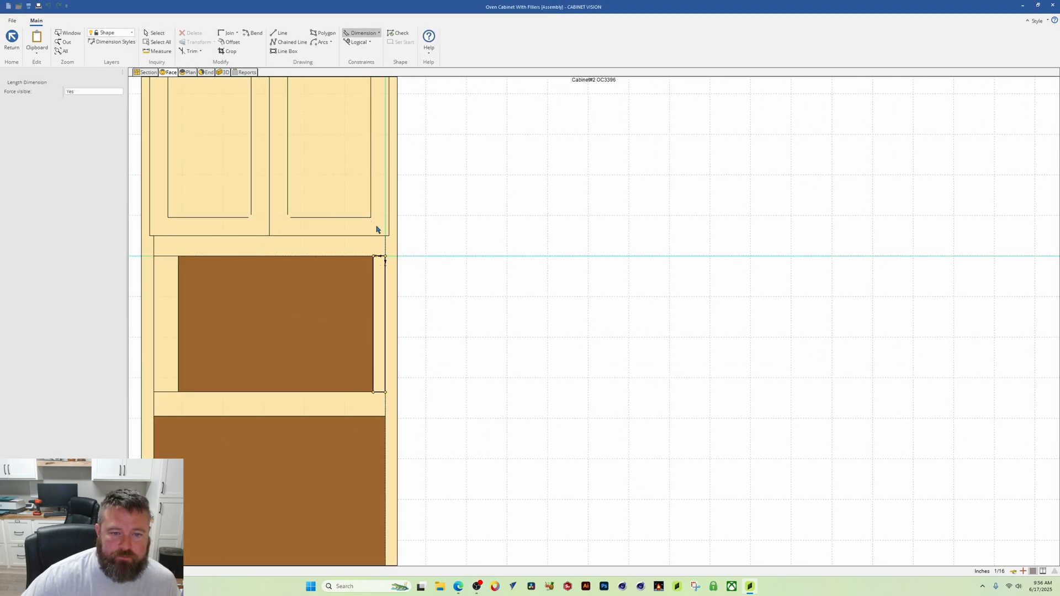
{"action": "left_click", "coordinate": [378, 255]}
{"action": "left_click", "coordinate": [377, 205]}
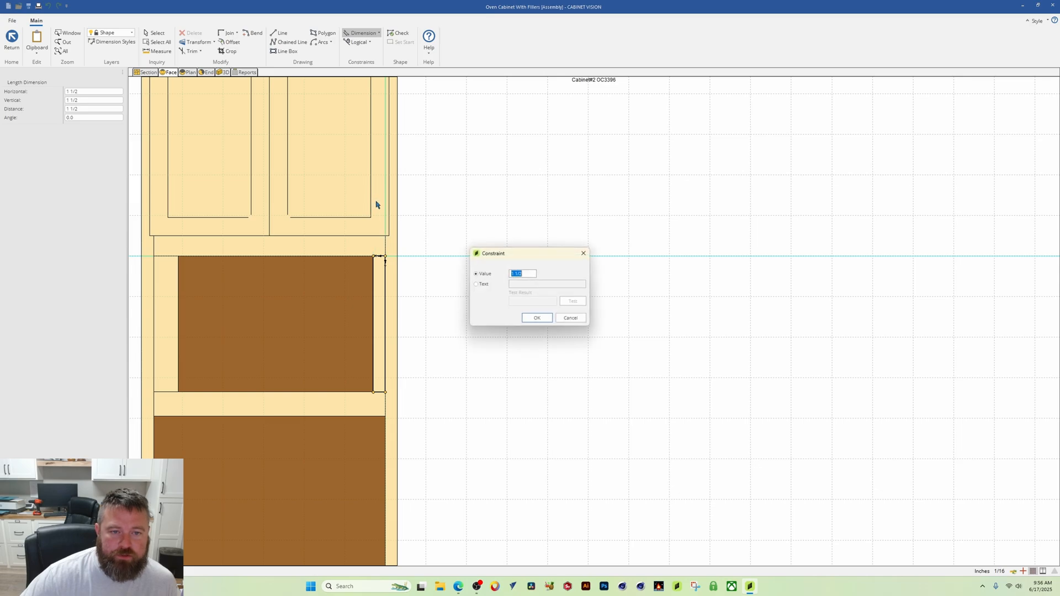
Set the top edge's length constraint to the text R_FillerWidth, test the expression, and copy it before accepting.
{"action": "left_click", "coordinate": [493, 285]}
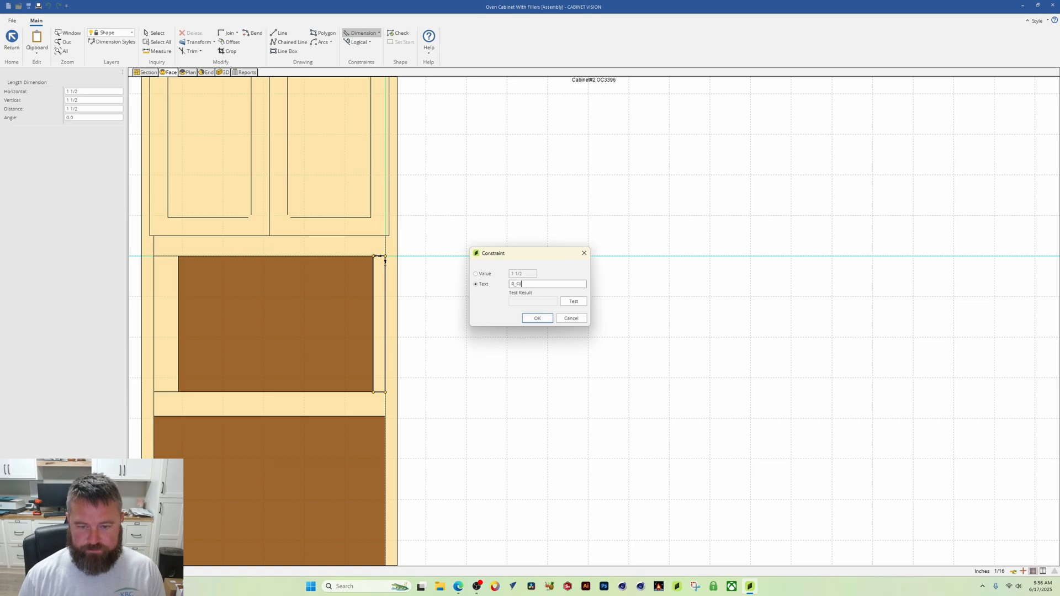
{"action": "type", "text": "R_FillerWidth"}
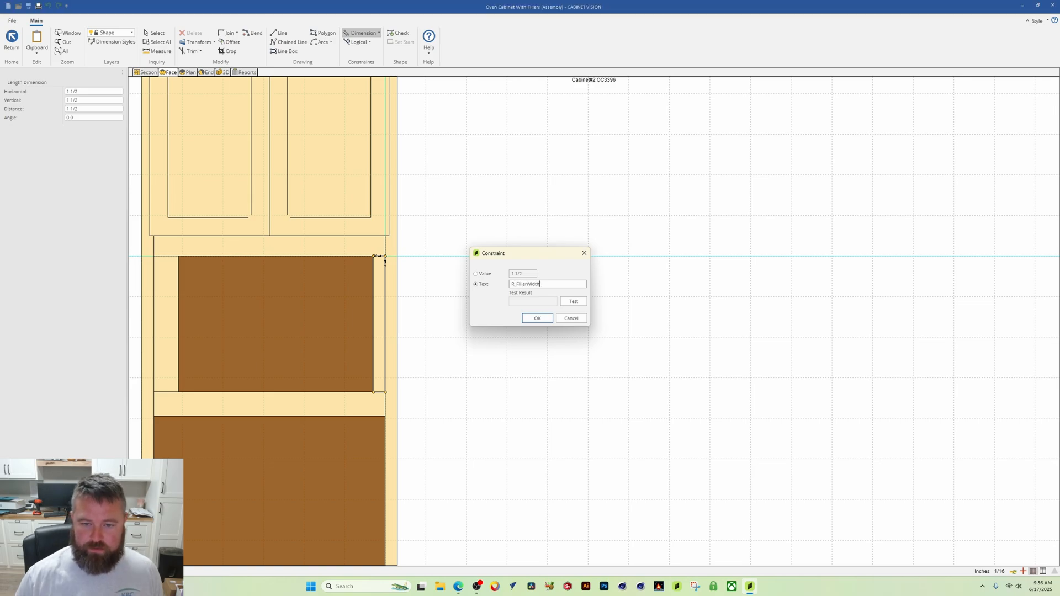
{"action": "left_click", "coordinate": [573, 302]}
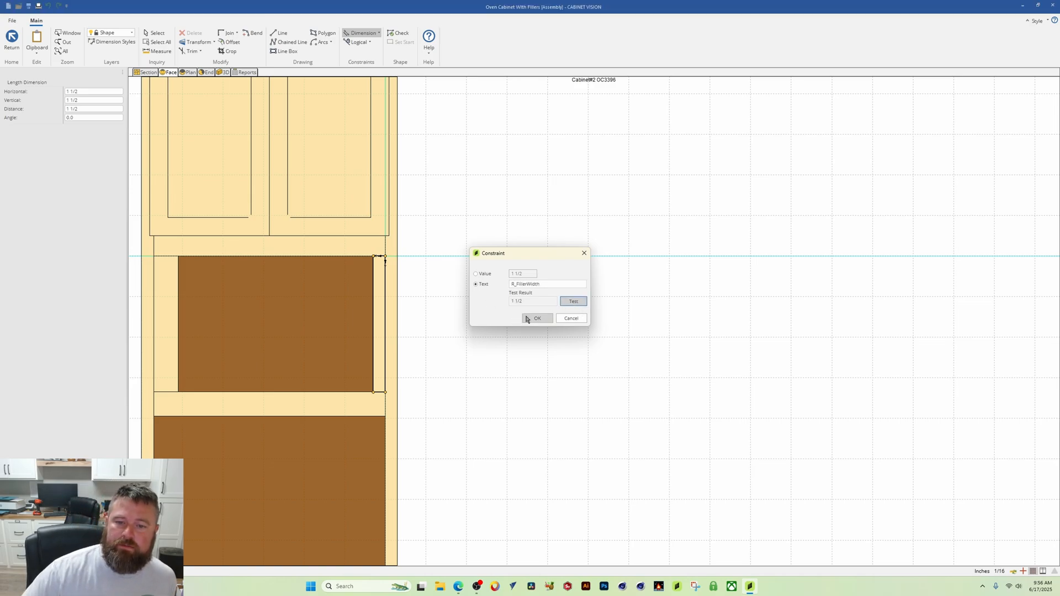
{"action": "left_click_drag", "start_coordinate": [540, 285], "coordinate": [511, 285]}
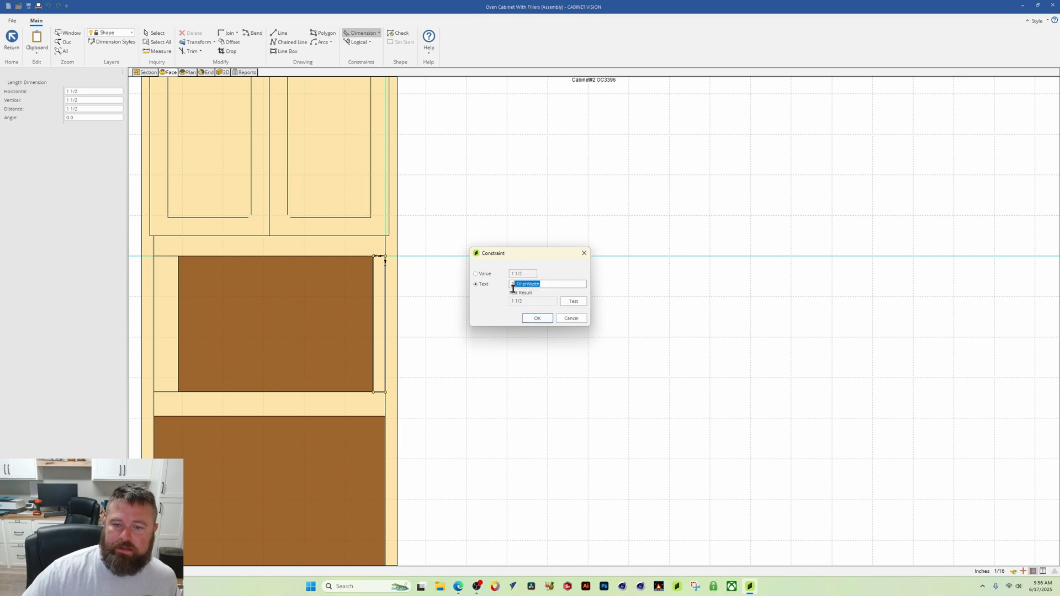
{"action": "right_click", "coordinate": [521, 285]}
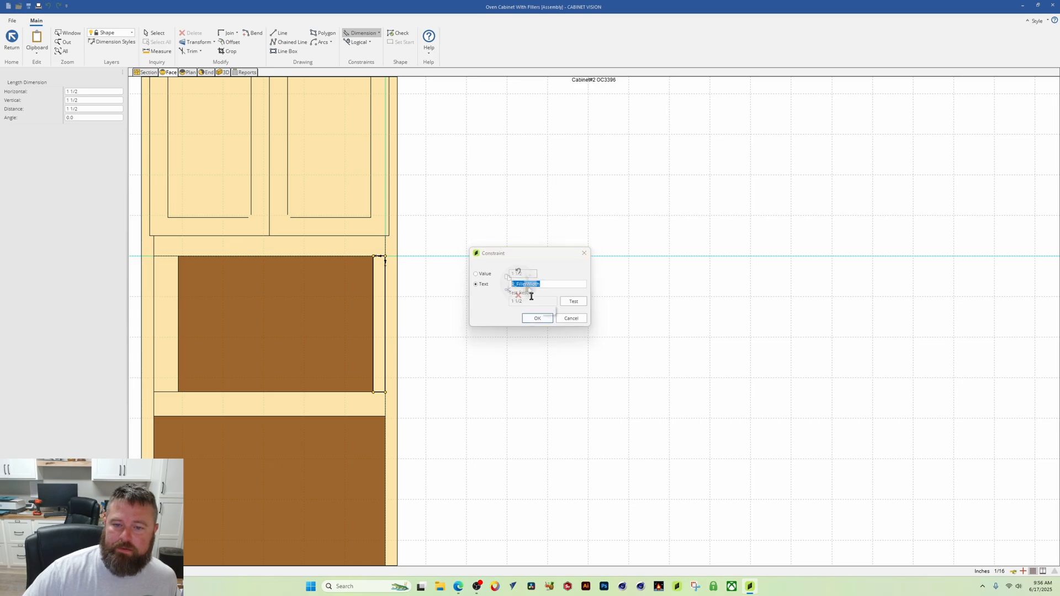
{"action": "left_click", "coordinate": [508, 277]}
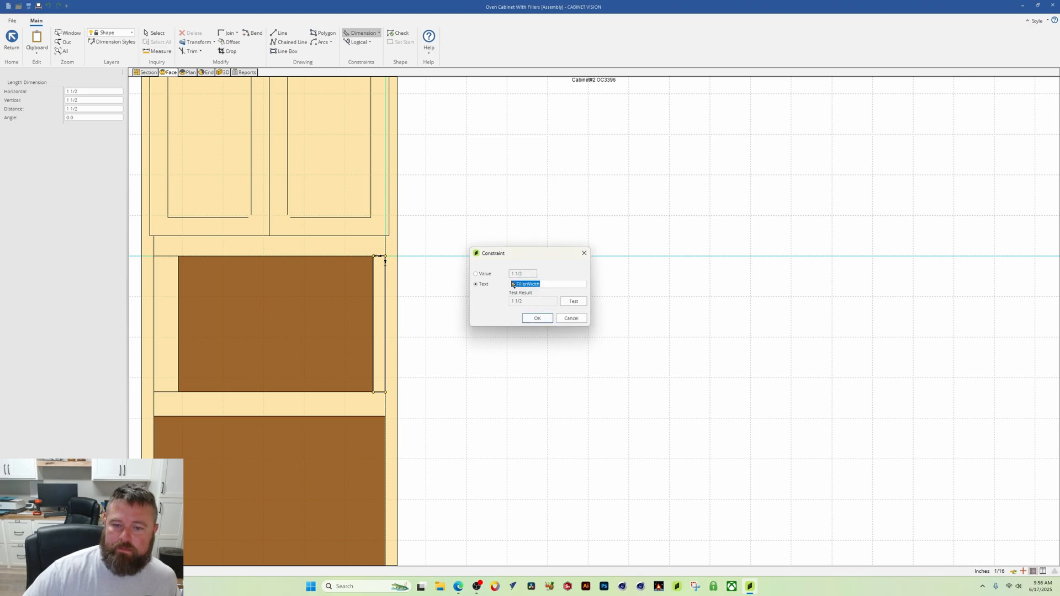
{"action": "left_click", "coordinate": [538, 318]}
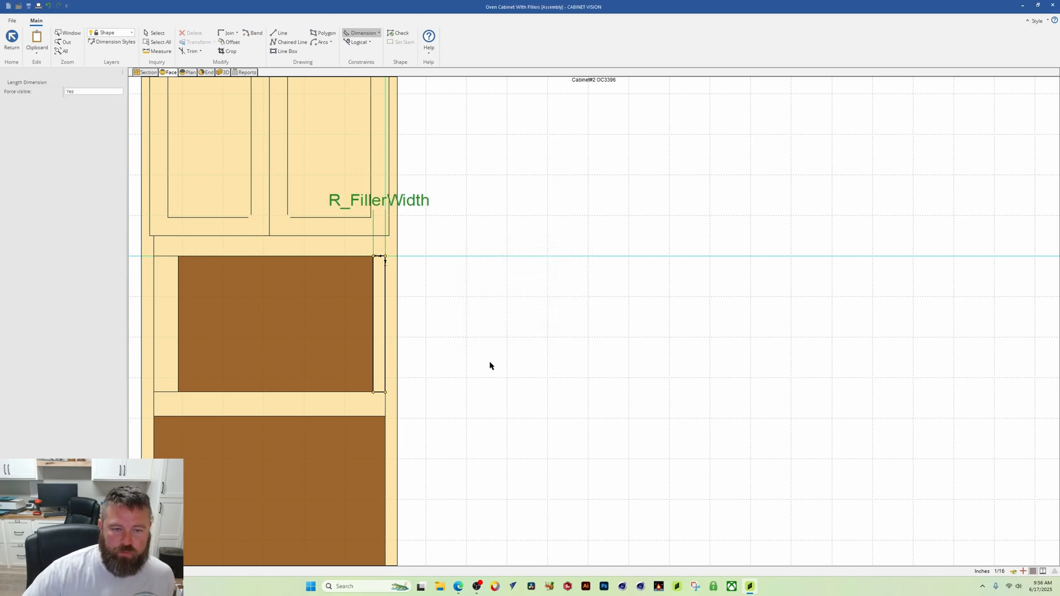
Add a length dimension constraint to the bottom edge of the right filler's shape, driven by the text R_FillerWidth.
{"action": "left_click", "coordinate": [380, 394]}
{"action": "left_click", "coordinate": [379, 498]}
{"action": "left_click", "coordinate": [476, 285]}
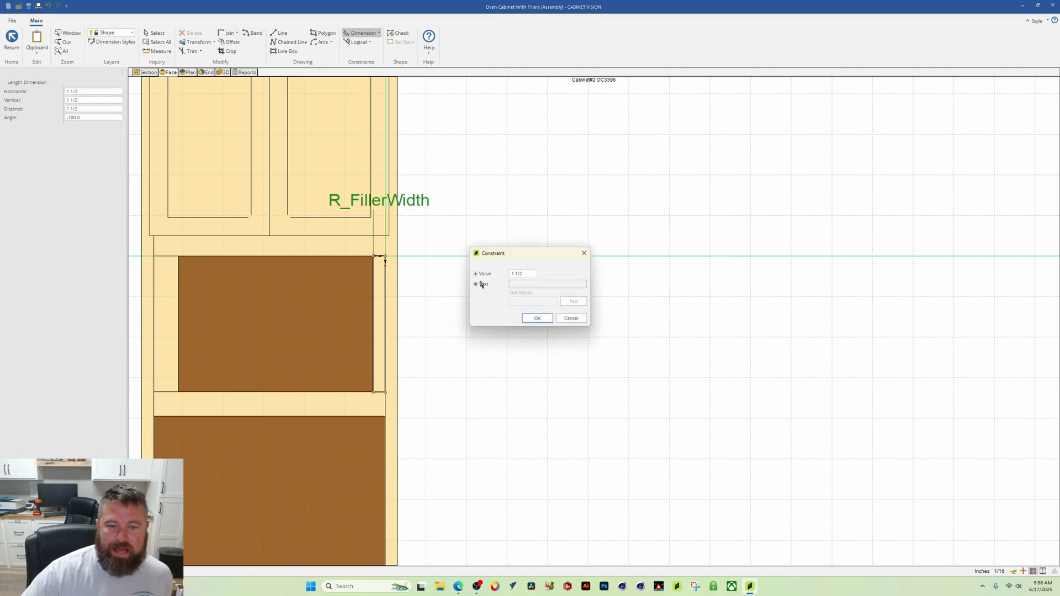
{"action": "right_click", "coordinate": [516, 282]}
{"action": "left_click", "coordinate": [525, 287]}
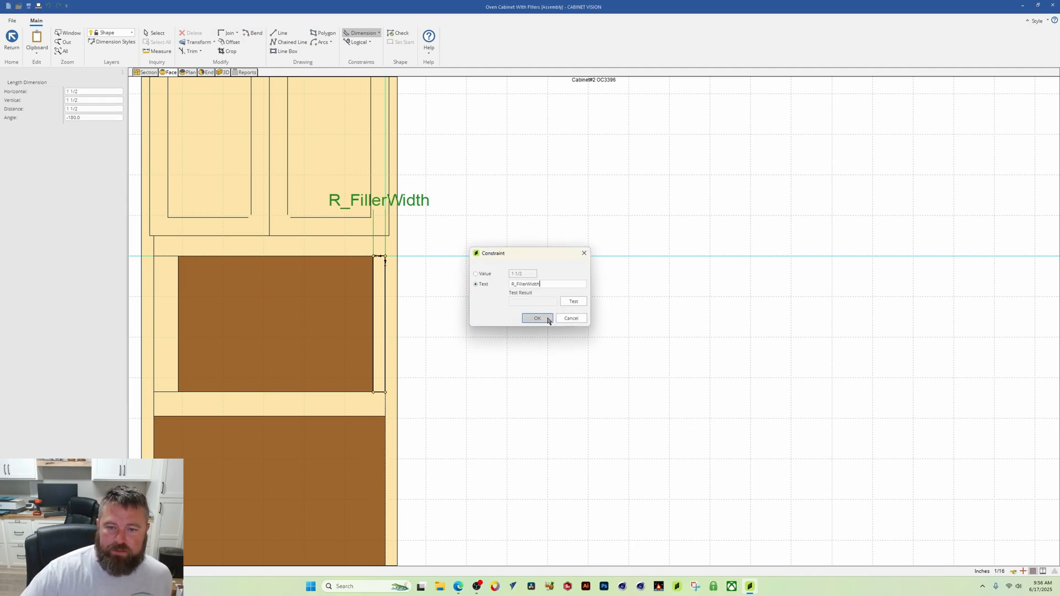
{"action": "left_click", "coordinate": [537, 318]}
{"action": "scroll", "coordinate": [447, 447], "scroll_direction": "down", "scroll_amount": 3}
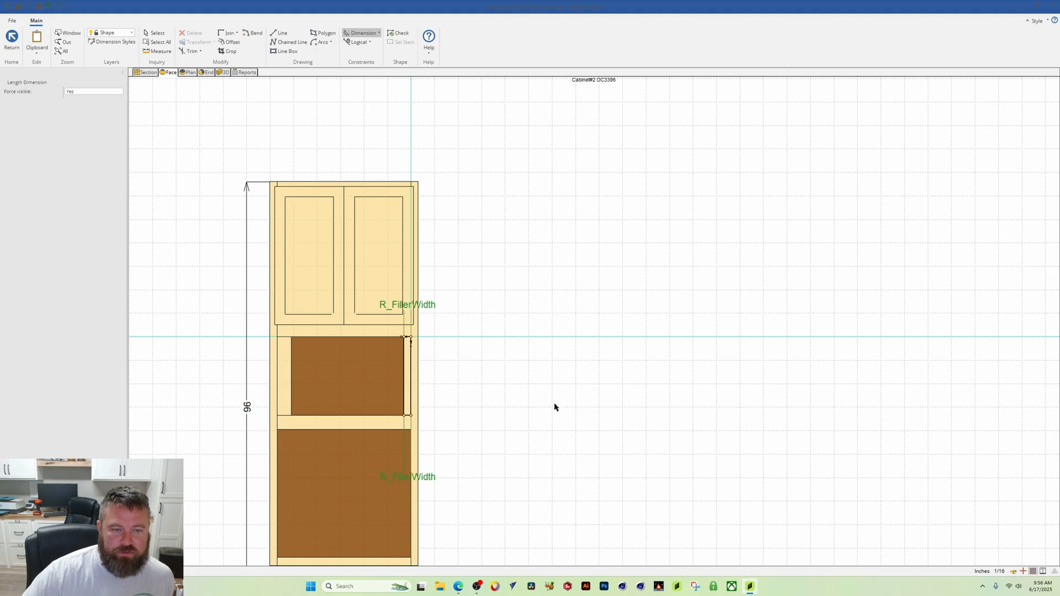
{"action": "scroll", "coordinate": [541, 381], "scroll_direction": "up", "scroll_amount": 1}
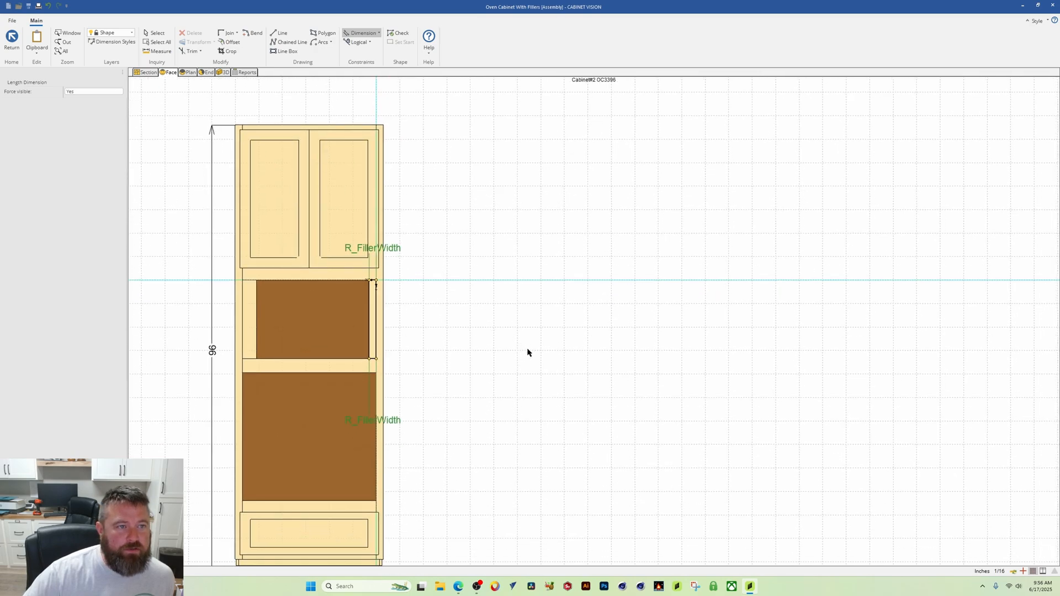
Leave the shape editor and set the right filler's Right Filler Width-KBC attribute to 3.
{"action": "left_click", "coordinate": [11, 37]}
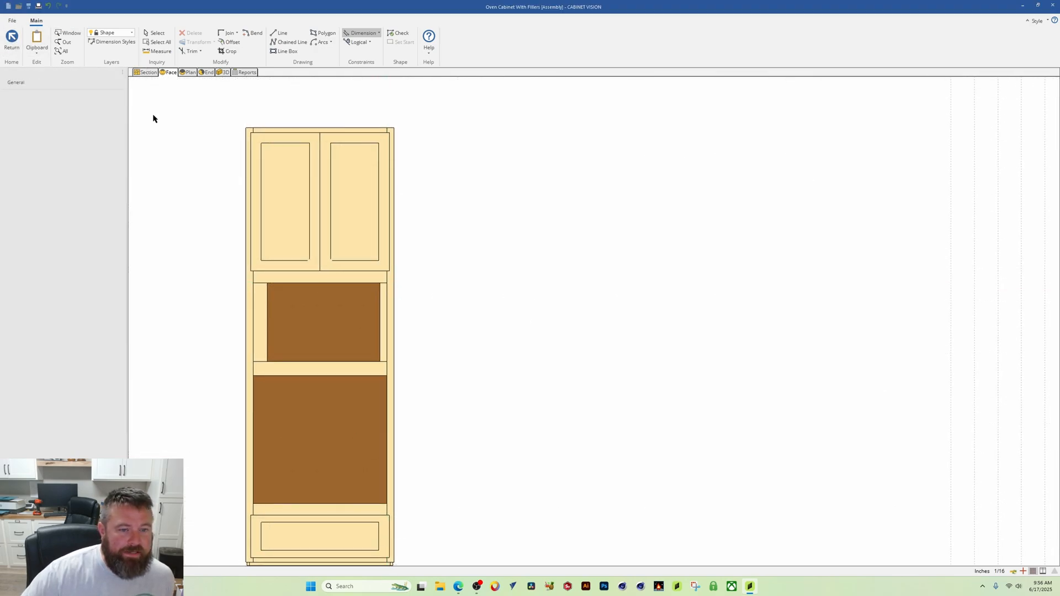
{"action": "left_click", "coordinate": [497, 308]}
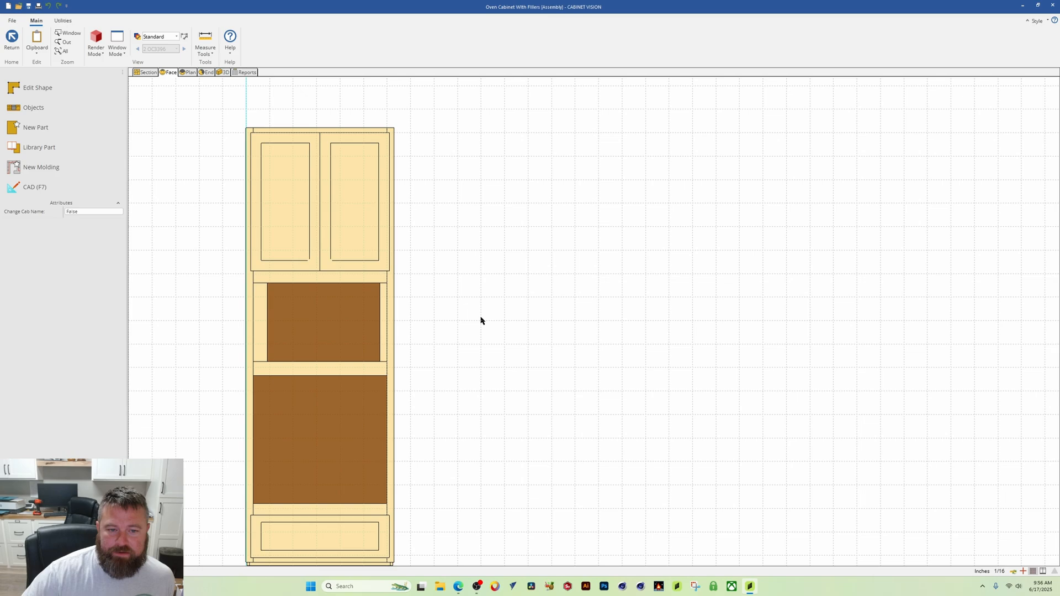
{"action": "left_click", "coordinate": [382, 306]}
{"action": "left_click", "coordinate": [396, 327]}
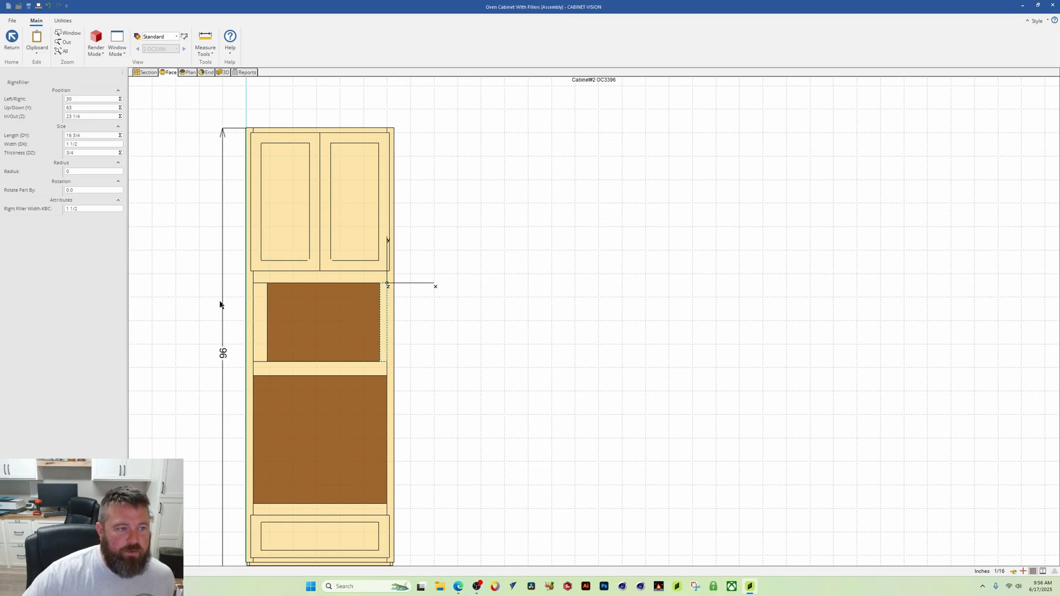
{"action": "left_click", "coordinate": [90, 208]}
{"action": "type", "text": "3"}
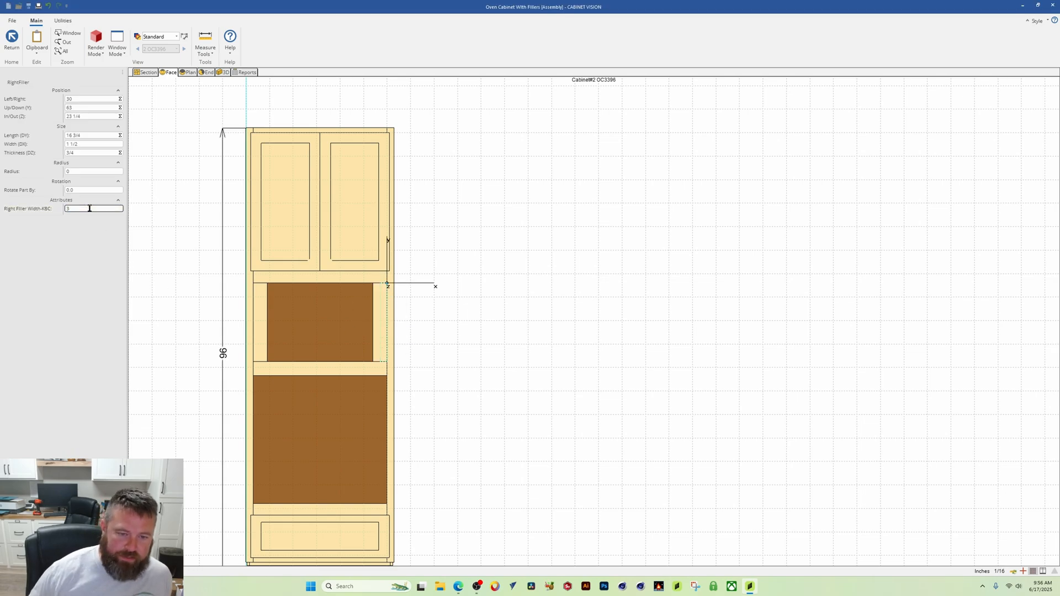
{"action": "key", "text": "Escape"}
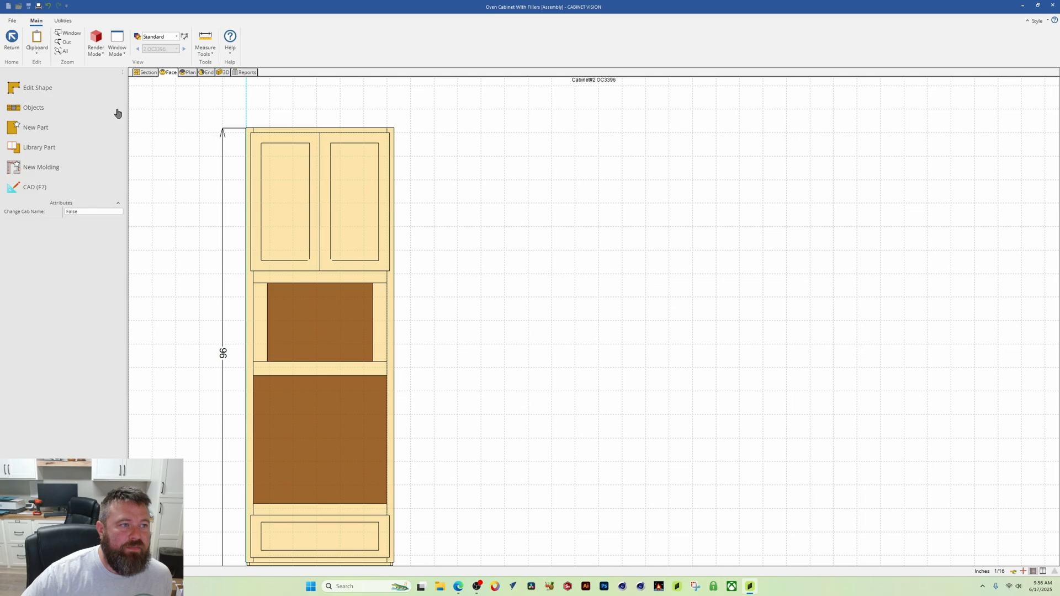
Go back to the room layout and examine the oven cabinet's two fillers in the 3D view.
{"action": "left_click", "coordinate": [13, 42]}
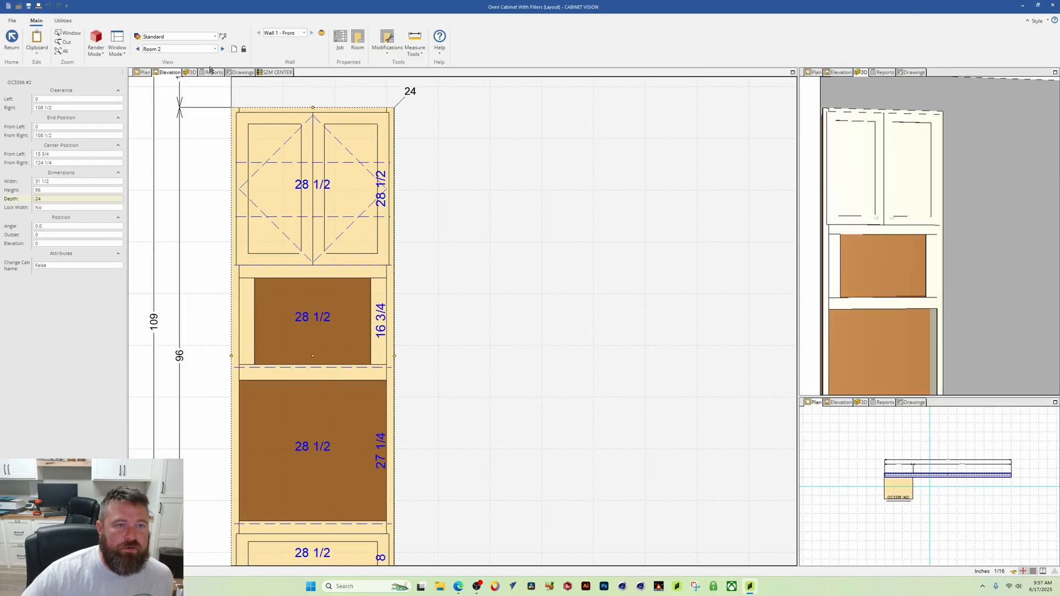
{"action": "left_click", "coordinate": [193, 72]}
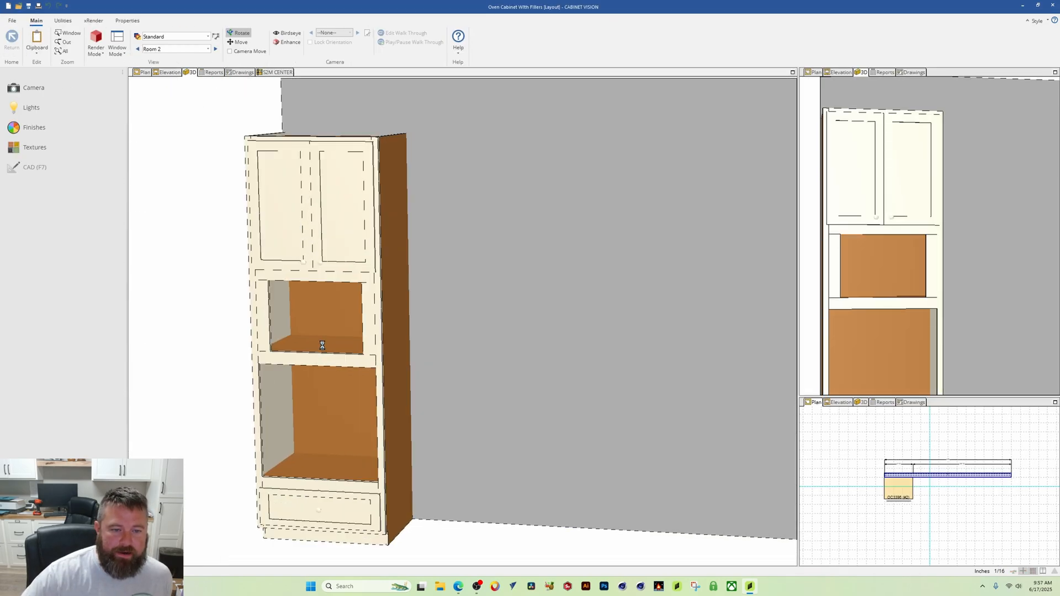
{"action": "left_click_drag", "start_coordinate": [419, 361], "coordinate": [437, 328]}
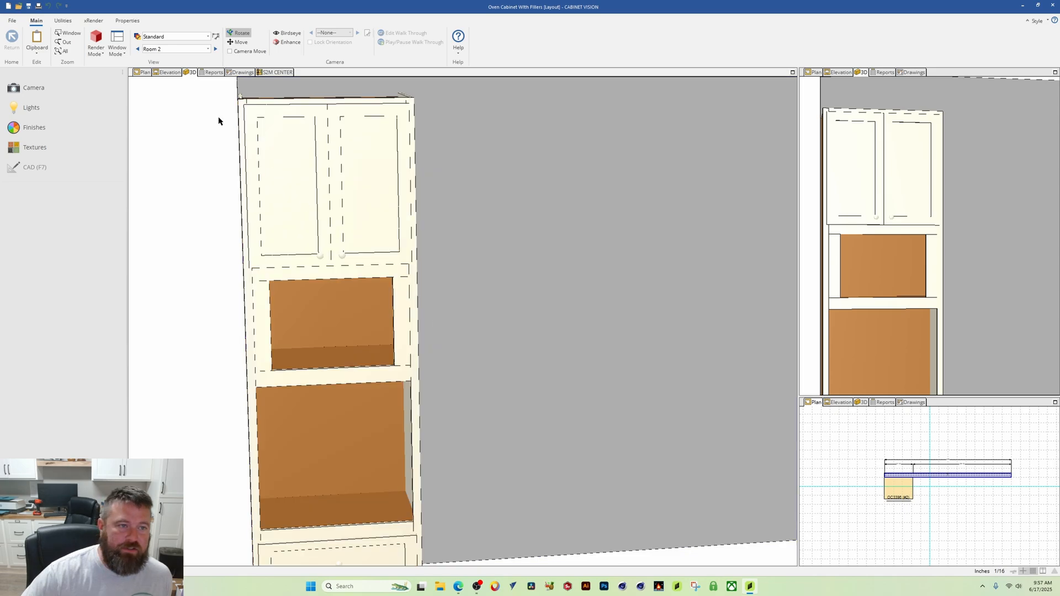
{"action": "left_click", "coordinate": [168, 73]}
{"action": "right_click", "coordinate": [329, 220]}
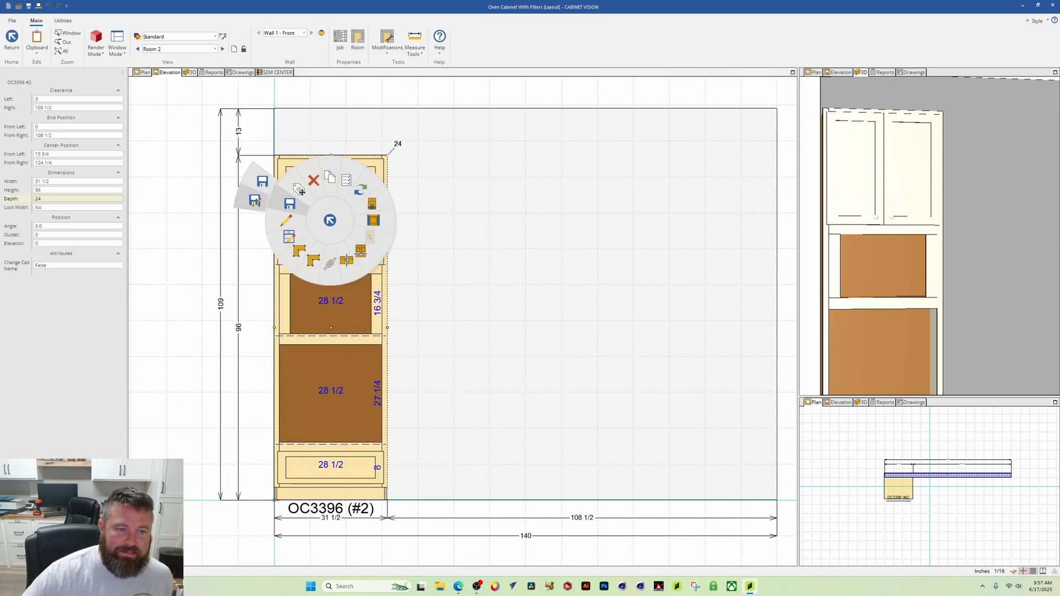
{"action": "left_click", "coordinate": [289, 204]}
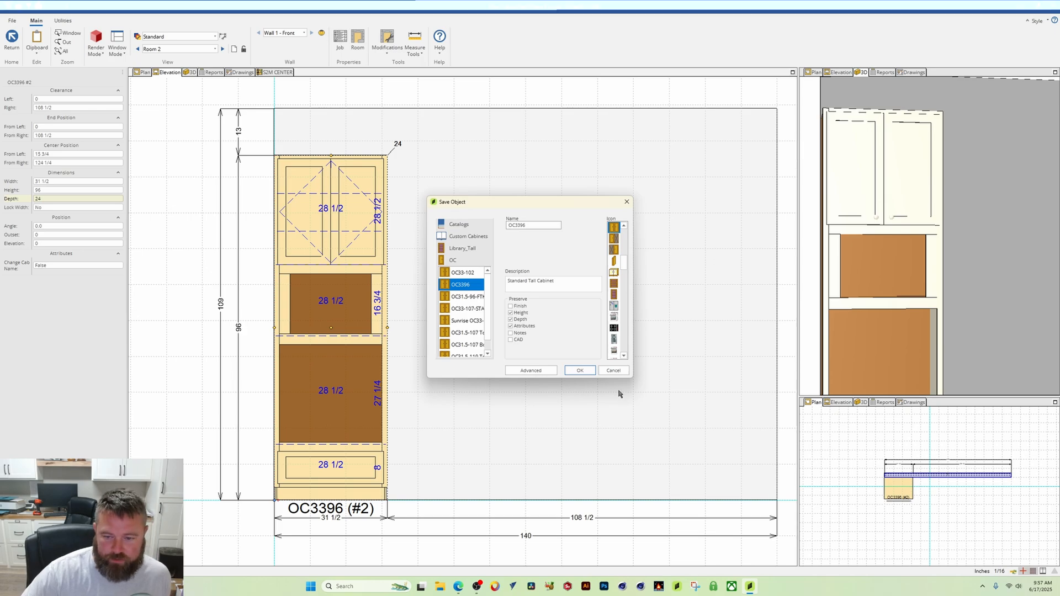
{"action": "left_click", "coordinate": [613, 371]}
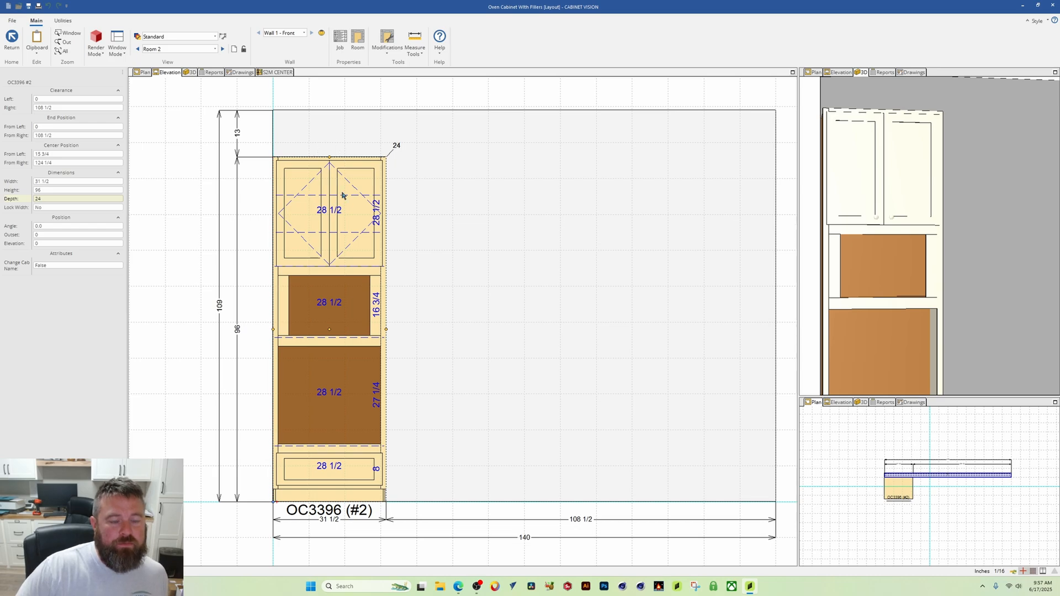
Open the oven cabinet's assembly for editing and show its section view.
{"action": "scroll", "coordinate": [353, 282], "scroll_direction": "down", "scroll_amount": 1}
{"action": "scroll", "coordinate": [353, 283], "scroll_direction": "up", "scroll_amount": 4}
{"action": "middle_click_drag", "start_coordinate": [364, 270], "coordinate": [388, 349]}
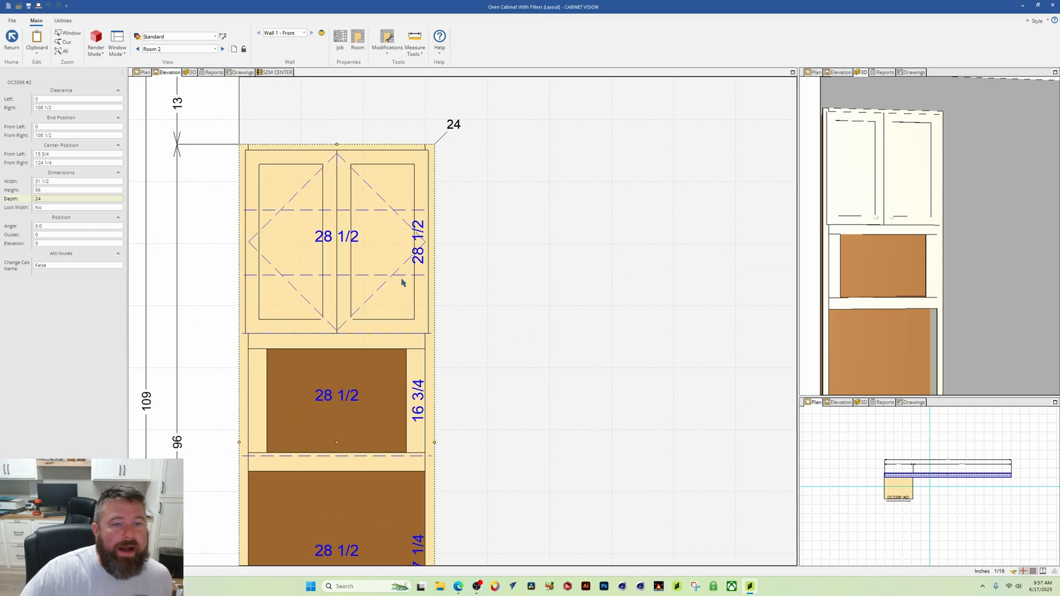
{"action": "scroll", "coordinate": [395, 321], "scroll_direction": "down", "scroll_amount": 1}
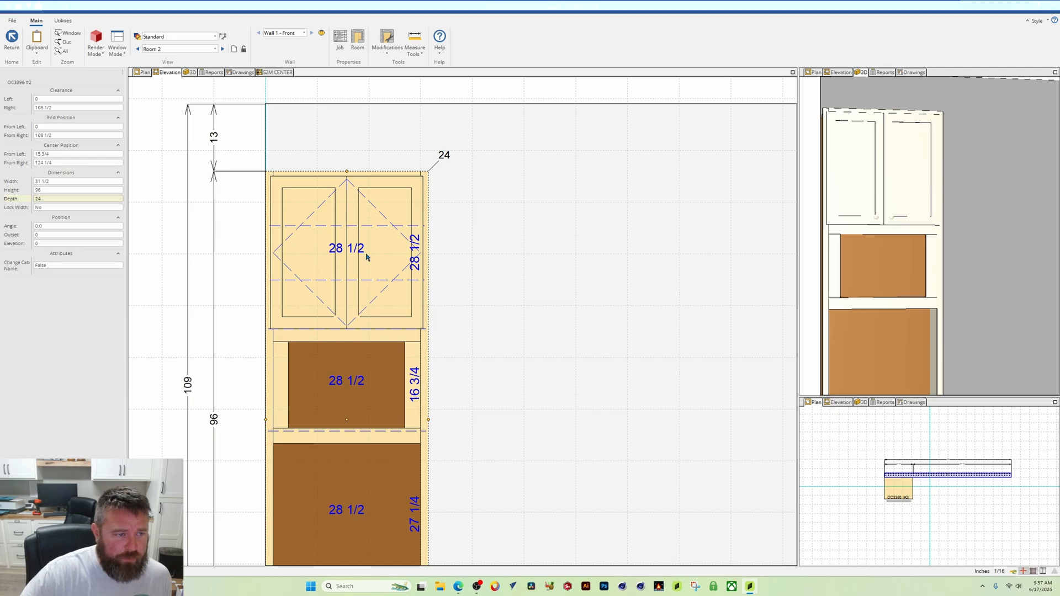
{"action": "double_click", "coordinate": [312, 260]}
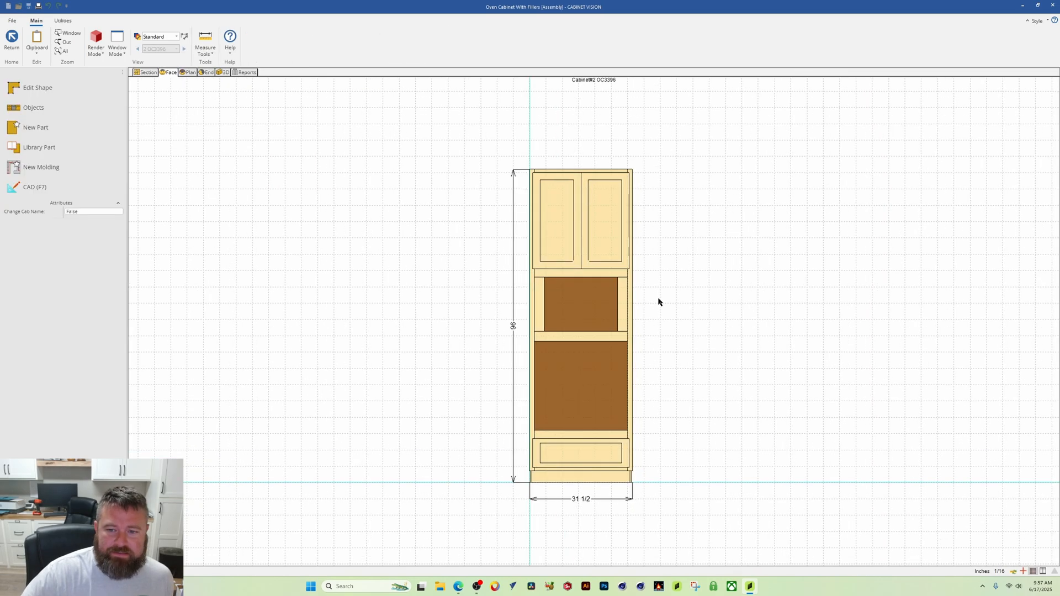
{"action": "left_click", "coordinate": [136, 73]}
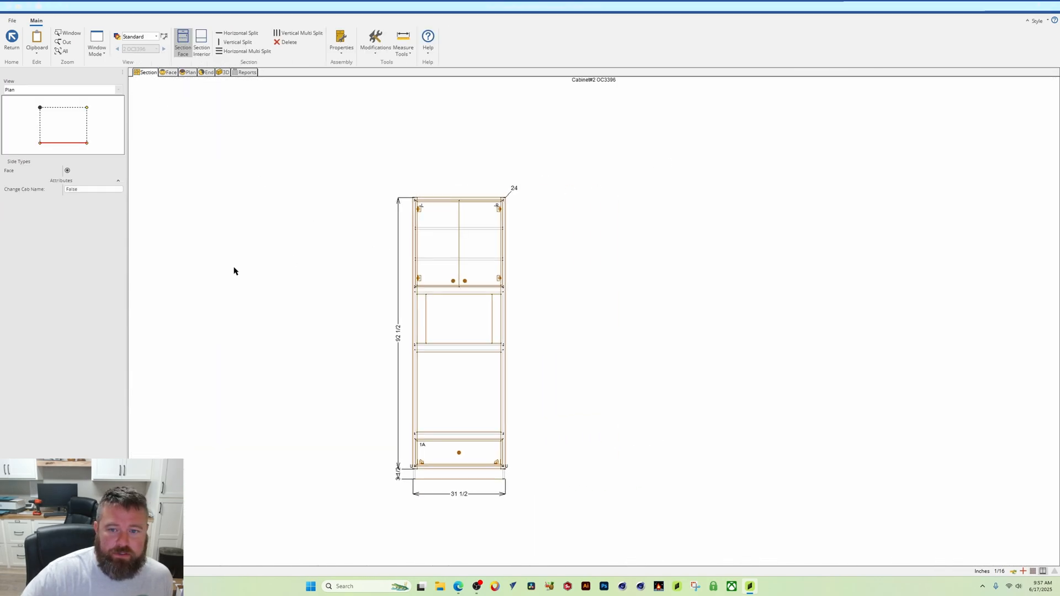
Change the cabinet's top opening from a door pair to the Open type and examine how the fillers react.
{"action": "left_click", "coordinate": [454, 251]}
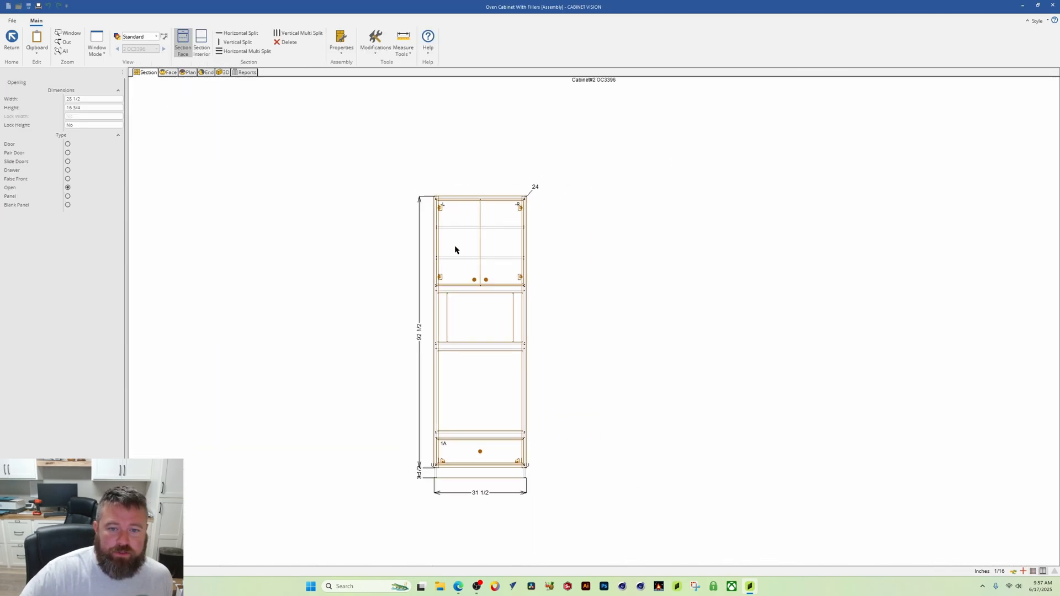
{"action": "left_click", "coordinate": [73, 190]}
{"action": "scroll", "coordinate": [526, 360], "scroll_direction": "down", "scroll_amount": 3}
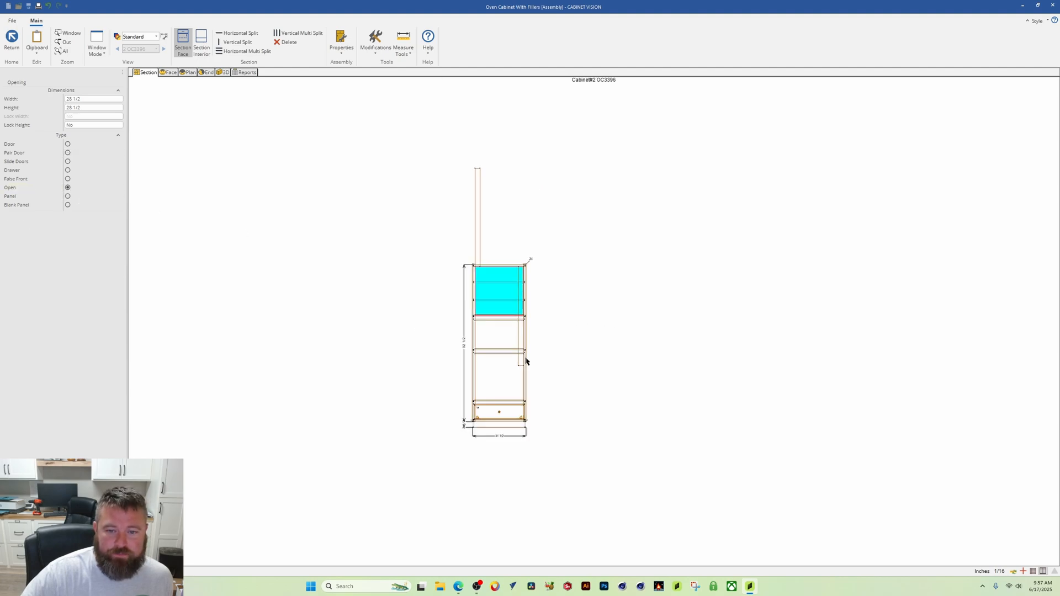
{"action": "scroll", "coordinate": [639, 309], "scroll_direction": "up", "scroll_amount": 3}
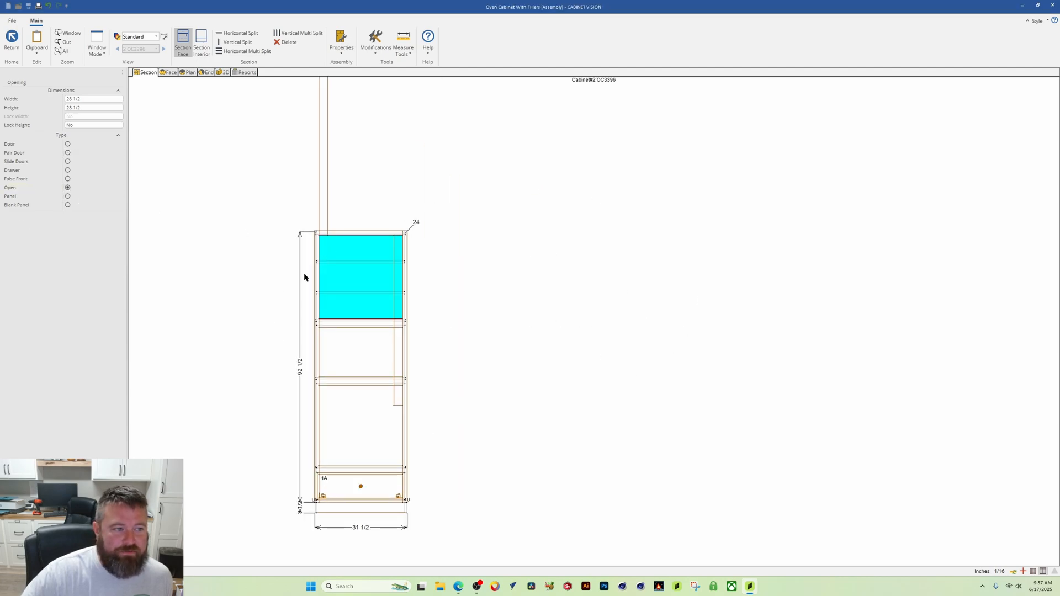
{"action": "scroll", "coordinate": [304, 277], "scroll_direction": "down", "scroll_amount": 1}
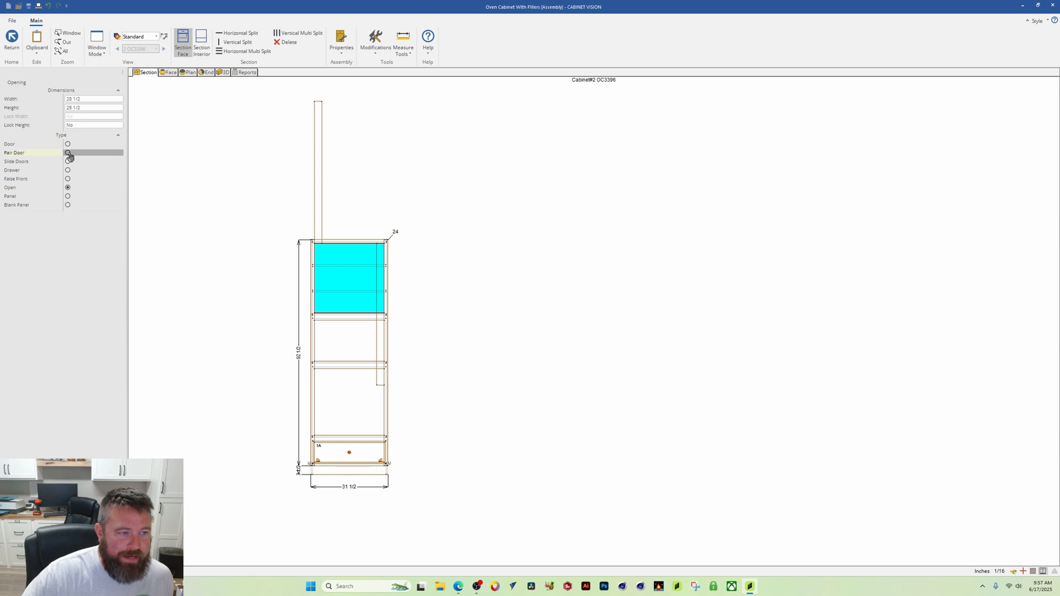
Restore the top opening to the Pair Door type and deselect it.
{"action": "left_click", "coordinate": [68, 154]}
{"action": "left_click", "coordinate": [511, 312]}
{"action": "scroll", "coordinate": [364, 333], "scroll_direction": "up", "scroll_amount": 2}
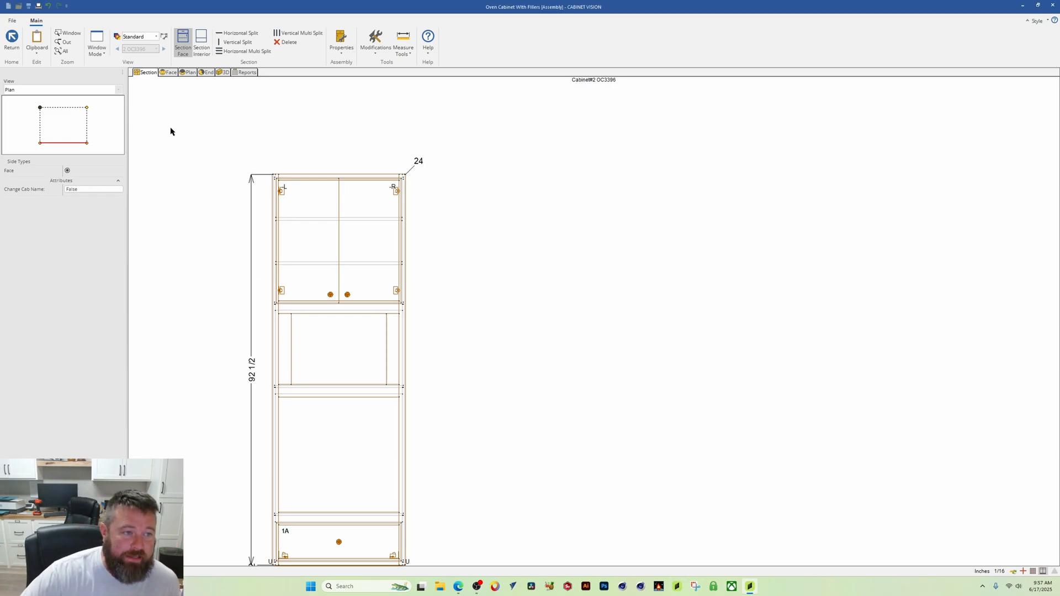
Switch the top opening to Open once more, inspect the shifted fillers, and set it back to Pair Door.
{"action": "left_click", "coordinate": [326, 233]}
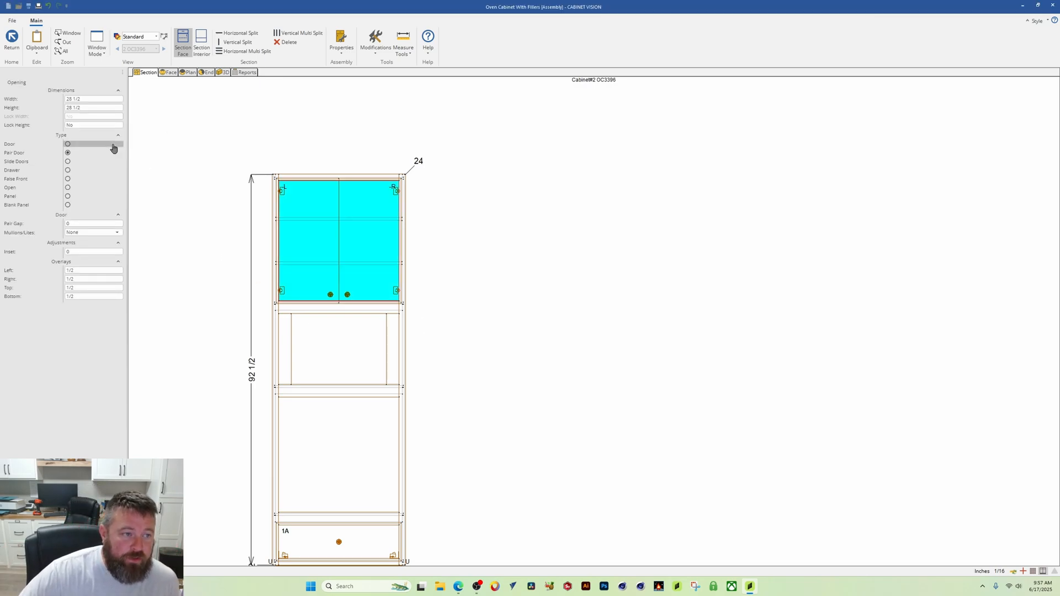
{"action": "left_click", "coordinate": [67, 187]}
{"action": "middle_click_drag", "start_coordinate": [539, 425], "coordinate": [520, 371]}
{"action": "middle_click_drag", "start_coordinate": [335, 490], "coordinate": [319, 525]}
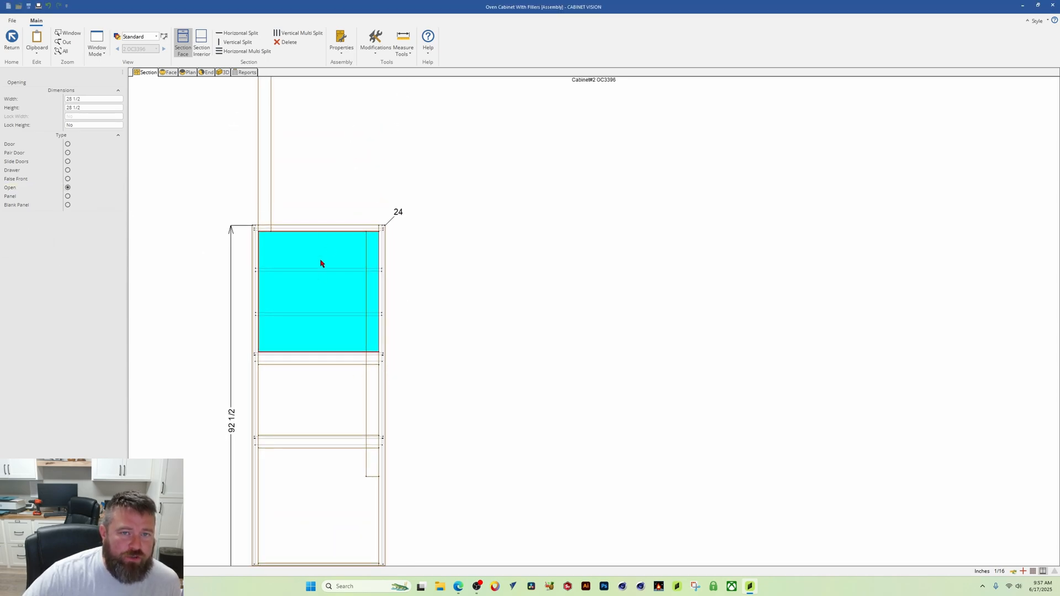
{"action": "middle_click_drag", "start_coordinate": [372, 135], "coordinate": [358, 229]}
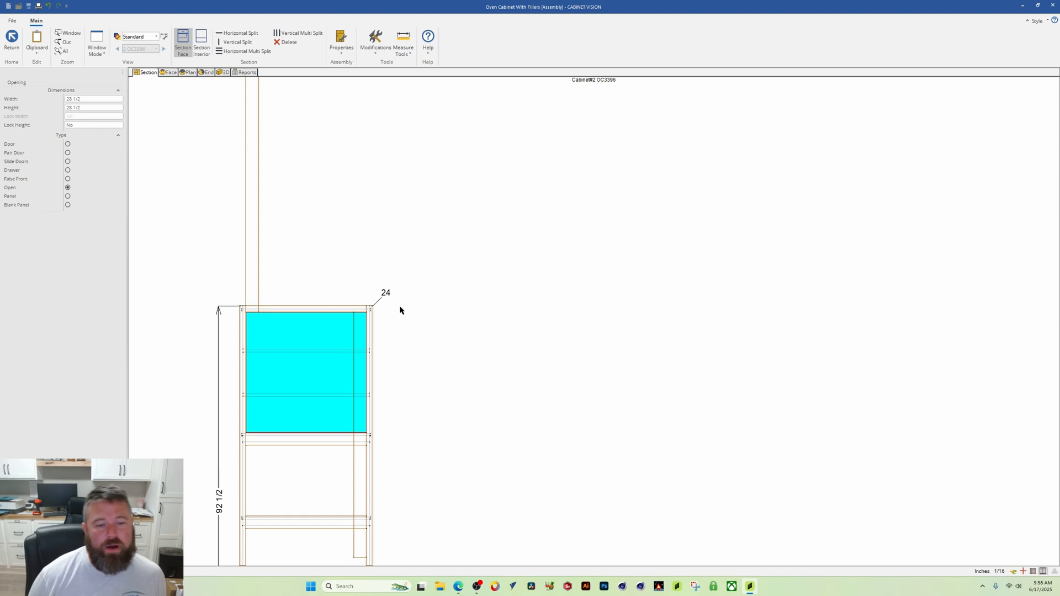
{"action": "left_click", "coordinate": [68, 153]}
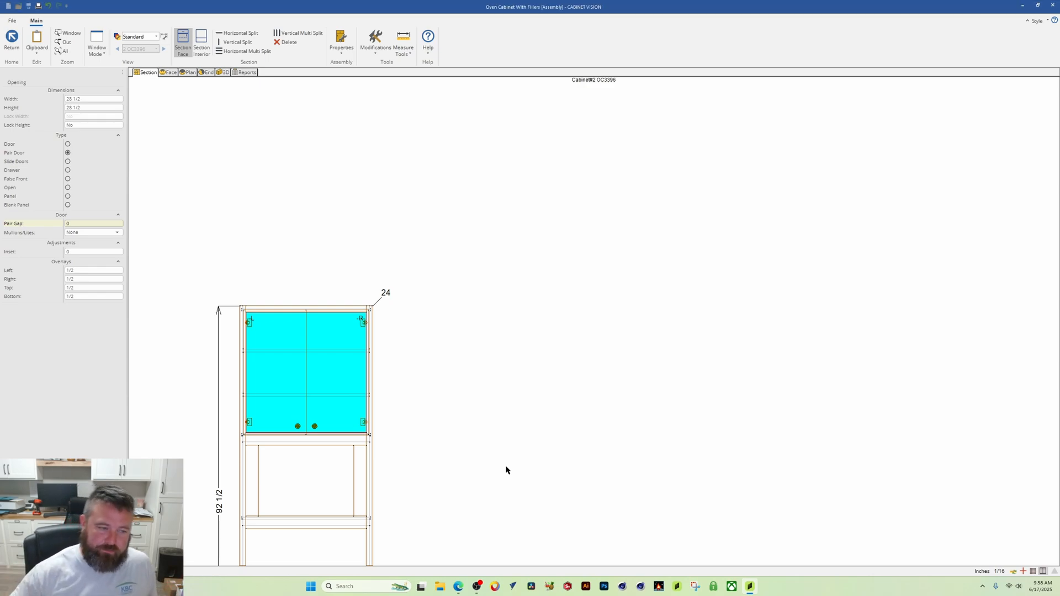
Return from the cabinet's assembly to the room layout and examine the oven cabinet's front in elevation.
{"action": "middle_click_drag", "start_coordinate": [505, 445], "coordinate": [525, 320]}
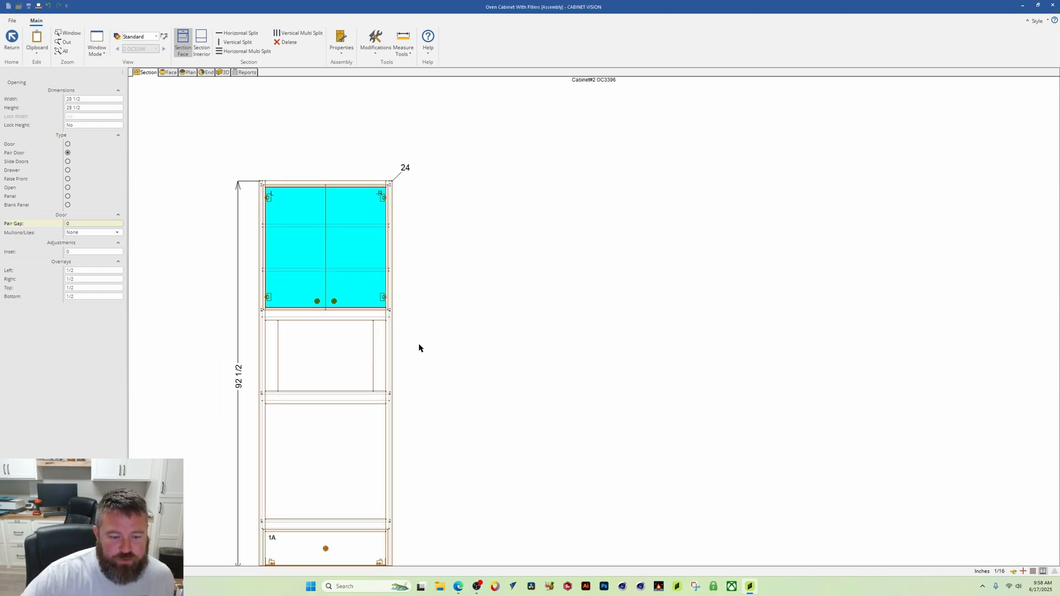
{"action": "scroll", "coordinate": [469, 456], "scroll_direction": "down", "scroll_amount": 2}
{"action": "left_click", "coordinate": [12, 37]}
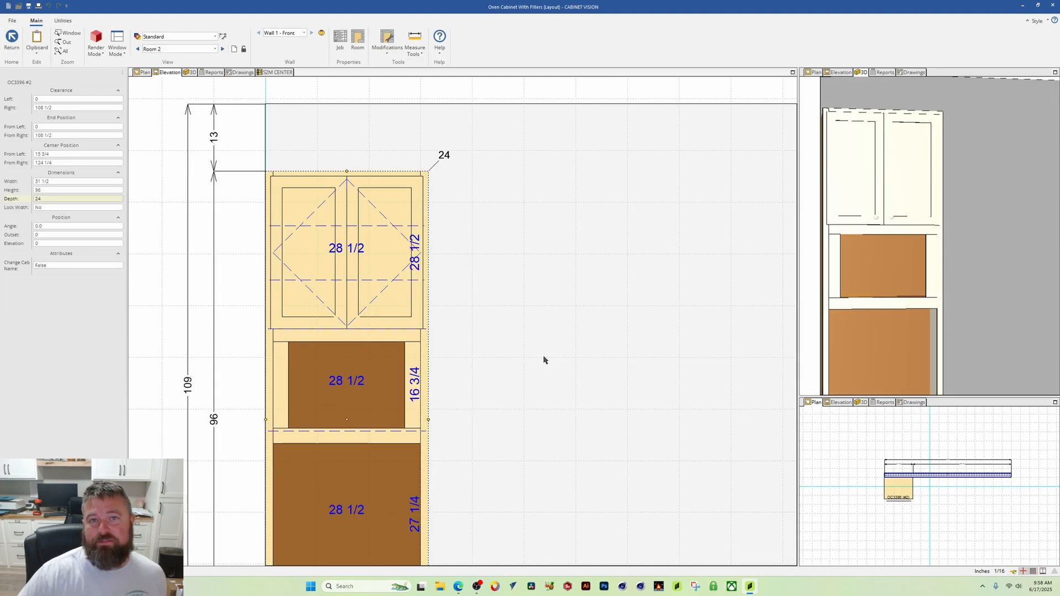
{"action": "scroll", "coordinate": [530, 438], "scroll_direction": "up", "scroll_amount": 1}
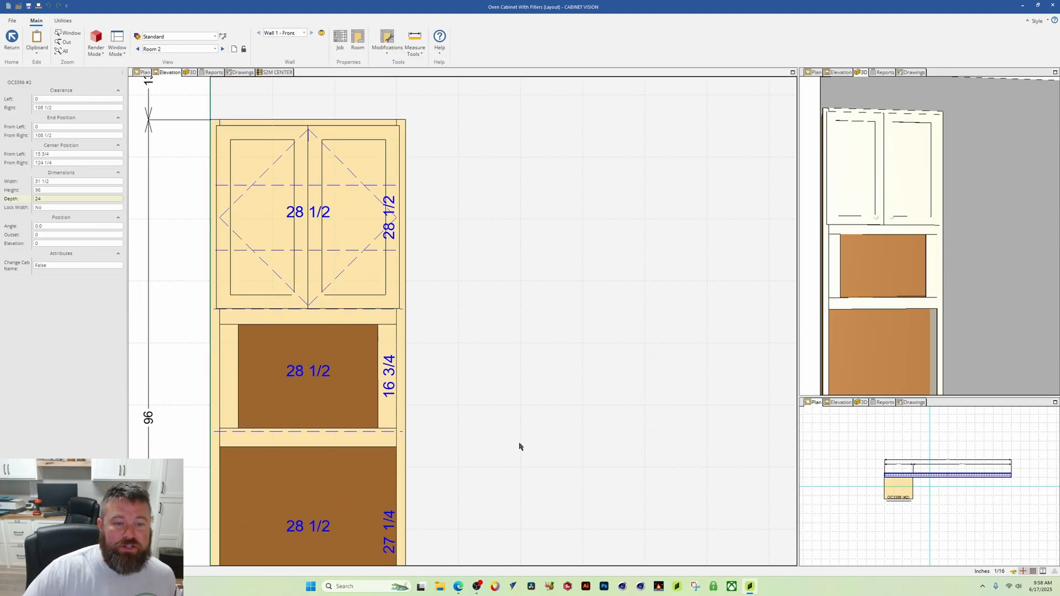
{"action": "scroll", "coordinate": [519, 446], "scroll_direction": "down", "scroll_amount": 1}
{"action": "scroll", "coordinate": [478, 466], "scroll_direction": "down", "scroll_amount": 1}
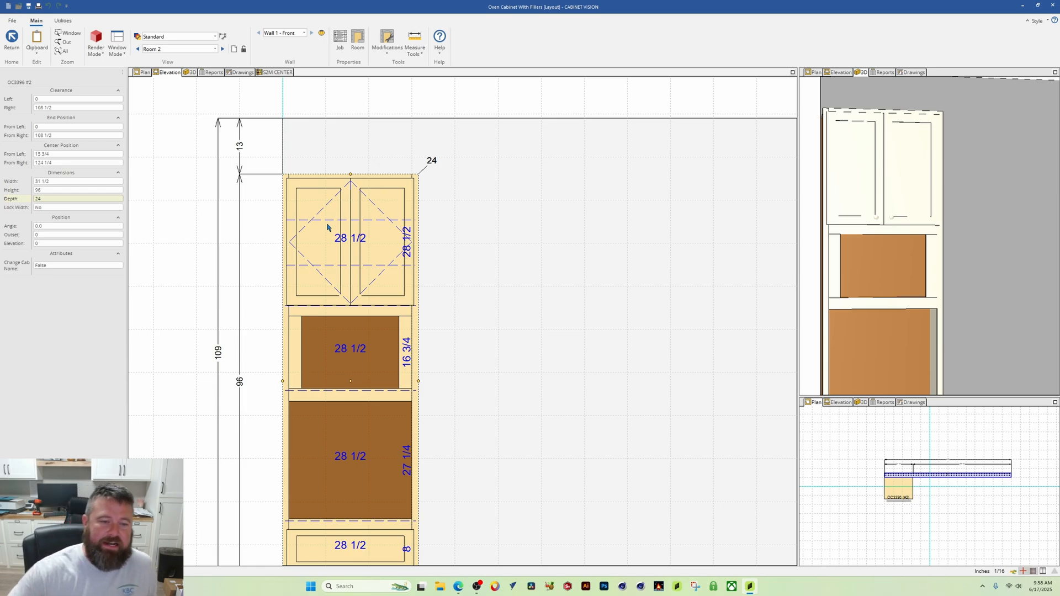
{"action": "scroll", "coordinate": [355, 365], "scroll_direction": "up", "scroll_amount": 2}
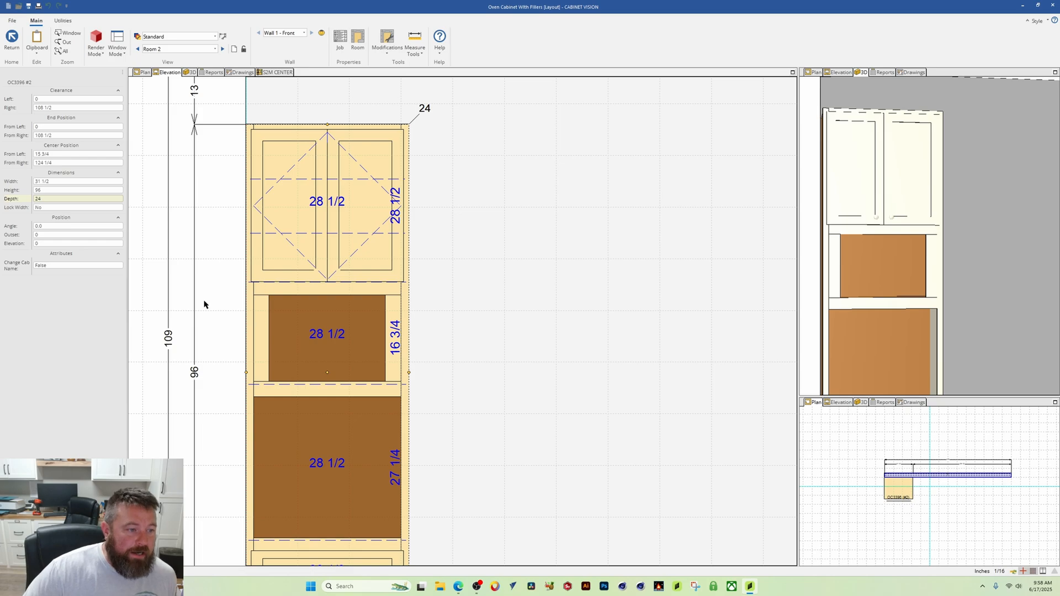
Inspect the oven cabinet and its fillers in the 3D view from above, from below and from both sides.
{"action": "left_click", "coordinate": [190, 73]}
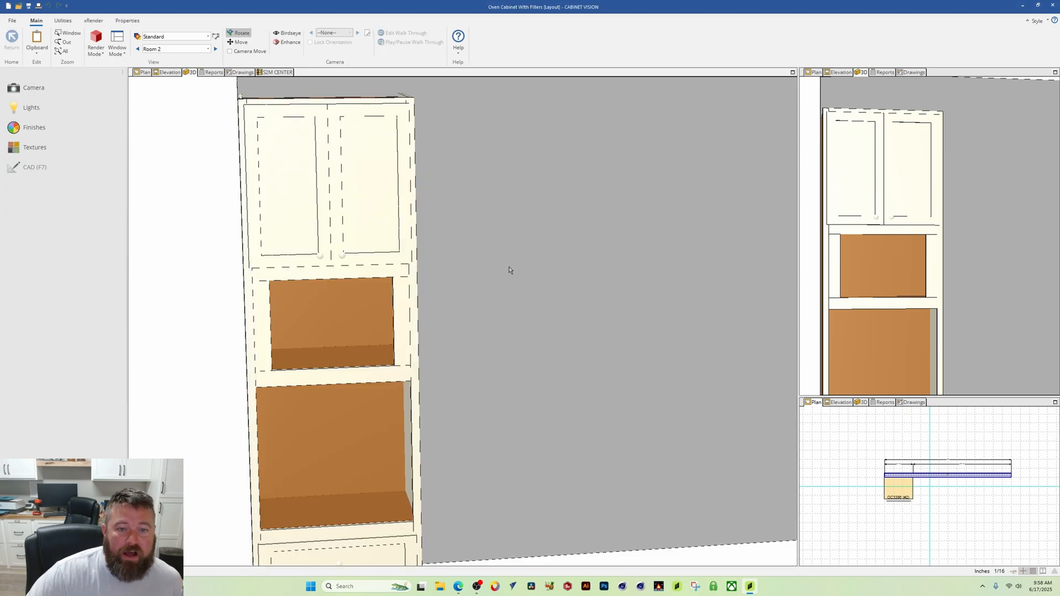
{"action": "left_click_drag", "start_coordinate": [509, 268], "coordinate": [384, 406]}
{"action": "left_click_drag", "start_coordinate": [263, 306], "coordinate": [284, 363]}
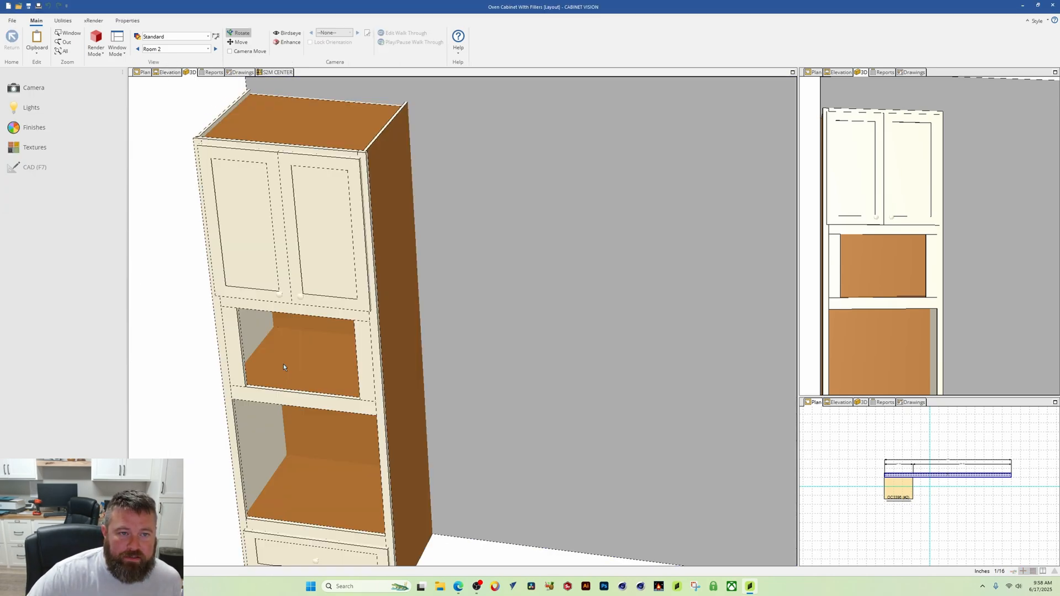
{"action": "middle_click_drag", "start_coordinate": [271, 442], "coordinate": [326, 353]}
{"action": "left_click_drag", "start_coordinate": [391, 315], "coordinate": [434, 168]}
{"action": "middle_click_drag", "start_coordinate": [405, 230], "coordinate": [383, 331]}
{"action": "left_click_drag", "start_coordinate": [383, 332], "coordinate": [572, 395]}
{"action": "middle_click_drag", "start_coordinate": [506, 291], "coordinate": [502, 329]}
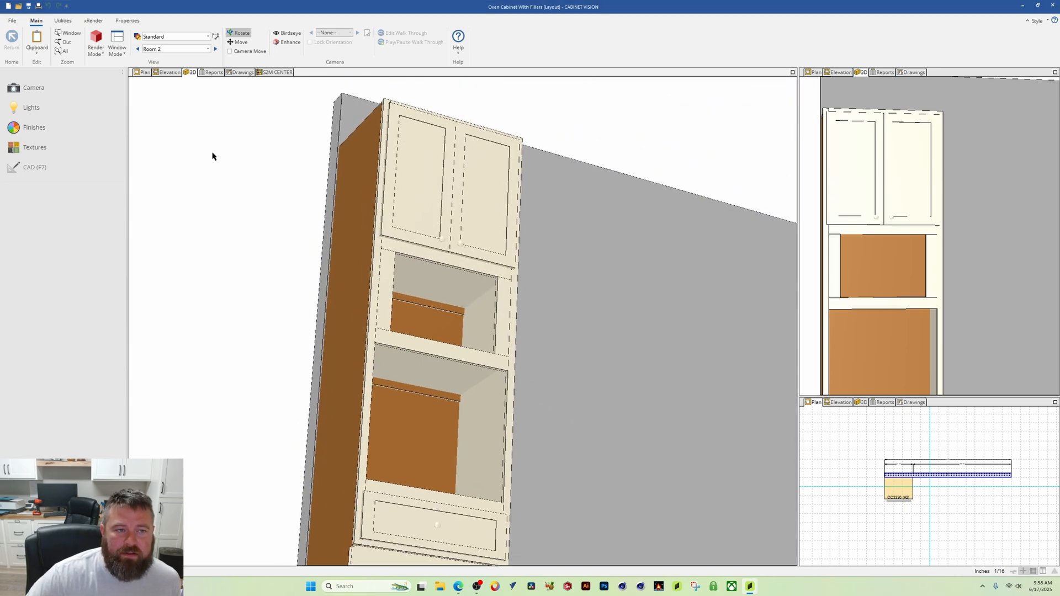
Go back to the wall elevation and expand the object tree from Room 2 through Wall 1.
{"action": "left_click", "coordinate": [167, 72]}
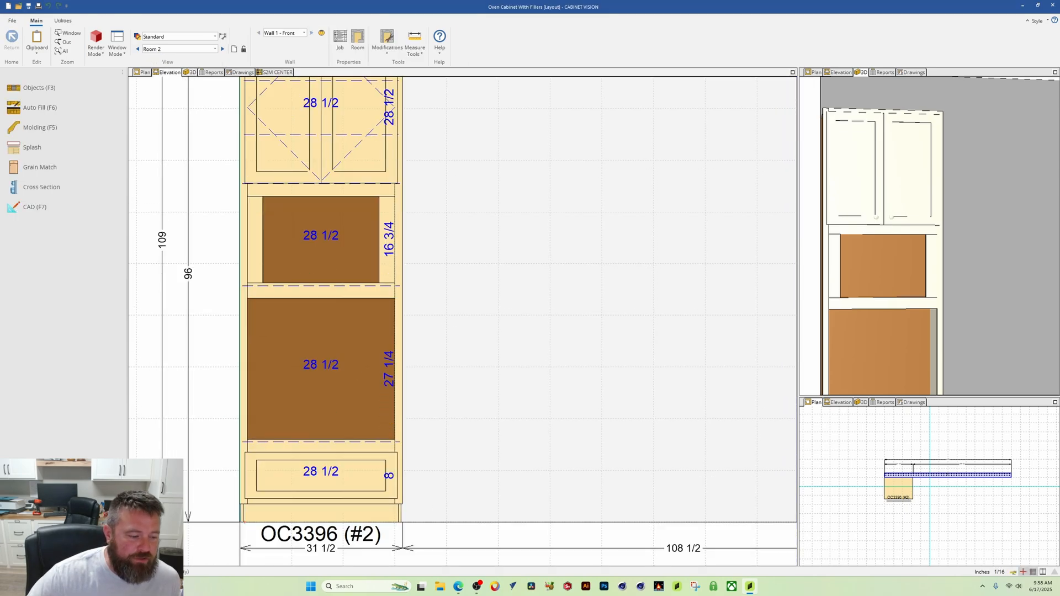
{"action": "key", "text": "ctrl+Page_Down"}
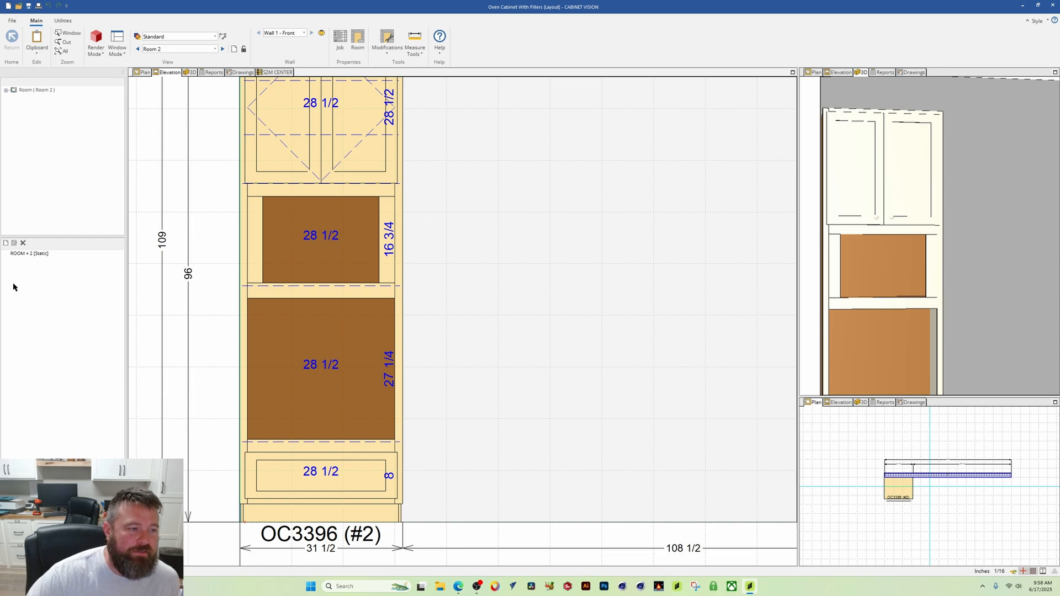
{"action": "left_click", "coordinate": [31, 560]}
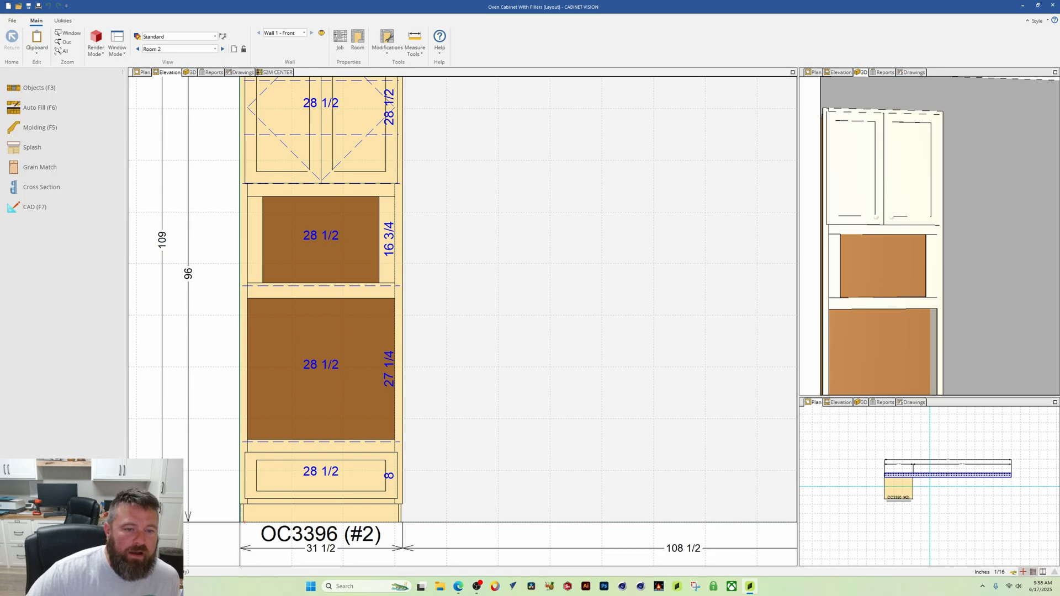
{"action": "key", "text": "ctrl+Page_Down"}
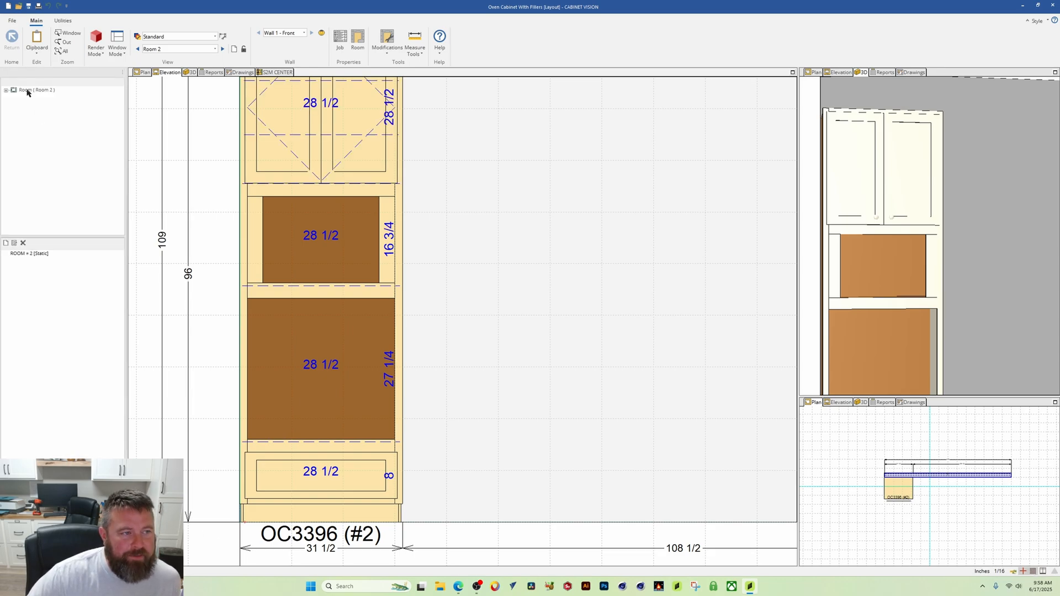
{"action": "left_click", "coordinate": [6, 90]}
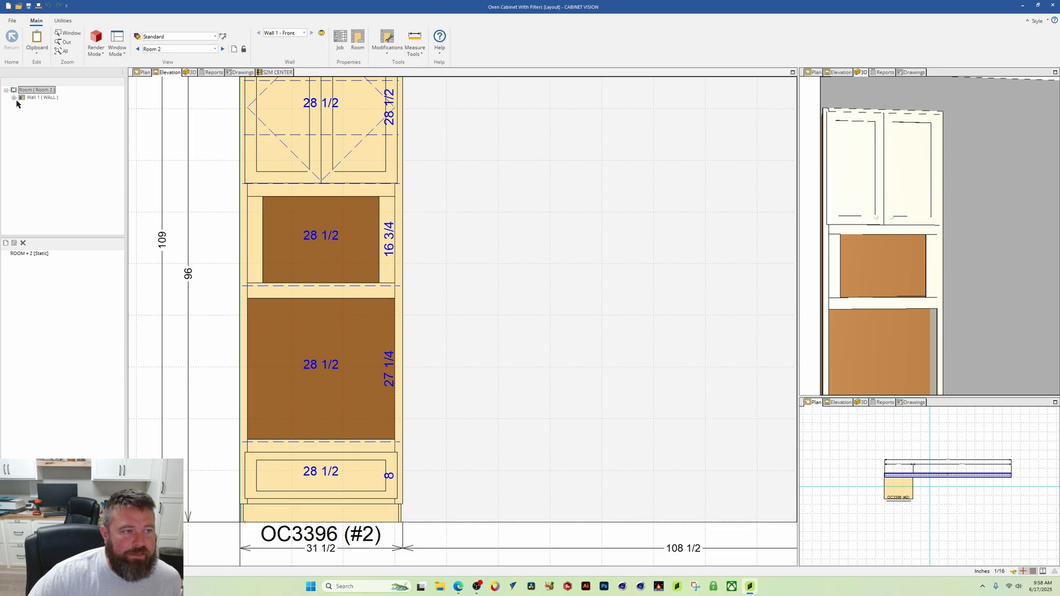
{"action": "left_click", "coordinate": [14, 98]}
Open the oven cabinet's assembly to examine its part tree, including LeftFiller and RightFiller, and return to the room layout.
{"action": "middle_click_drag", "start_coordinate": [503, 233], "coordinate": [548, 331]}
{"action": "double_click", "coordinate": [379, 244]}
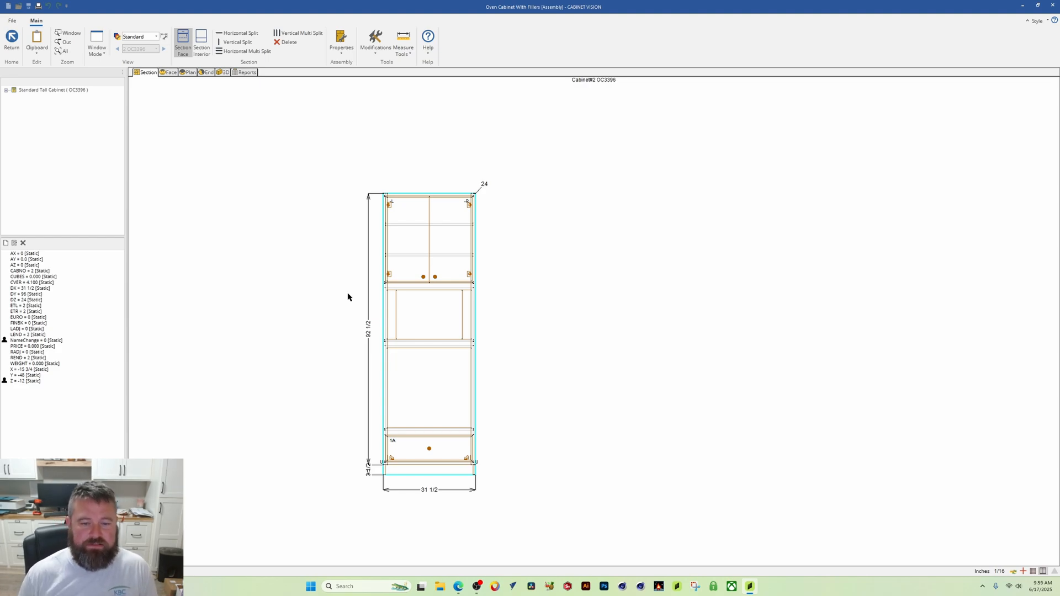
{"action": "left_click", "coordinate": [7, 90]}
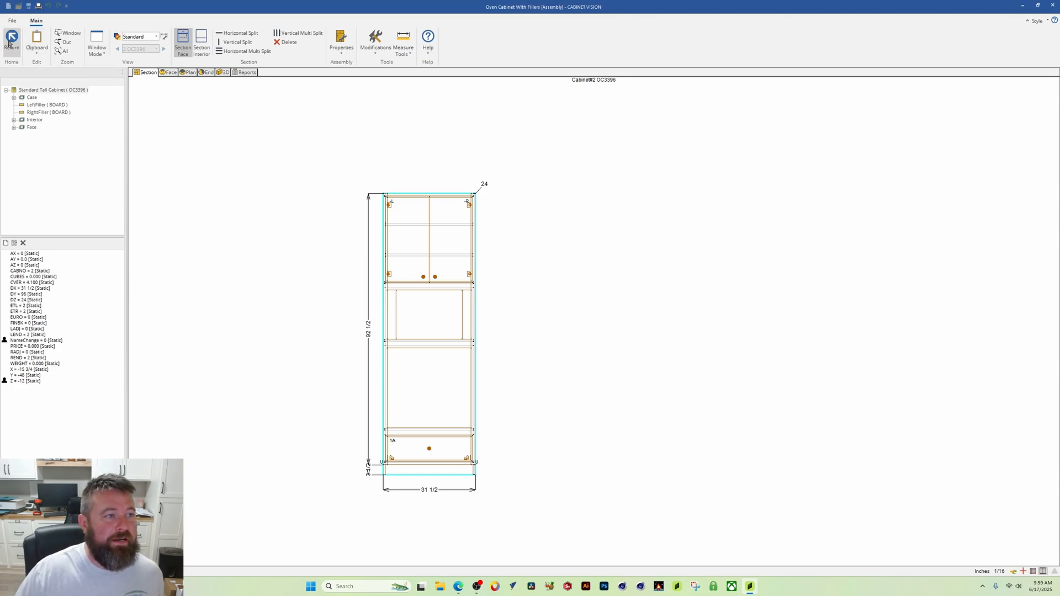
{"action": "left_click", "coordinate": [12, 39]}
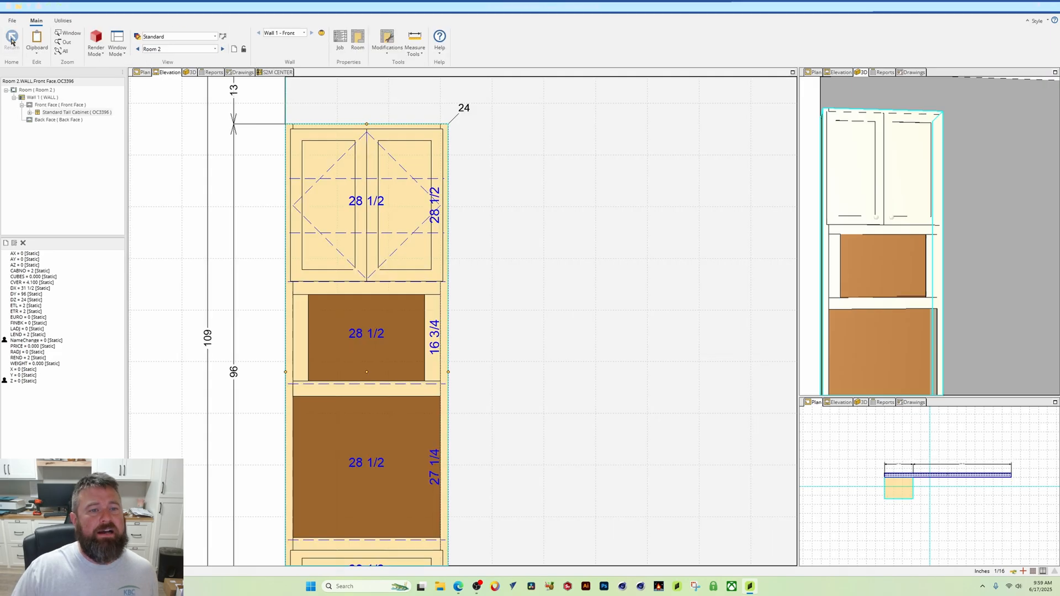
Set the oven cabinet's height to 109 inches in the wall elevation.
{"action": "scroll", "coordinate": [481, 341], "scroll_direction": "down", "scroll_amount": 3}
{"action": "left_click", "coordinate": [515, 334]}
{"action": "middle_click_drag", "start_coordinate": [516, 334], "coordinate": [480, 344]}
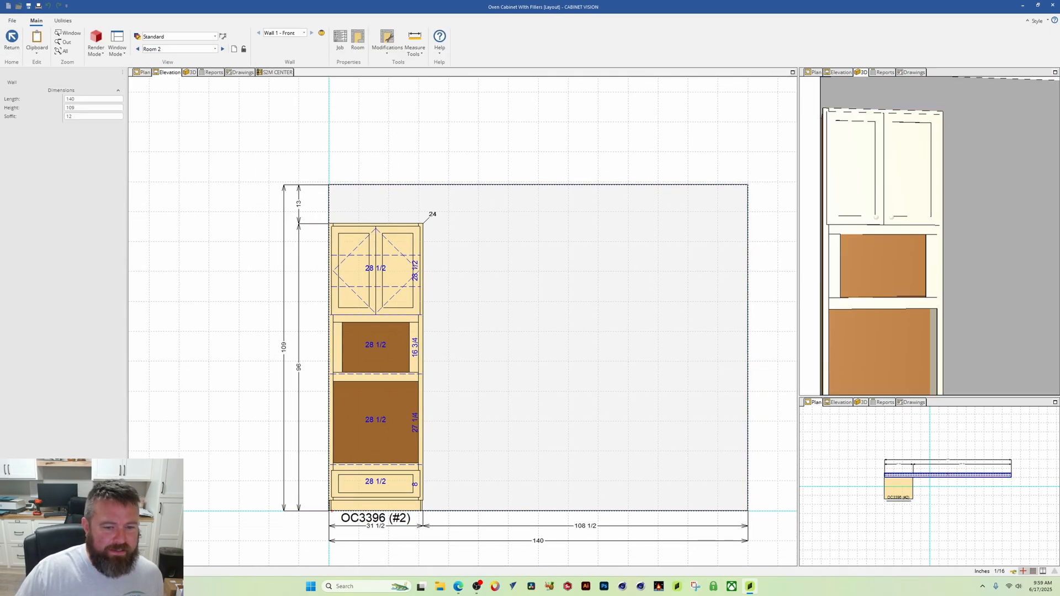
{"action": "middle_click_drag", "start_coordinate": [481, 421], "coordinate": [566, 411]}
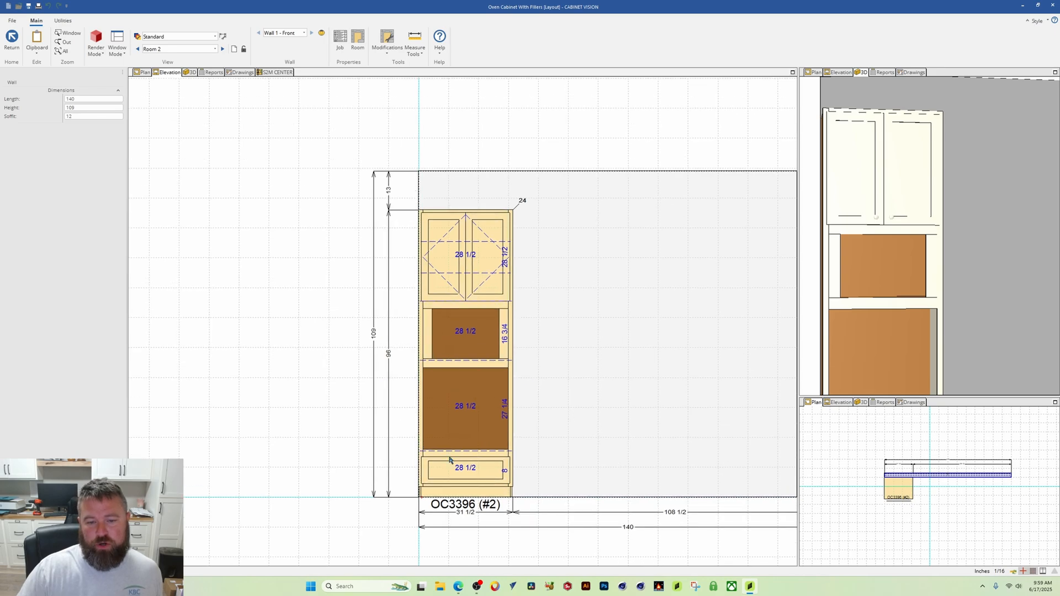
{"action": "left_click", "coordinate": [448, 455]}
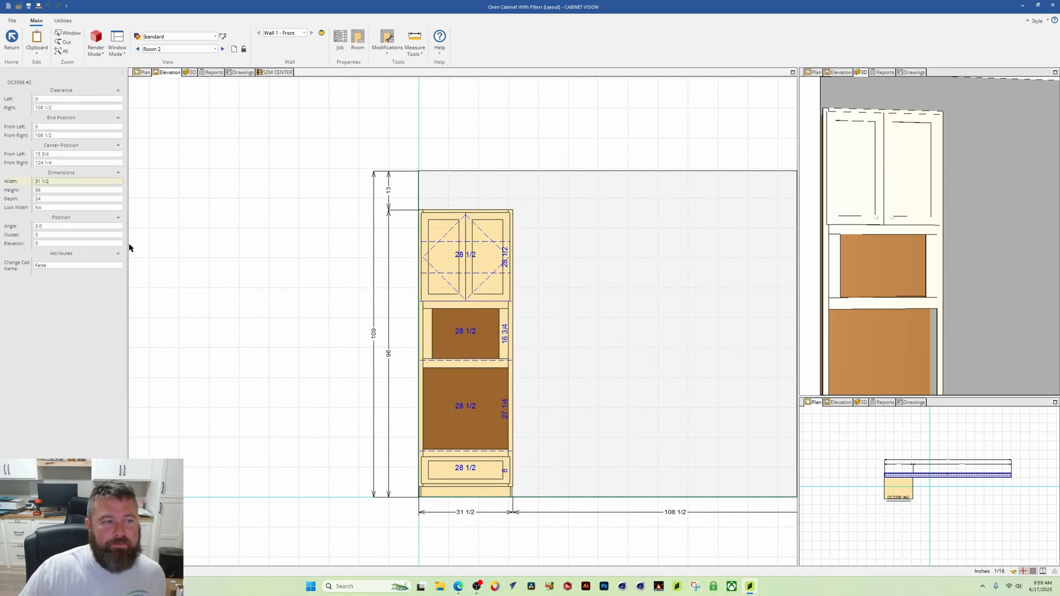
{"action": "left_click", "coordinate": [57, 188]}
{"action": "type", "text": "109"}
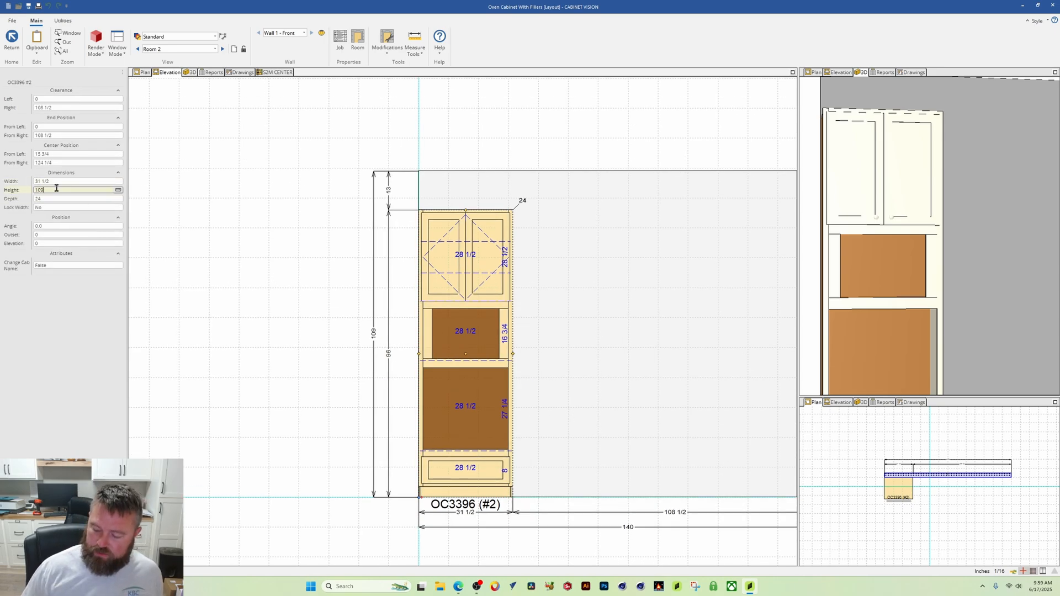
{"action": "key", "text": "Return"}
Set the oven cabinet's height back to 96 inches.
{"action": "left_click", "coordinate": [66, 190]}
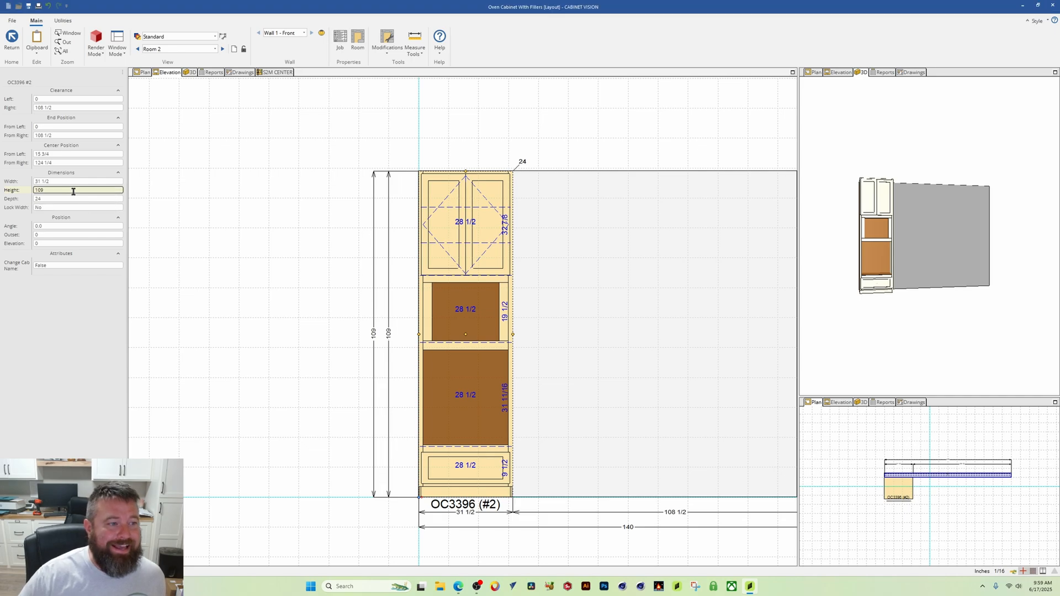
{"action": "type", "text": "96"}
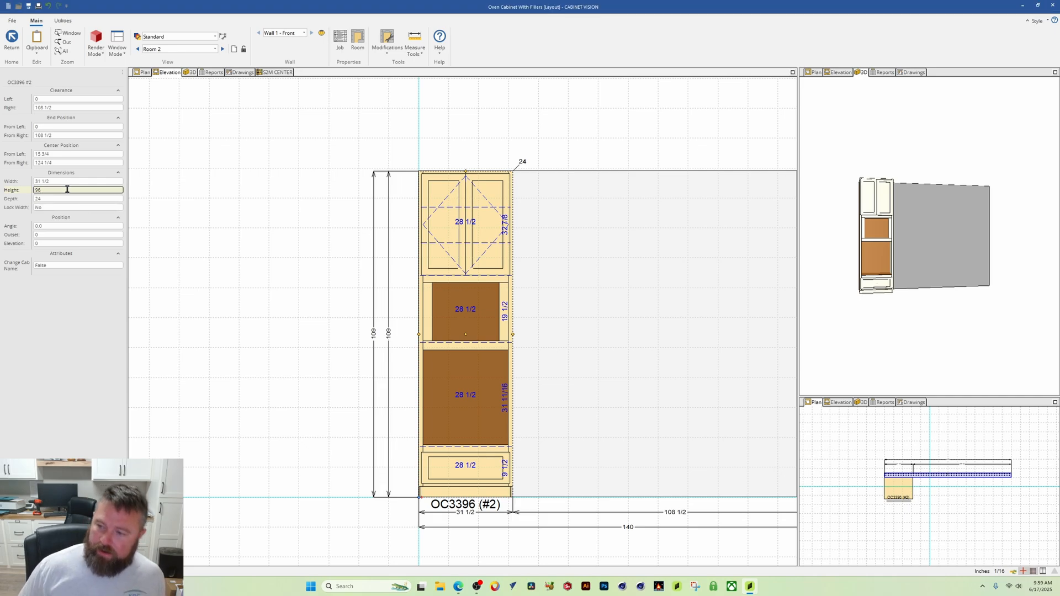
{"action": "key", "text": "Return"}
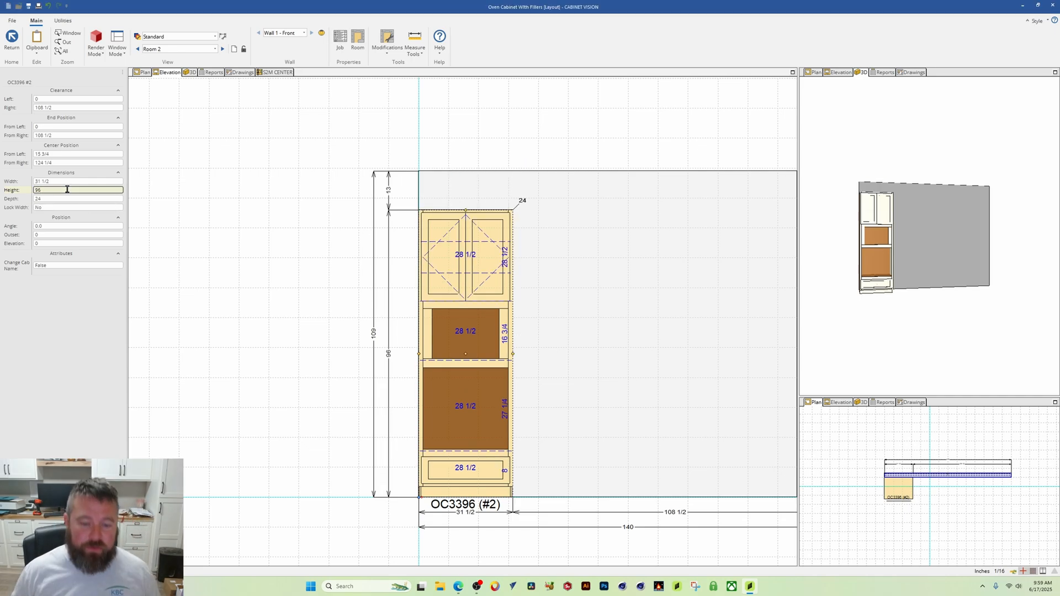